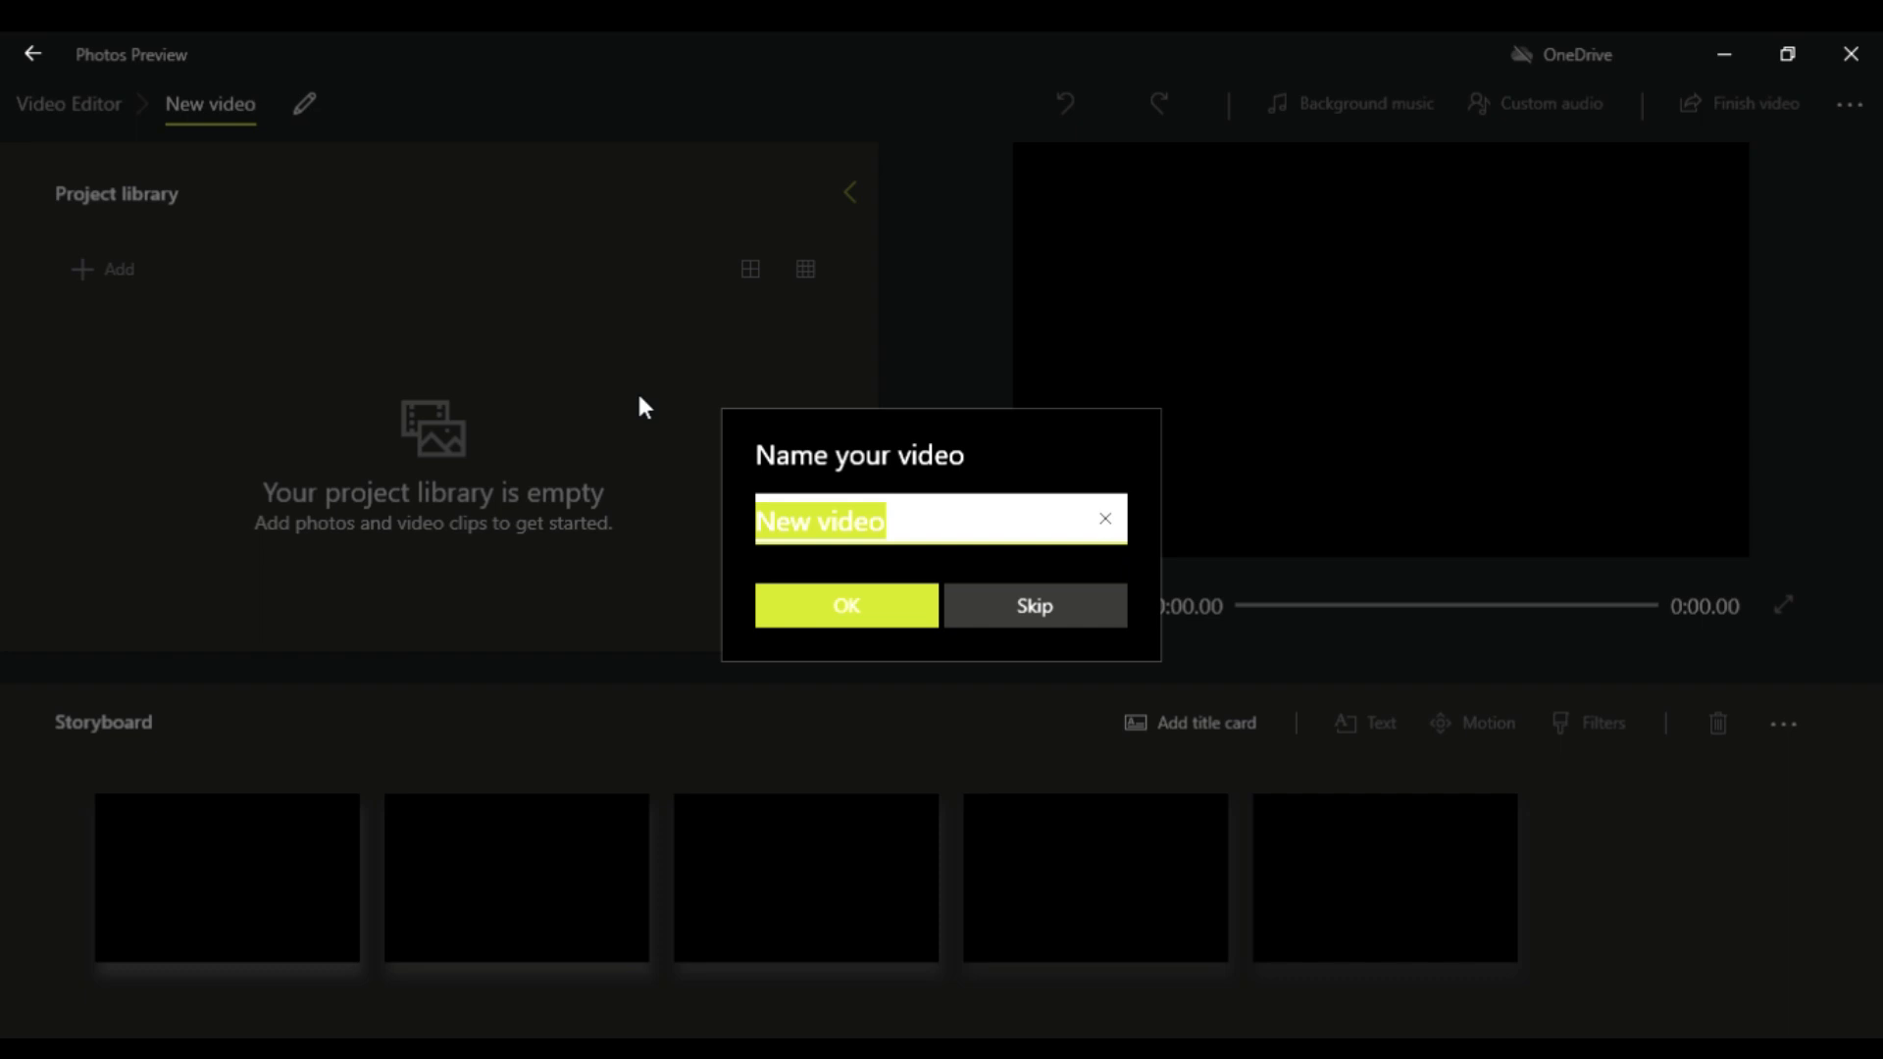
Step: Name the new video project "tutorial"
type("tuorial")
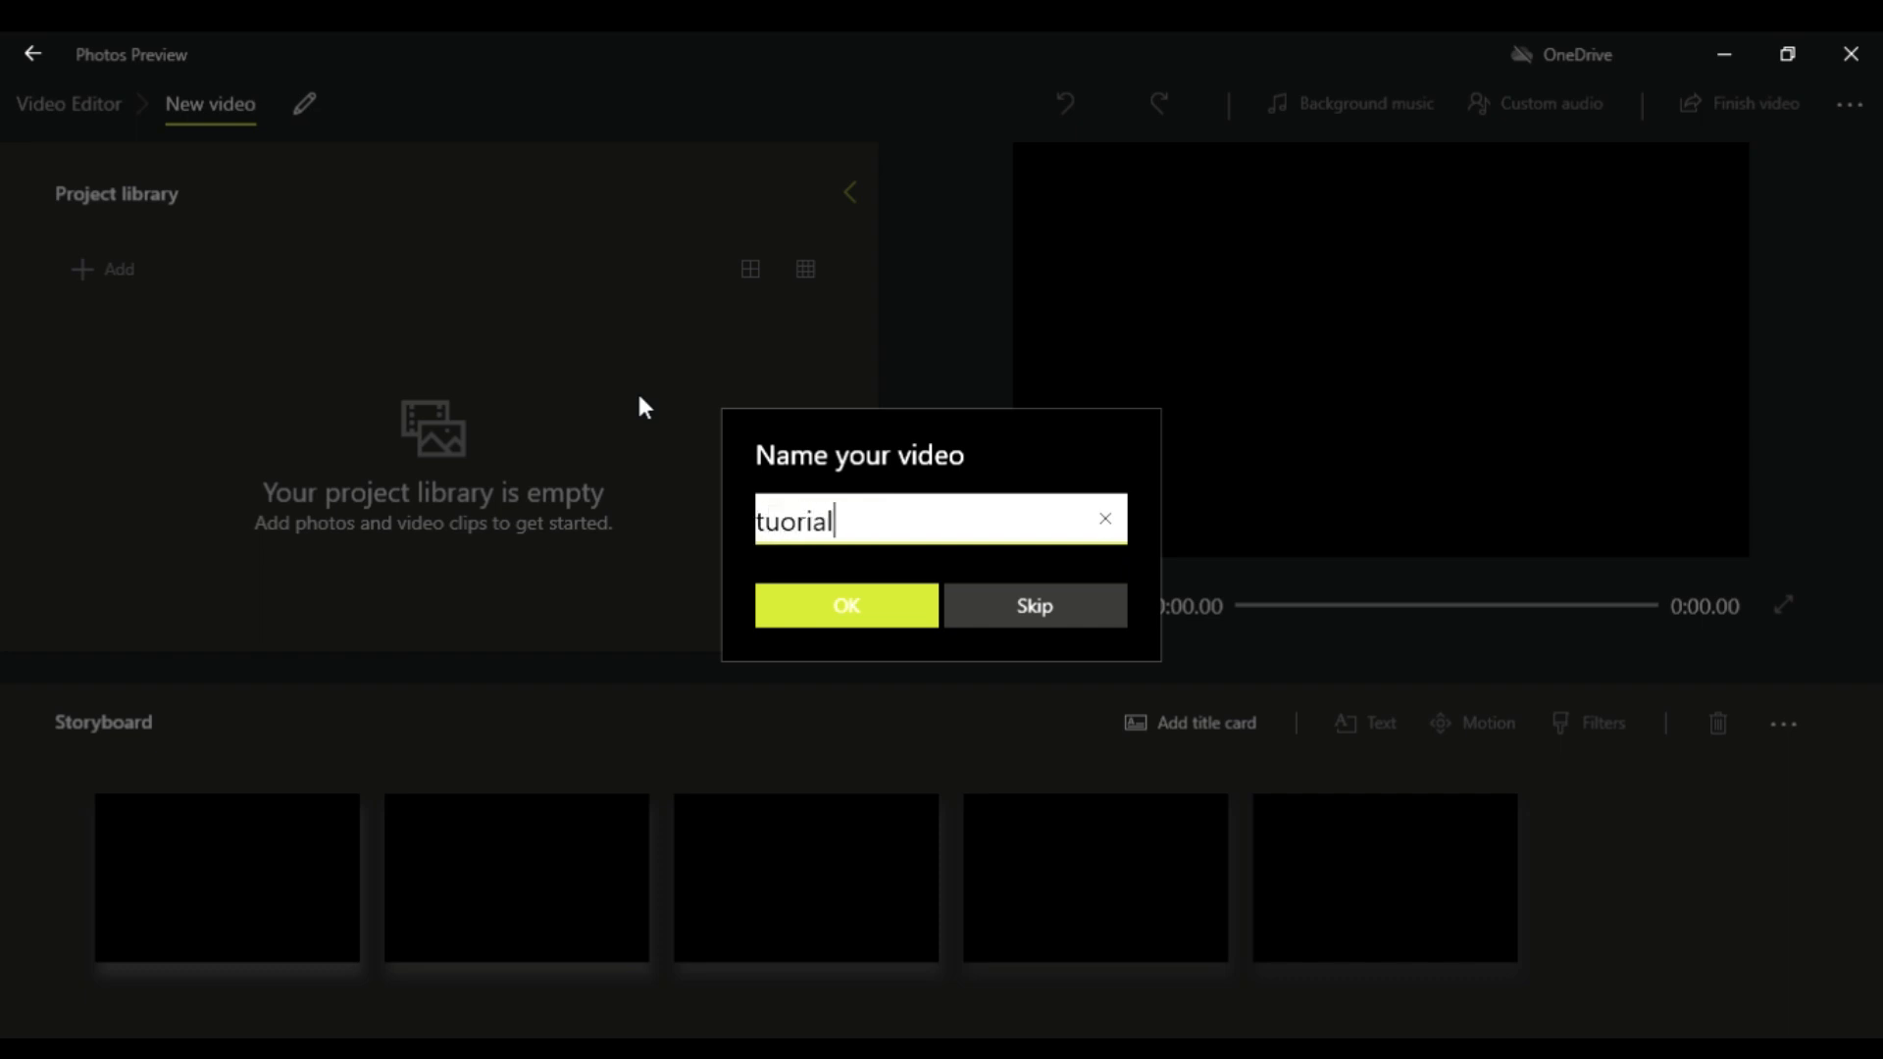
left_click(782, 526)
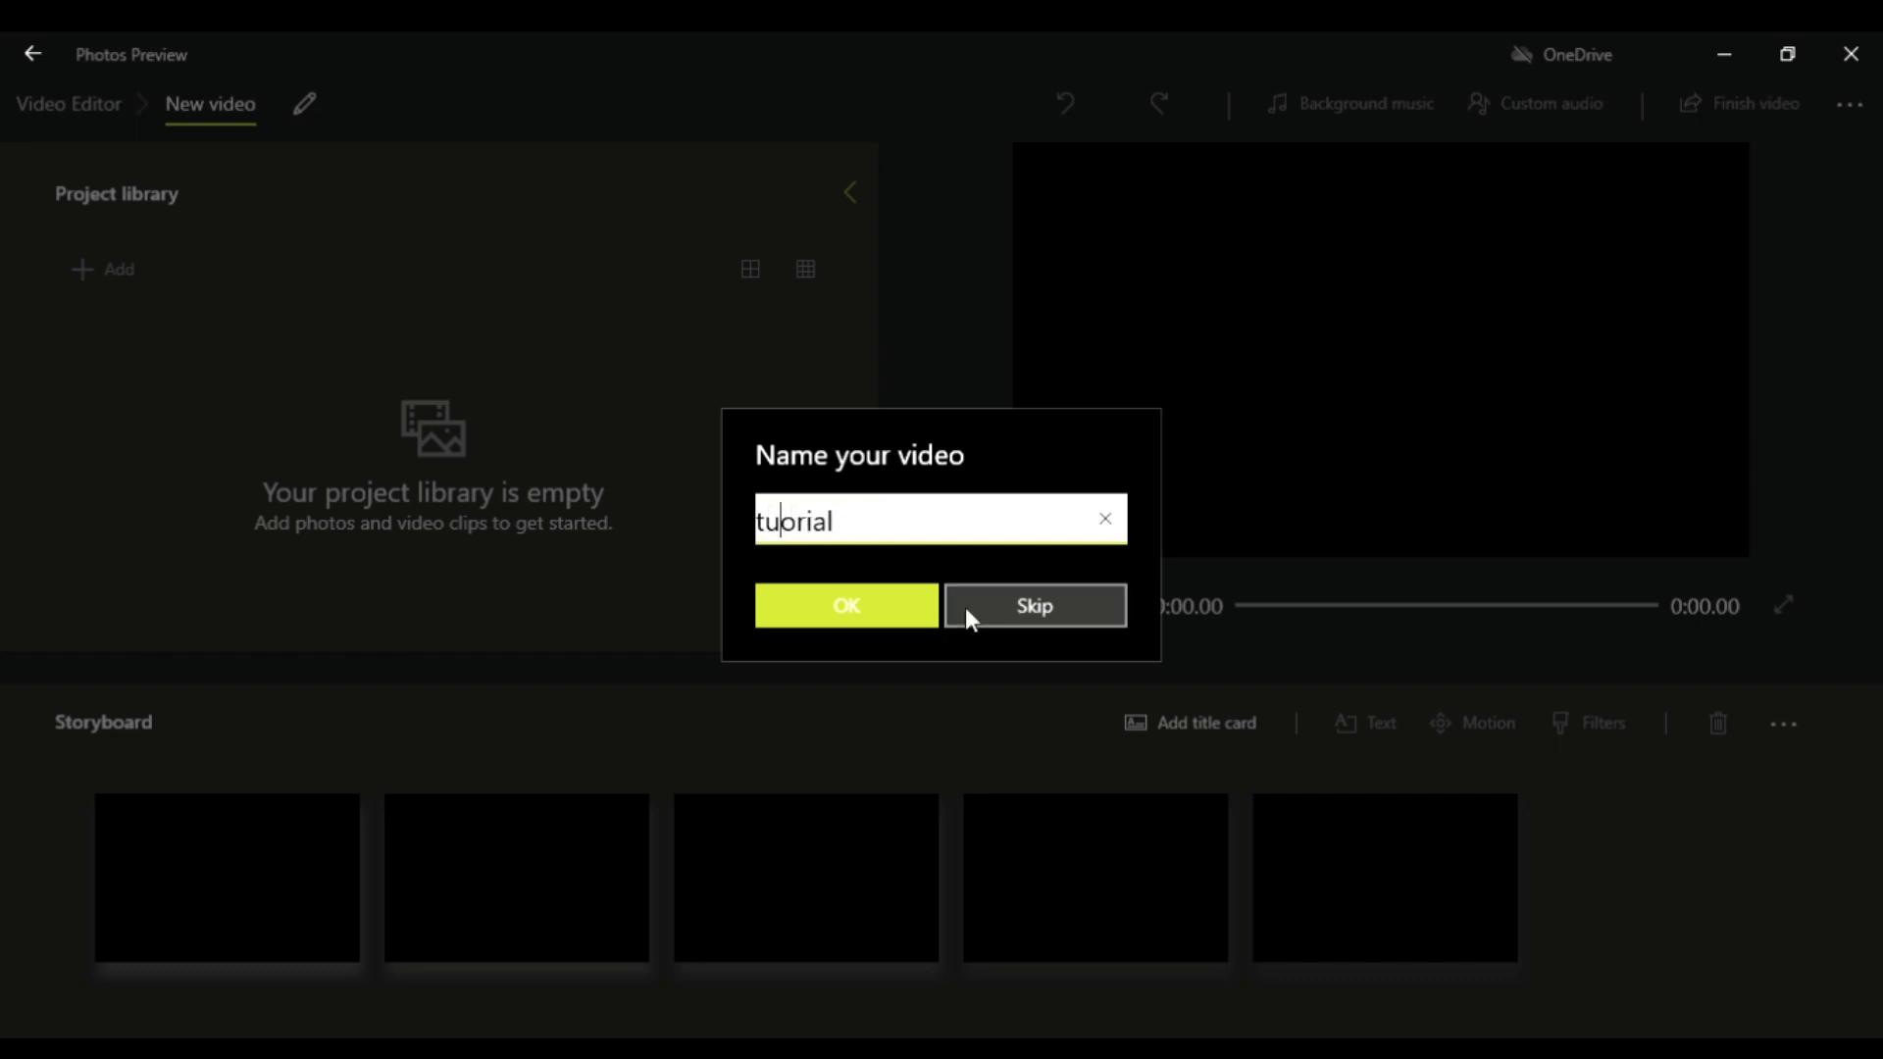
type("t")
left_click(890, 622)
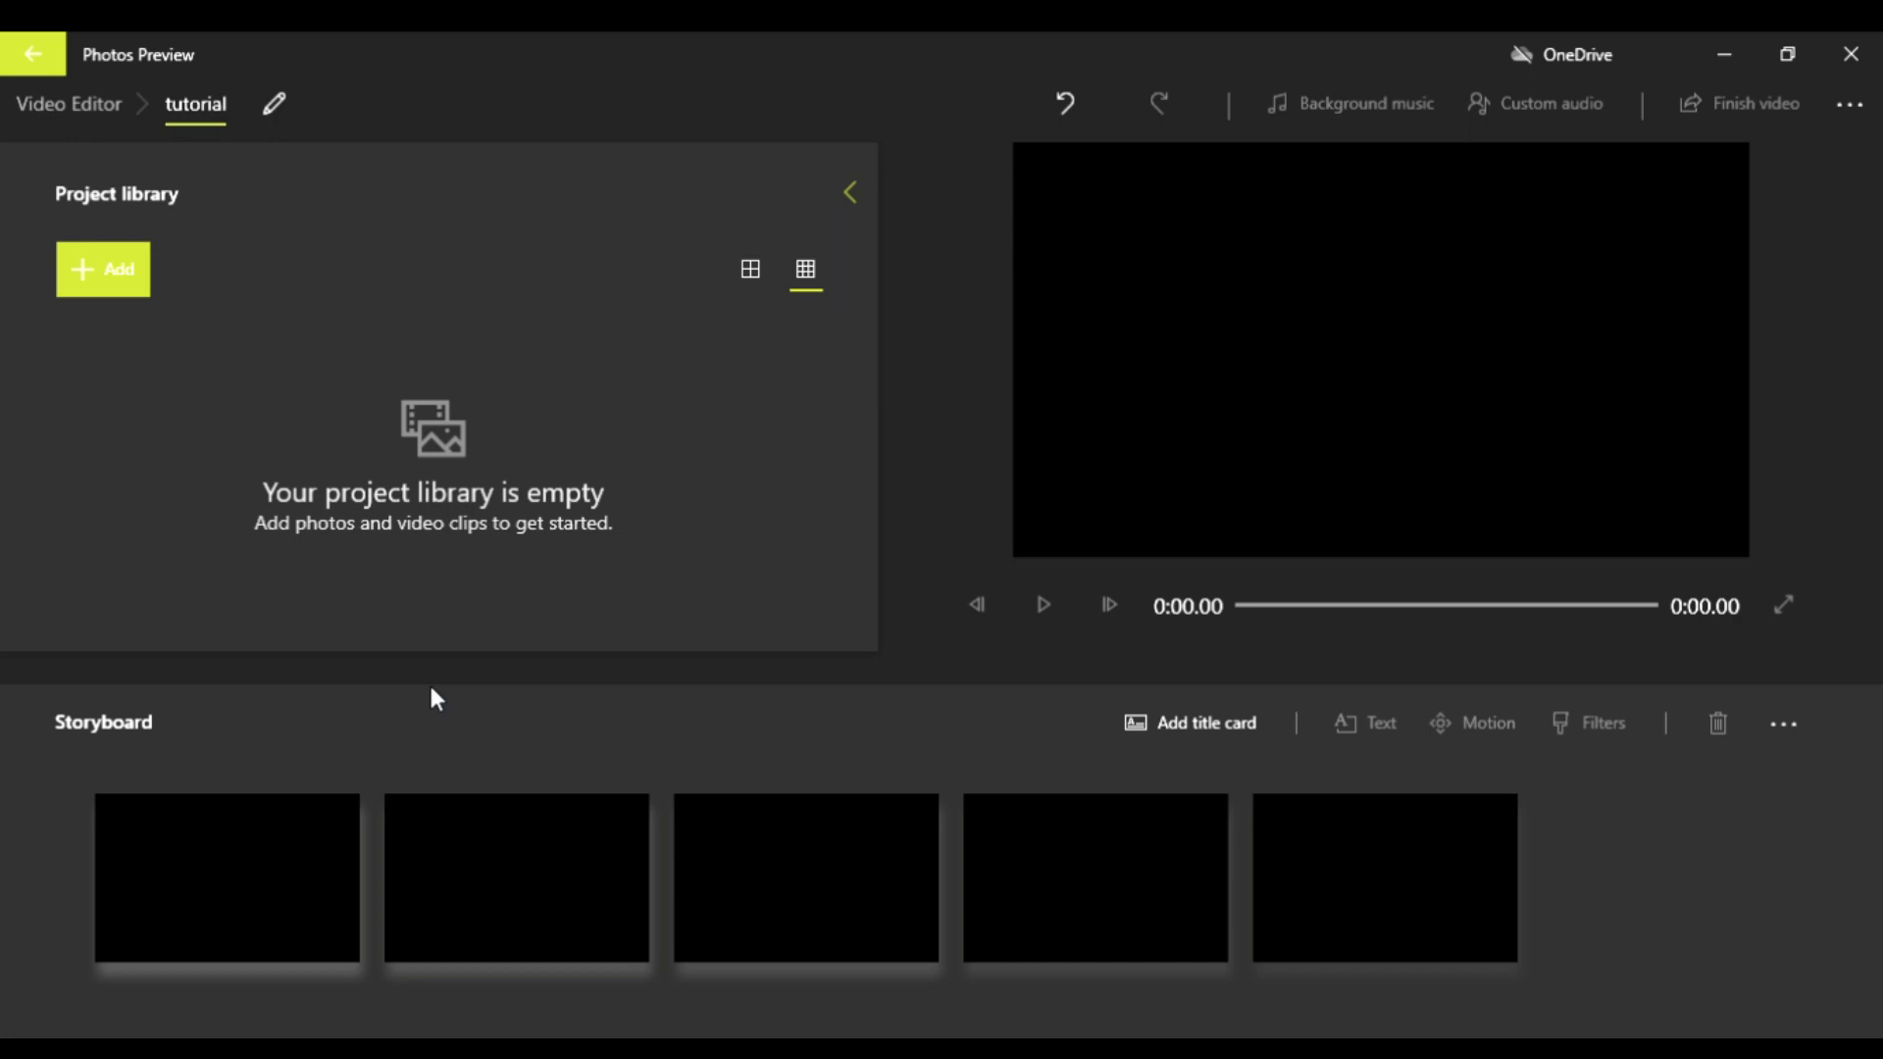
Step: Import the "Hello everyone" video clip from this PC and place it in the first storyboard slot
left_click(125, 286)
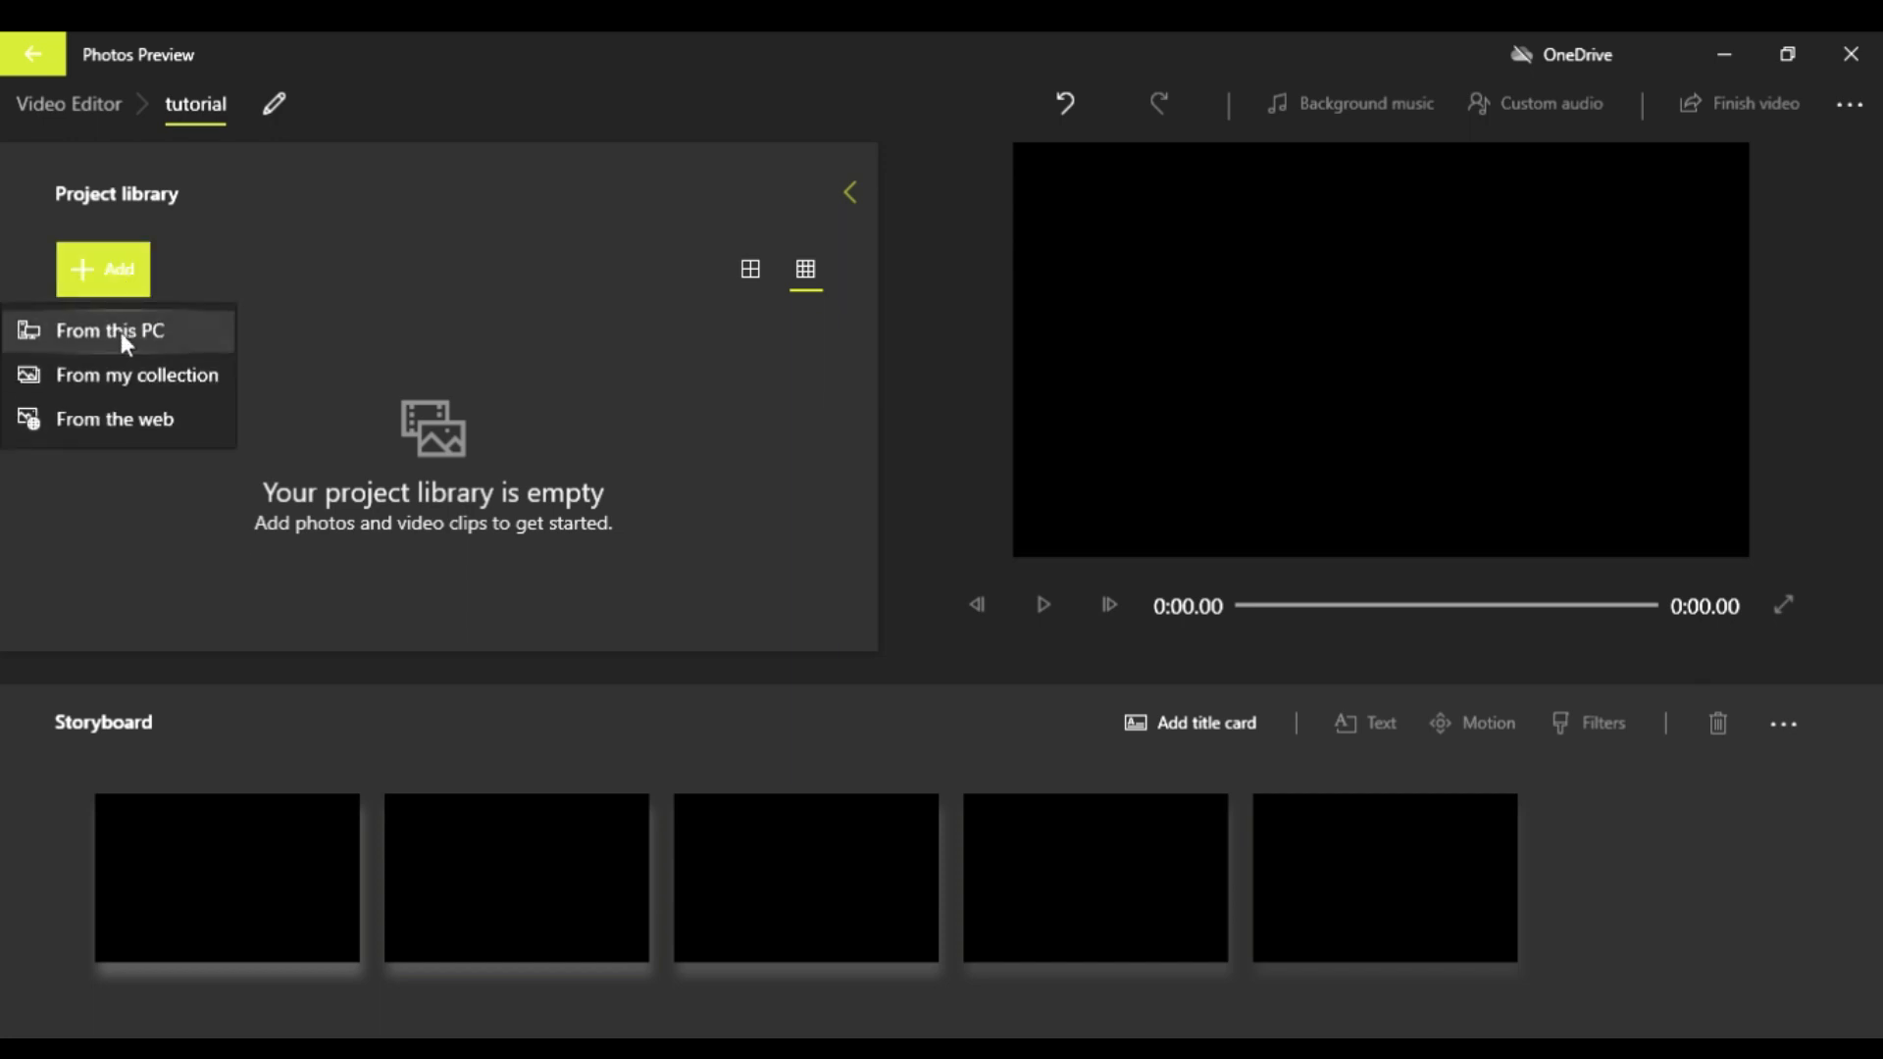
left_click(138, 331)
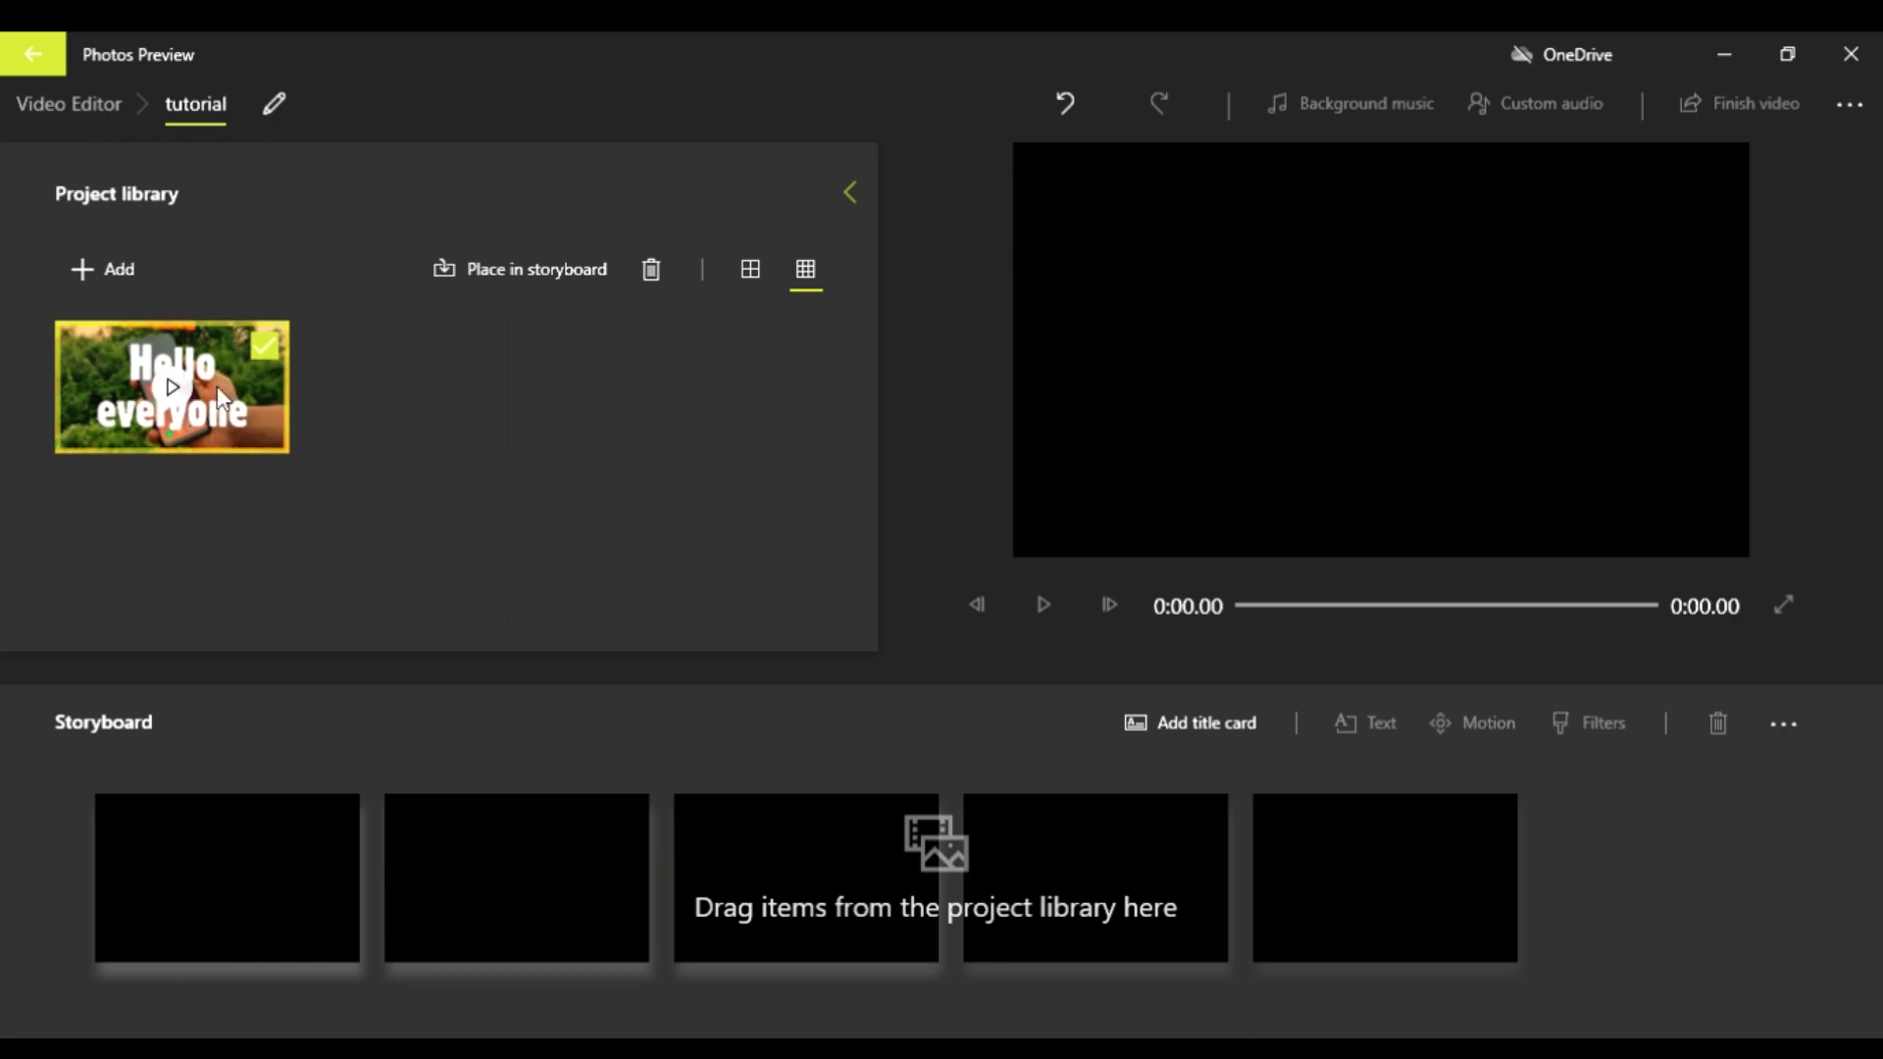
left_click_drag(215, 386, 225, 944)
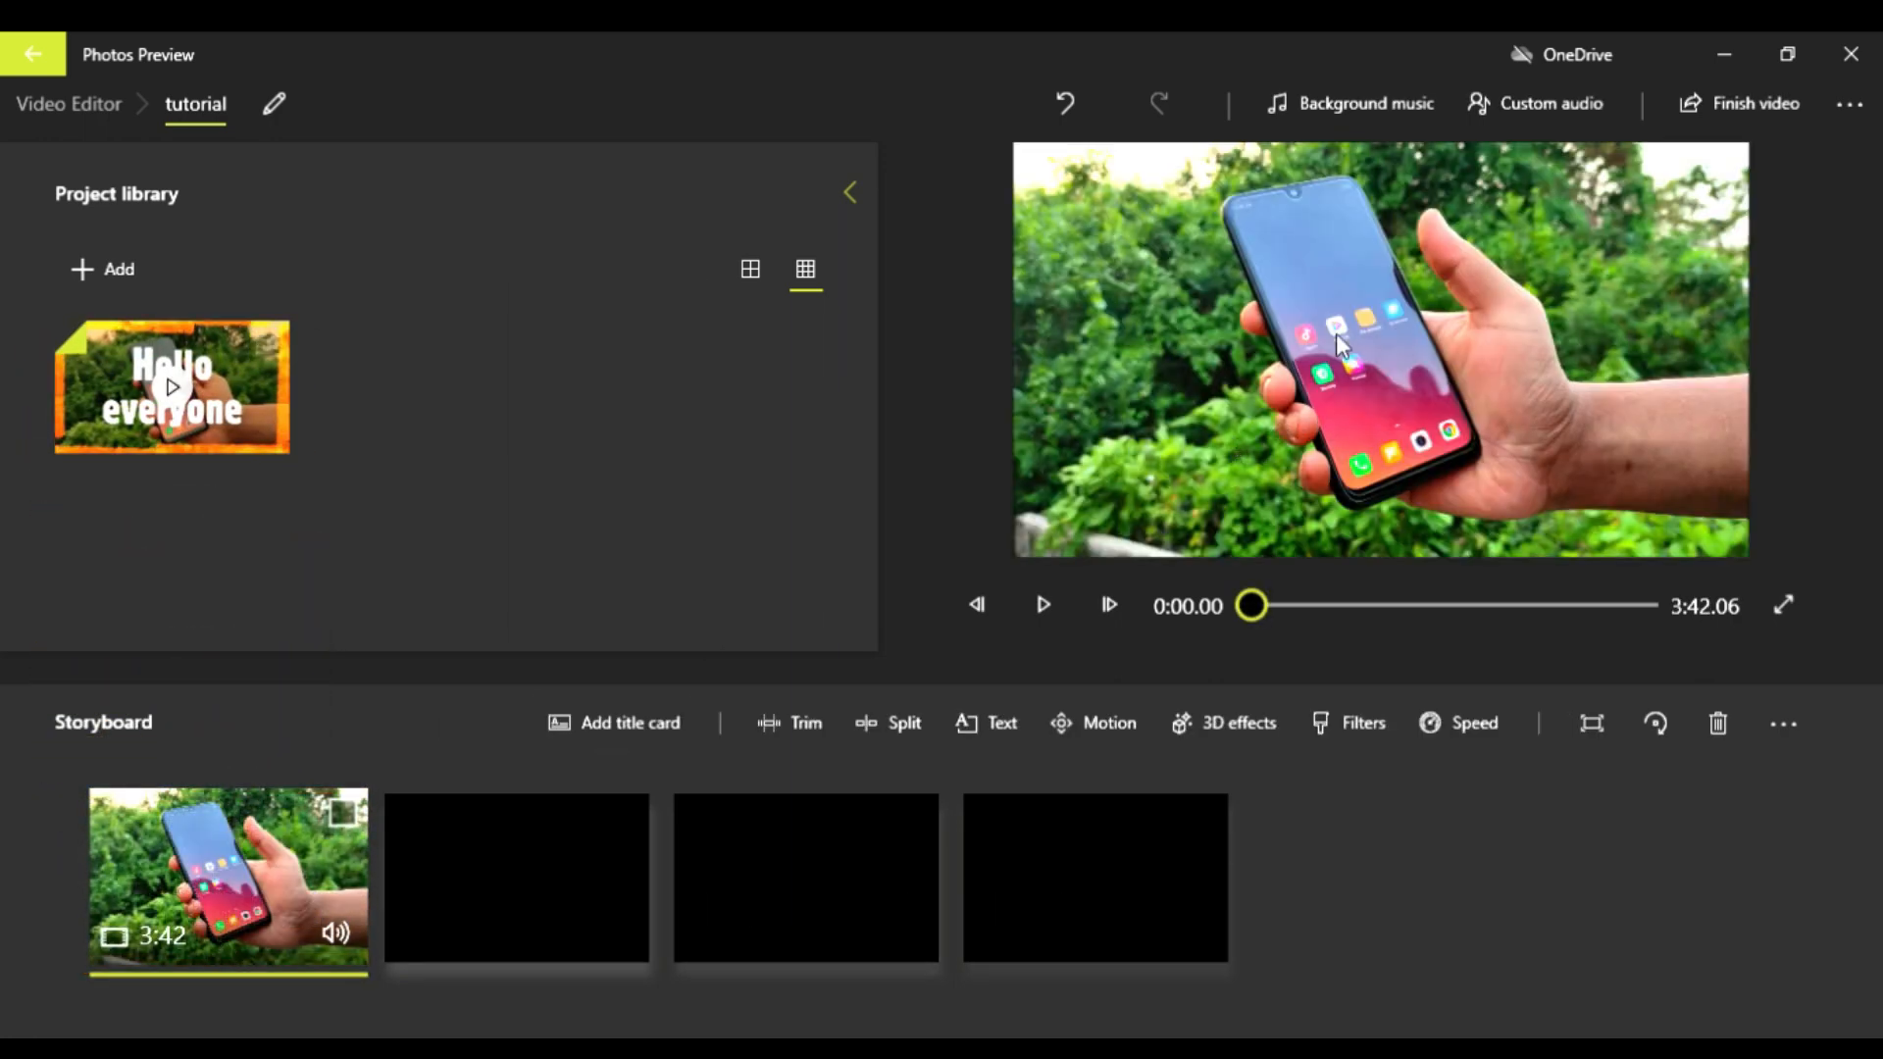
Step: Play the opening seconds of the clip, rewind to the start and pause the preview
left_click(1053, 604)
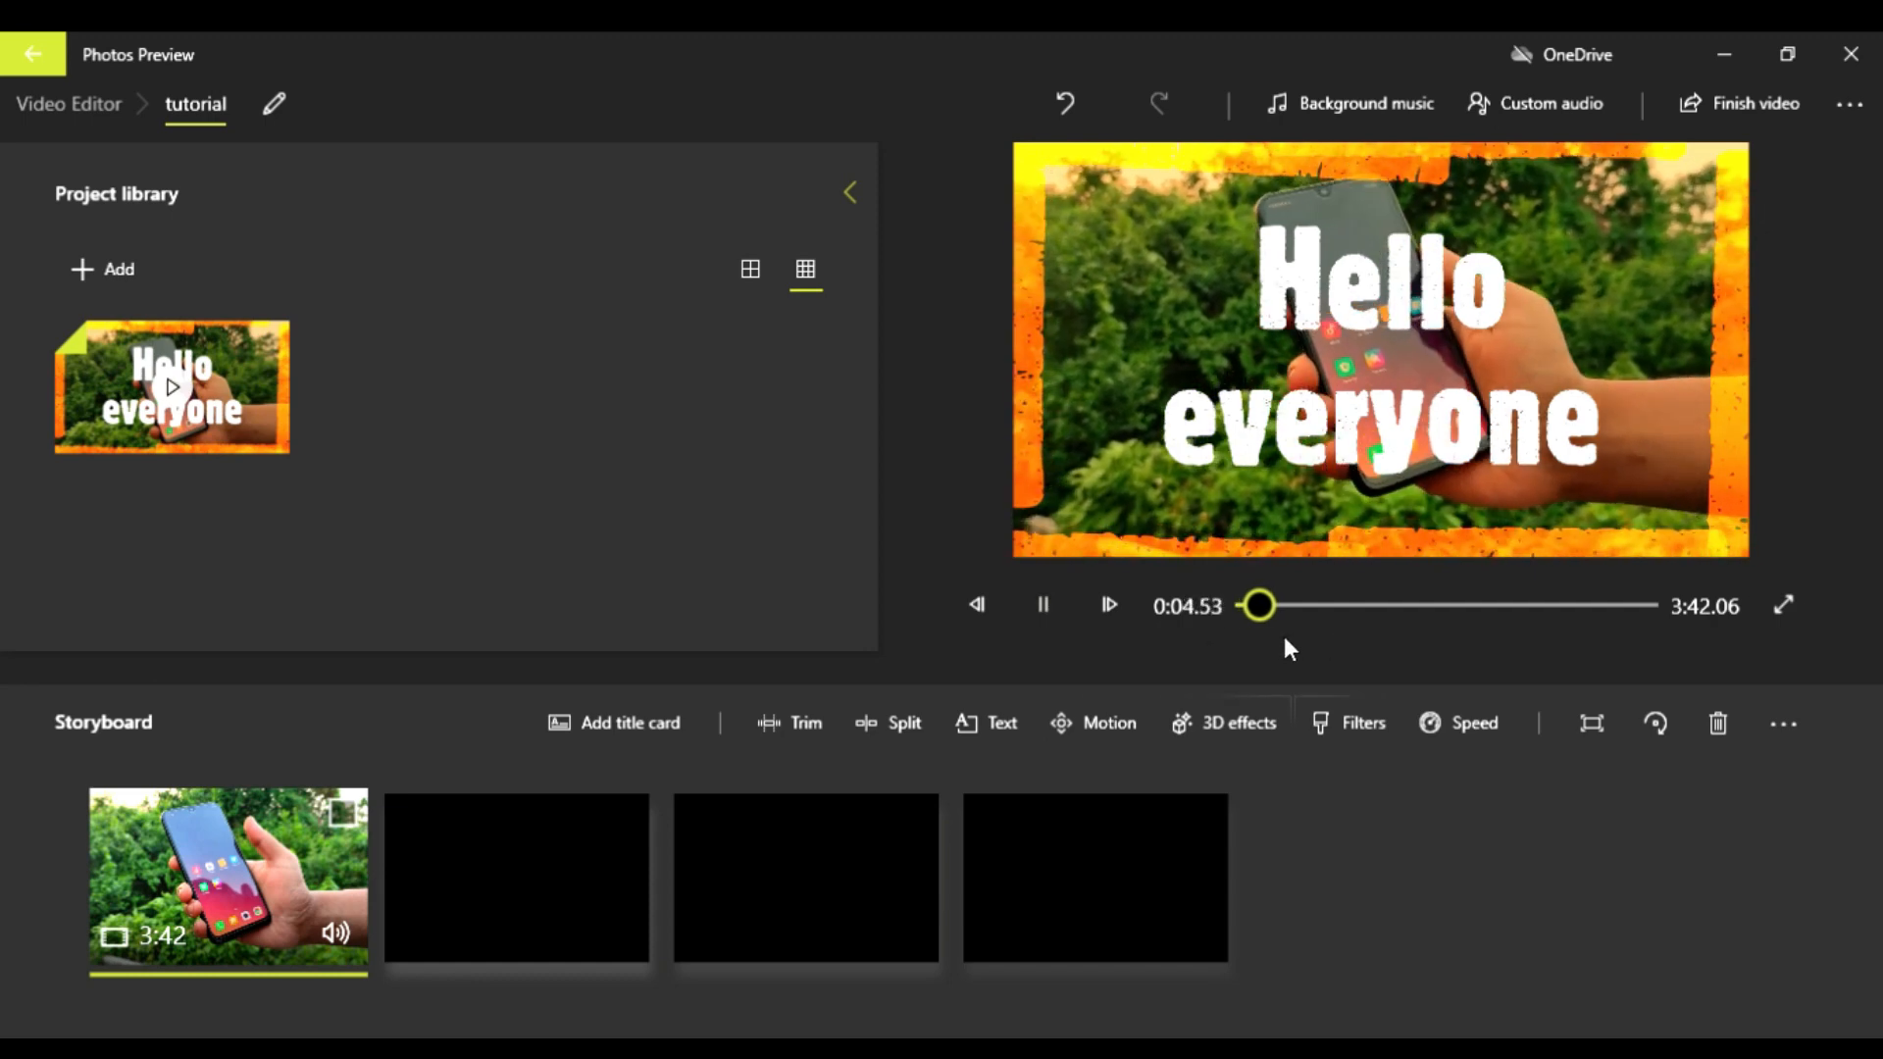
left_click_drag(1272, 607, 1209, 614)
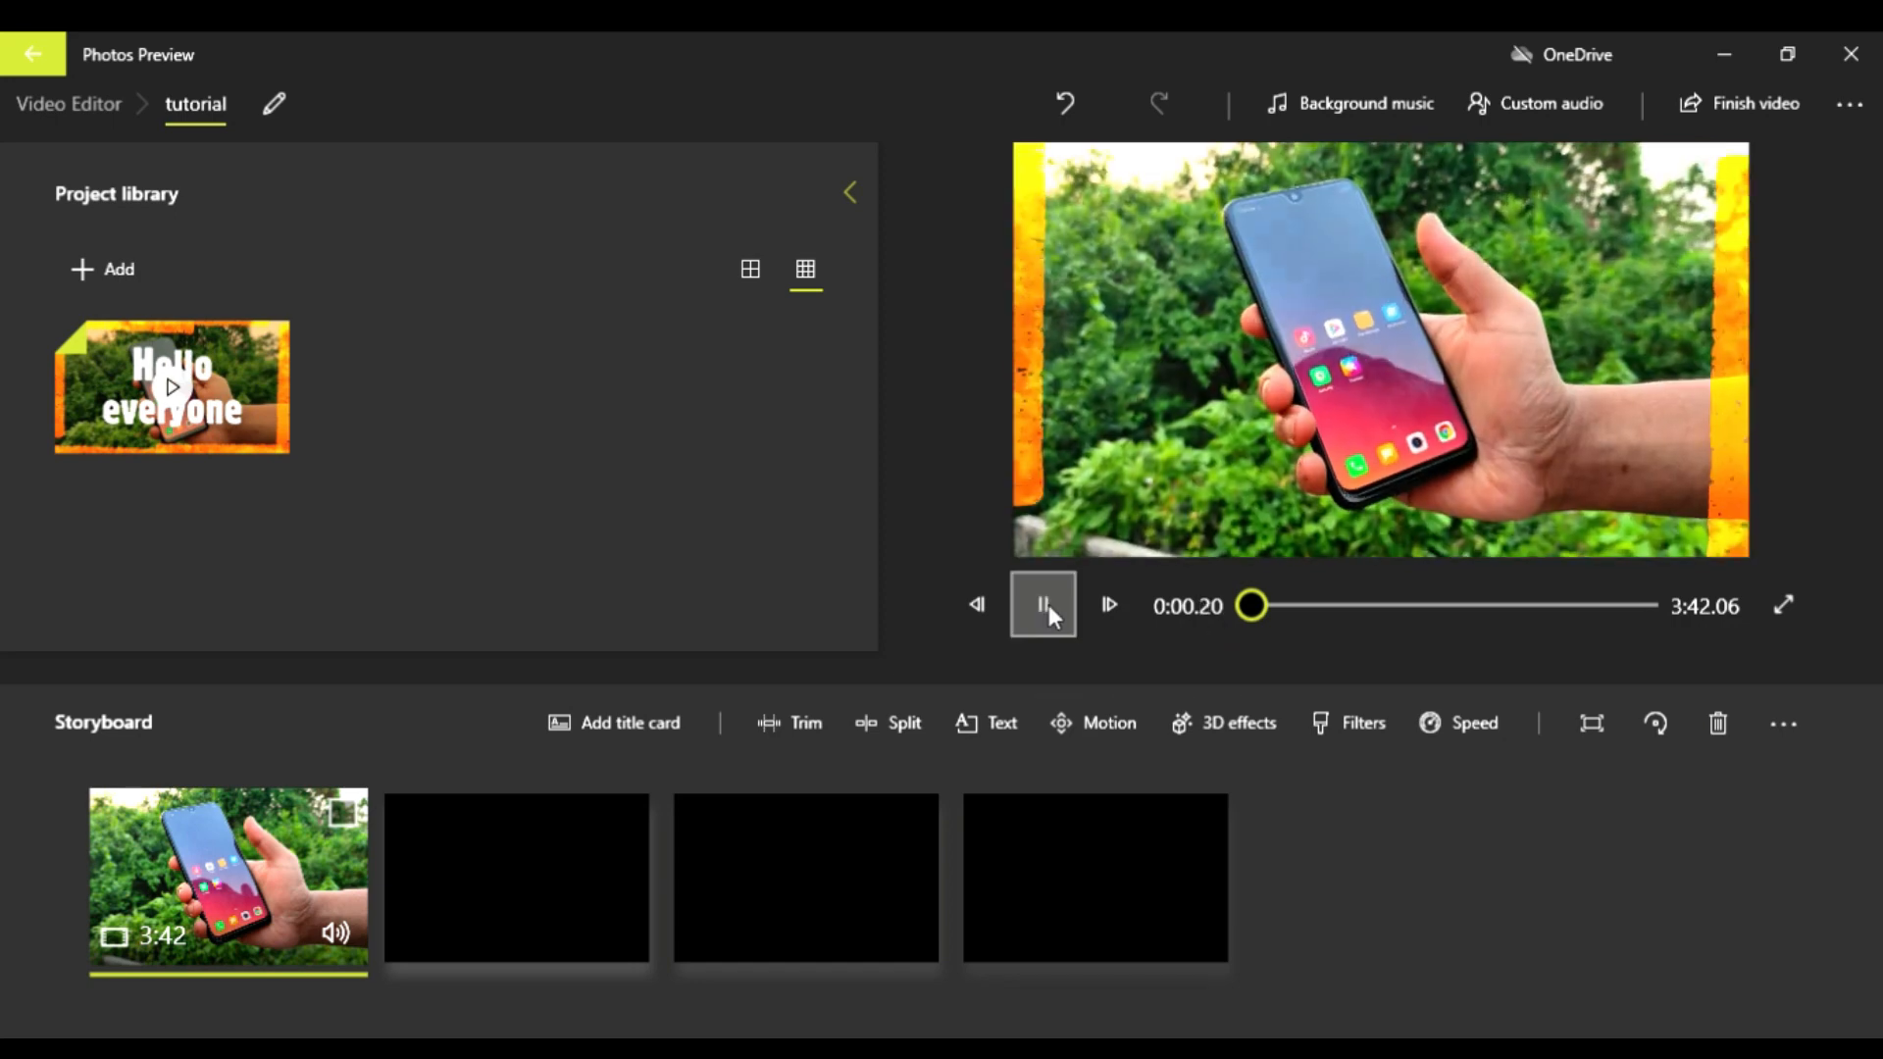
left_click(1046, 603)
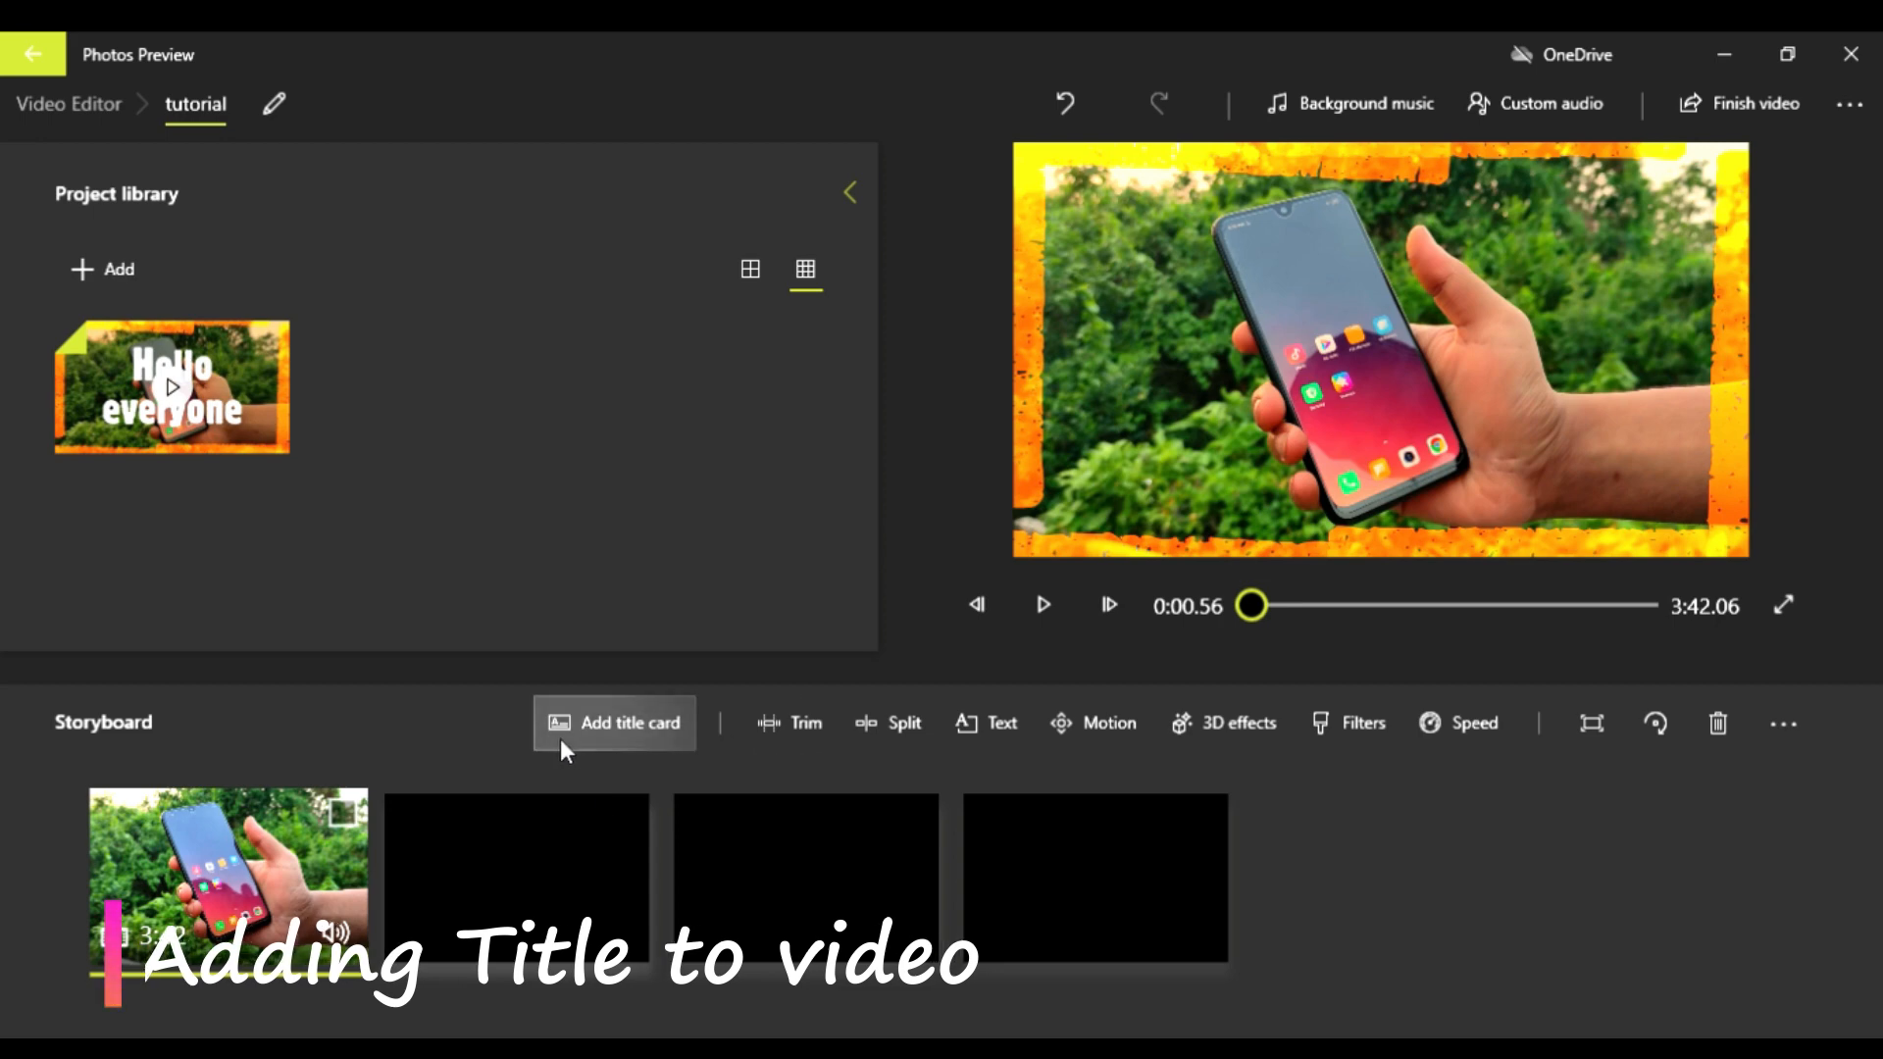
Step: Add a title card before the clip and replace its text with "Tutorial for video editing"
left_click(584, 735)
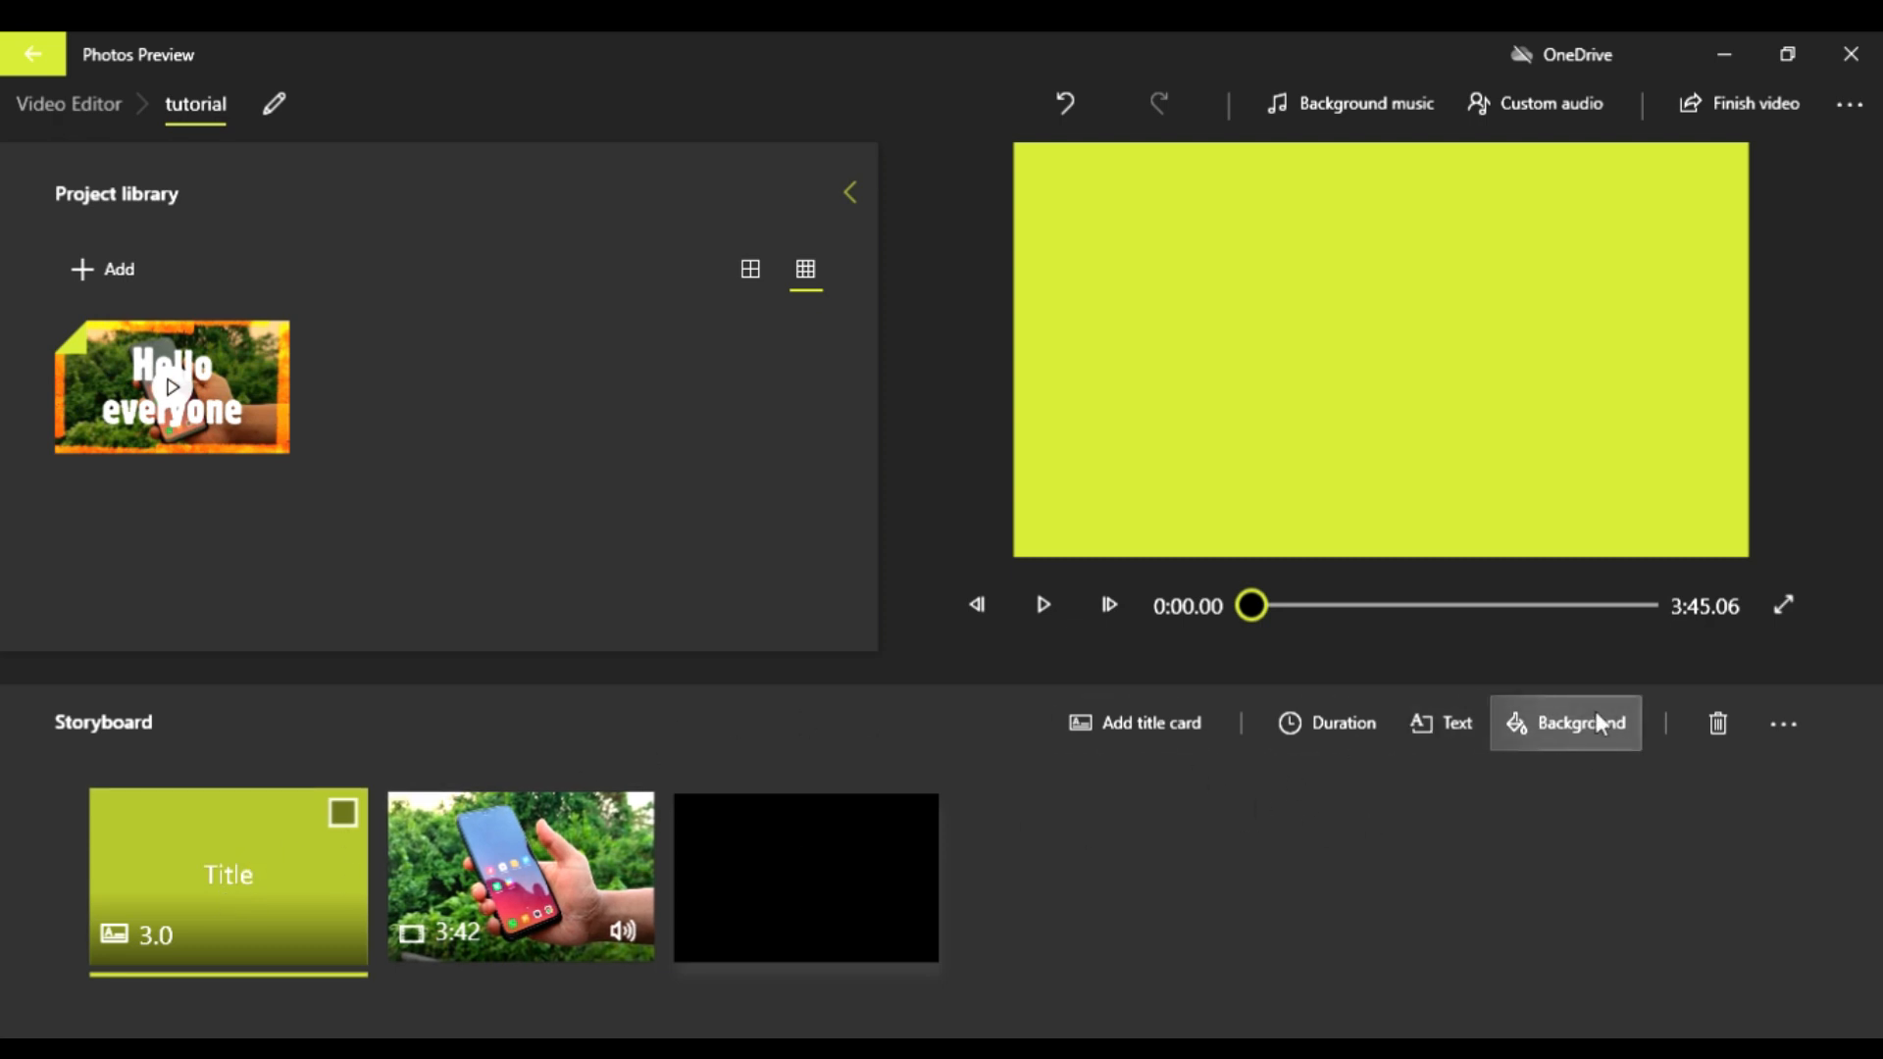
left_click(1451, 725)
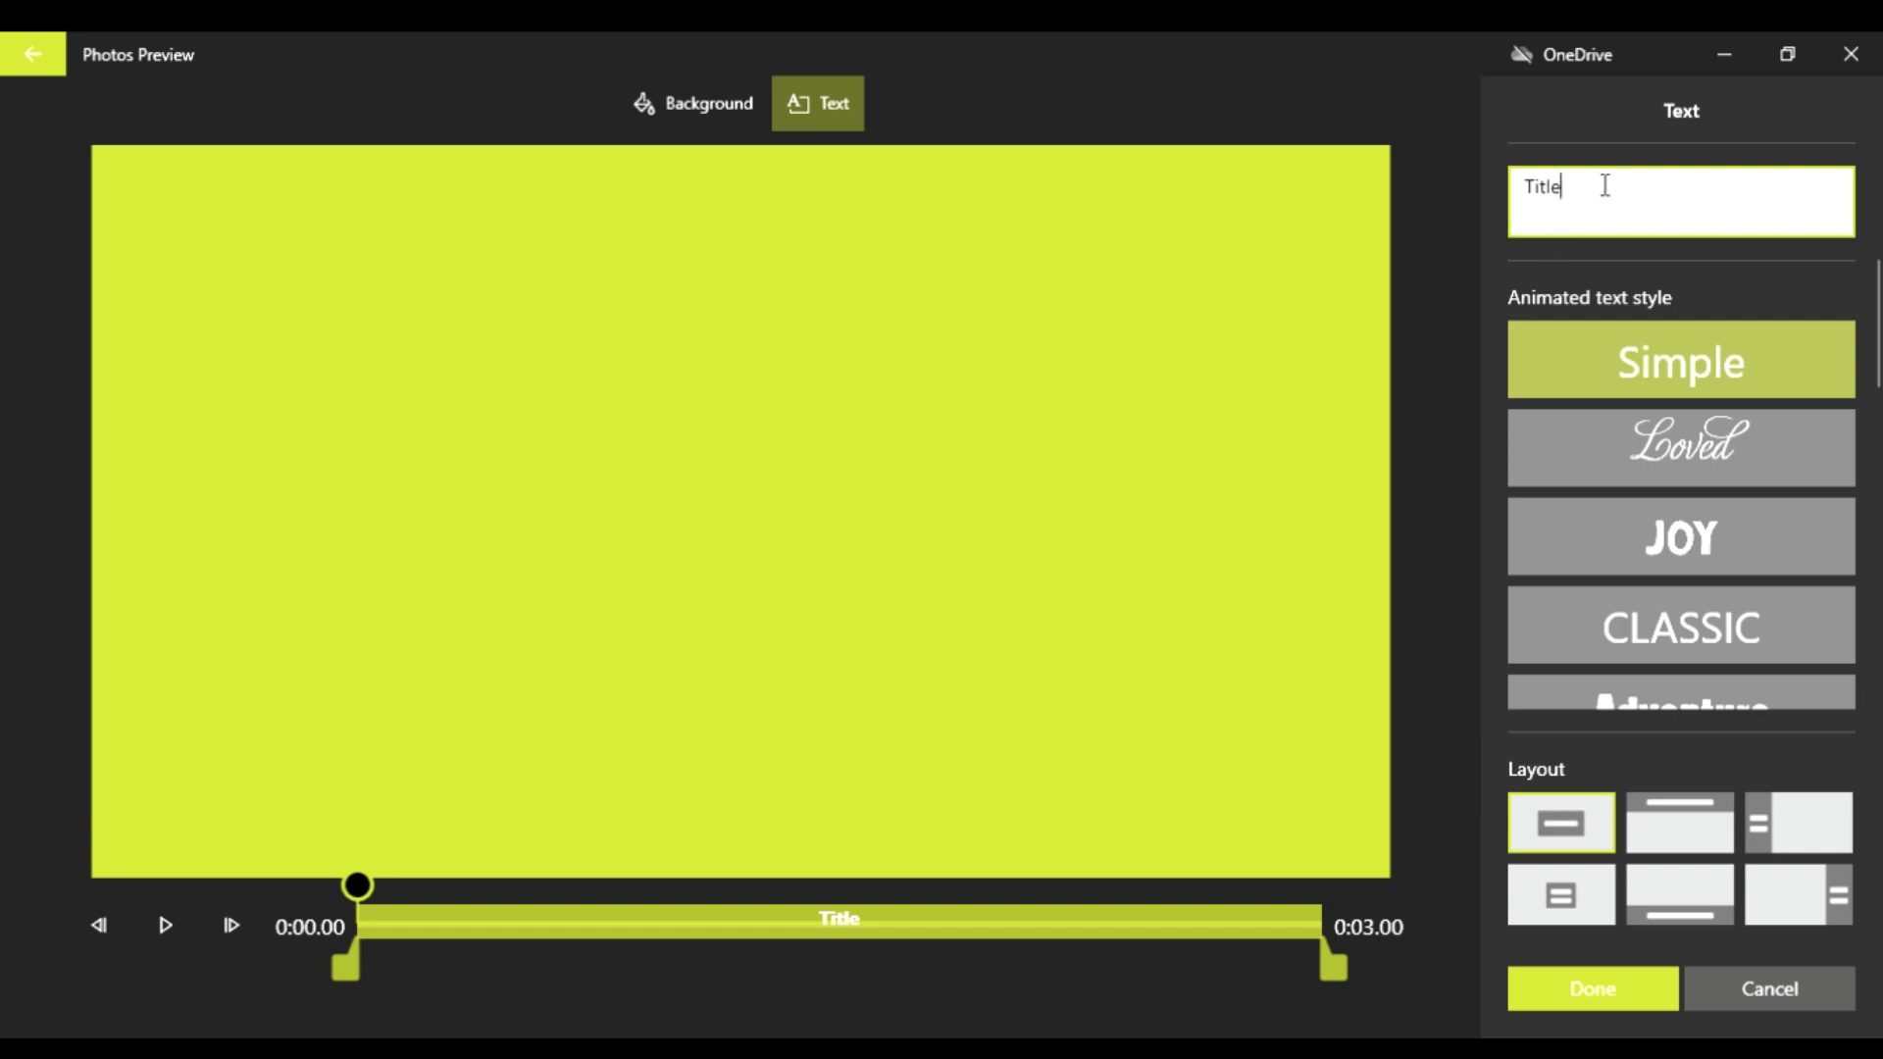
key("ctrl+a")
key("BackSpace")
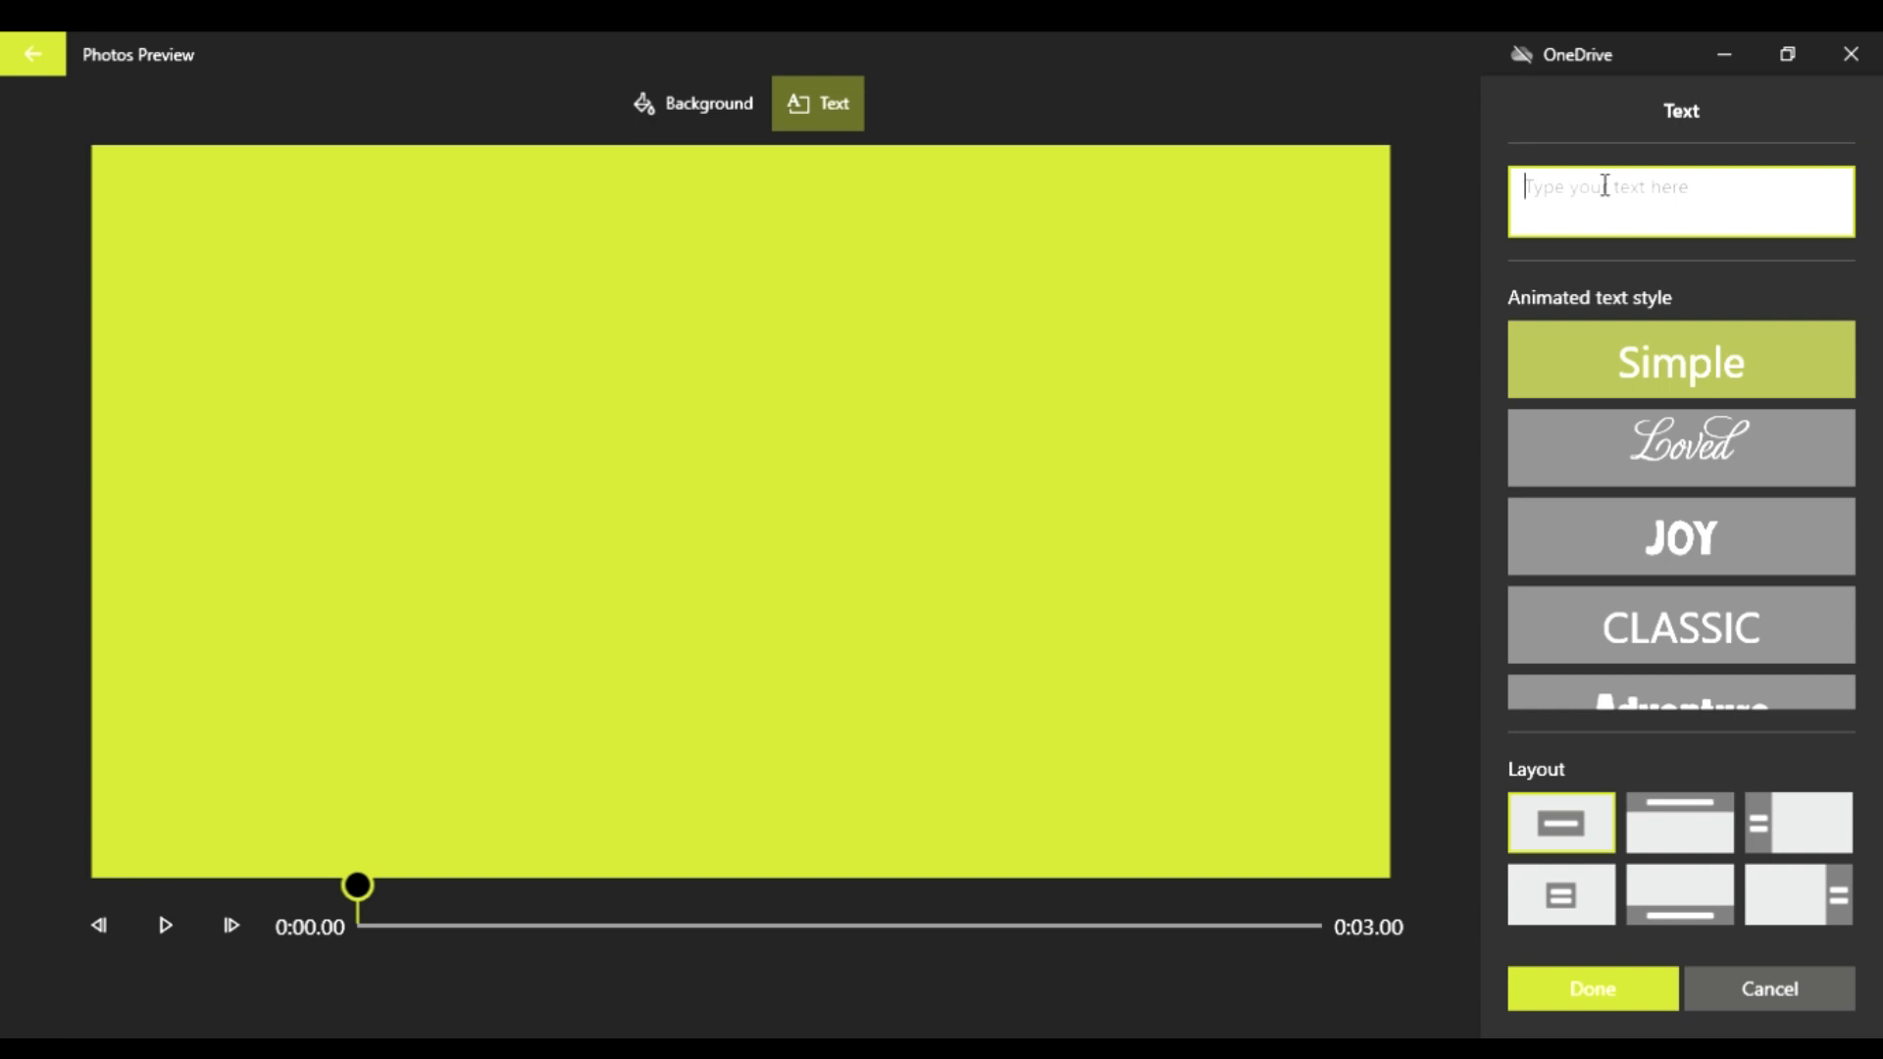
type("Tu")
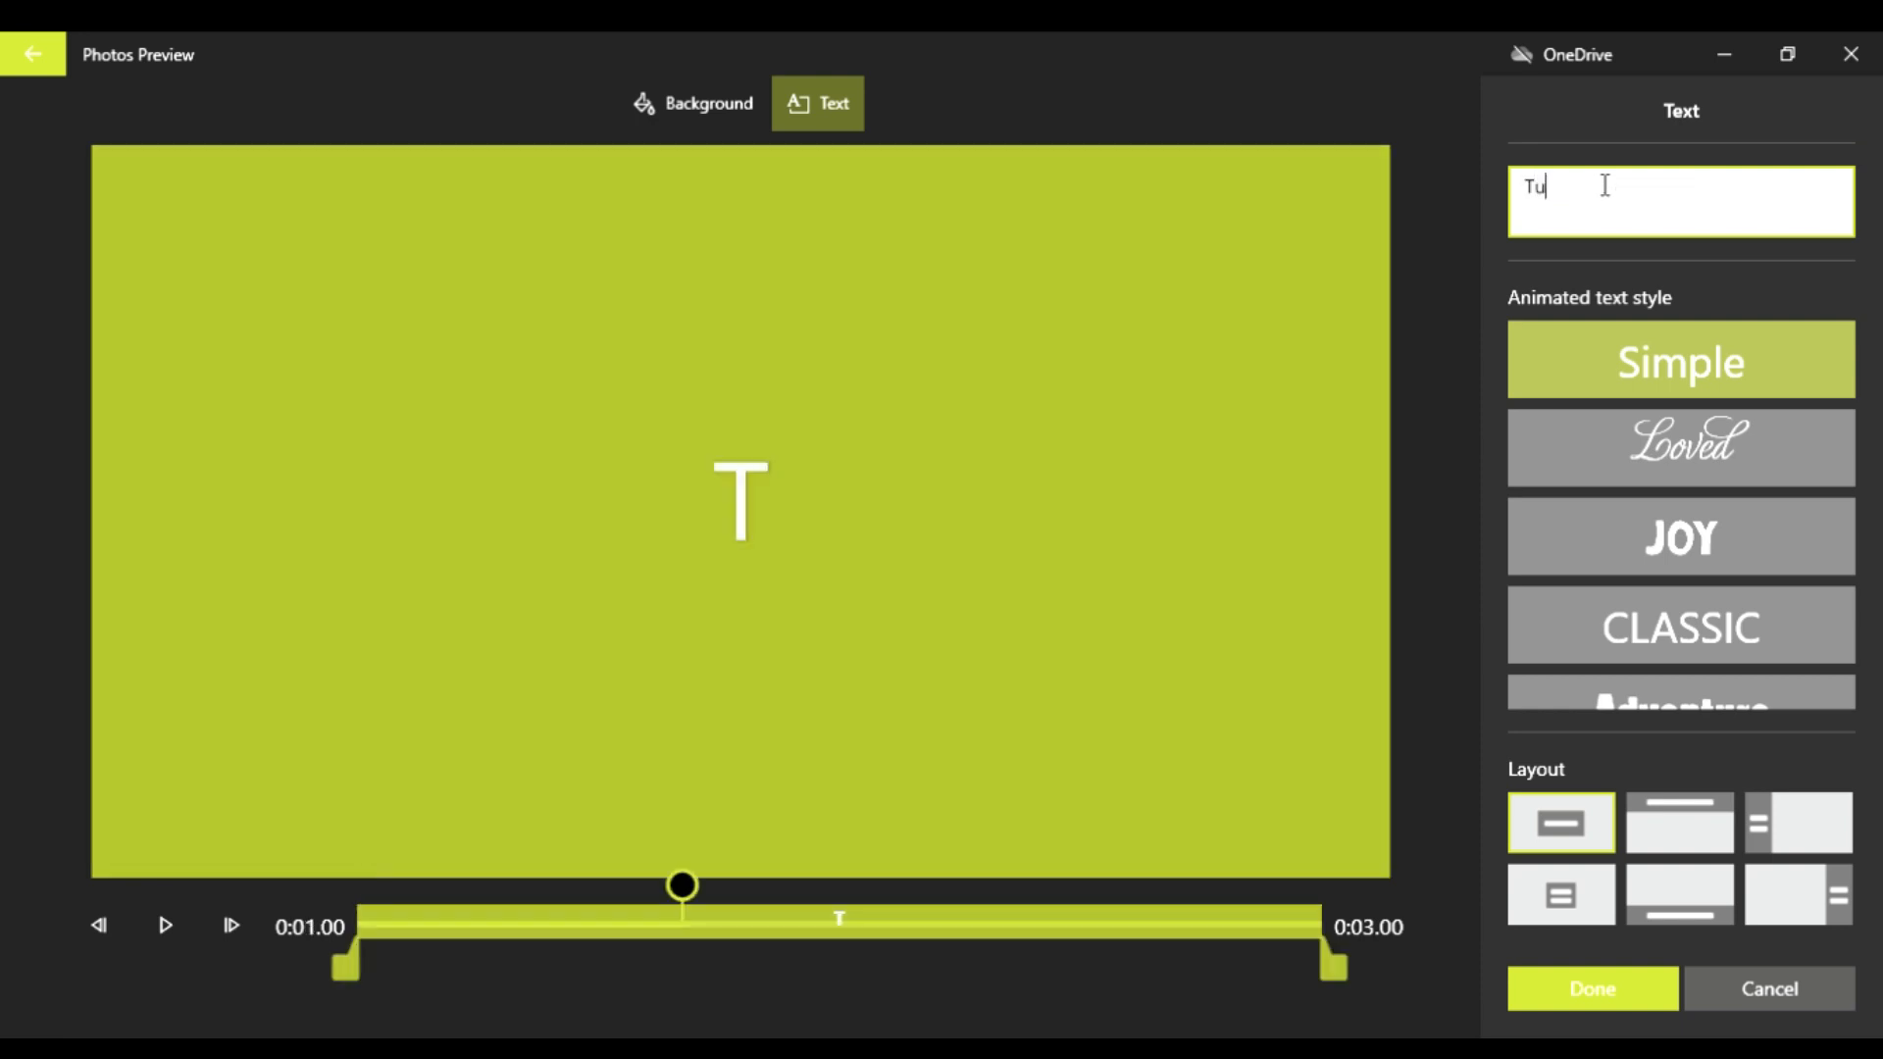
type("torial for ")
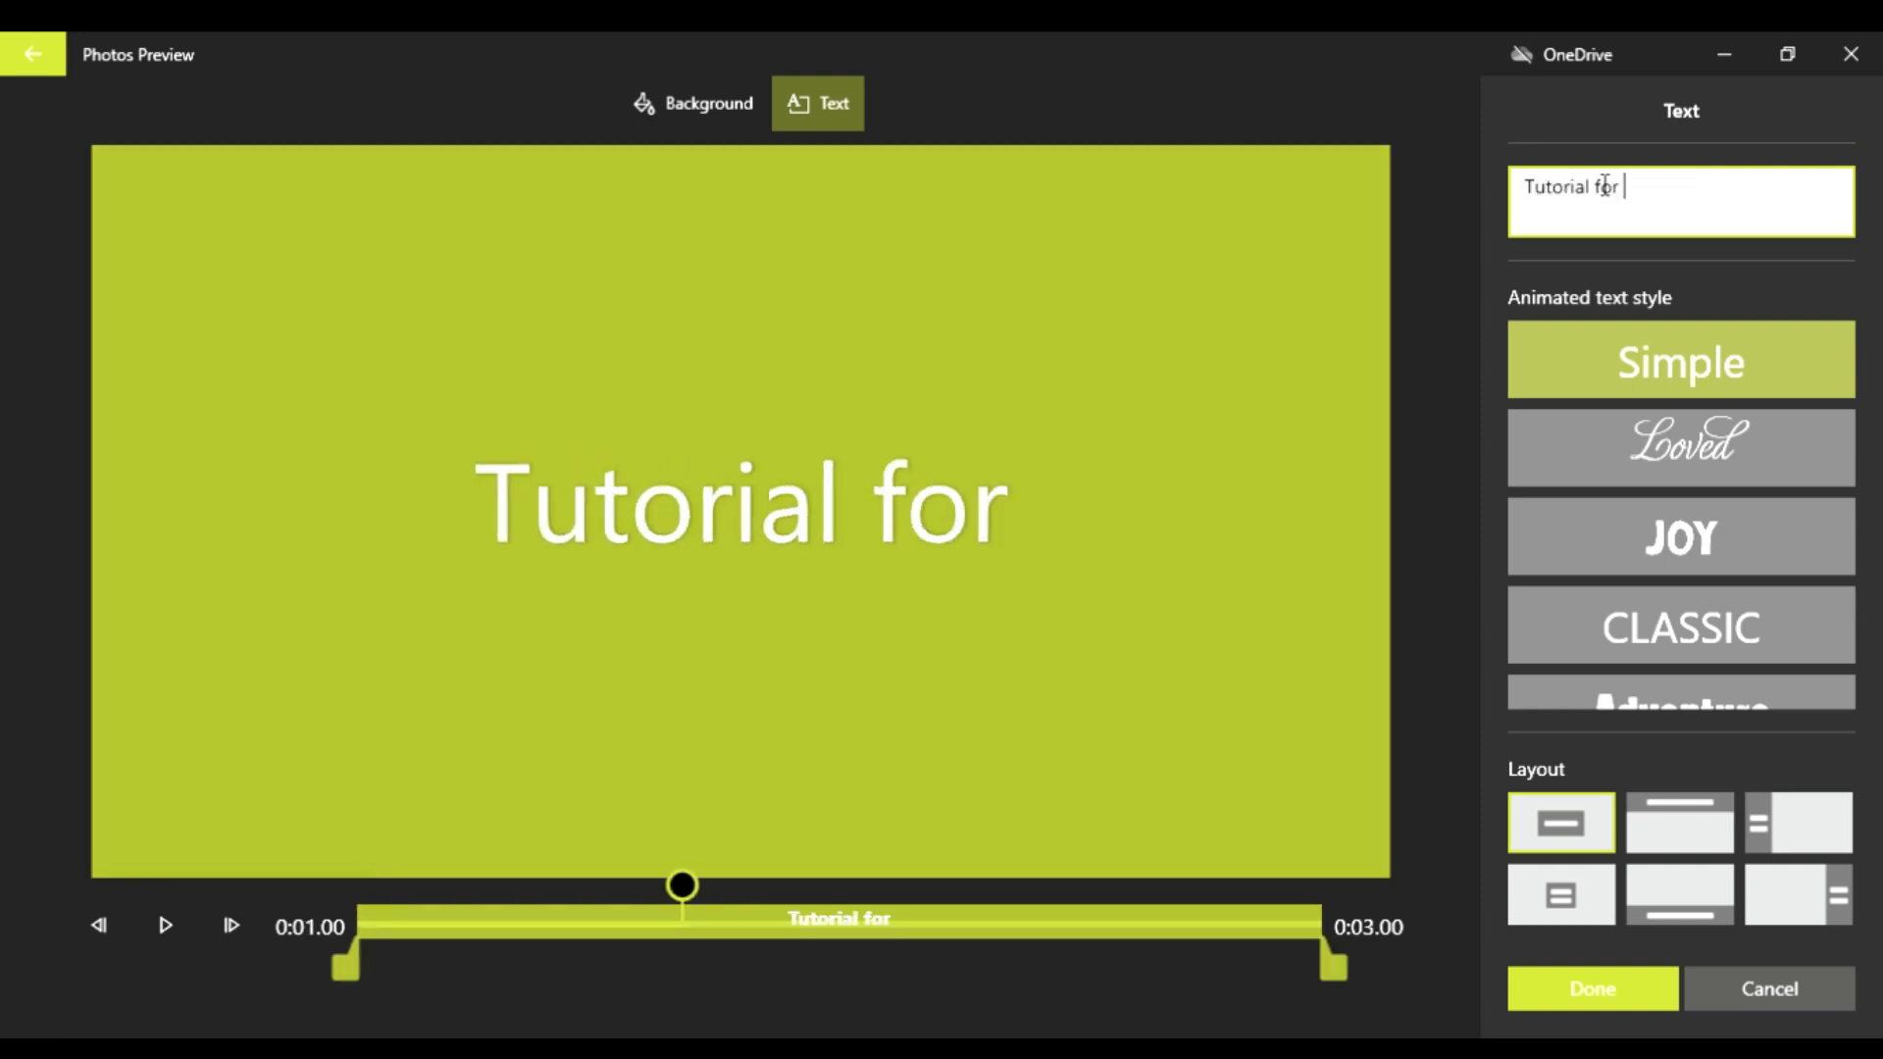
type("video ")
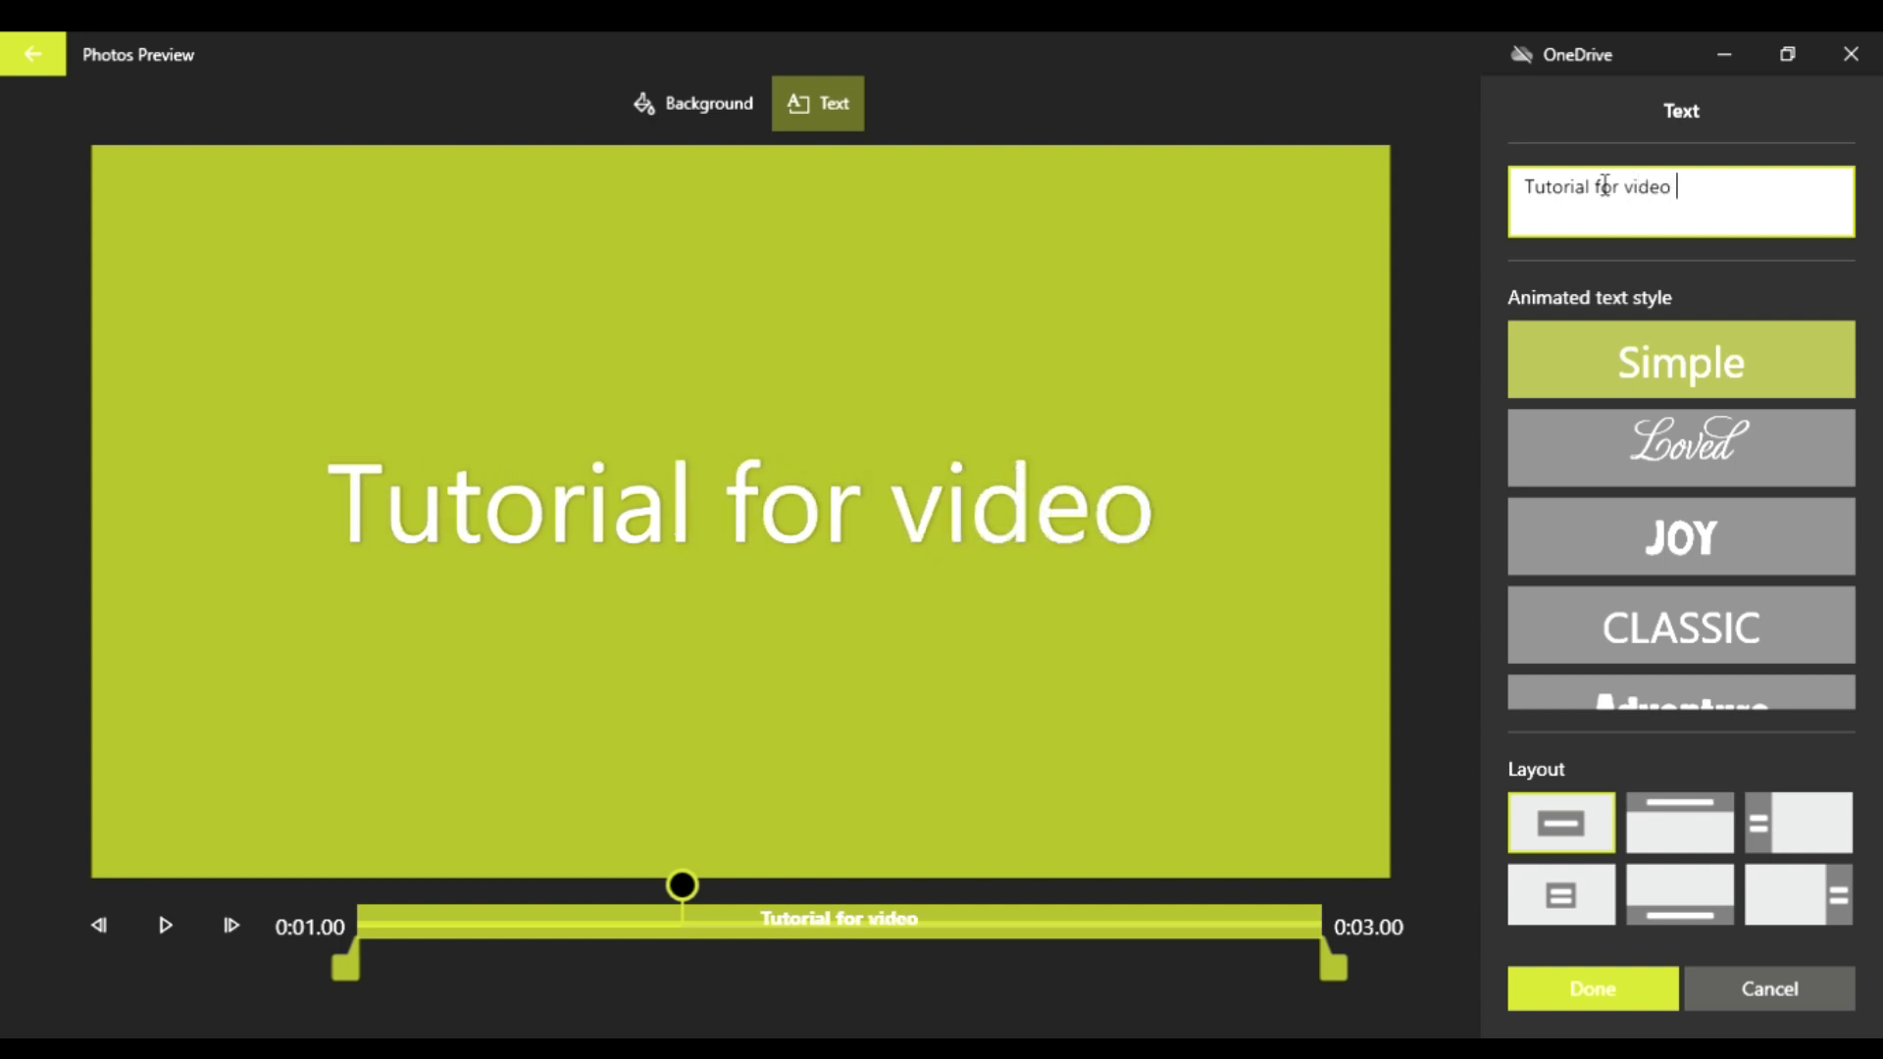
type("editig")
key("BackSpace")
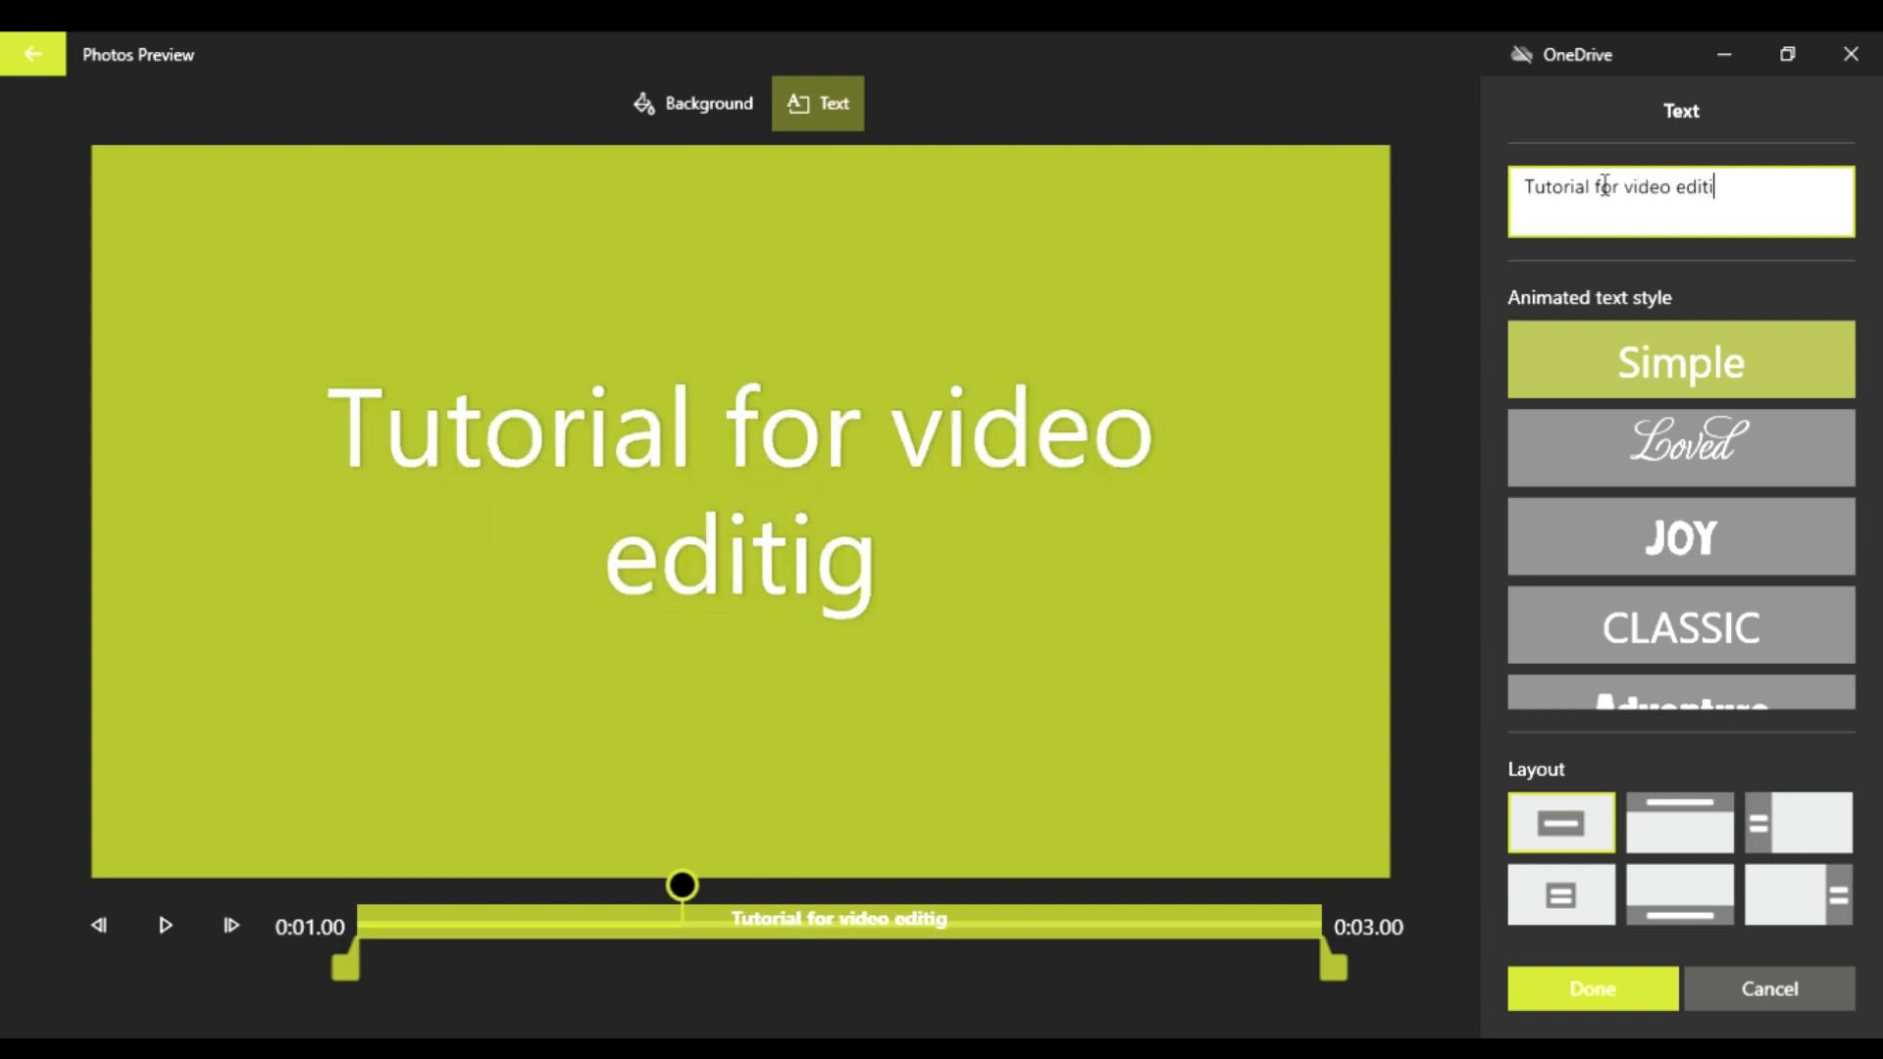
type("ng")
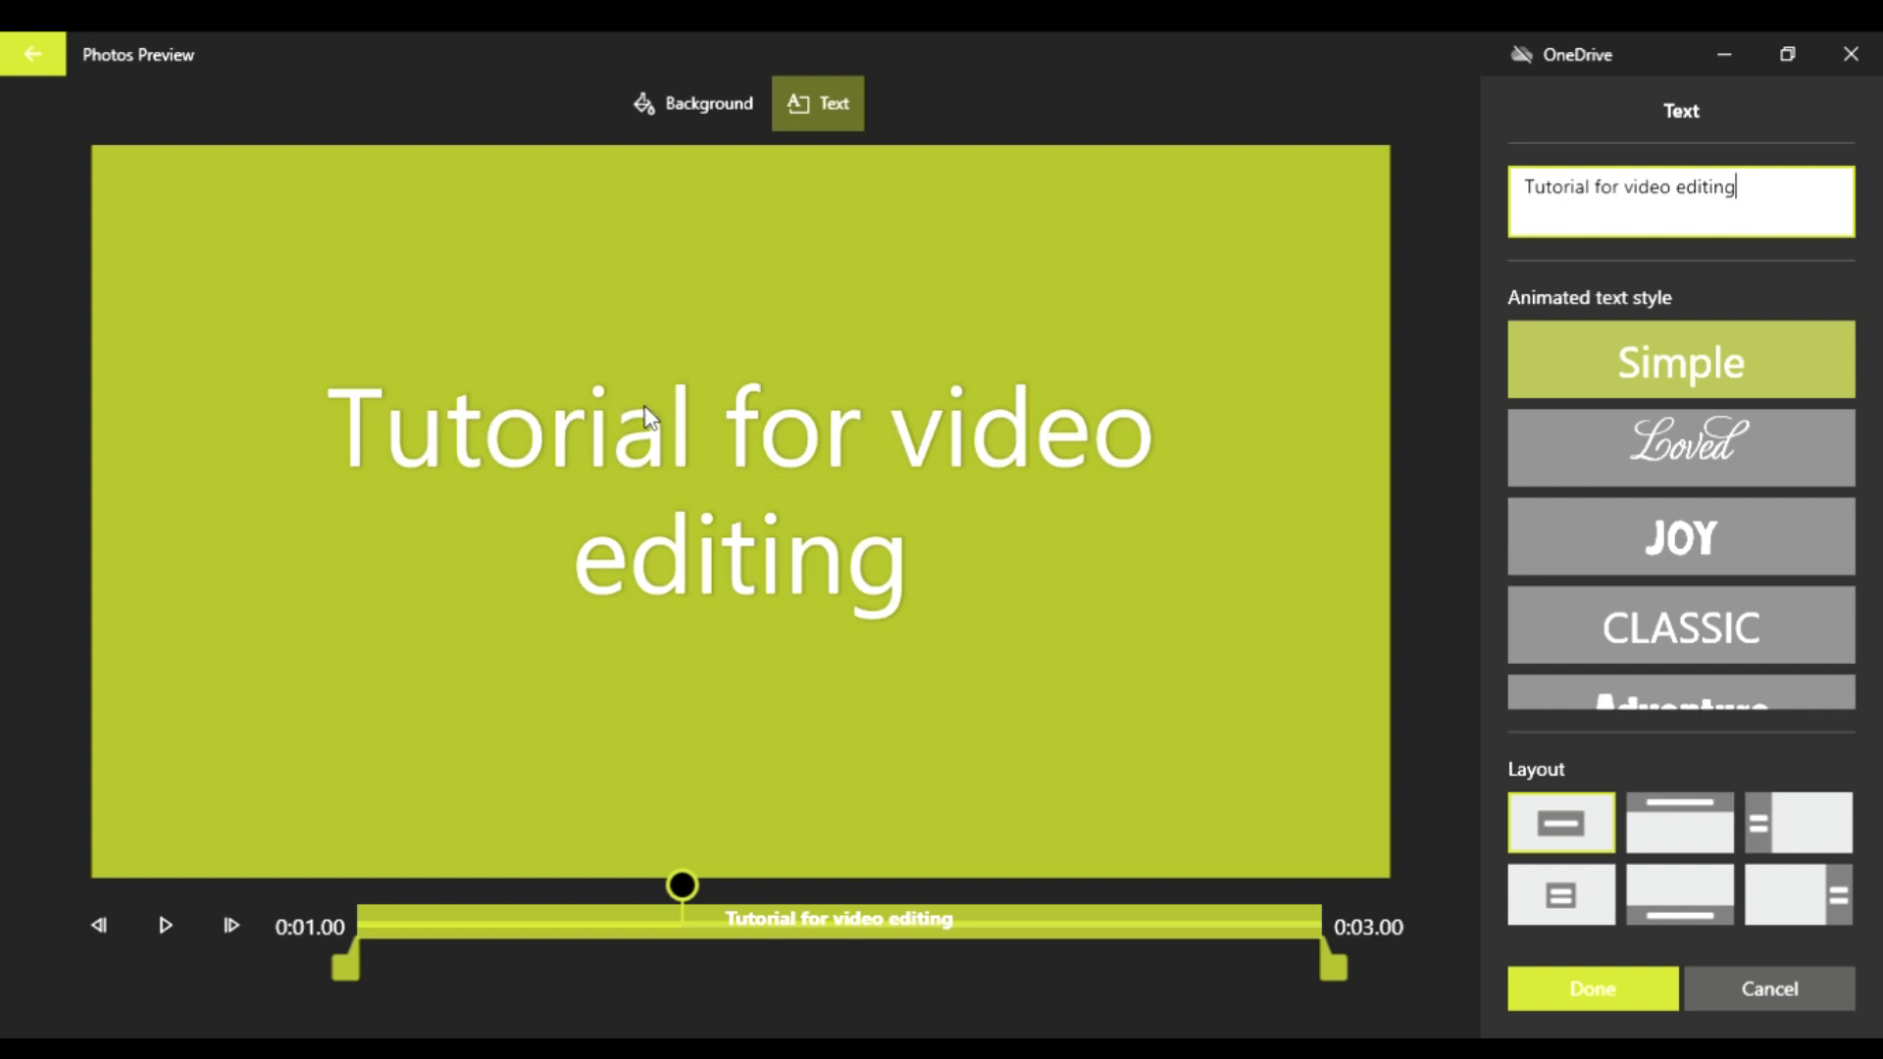
Step: Try the Joy, Loved, Classic and Quiet animated text styles on the title and settle on Adventure
scroll(1681, 506, "down", 2)
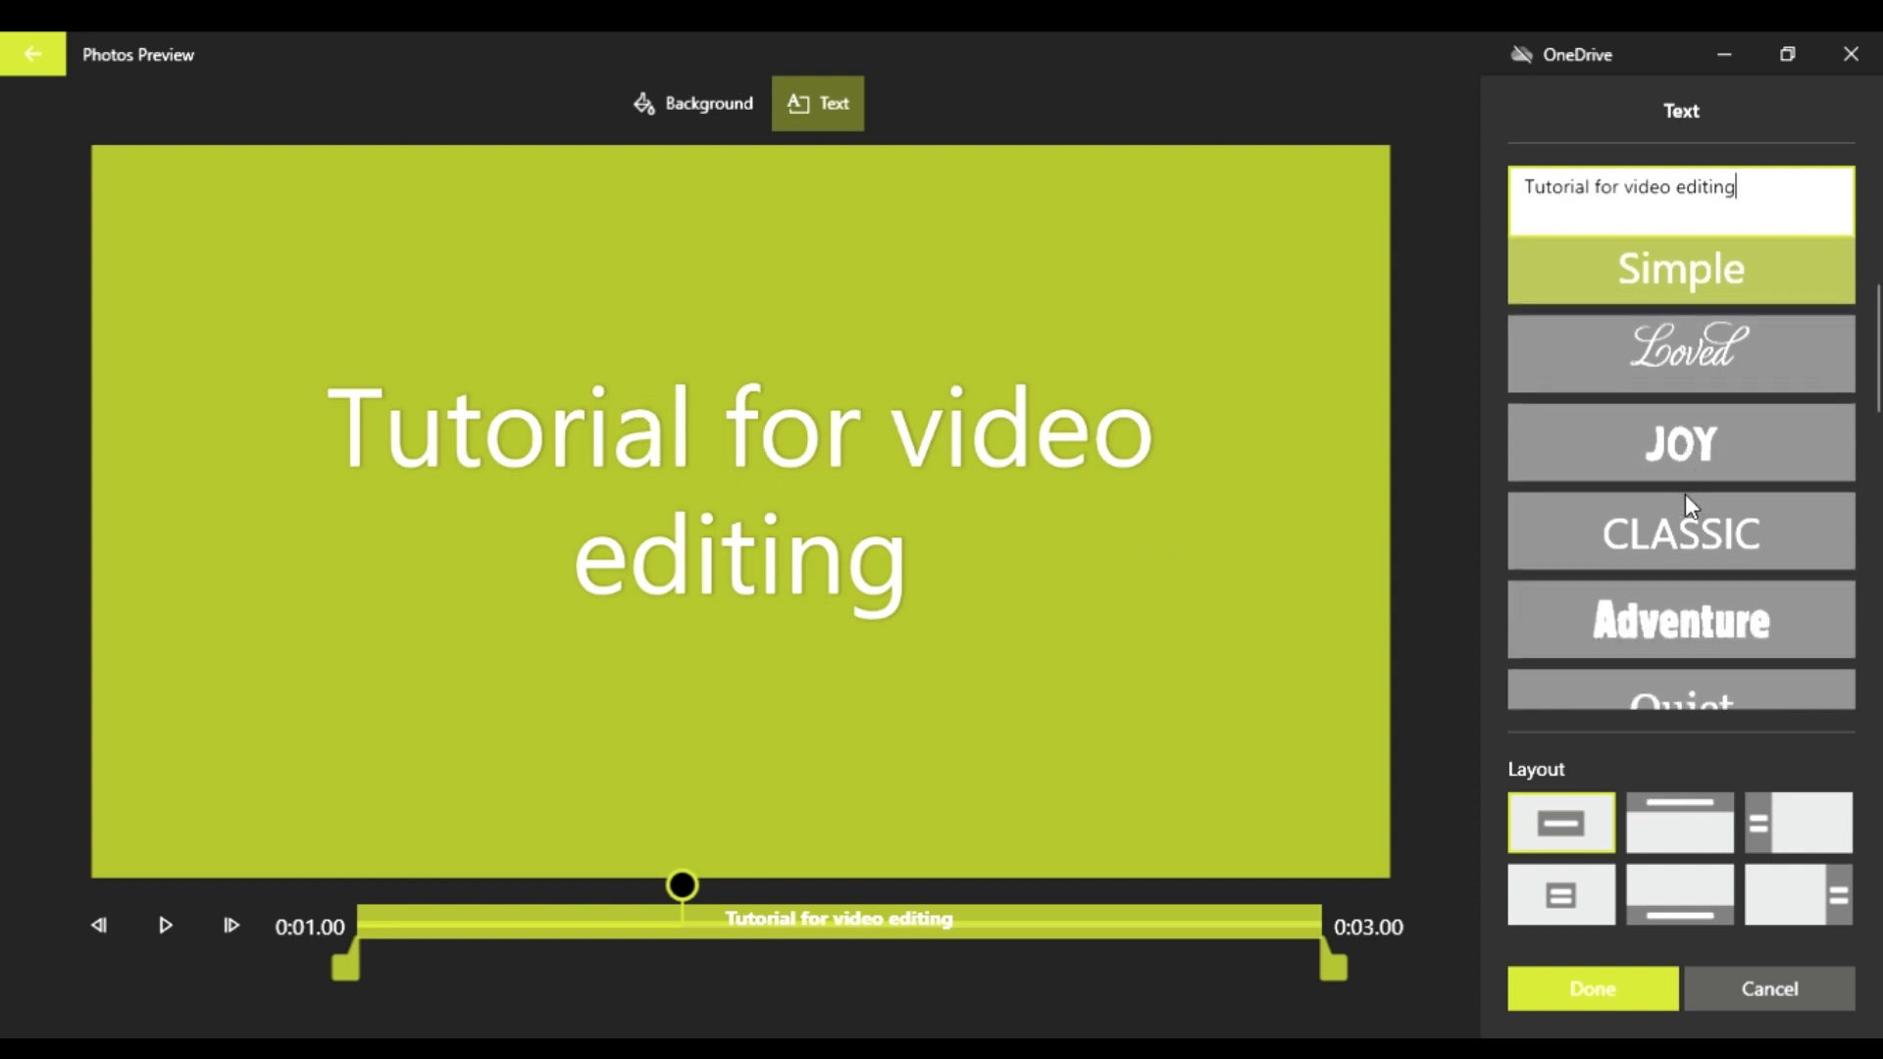
scroll(1686, 578, "up", 2)
left_click(1709, 549)
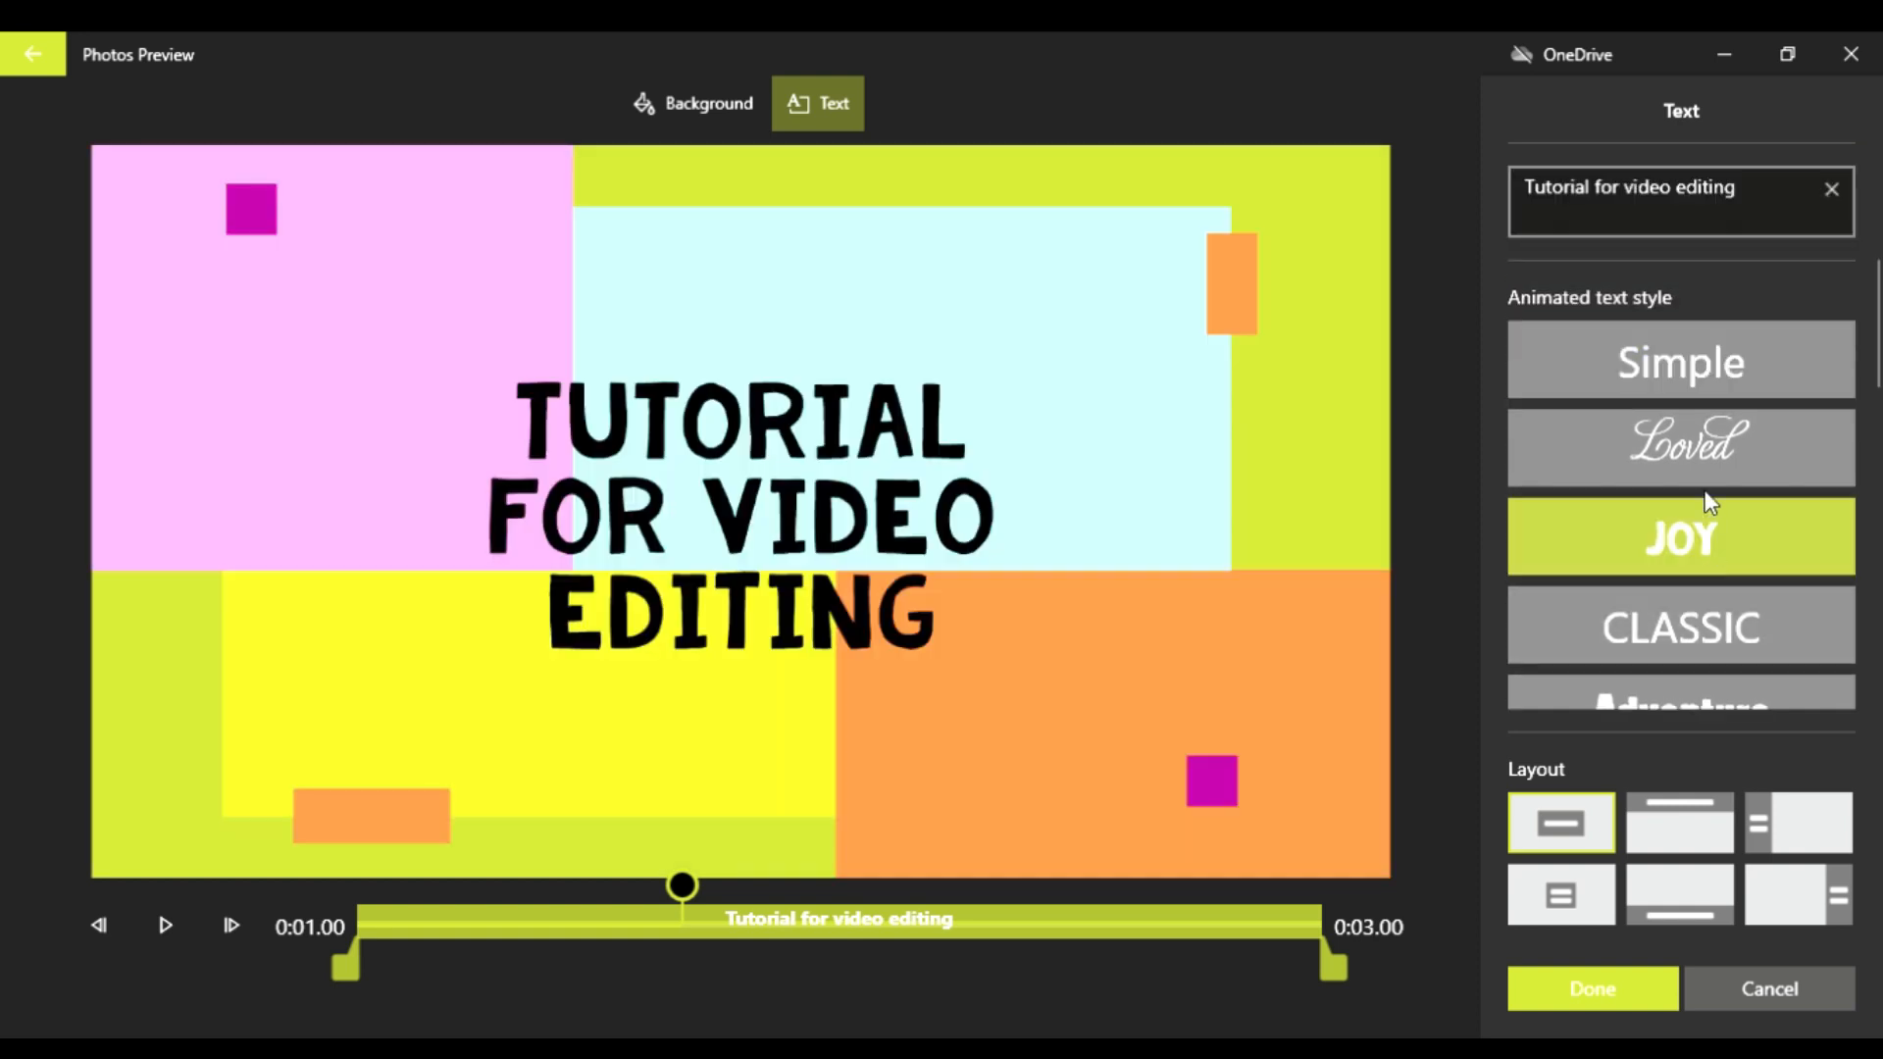
left_click(1697, 468)
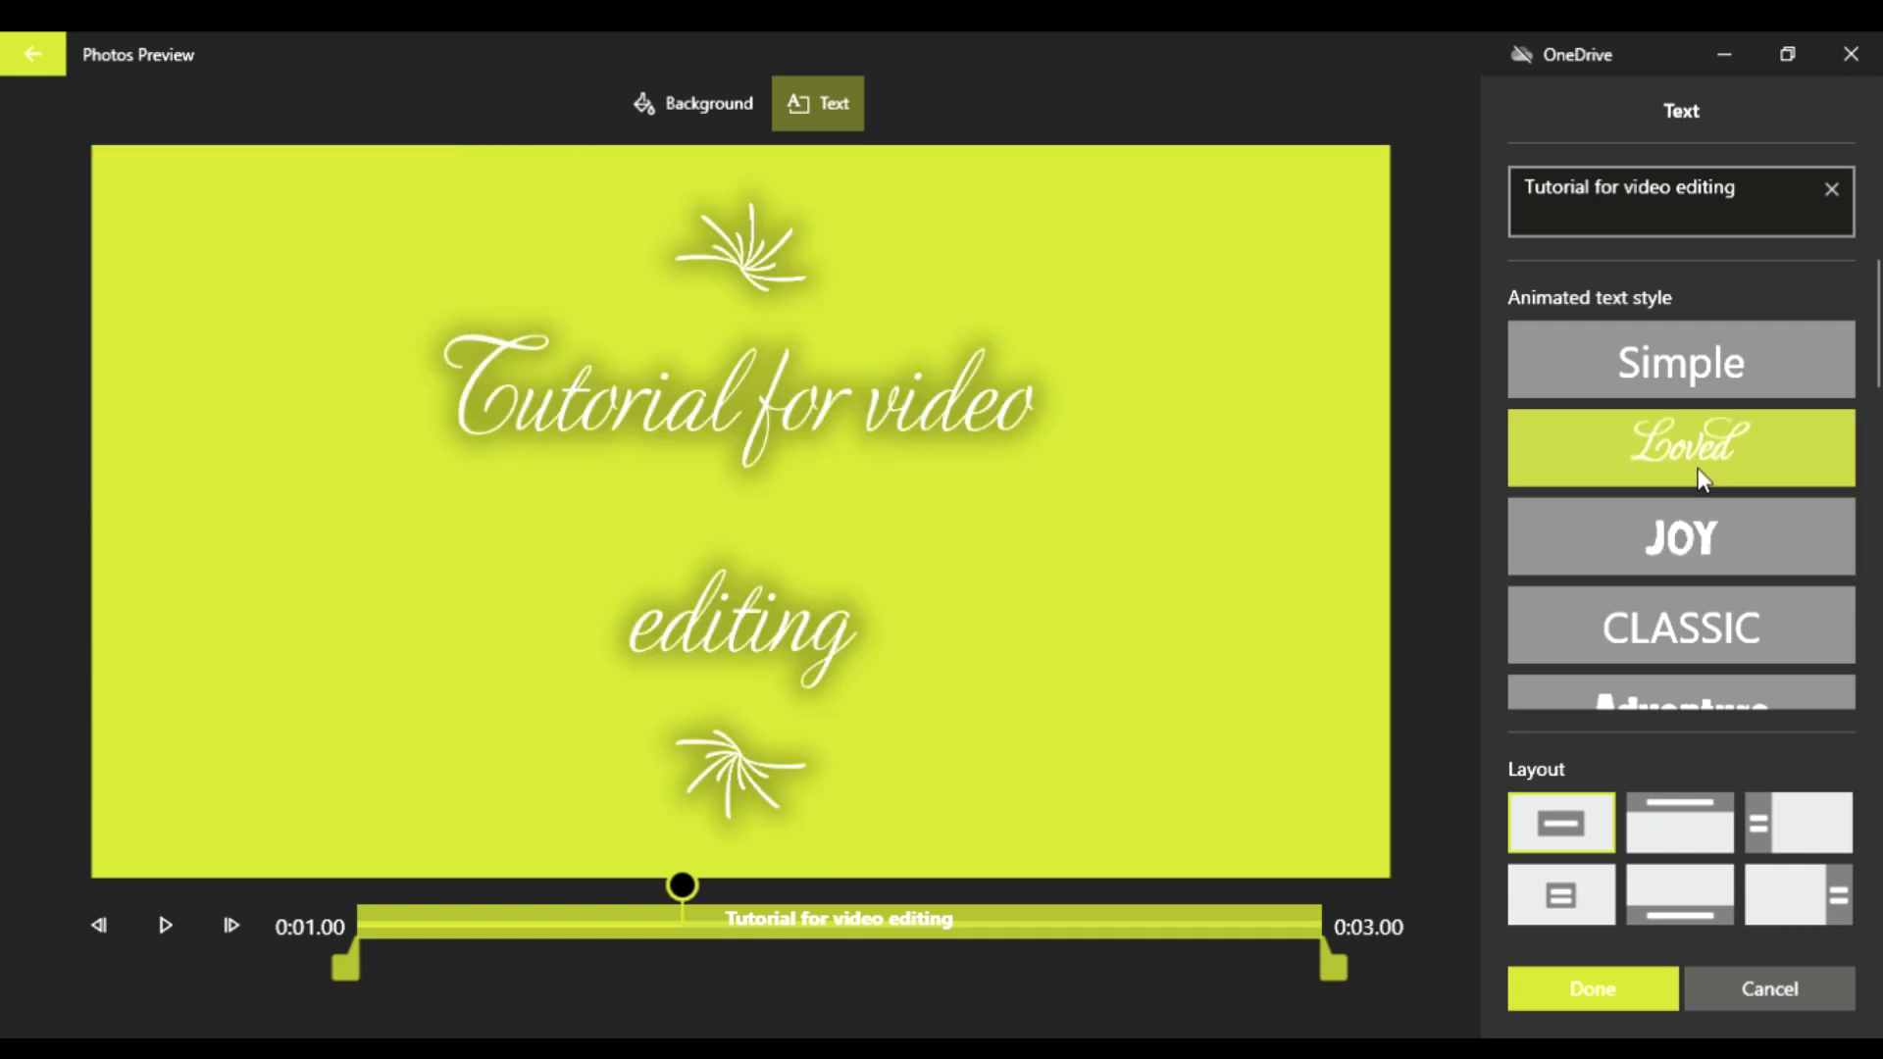
left_click(1679, 550)
left_click(1681, 629)
scroll(1681, 633, "down", 3)
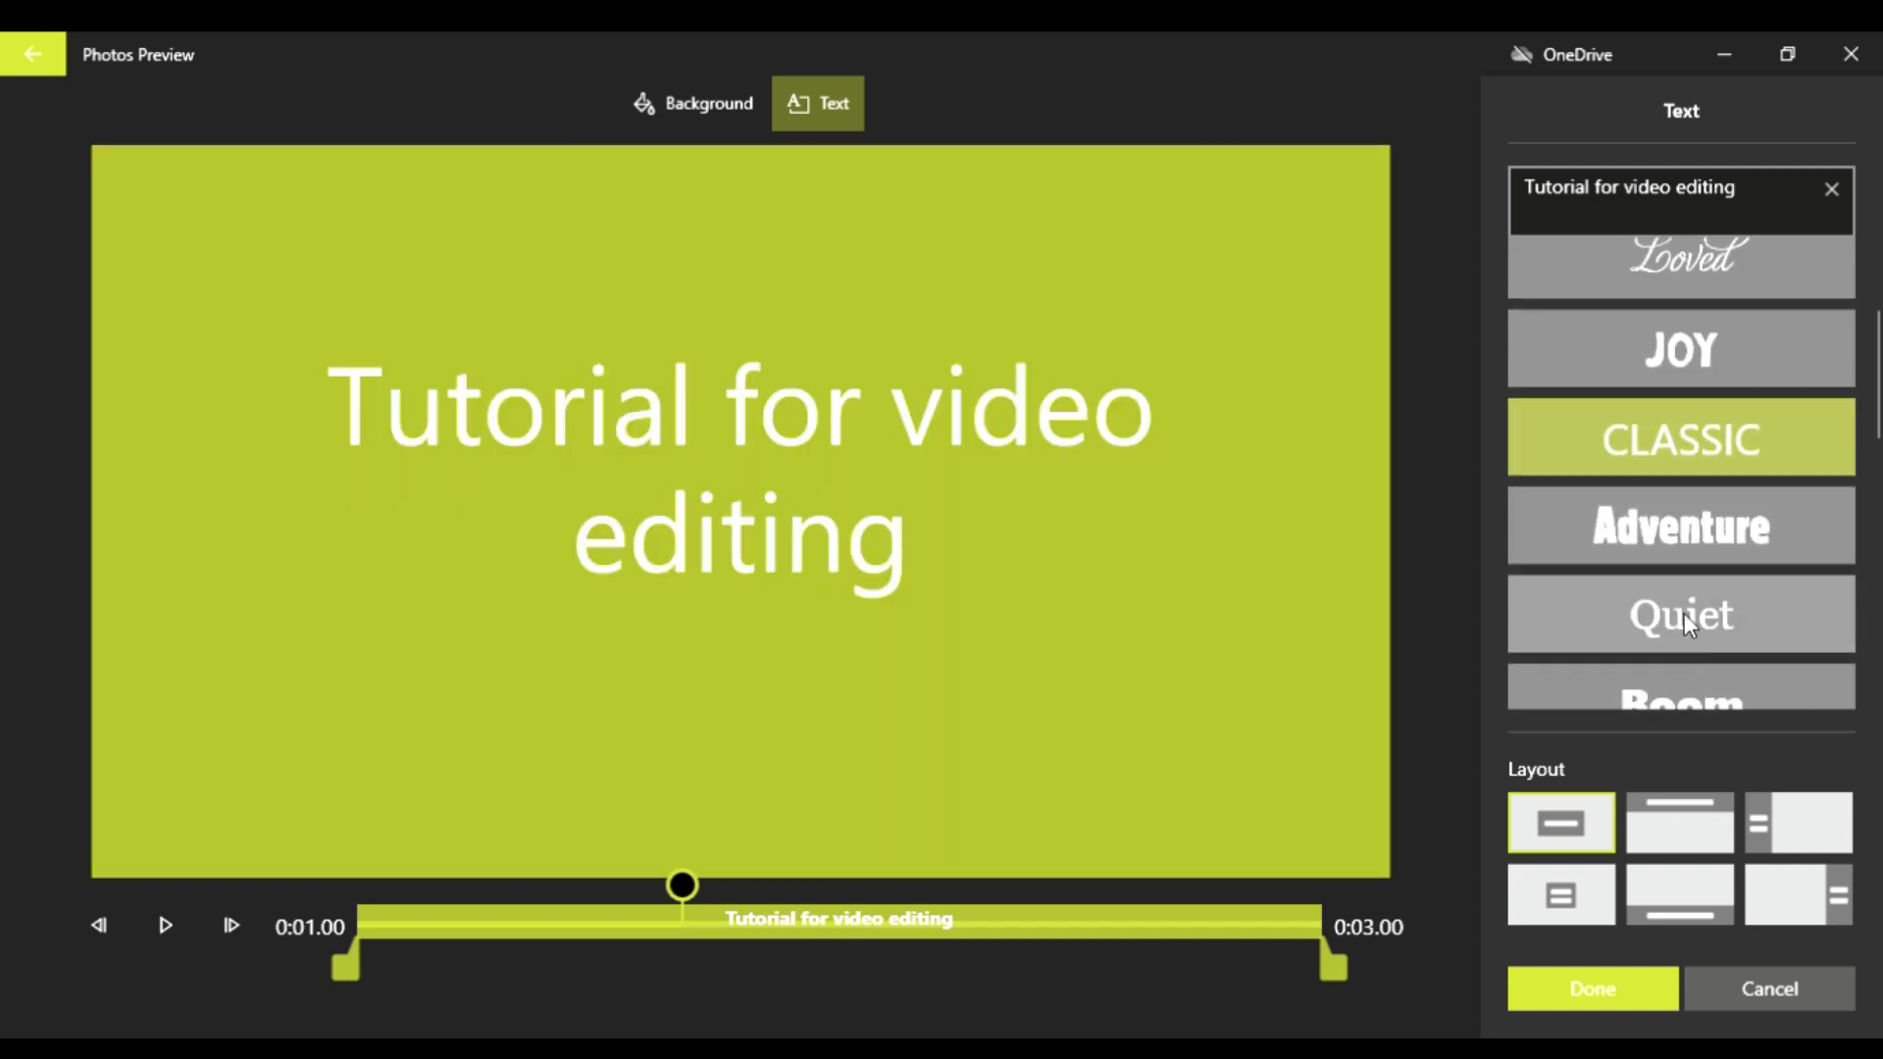
left_click(1685, 614)
left_click(1687, 541)
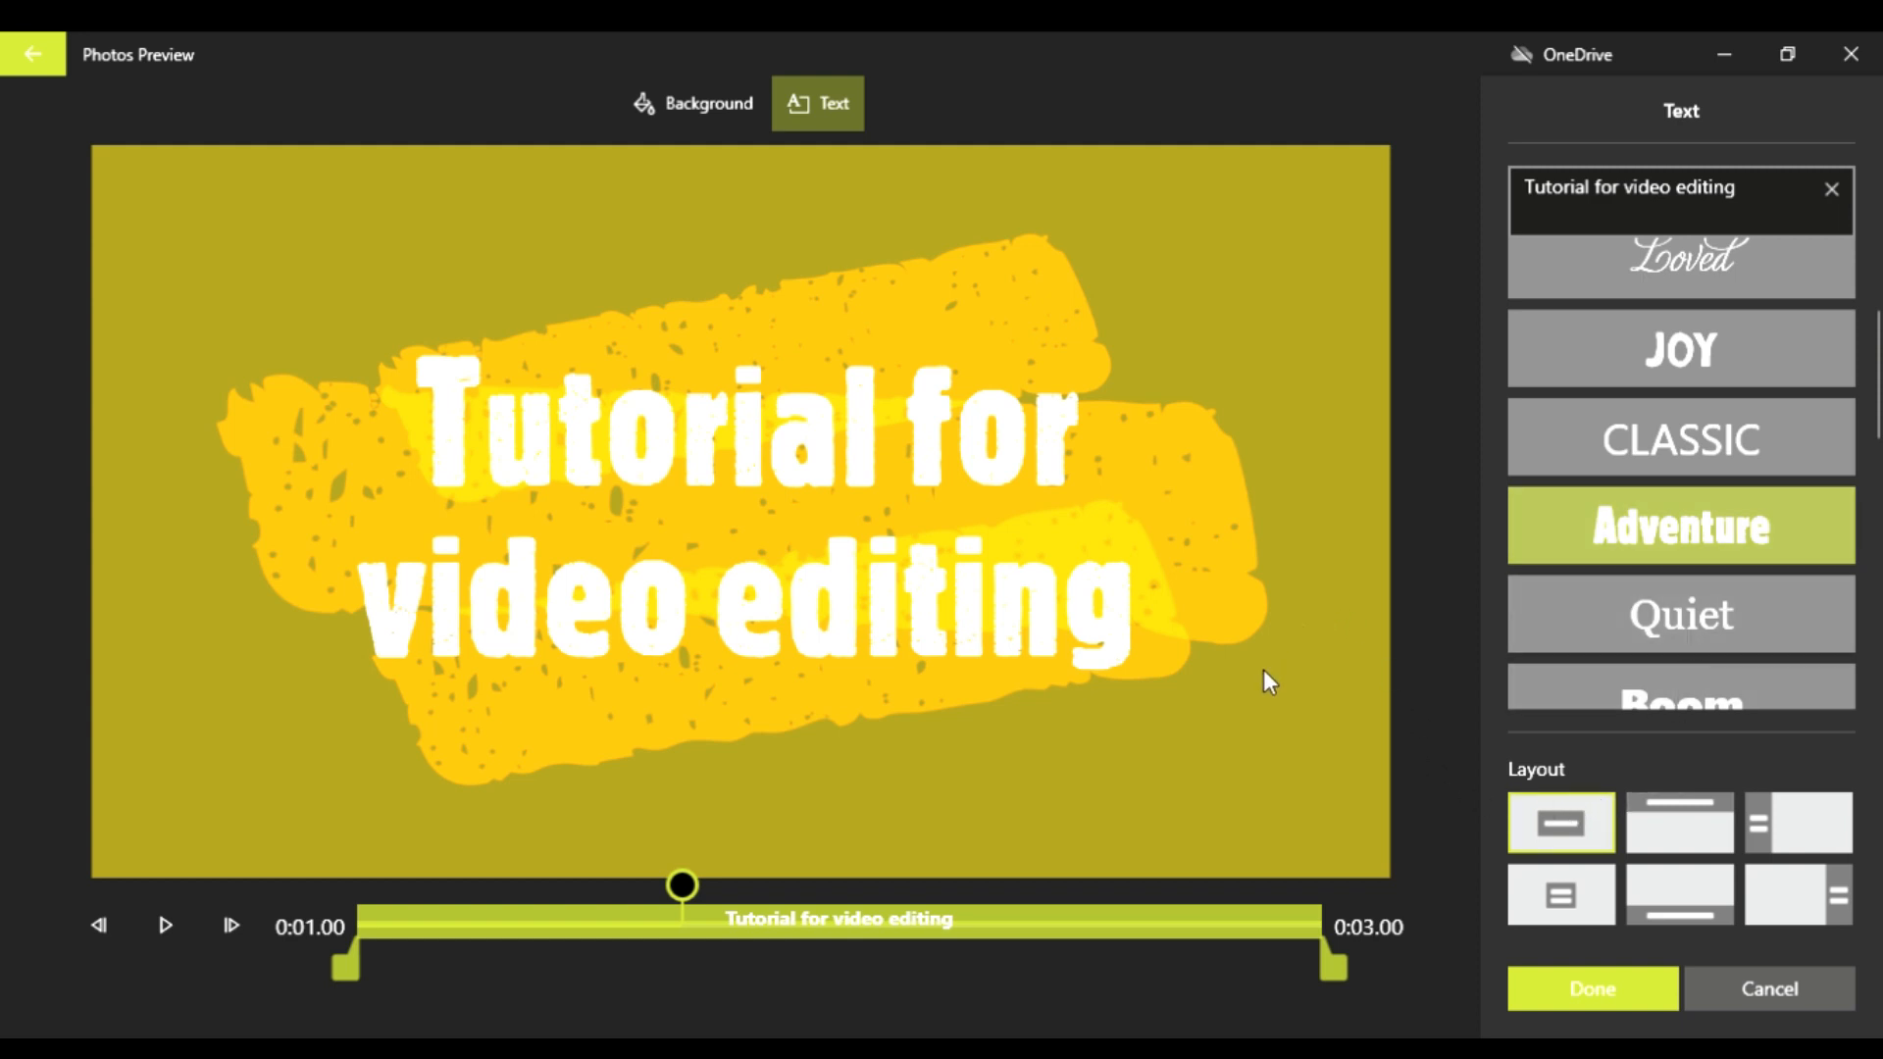
Step: Set the title card's background to bright blue and apply the card's changes
left_click(671, 114)
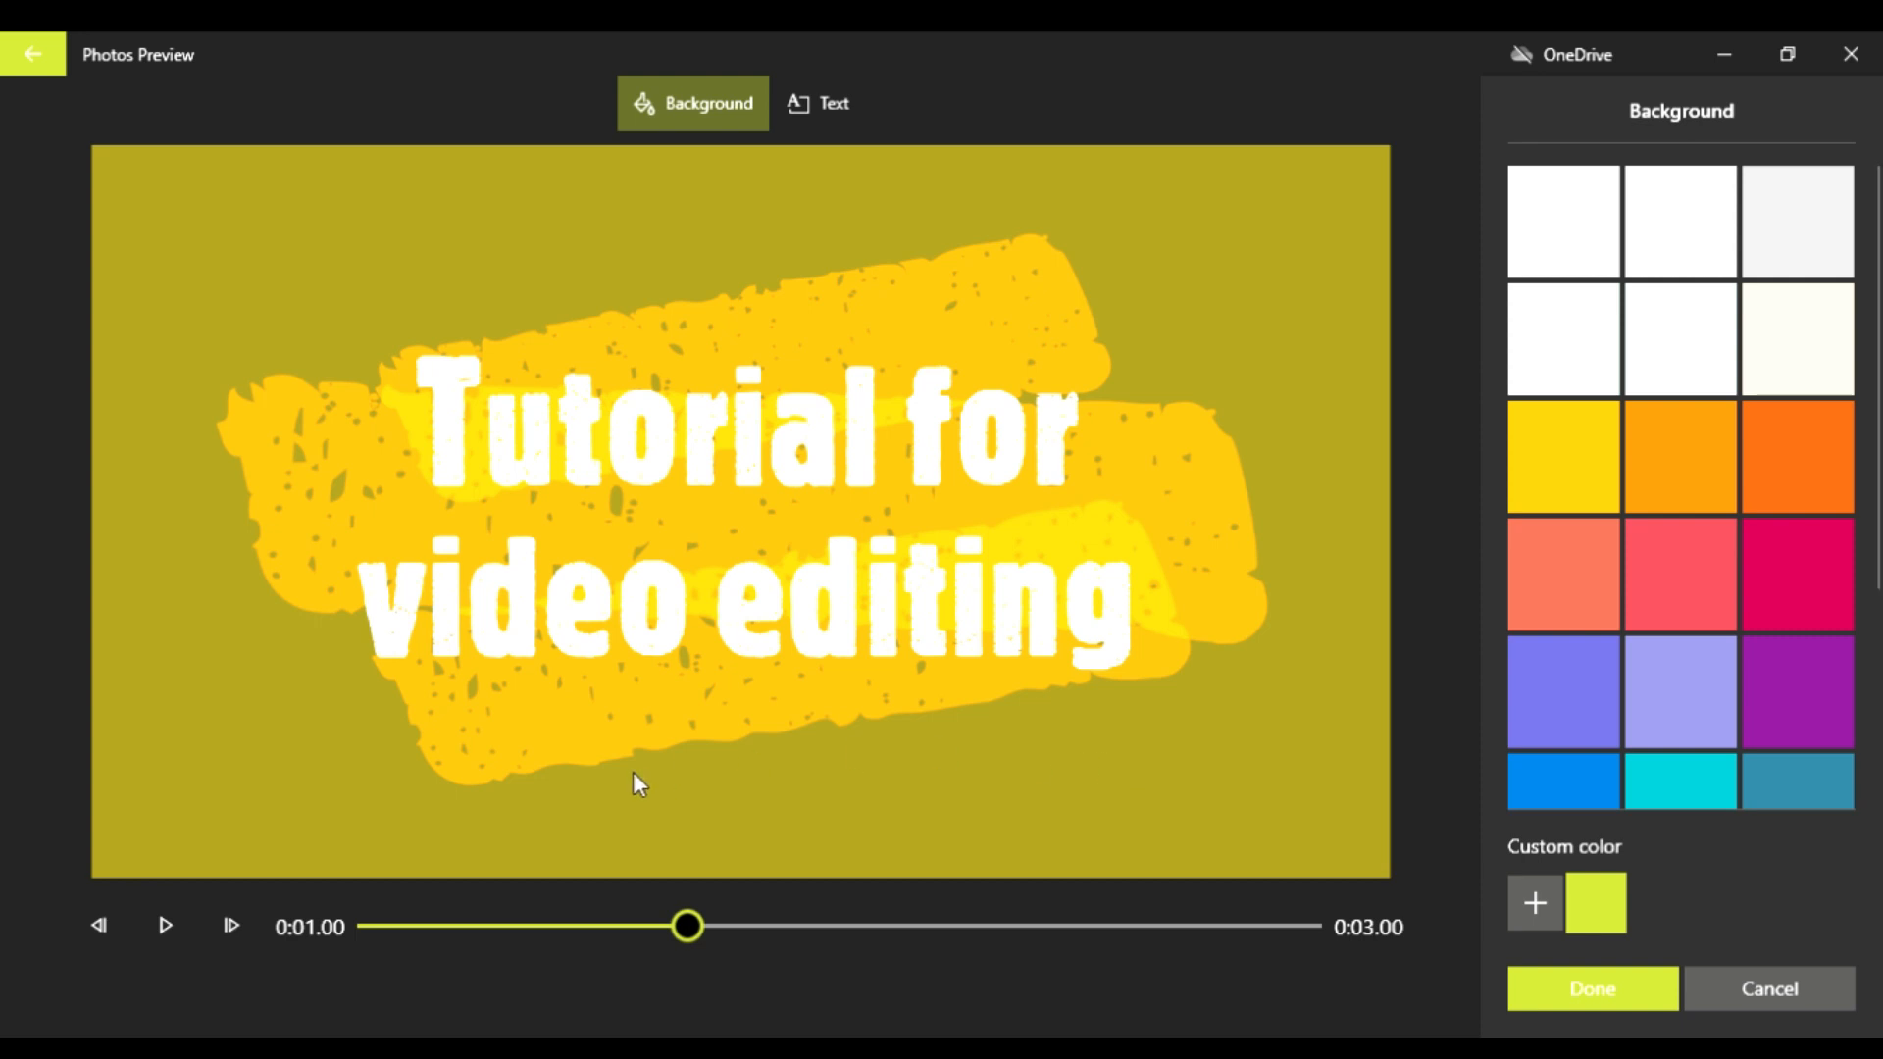
scroll(1650, 674, "down", 3)
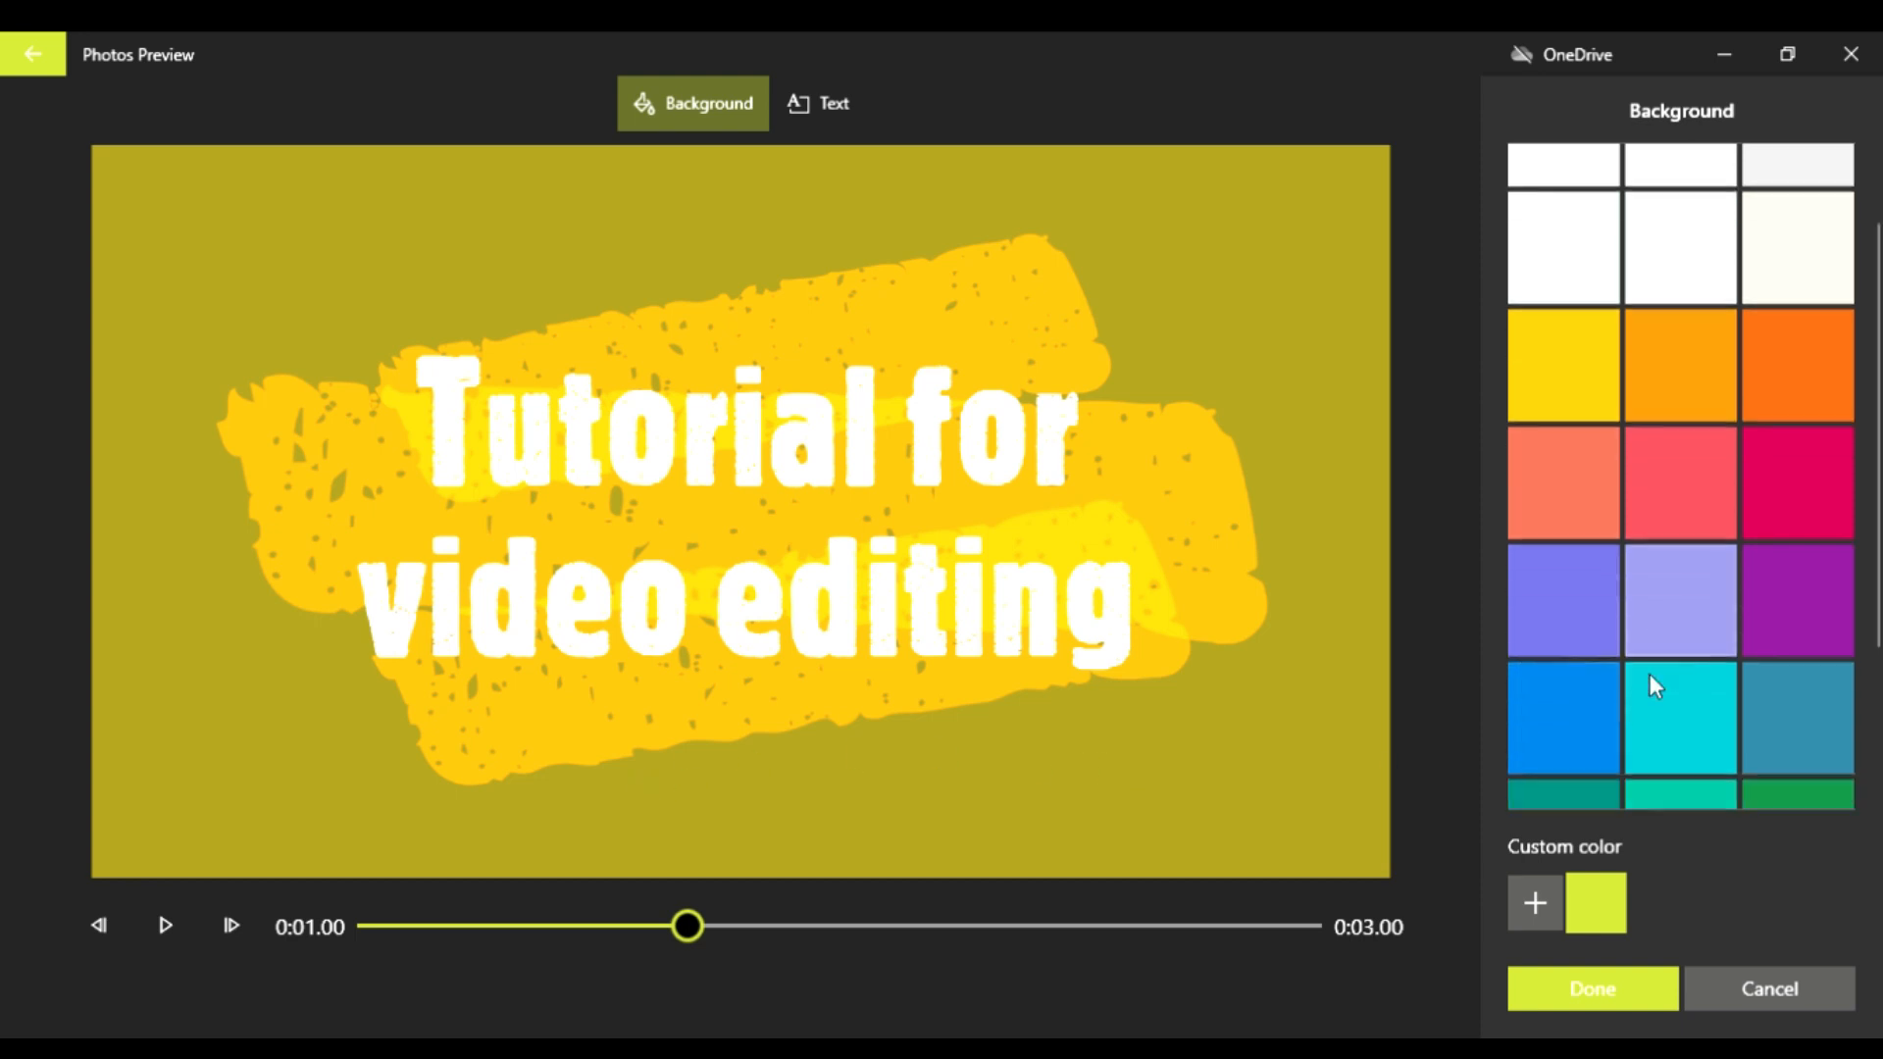
left_click(1557, 535)
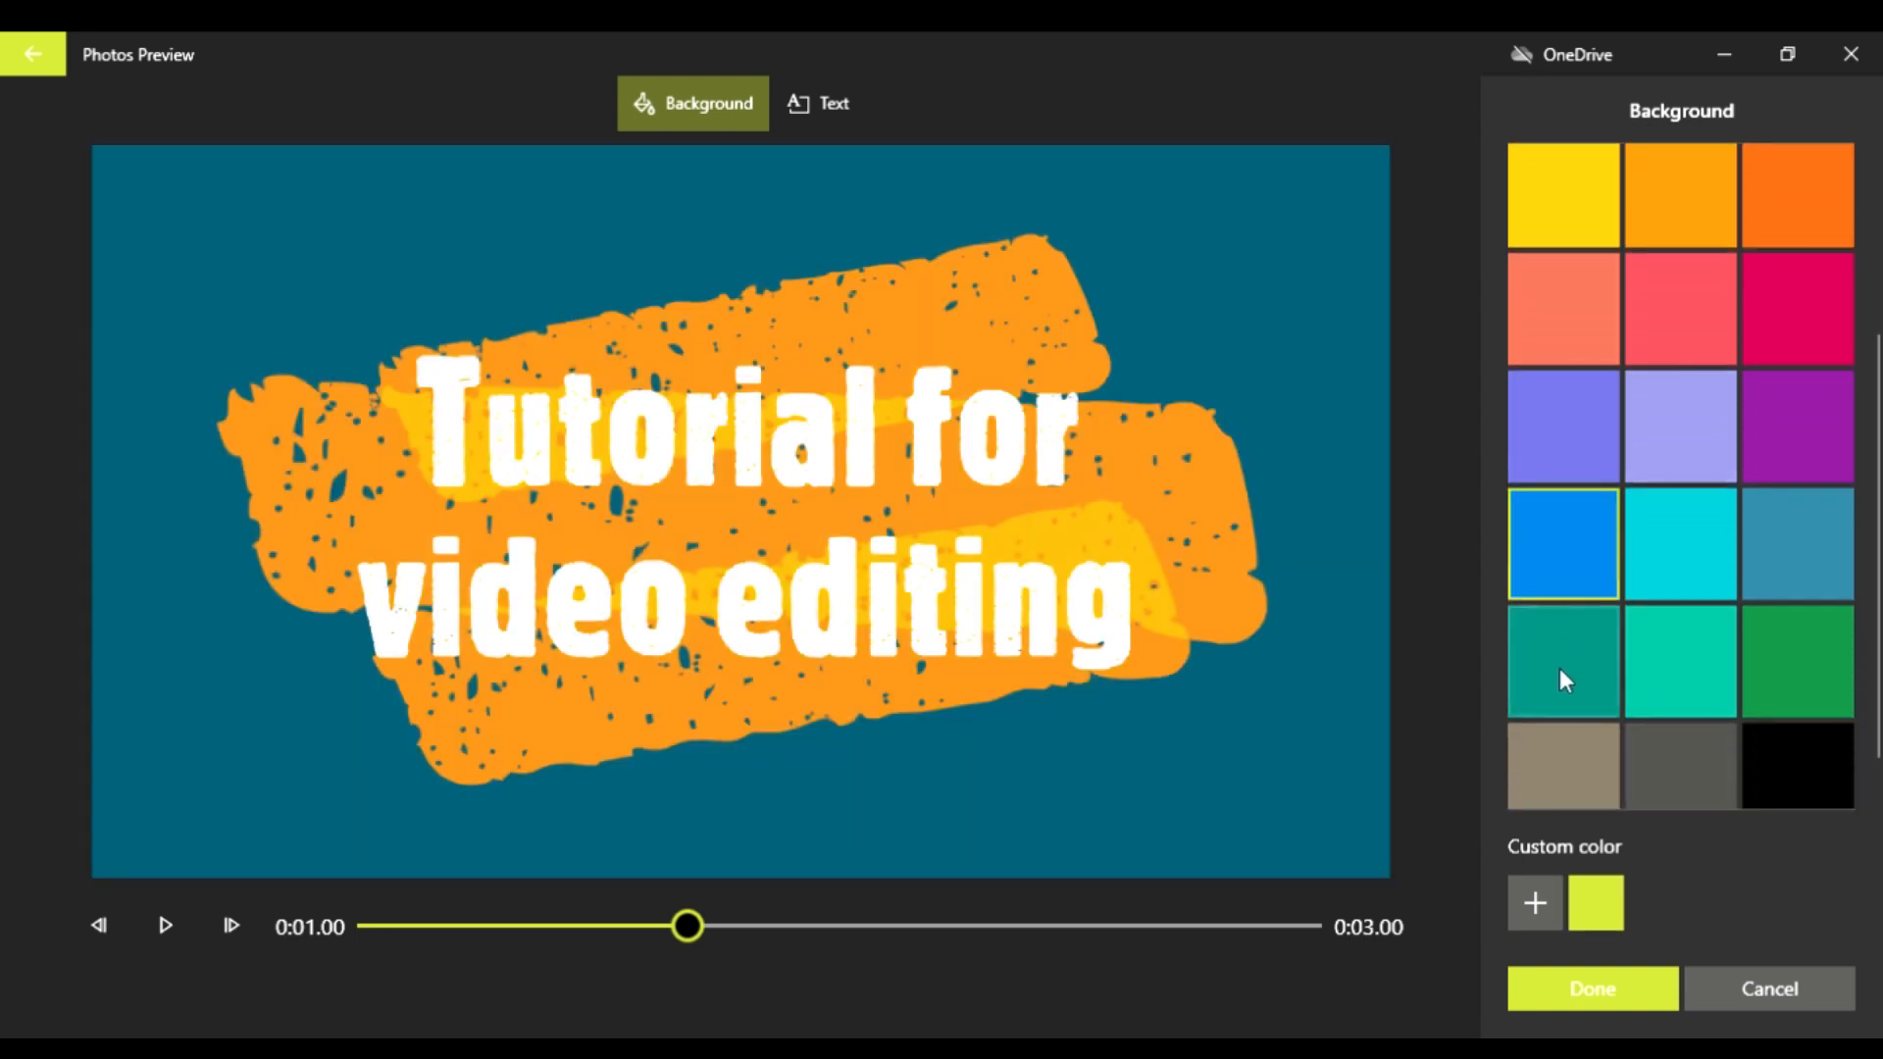
left_click(1586, 991)
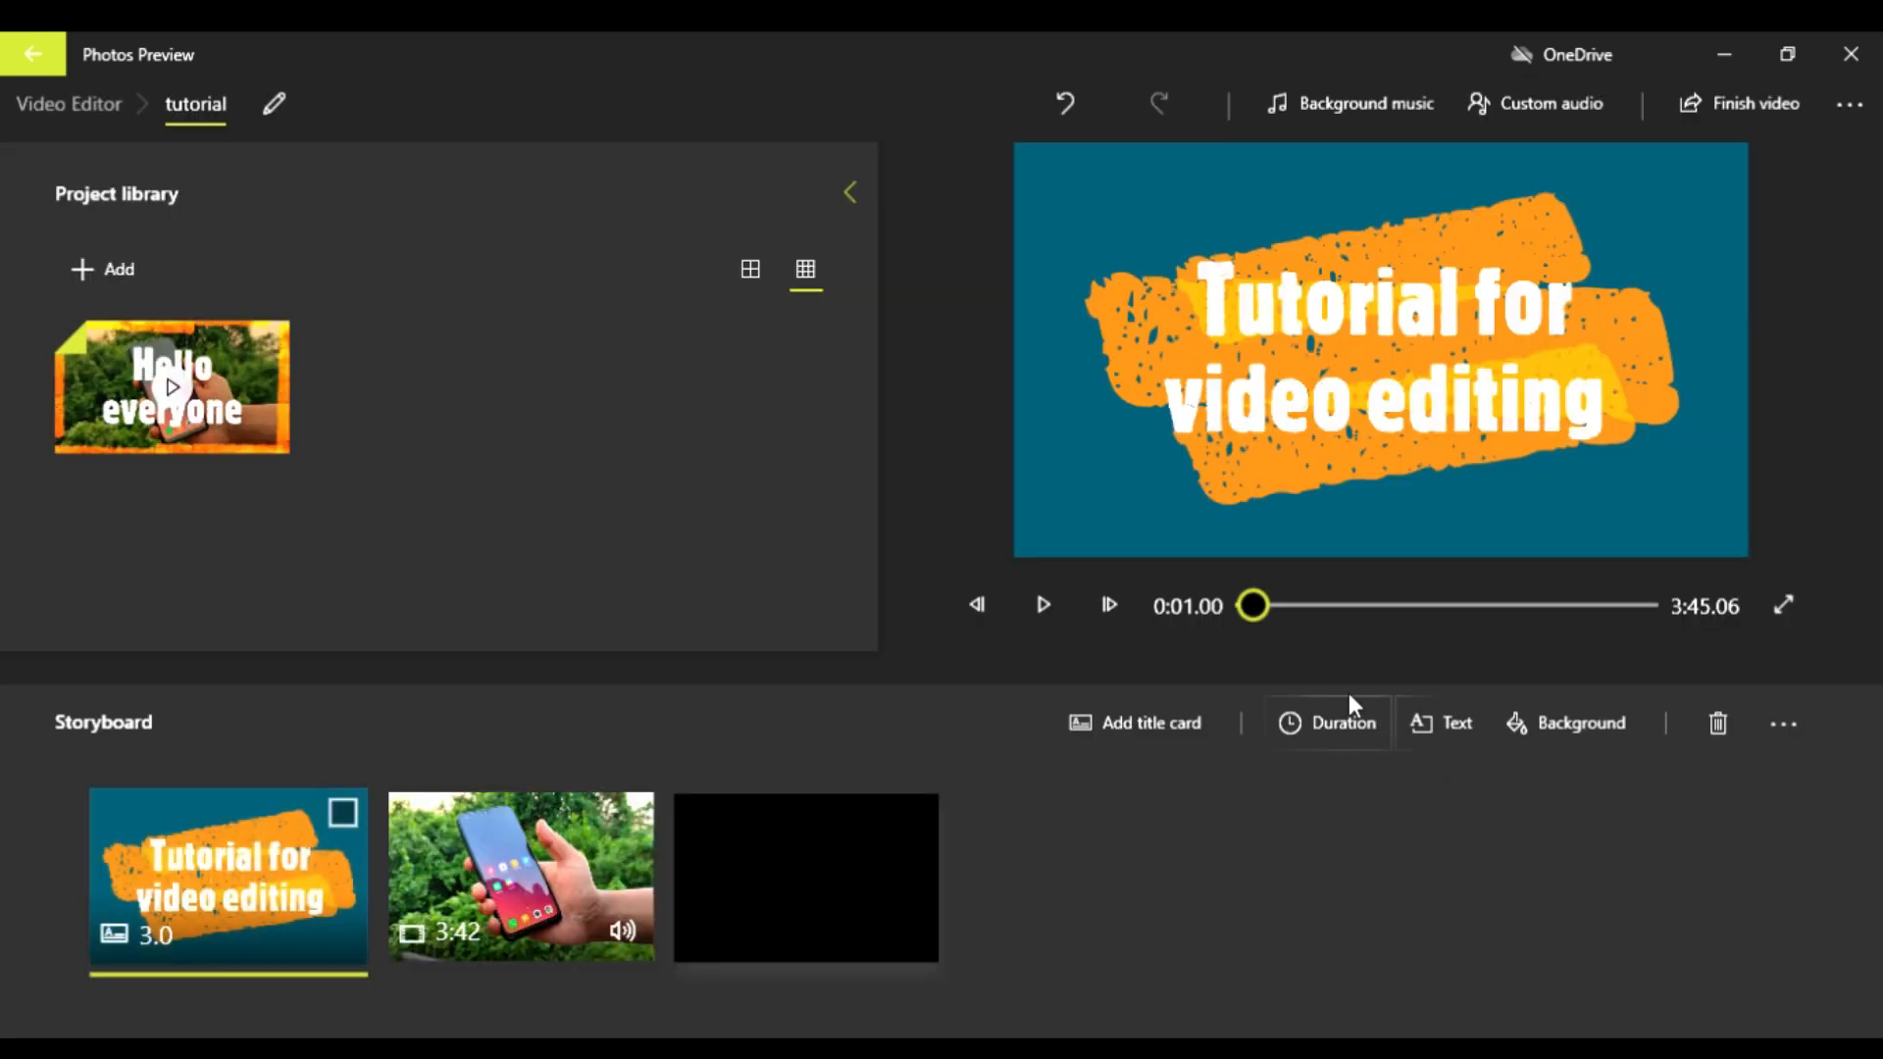
Step: Try several layouts for the title card's text and apply the one that aligns it along the card's right side
left_click(1458, 732)
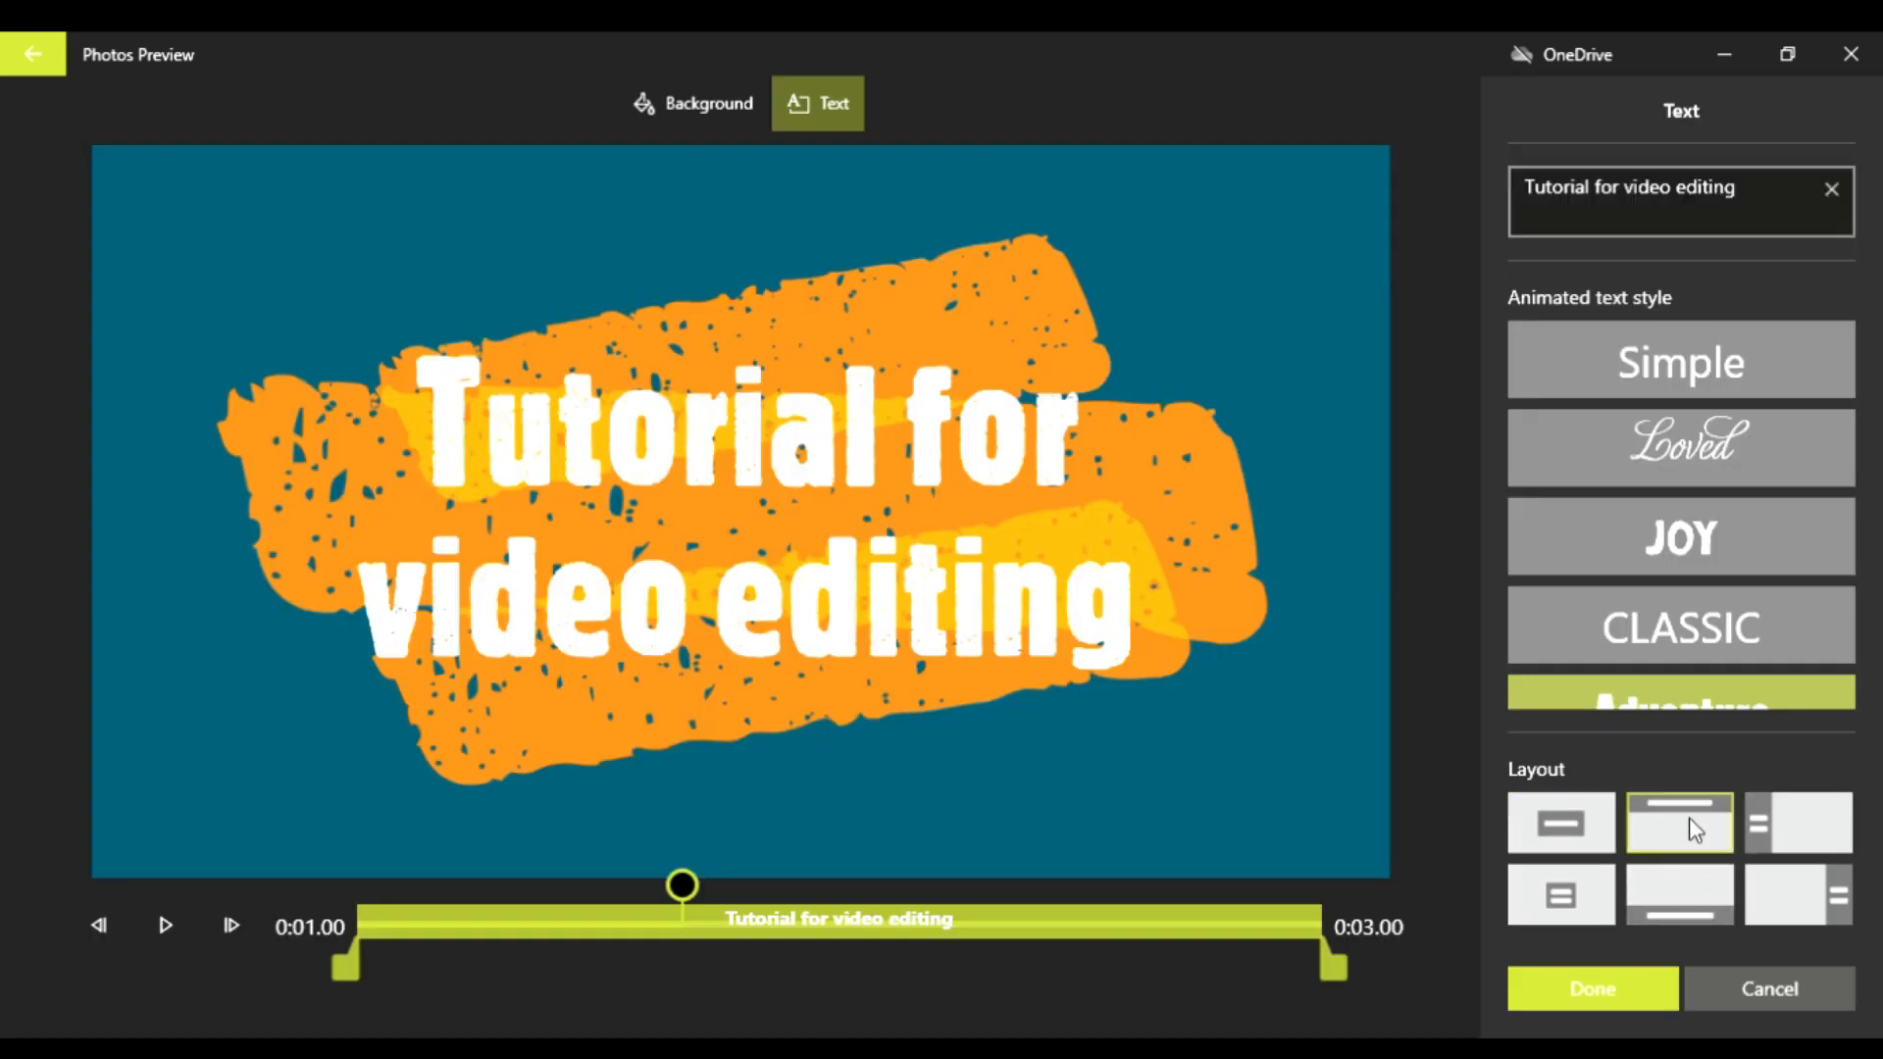
left_click(1787, 842)
left_click(1581, 914)
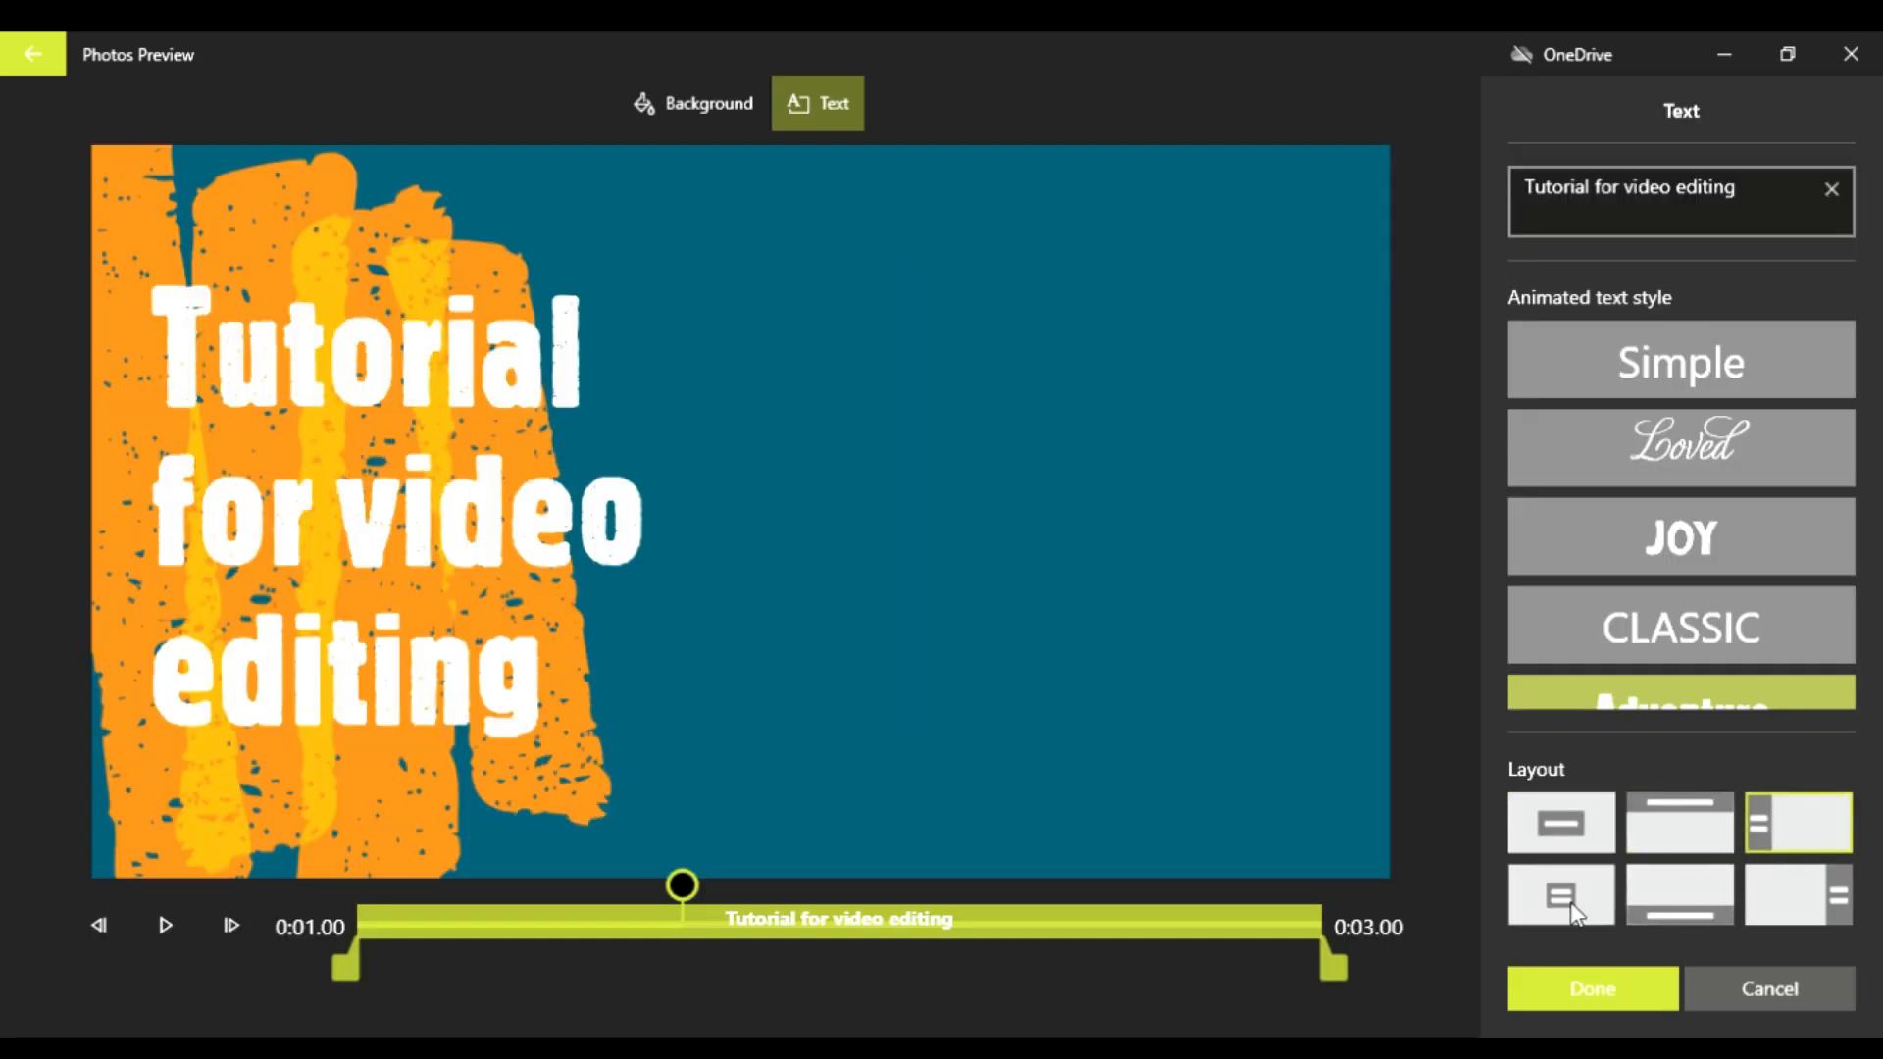
left_click(1692, 900)
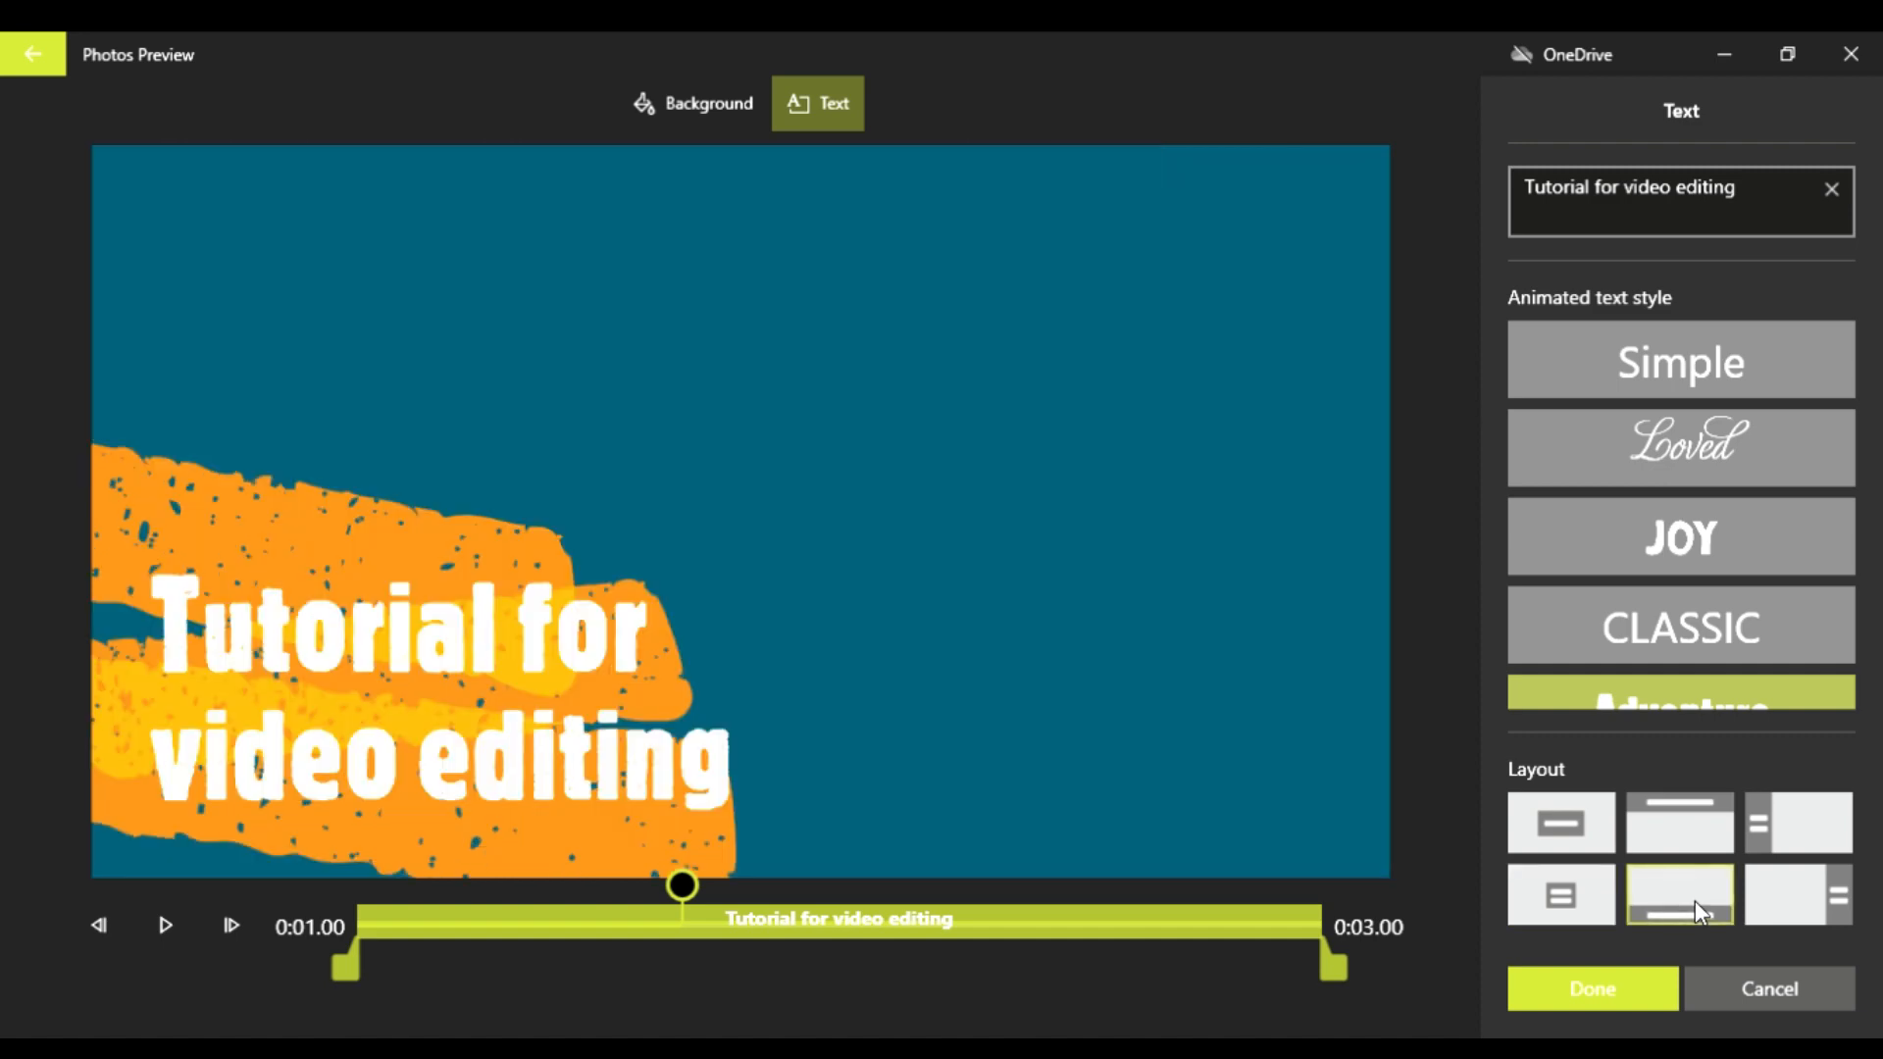
left_click(1794, 917)
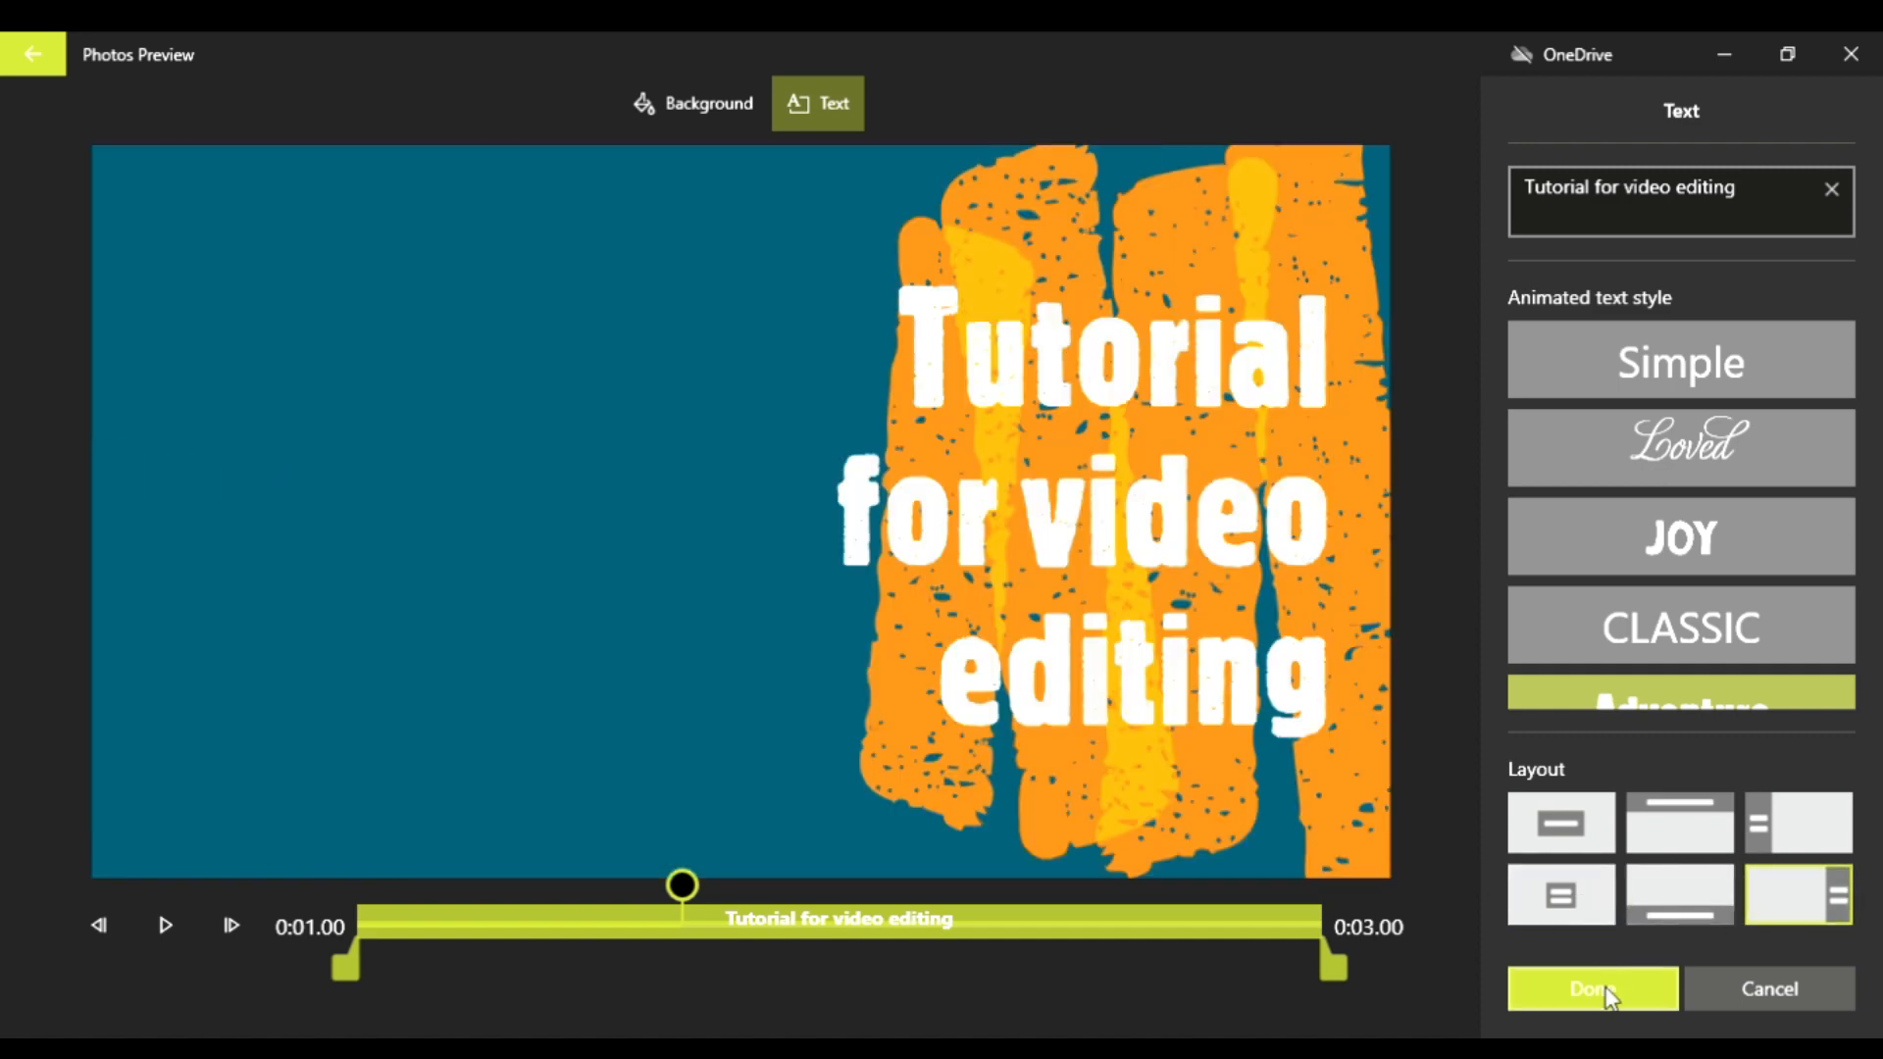
left_click(1581, 989)
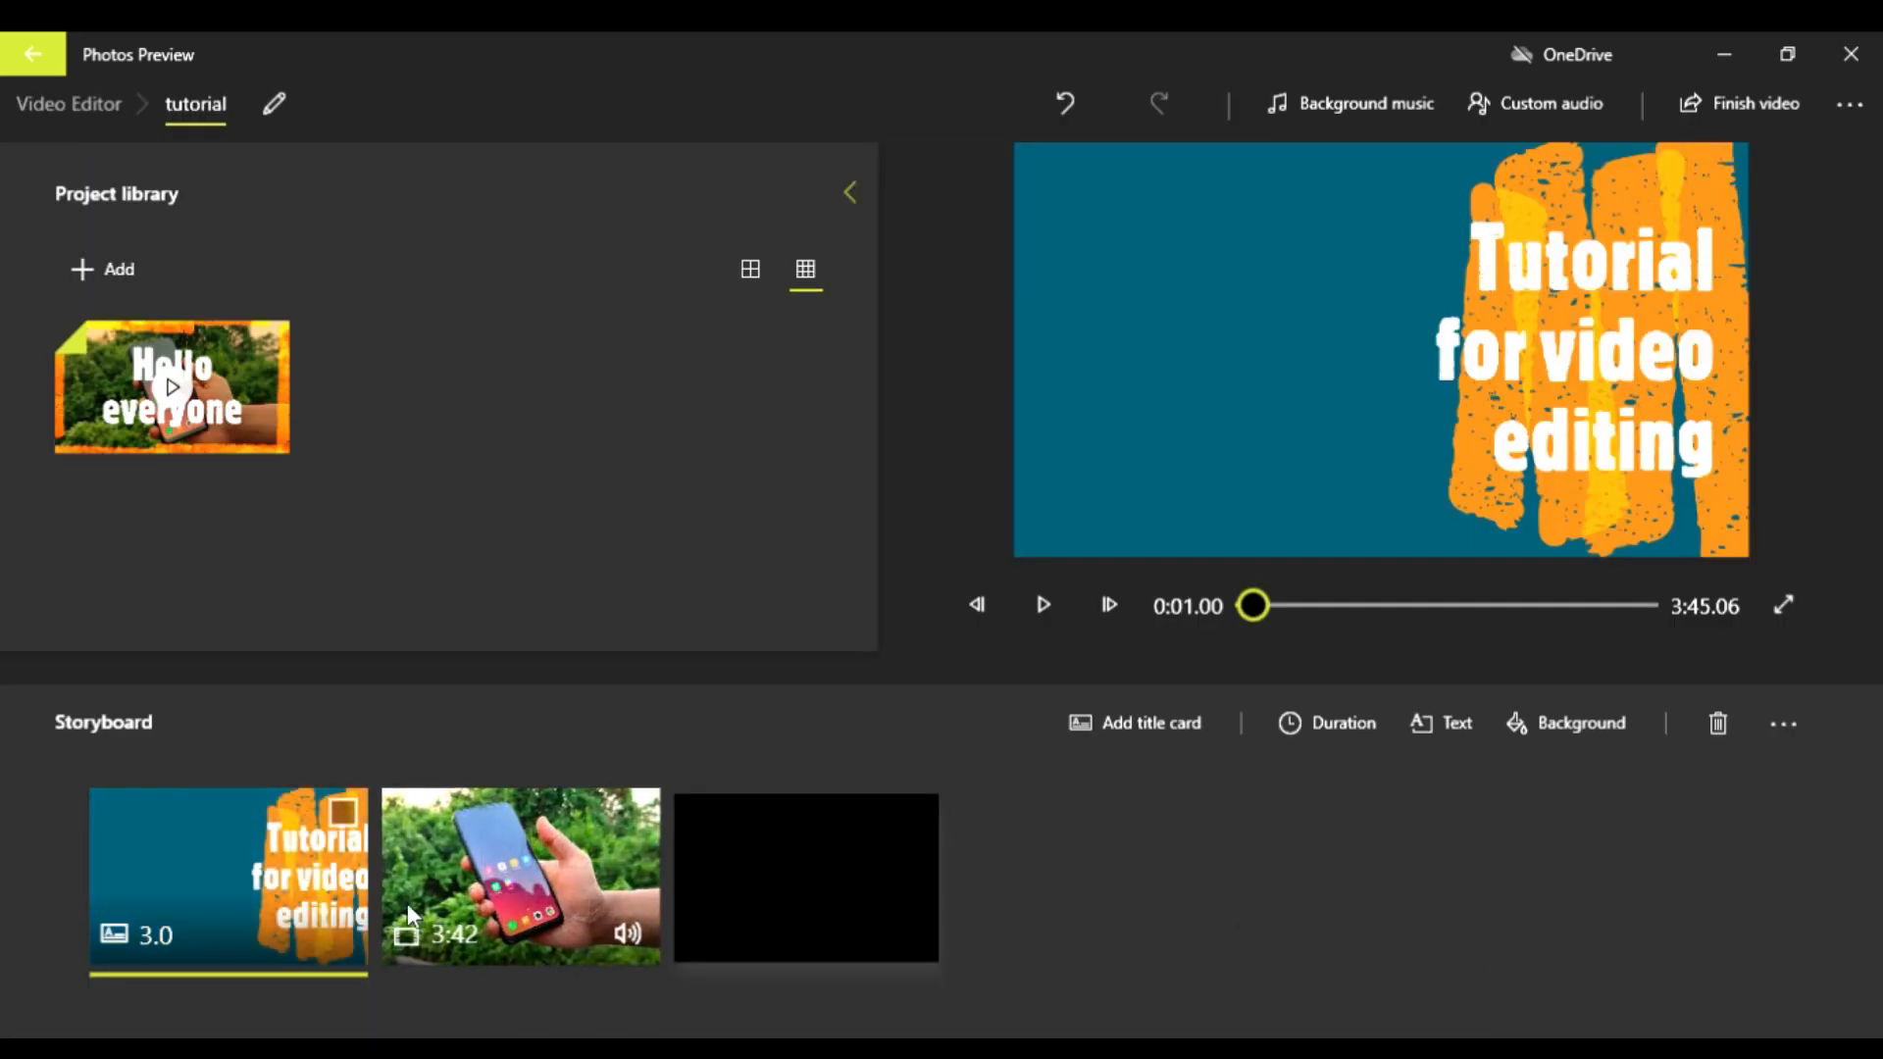
Step: Preview the title card and its transition into the clip from the beginning, then rewind to the start
left_click_drag(1259, 600, 1239, 602)
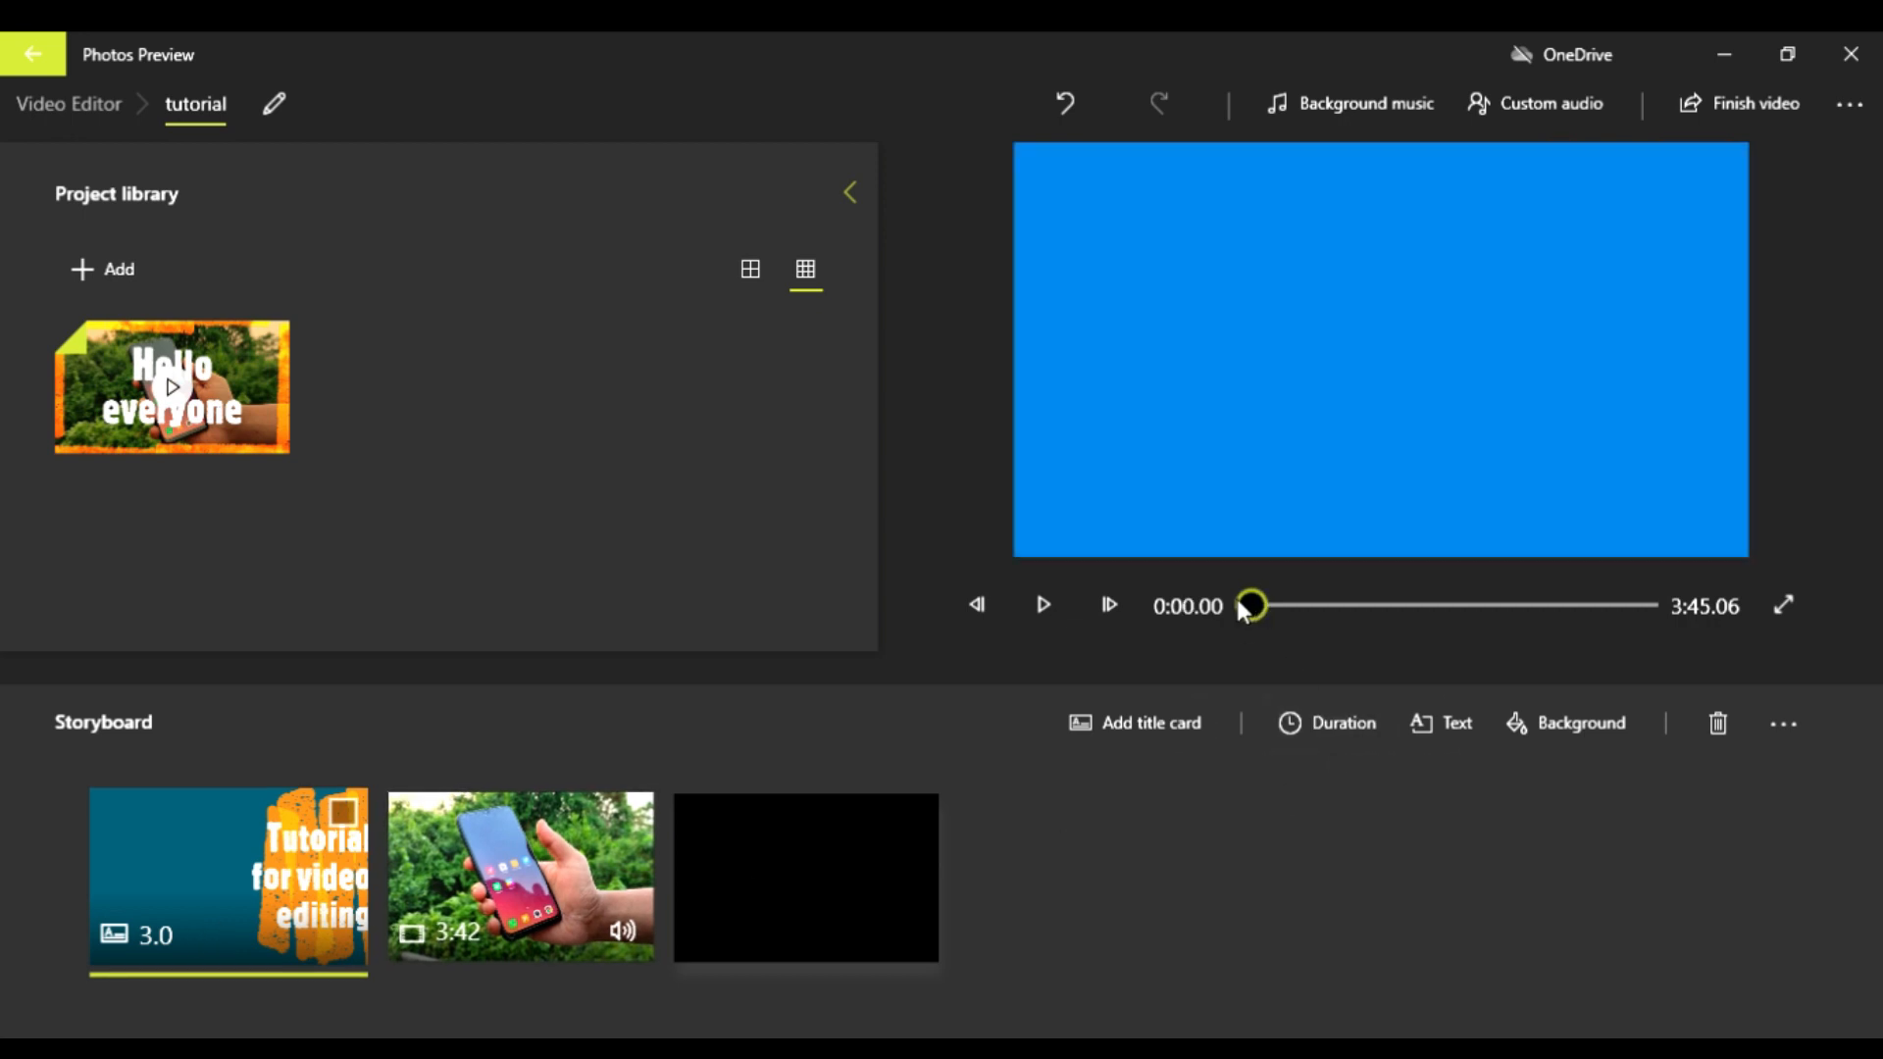
key("space")
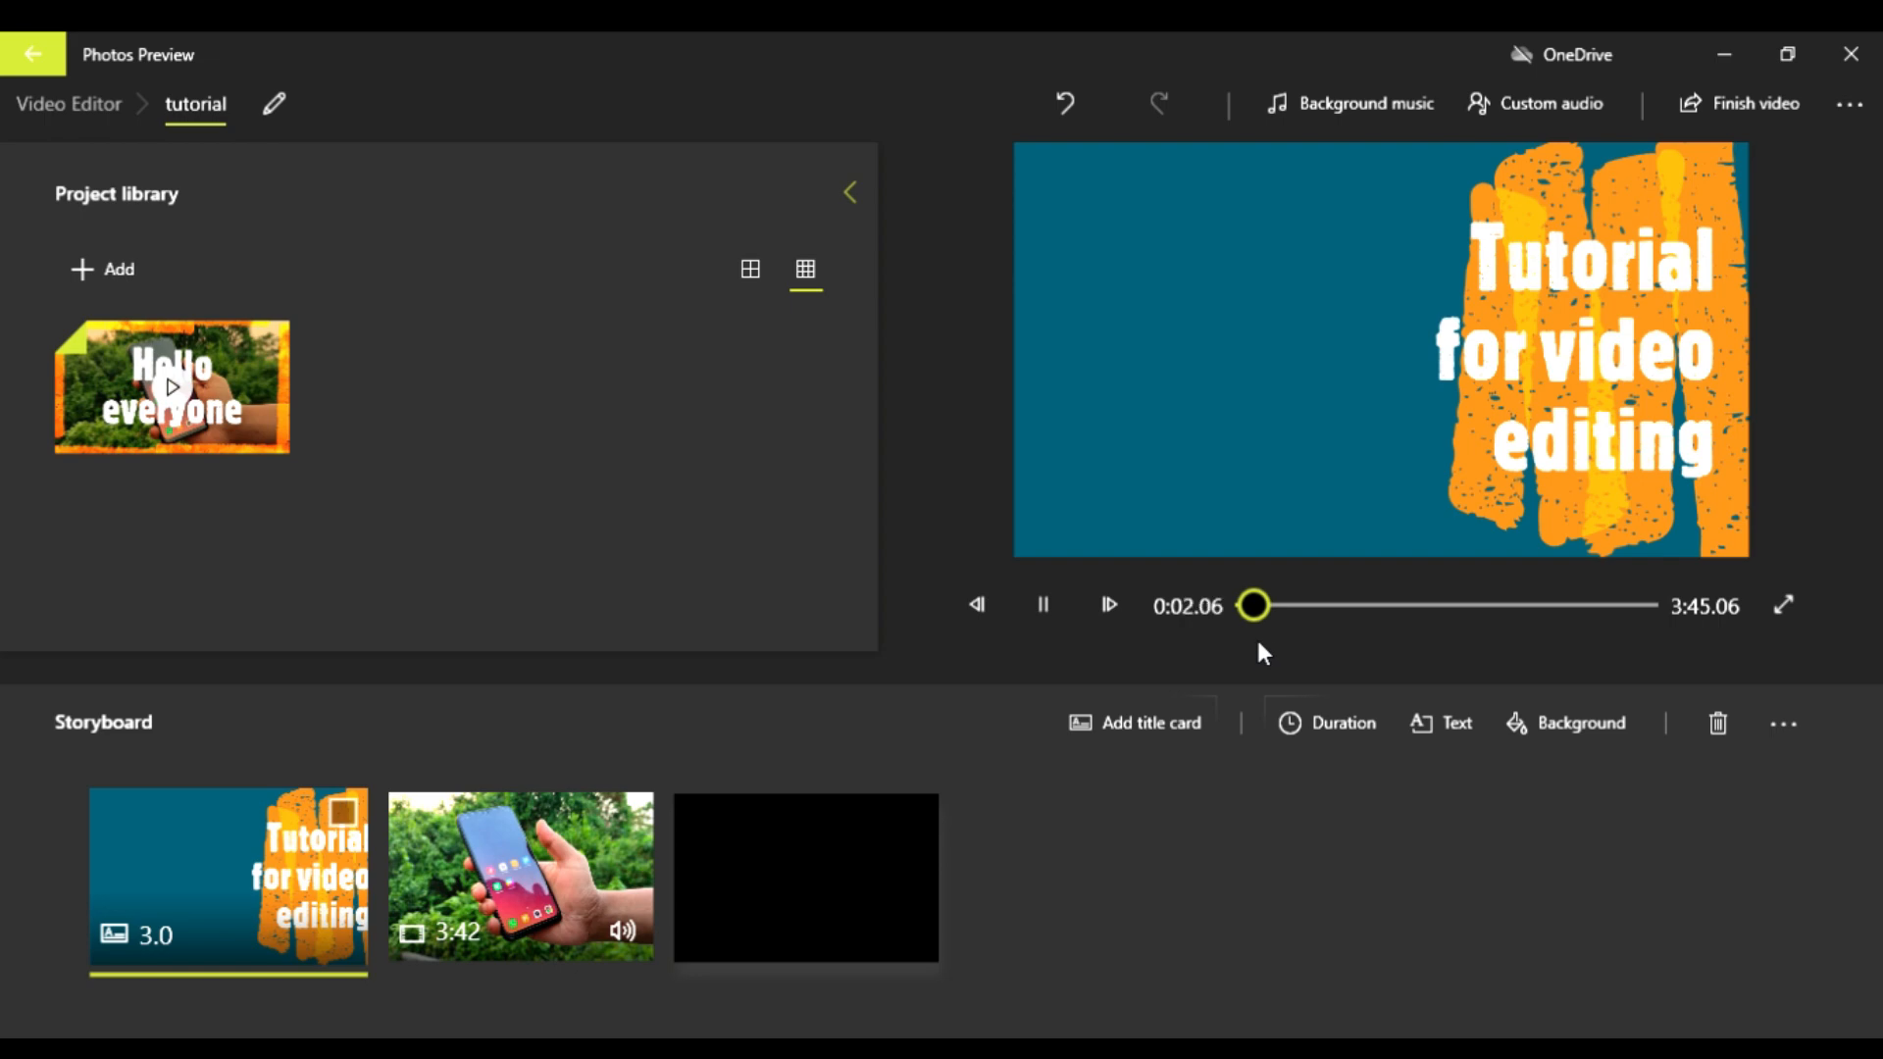
key("space")
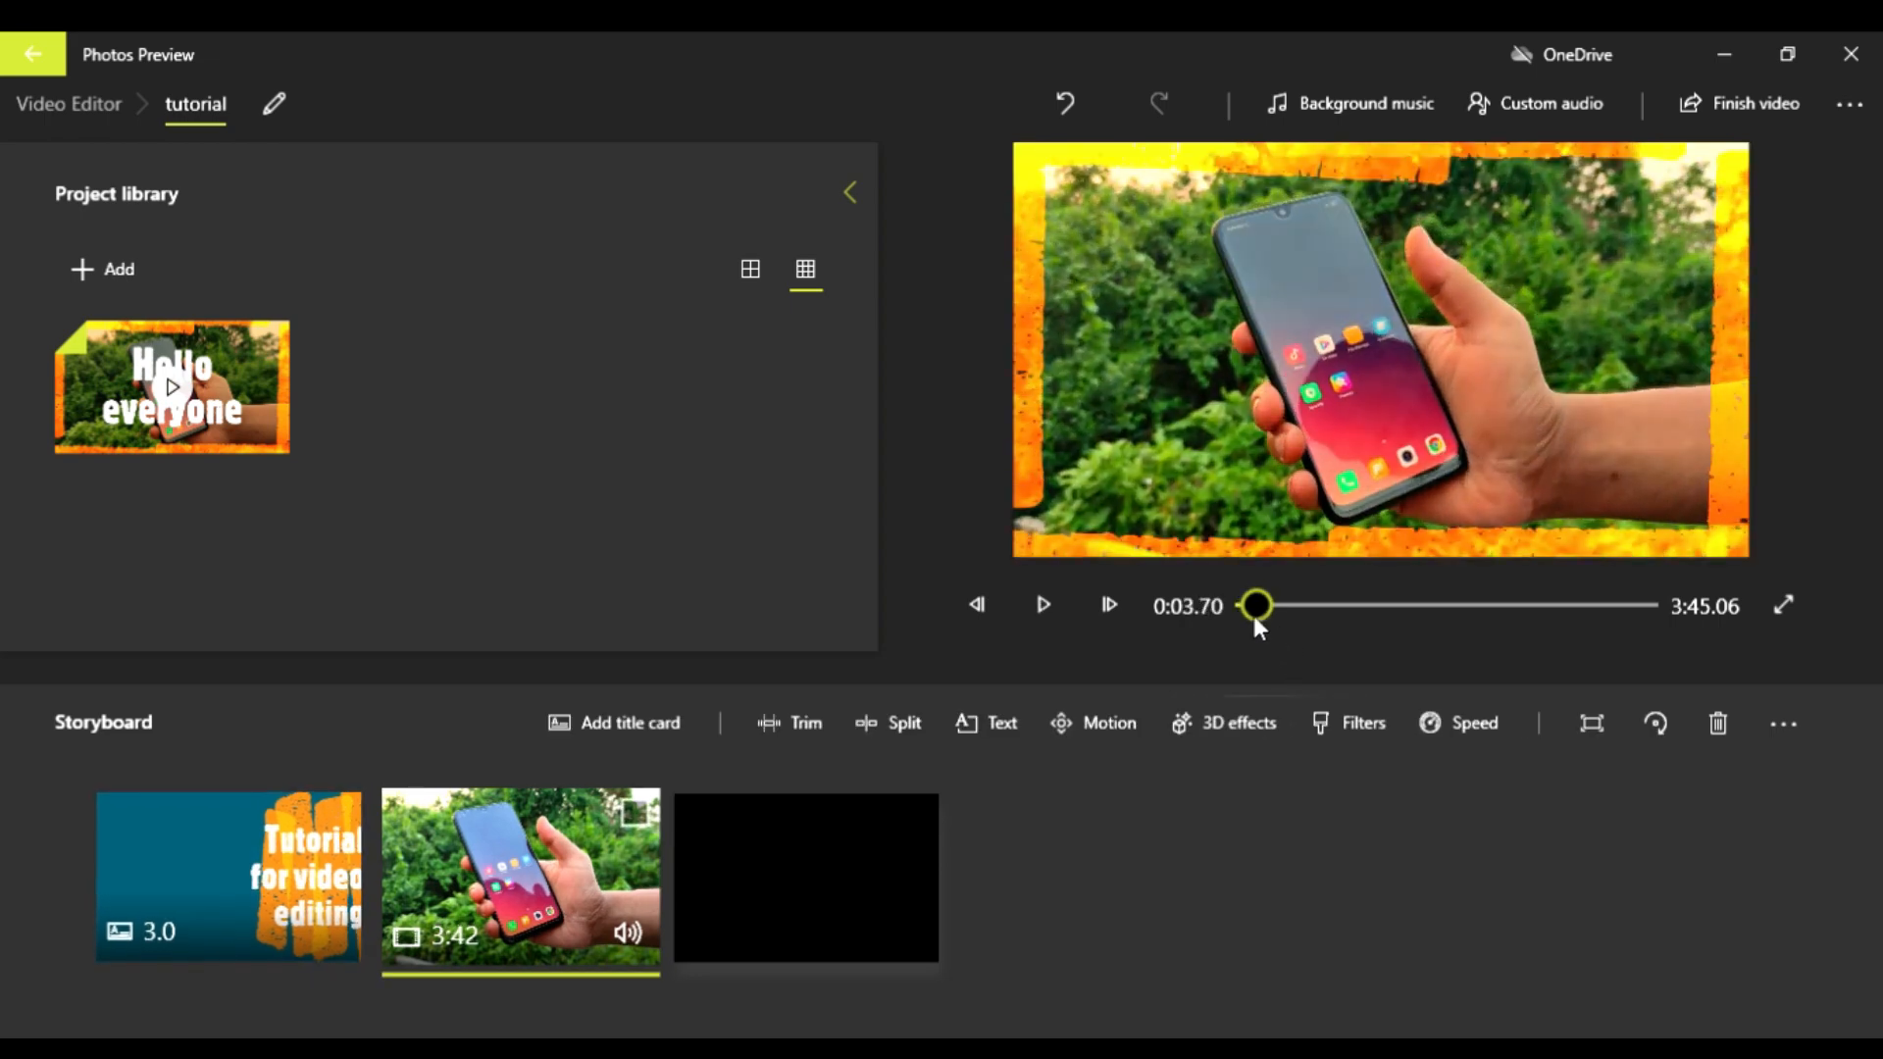
left_click_drag(1254, 607, 1222, 601)
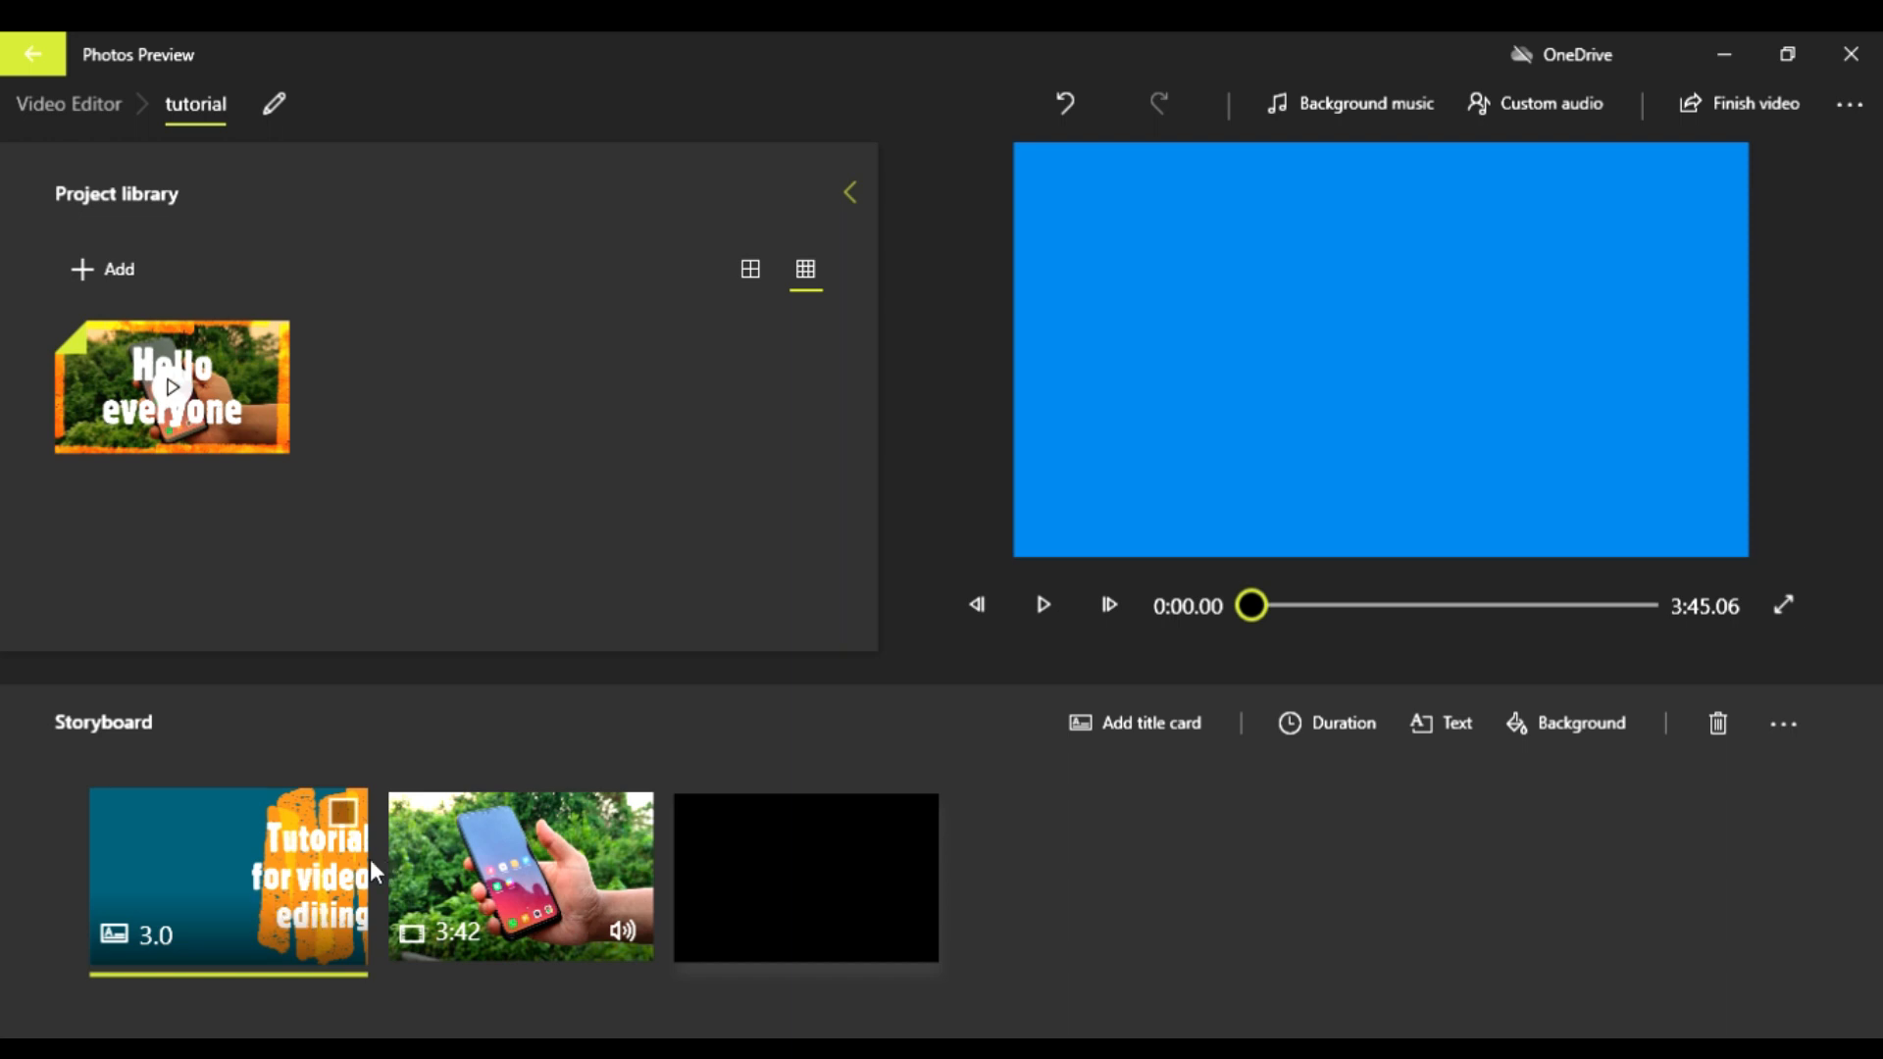
Step: Set the title card's duration to 7 seconds, check its text settings, and play the card to review the text timing
left_click(1302, 723)
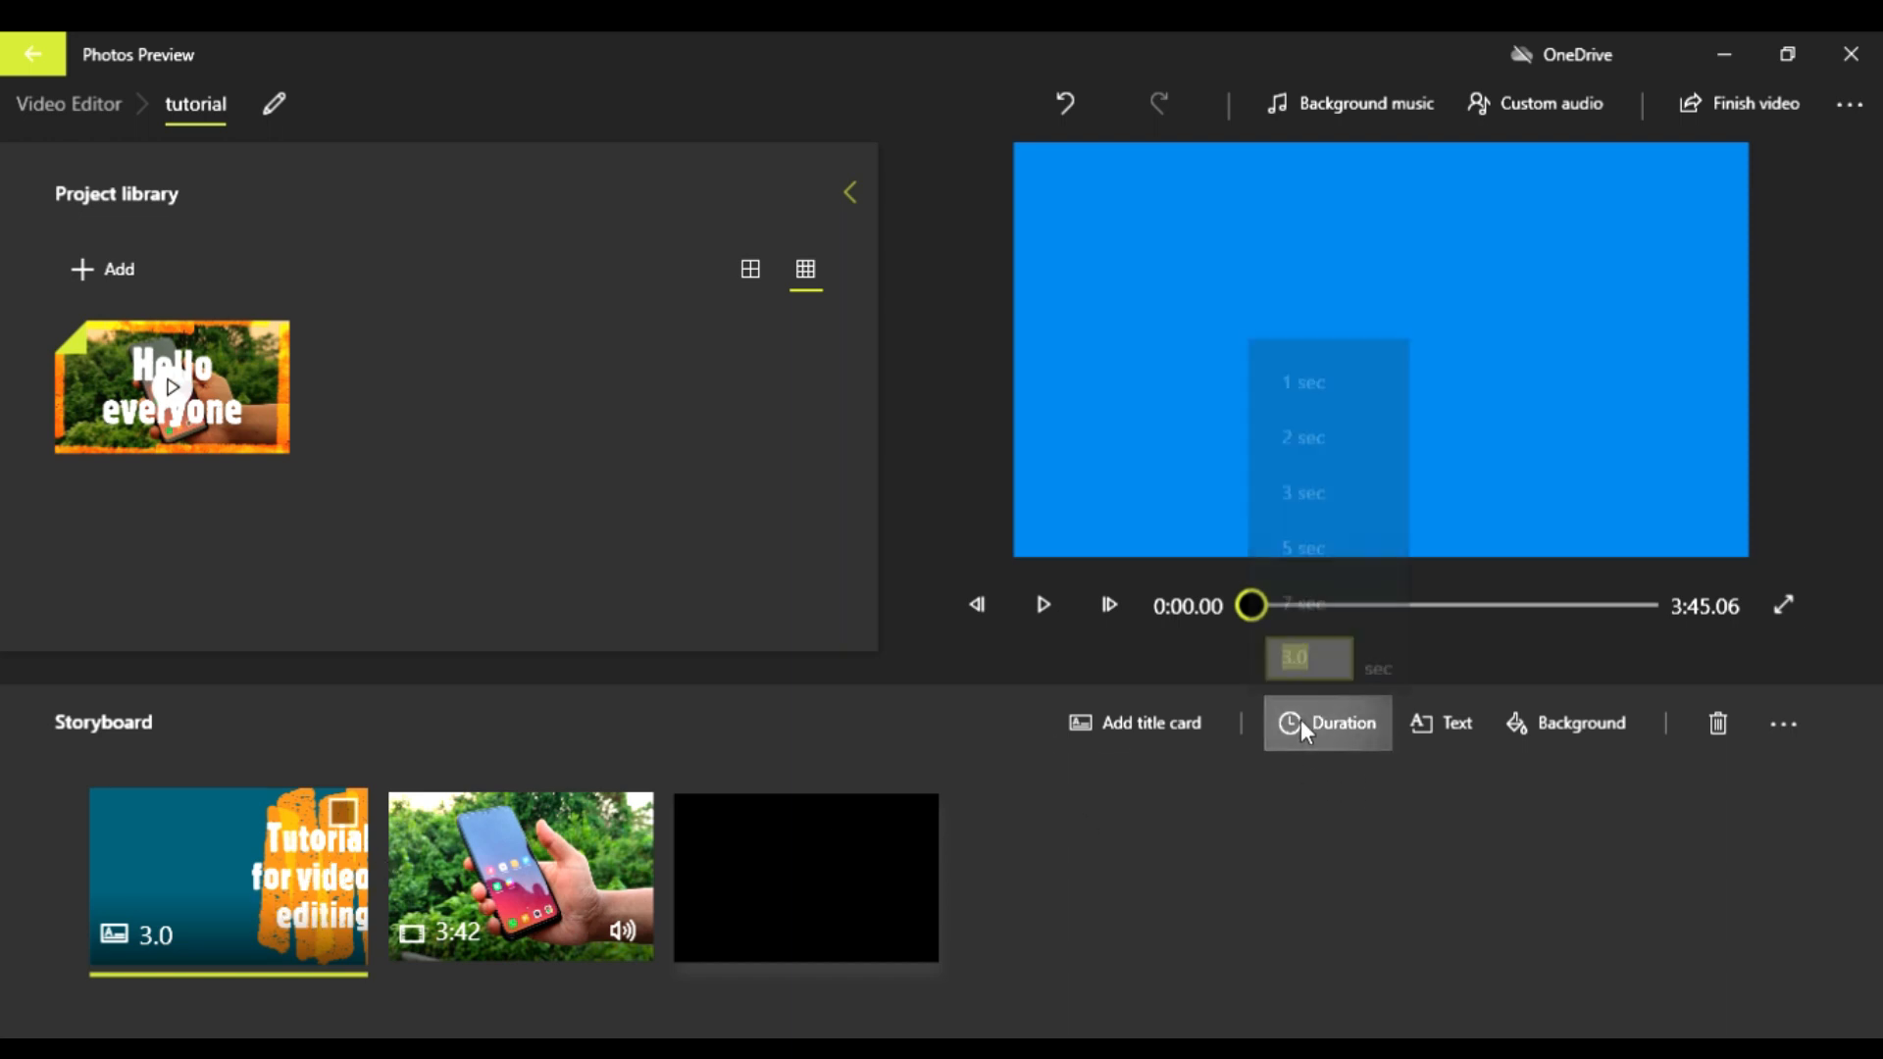
left_click(1304, 595)
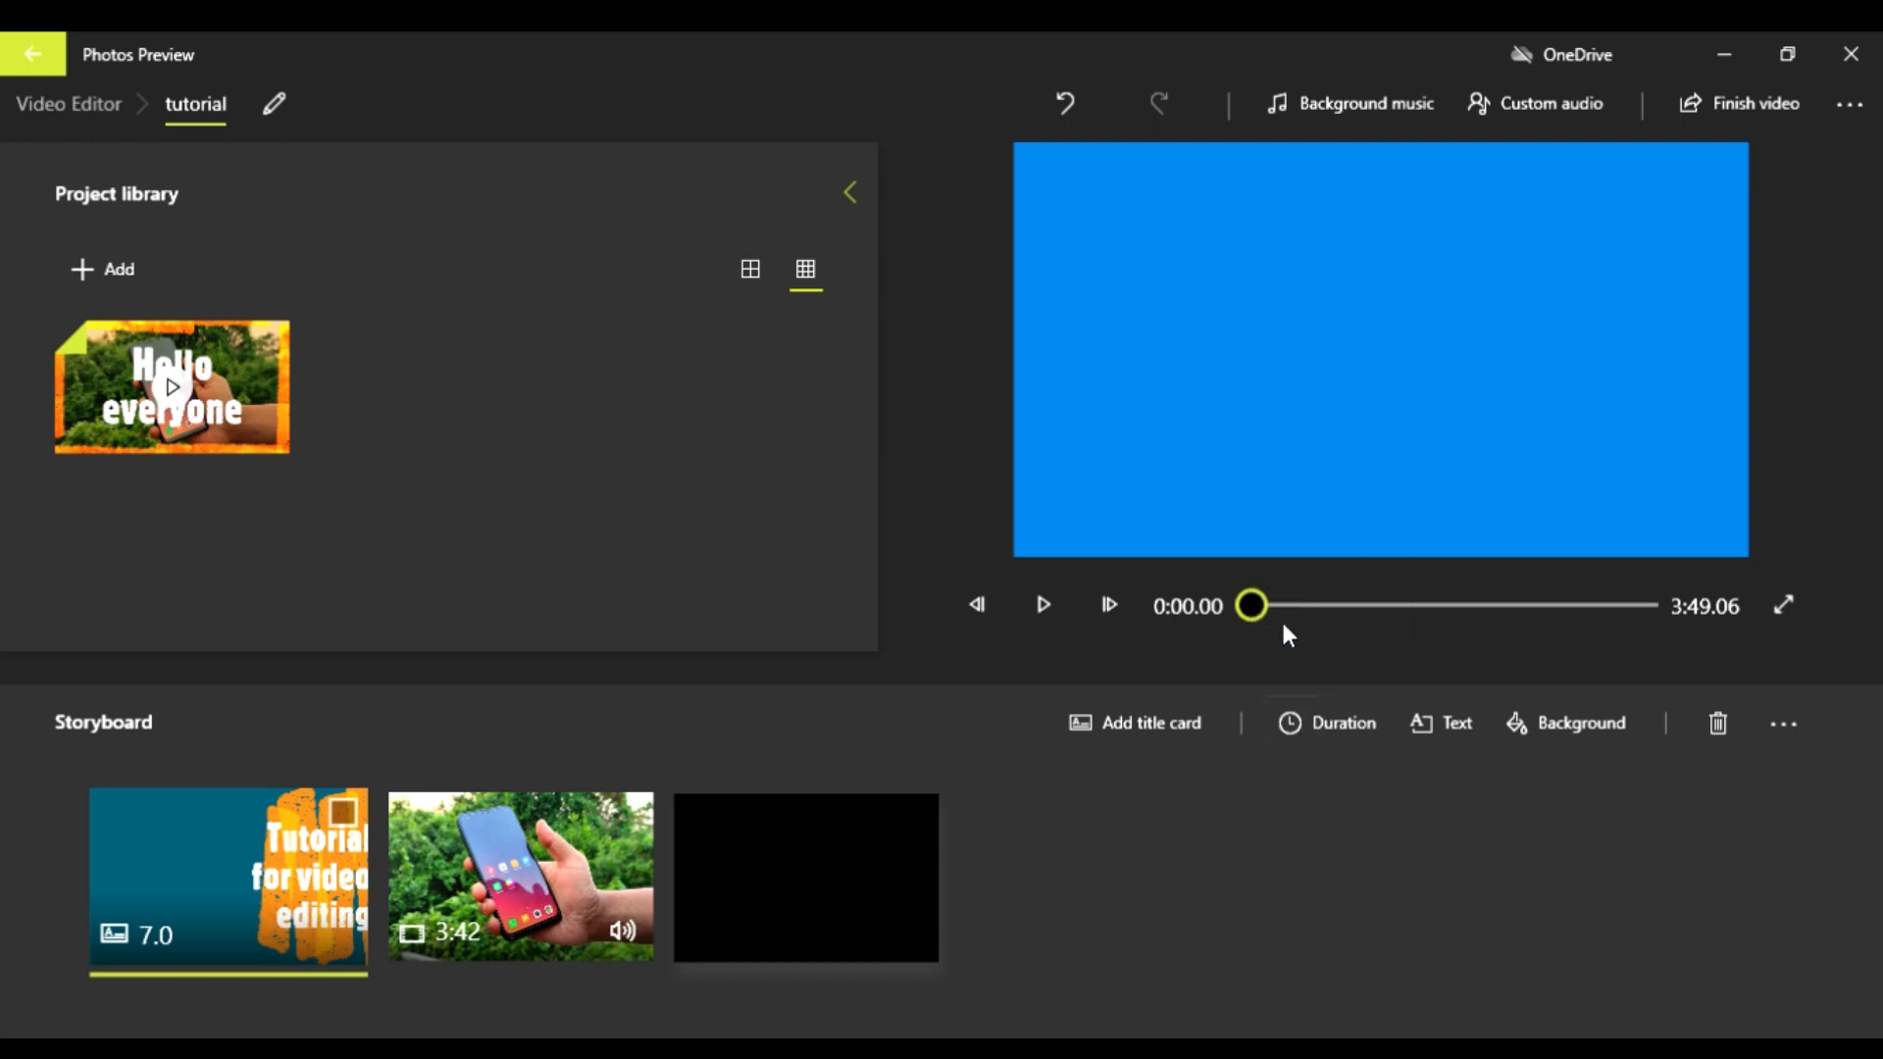
left_click(1468, 730)
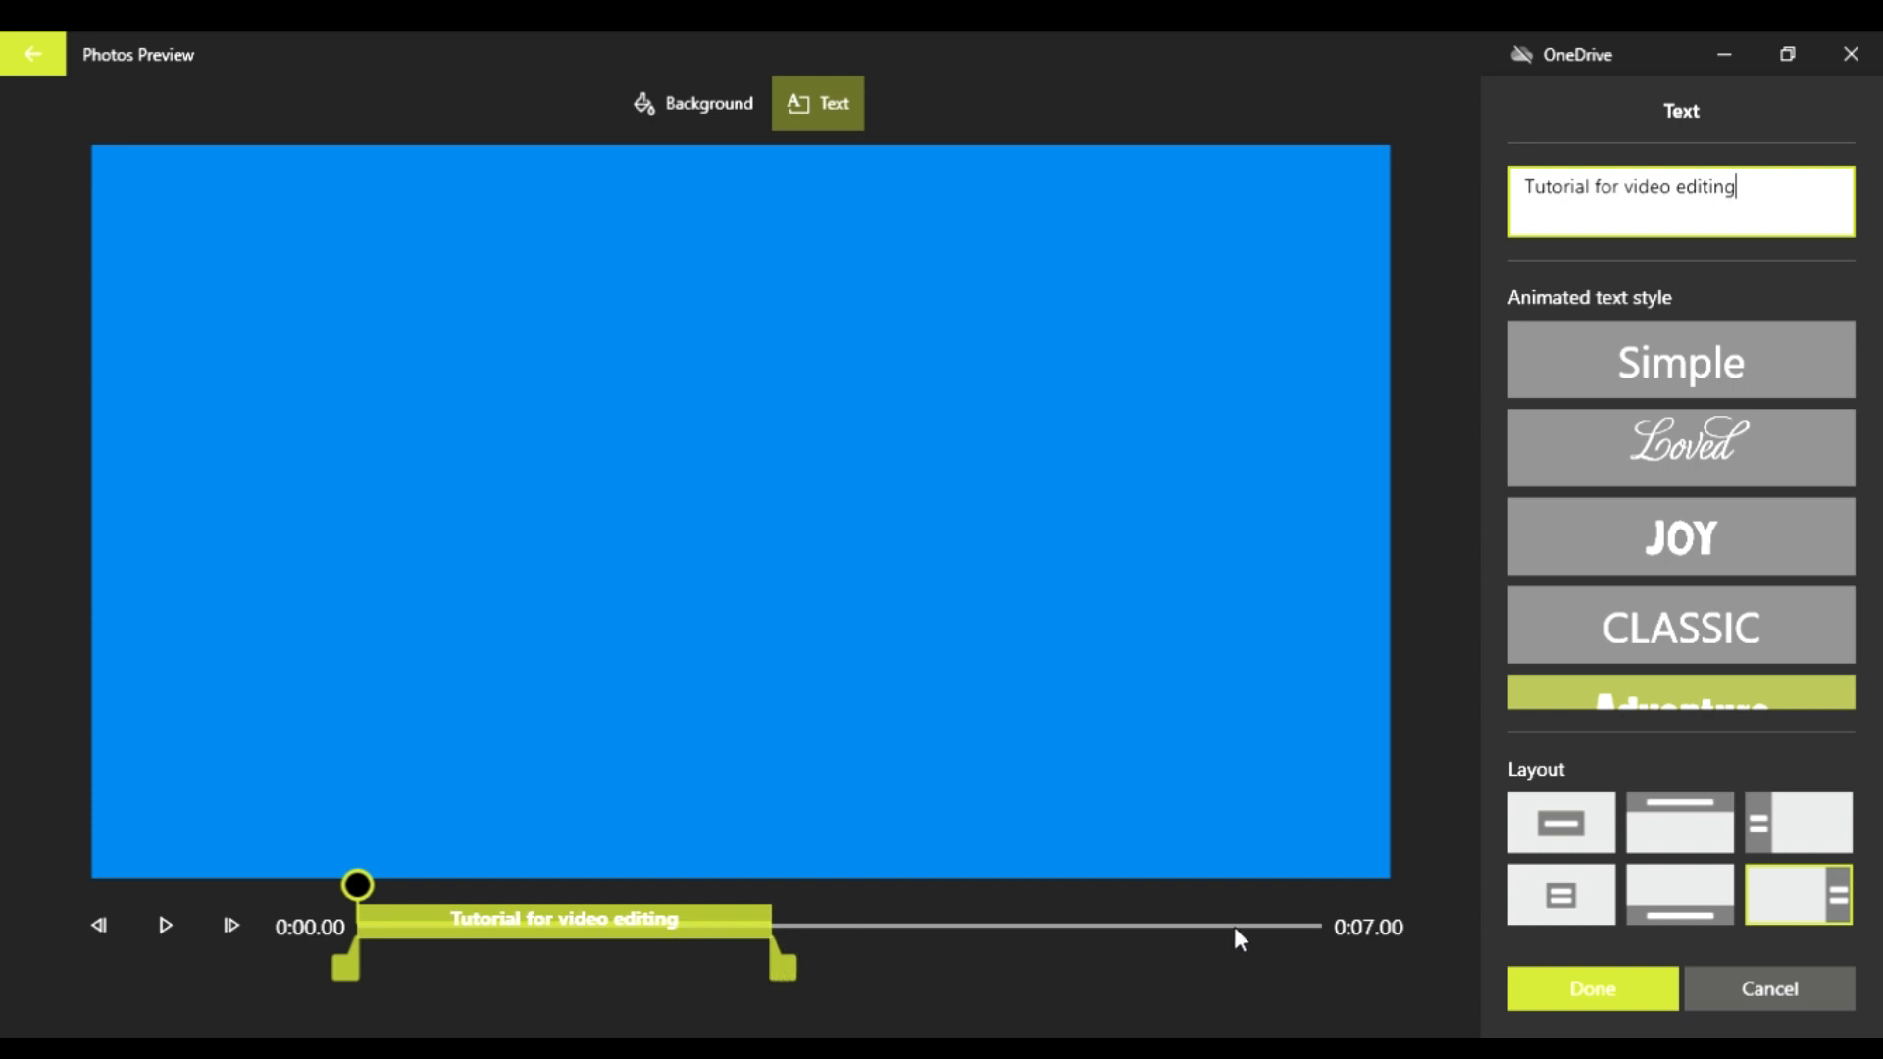
left_click(1592, 991)
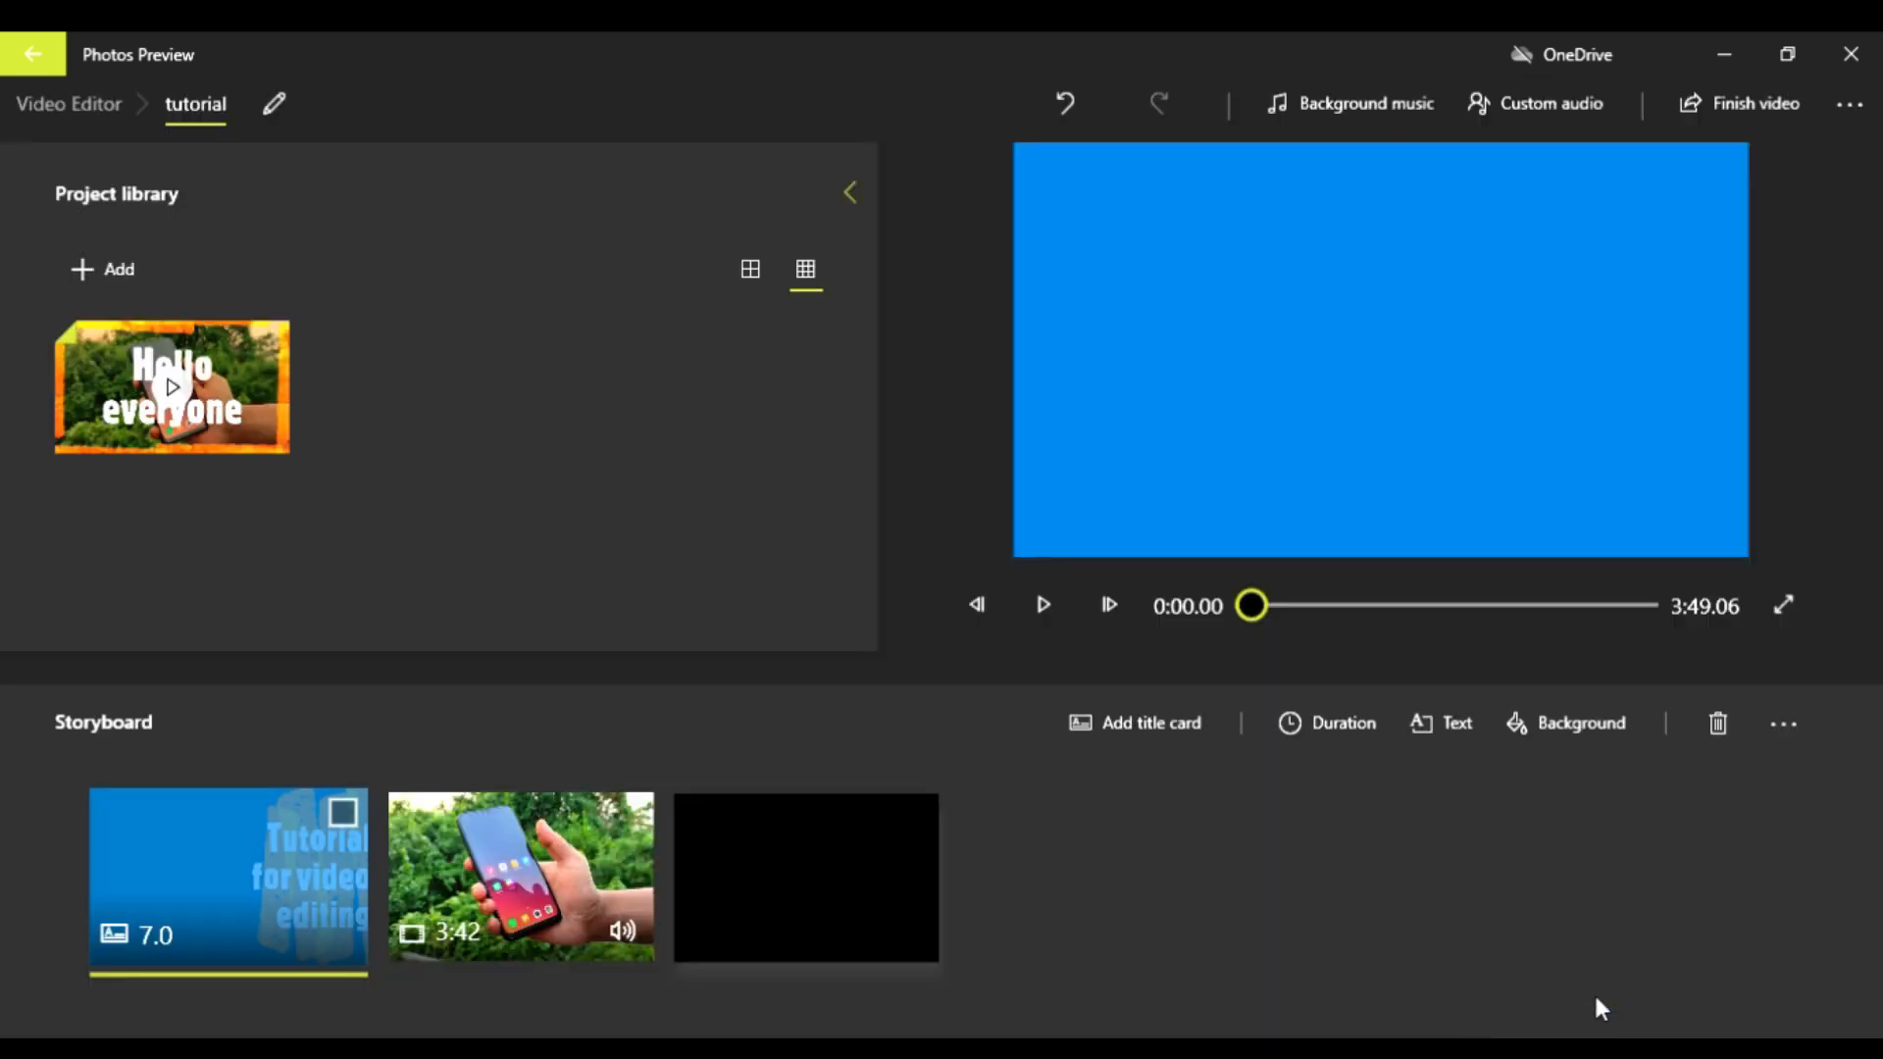
left_click(1038, 626)
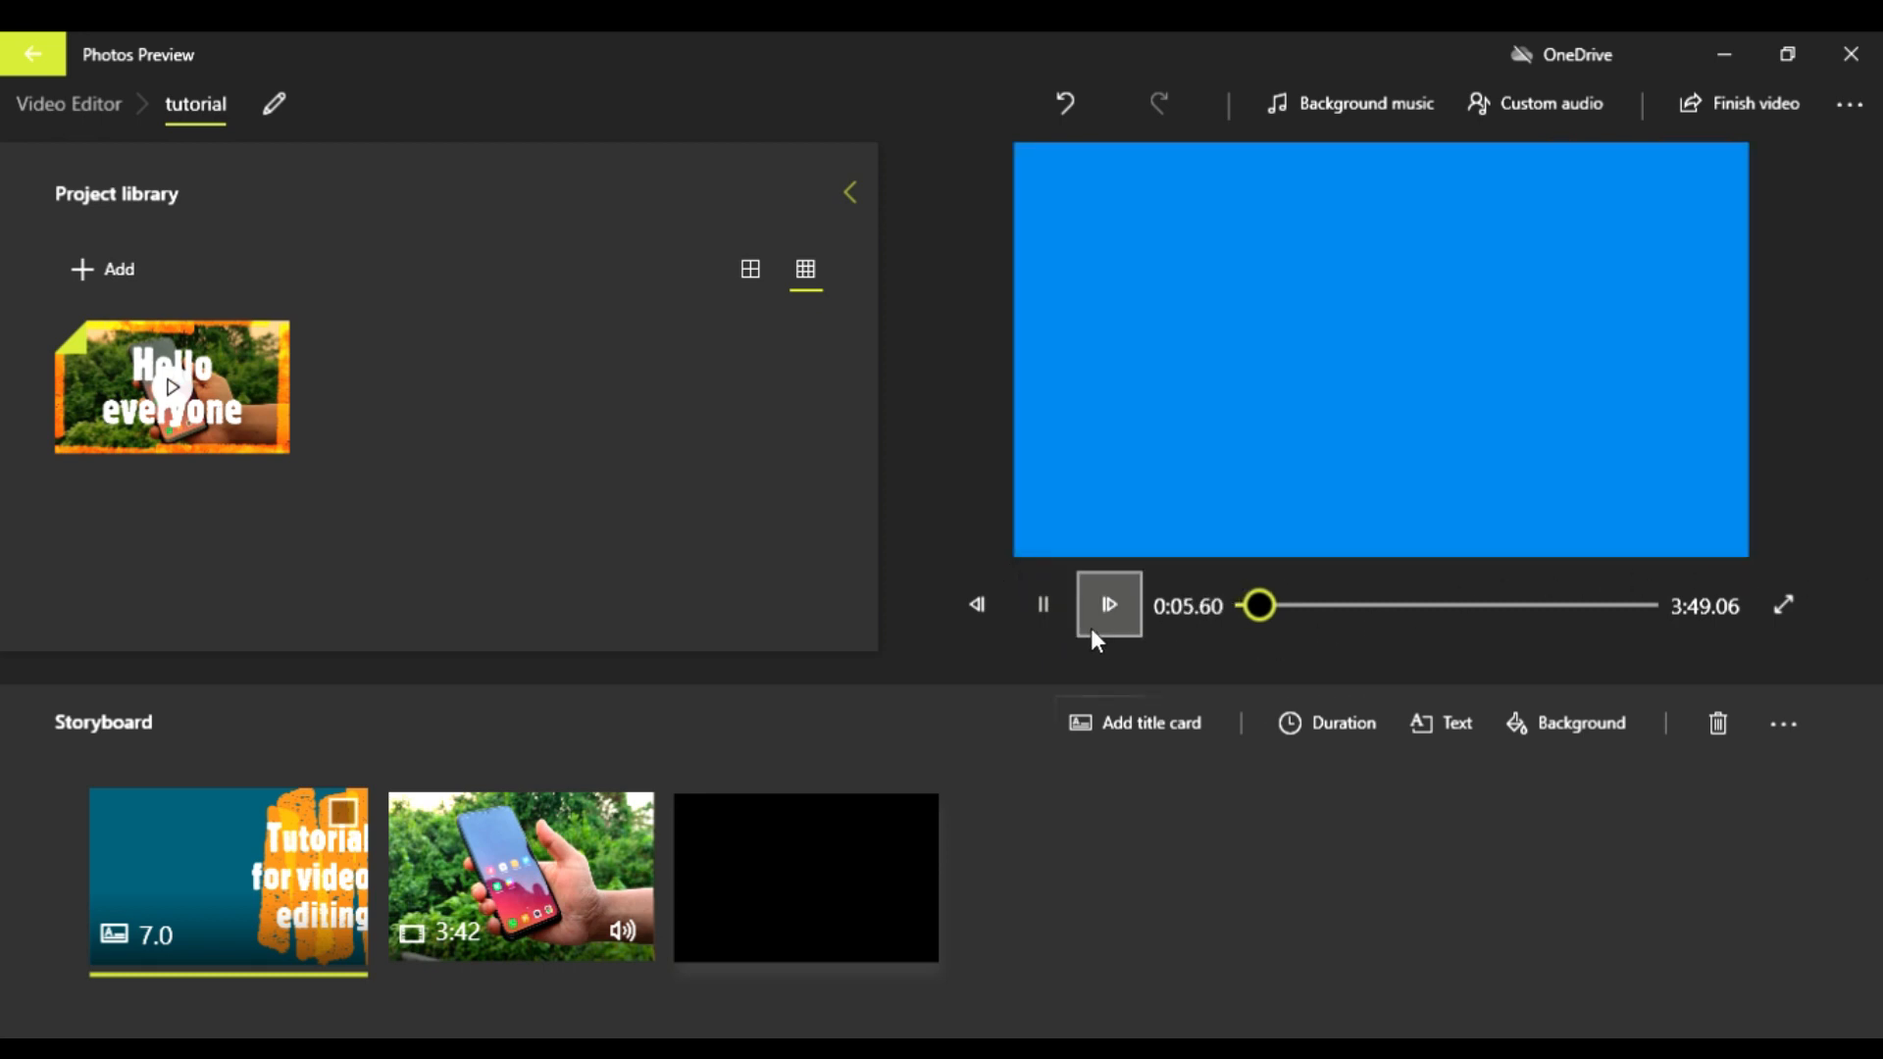
left_click(1043, 608)
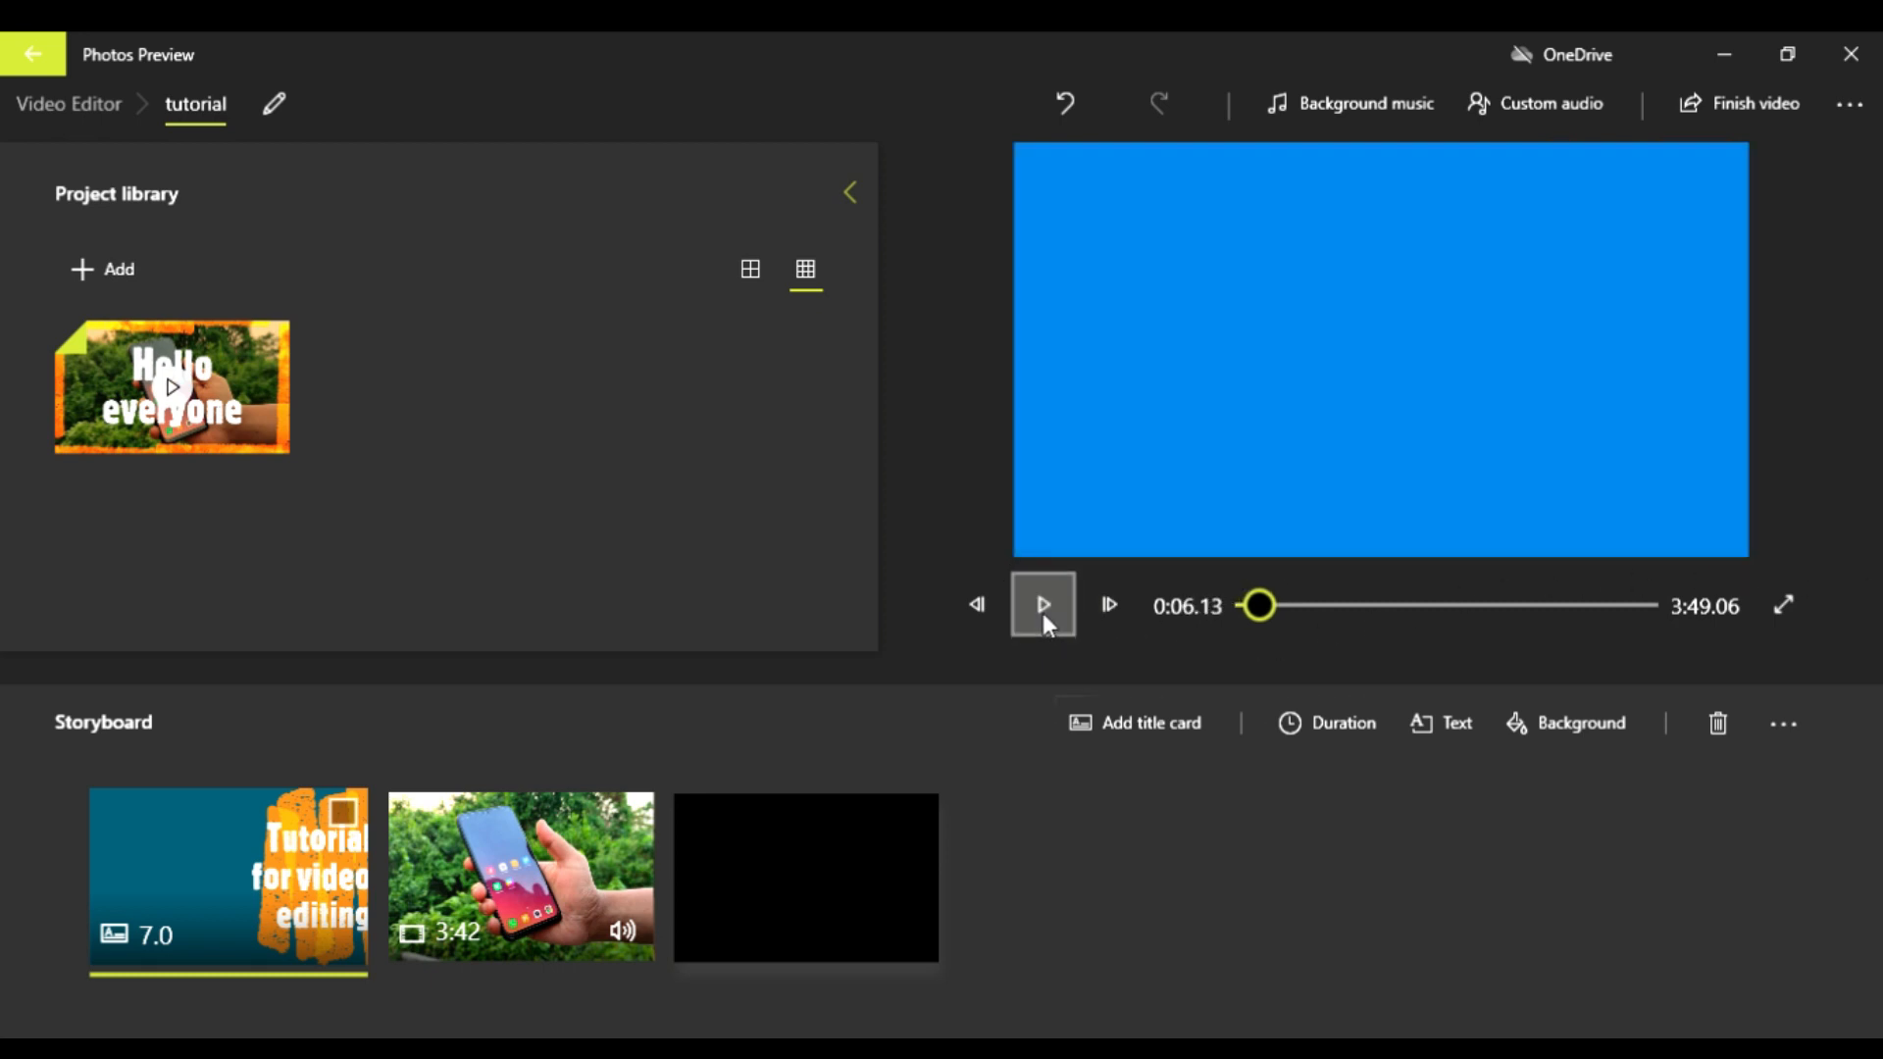
Step: Extend the title text's time span to the end of the 7-second card and apply the change
left_click(1474, 721)
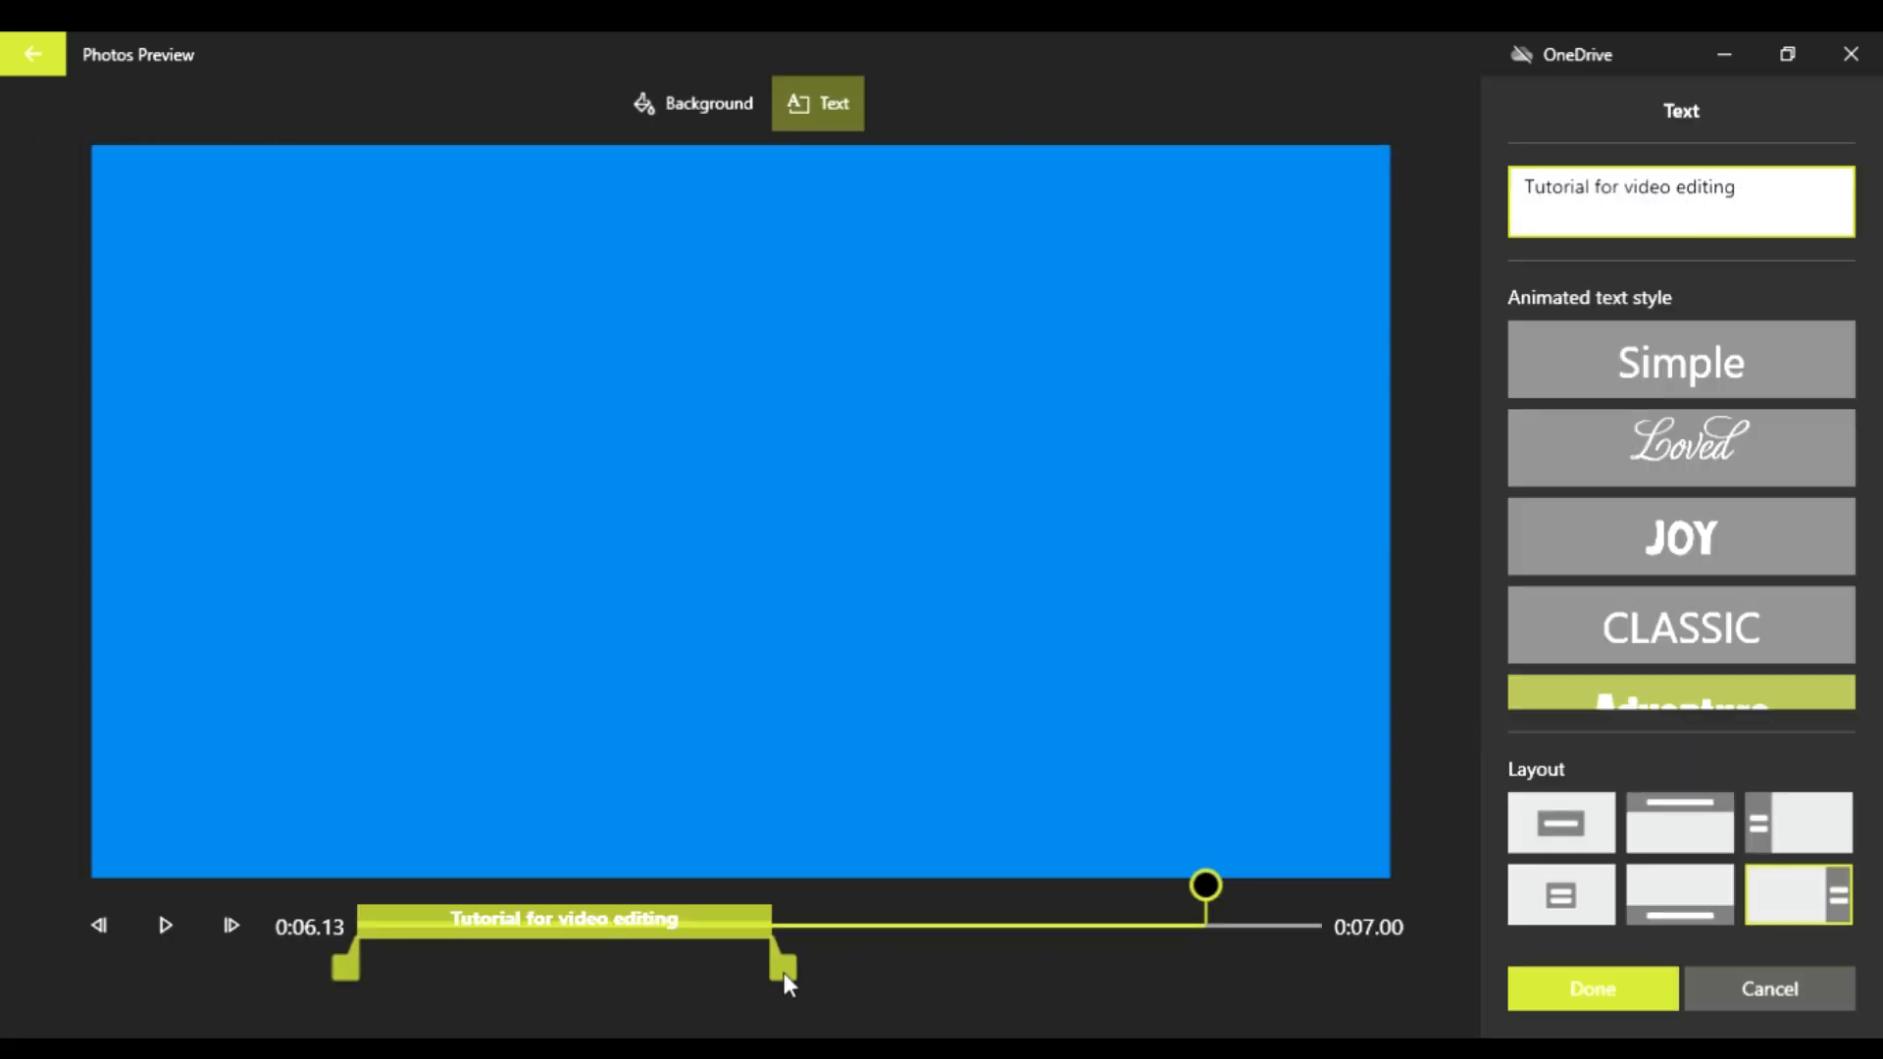
left_click_drag(784, 971, 1356, 958)
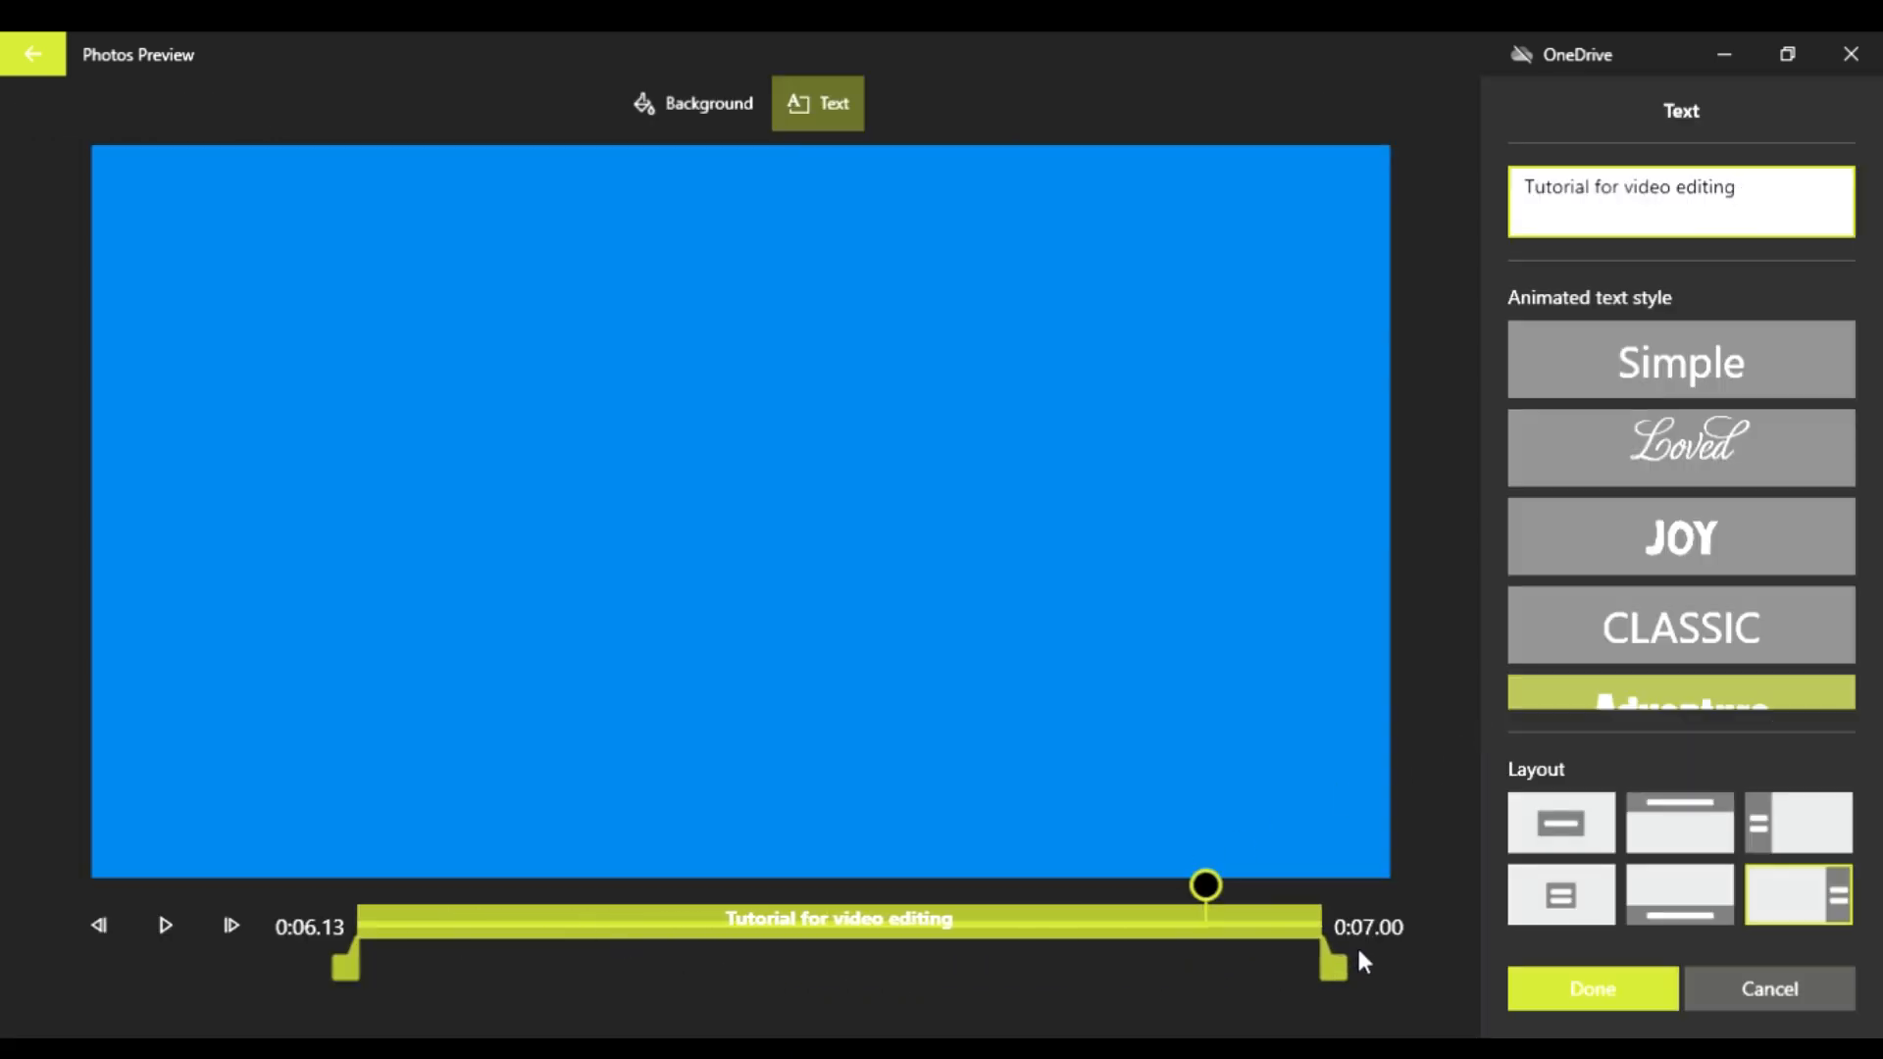
left_click(1556, 995)
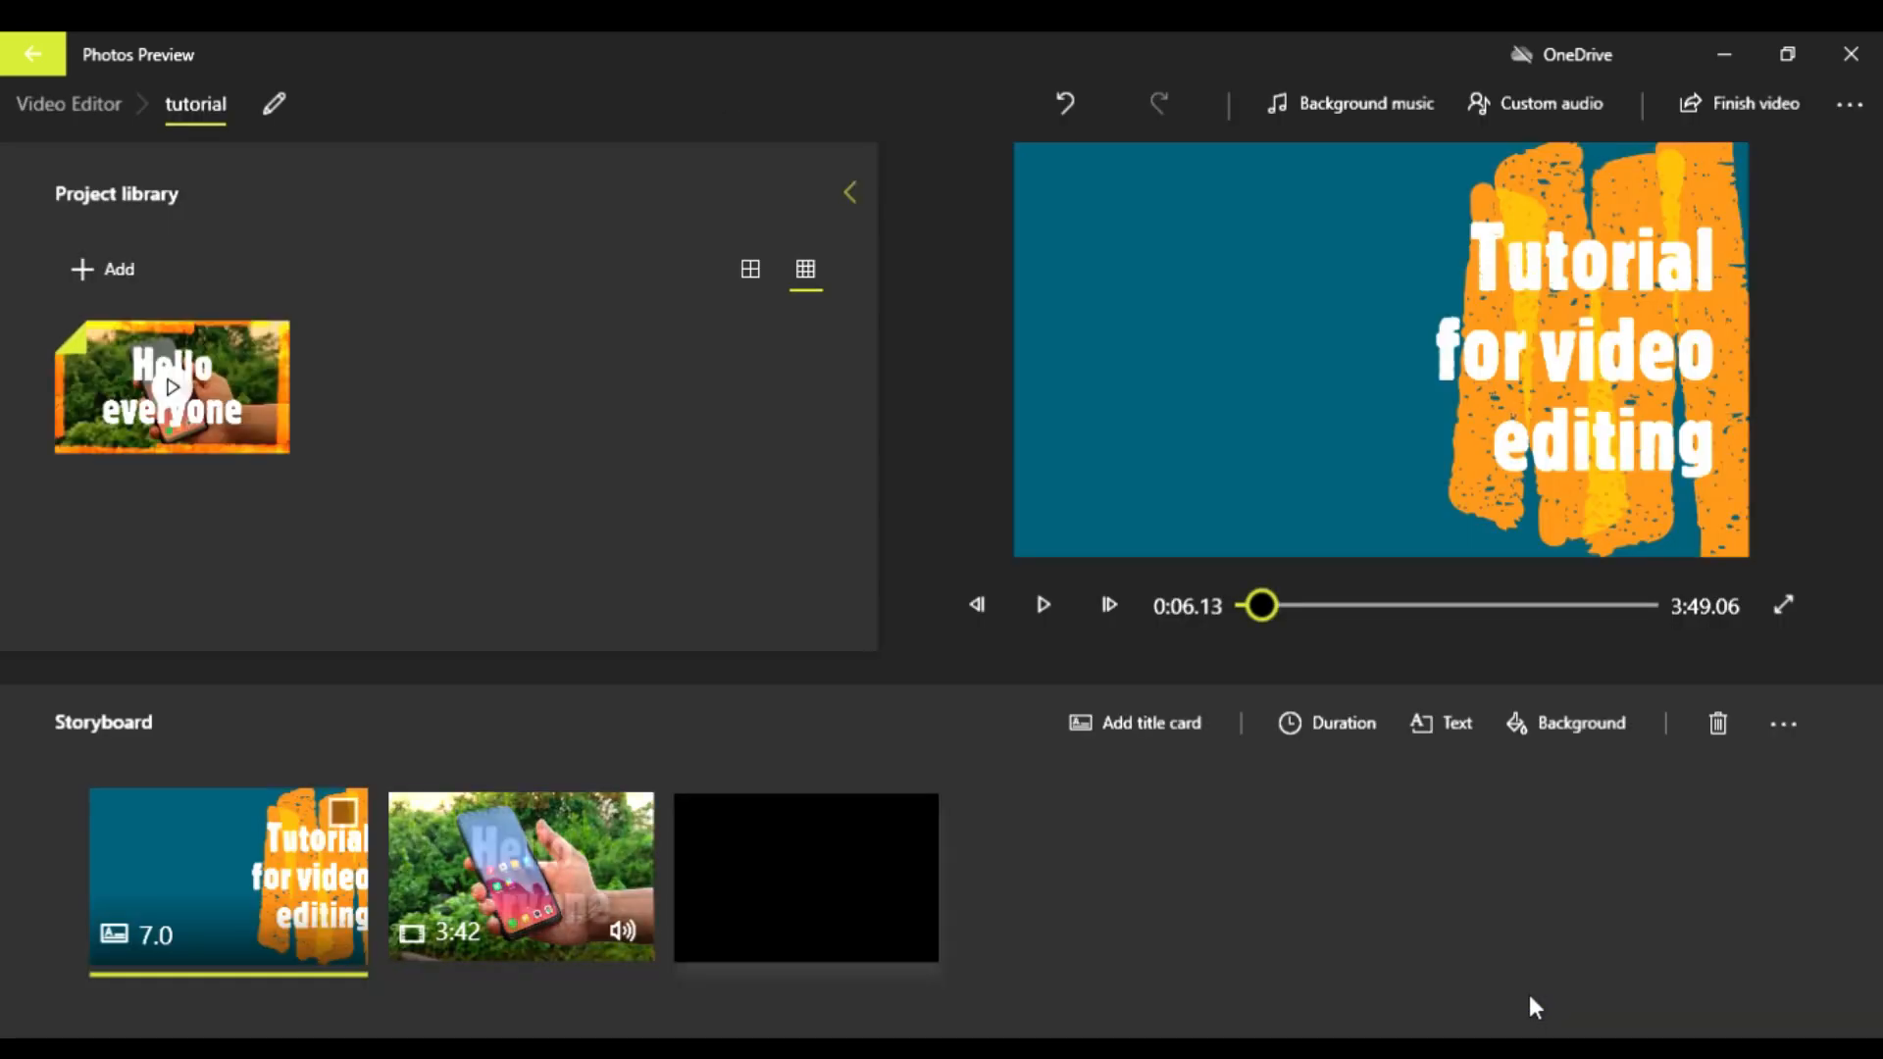
Step: Preview the title card from the start through its transition into the phone clip, and pause playback in the clip
left_click(1041, 605)
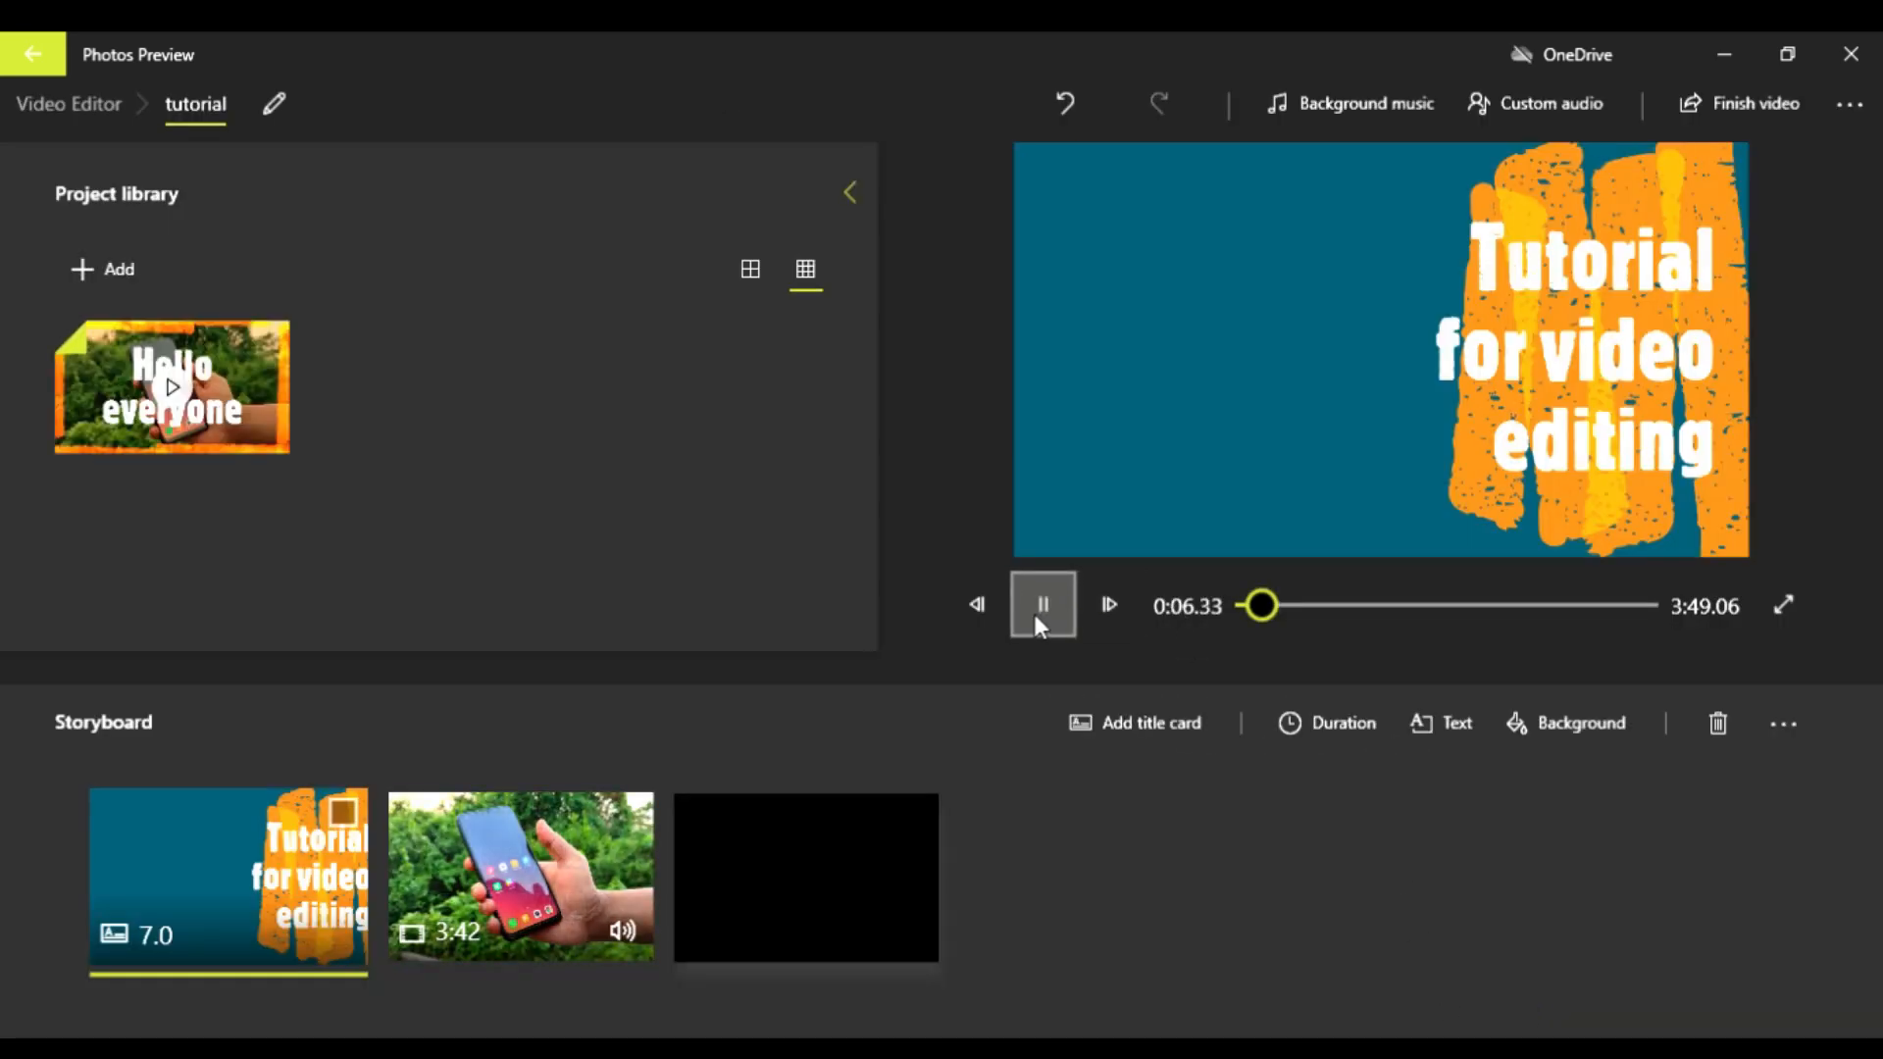
left_click_drag(1267, 592, 1219, 610)
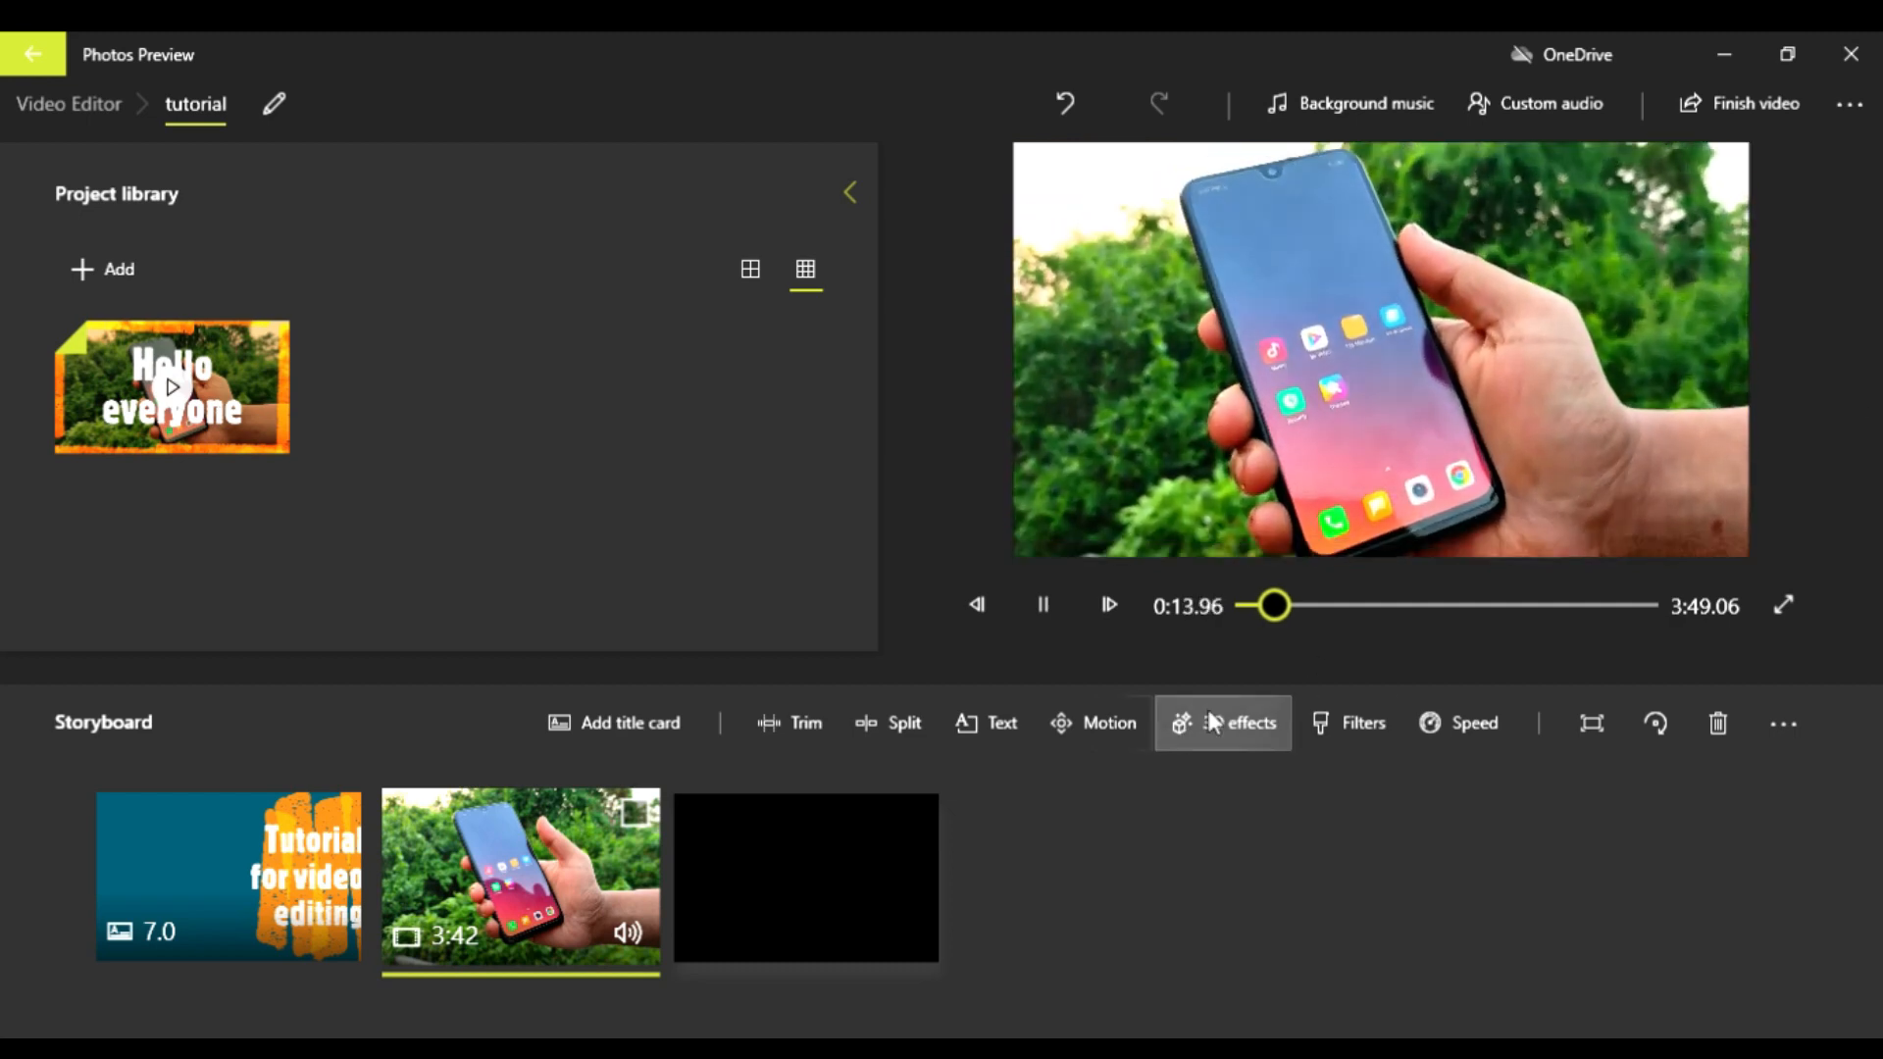
left_click(1050, 606)
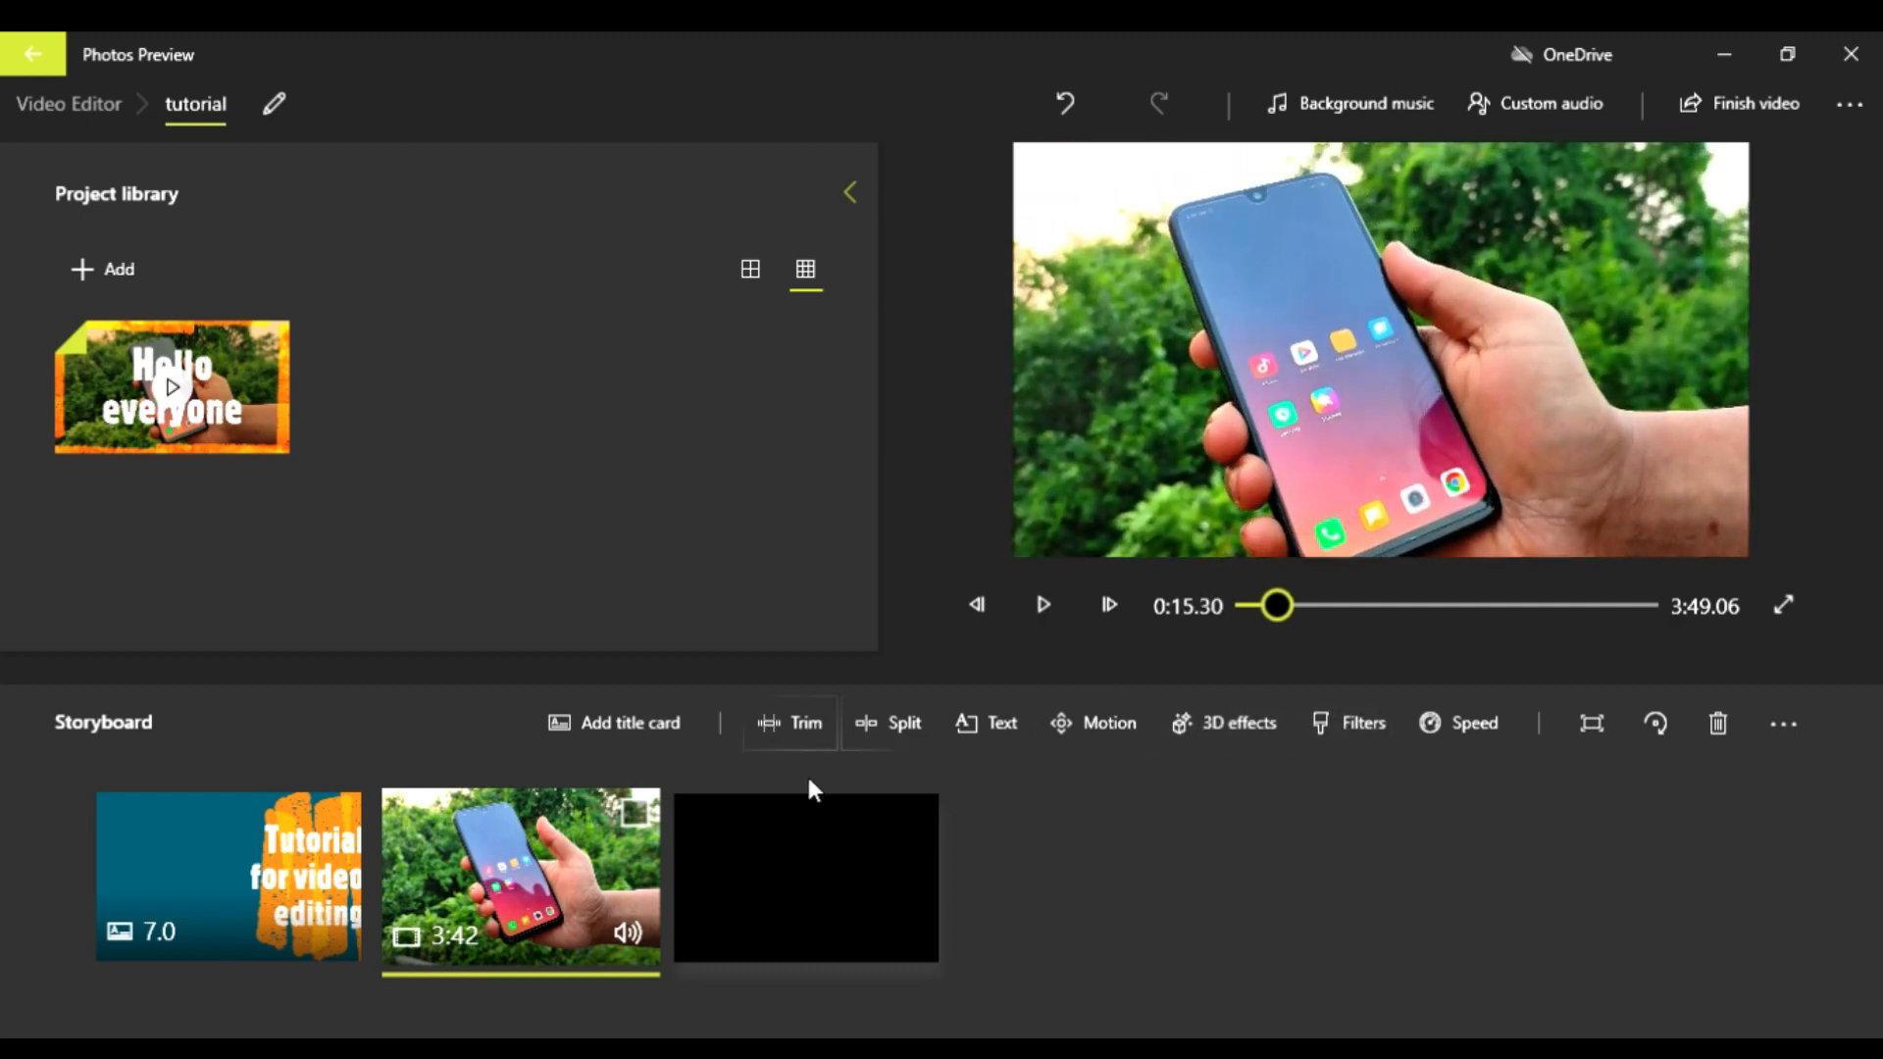
left_click(1018, 727)
scroll(1630, 585, "down", 3)
scroll(1640, 621, "down", 4)
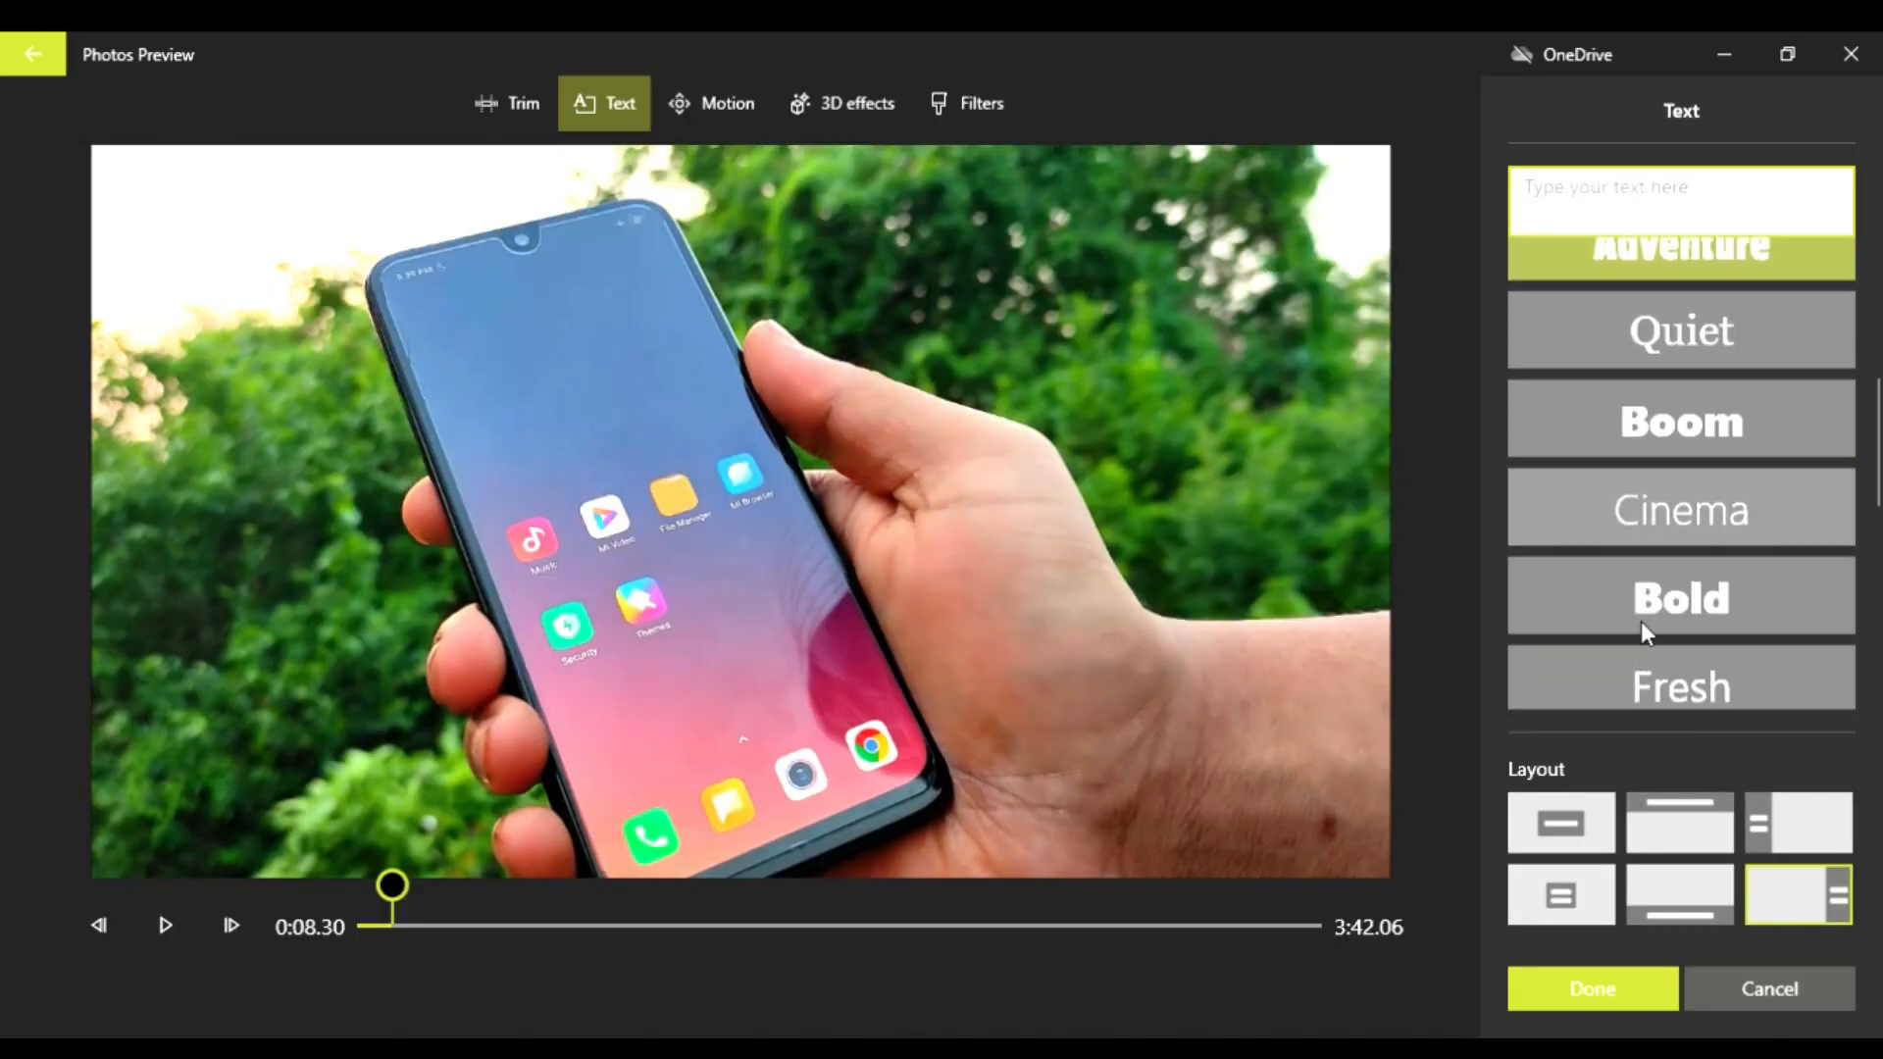
scroll(1640, 620, "up", 6)
left_click(1530, 985)
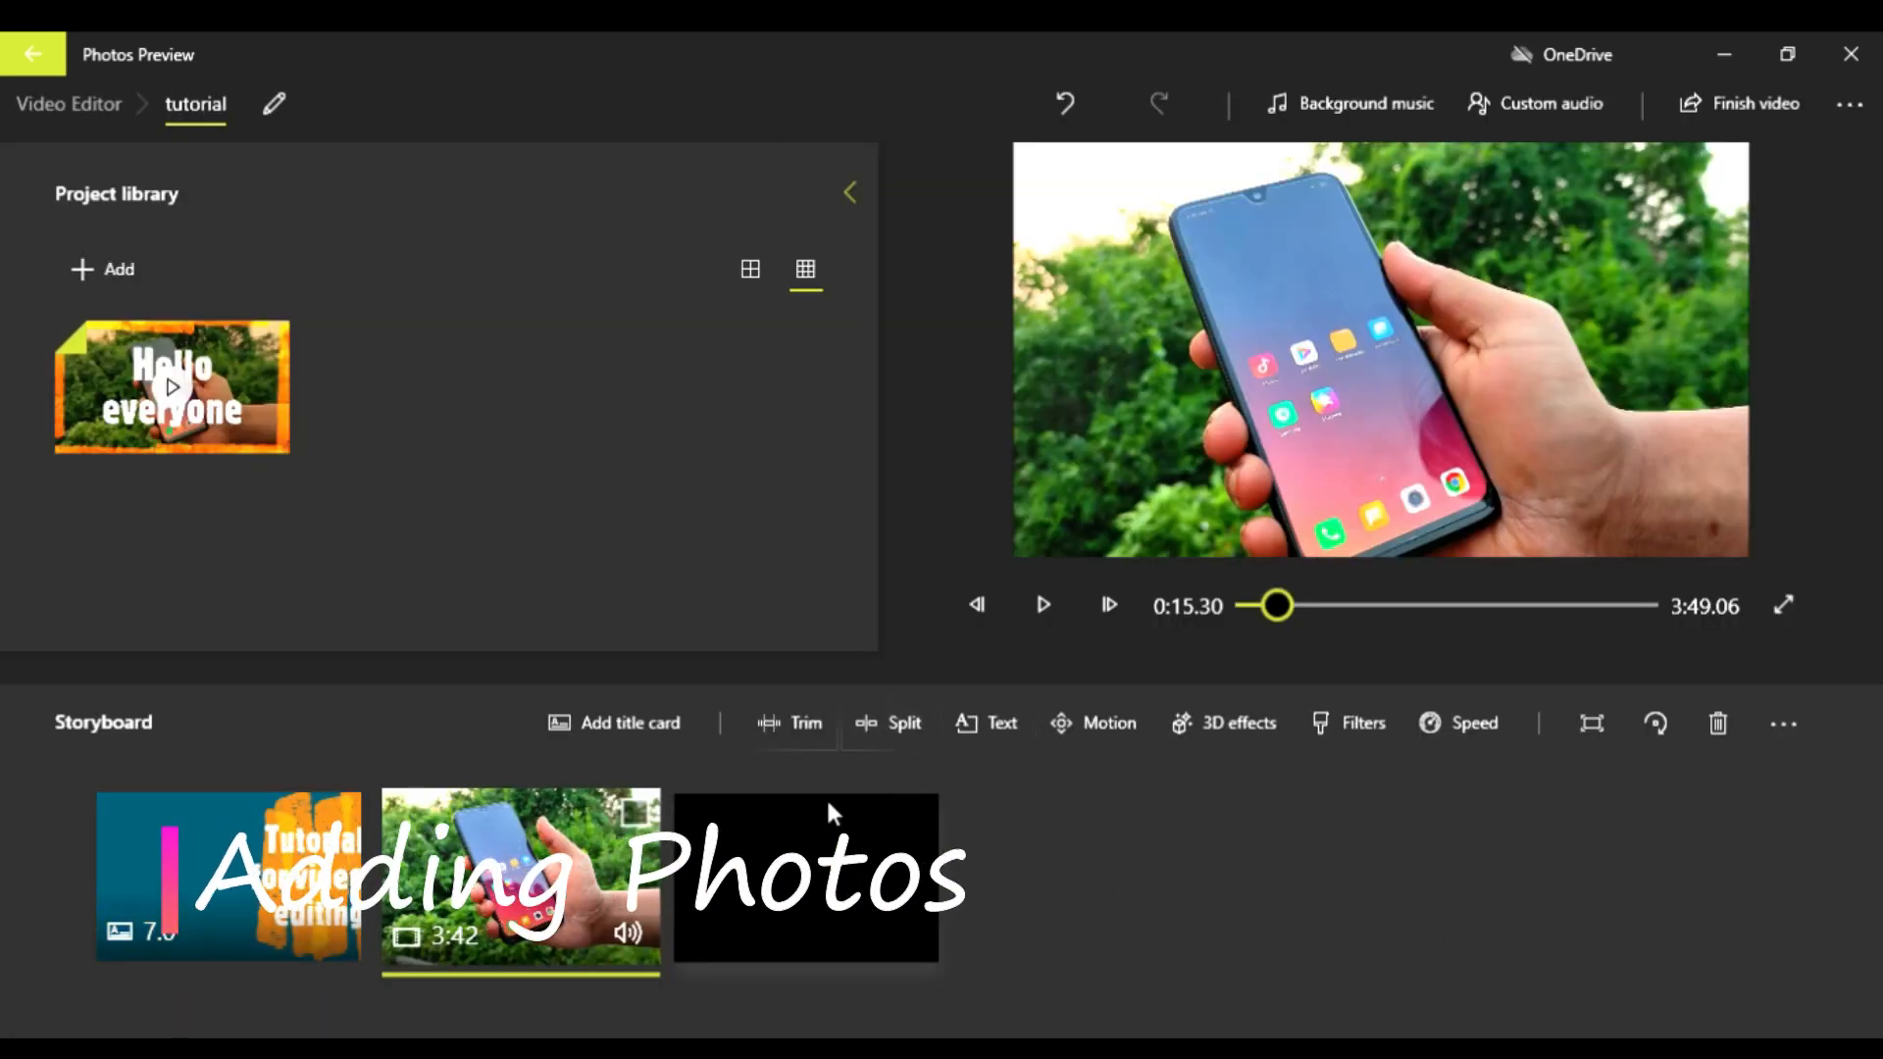
Step: Add a photo from this PC to the project library and place it in the storyboard between the title card and the clip
left_click(102, 271)
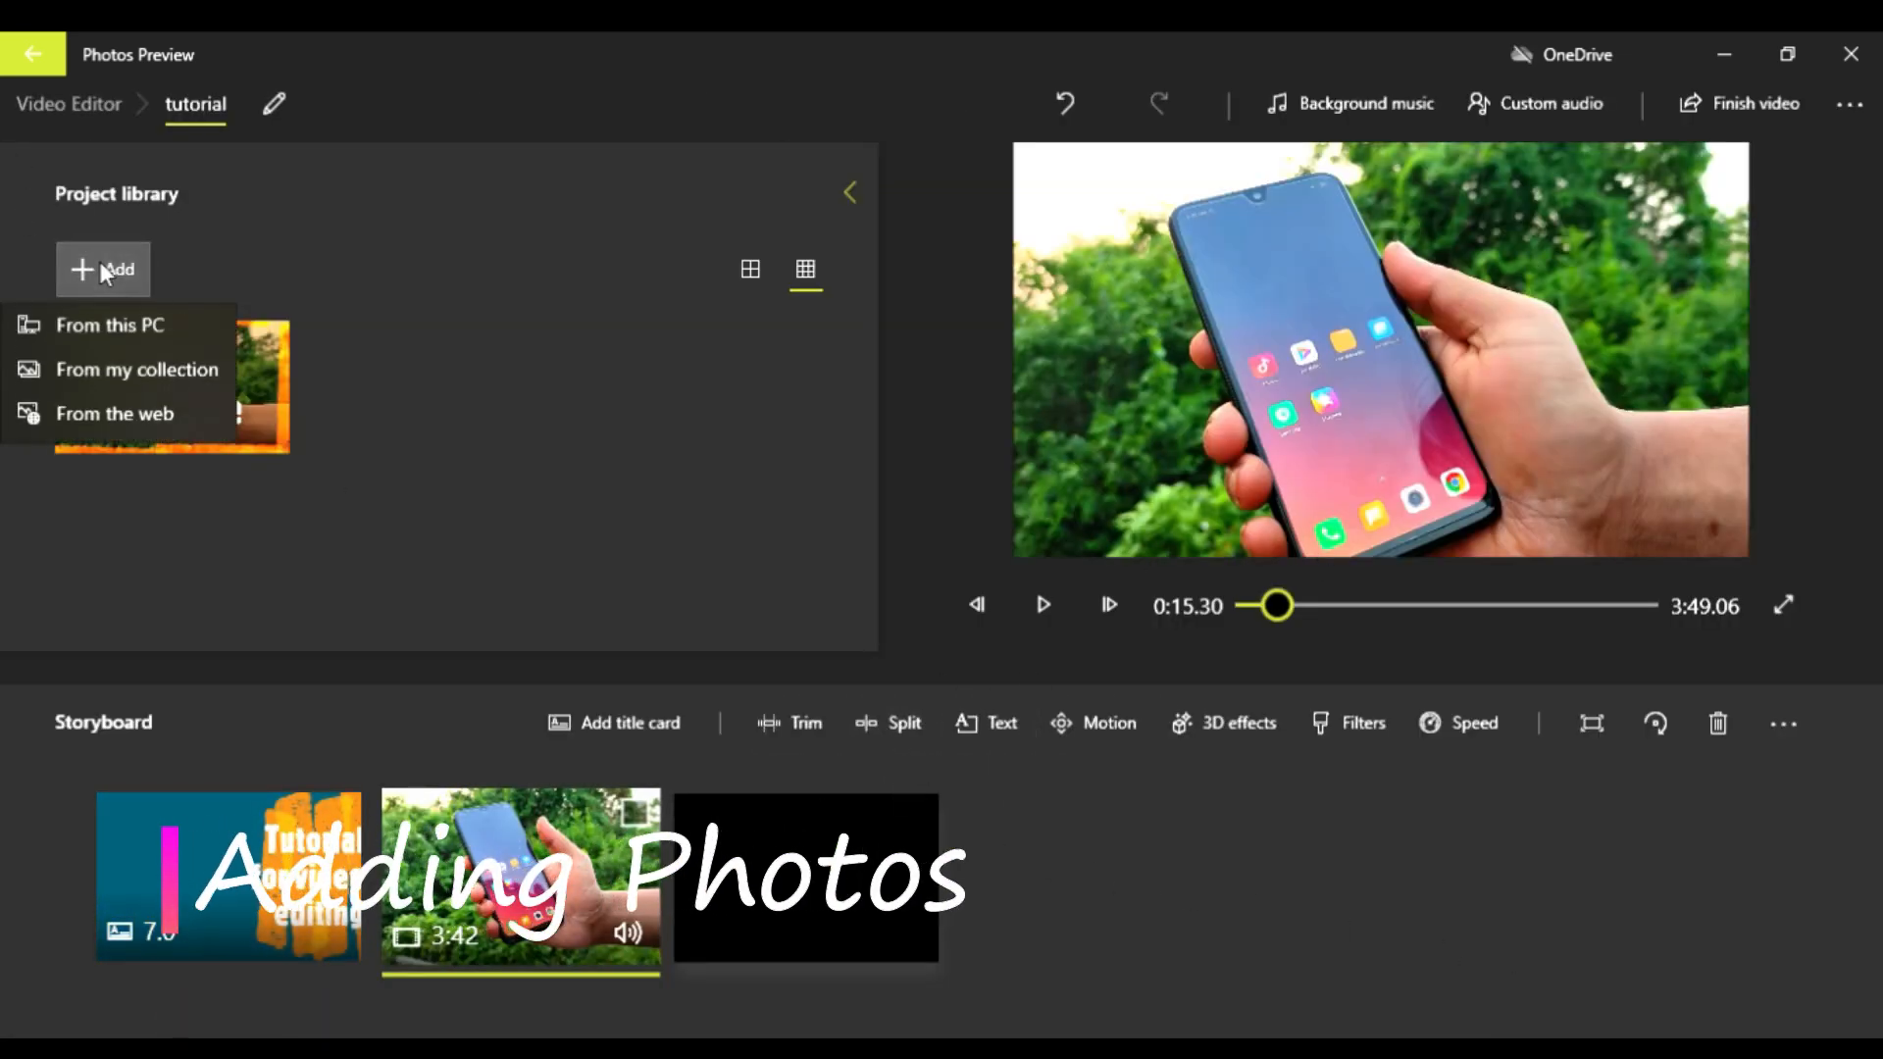
left_click(114, 324)
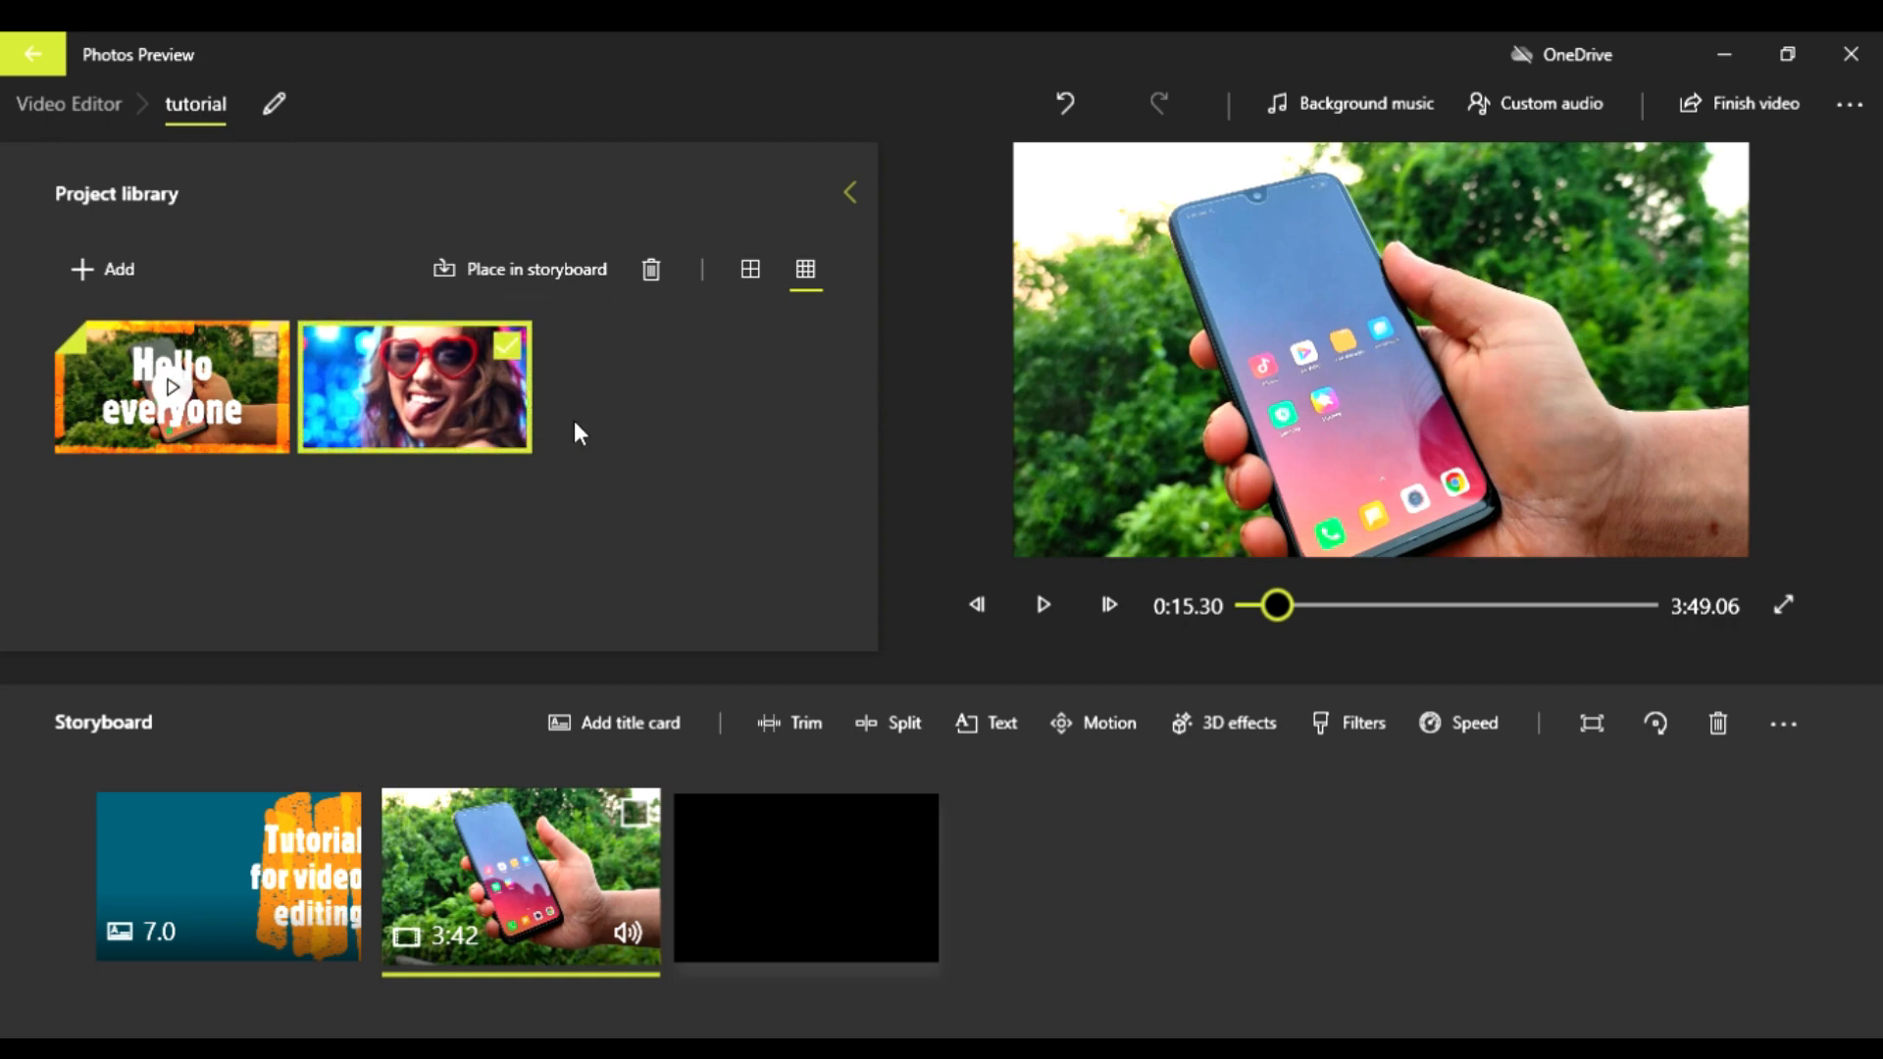
left_click_drag(457, 359, 515, 897)
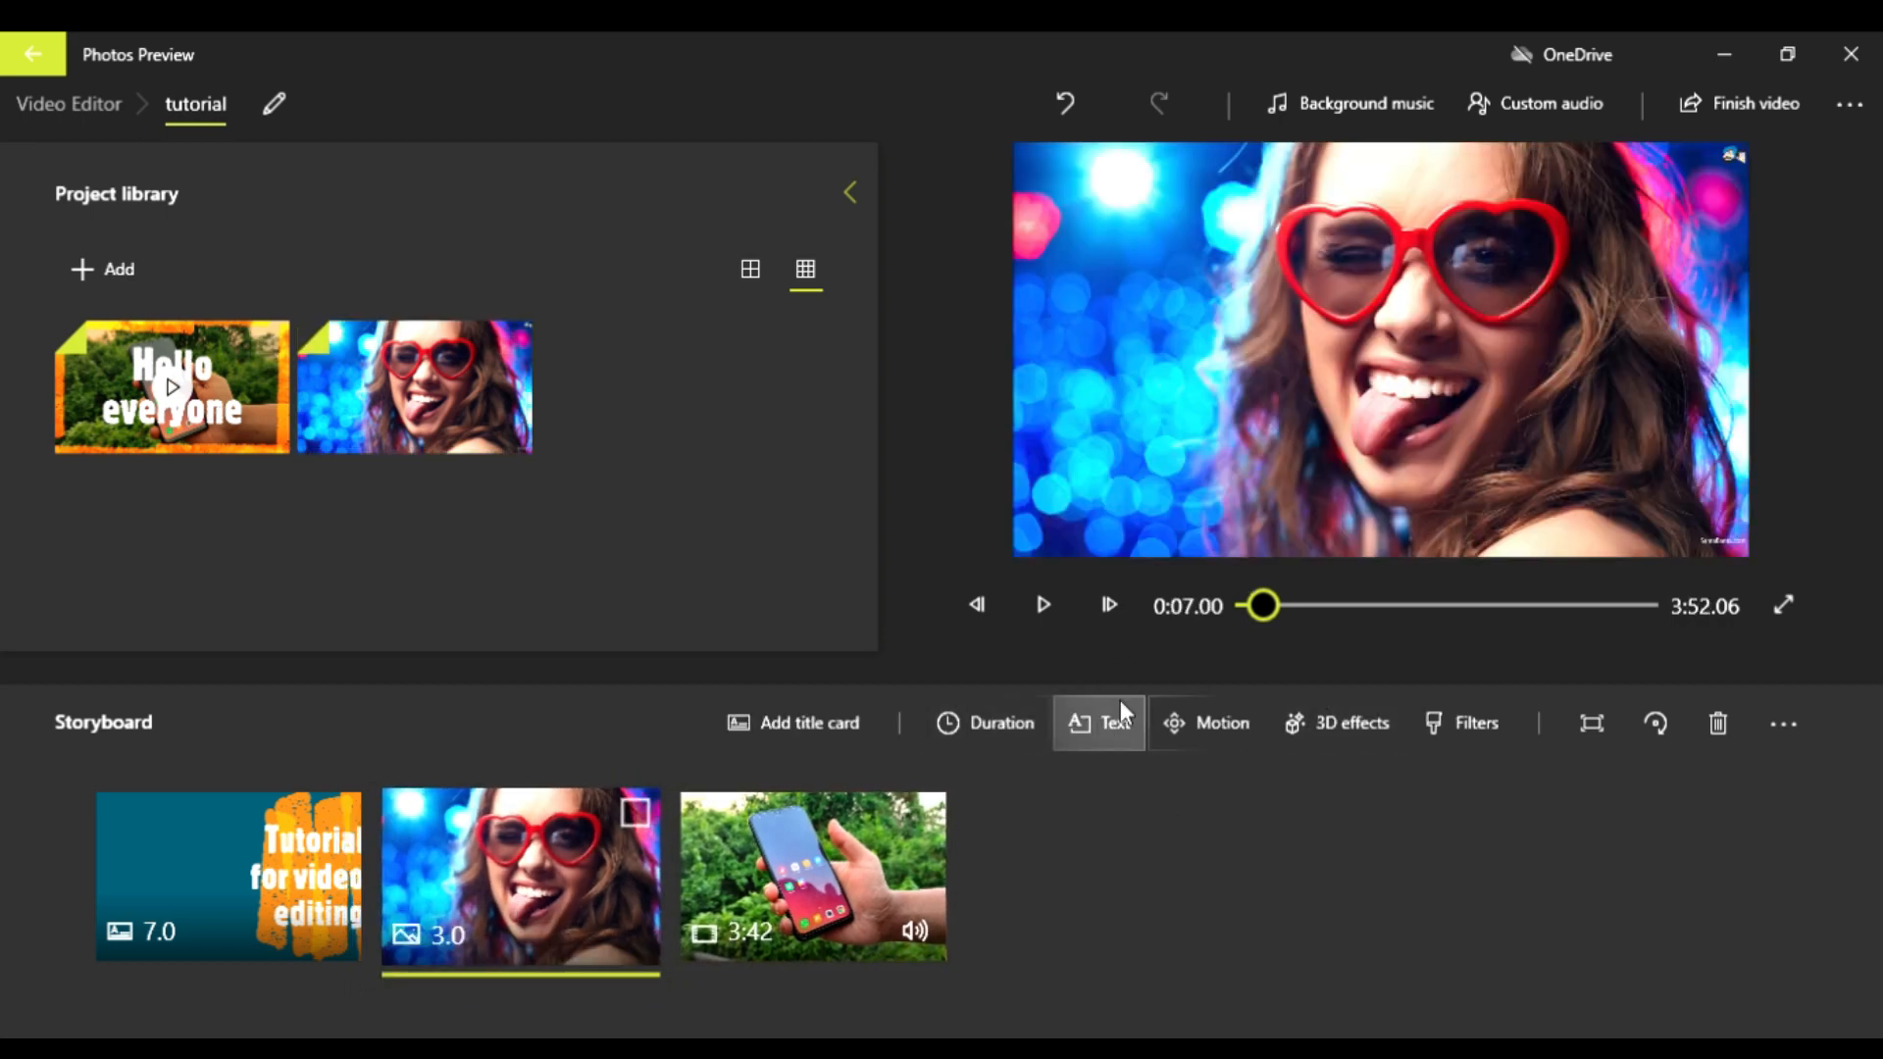
Step: Add the text "VIDEO EDITING TEST" to the photo
left_click(1113, 726)
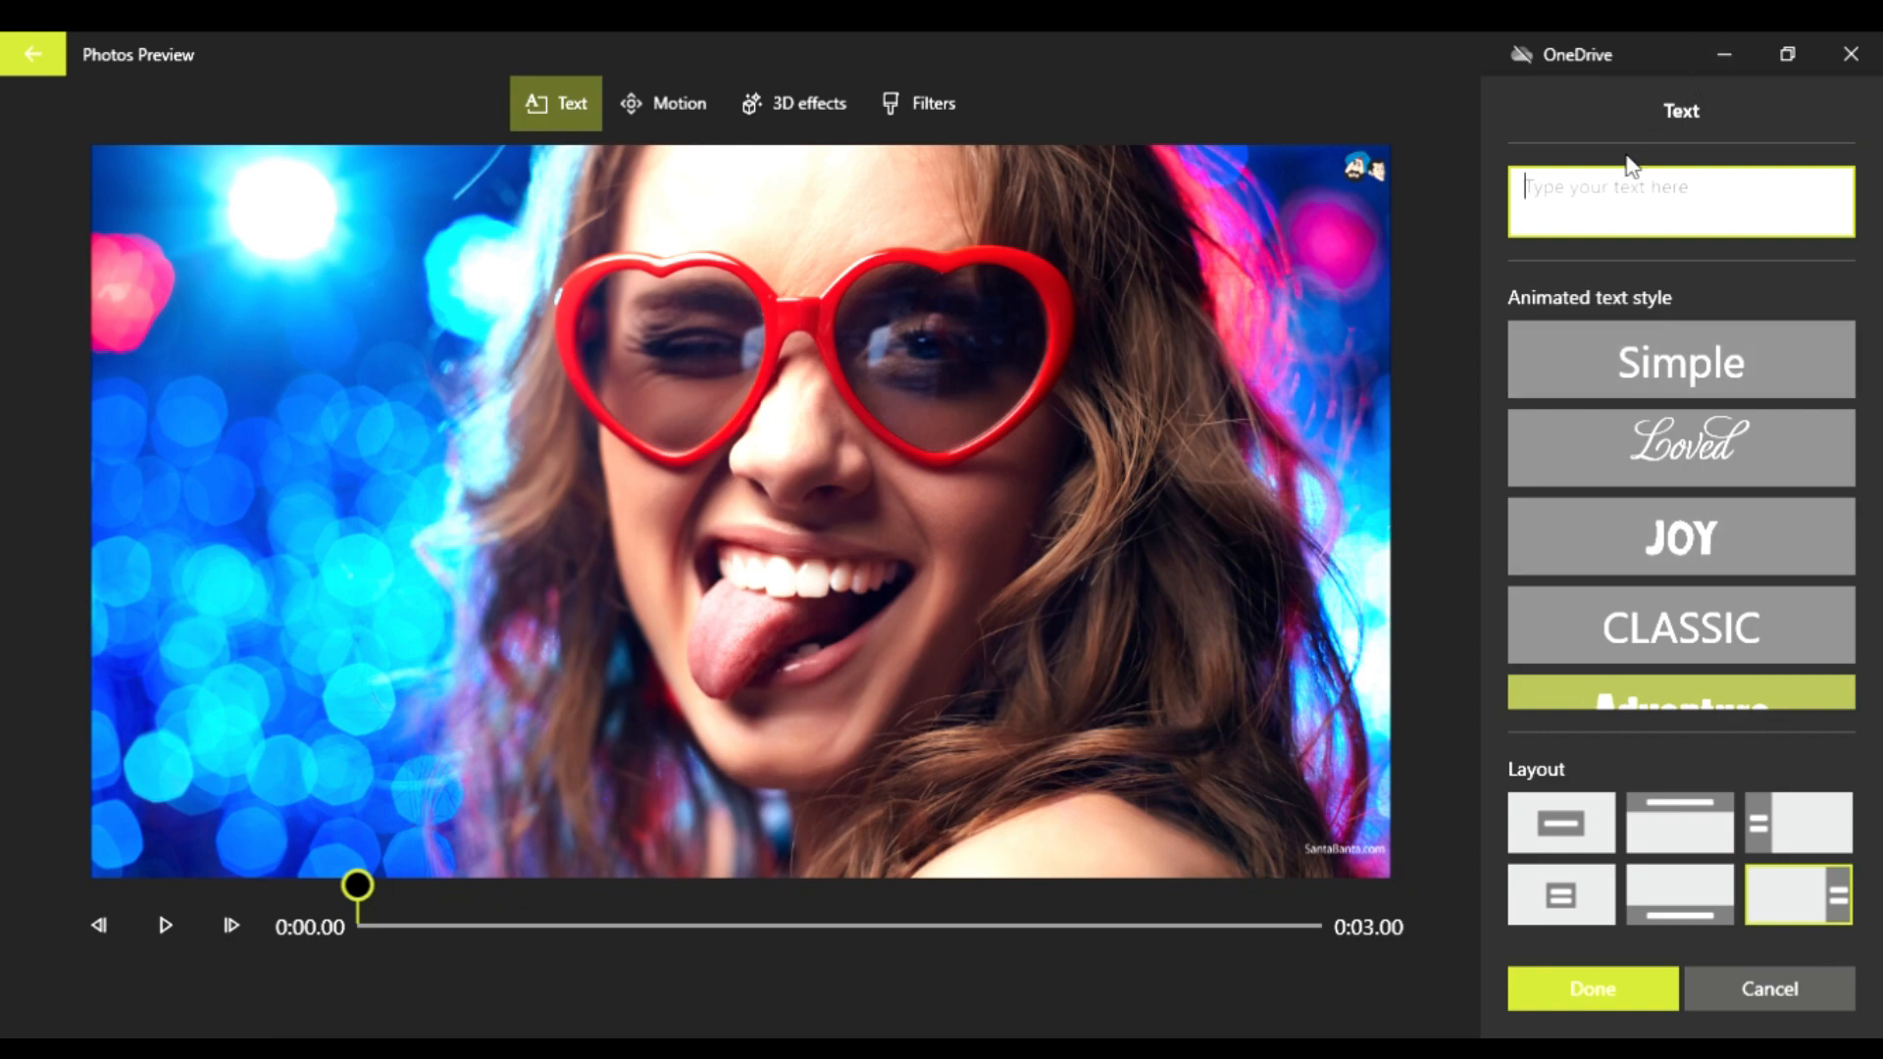
type("STEP")
key("BackSpace")
key("BackSpace")
key("BackSpace")
key("BackSpace")
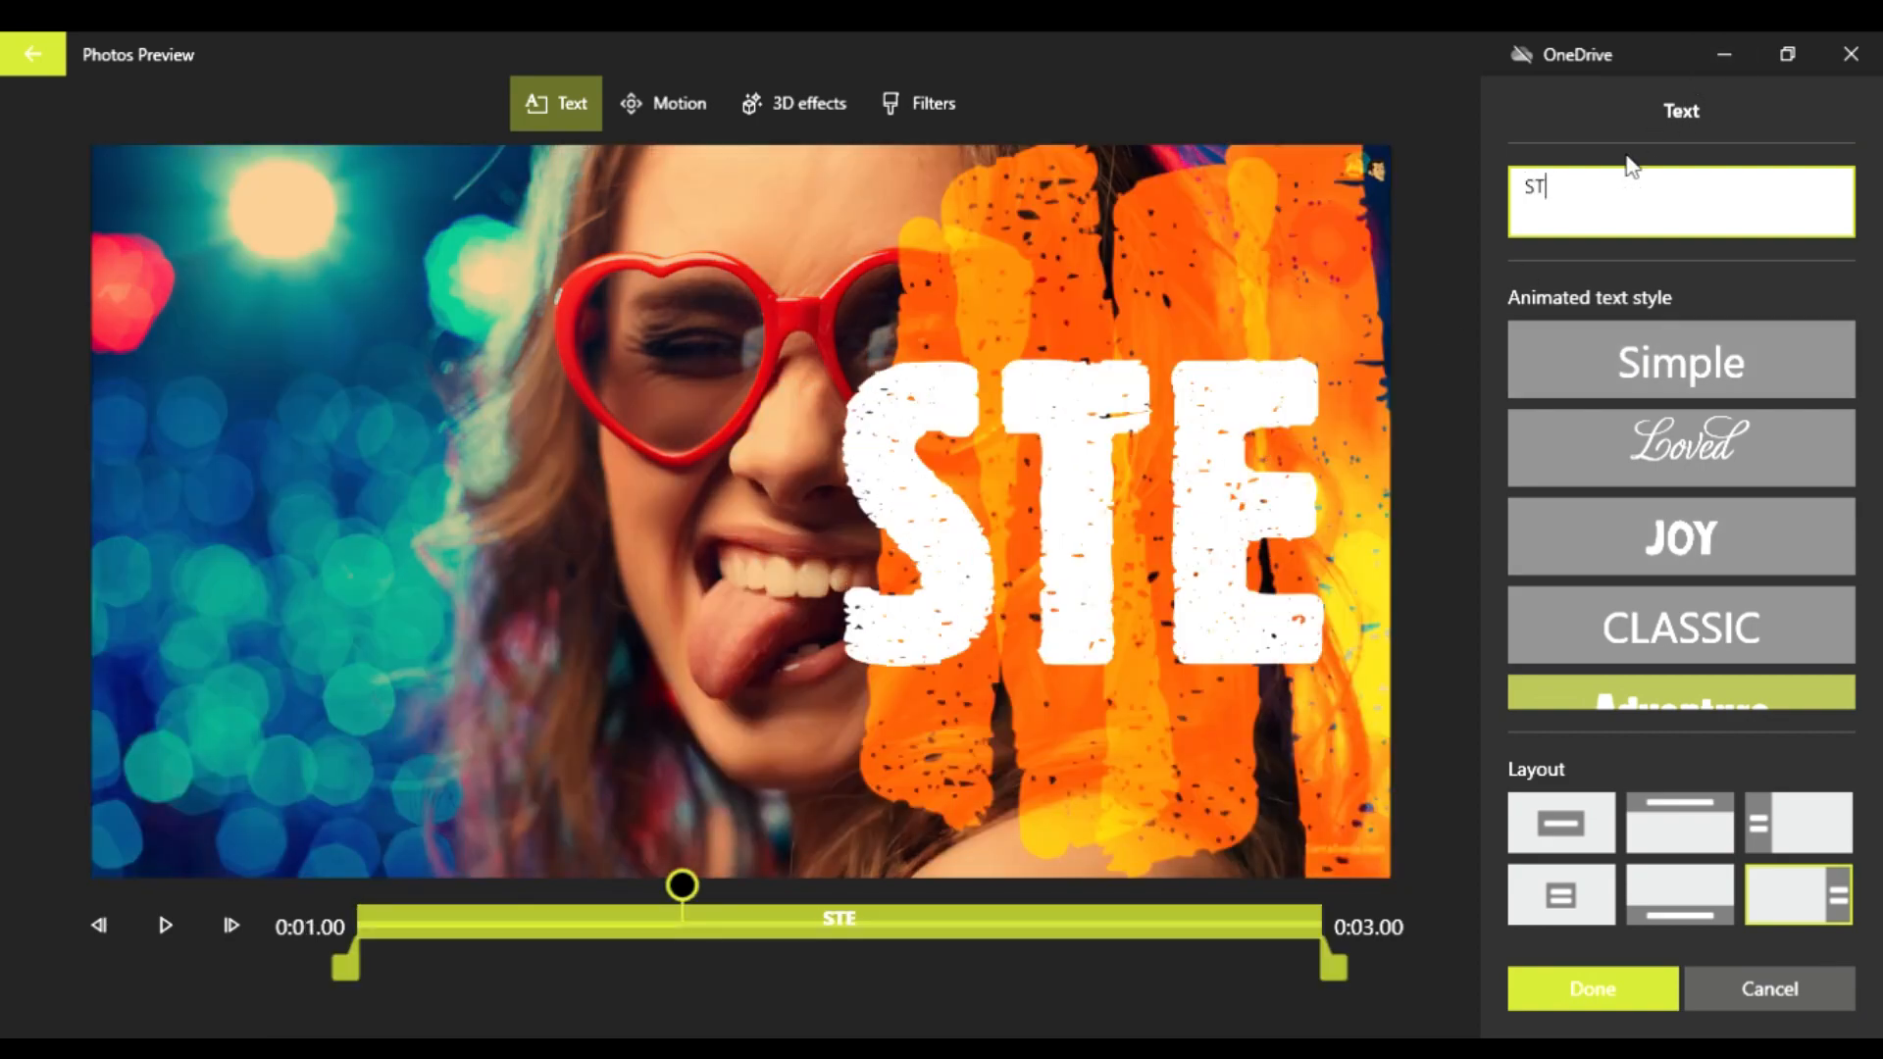
type("VI")
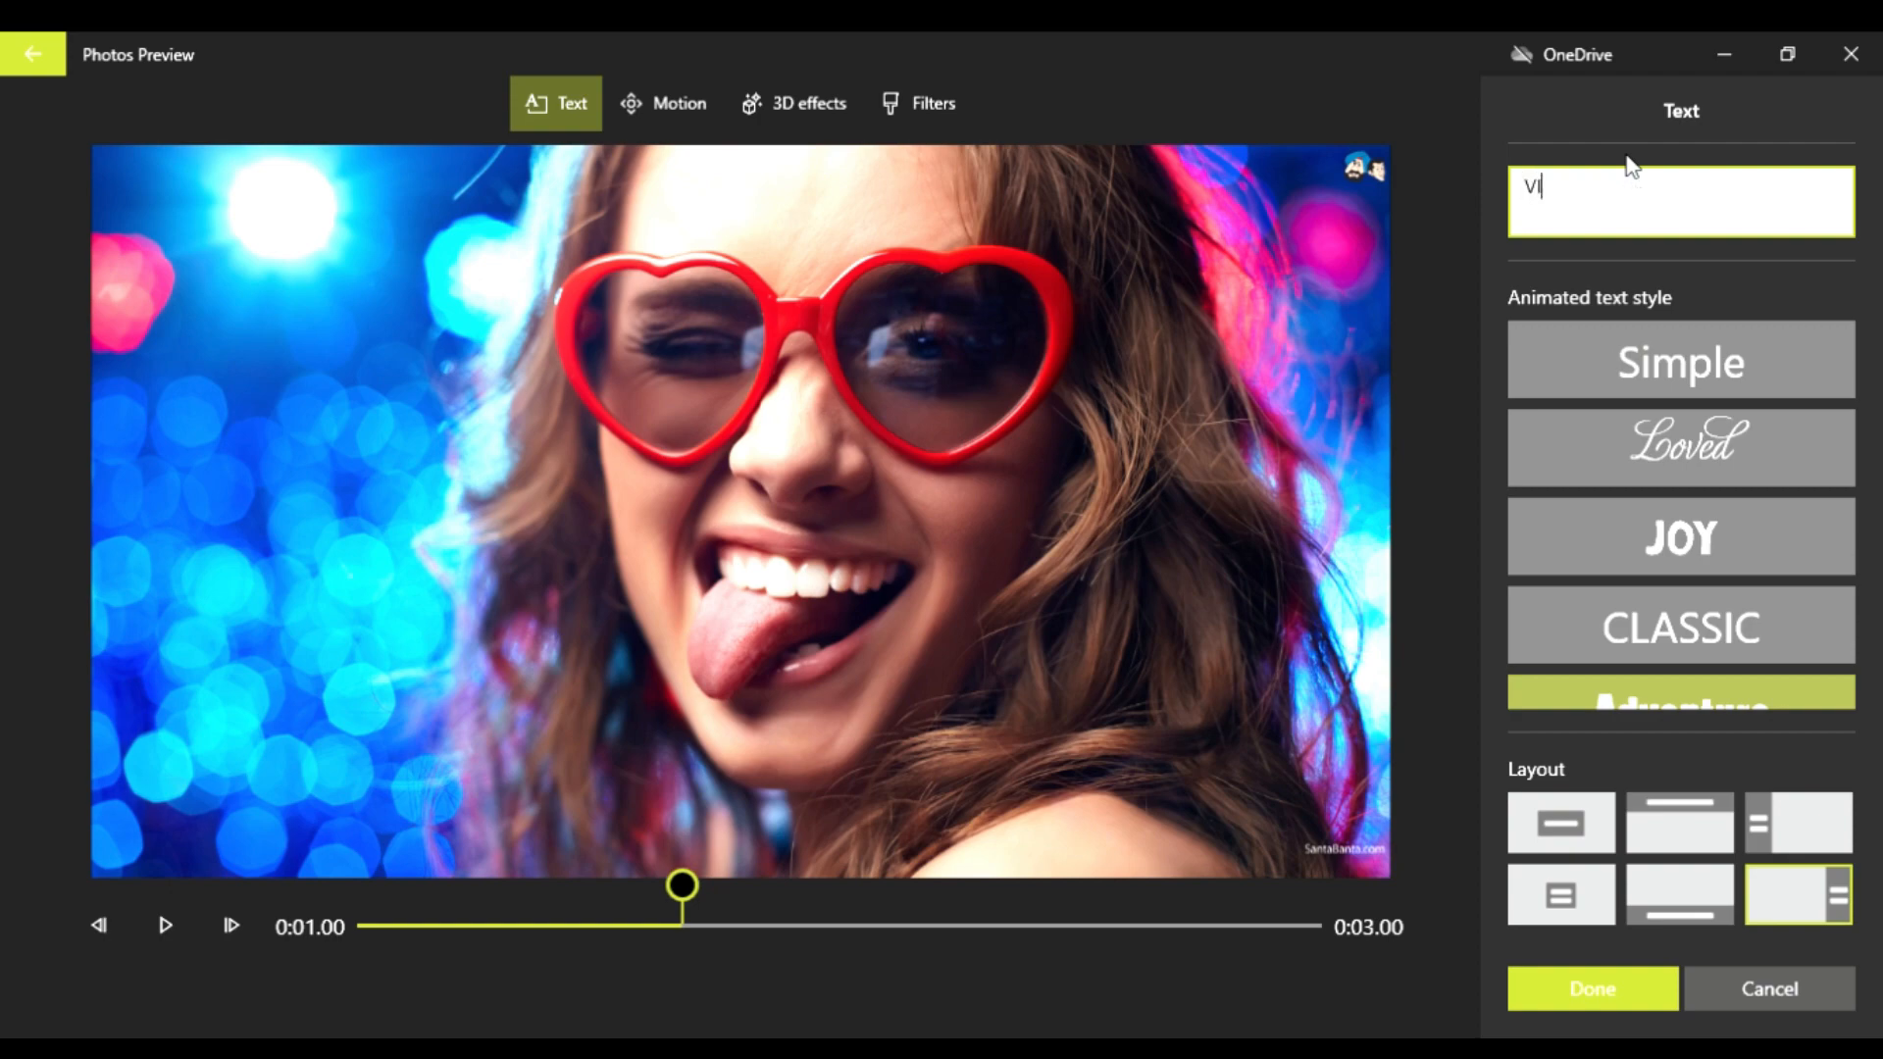
type("DEO EDITING TEST")
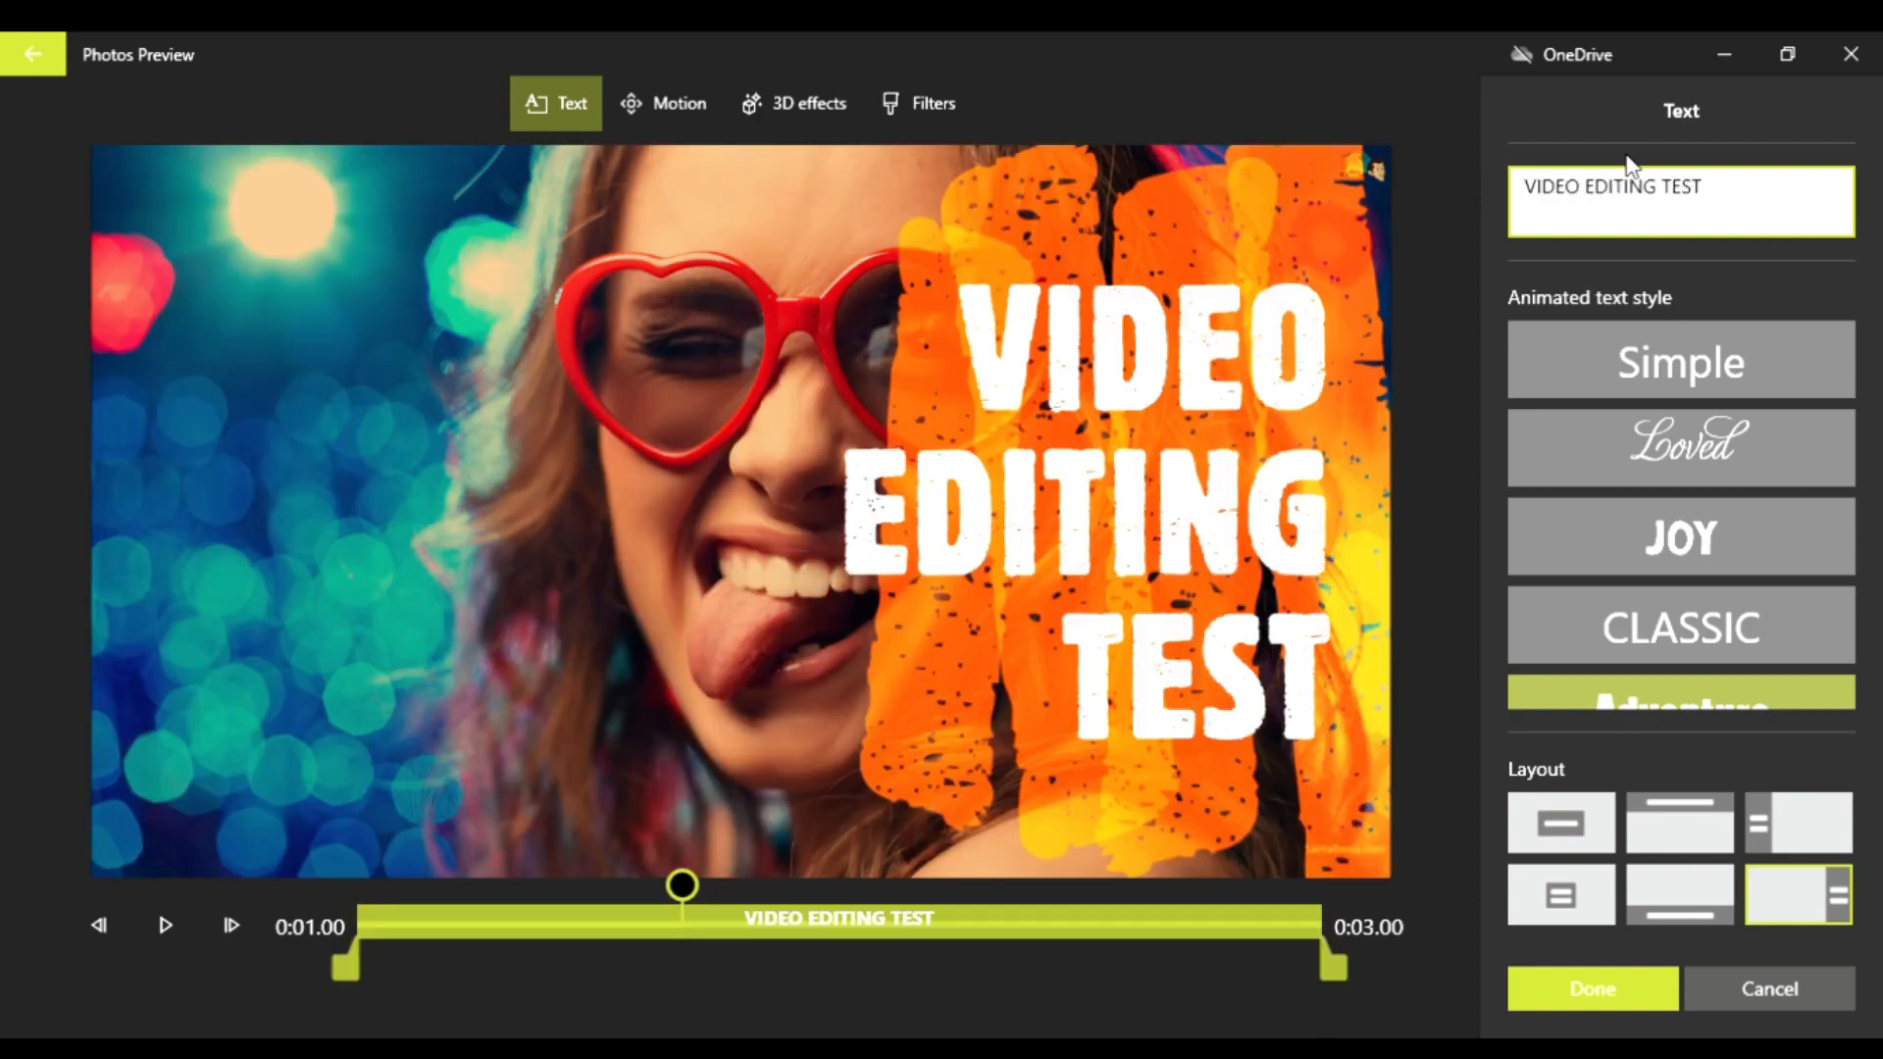
Step: Try various animated styles on the photo's text, including Loved, Classic, Quiet, Boom, Poetry and Impact, and settle on Cartoon
left_click(1668, 479)
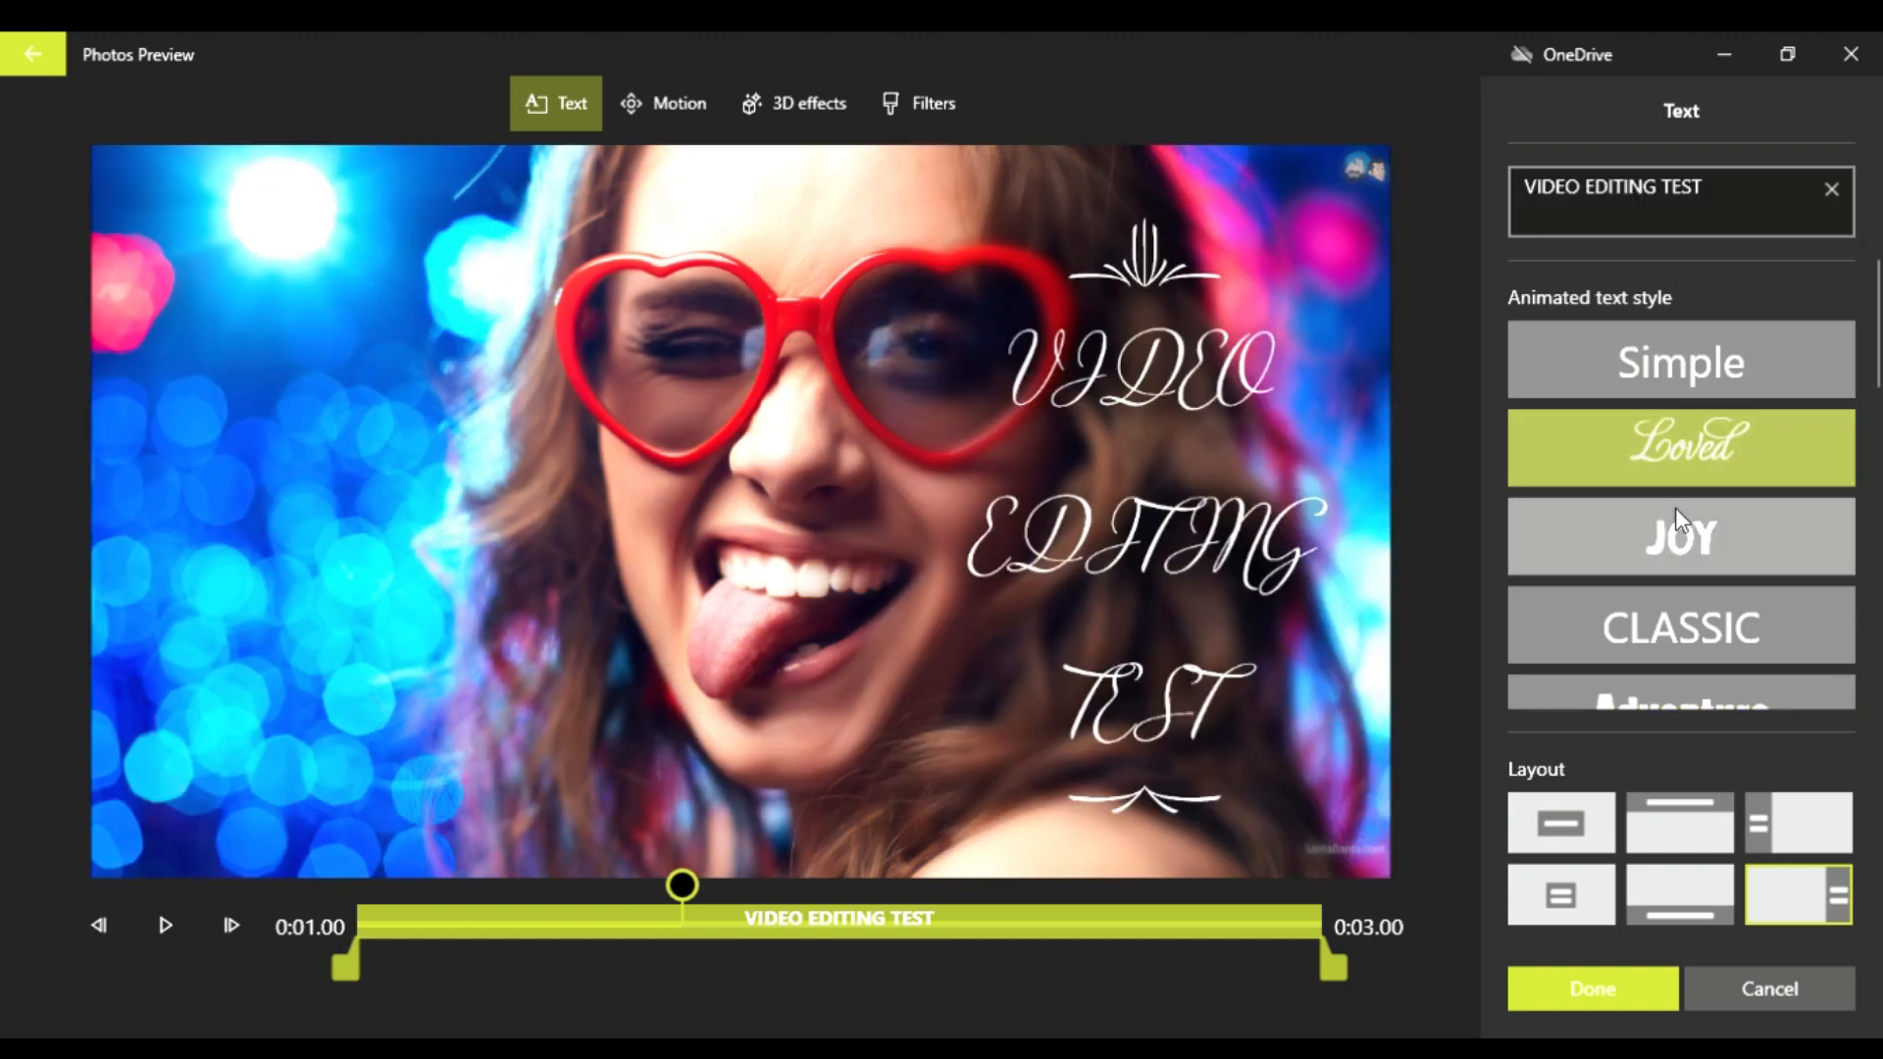
left_click(1675, 508)
left_click(1675, 422)
left_click(1679, 597)
scroll(1672, 603, "down", 2)
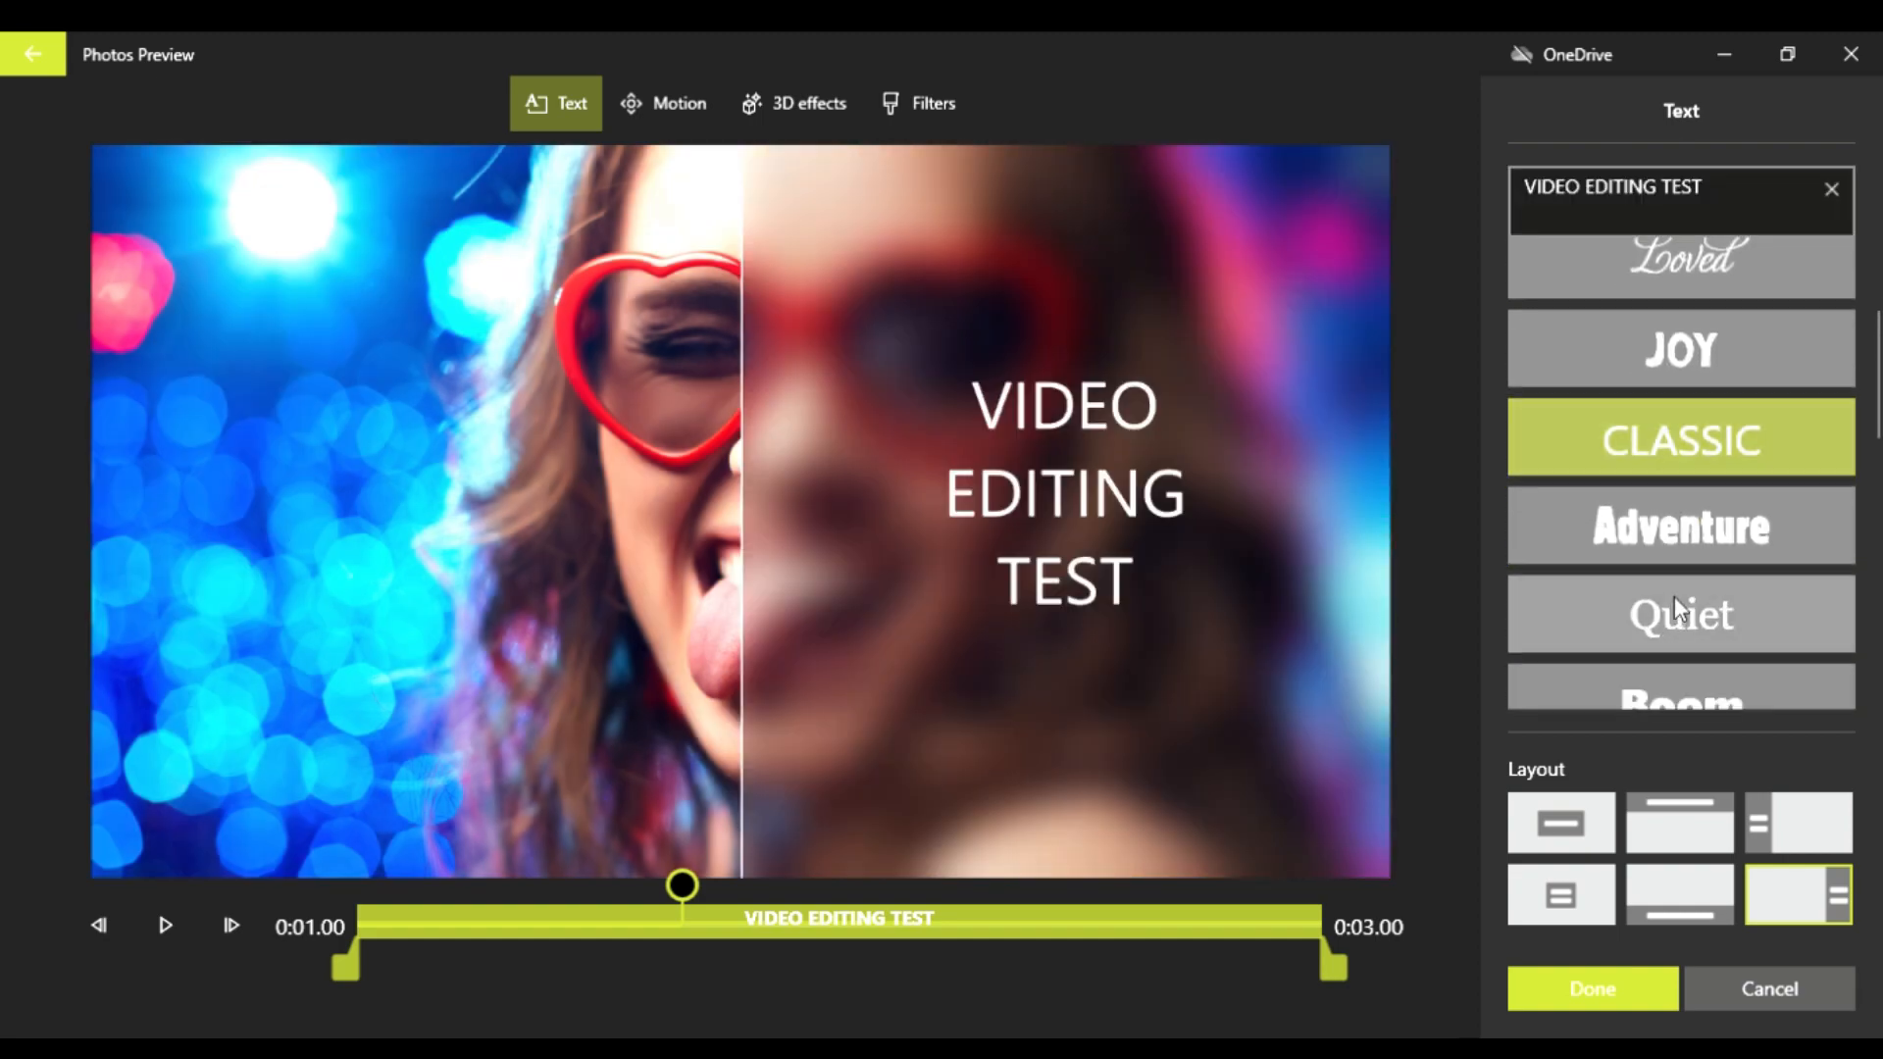
left_click(1679, 530)
left_click(1678, 618)
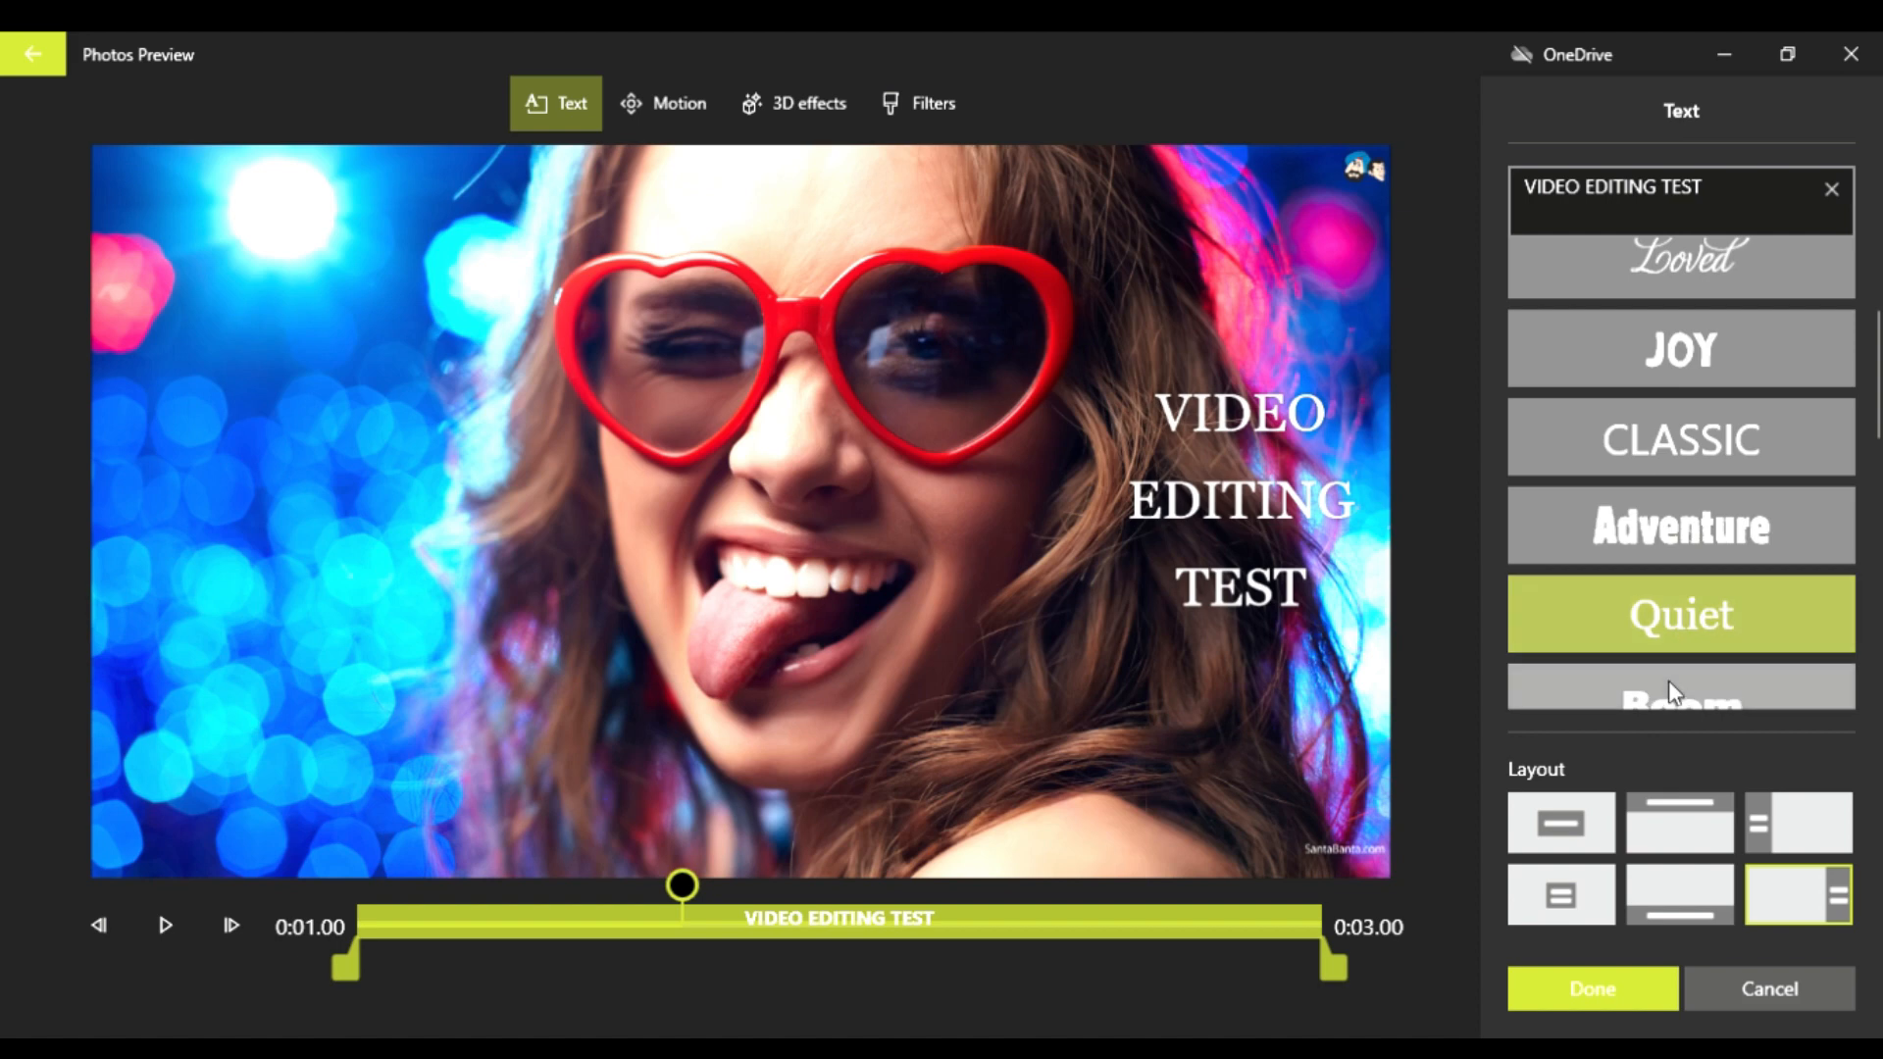
left_click(1670, 687)
scroll(1679, 651, "down", 2)
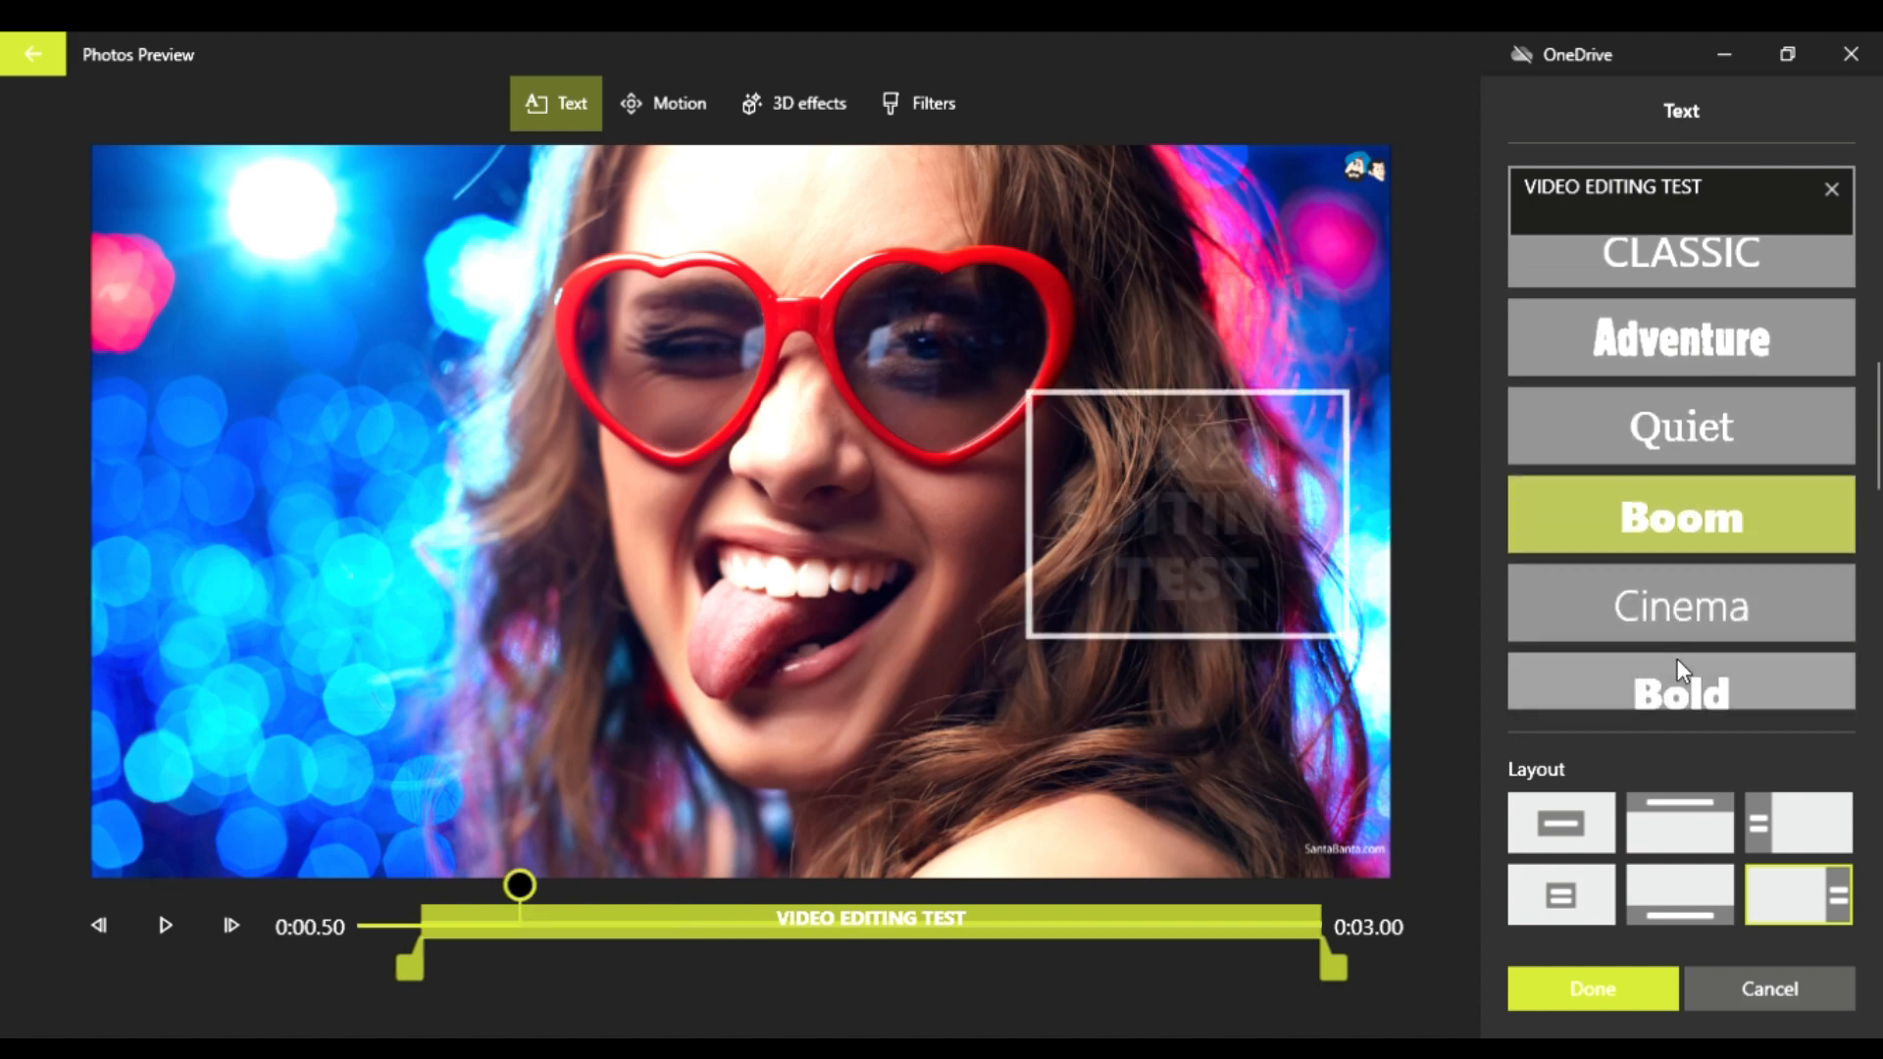
left_click(1677, 657)
scroll(1677, 657, "down", 2)
left_click(1677, 648)
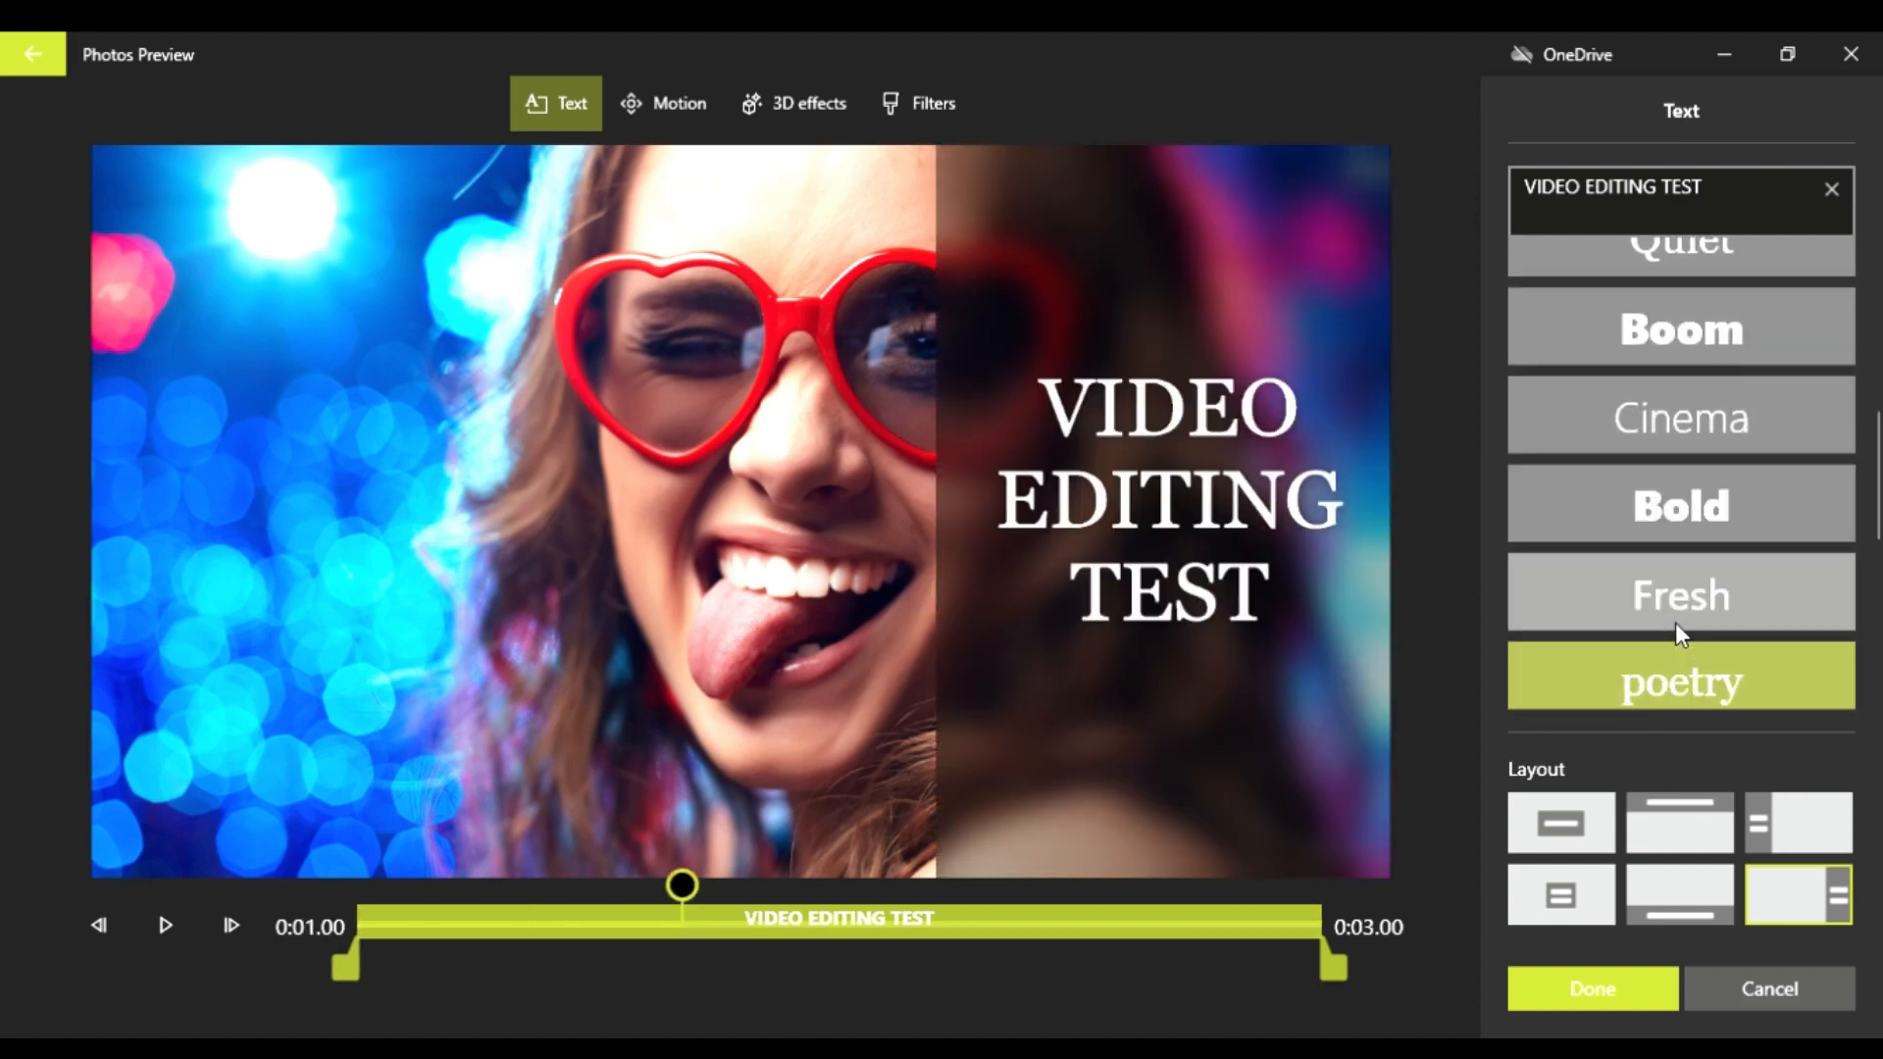
left_click(1675, 626)
scroll(1674, 626, "down", 2)
left_click(1672, 593)
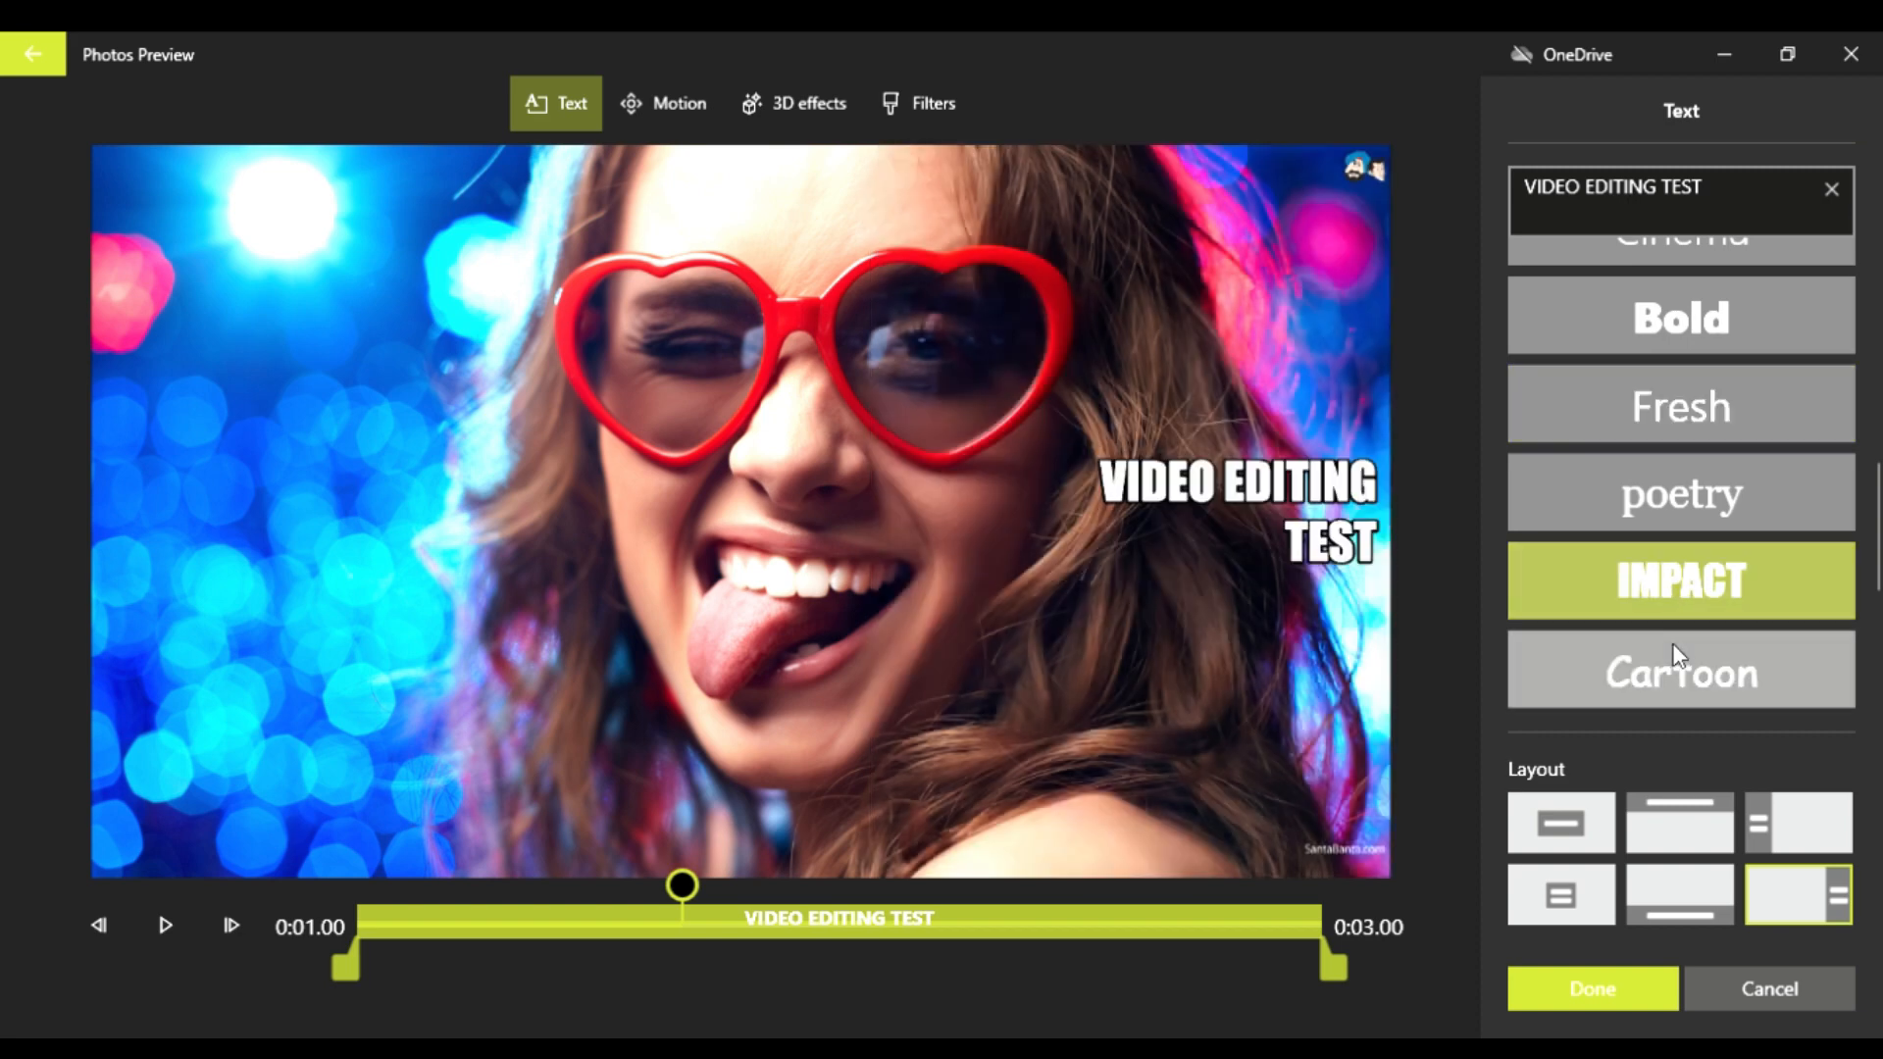
left_click(1678, 655)
left_click(1623, 586)
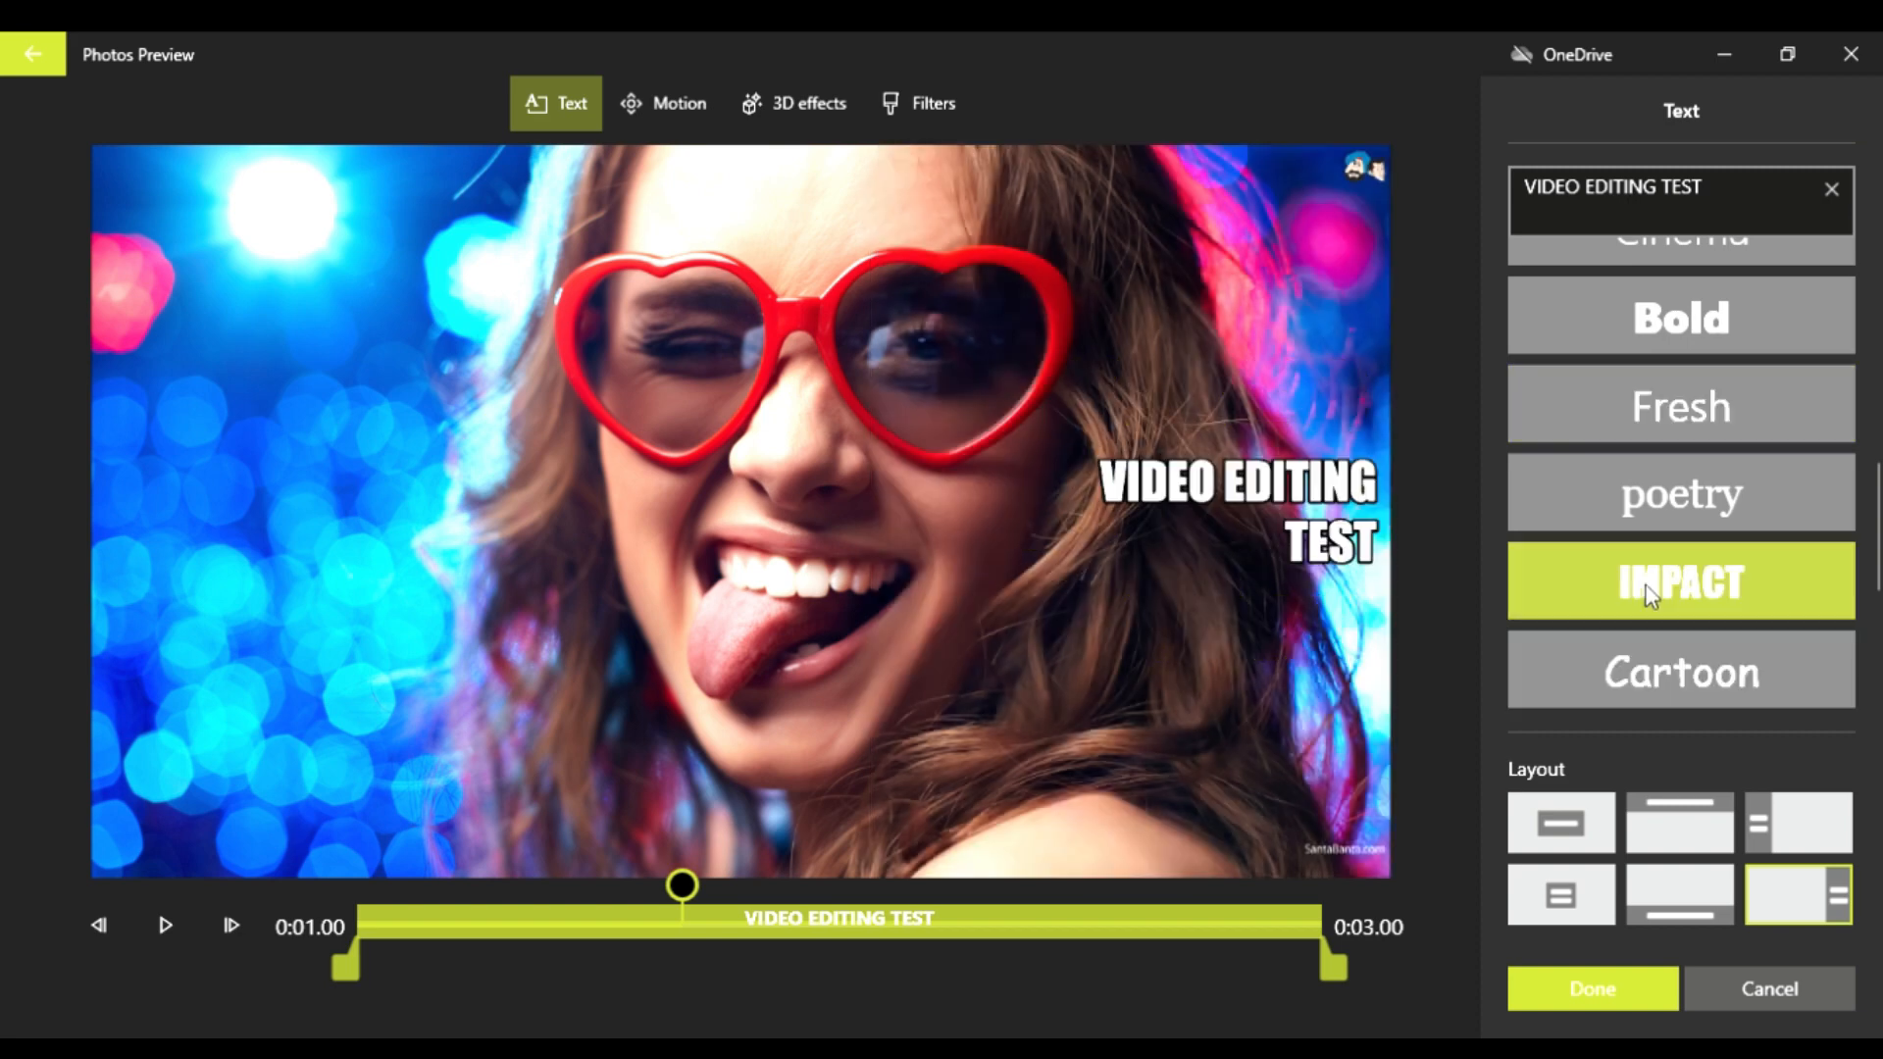
left_click(1658, 663)
Step: Try the different layouts for the photo's text and apply the one that places it along the photo's bottom edge
left_click(1579, 828)
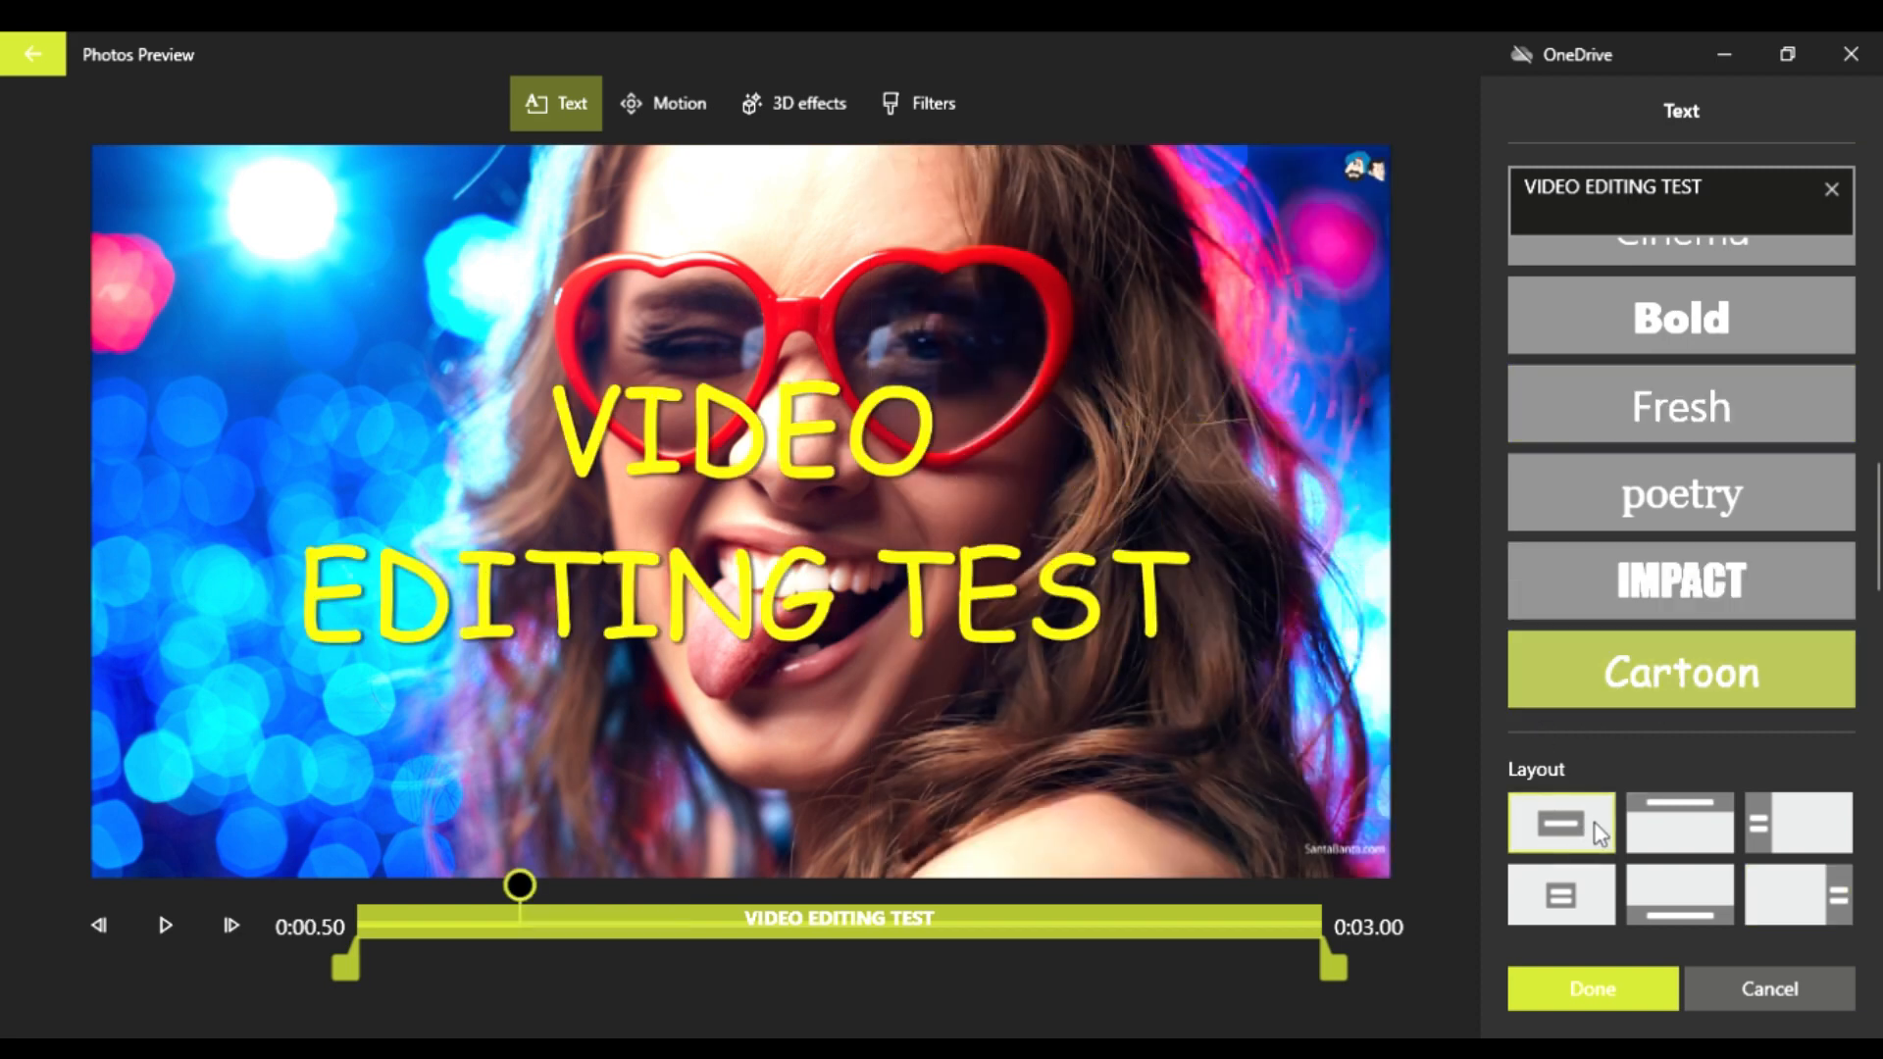
left_click(1695, 820)
left_click(1799, 838)
left_click(1754, 907)
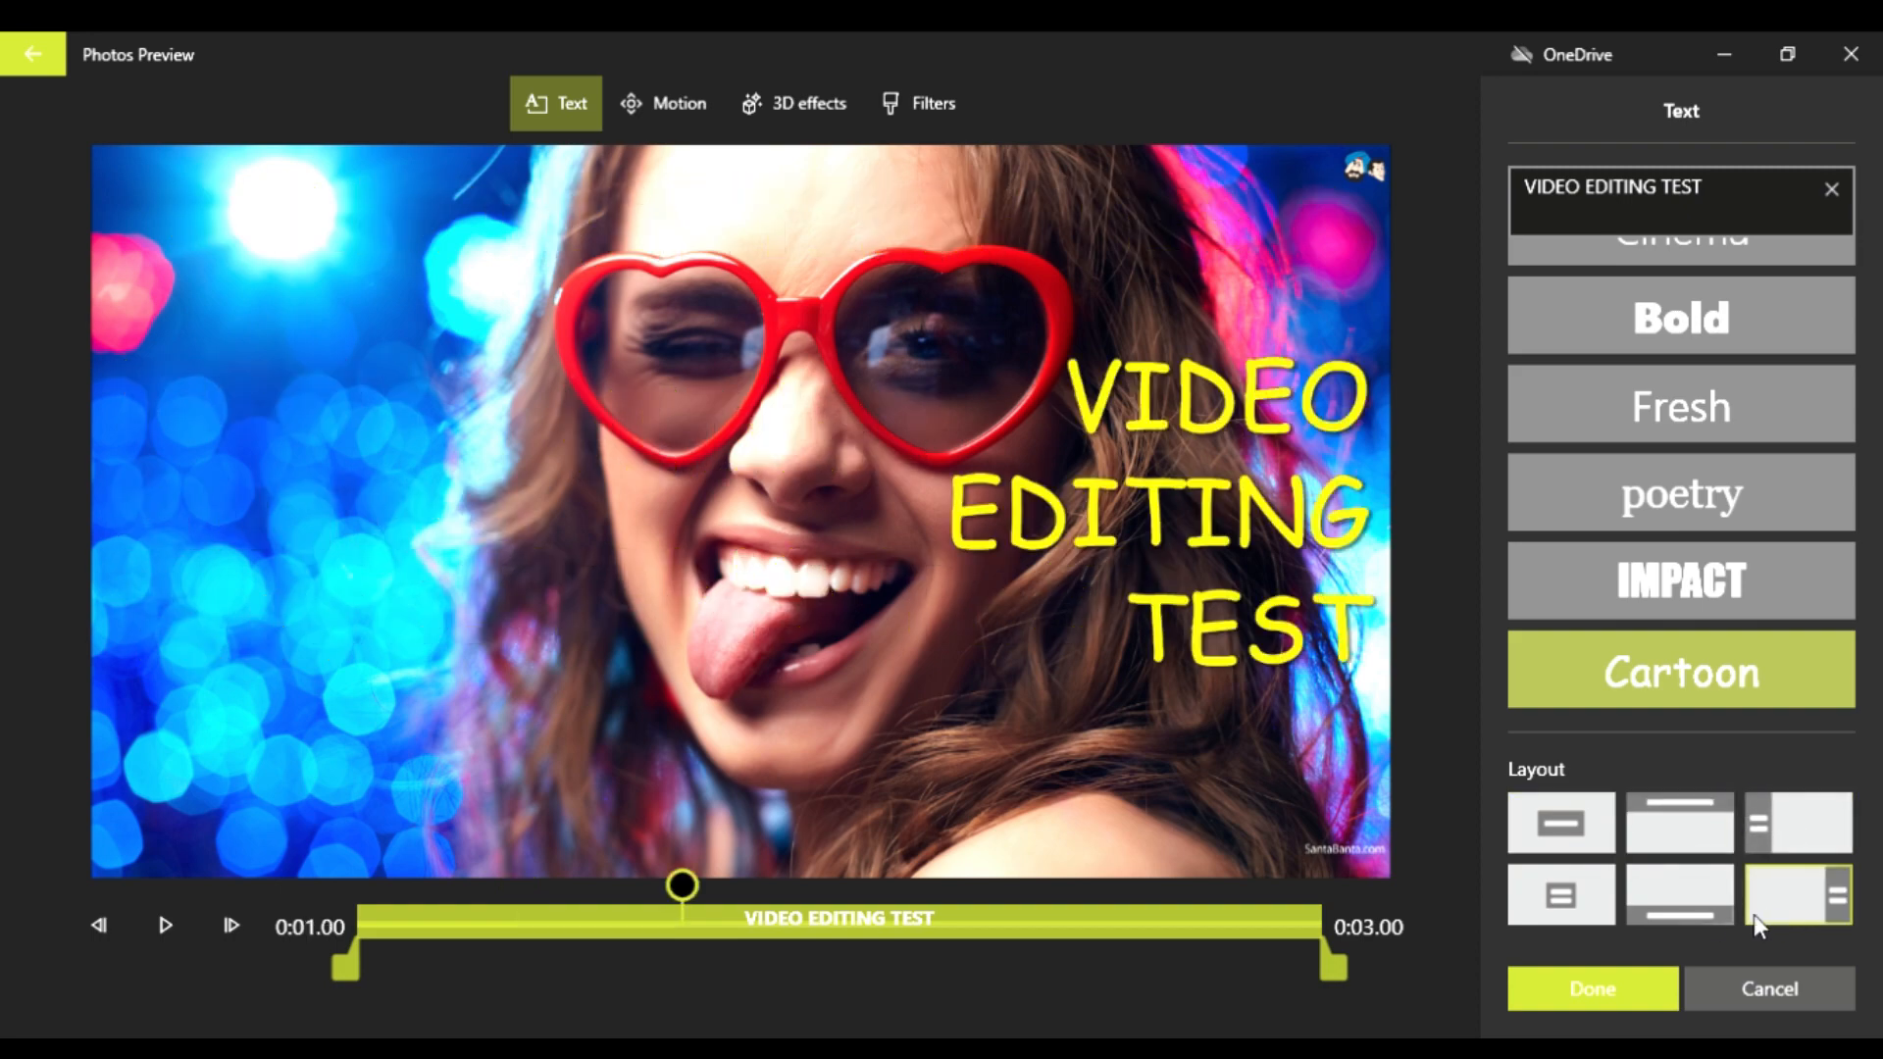
left_click(1652, 907)
left_click(1573, 913)
left_click(1706, 892)
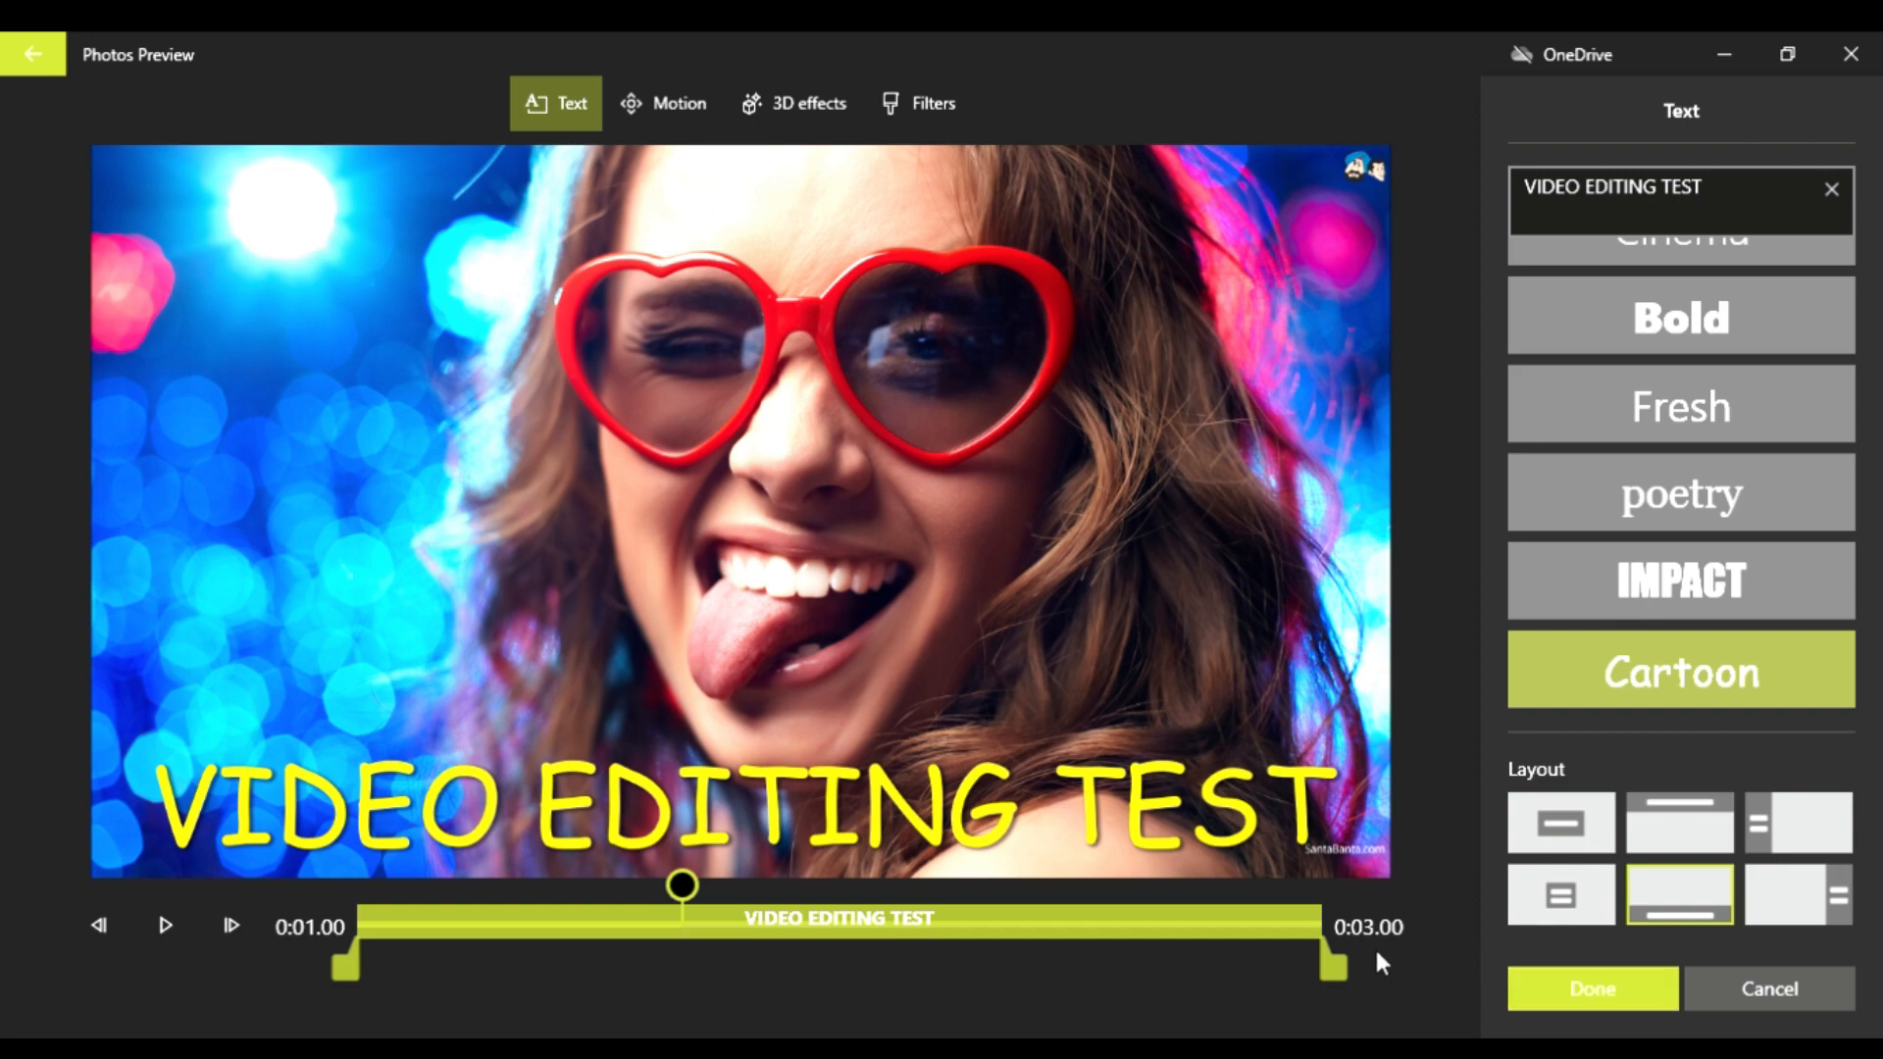
left_click(1585, 983)
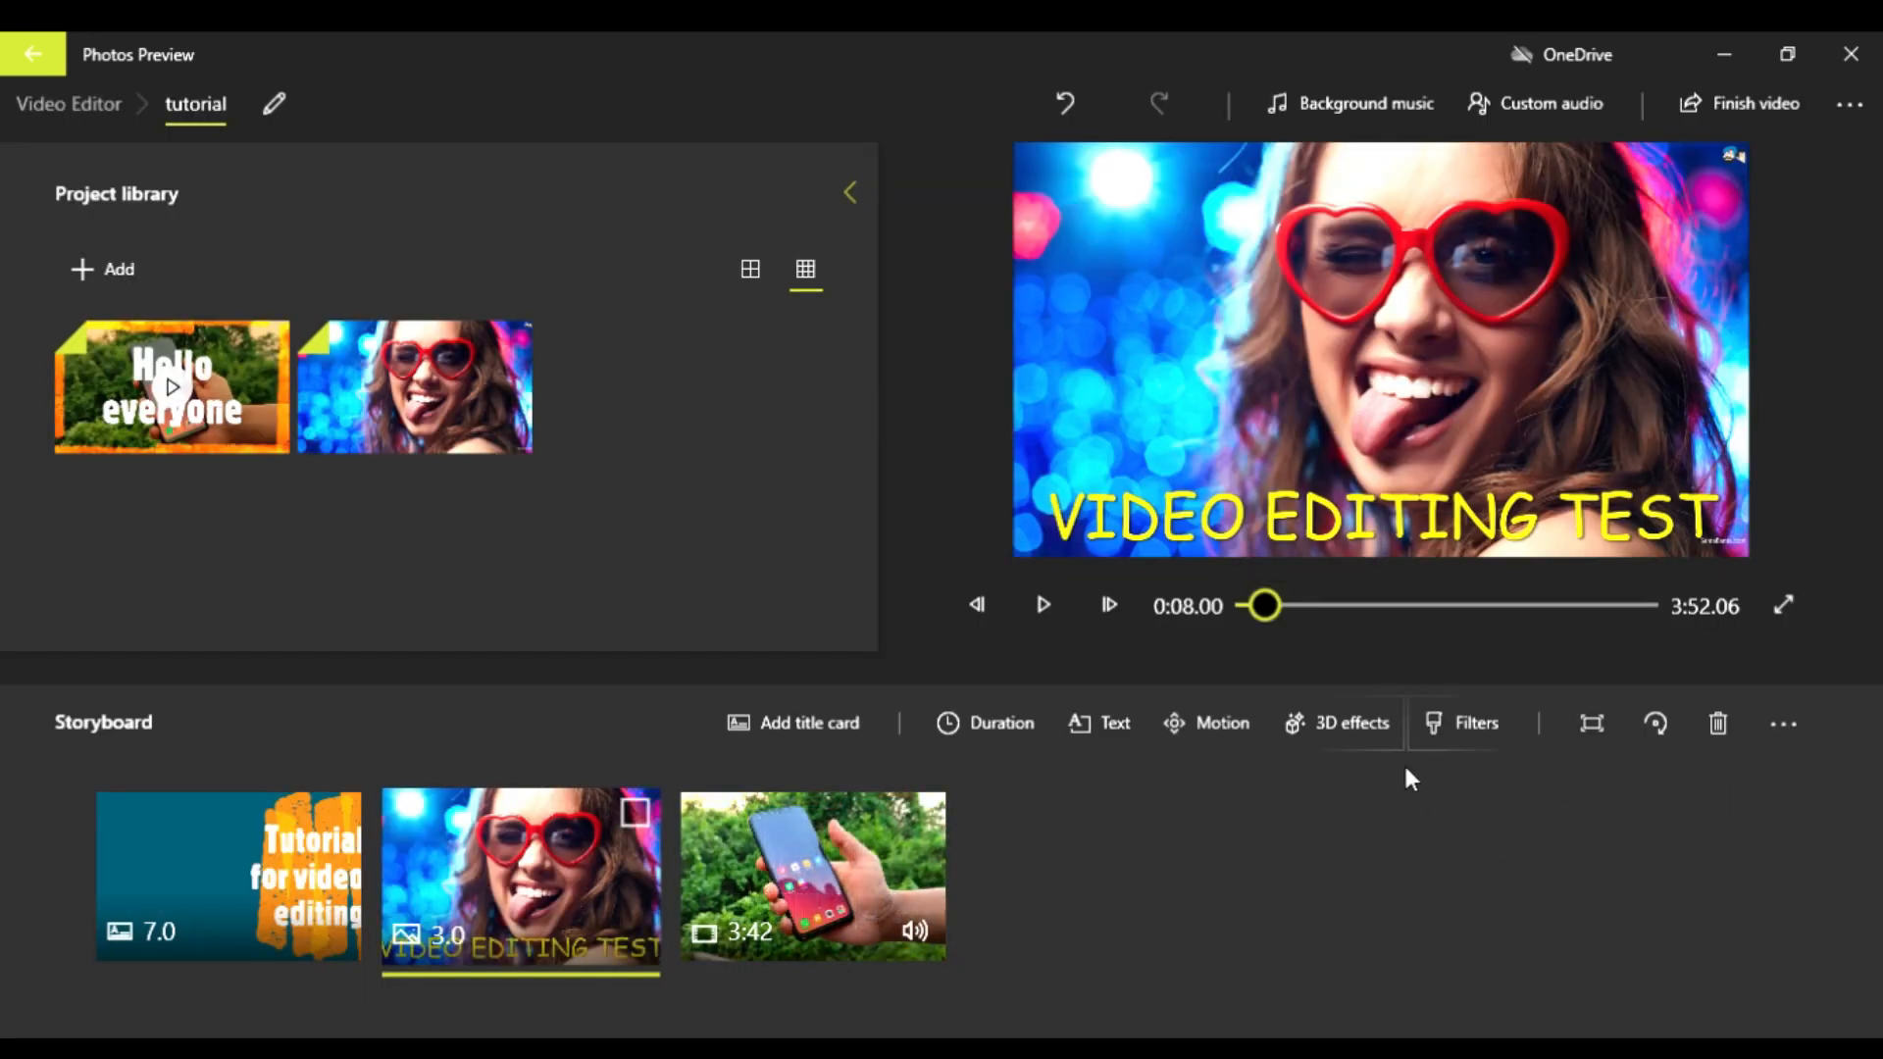
Step: Set the duration of the photo in the storyboard to 5 seconds
left_click(994, 732)
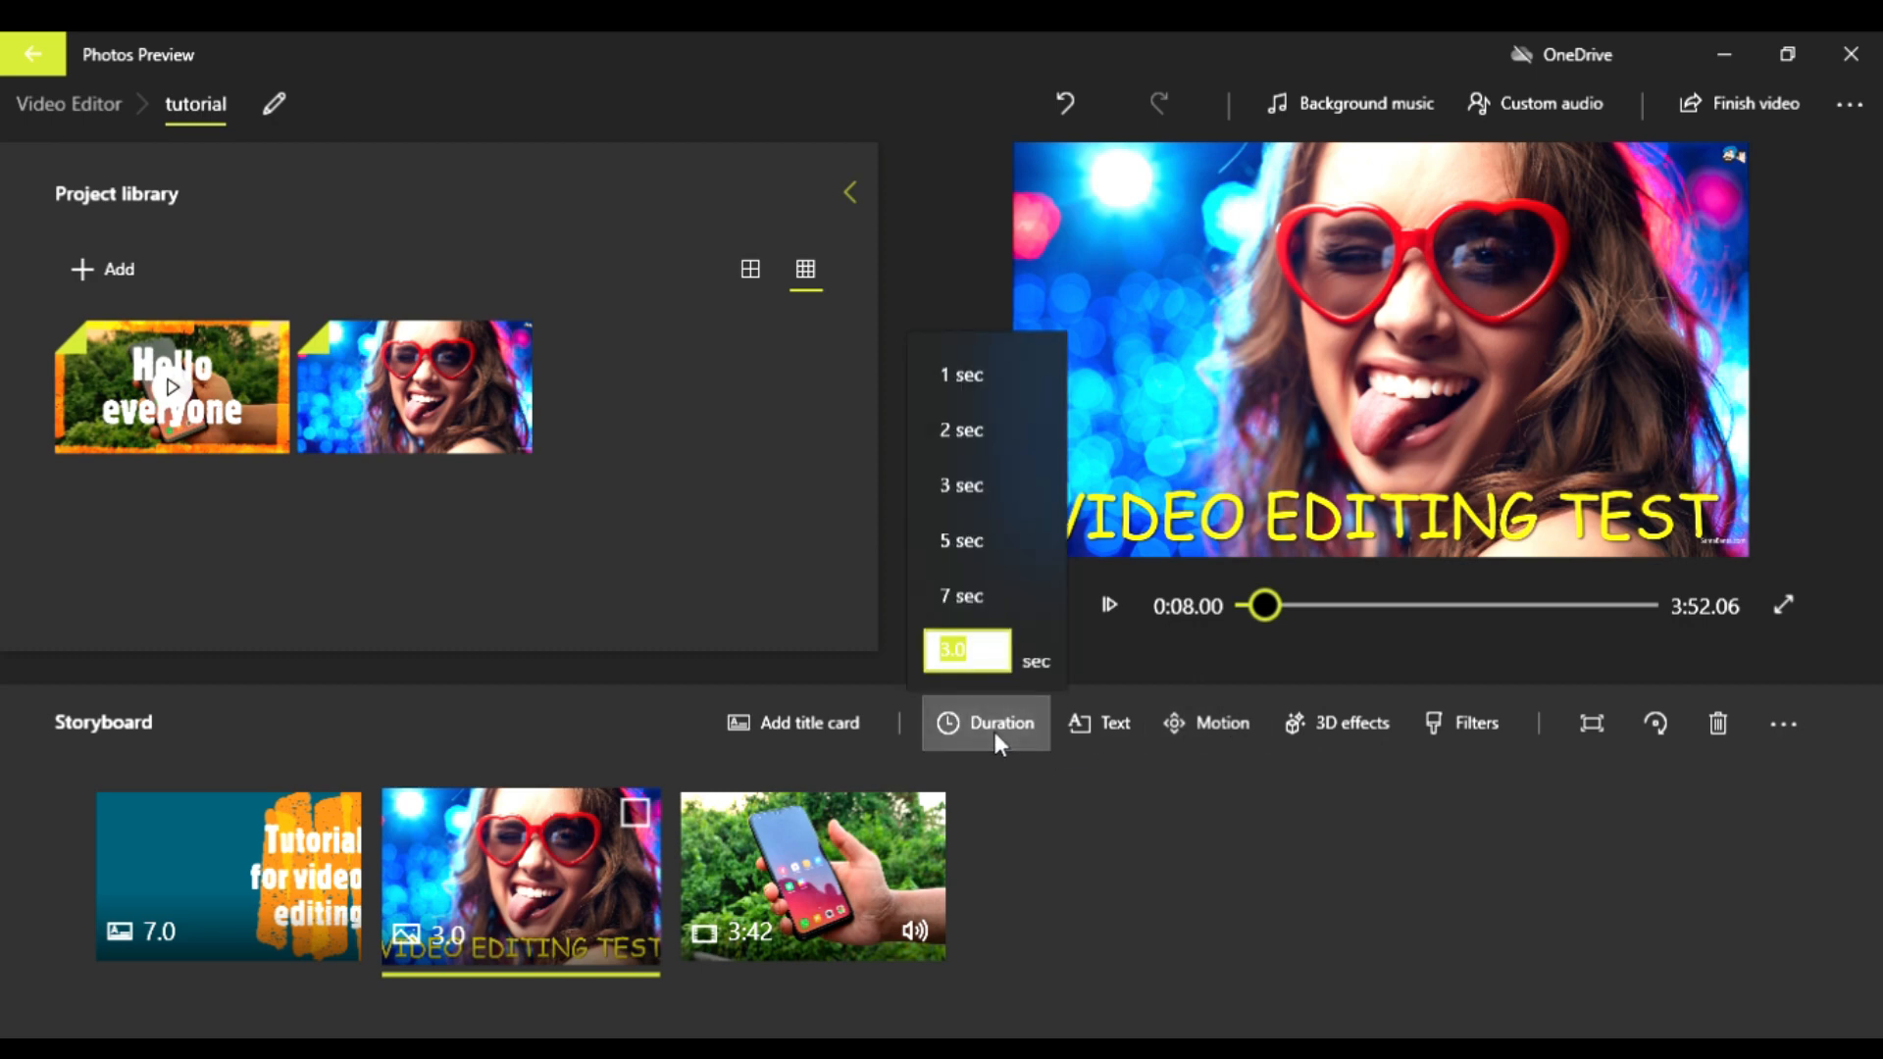
left_click(167, 874)
left_click(304, 910)
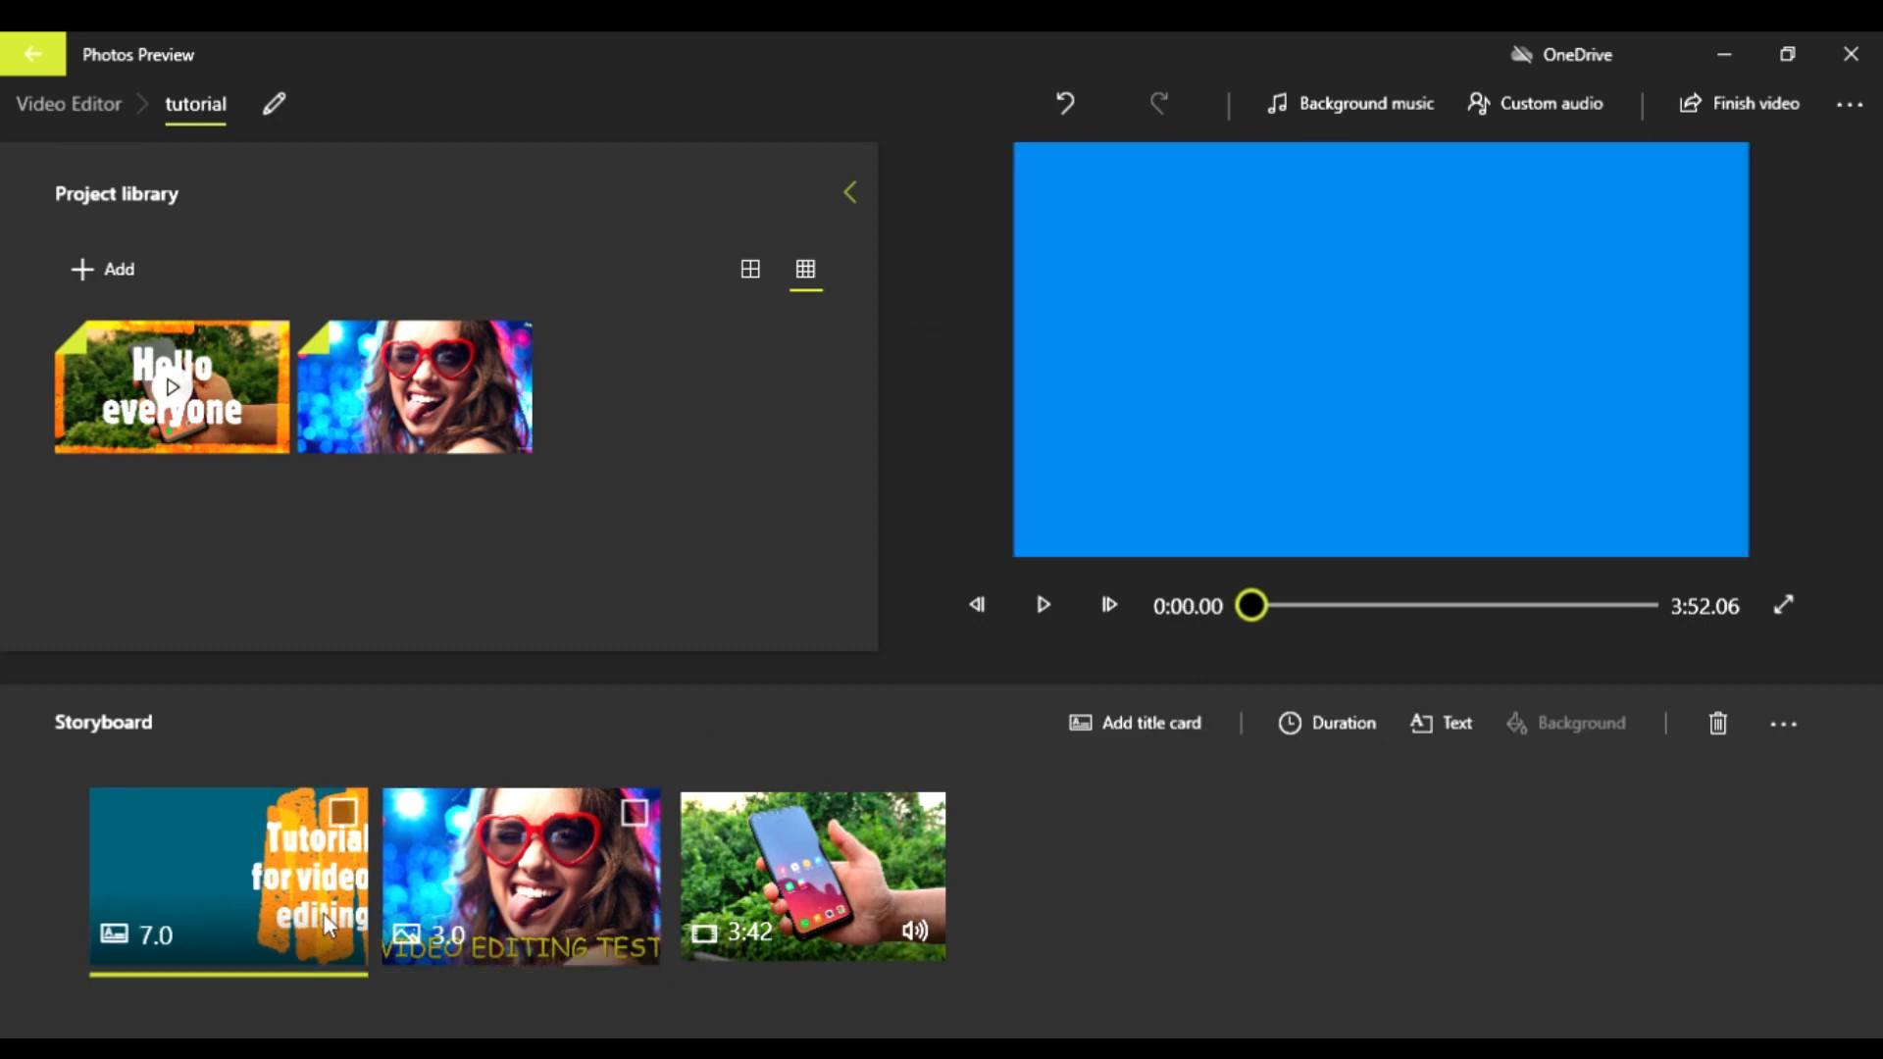
left_click(529, 898)
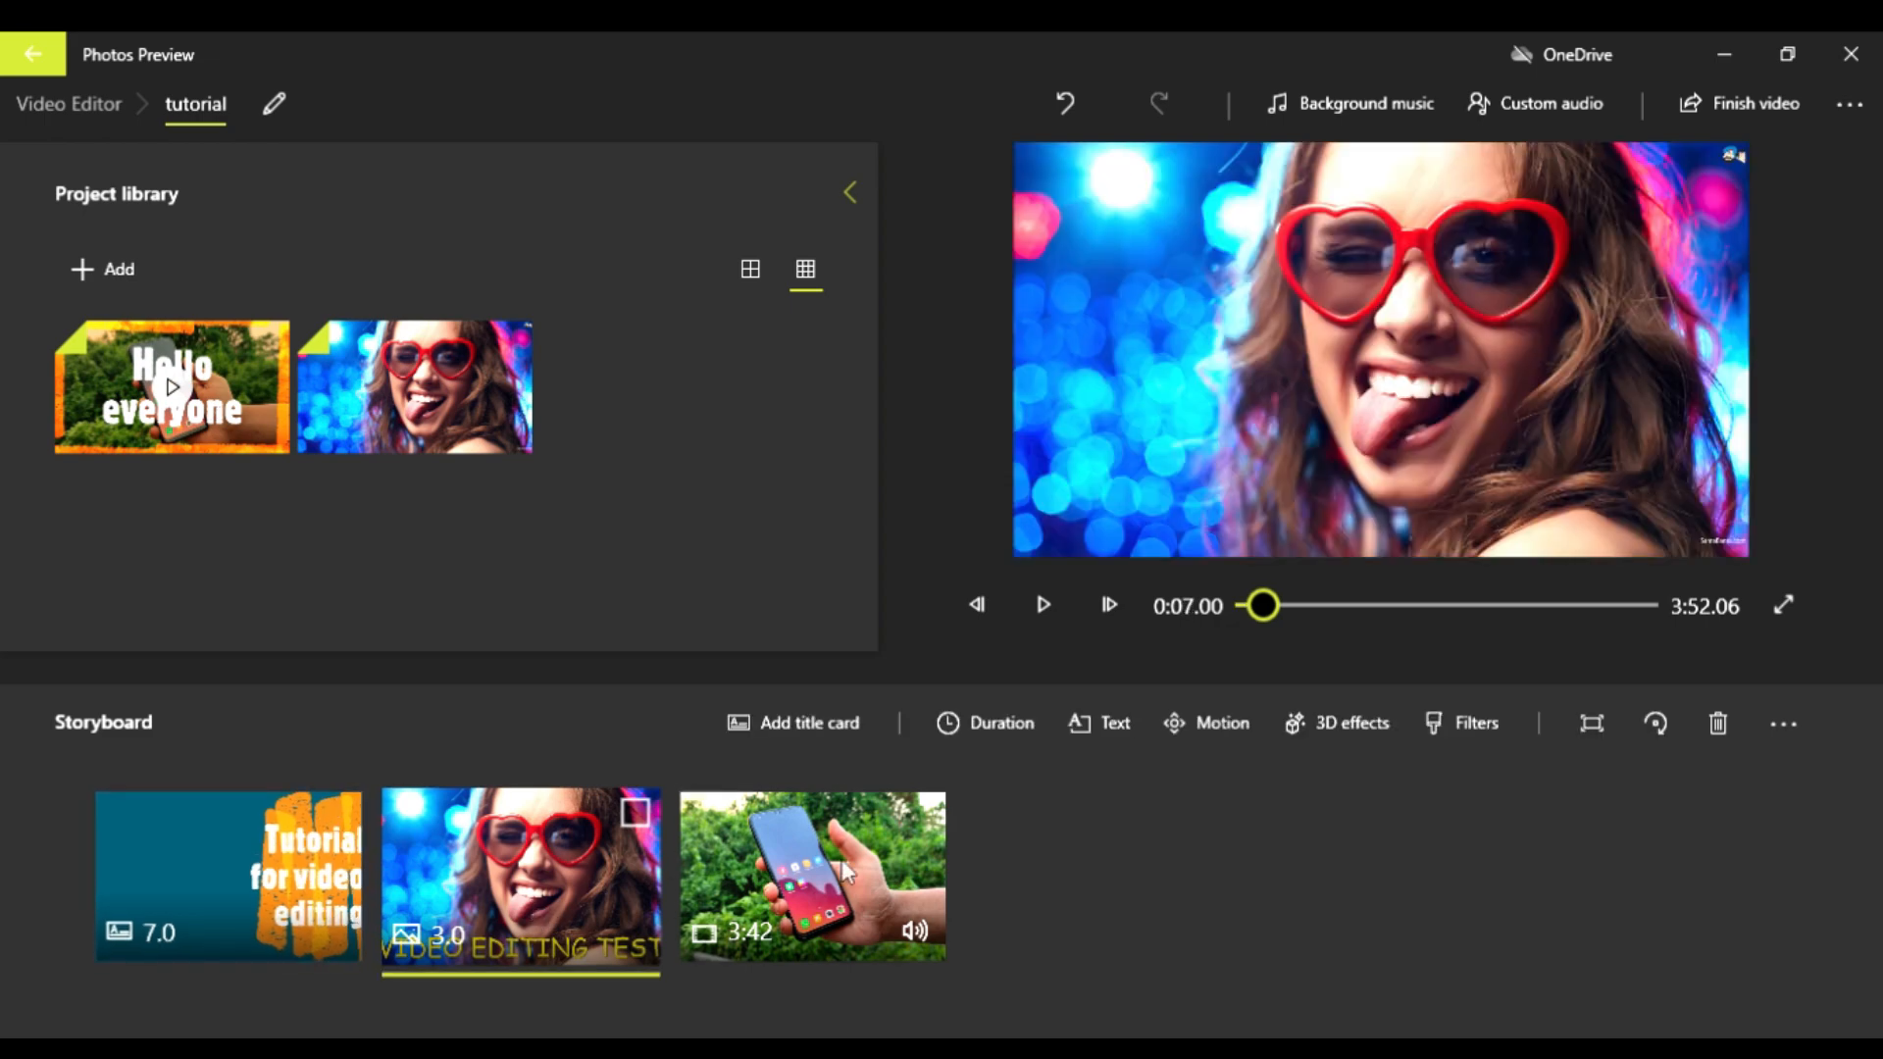
left_click(1020, 728)
left_click(968, 539)
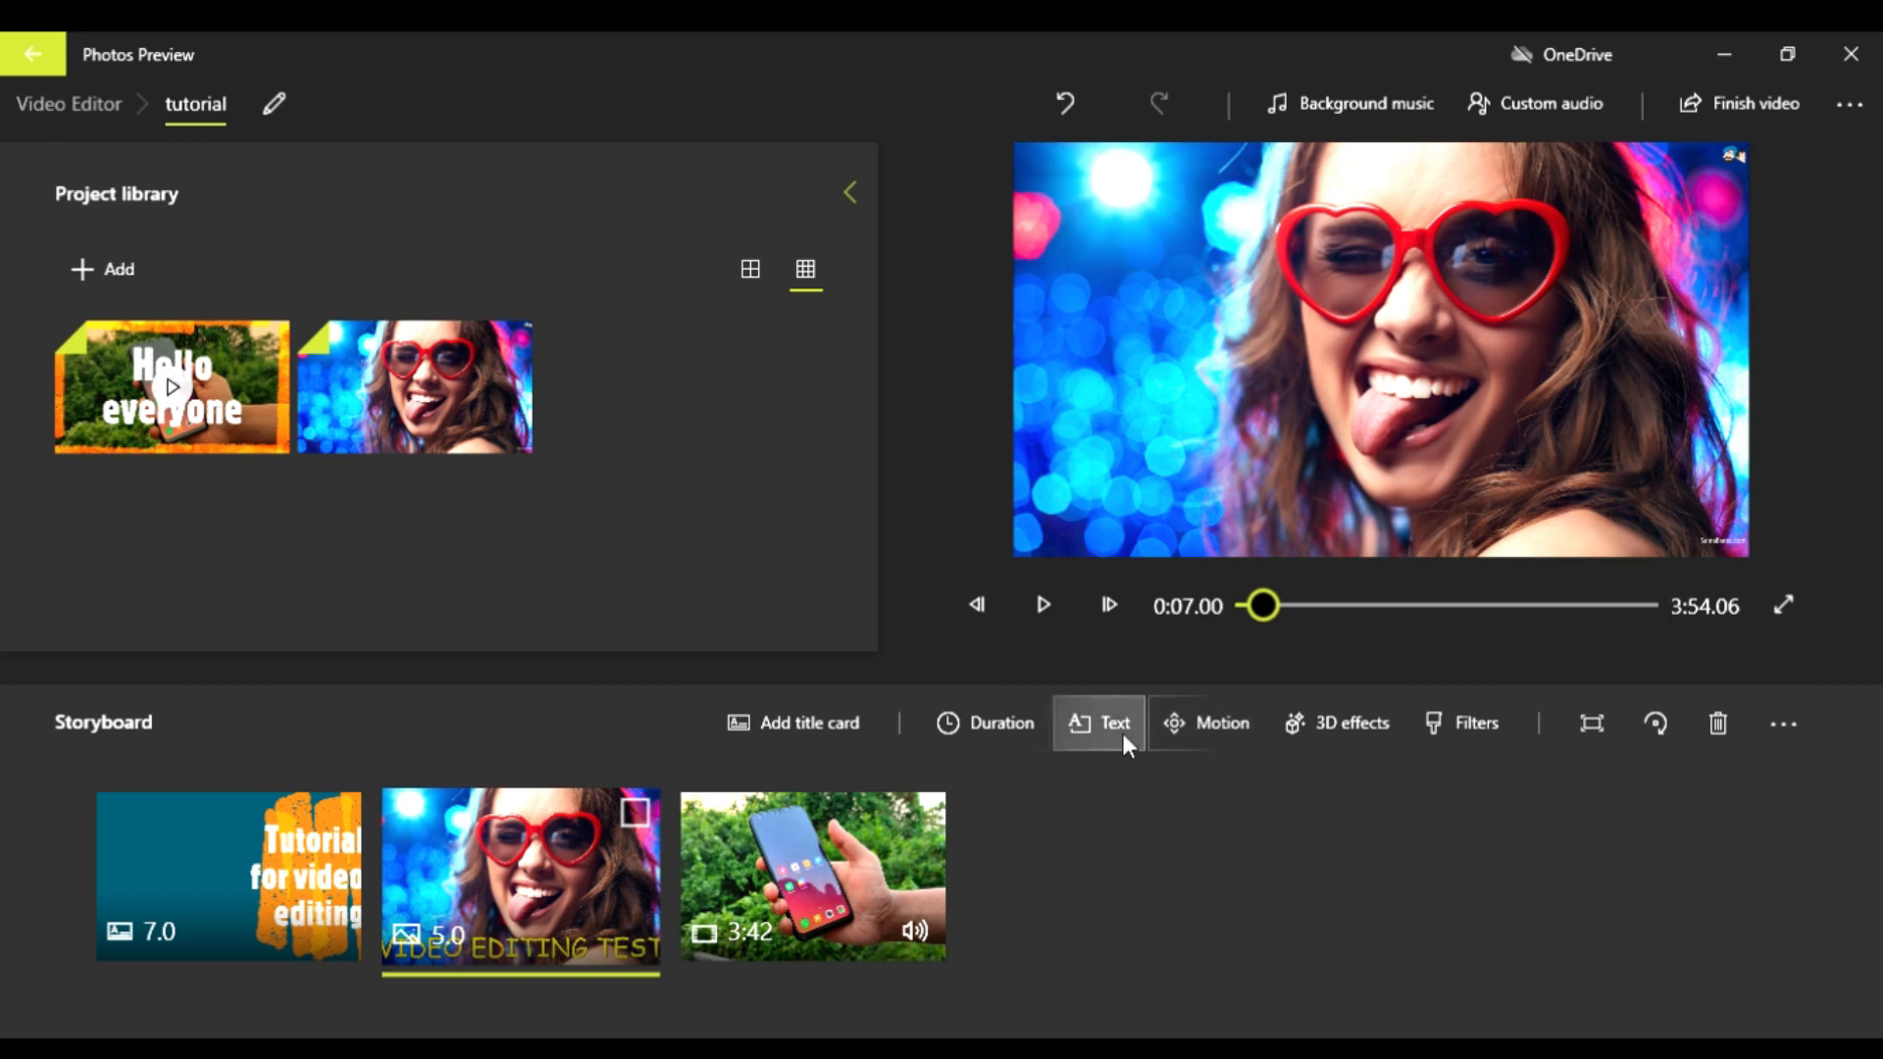
Step: Extend the "VIDEO EDITING TEST" text to span the photo's full 5 seconds and apply the change
left_click(1079, 736)
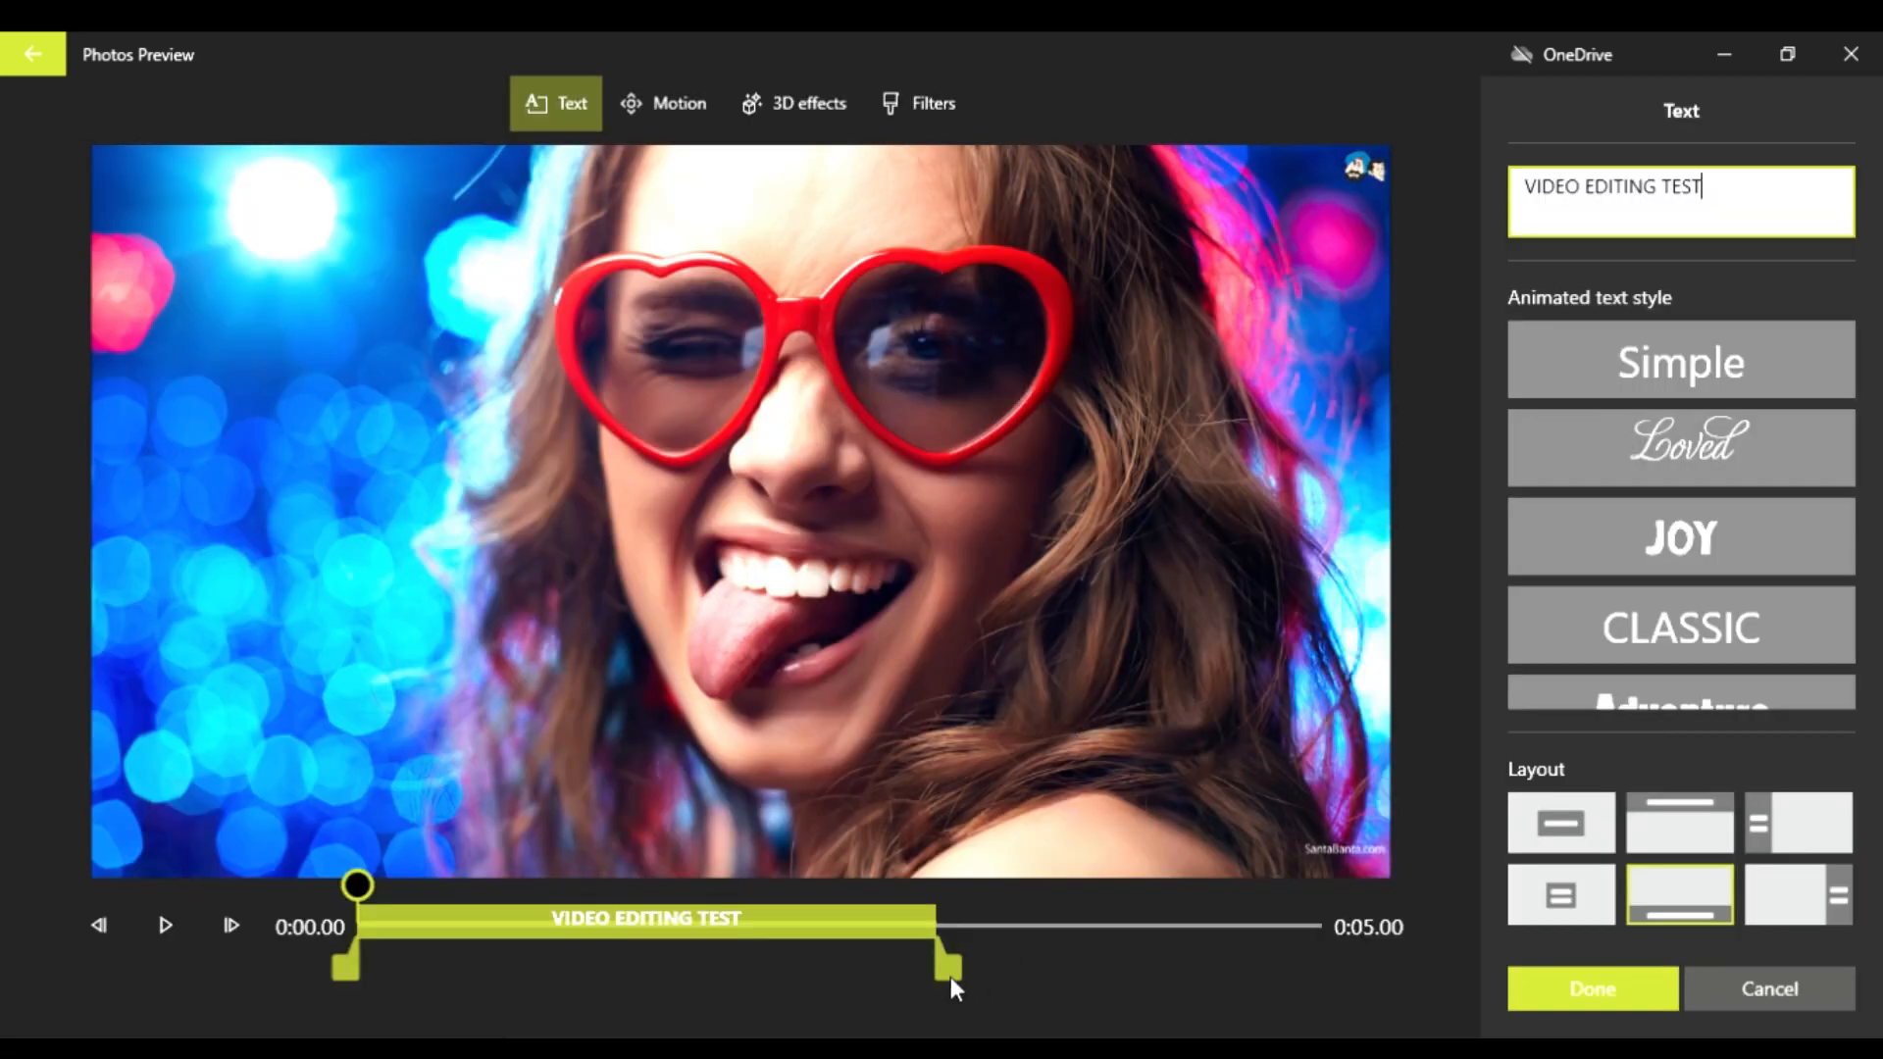
left_click_drag(950, 977, 1358, 956)
left_click(1563, 1001)
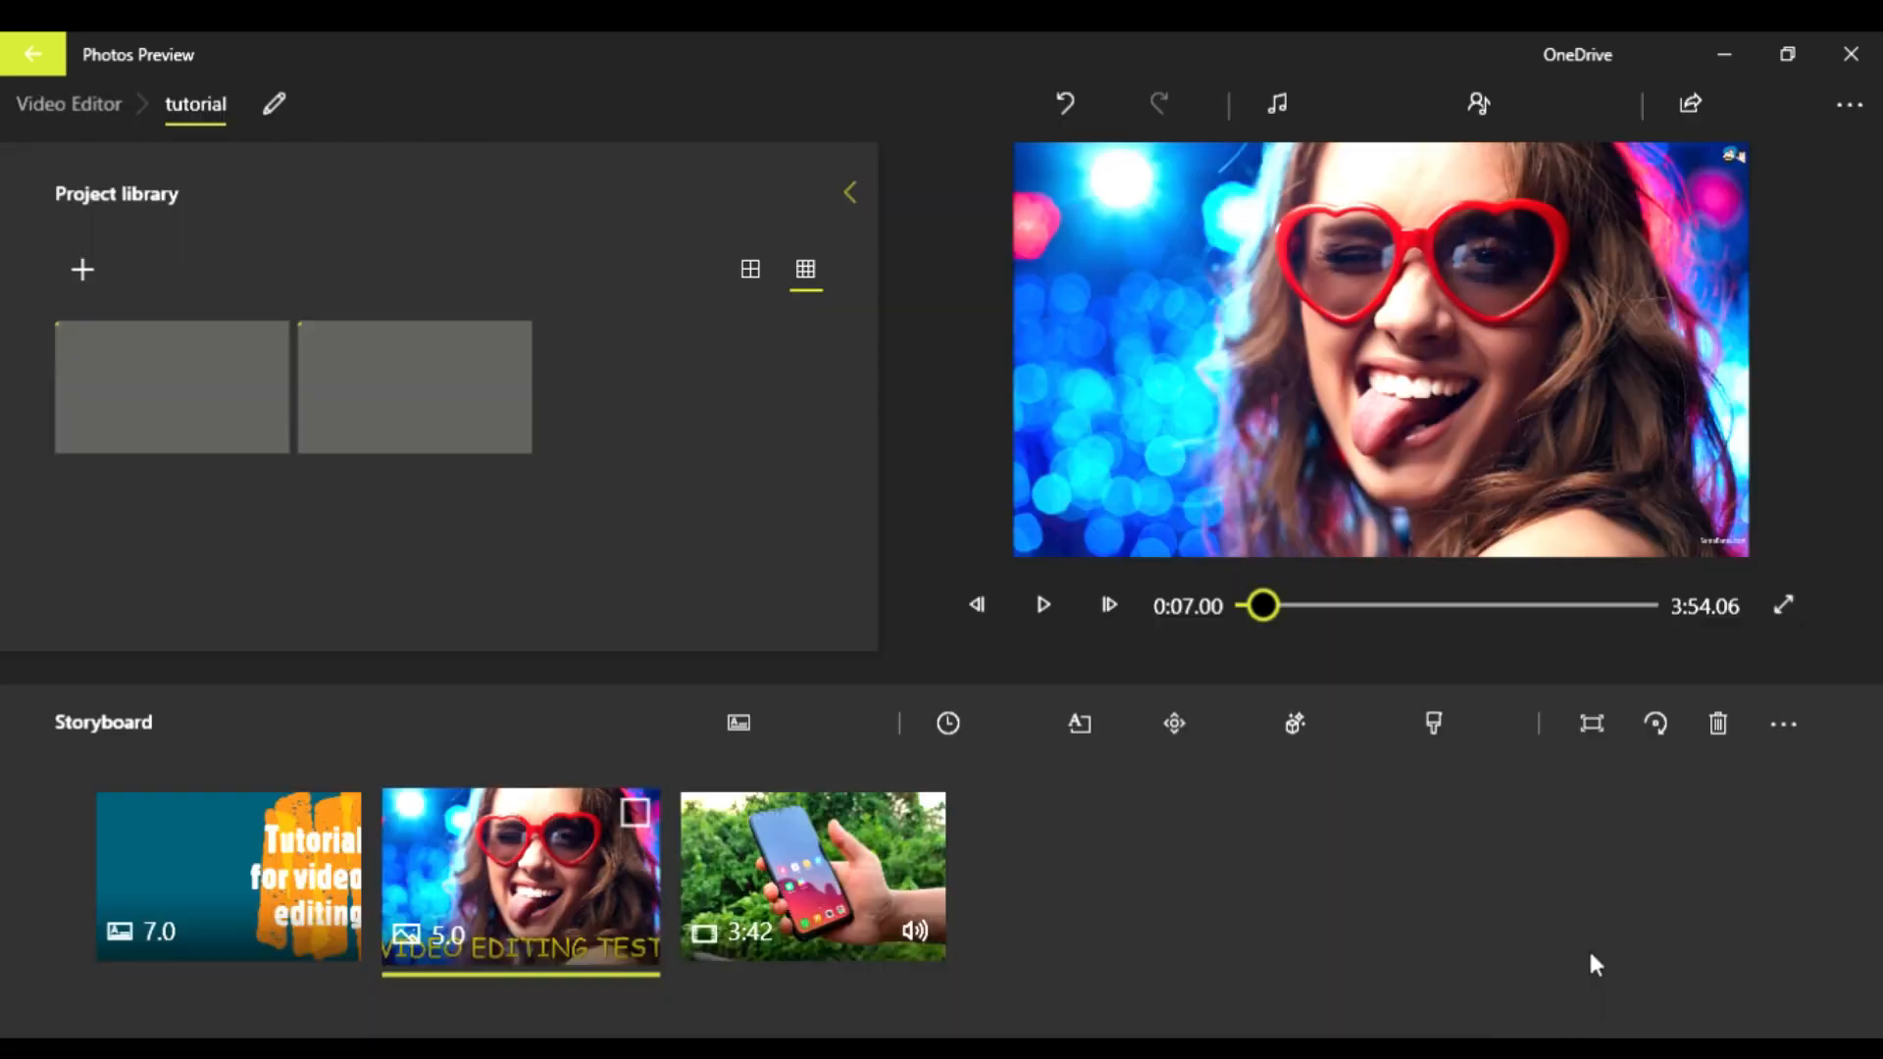
Step: Play the project from the title card through the photo into the clip, and pause the playback
left_click(149, 808)
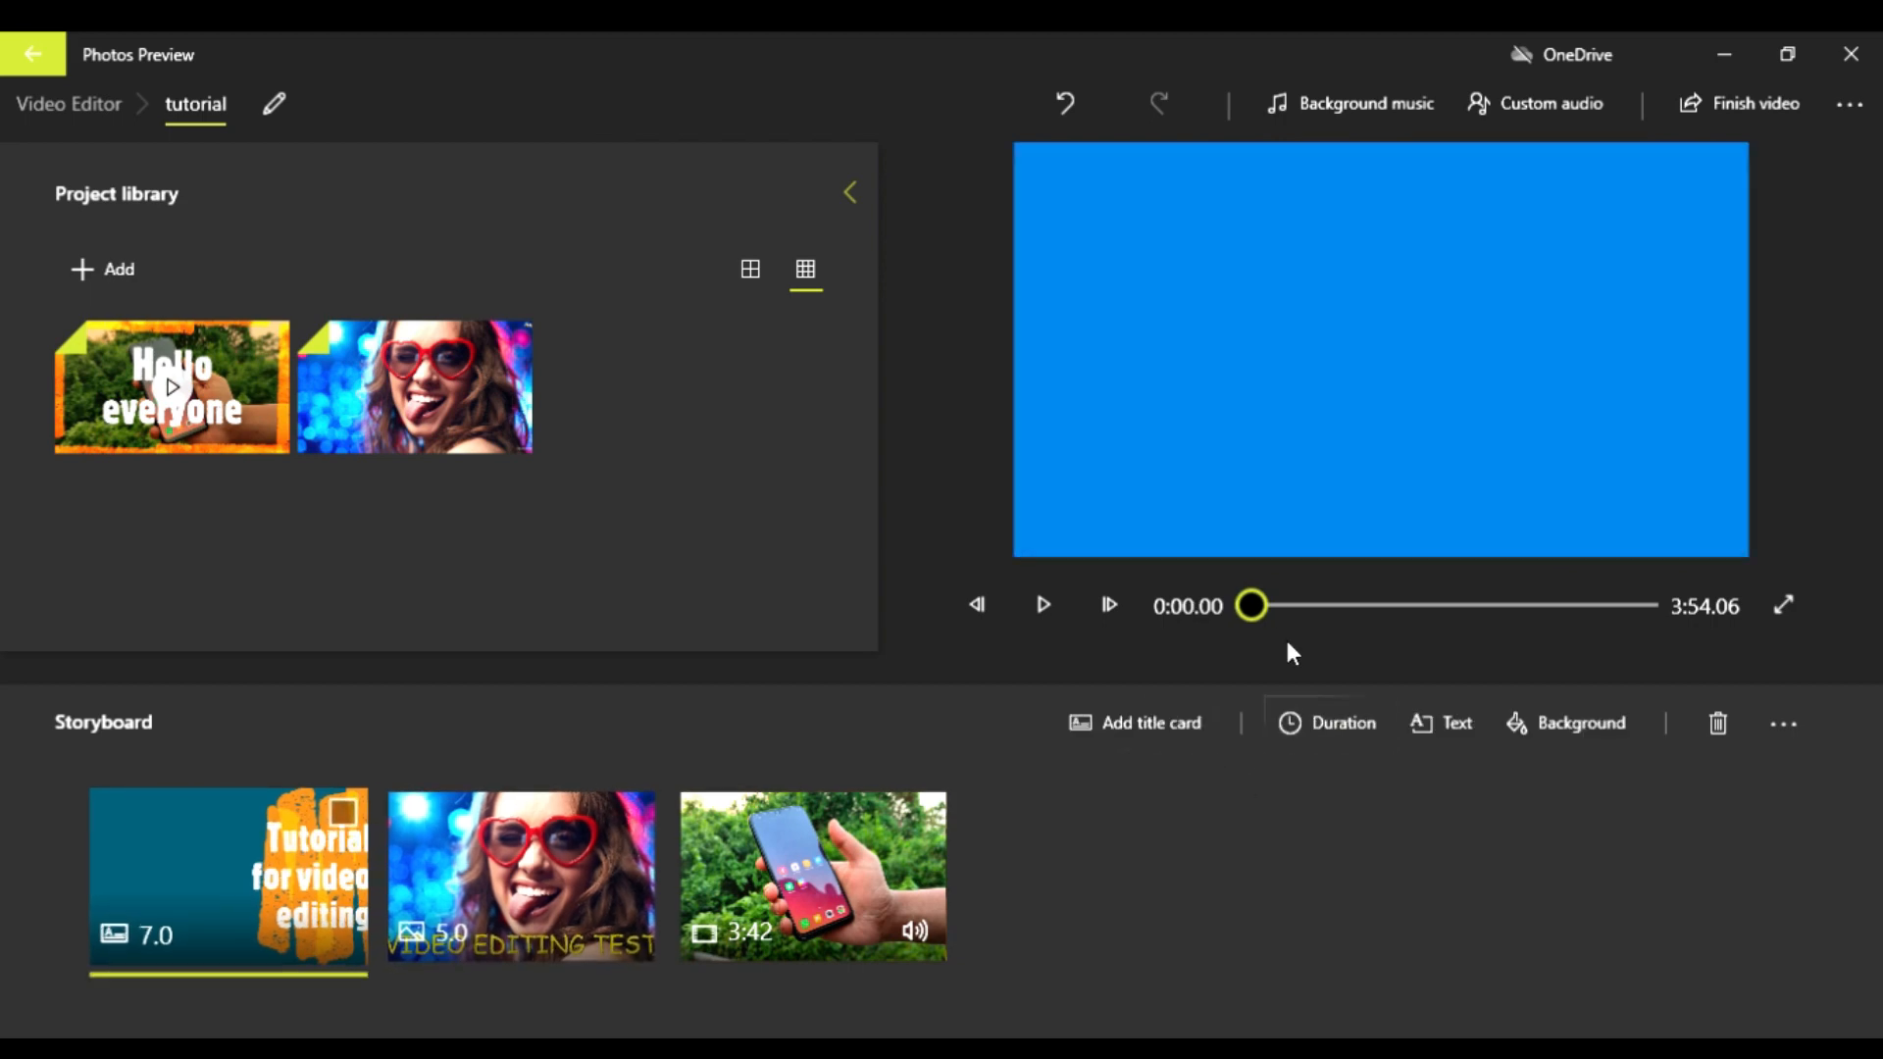
key("space")
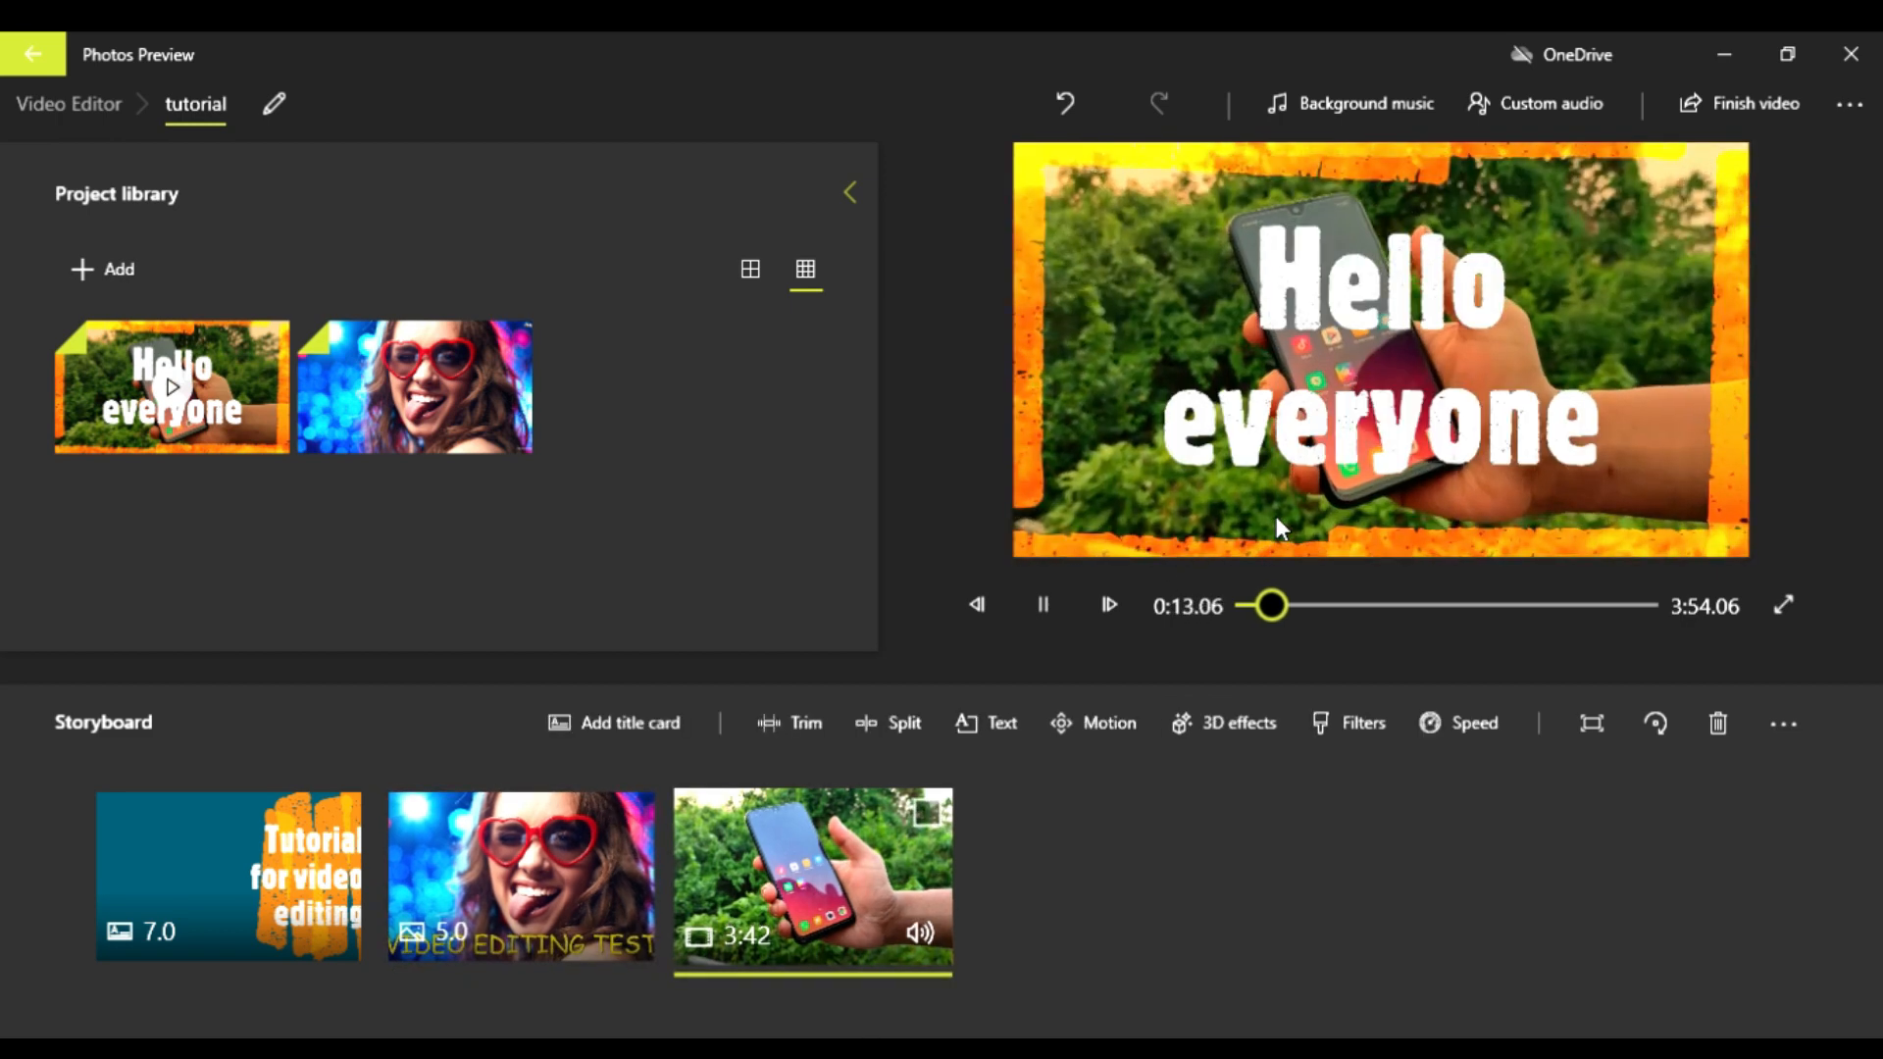
left_click(1067, 606)
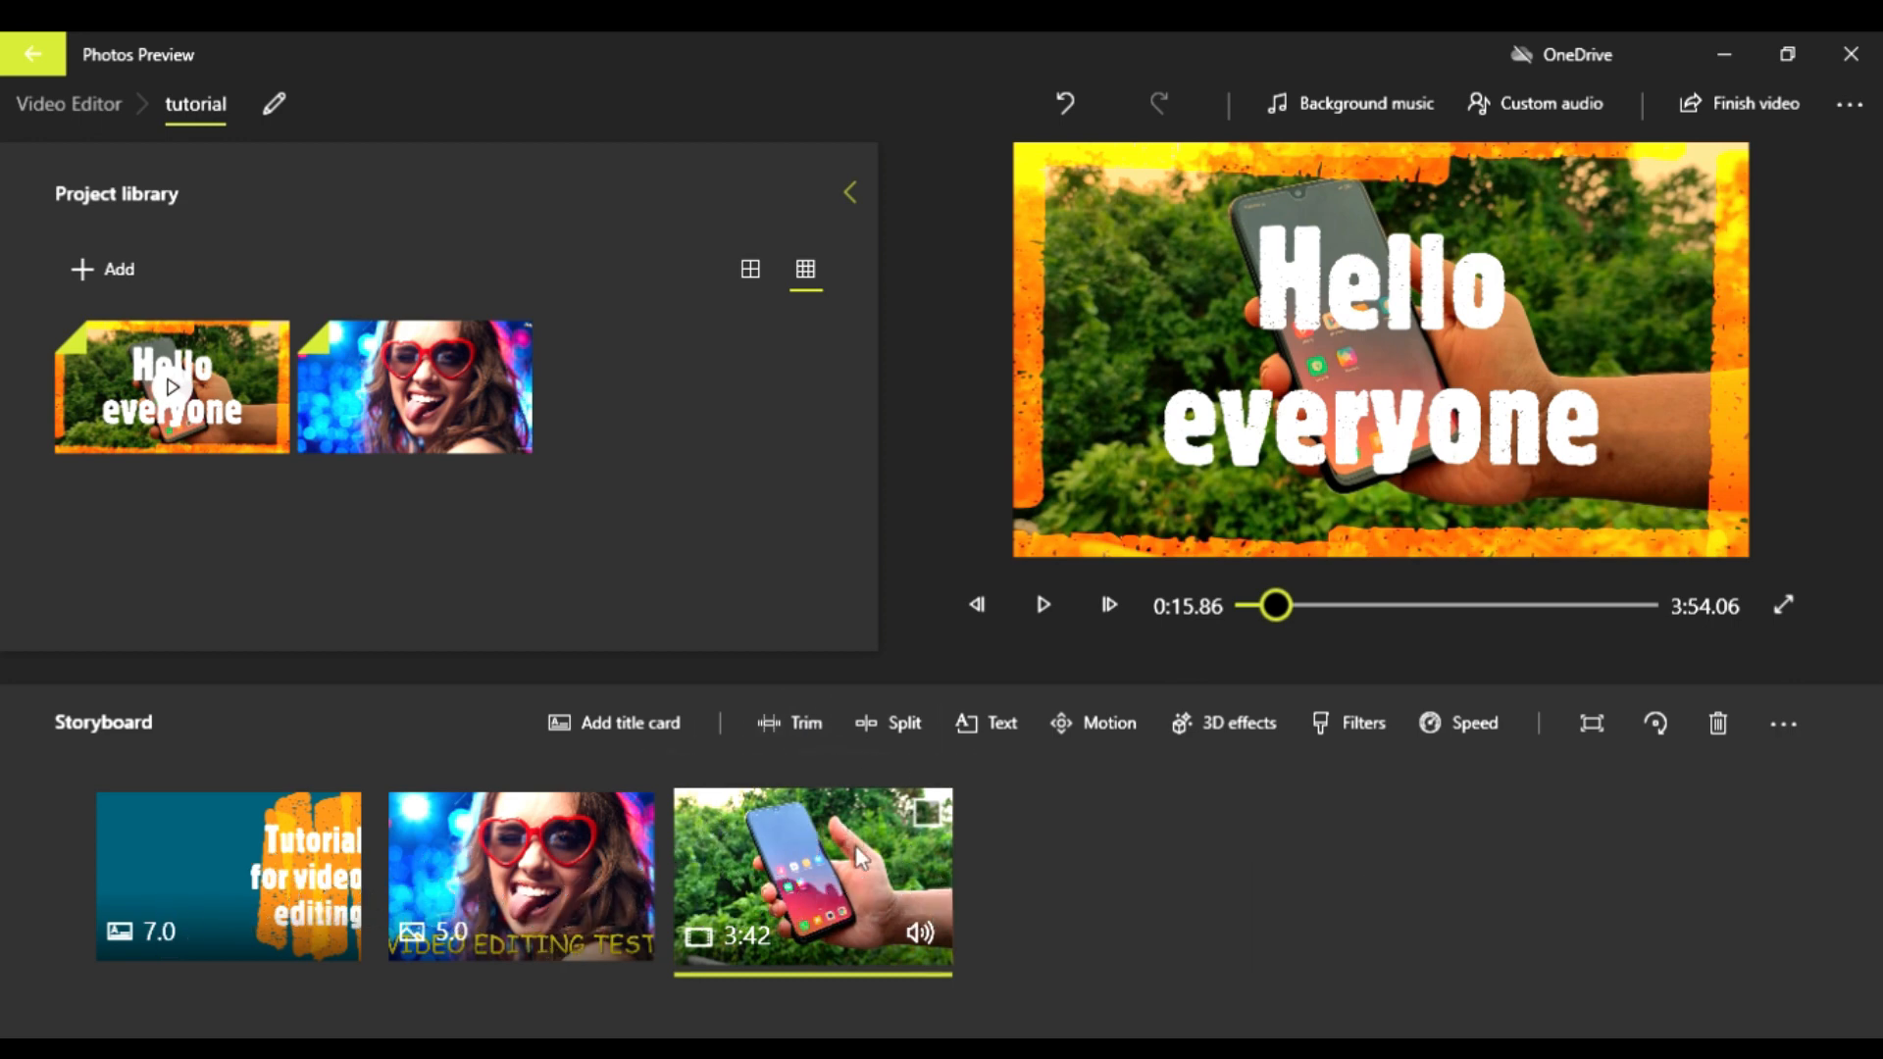
Step: Trim the end of the phone clip to leave a clip length of about 1:30.86
left_click(797, 718)
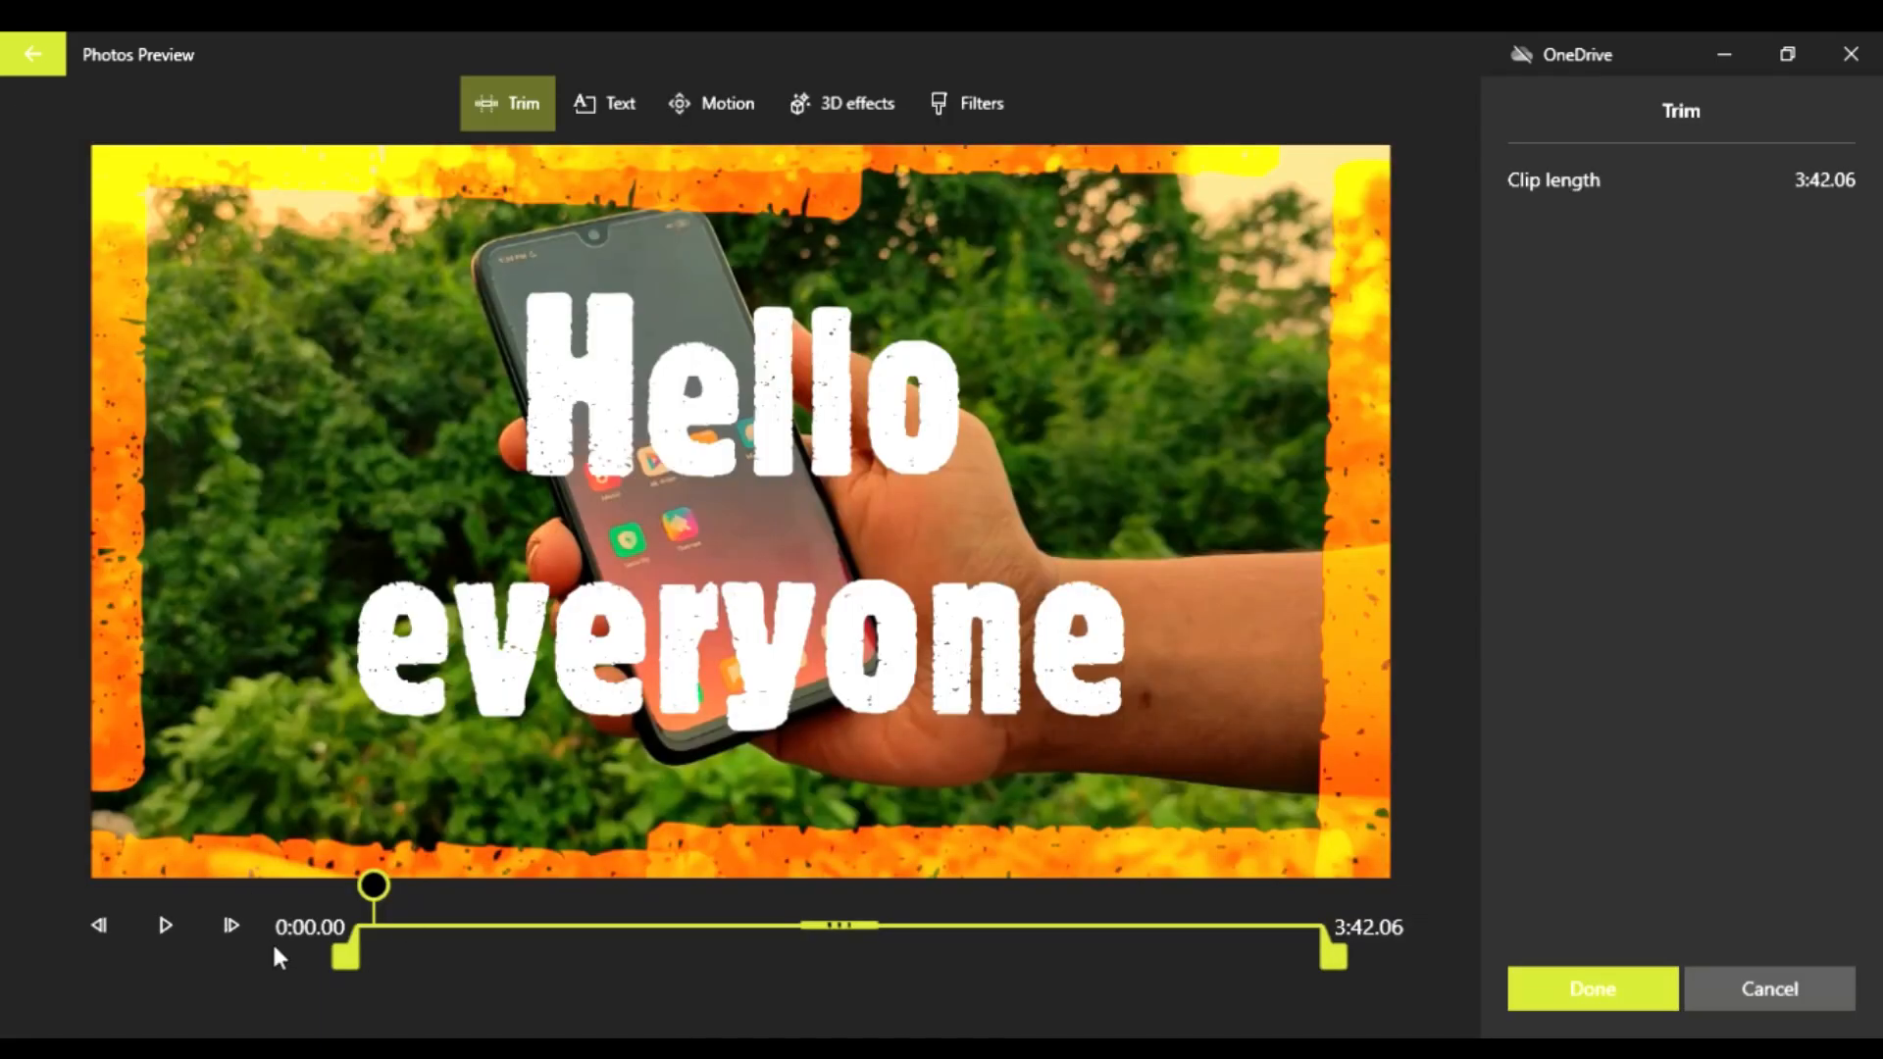
left_click_drag(343, 953, 320, 954)
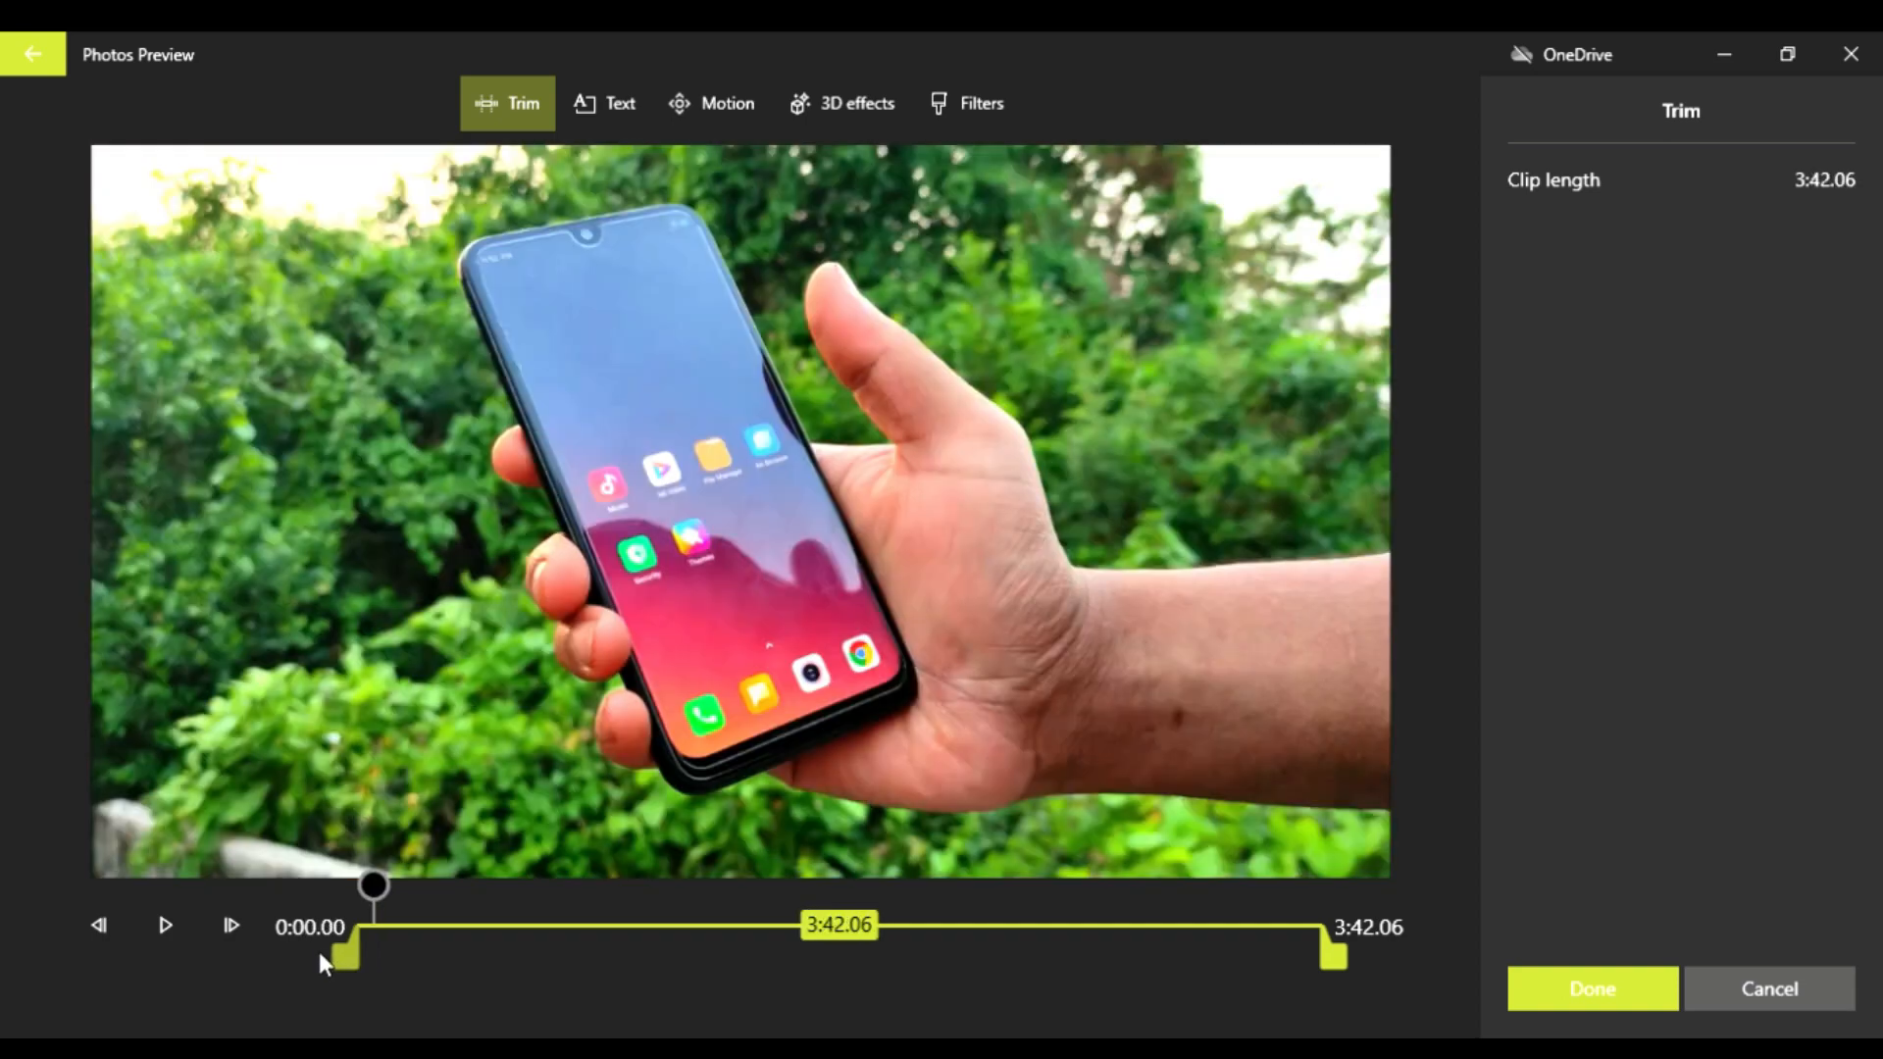
left_click_drag(1346, 965, 771, 953)
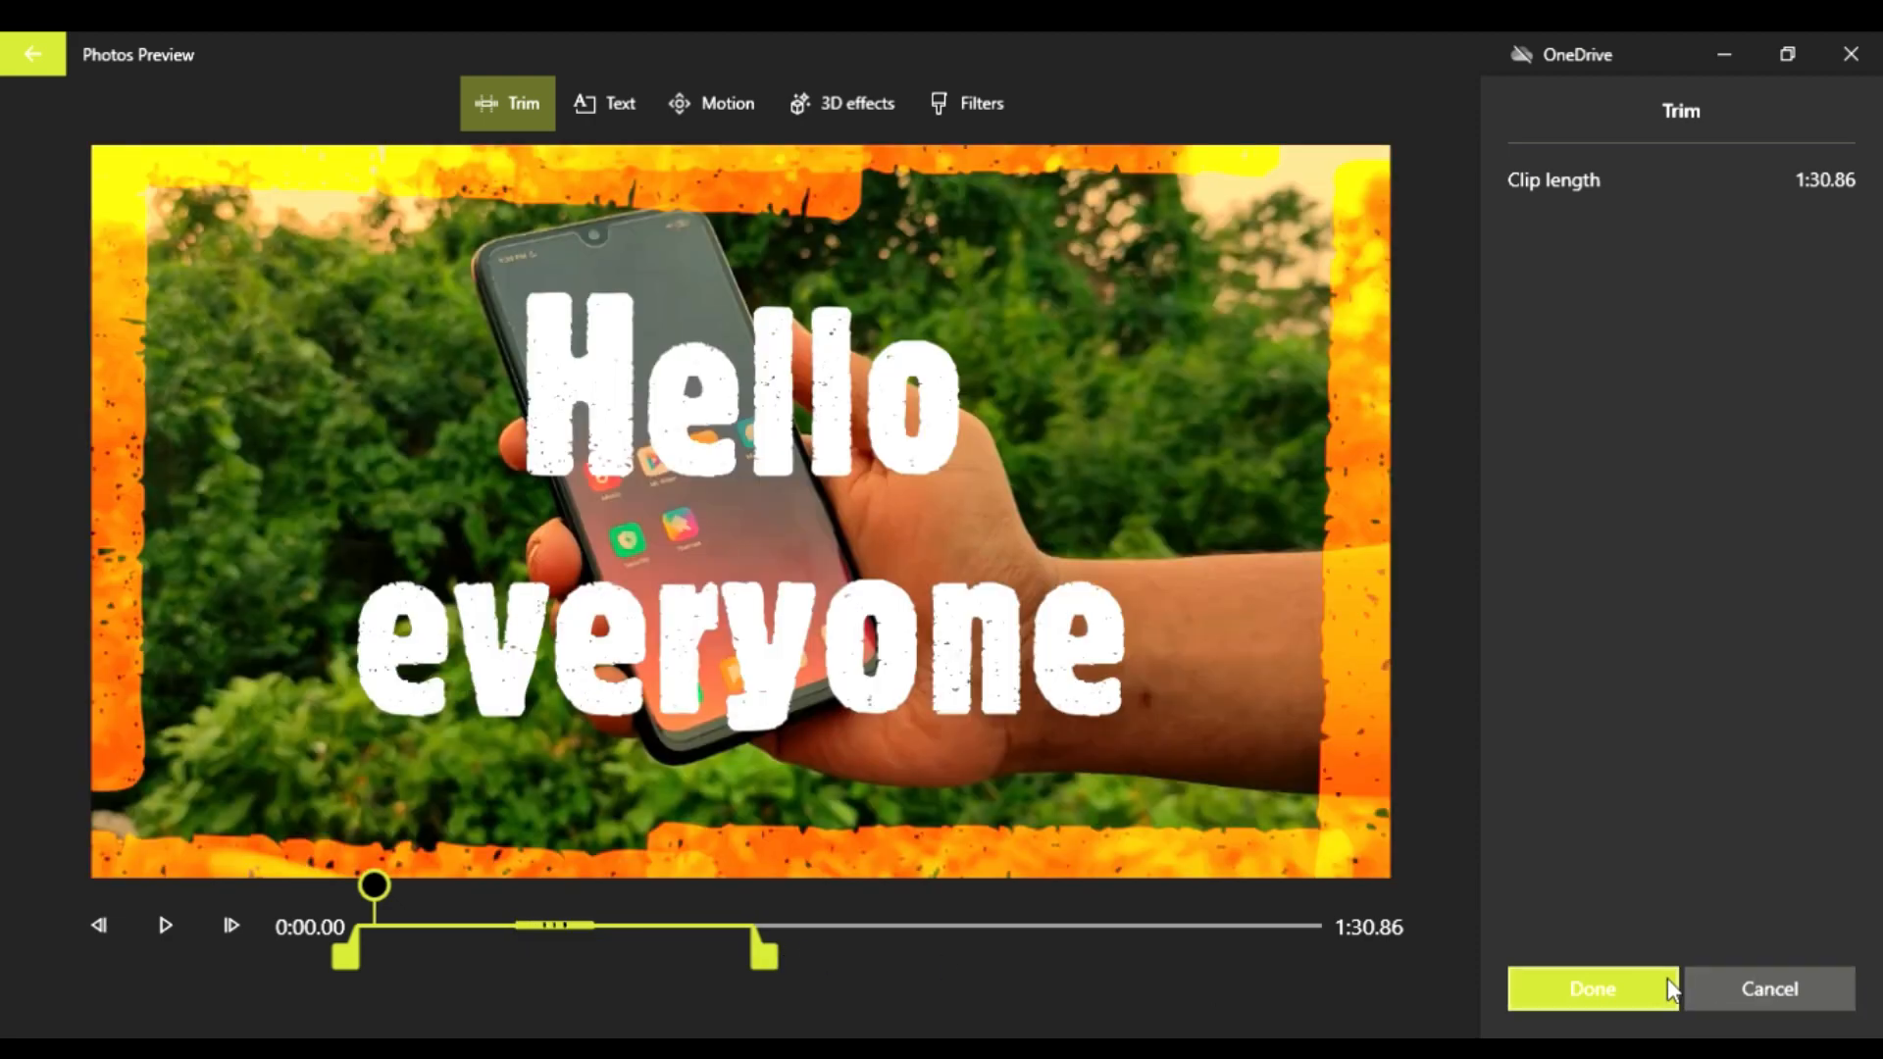
left_click(1633, 979)
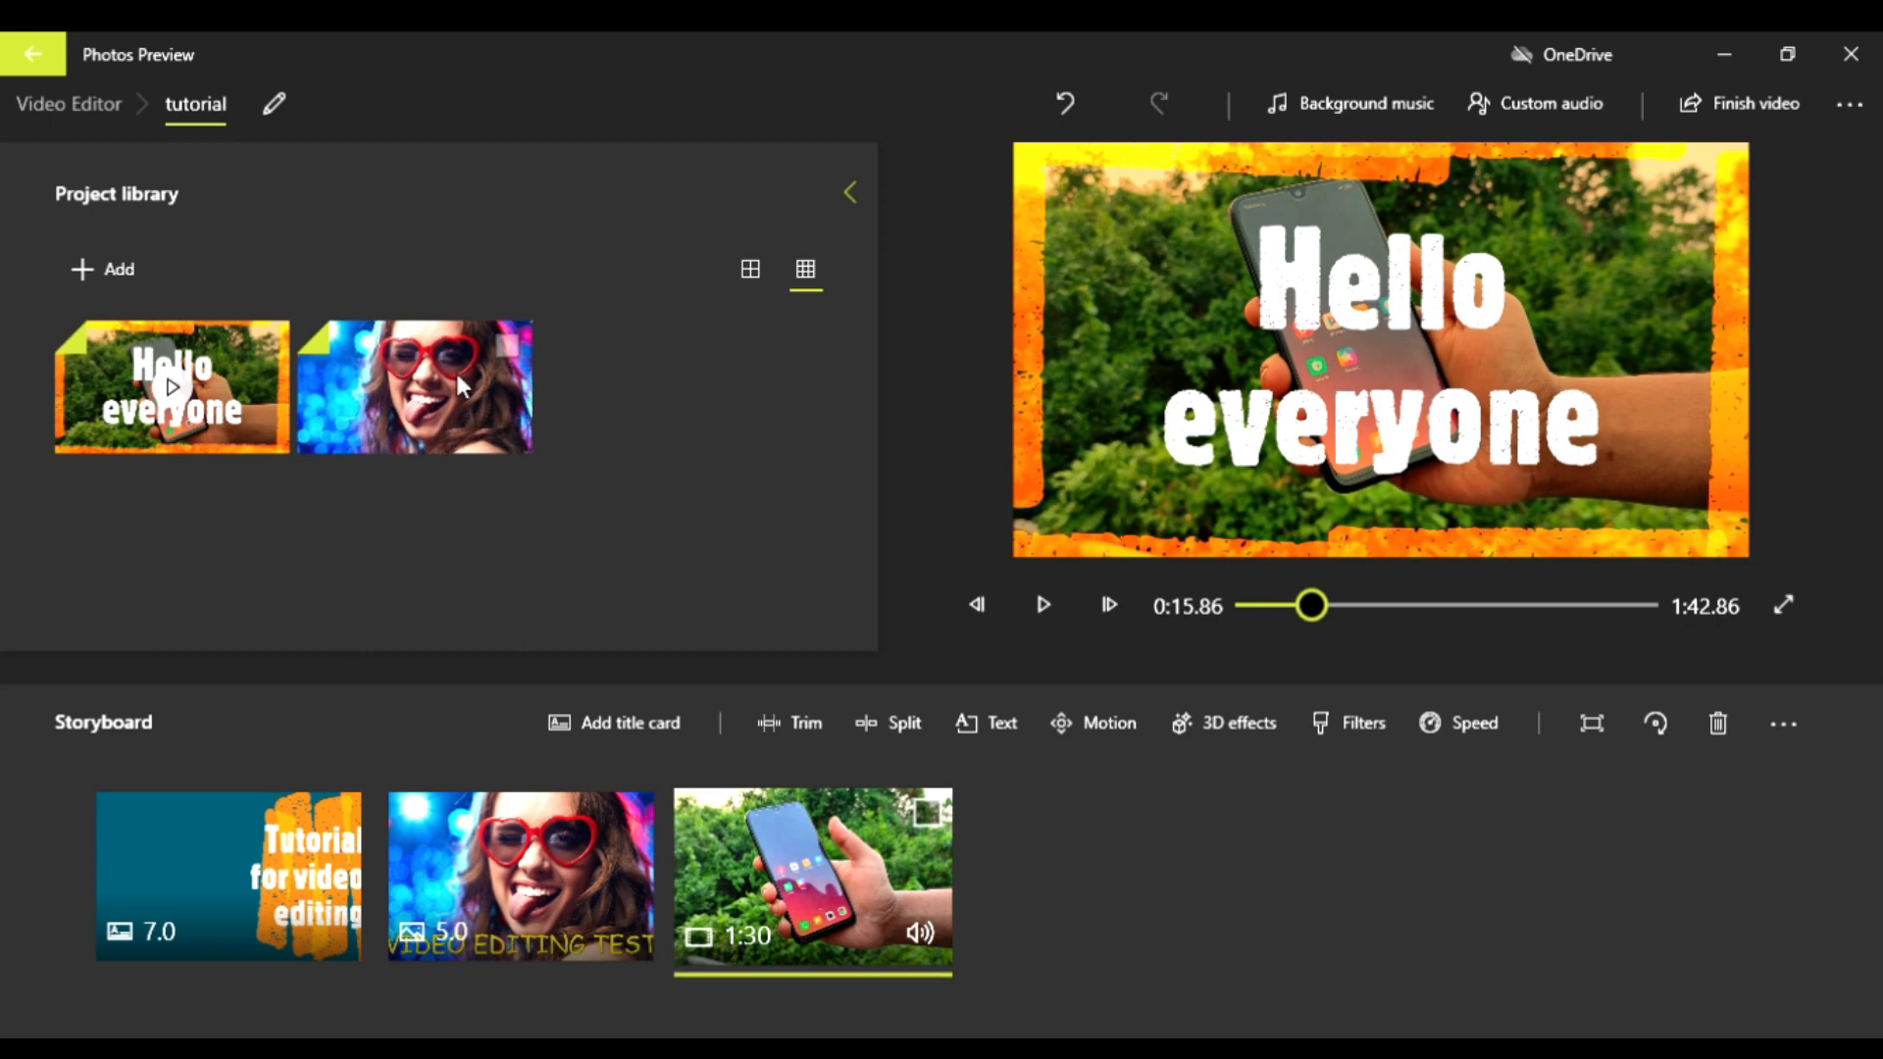
Step: Place another full-length copy of the library clip in the storyboard and remove it again
left_click_drag(120, 364, 941, 922)
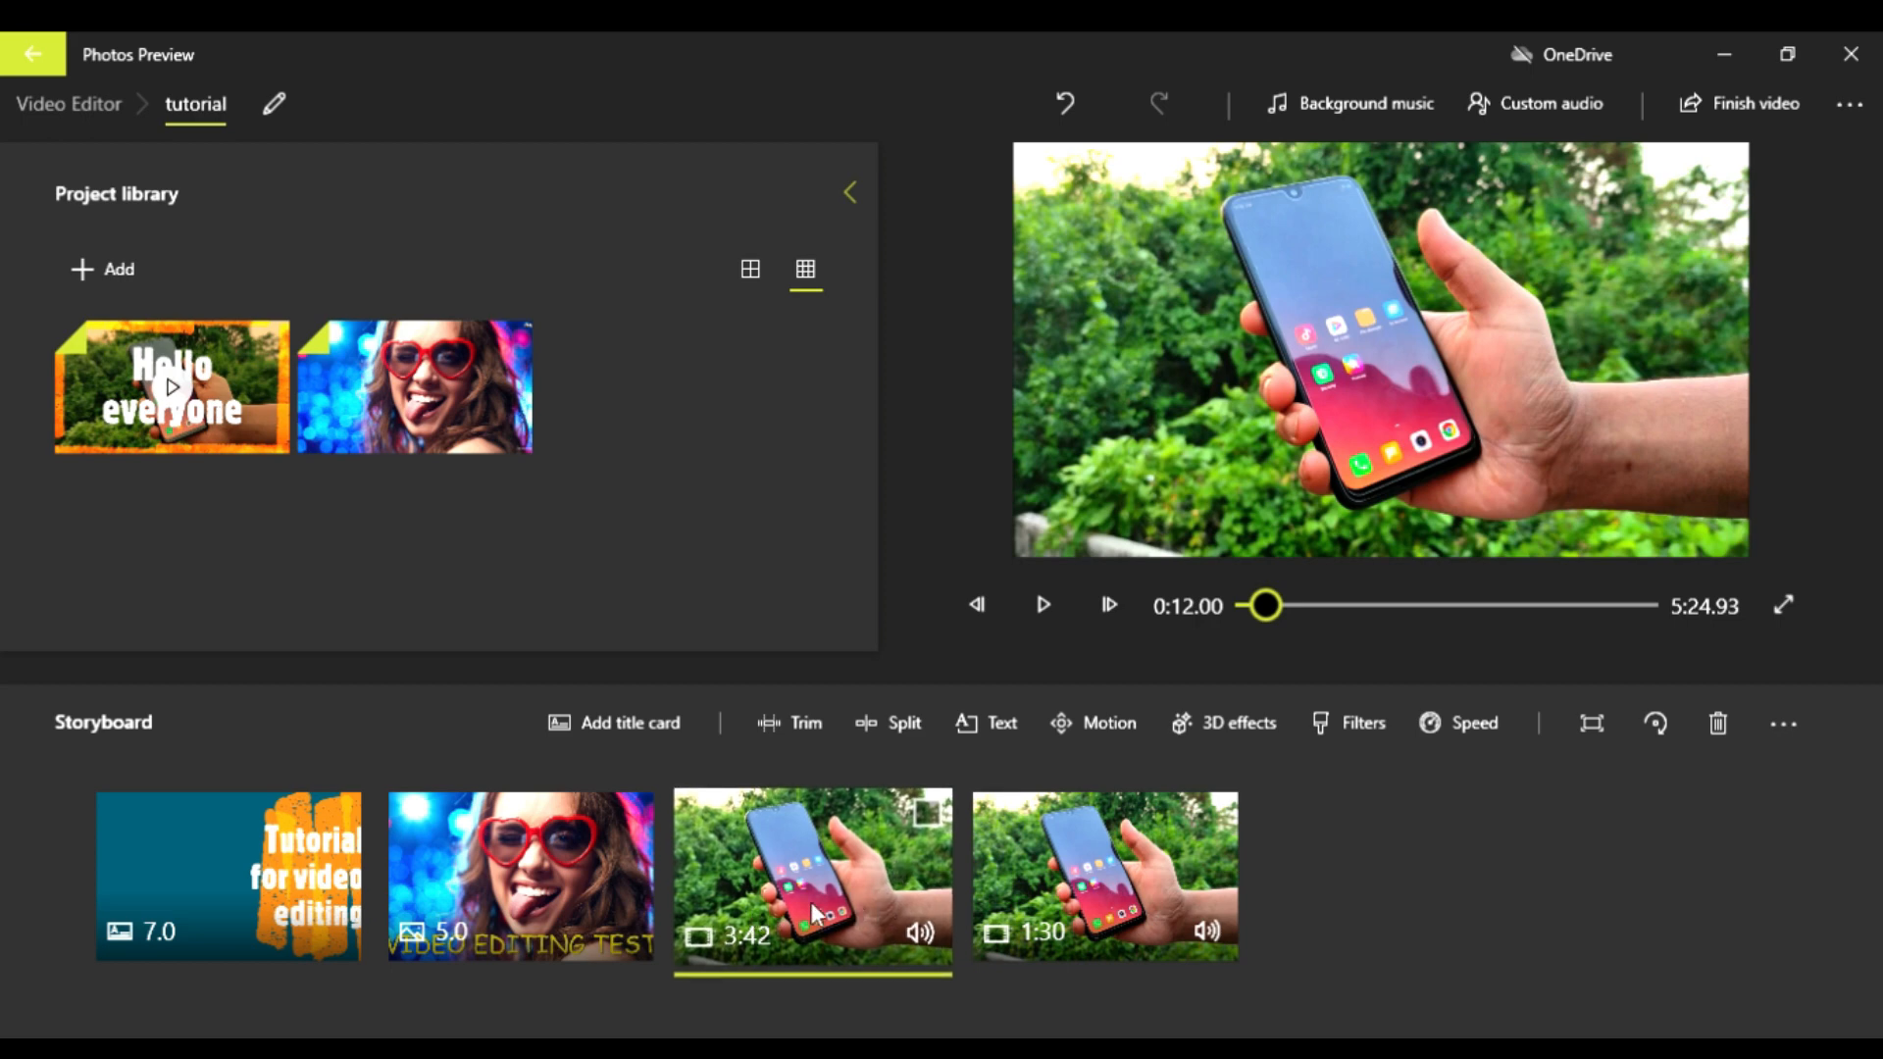
key("Delete")
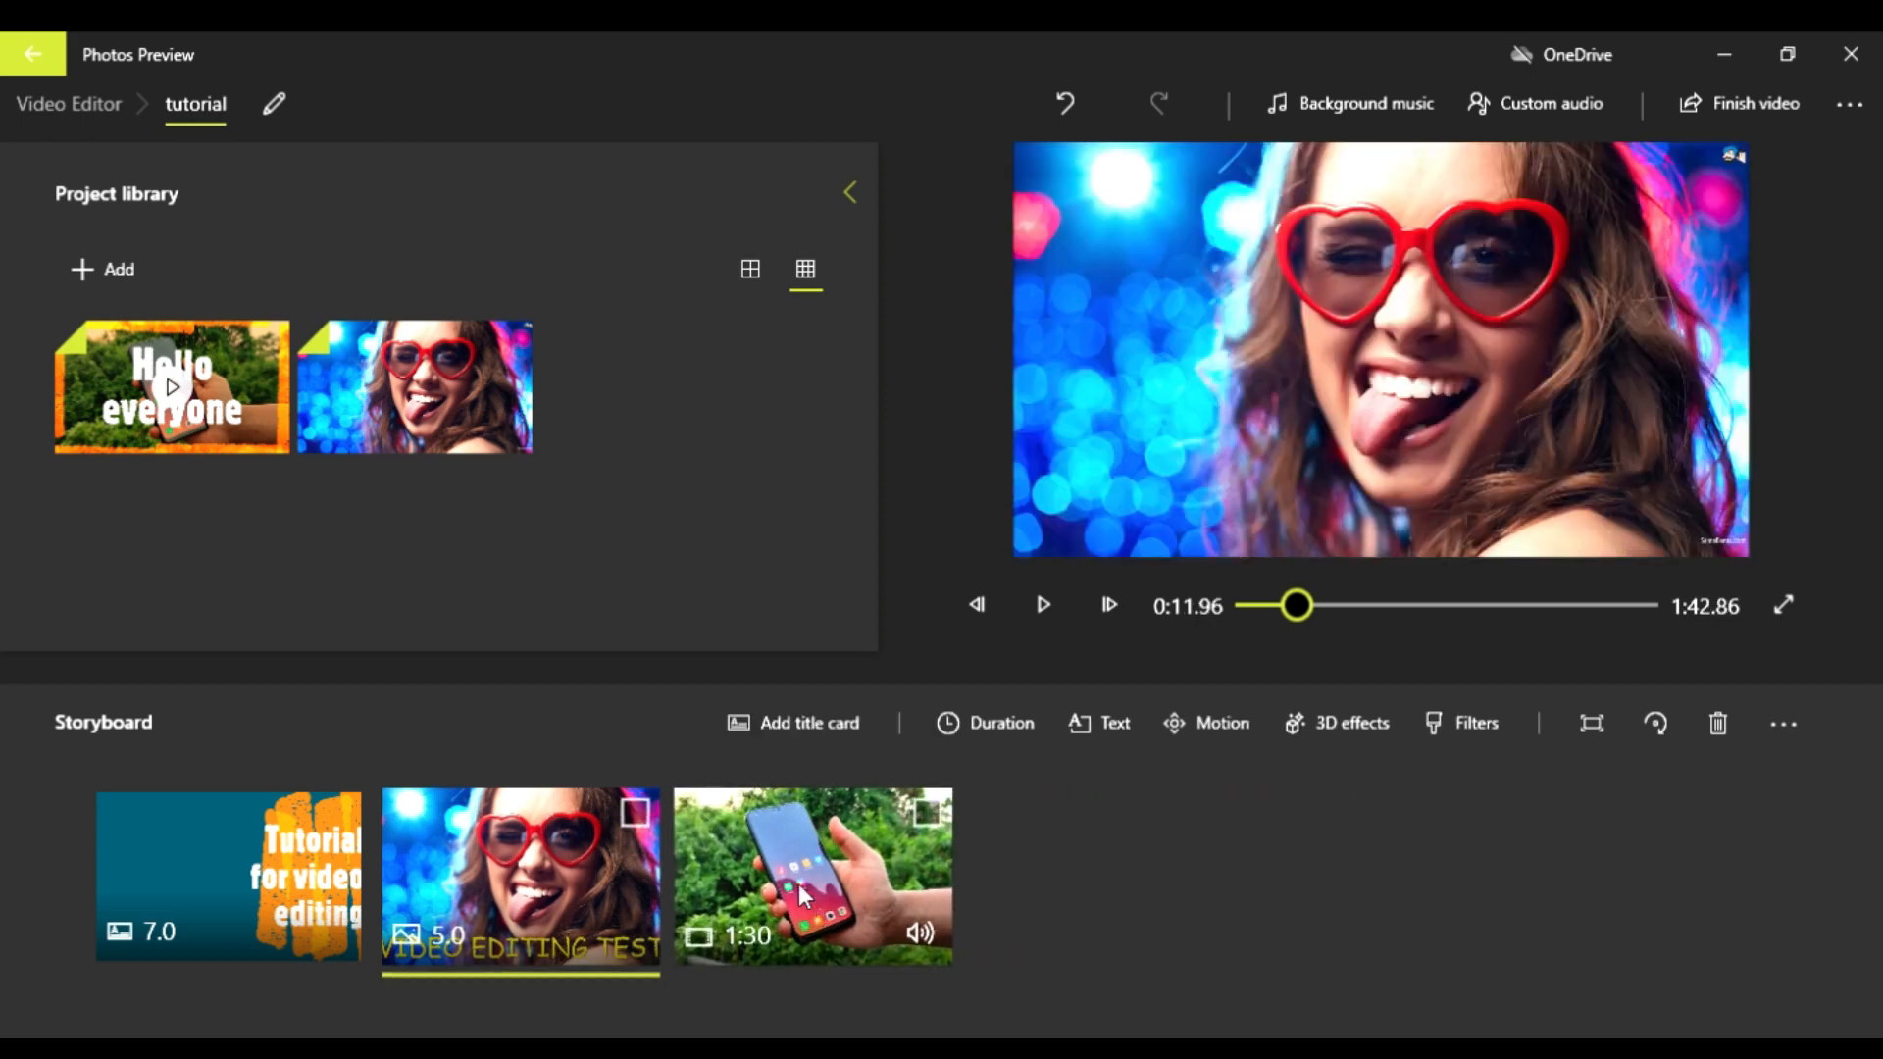
Step: Split the trimmed phone clip into two parts at about 0:40.66
left_click(799, 884)
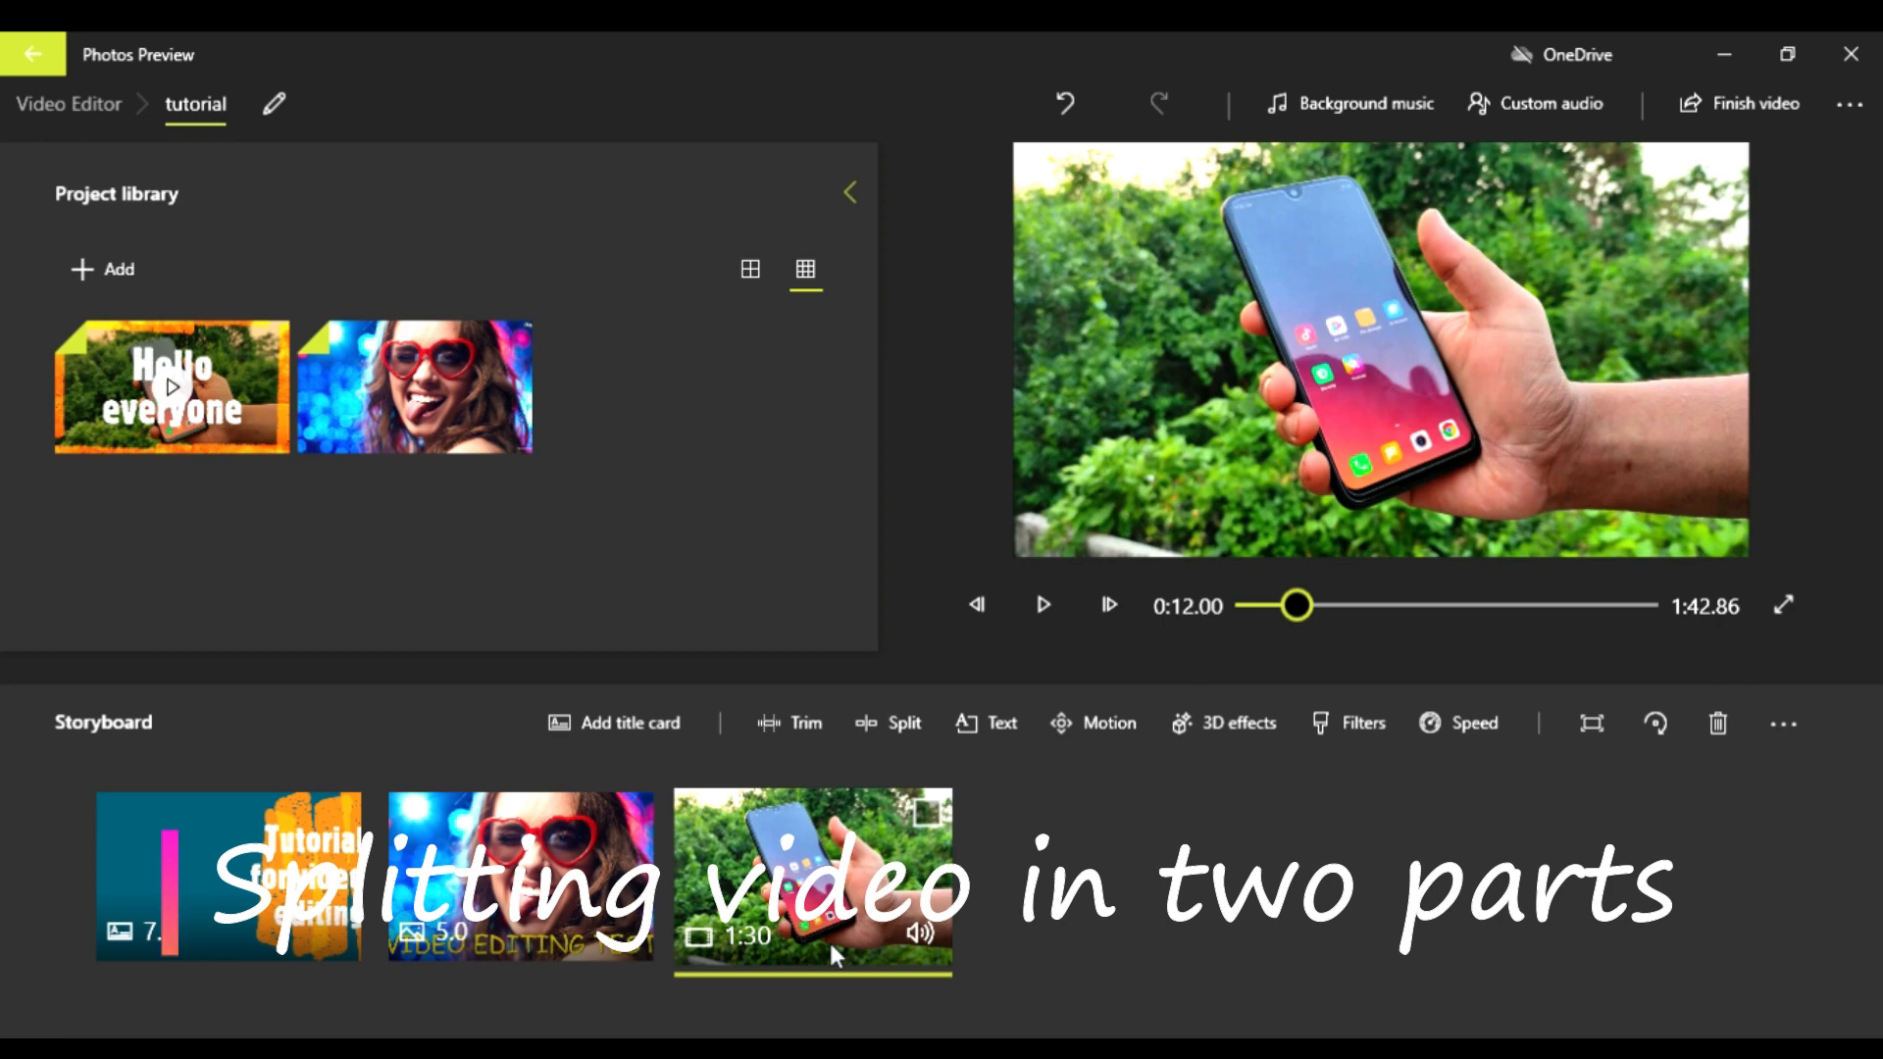
left_click(871, 742)
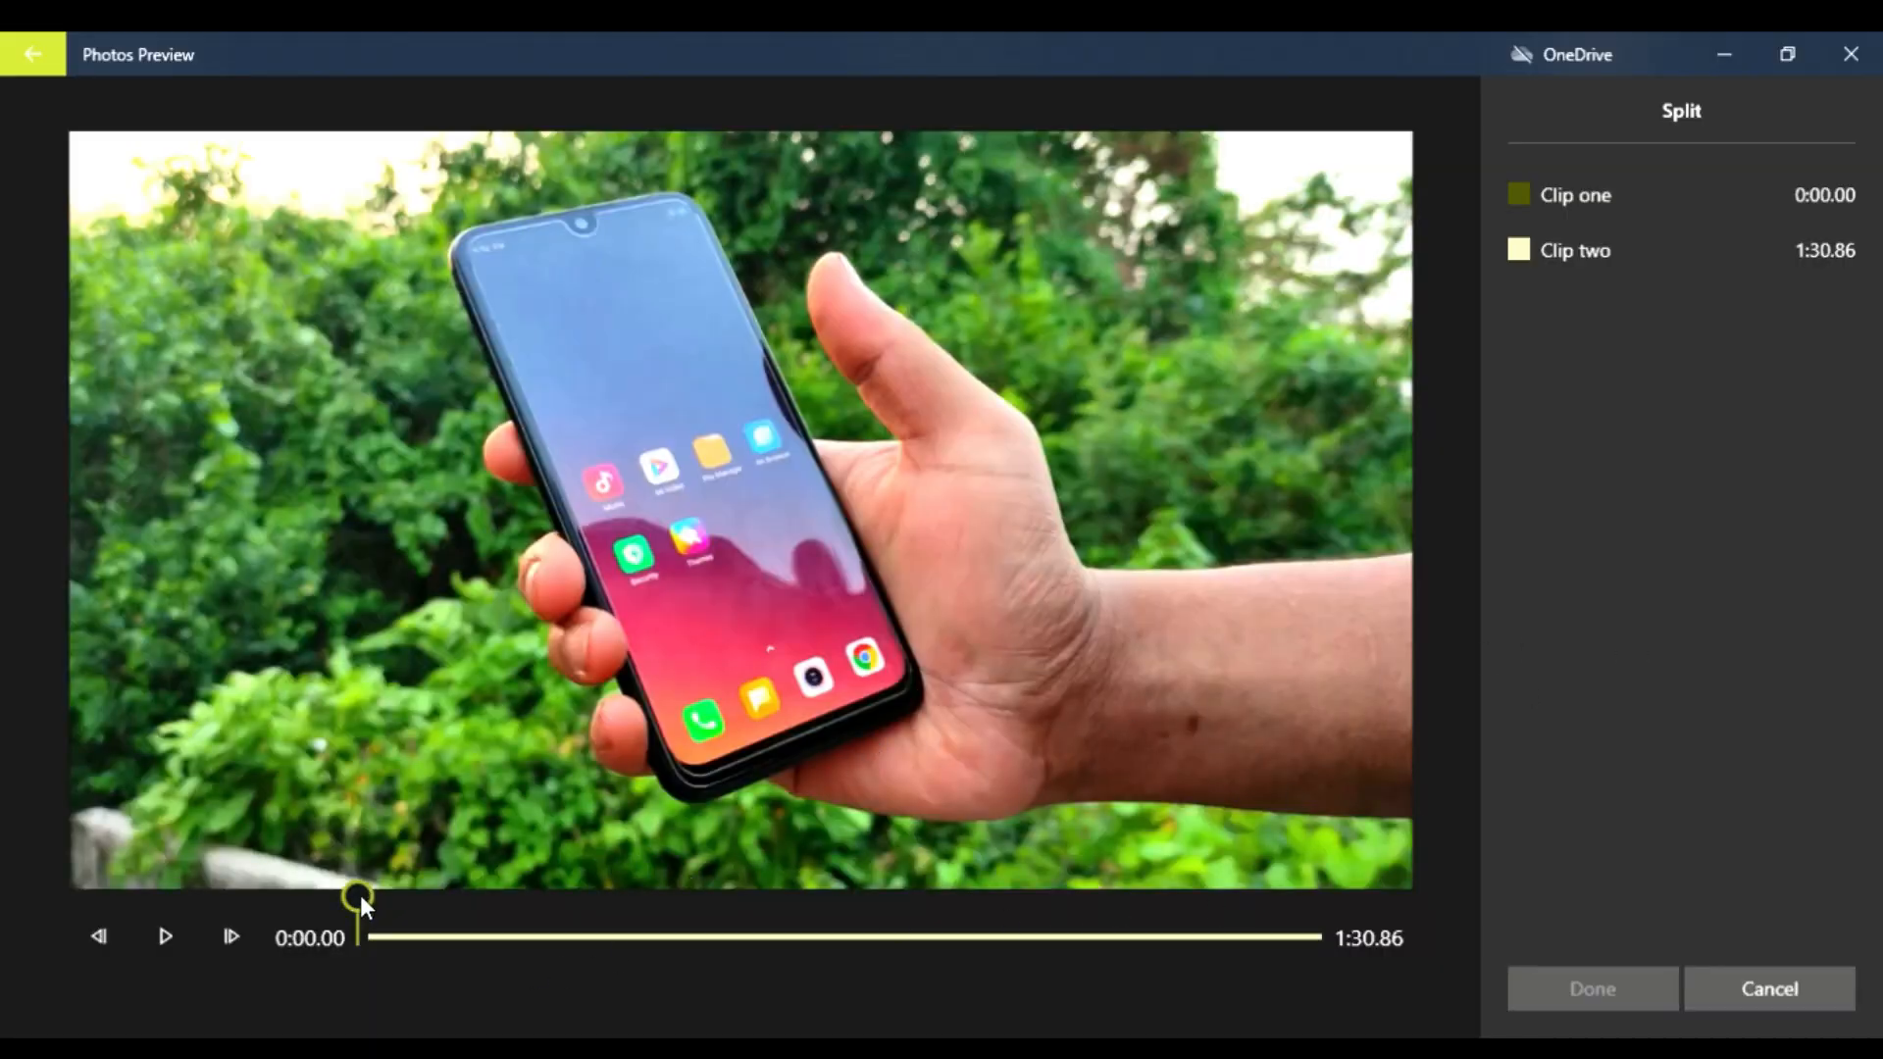
left_click_drag(361, 894, 792, 928)
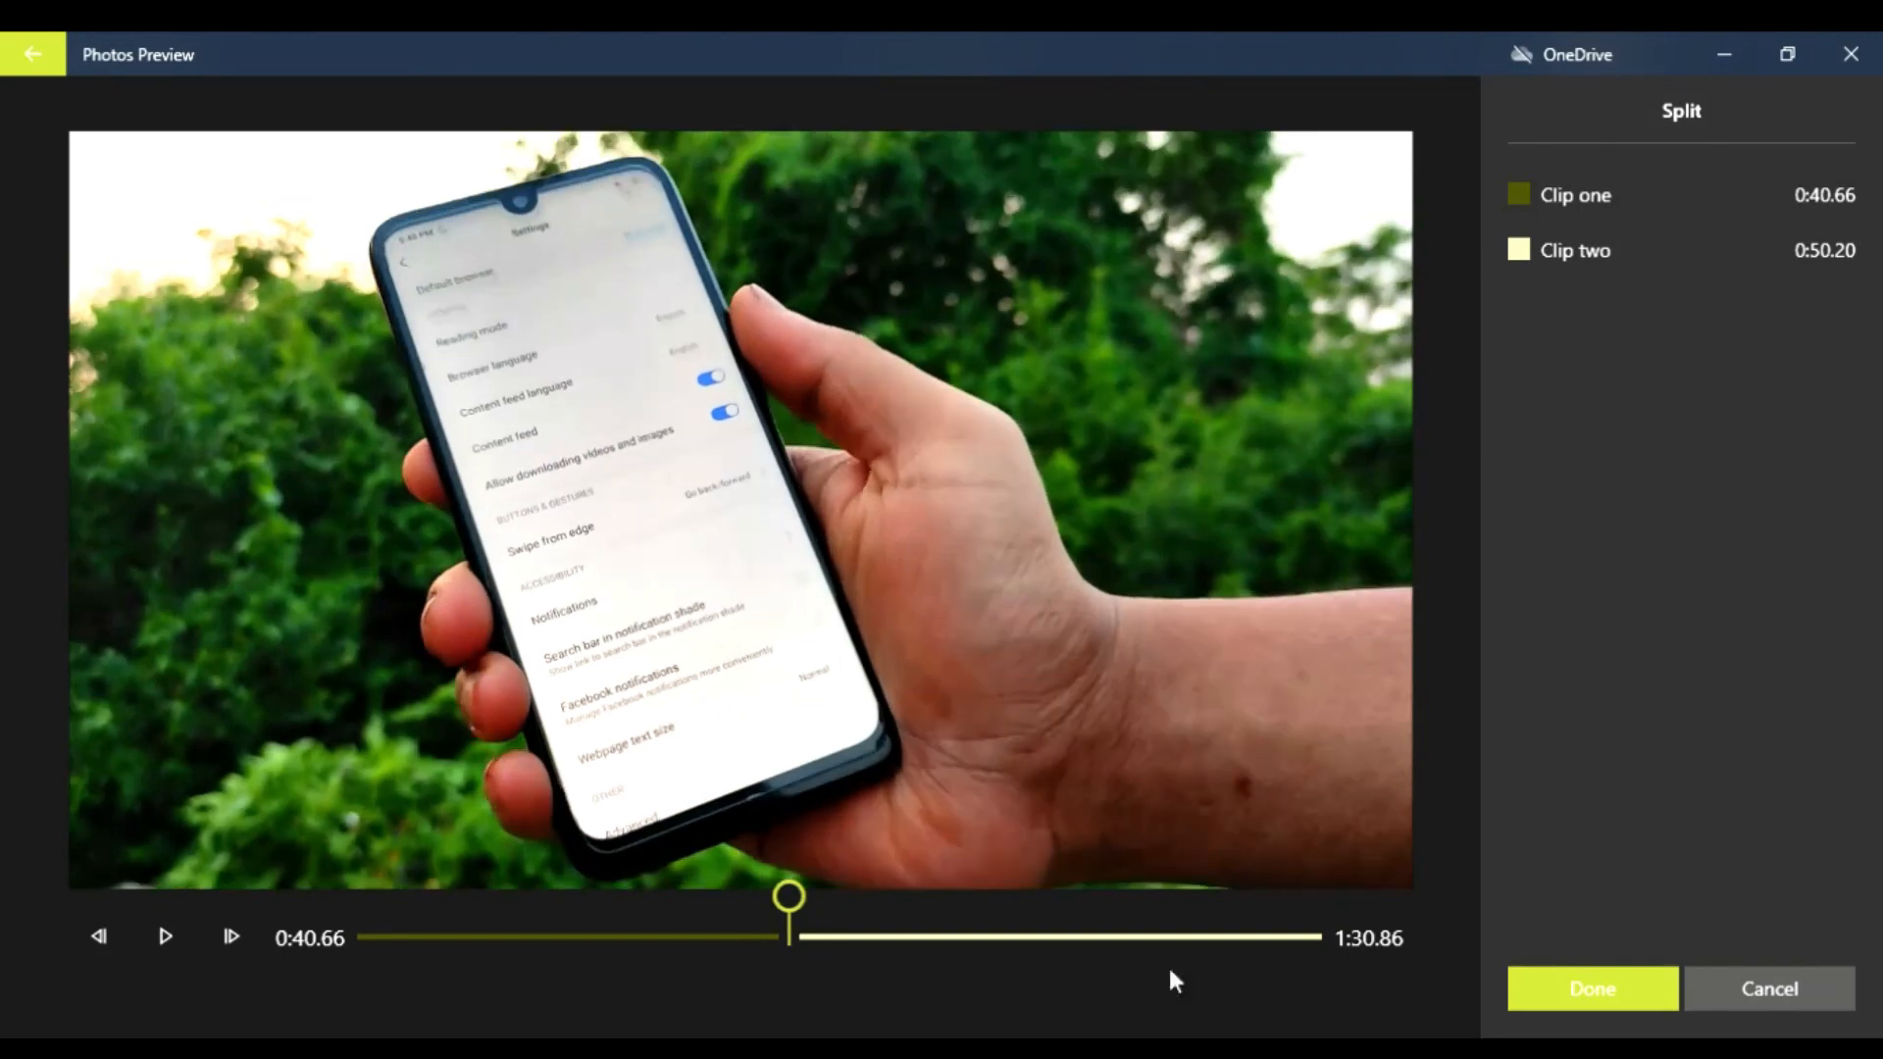
left_click(1625, 999)
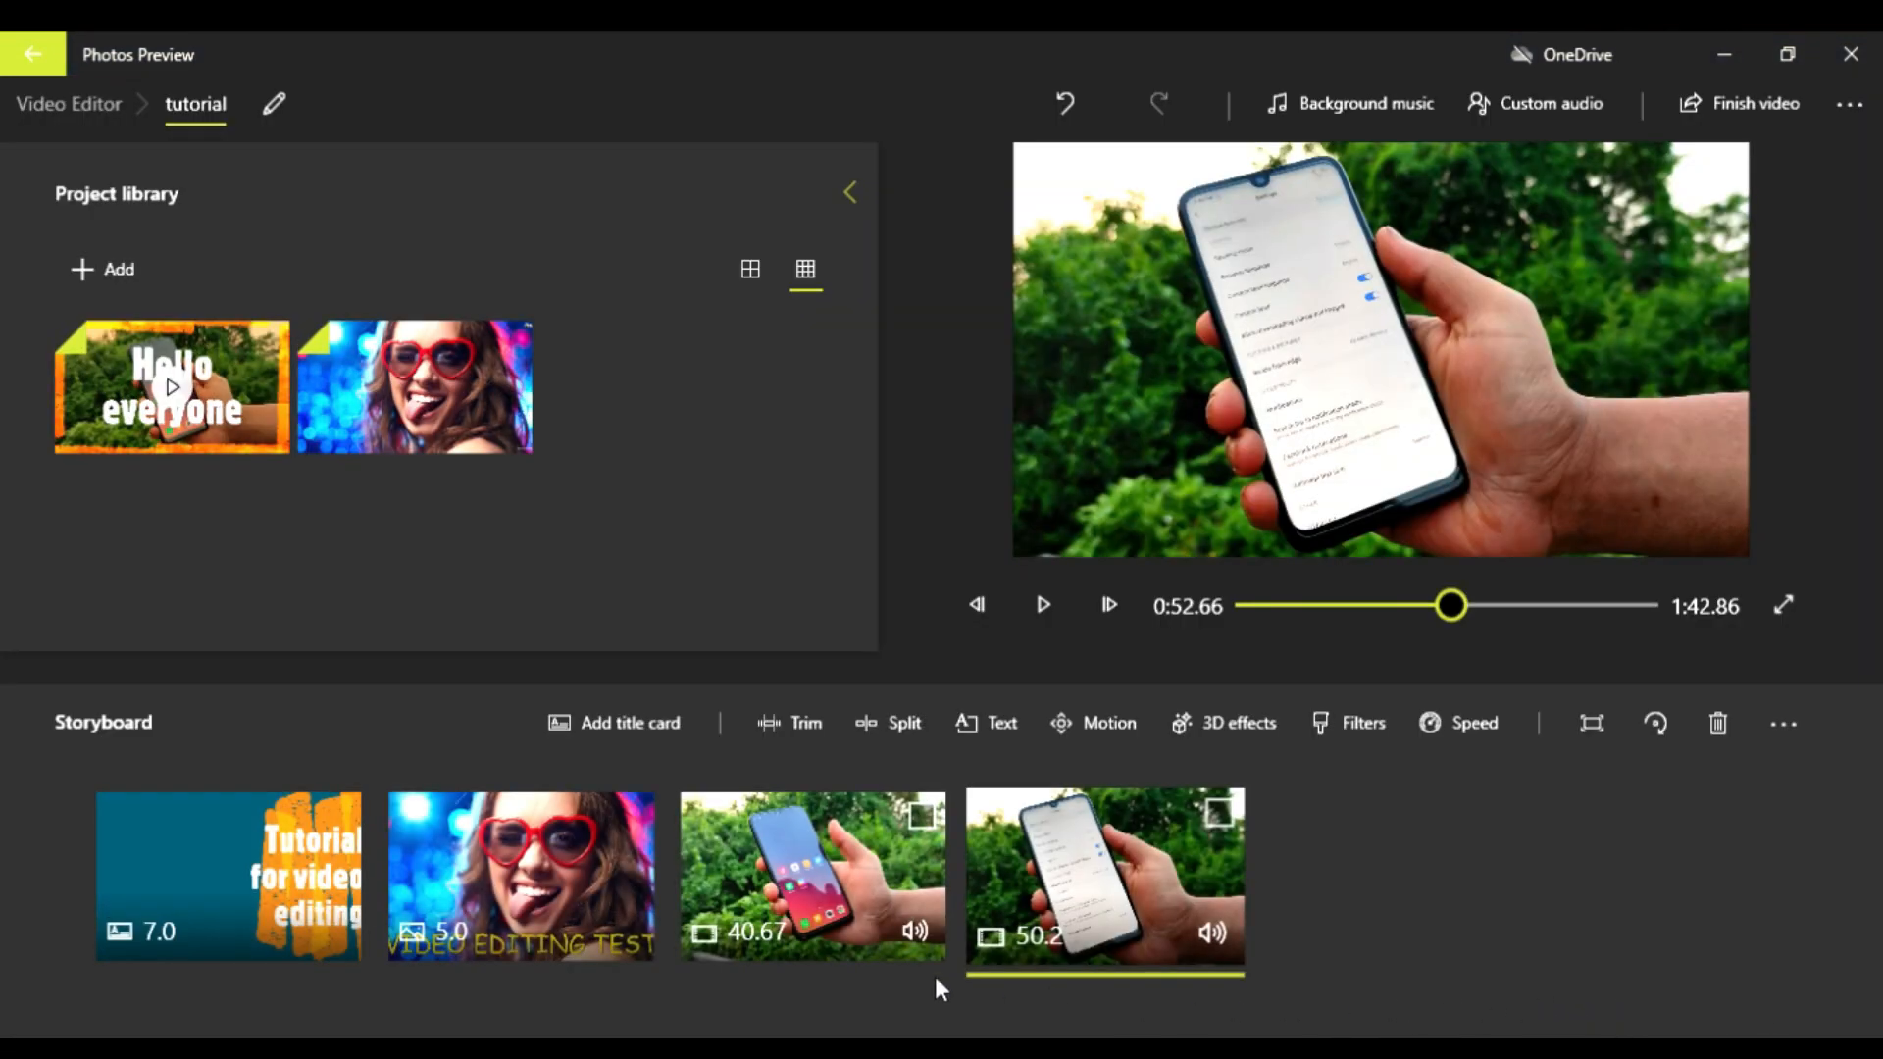
Step: Move the captioned photo in the storyboard so that it sits between the two parts of the split clip
left_click(832, 914)
left_click(1108, 904)
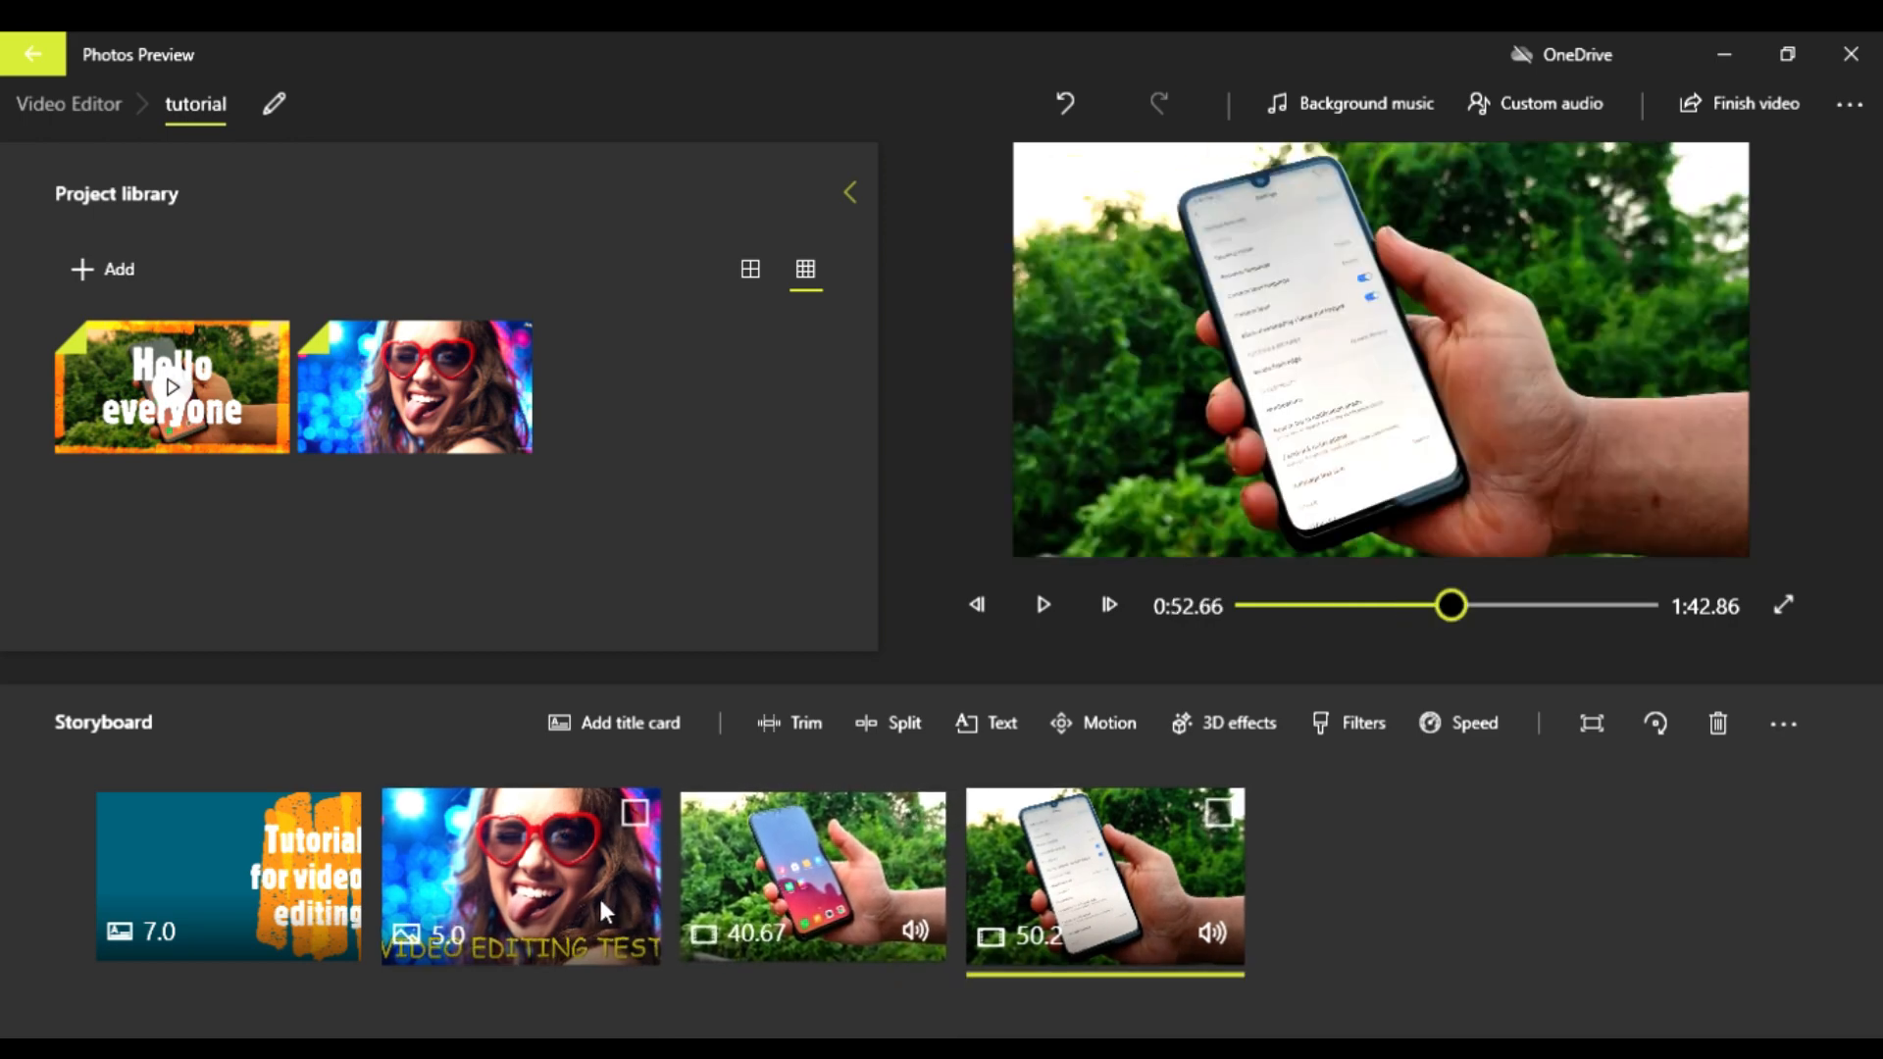
left_click_drag(522, 932, 902, 934)
Step: Play the first clip part and skip ahead to check the photo between the two parts
left_click(562, 886)
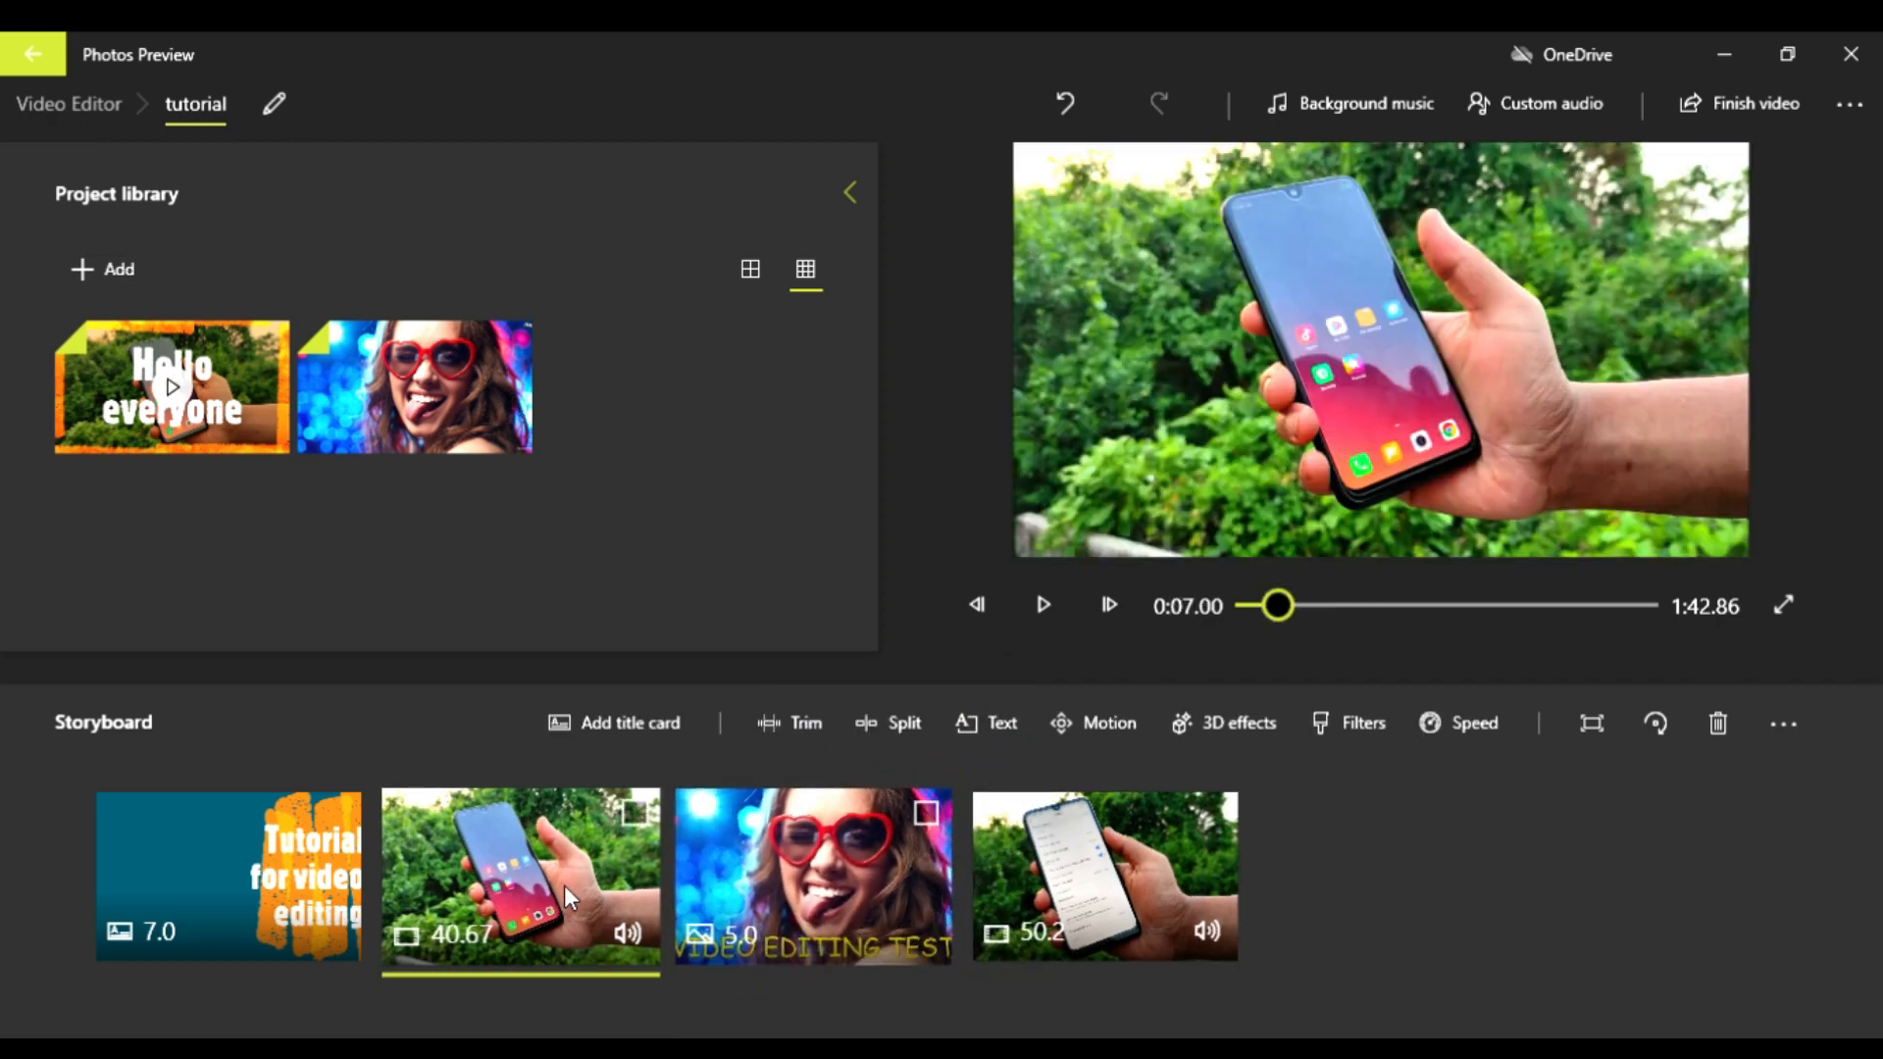
key("space")
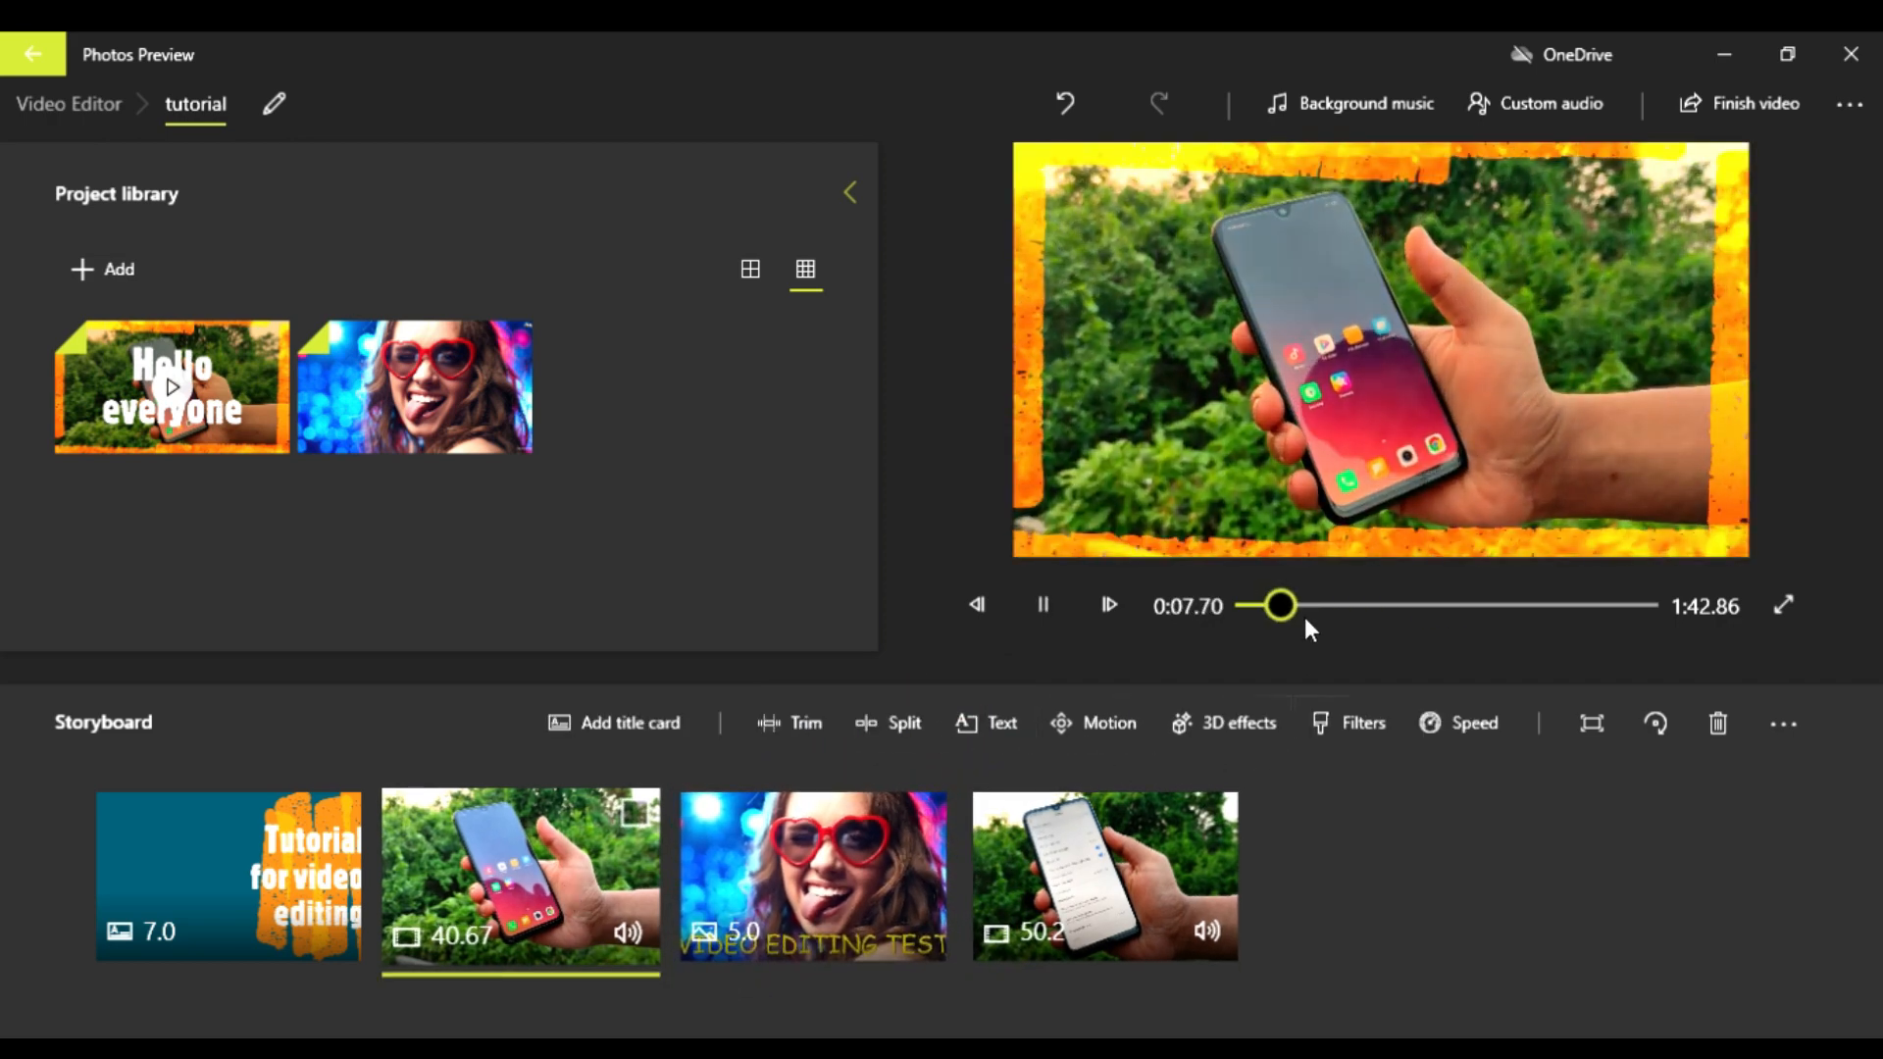
left_click_drag(1305, 616, 1432, 610)
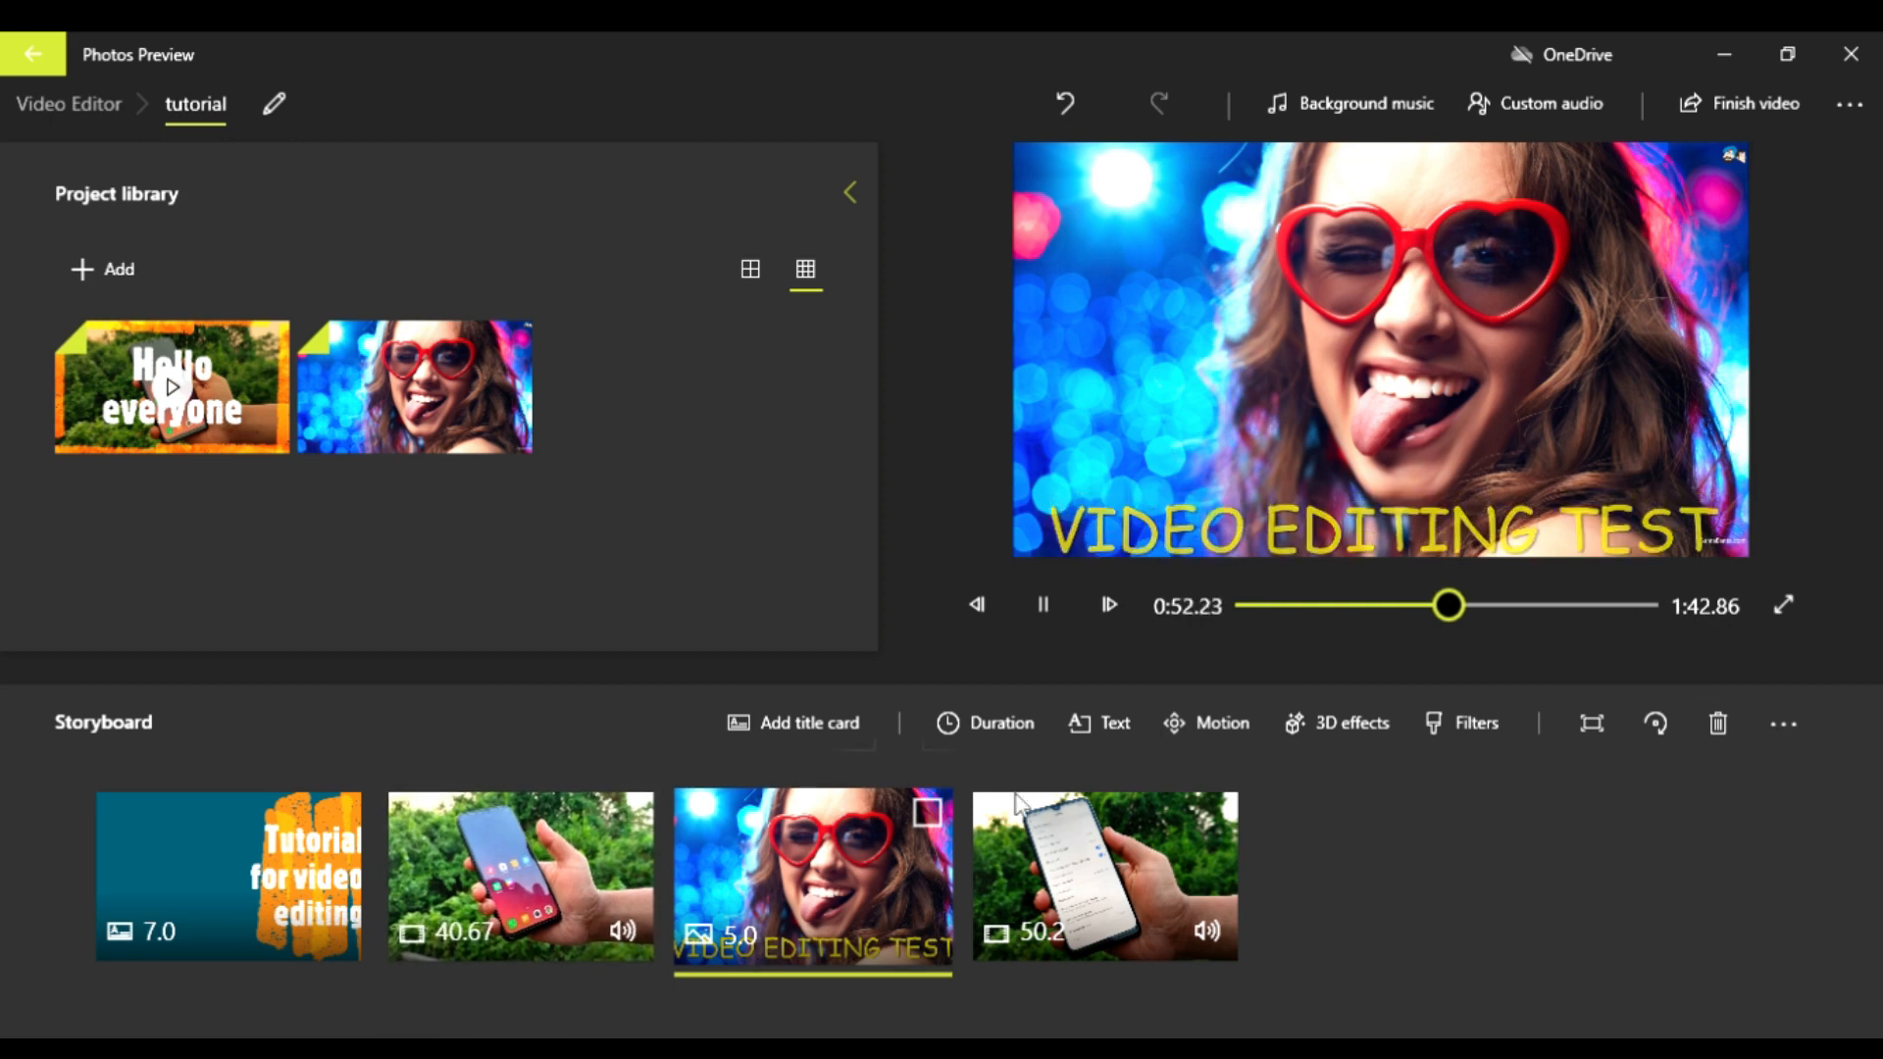
left_click_drag(869, 872, 820, 900)
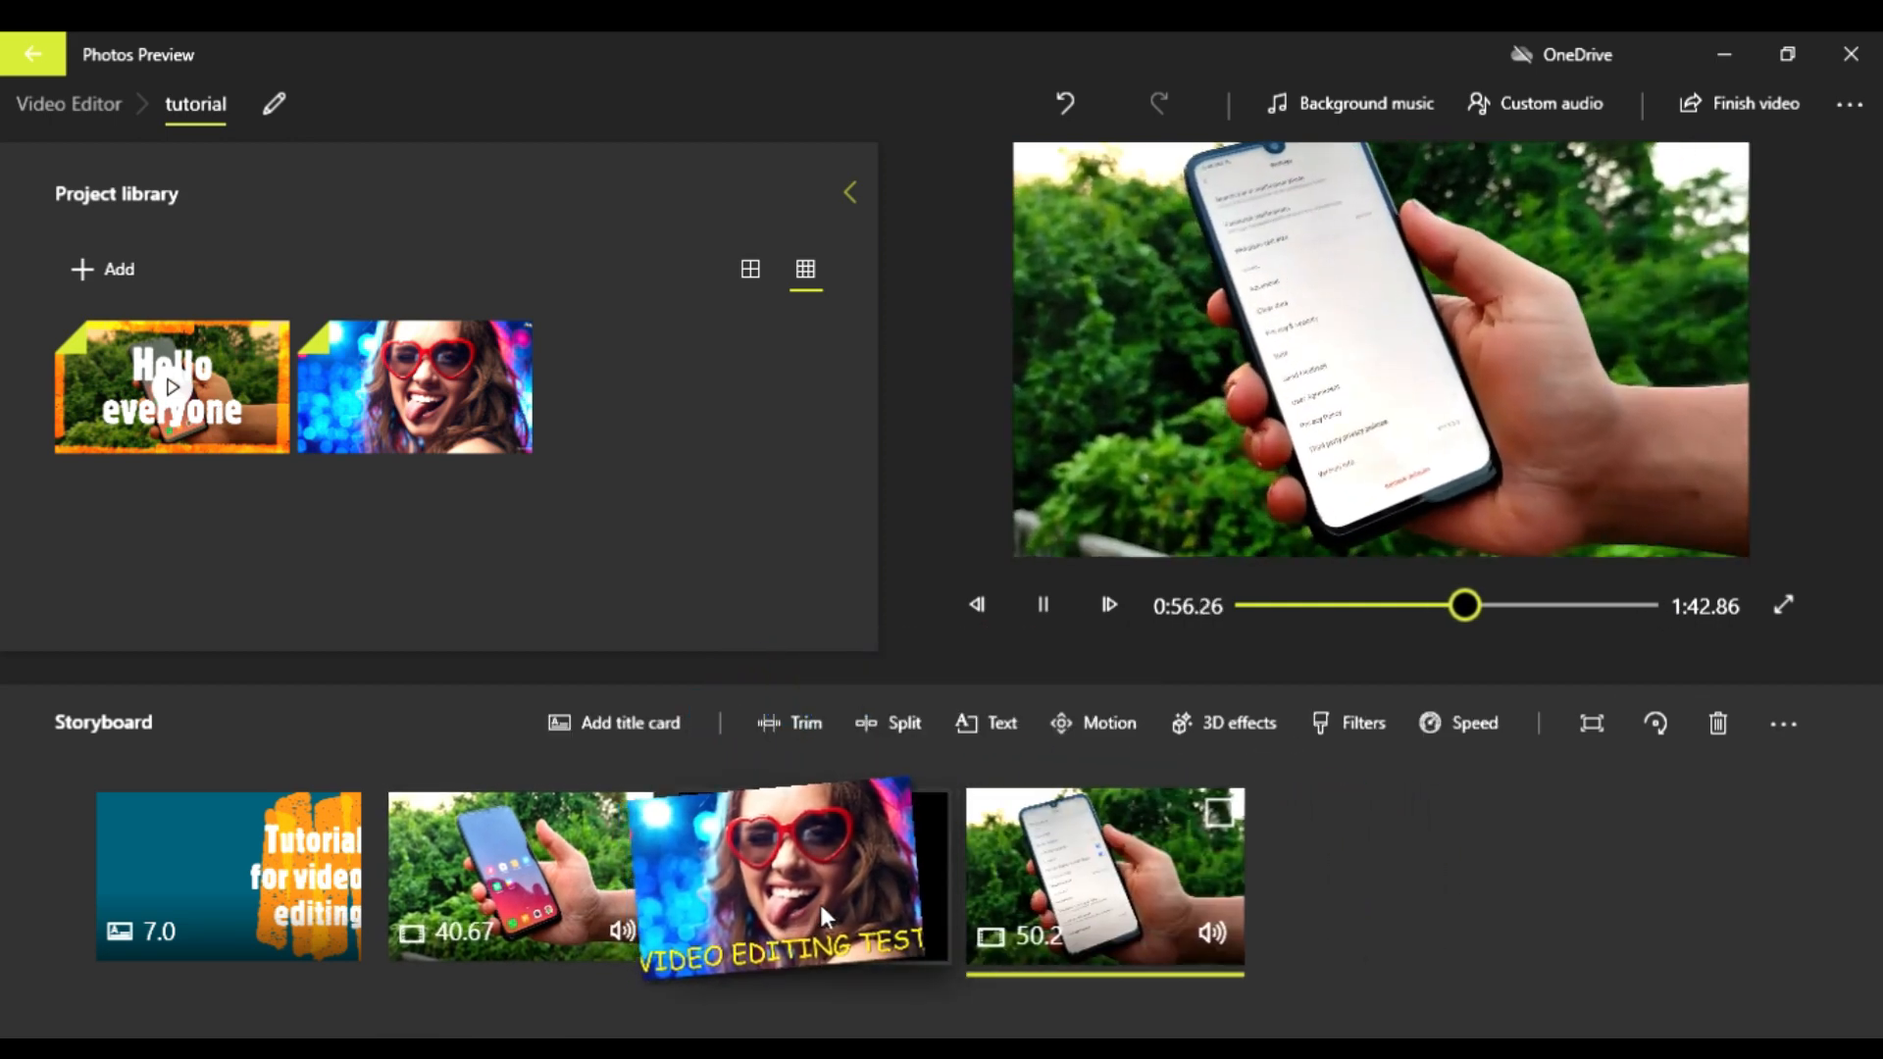
left_click(843, 904)
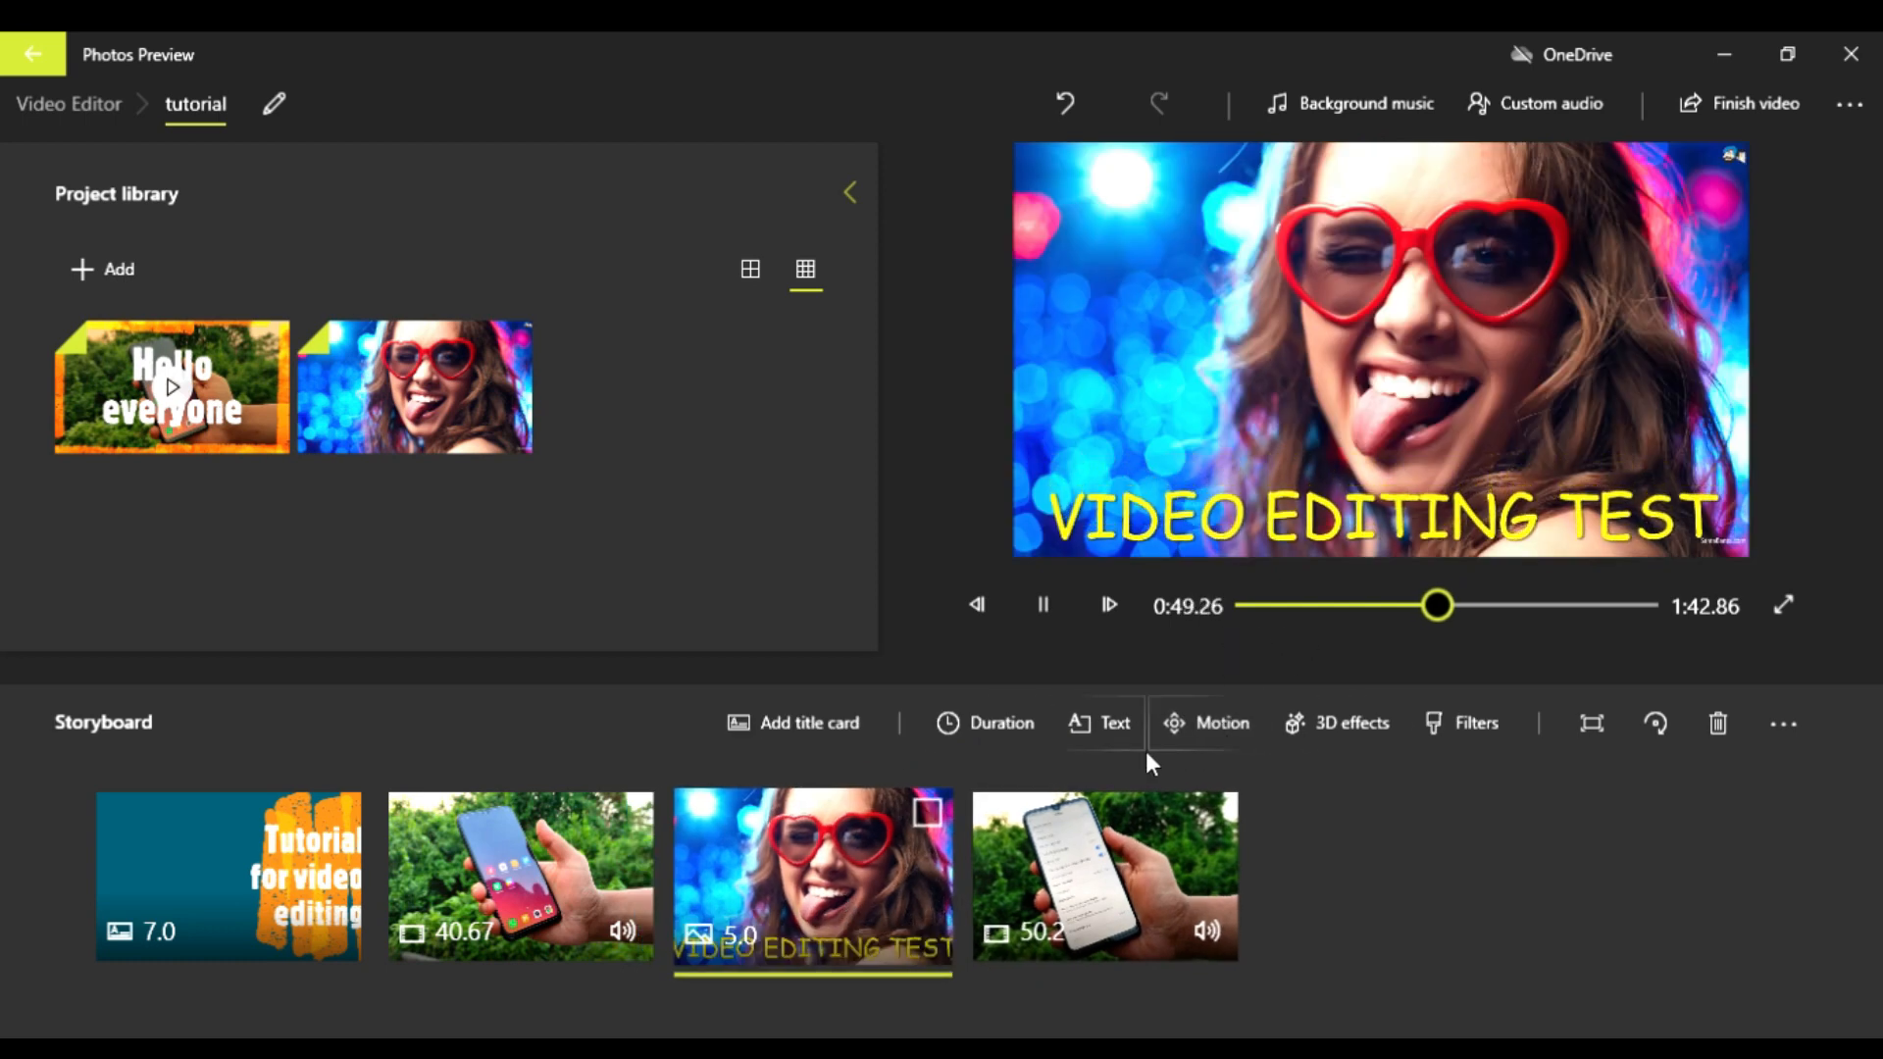
Step: Try the Zoom out center, Zoom in left, Zoom in right, Zoom out right, Pan left and Pan right motions on the first phone clip part
left_click(610, 883)
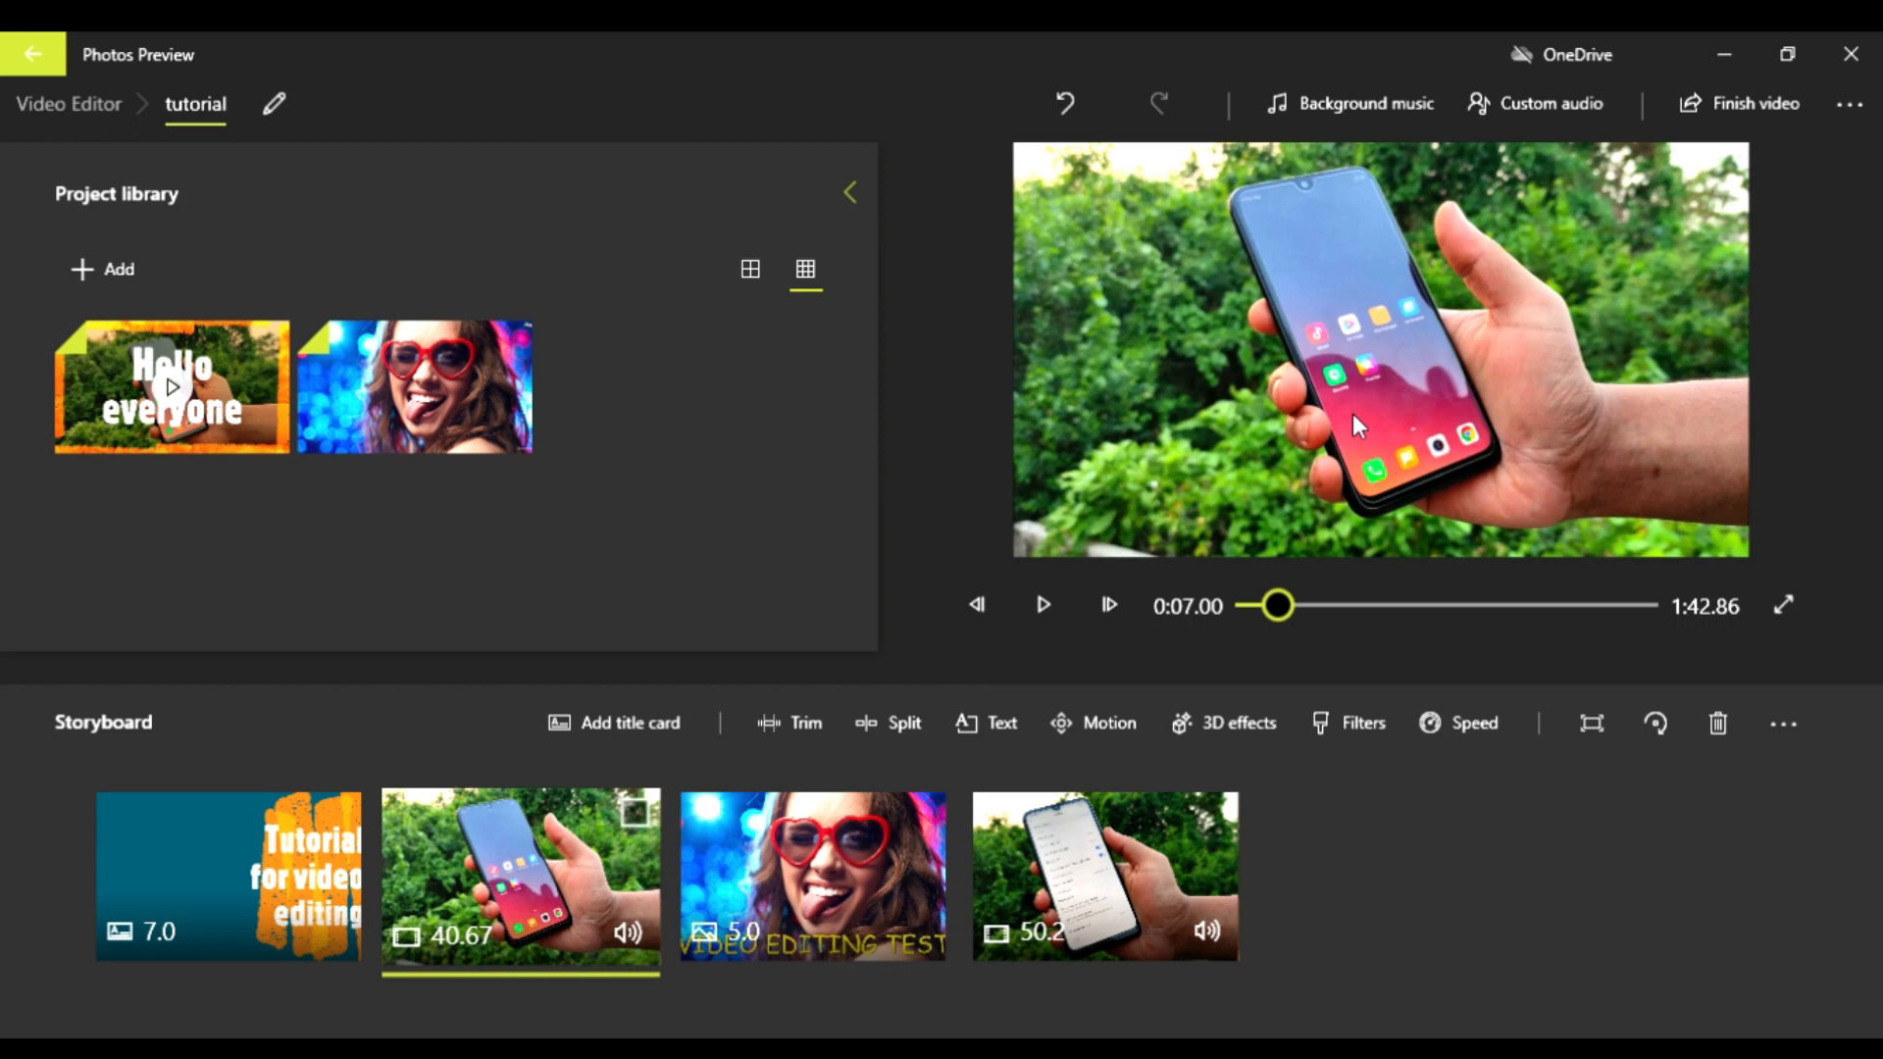
left_click(1092, 722)
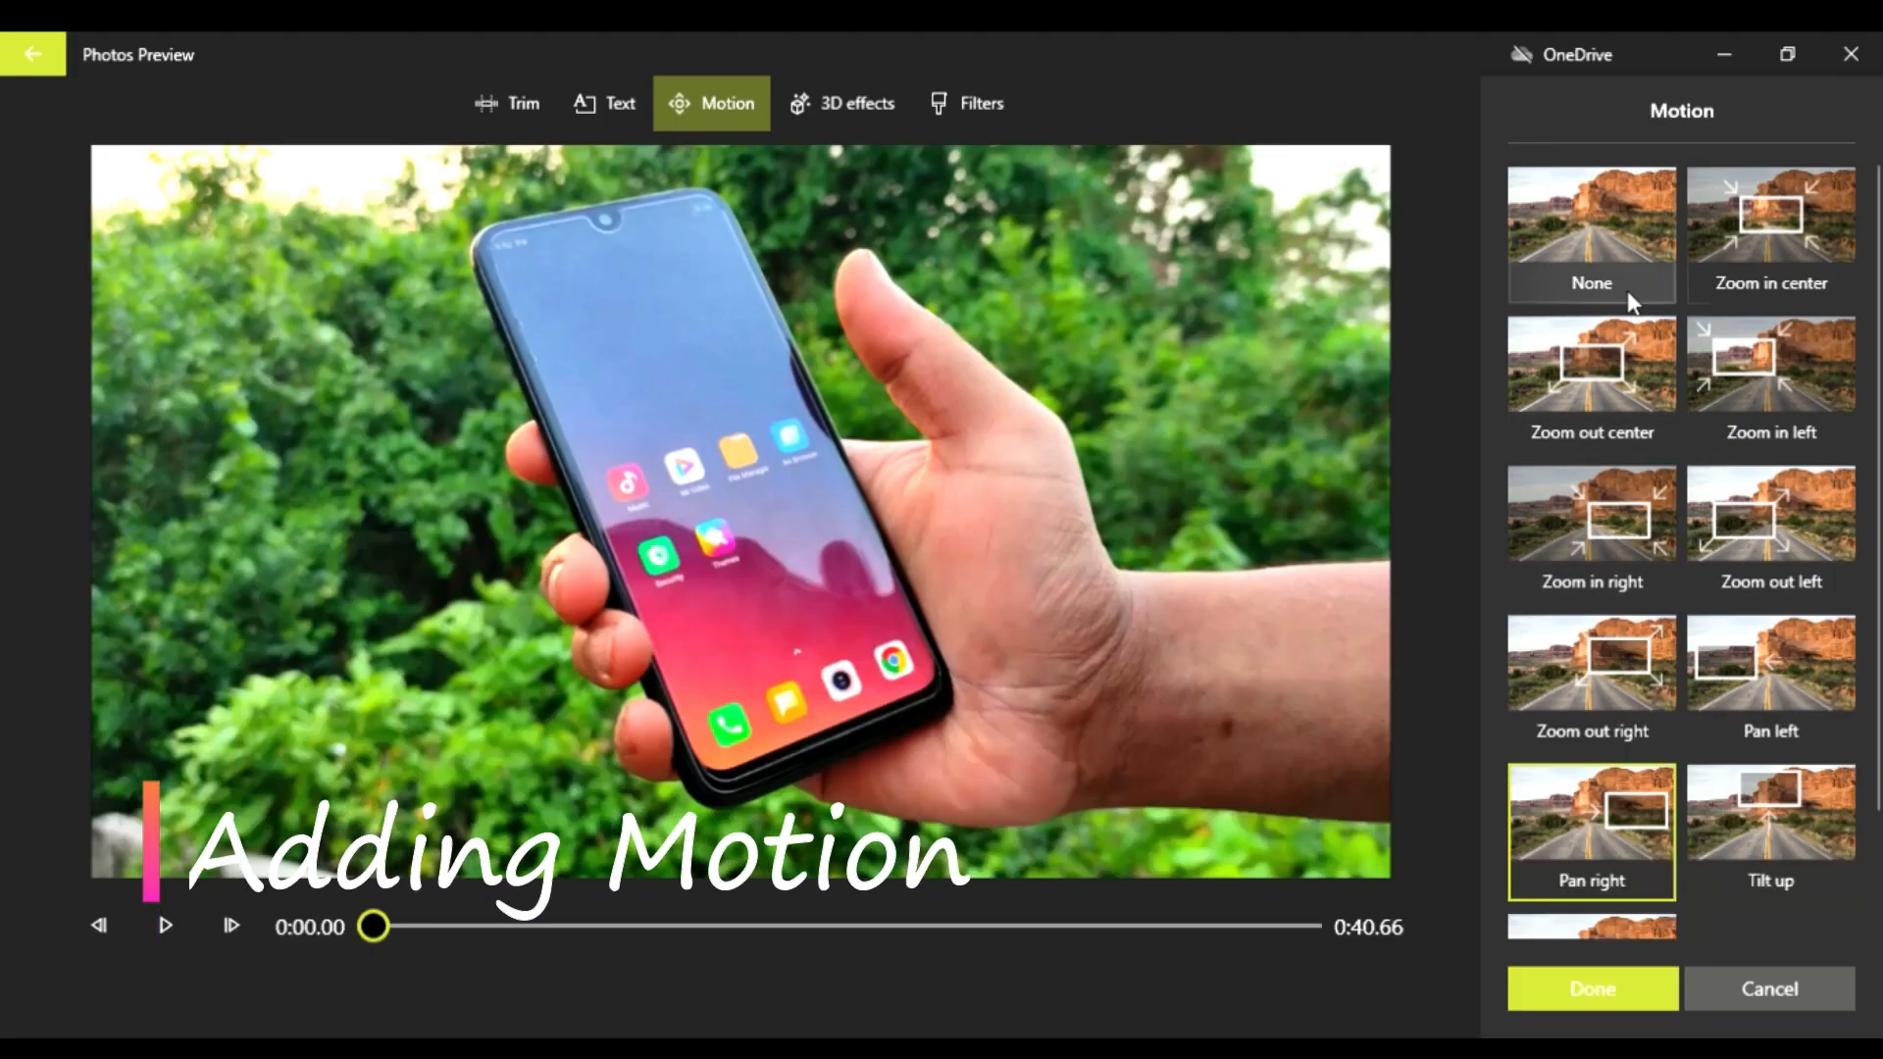
left_click(1610, 409)
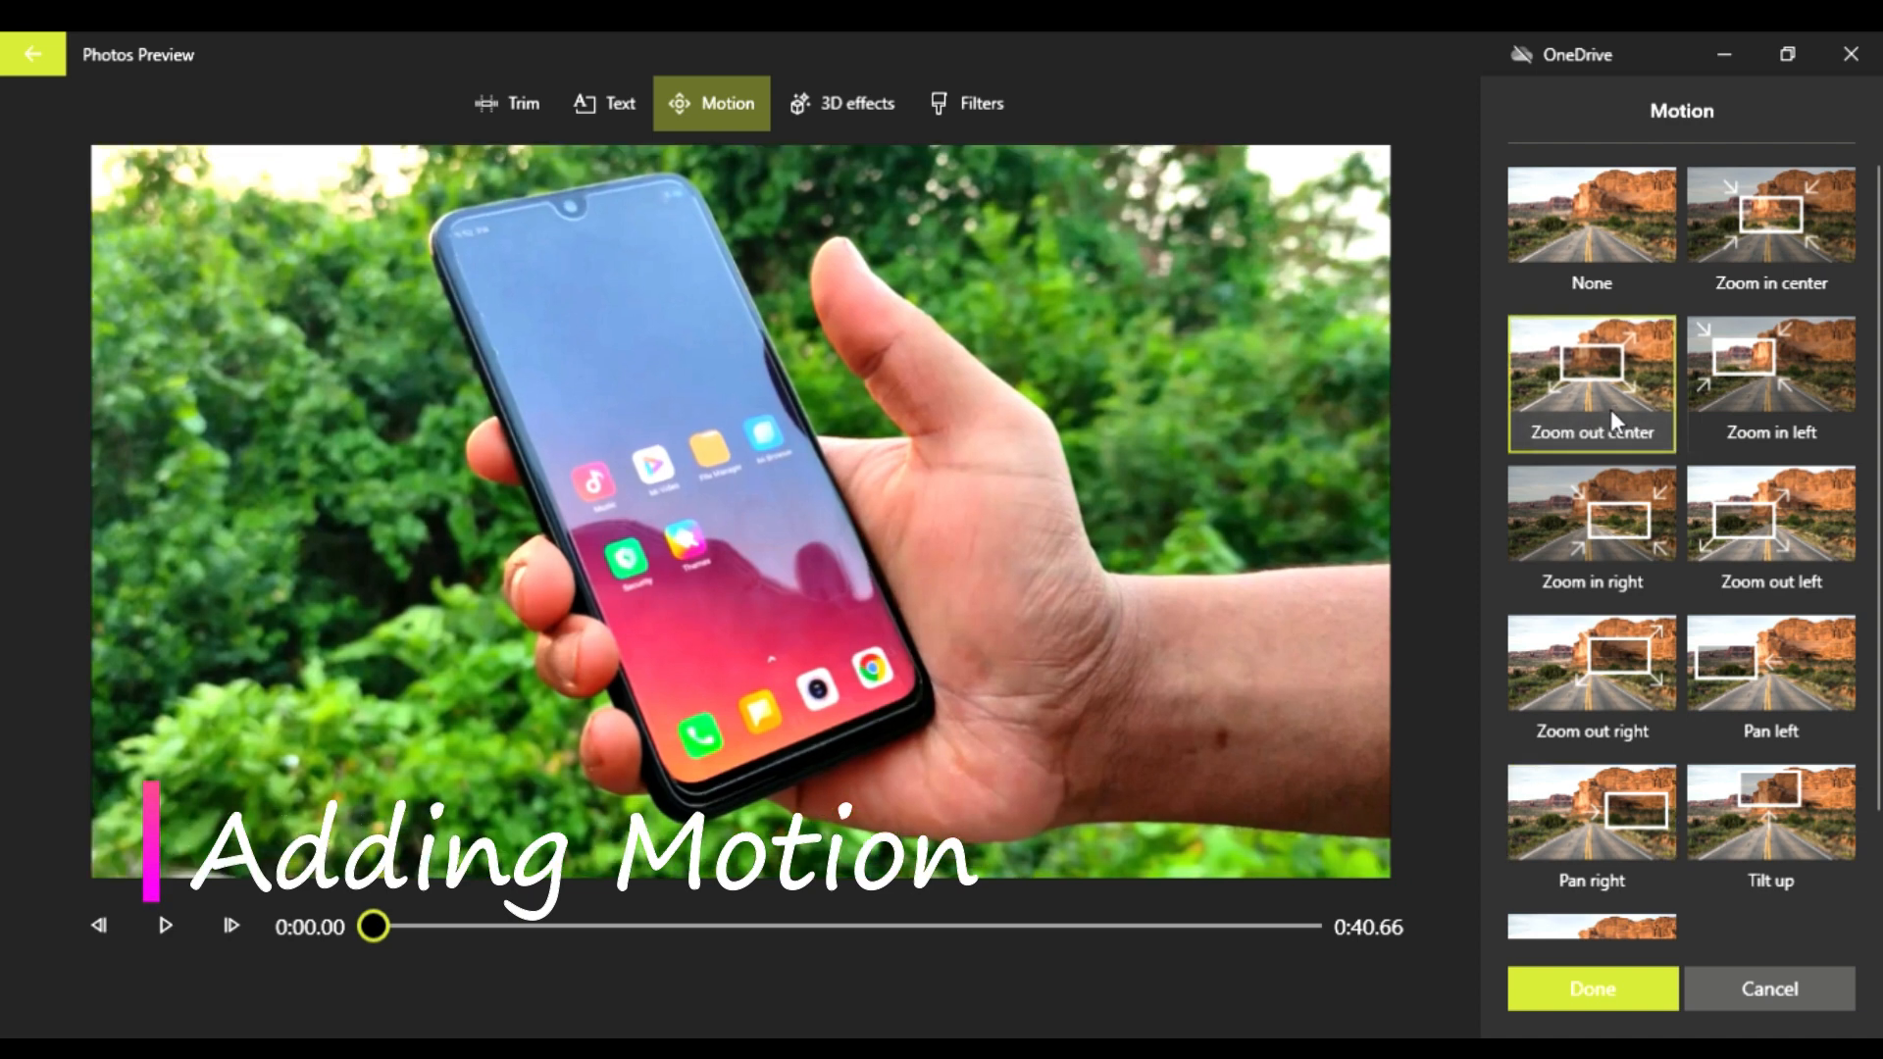
left_click(1780, 412)
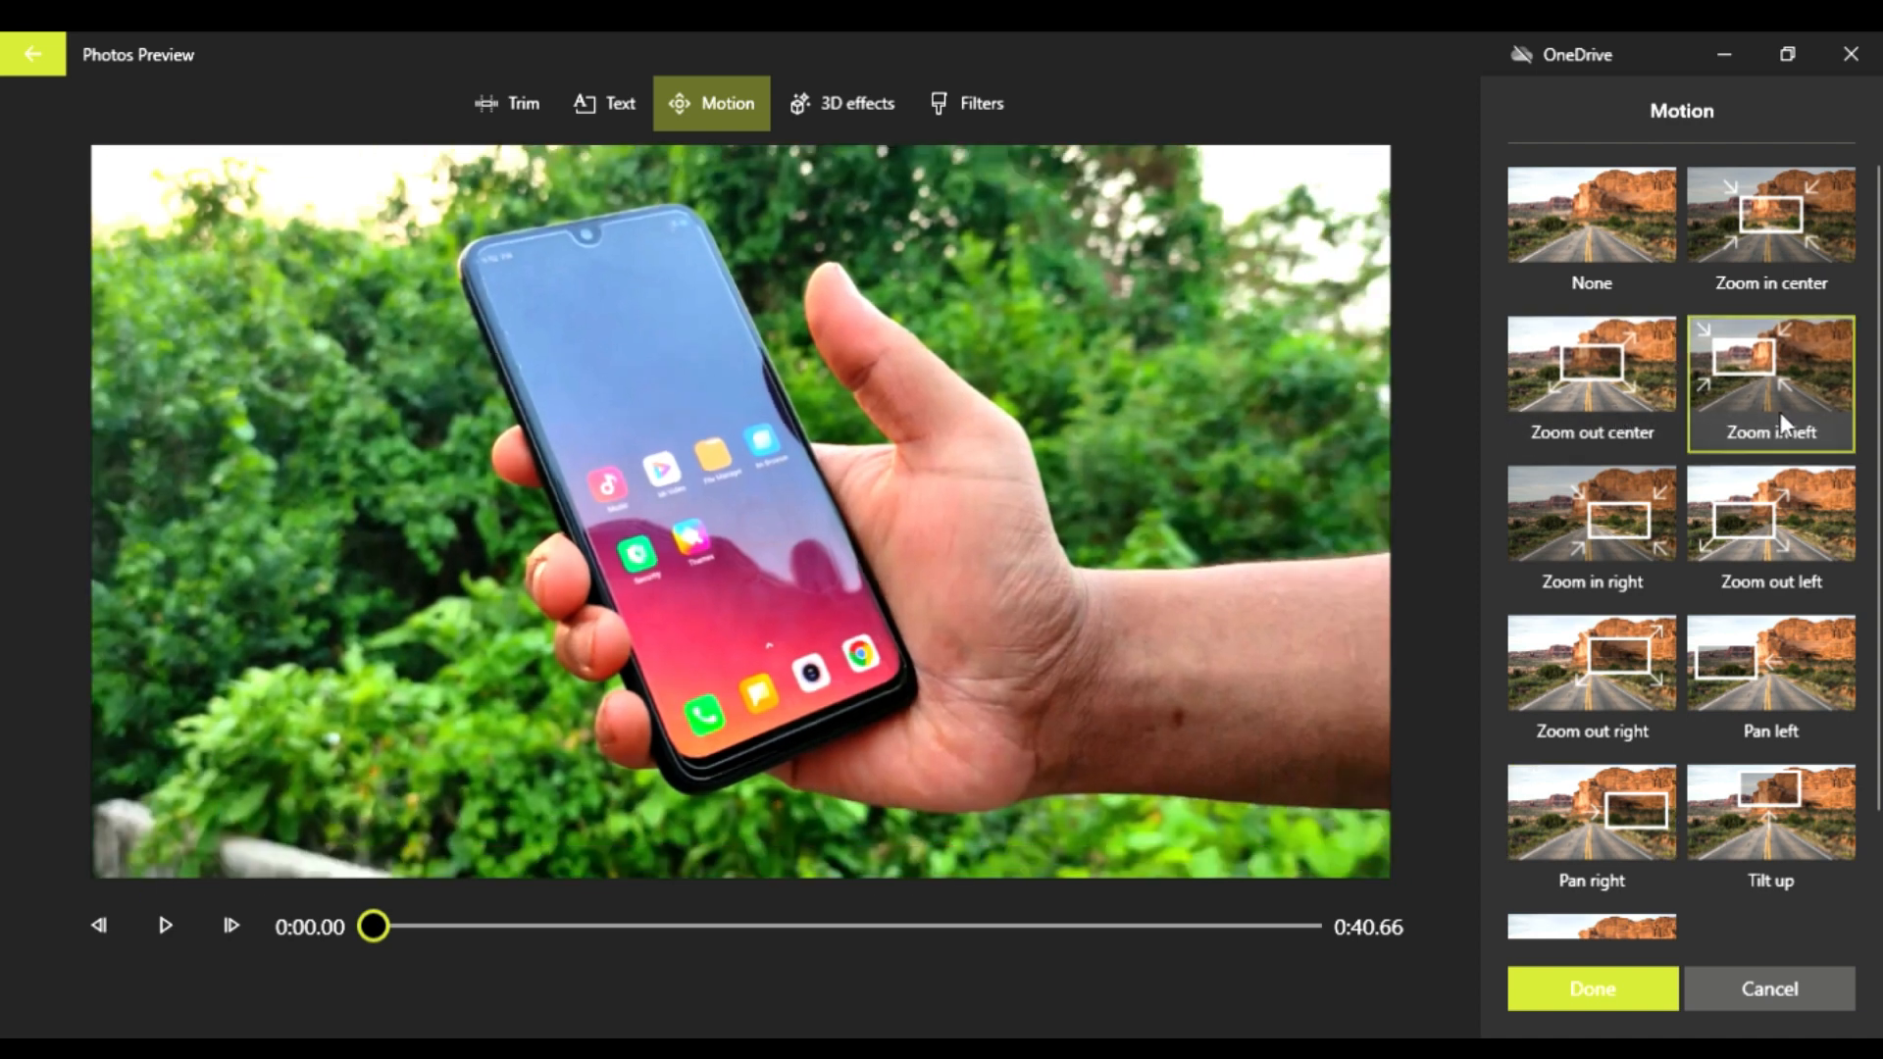
left_click(1624, 561)
left_click(1628, 721)
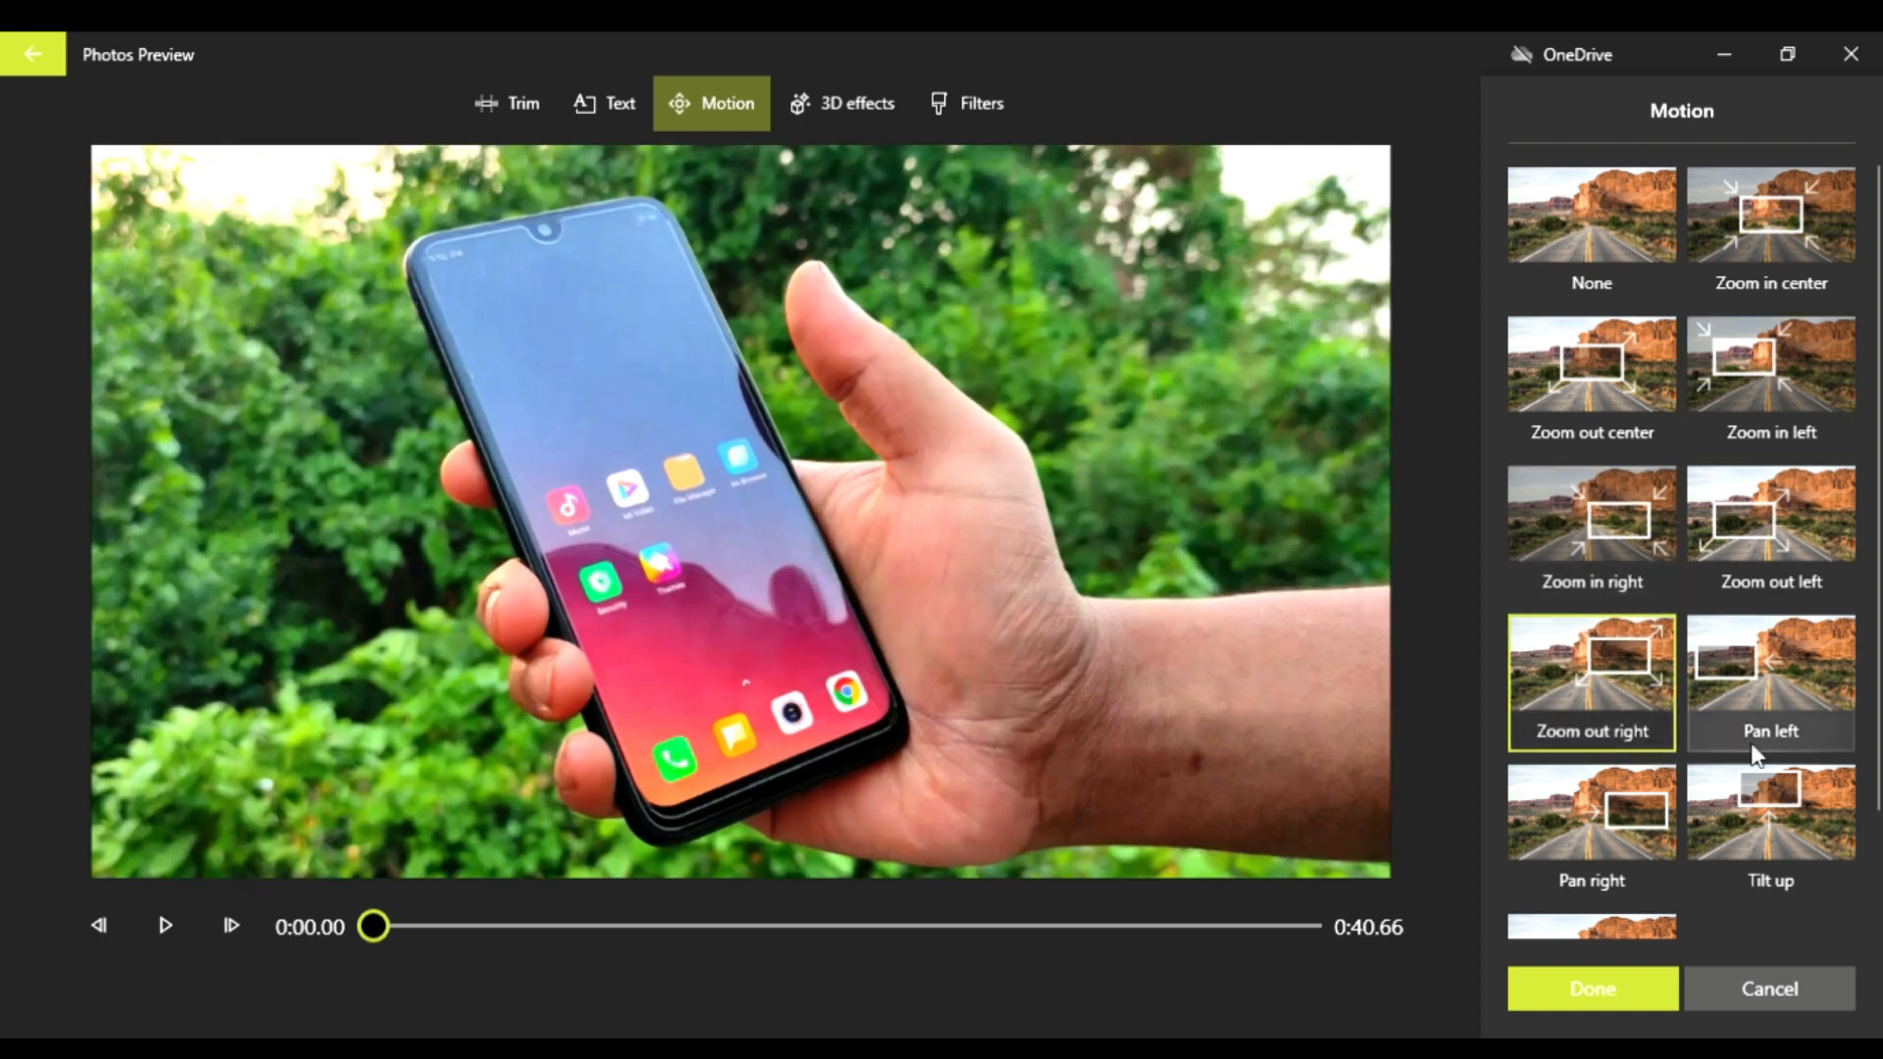
left_click(1779, 718)
left_click(1626, 806)
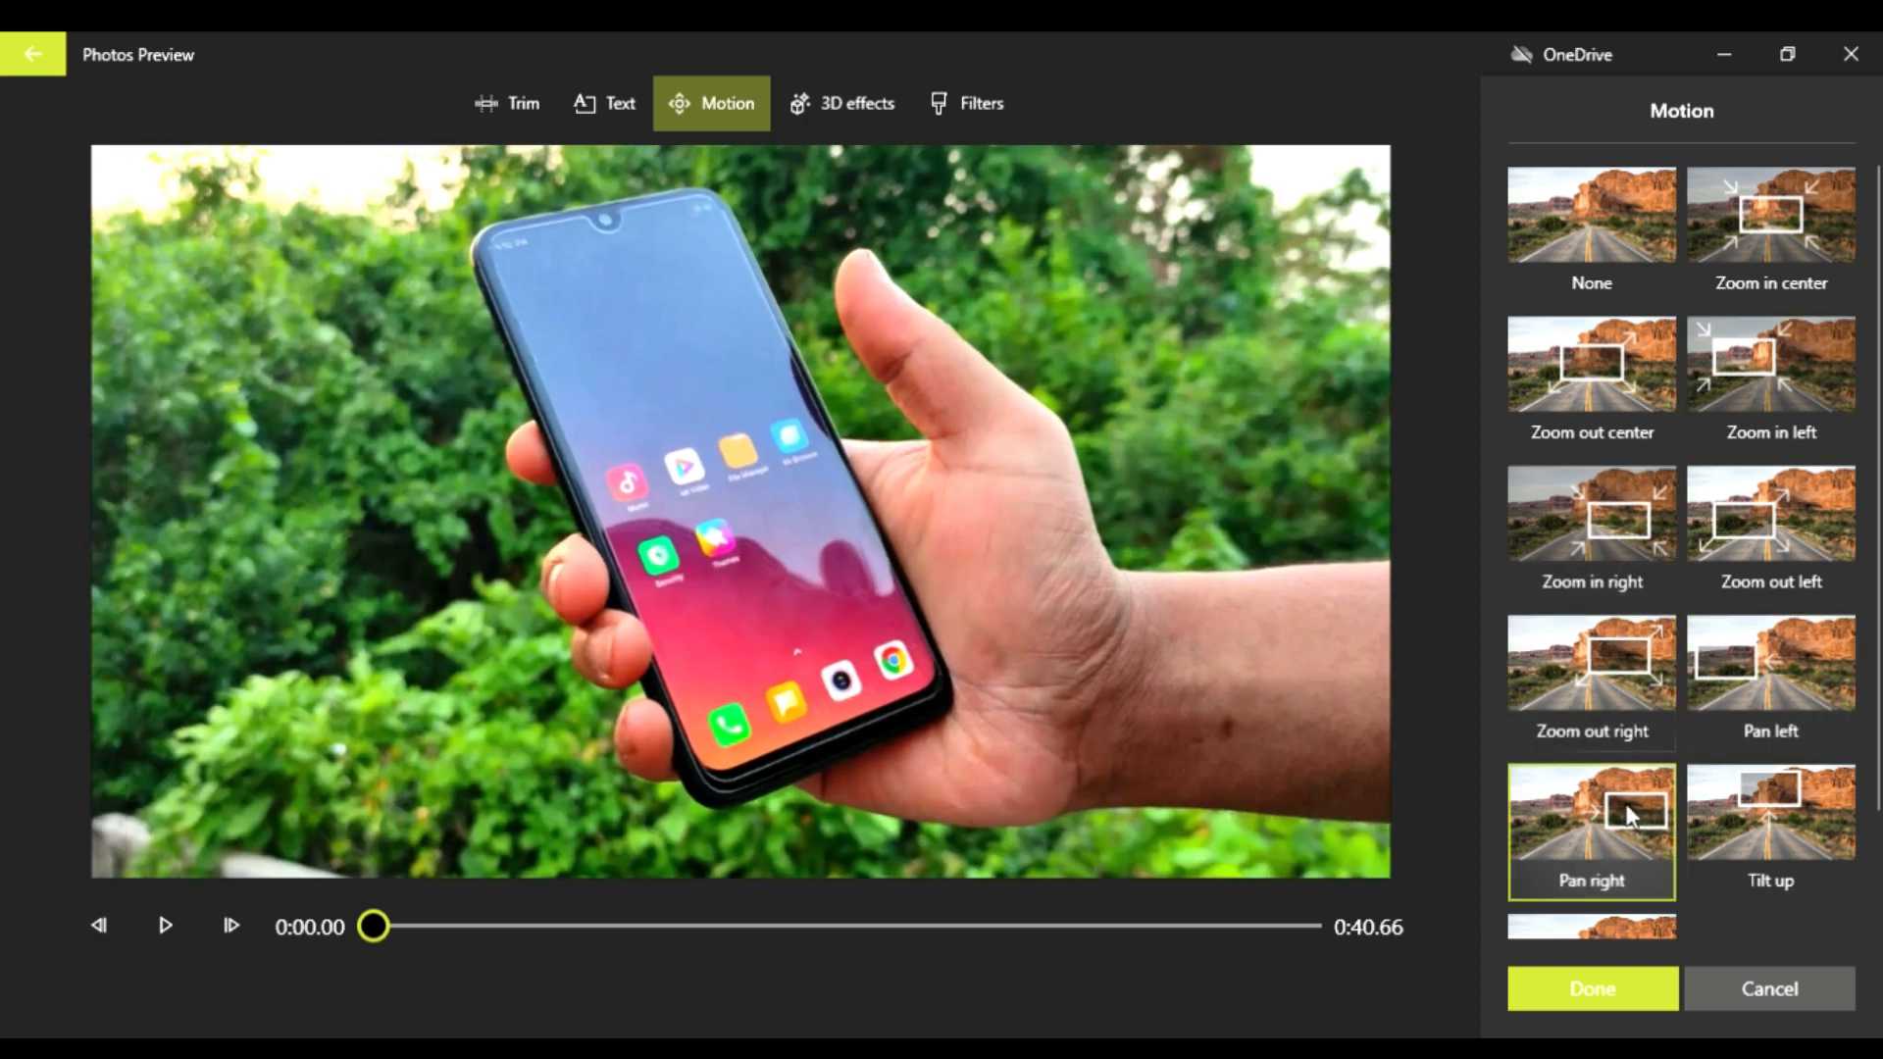
Step: Try the Tilt up and Tilt down motions on the same clip and discard the motion changes
scroll(1769, 832, "down", 2)
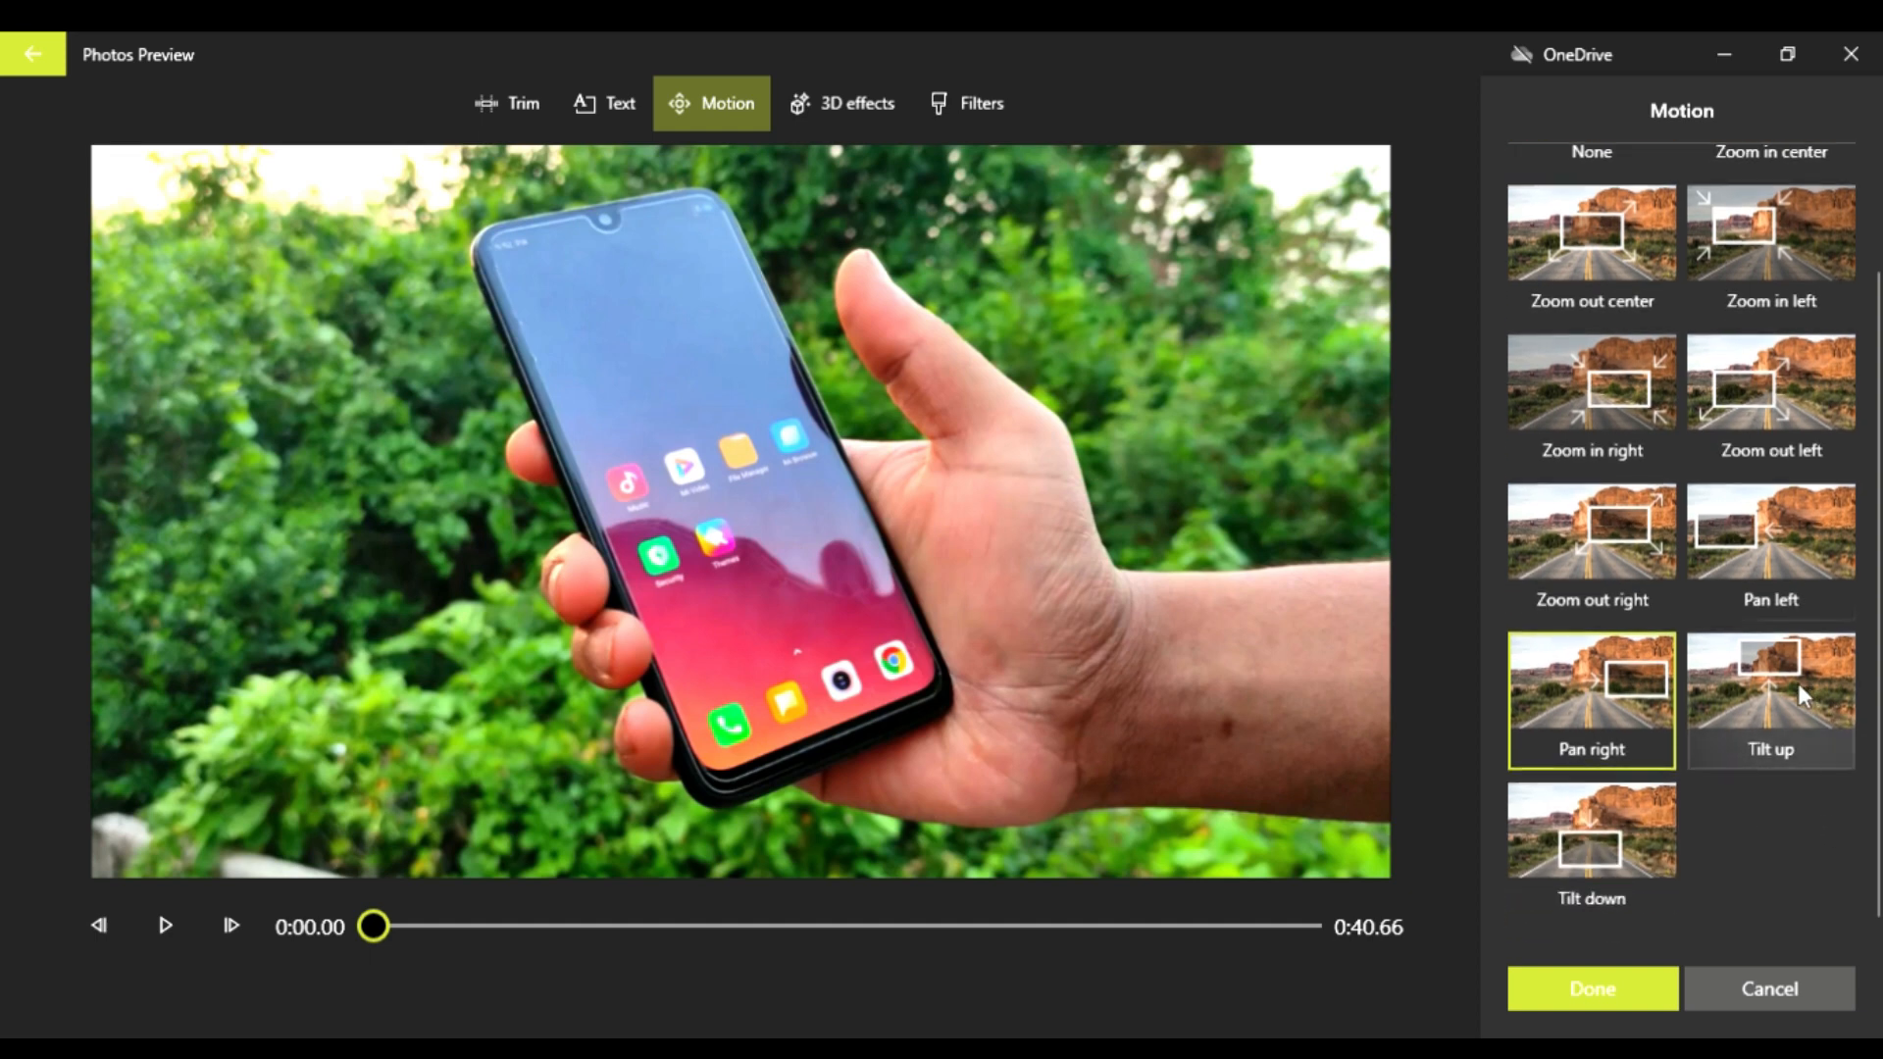
left_click(1797, 683)
left_click(1609, 832)
scroll(1618, 746, "up", 2)
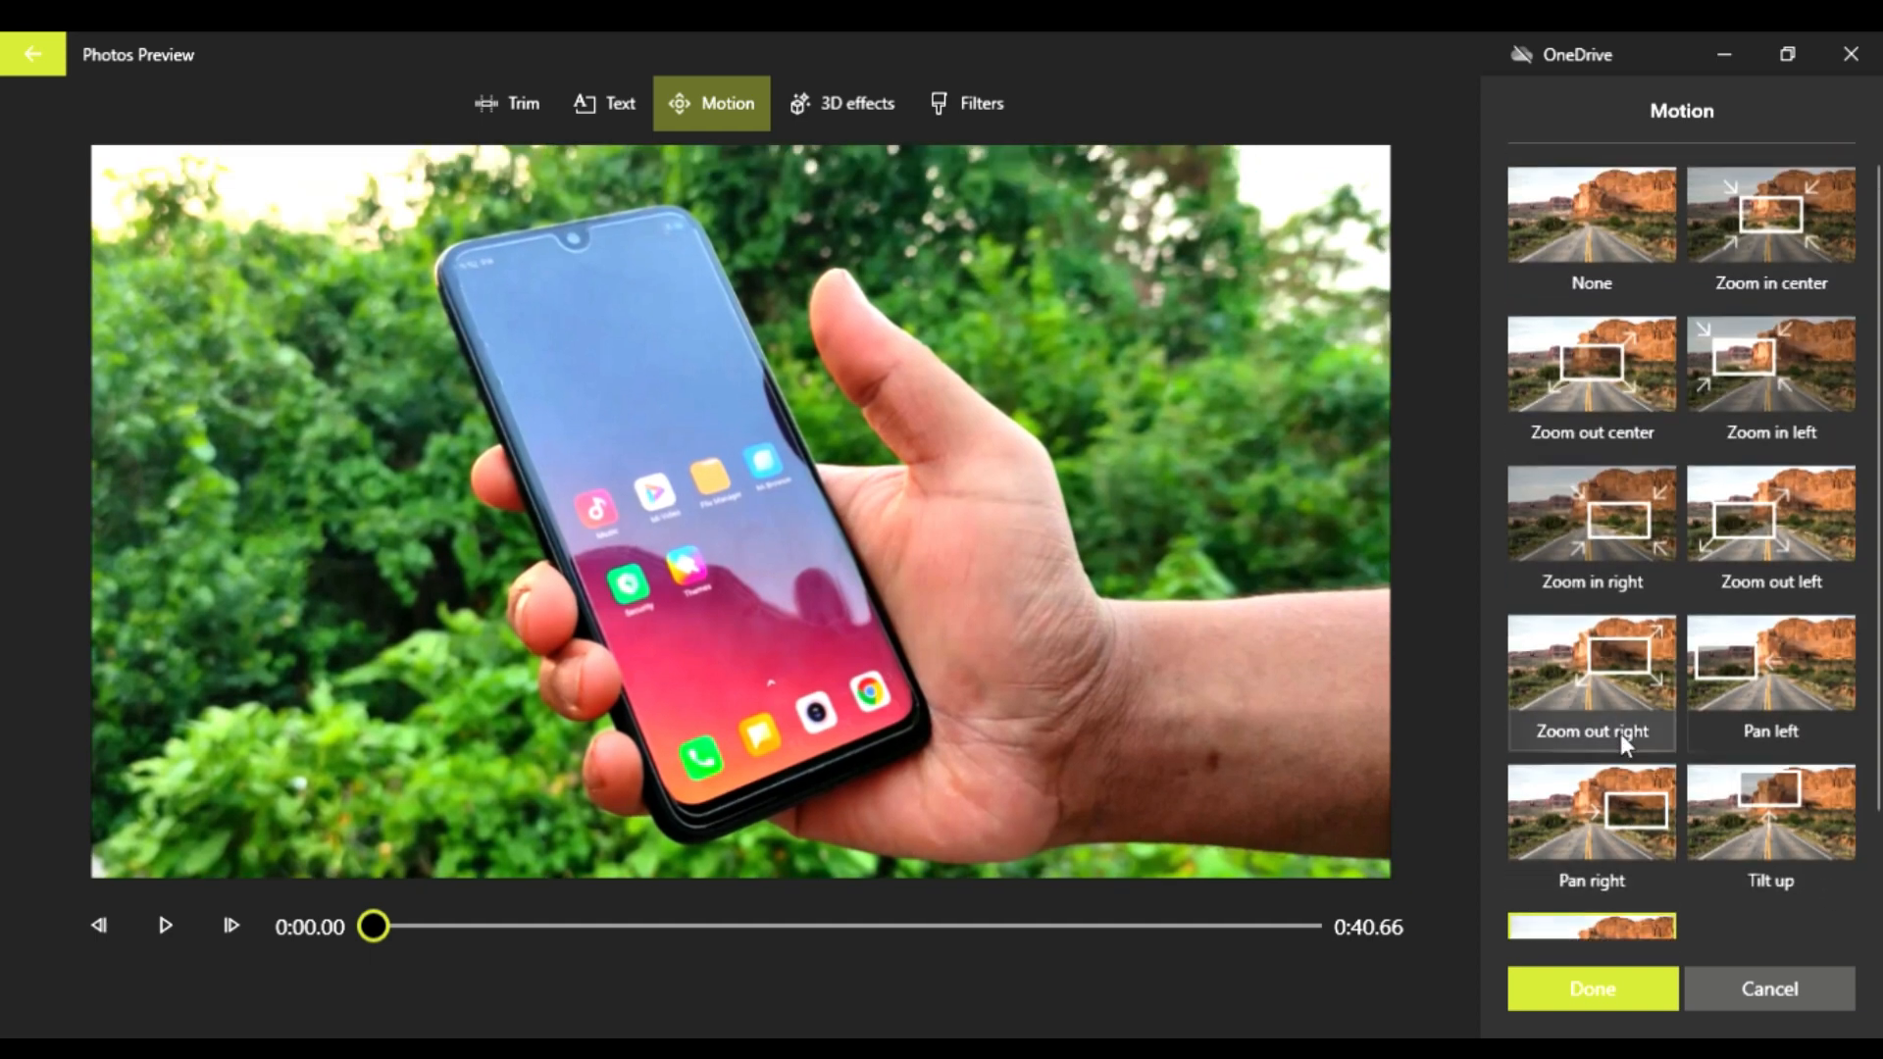
scroll(1620, 731, "down", 2)
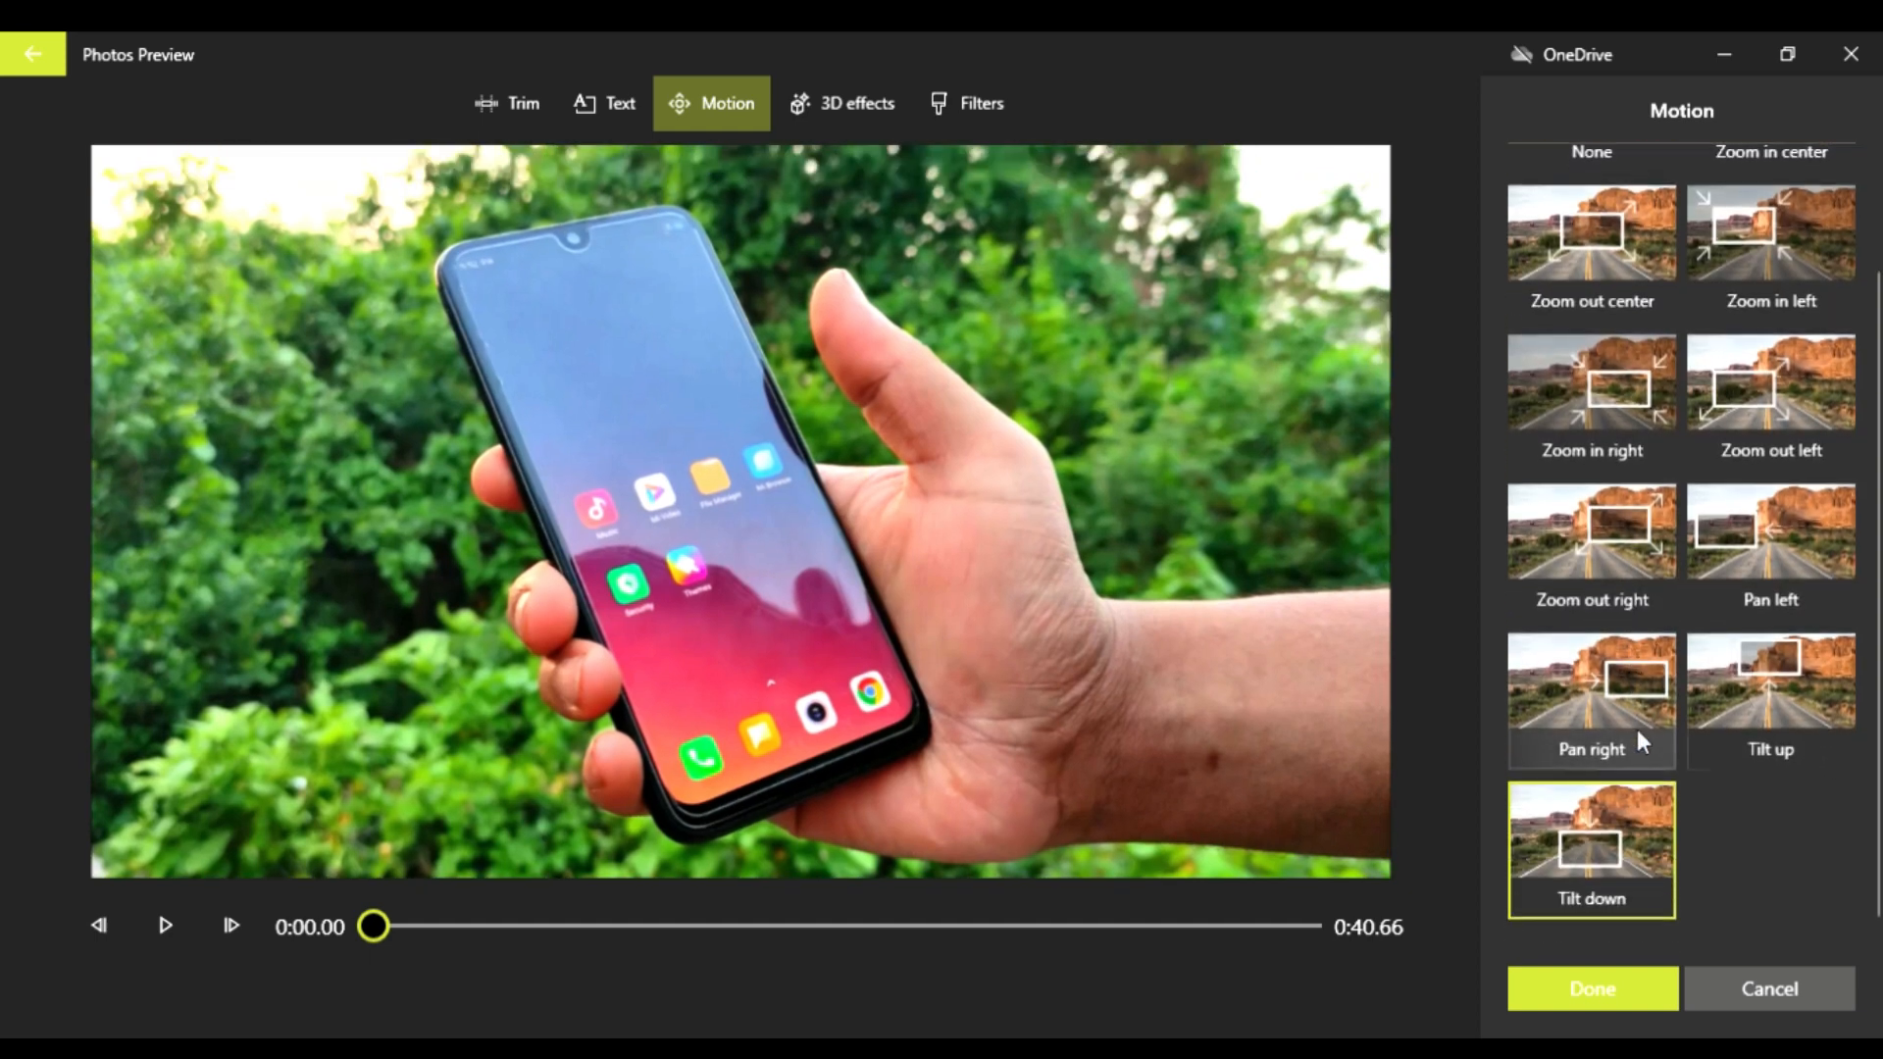
left_click(1775, 986)
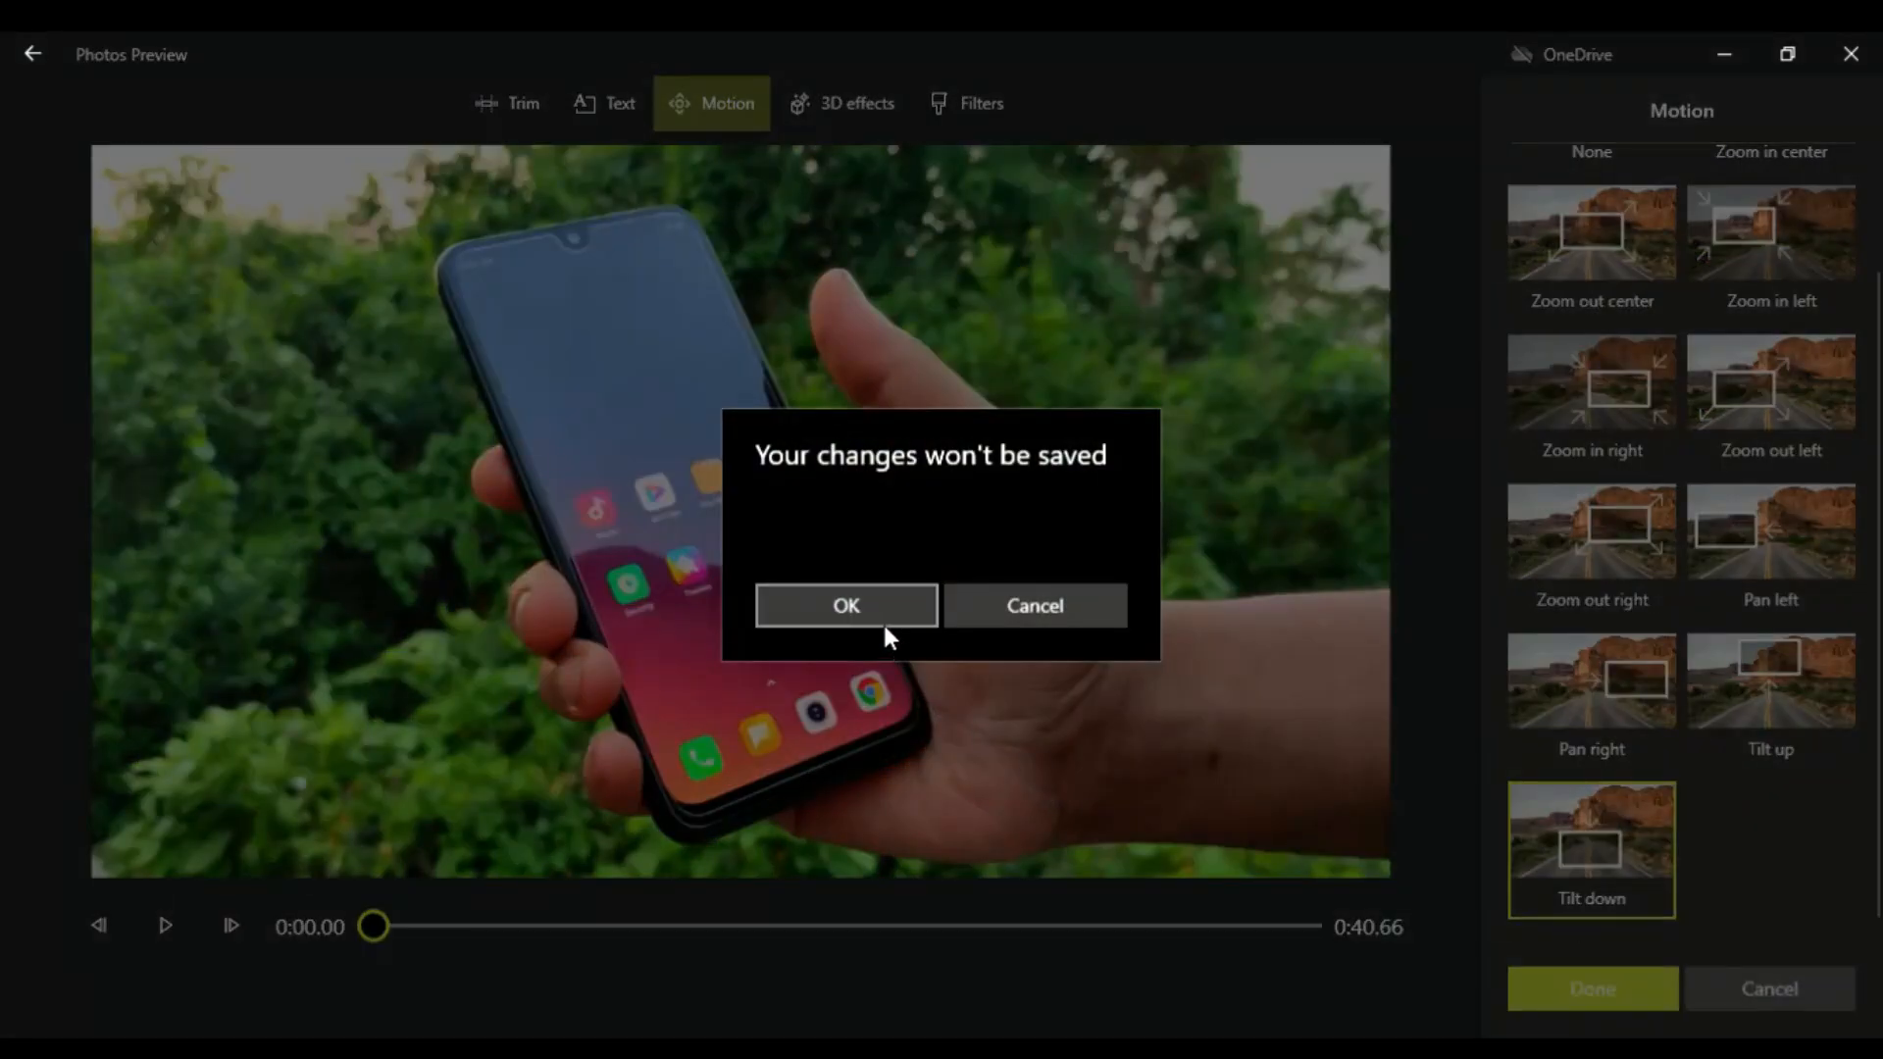
left_click(881, 618)
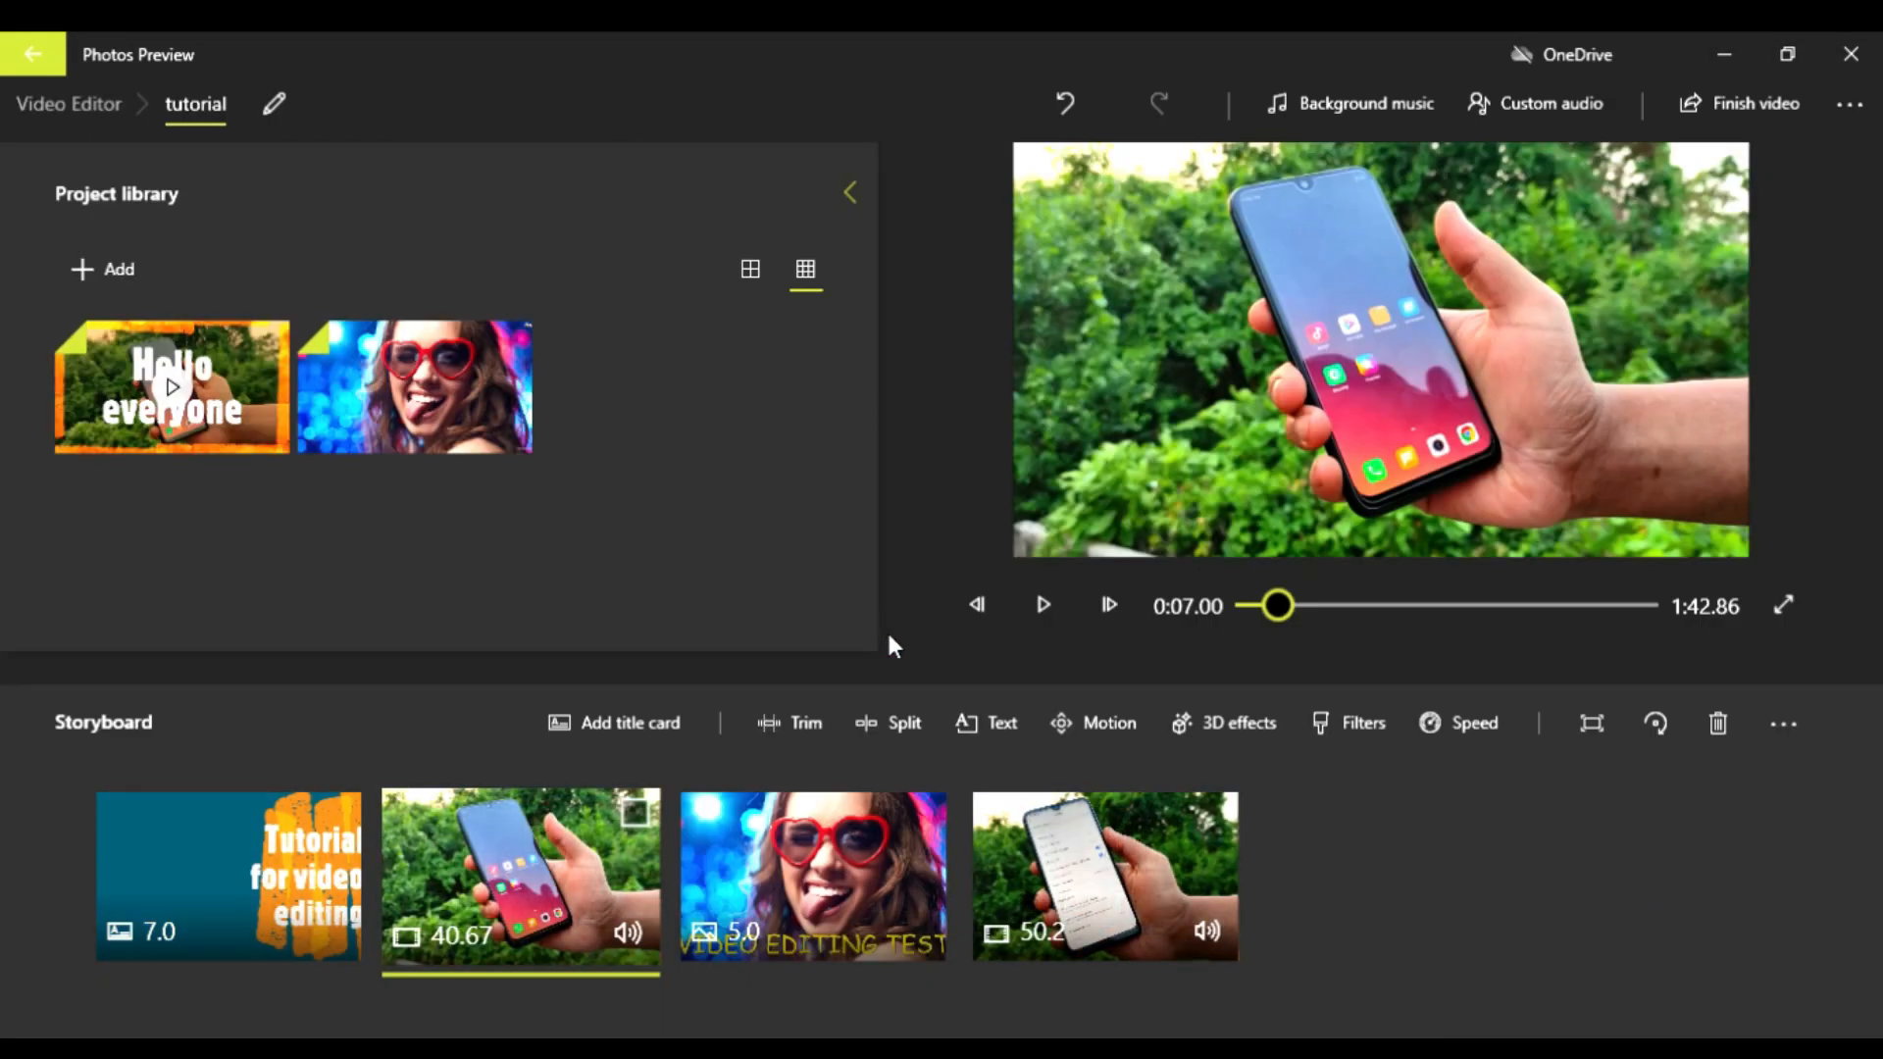
Step: Add the Sci-fi portal 3D effect to the first phone clip part, placing it to the right of the word "Hello"
left_click(1230, 728)
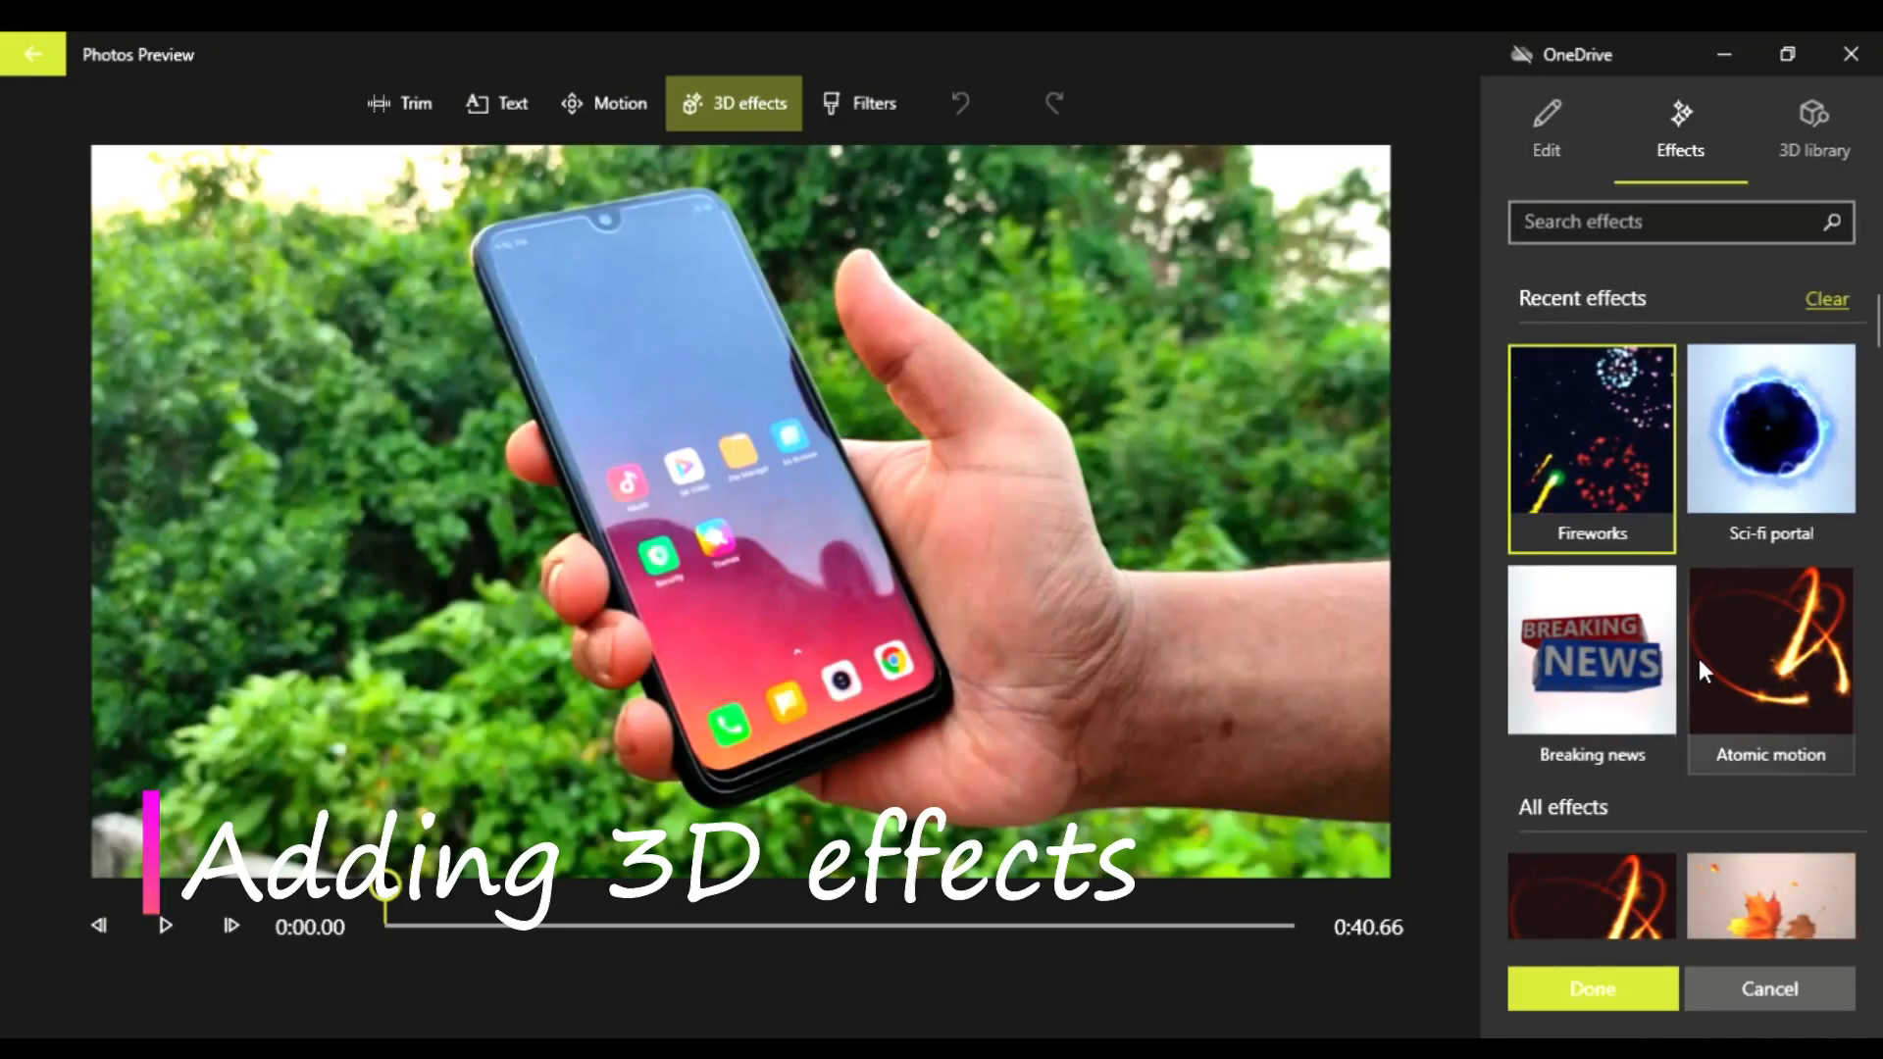
scroll(1653, 649, "down", 5)
scroll(1653, 660, "down", 18)
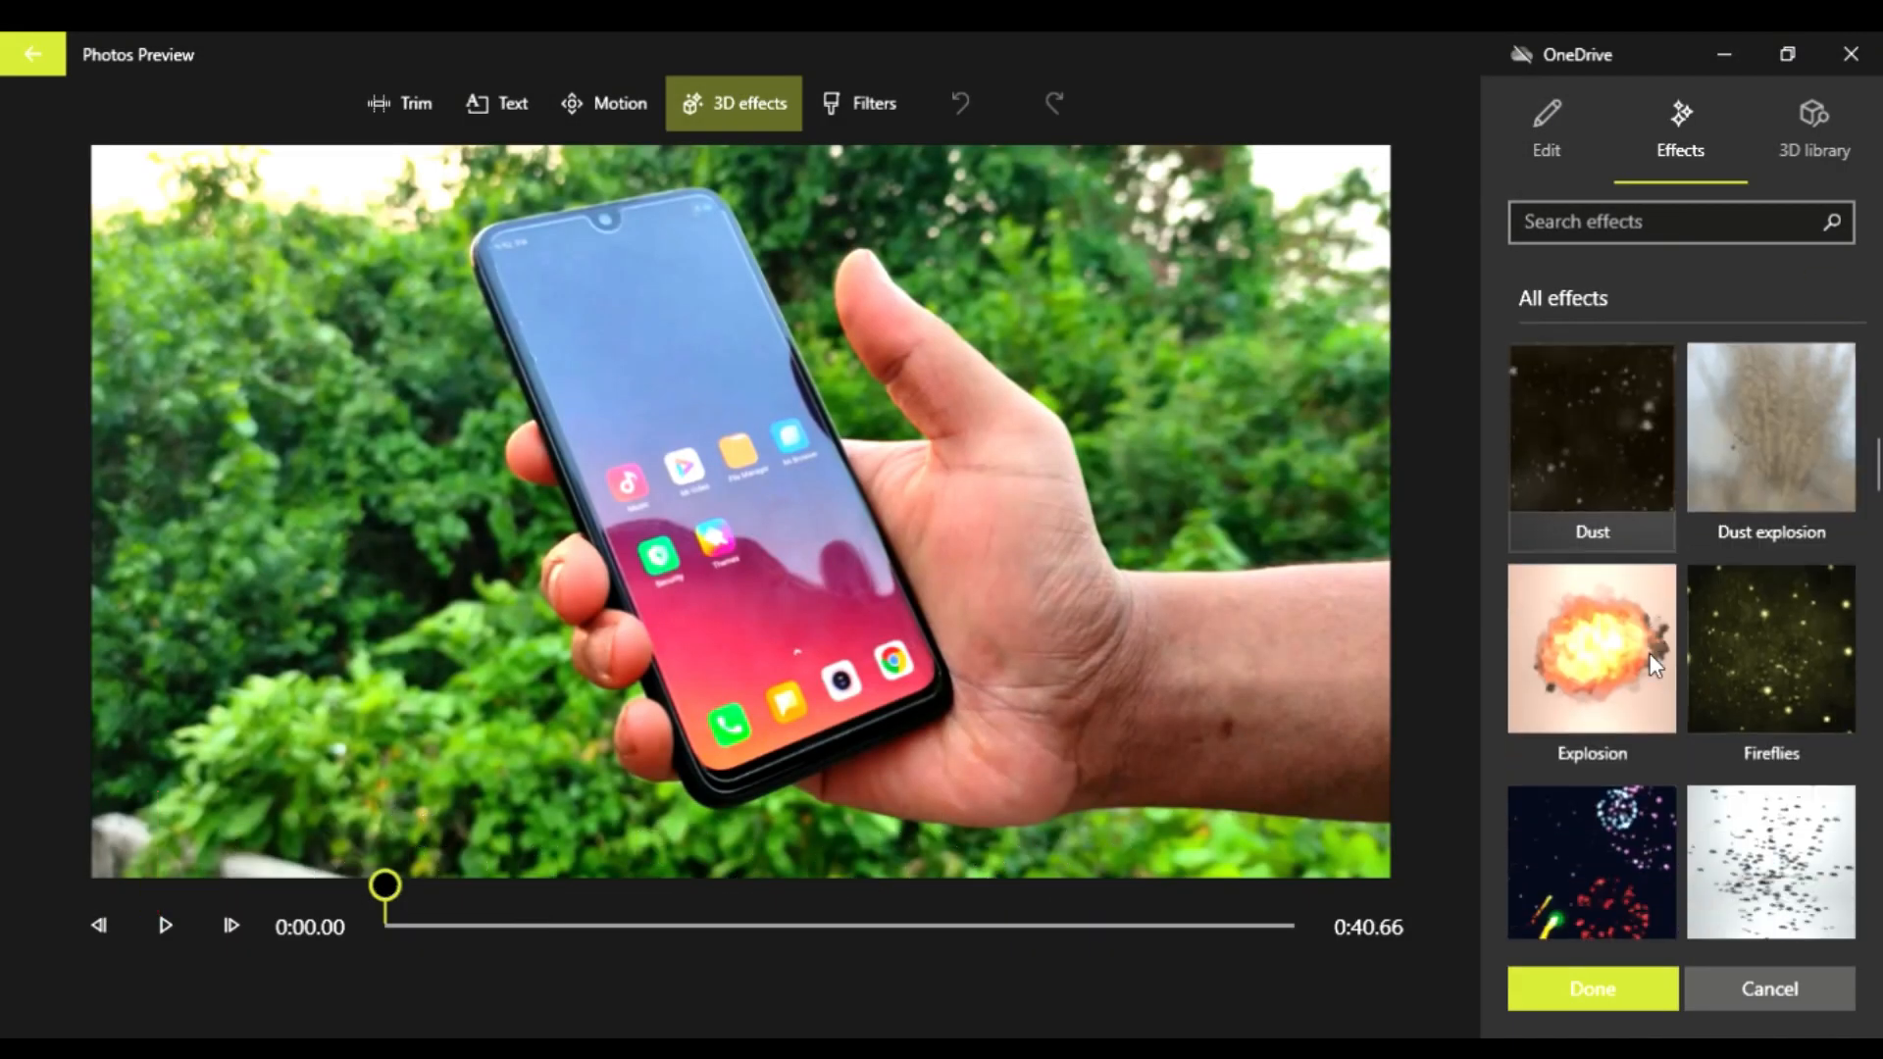
scroll(1649, 665, "down", 10)
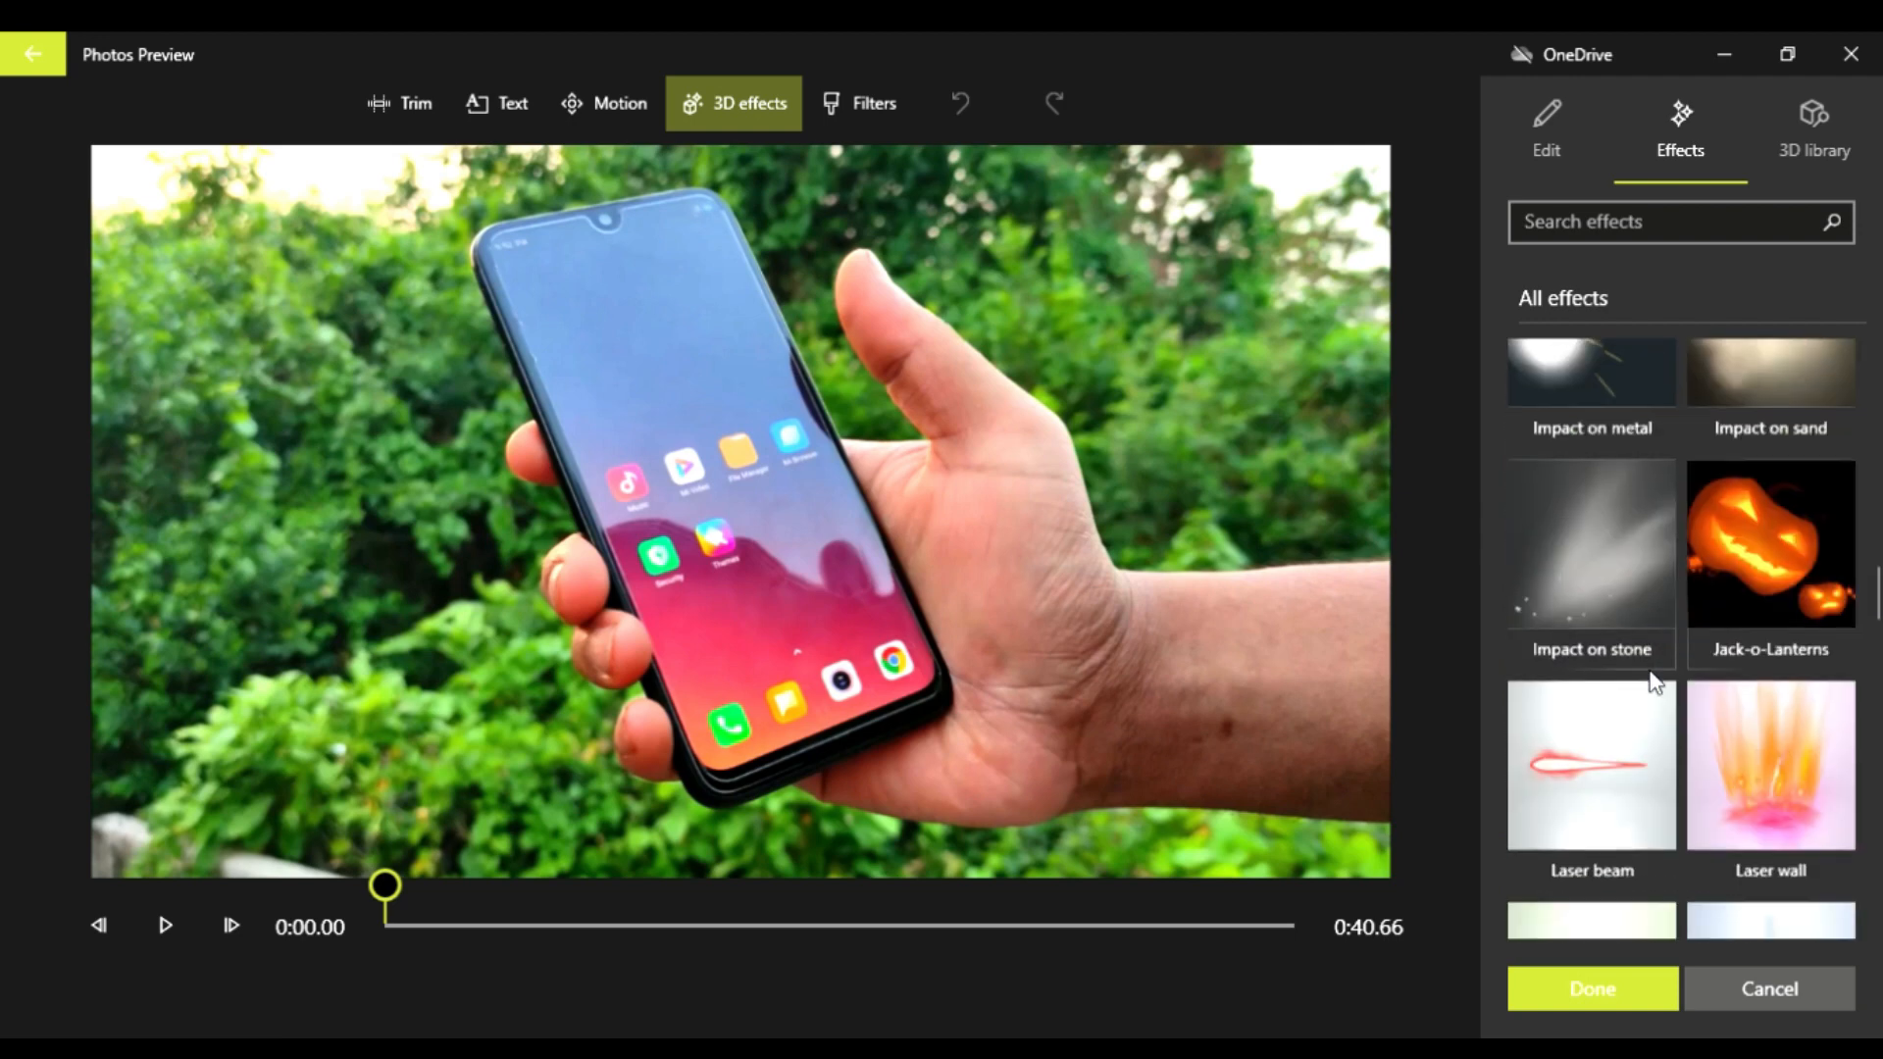
scroll(1648, 674, "down", 12)
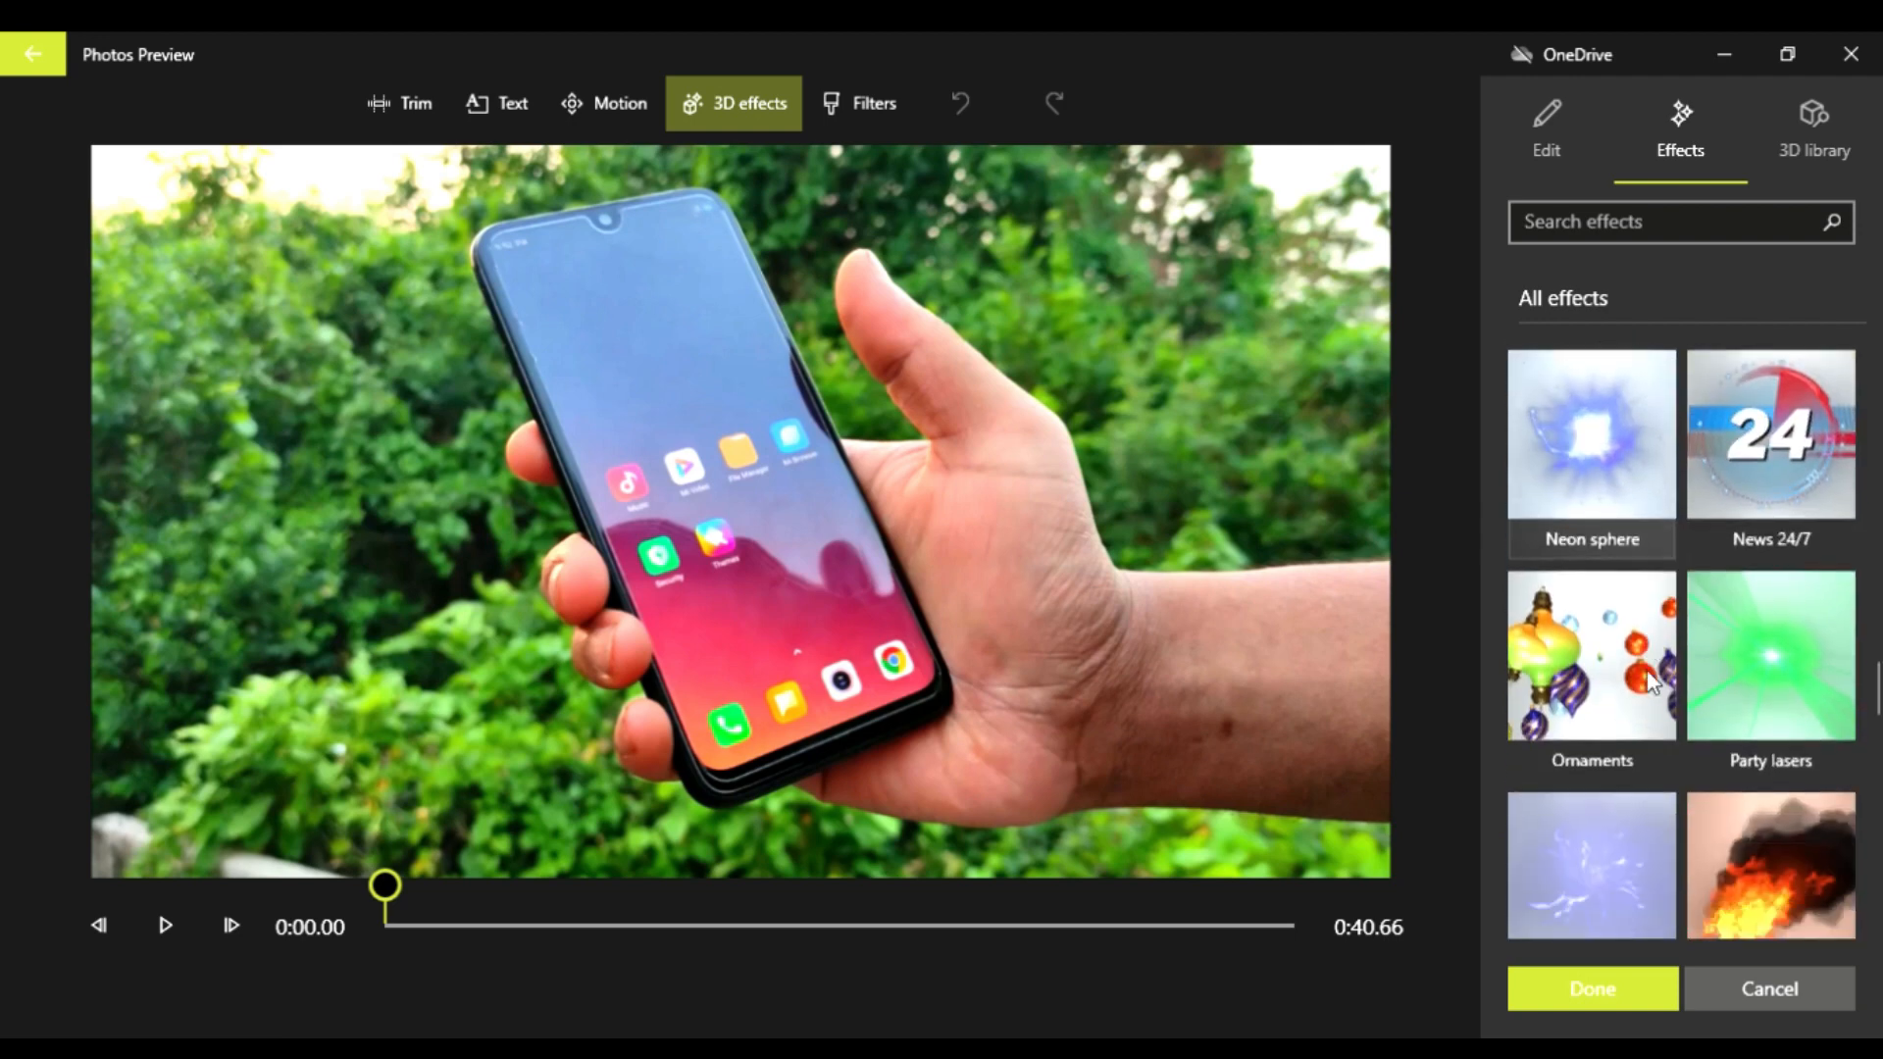
scroll(1647, 671, "down", 3)
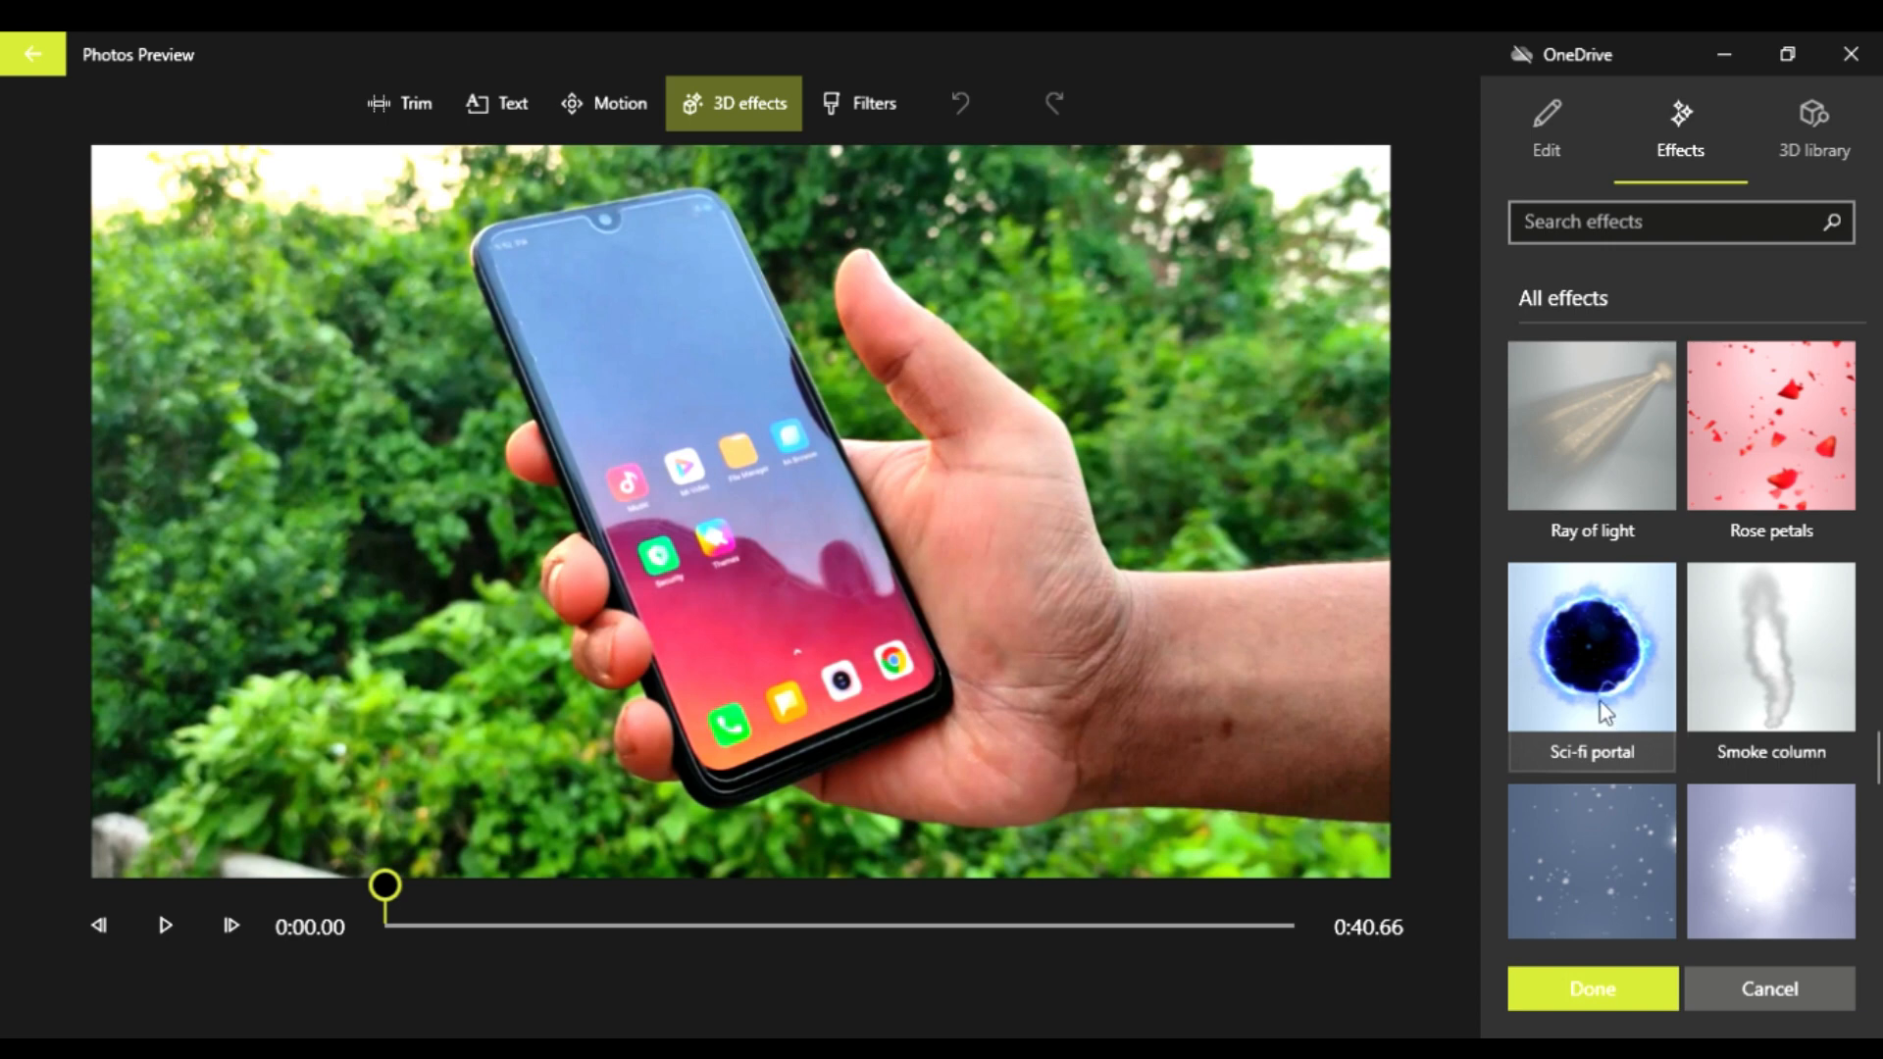
left_click_drag(1601, 700, 1131, 345)
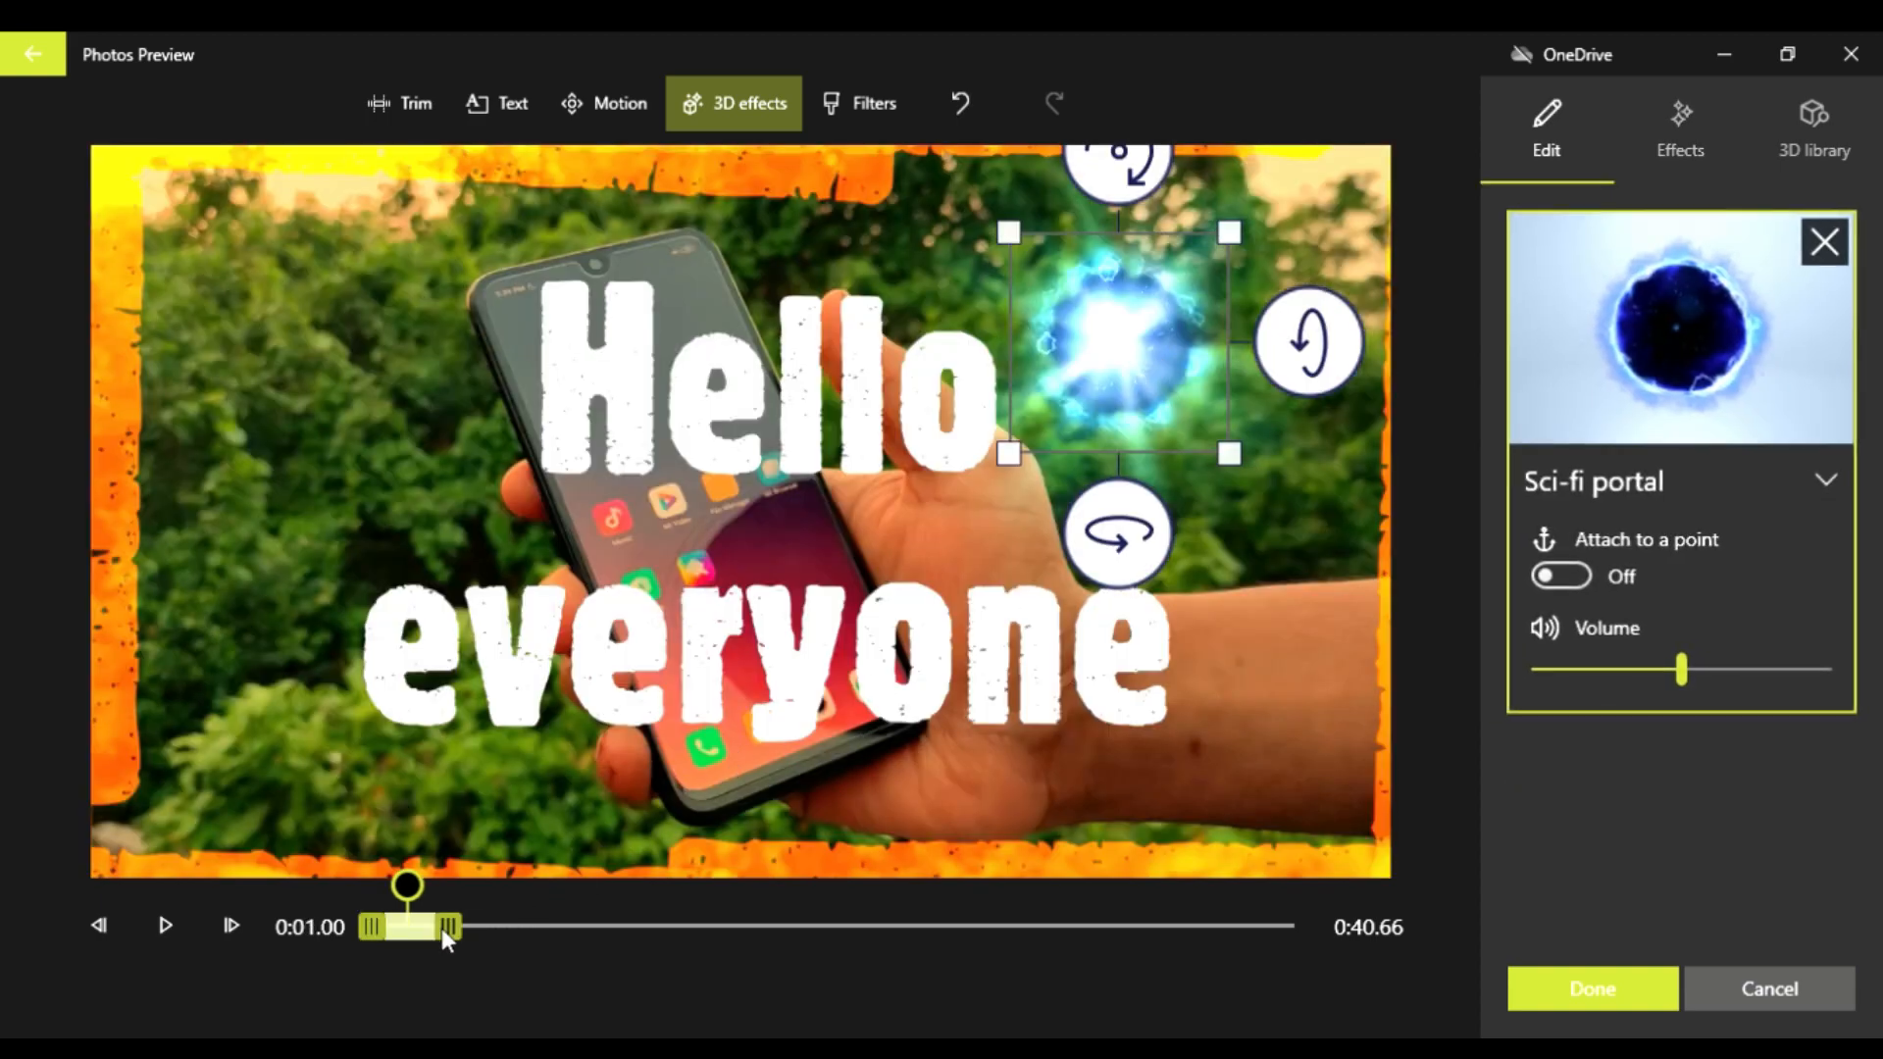
Step: Extend the Sci-fi portal effect to cover roughly the first quarter of the clip and enlarge it slightly toward its lower-left corner
left_click_drag(701, 917, 764, 914)
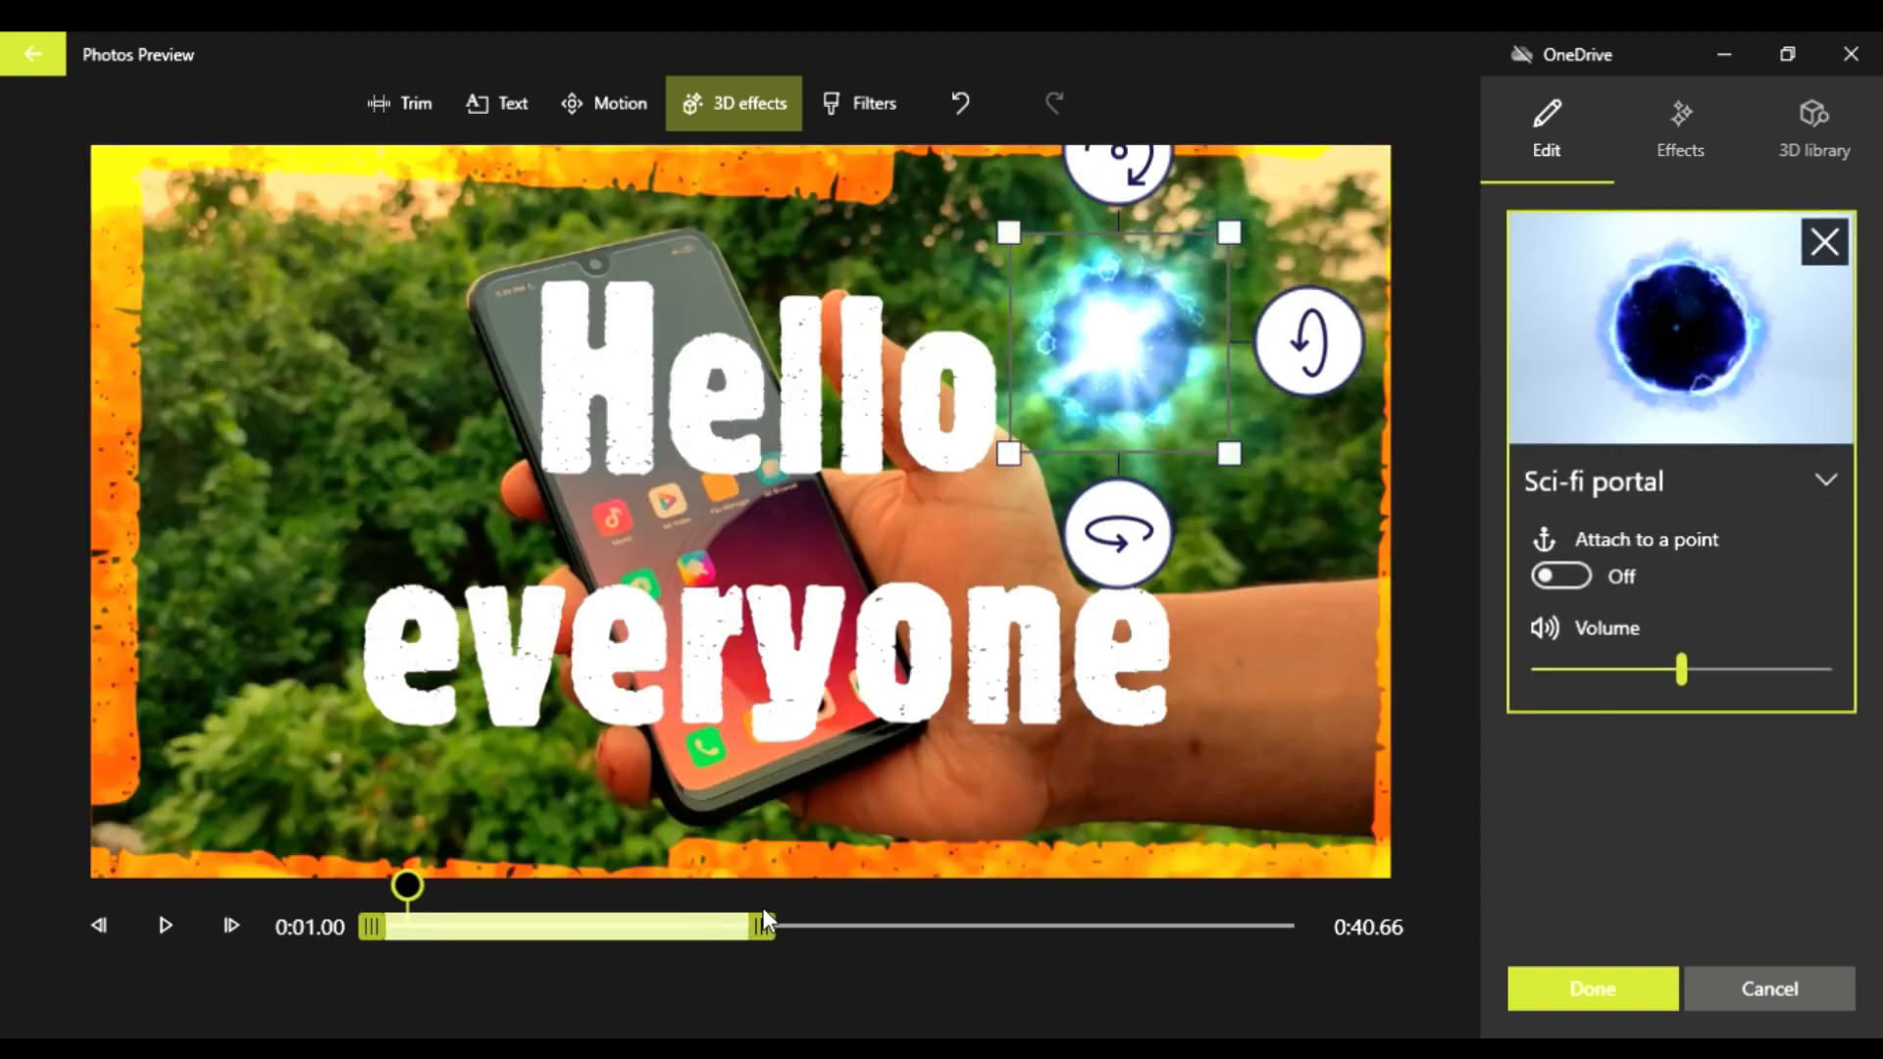
mouse_move(548, 914)
left_mouse_down()
mouse_move(586, 922)
mouse_move(453, 927)
mouse_move(663, 930)
mouse_move(577, 926)
left_mouse_up()
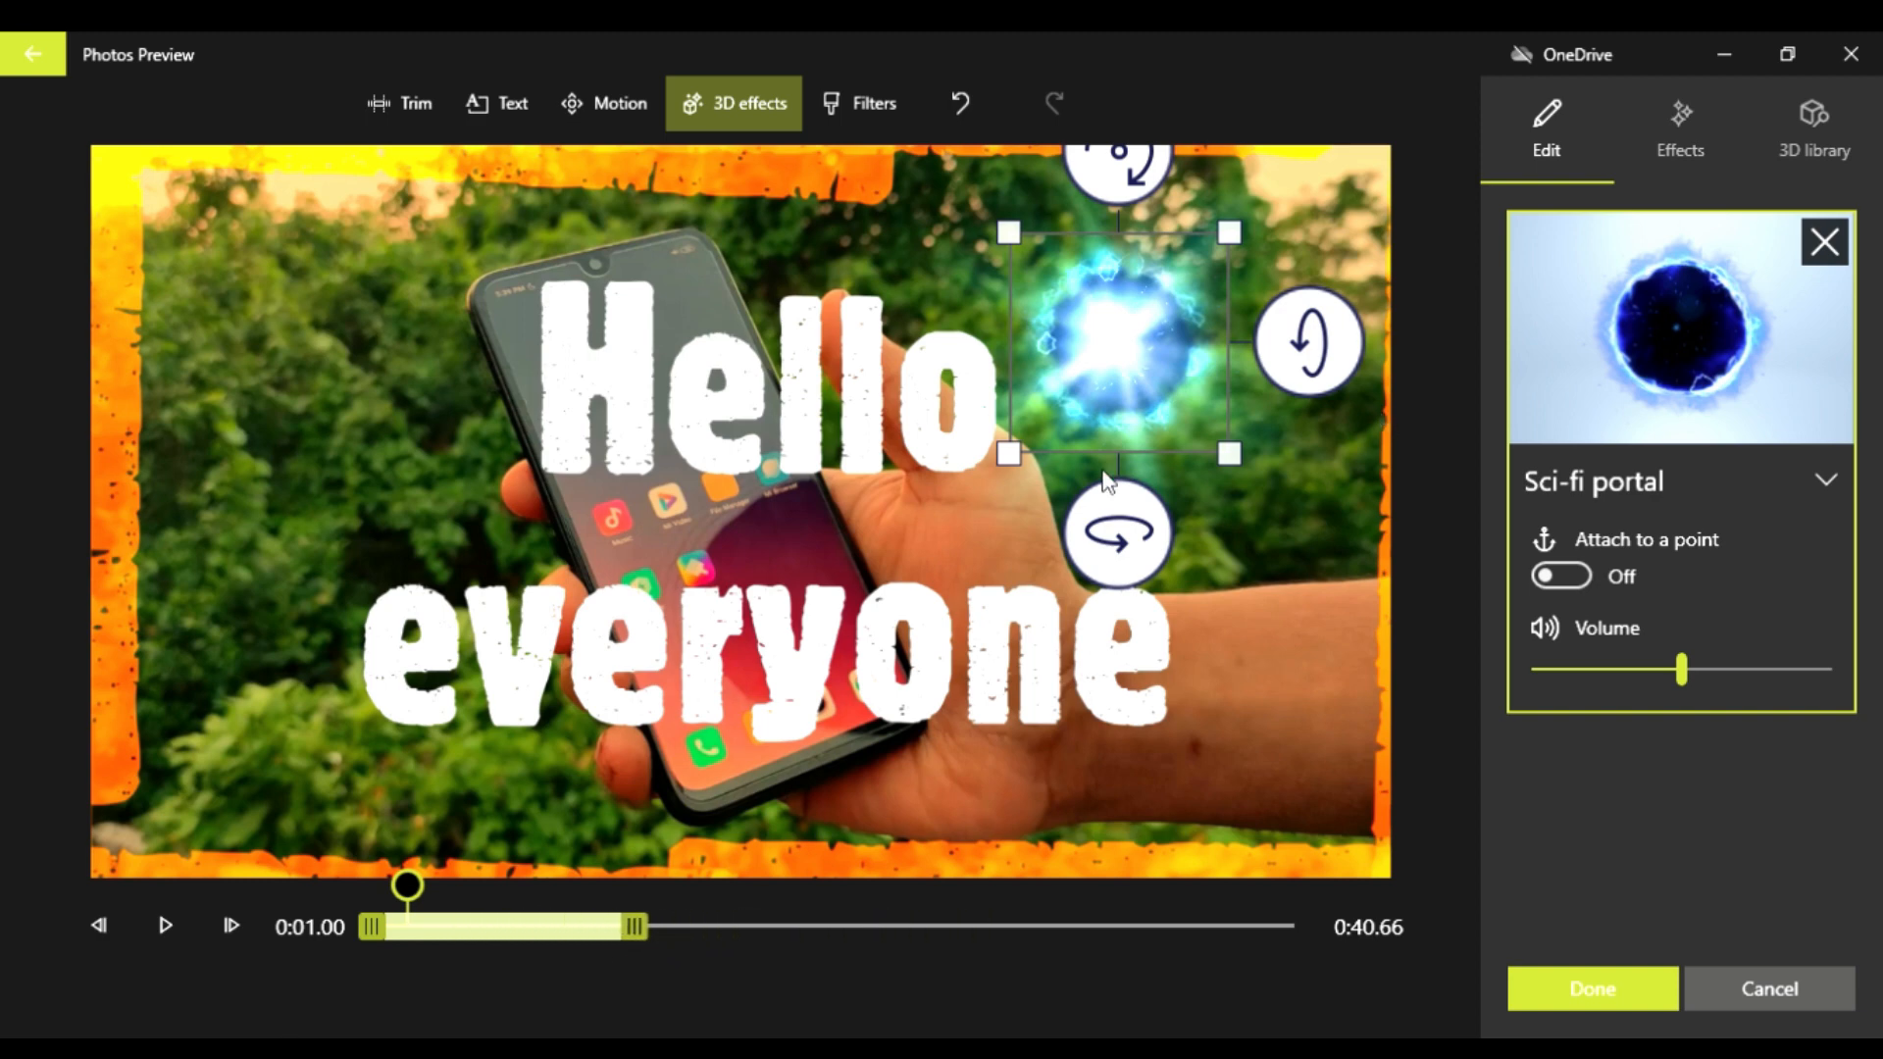
left_click_drag(1018, 473, 966, 567)
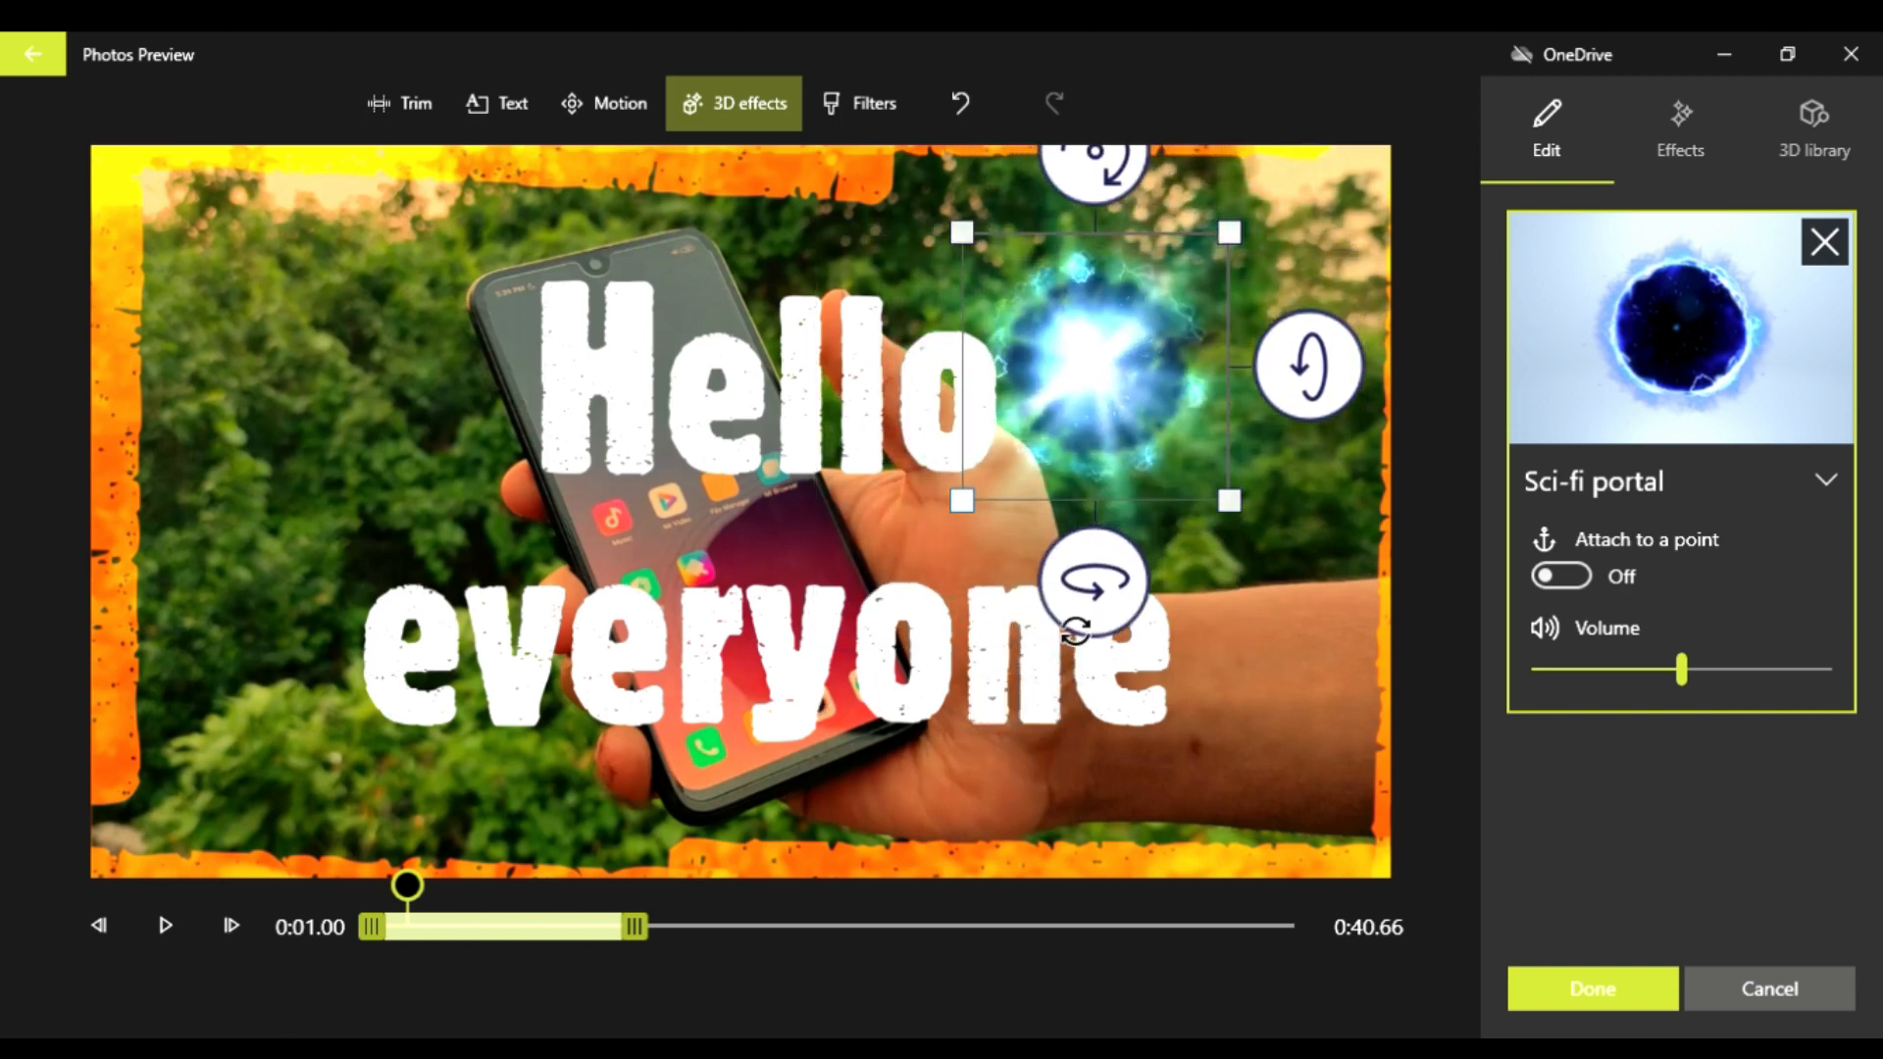
mouse_move(1093, 587)
left_mouse_down()
mouse_move(842, 589)
mouse_move(1343, 585)
mouse_move(980, 590)
mouse_move(1208, 594)
mouse_move(1106, 601)
left_mouse_up()
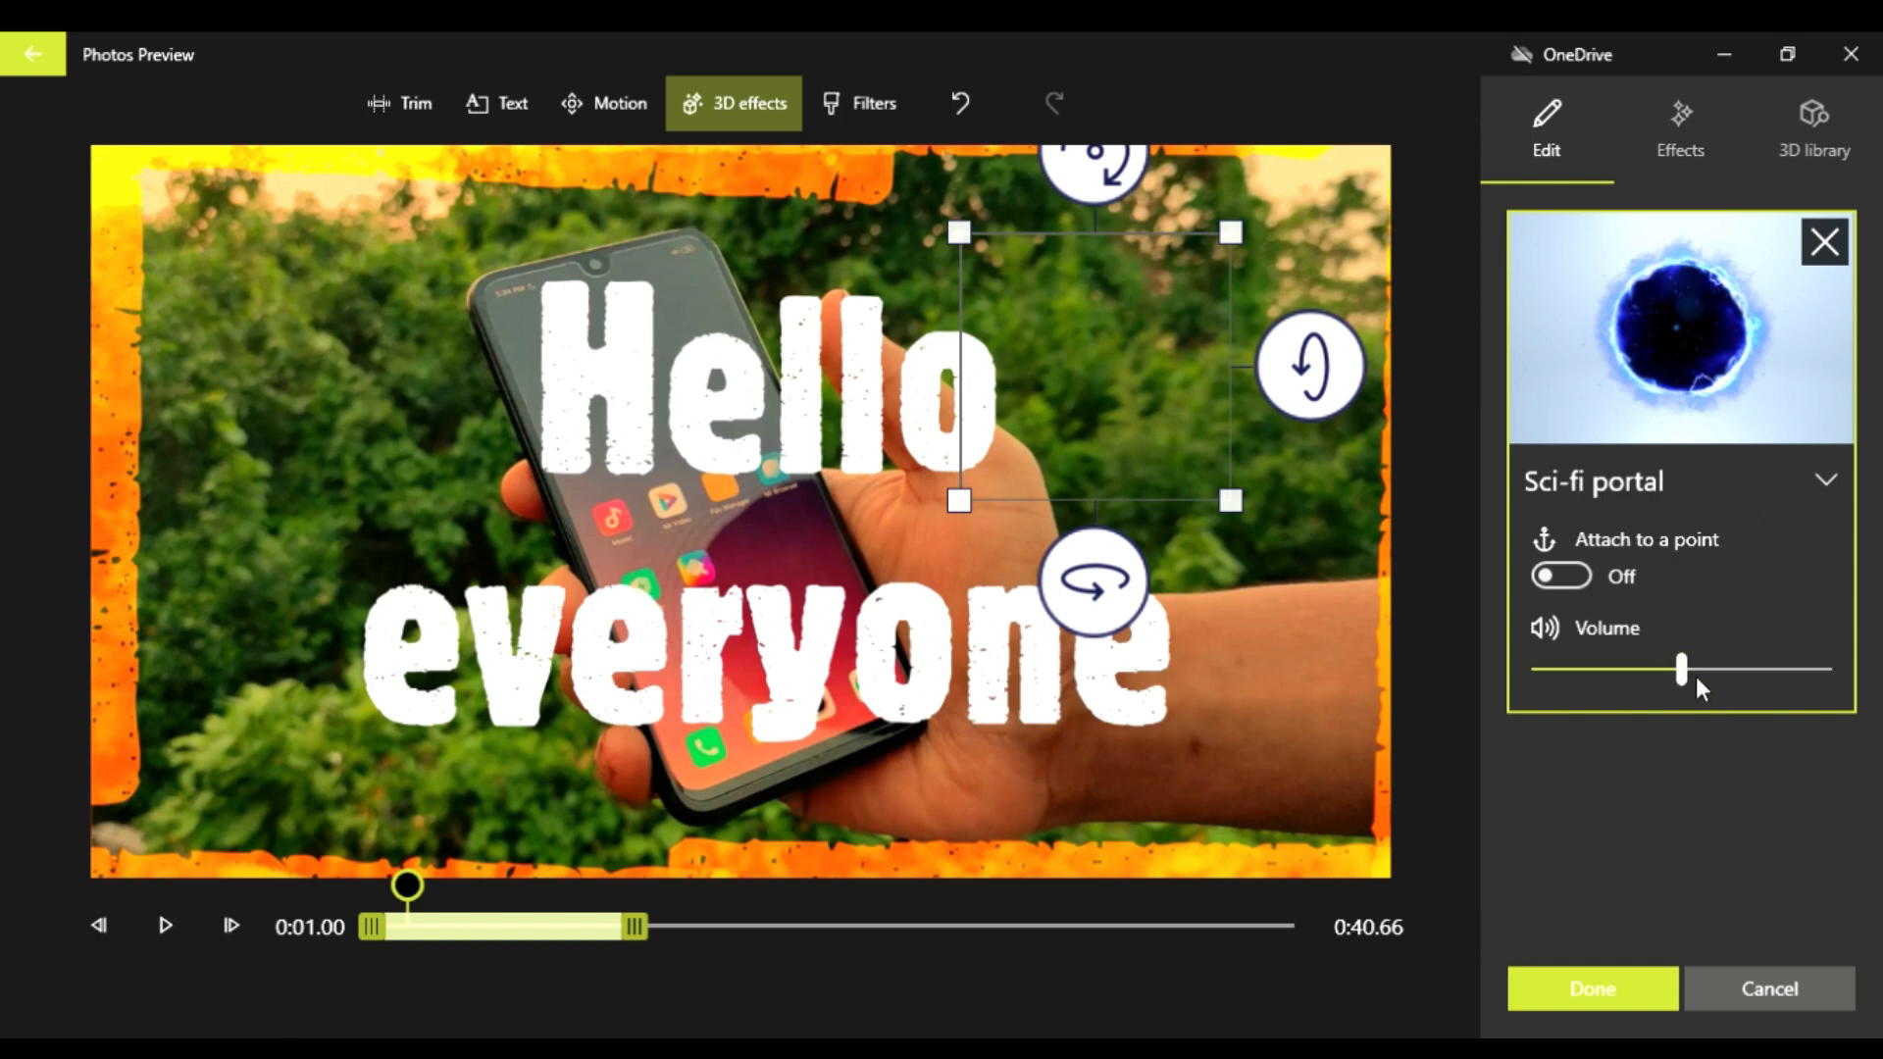
Step: Lower the Sci-fi portal effect's volume to the minimum and apply the effect to the clip
left_click_drag(1684, 672, 1526, 685)
left_click(1607, 985)
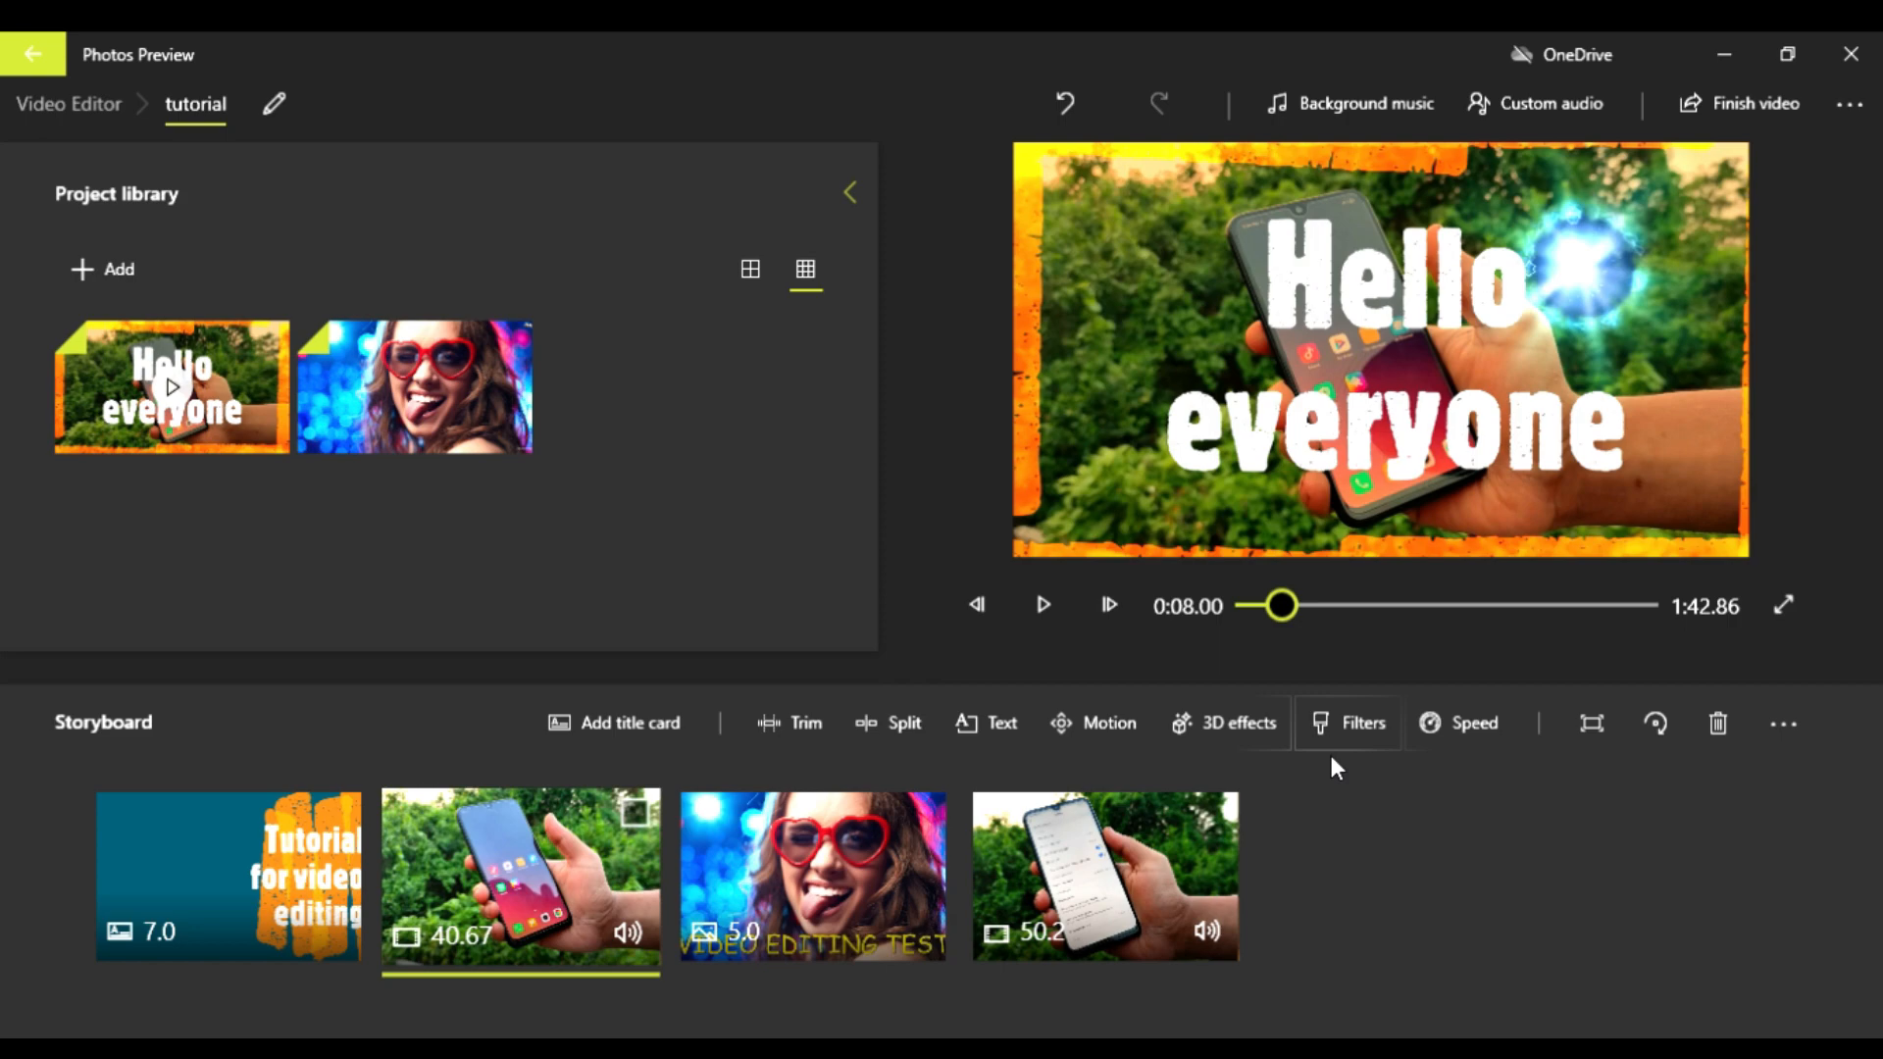
Step: Add the Breaking news 3D effect to the same clip and move it to the left side of the picture, beside the phone
left_click(1248, 724)
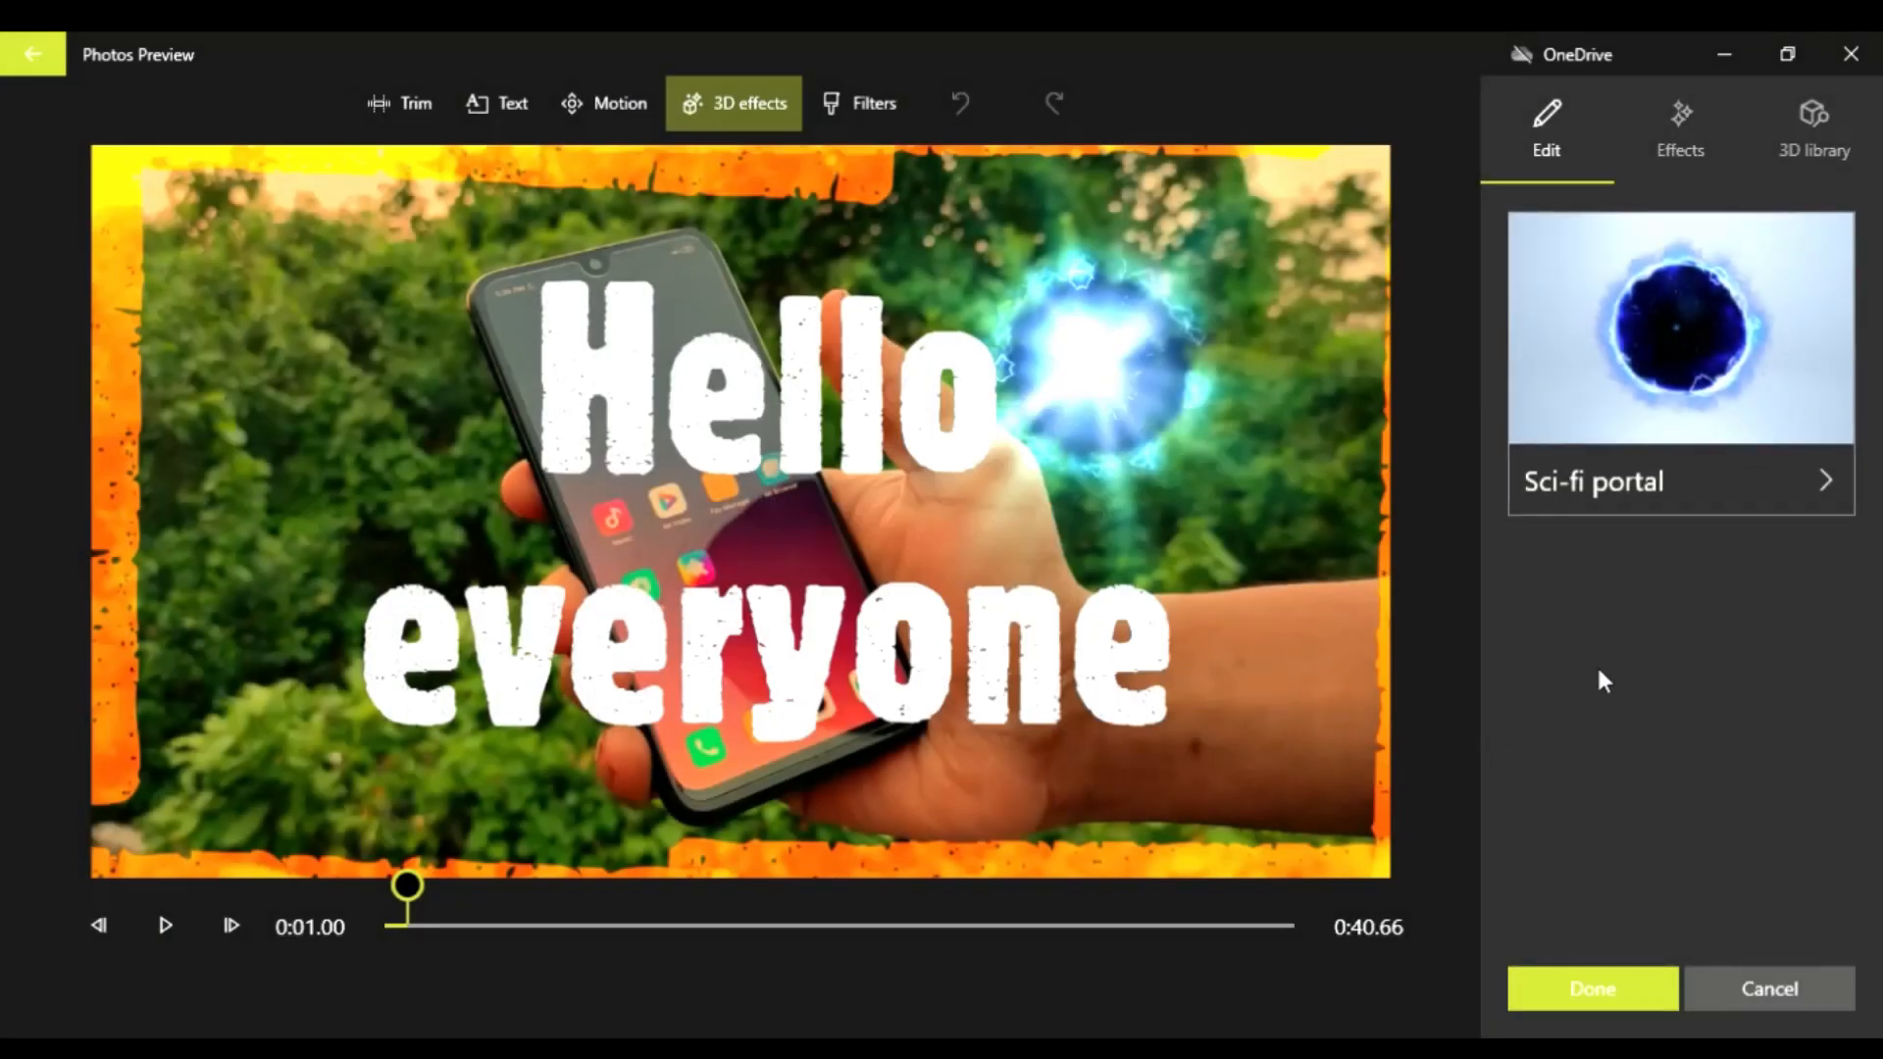
mouse_move(1654, 268)
left_click(1667, 139)
scroll(1747, 681, "down", 2)
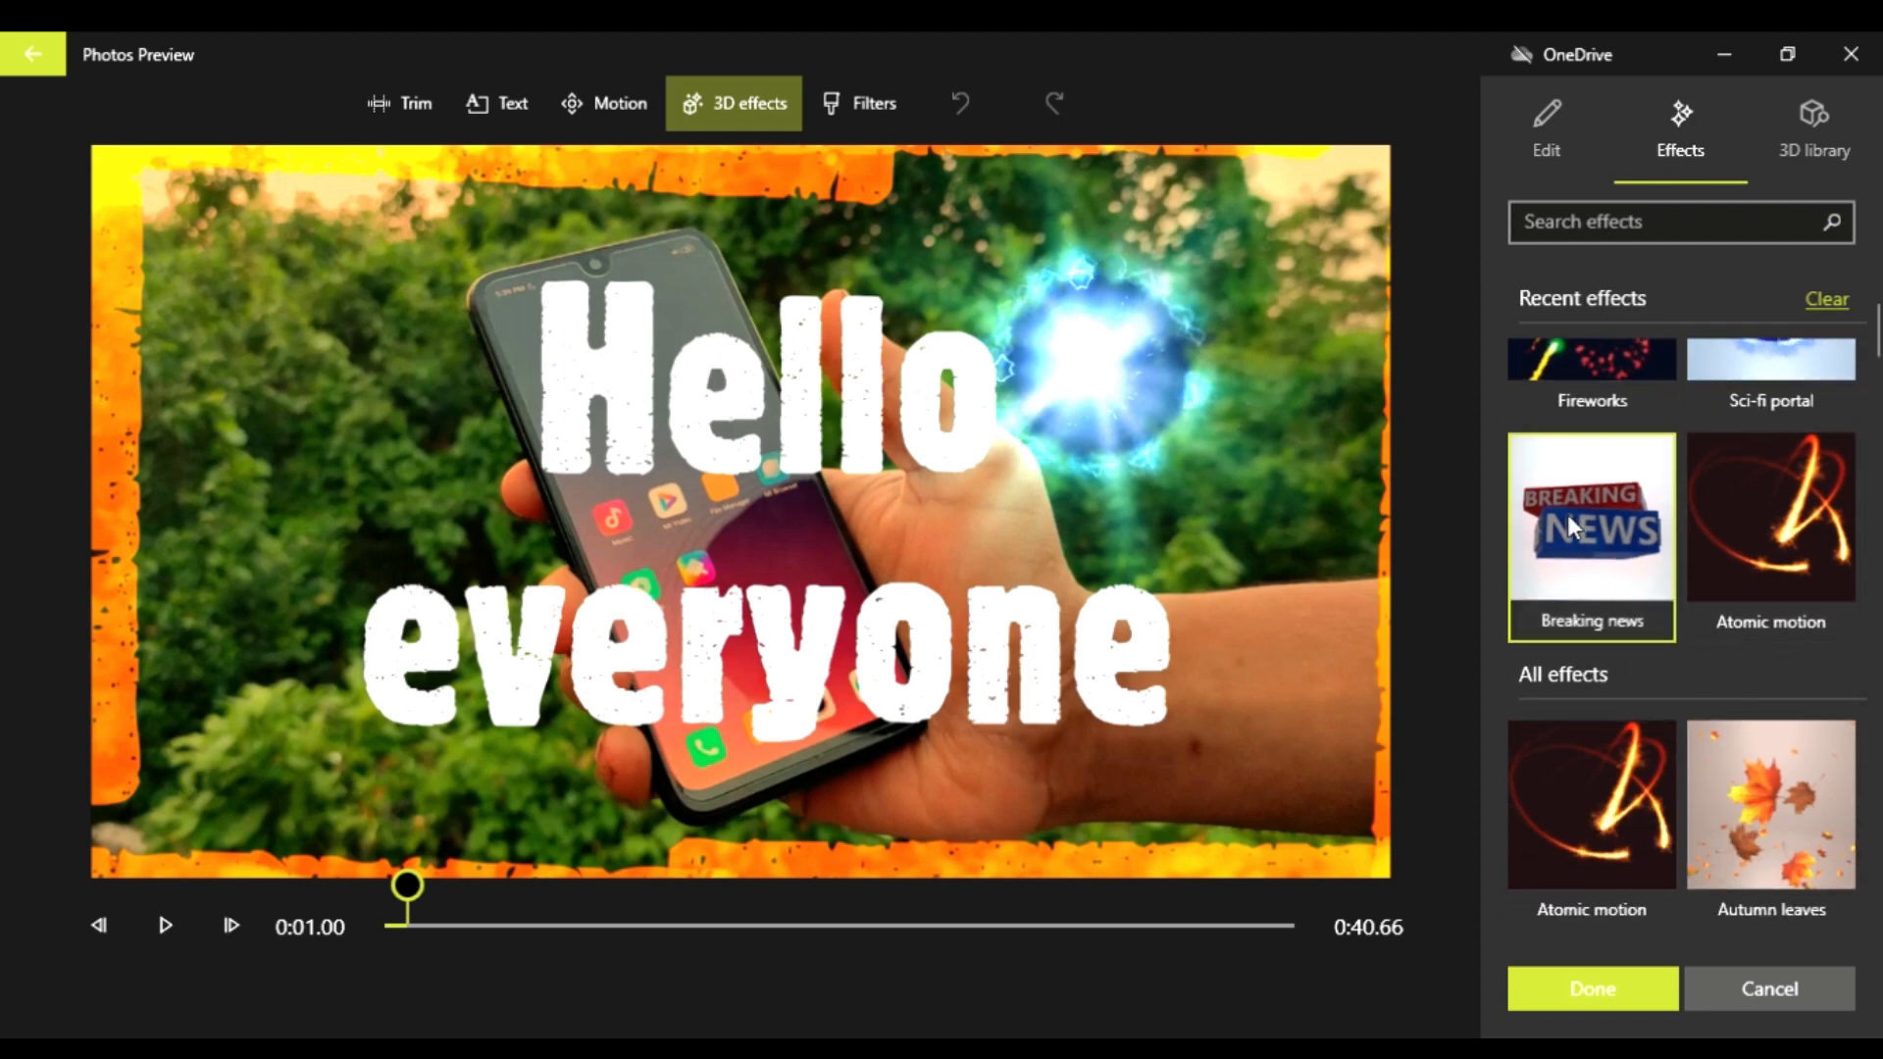
left_click(1584, 551)
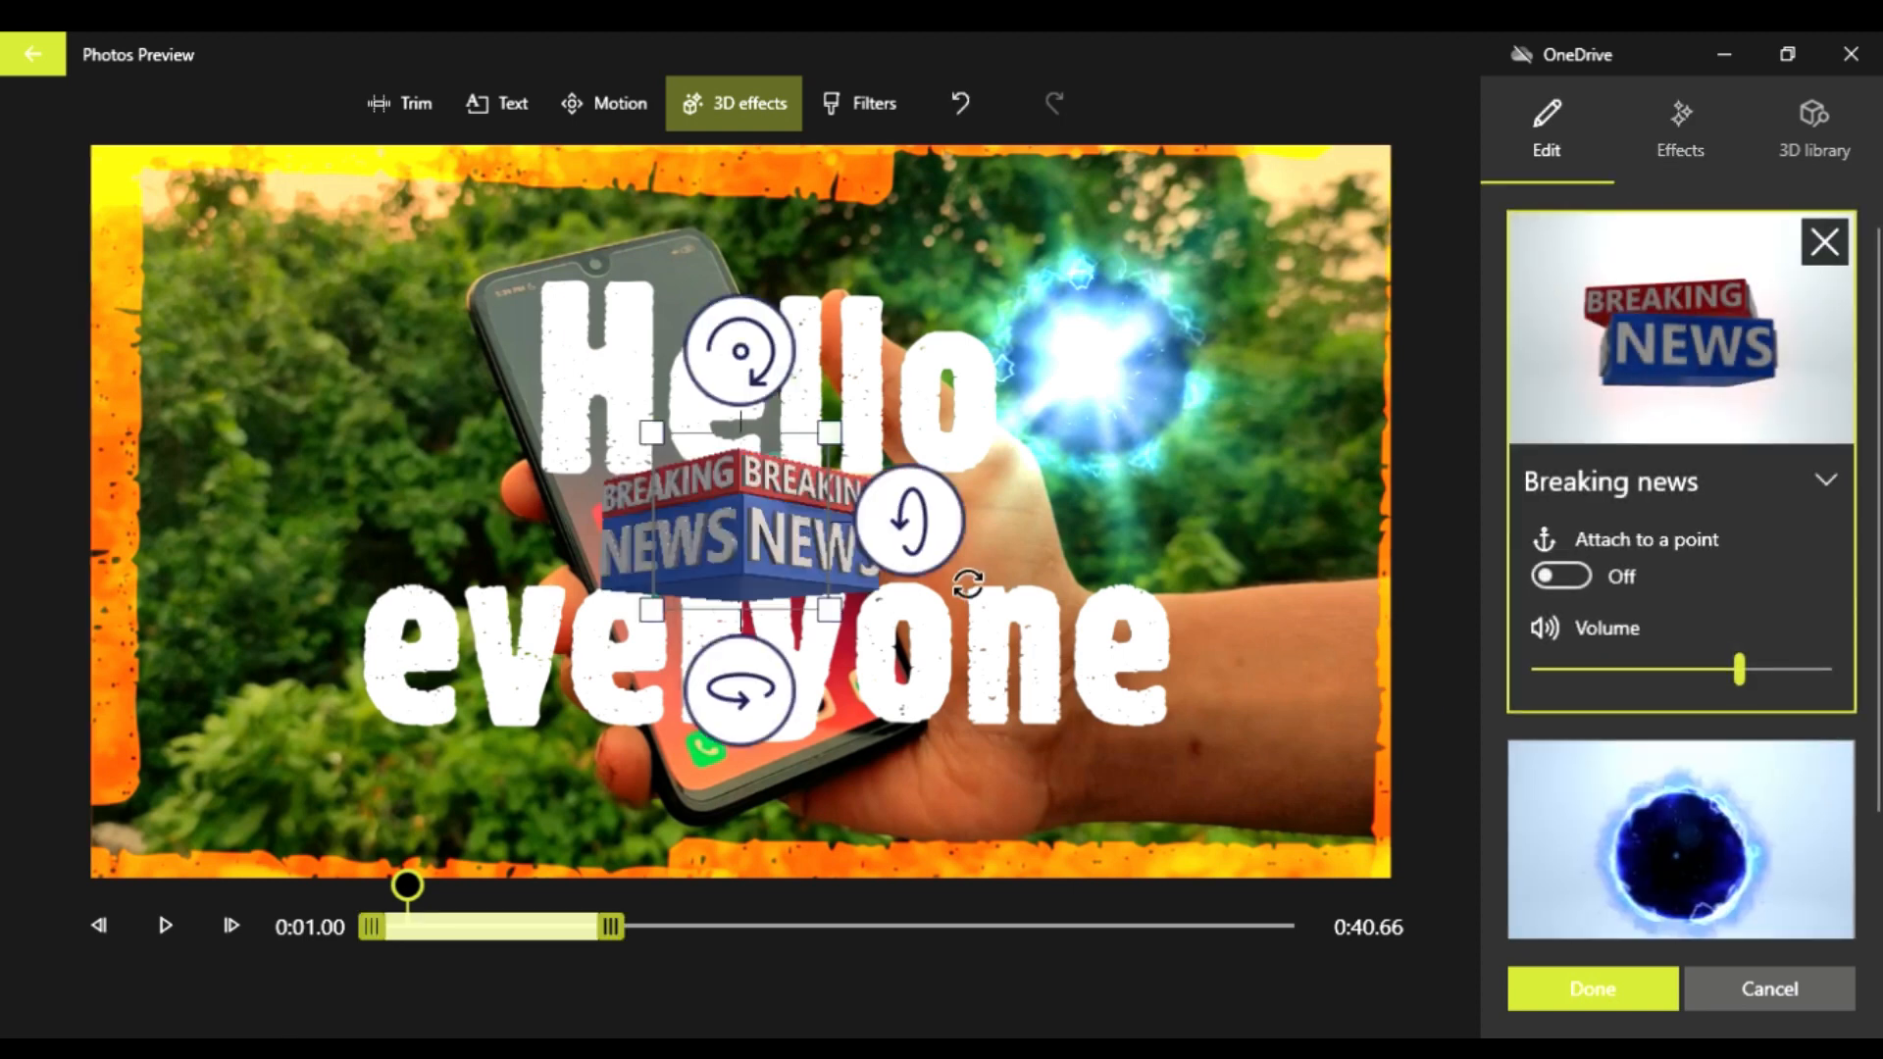
left_click_drag(851, 575, 561, 577)
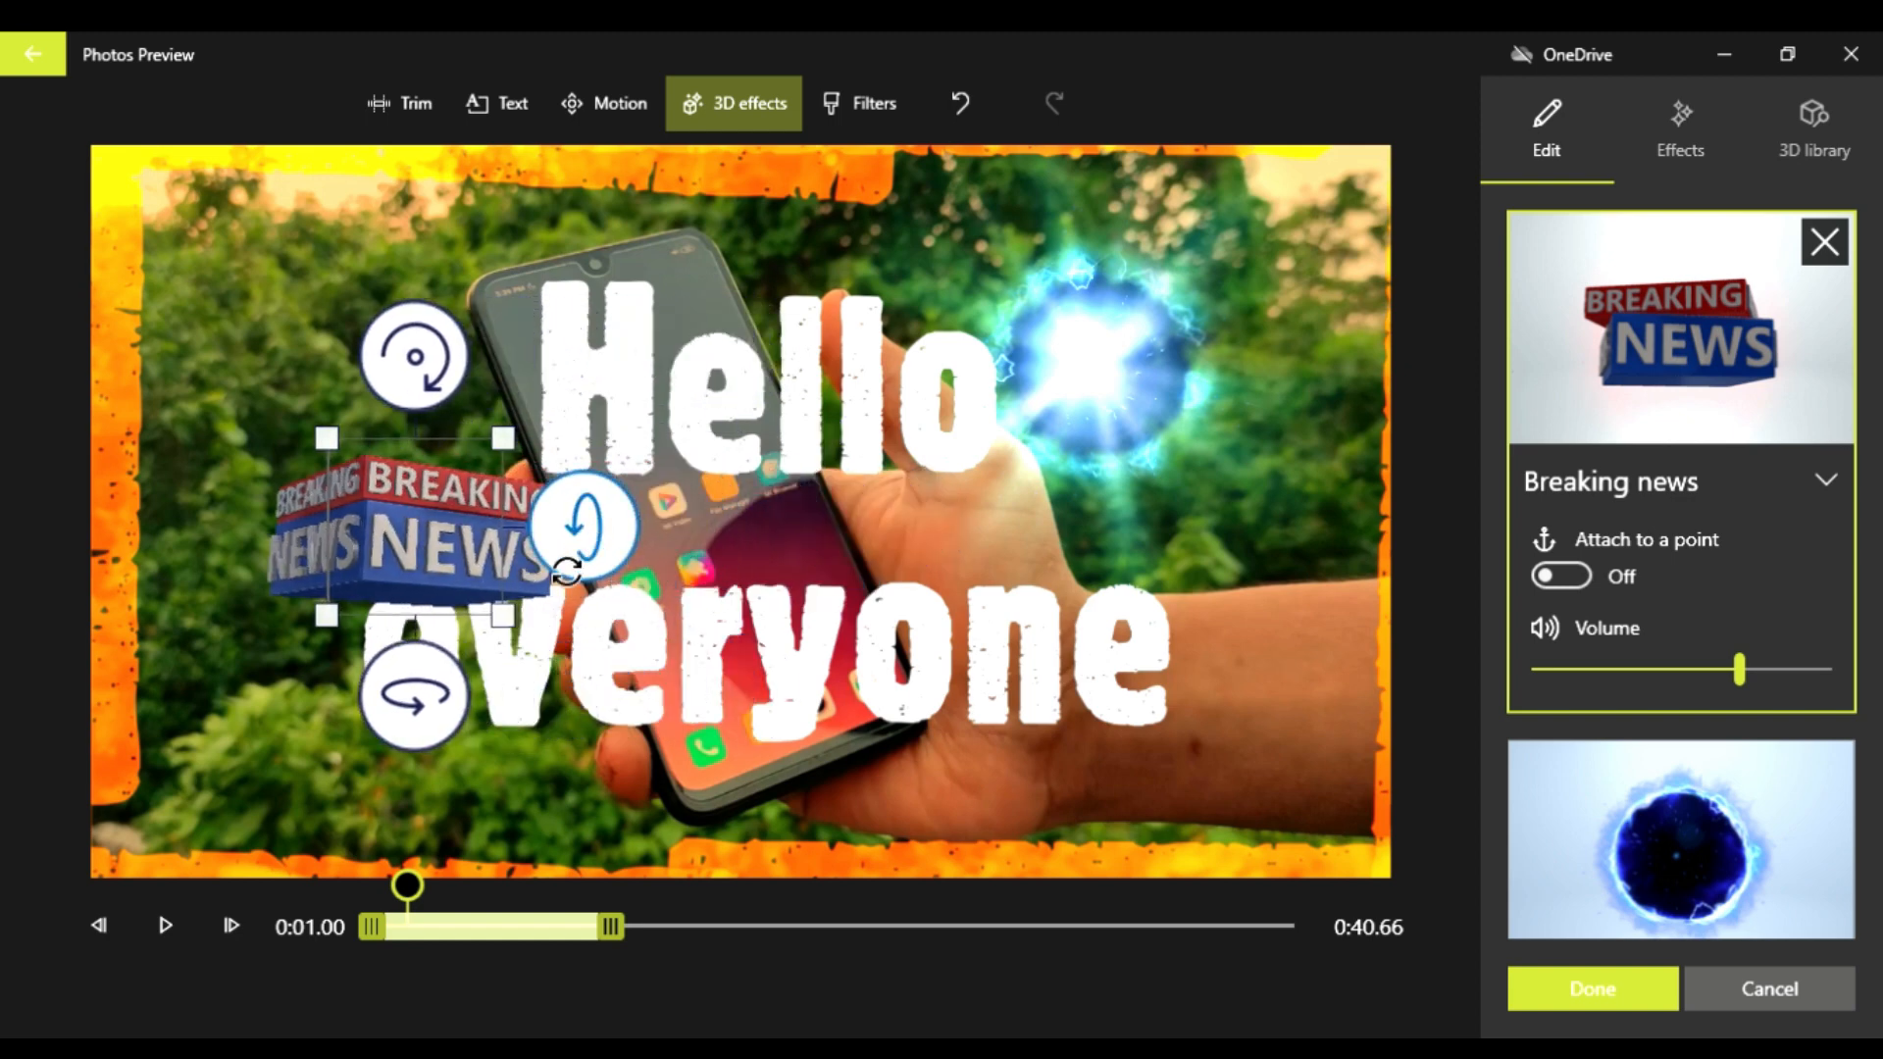
Step: Enlarge the Breaking news effect, extend its time range slightly, and apply it to the clip
left_click_drag(535, 639, 643, 745)
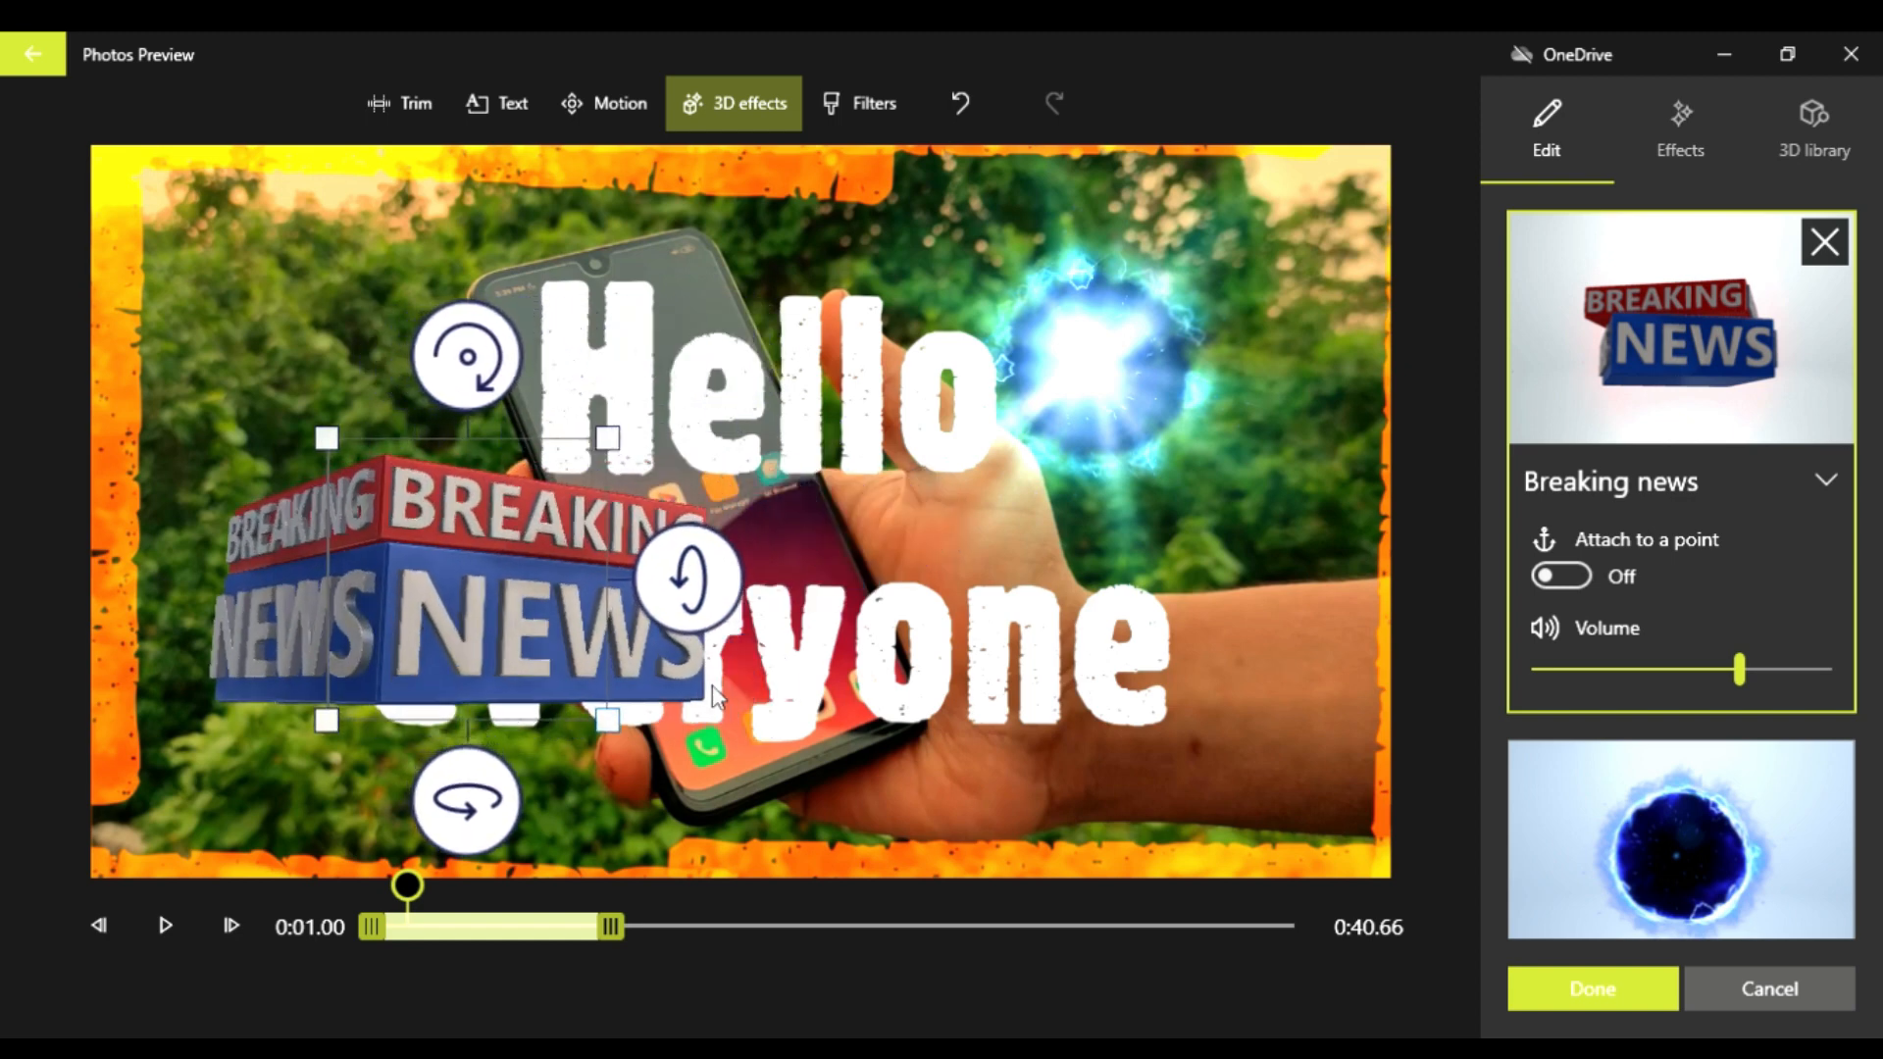
mouse_move(733, 596)
left_mouse_down()
mouse_move(748, 481)
mouse_move(756, 592)
left_mouse_up()
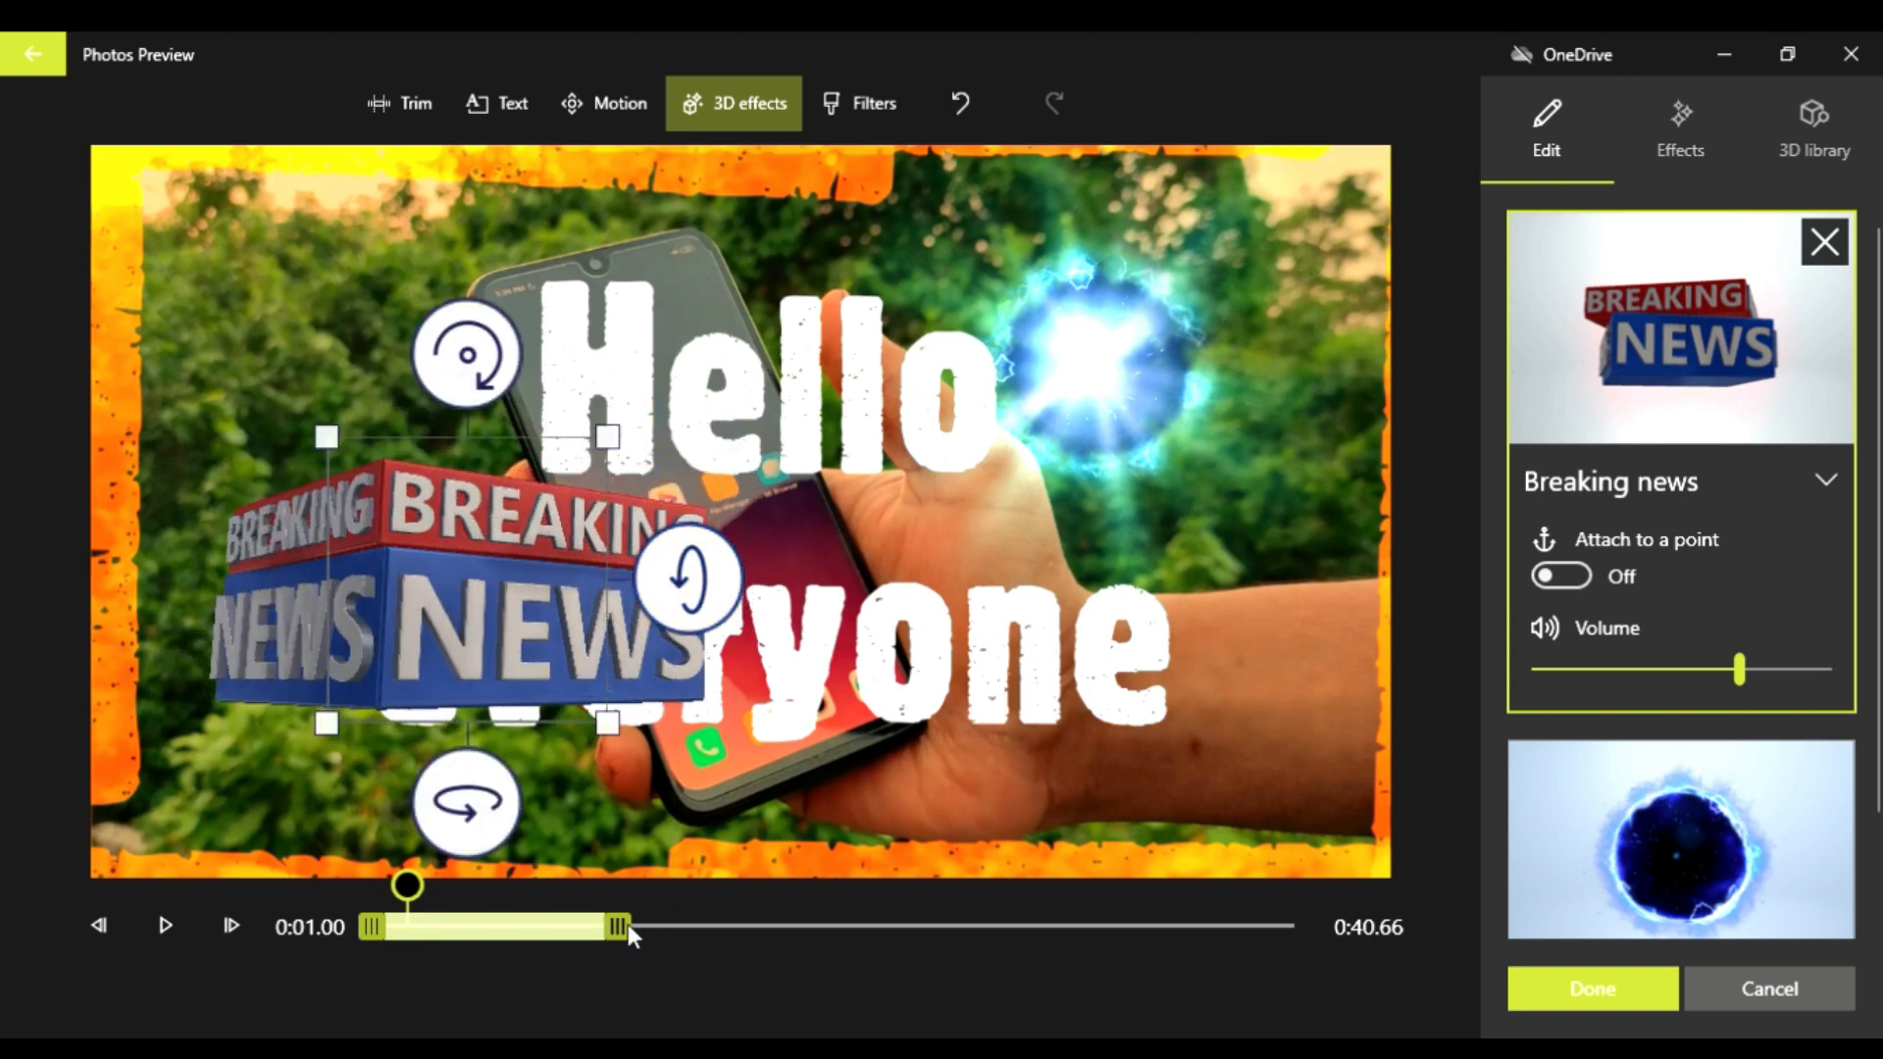
left_click_drag(628, 926, 655, 927)
left_click(1610, 1006)
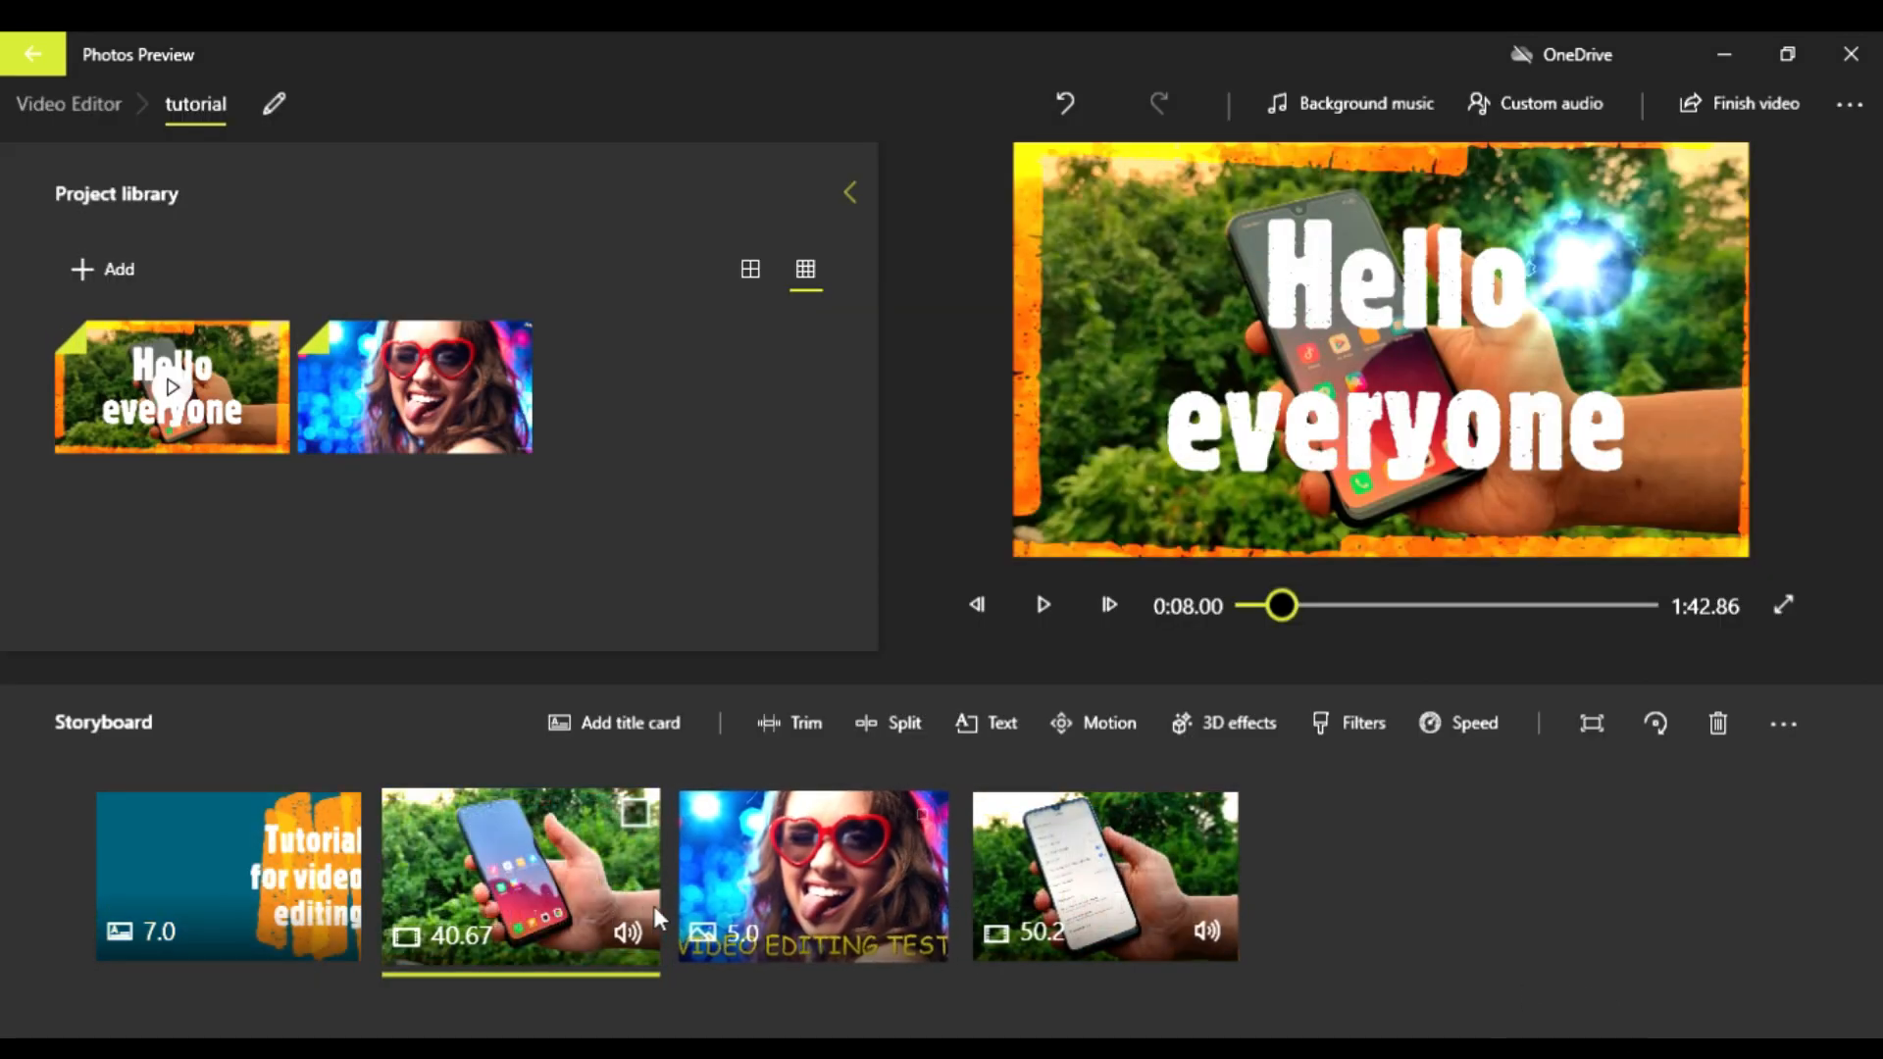
Step: Play the first phone clip part to check both 3D effects and pause once they have ended
left_click(1027, 610)
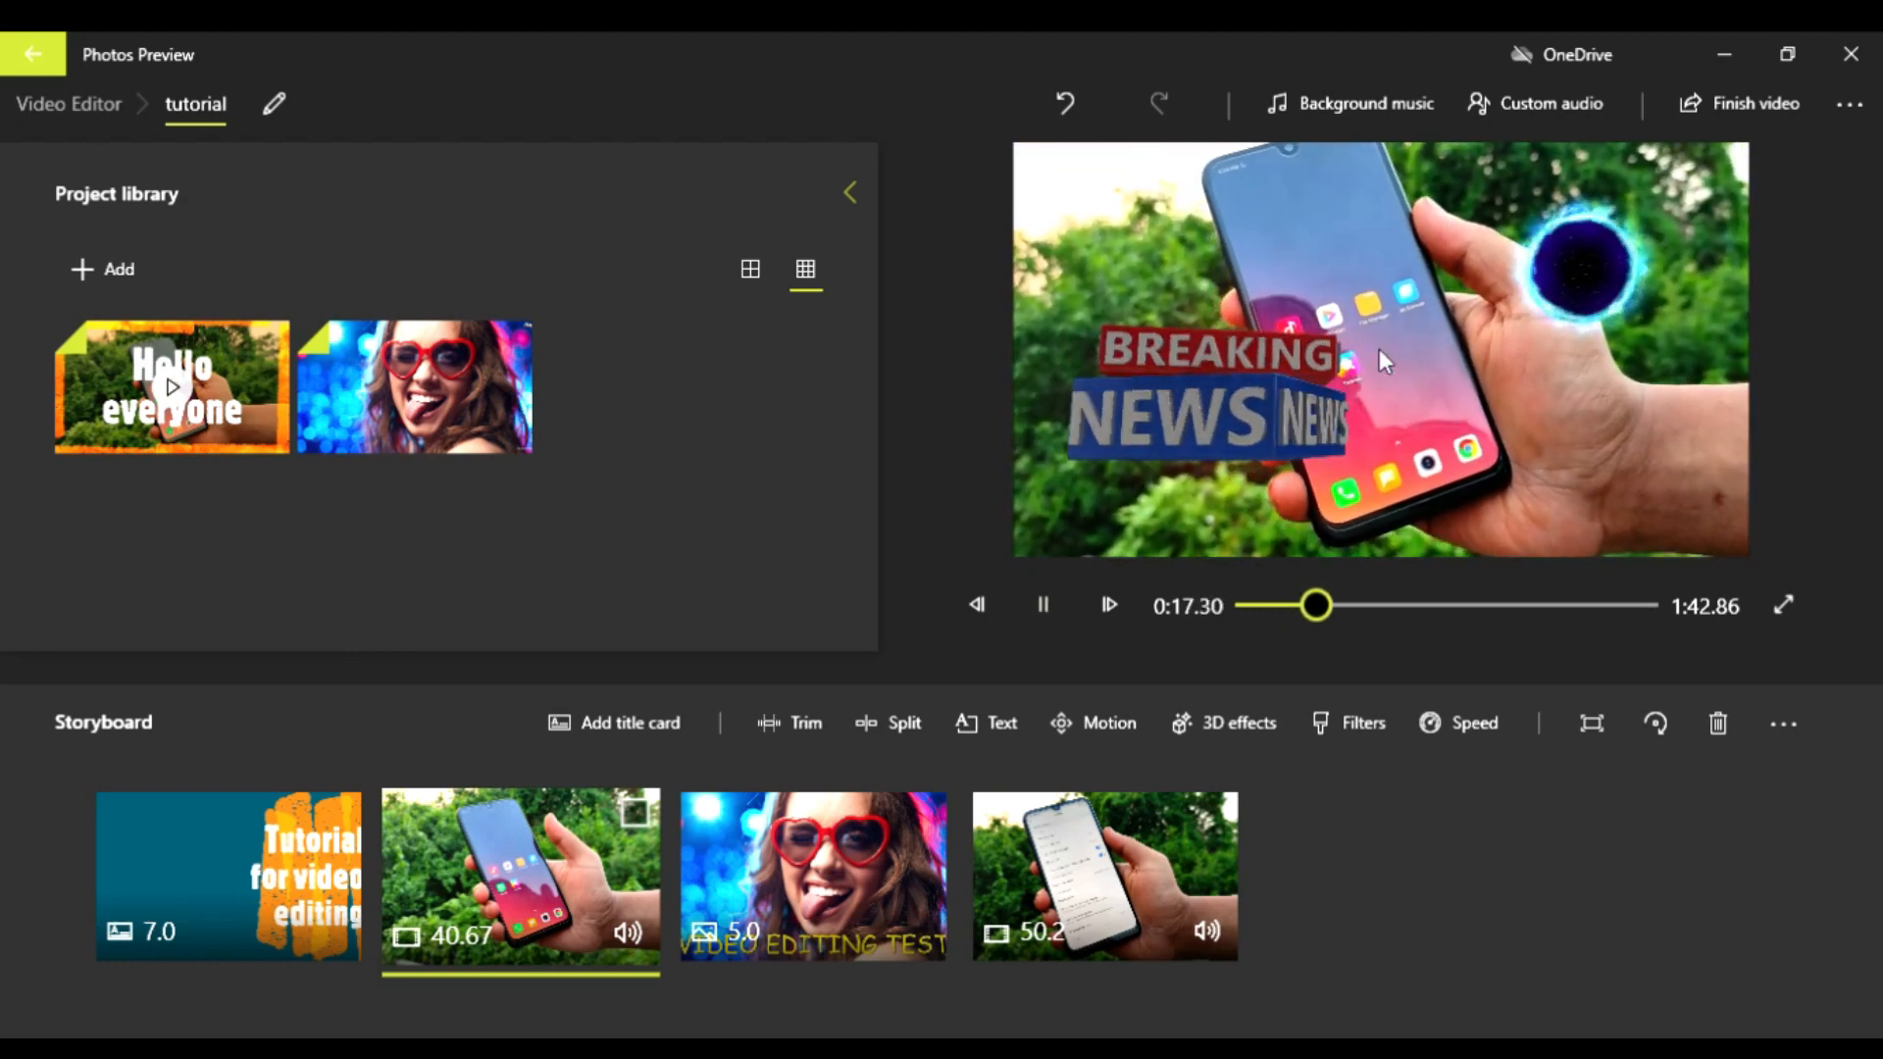
left_click(1061, 609)
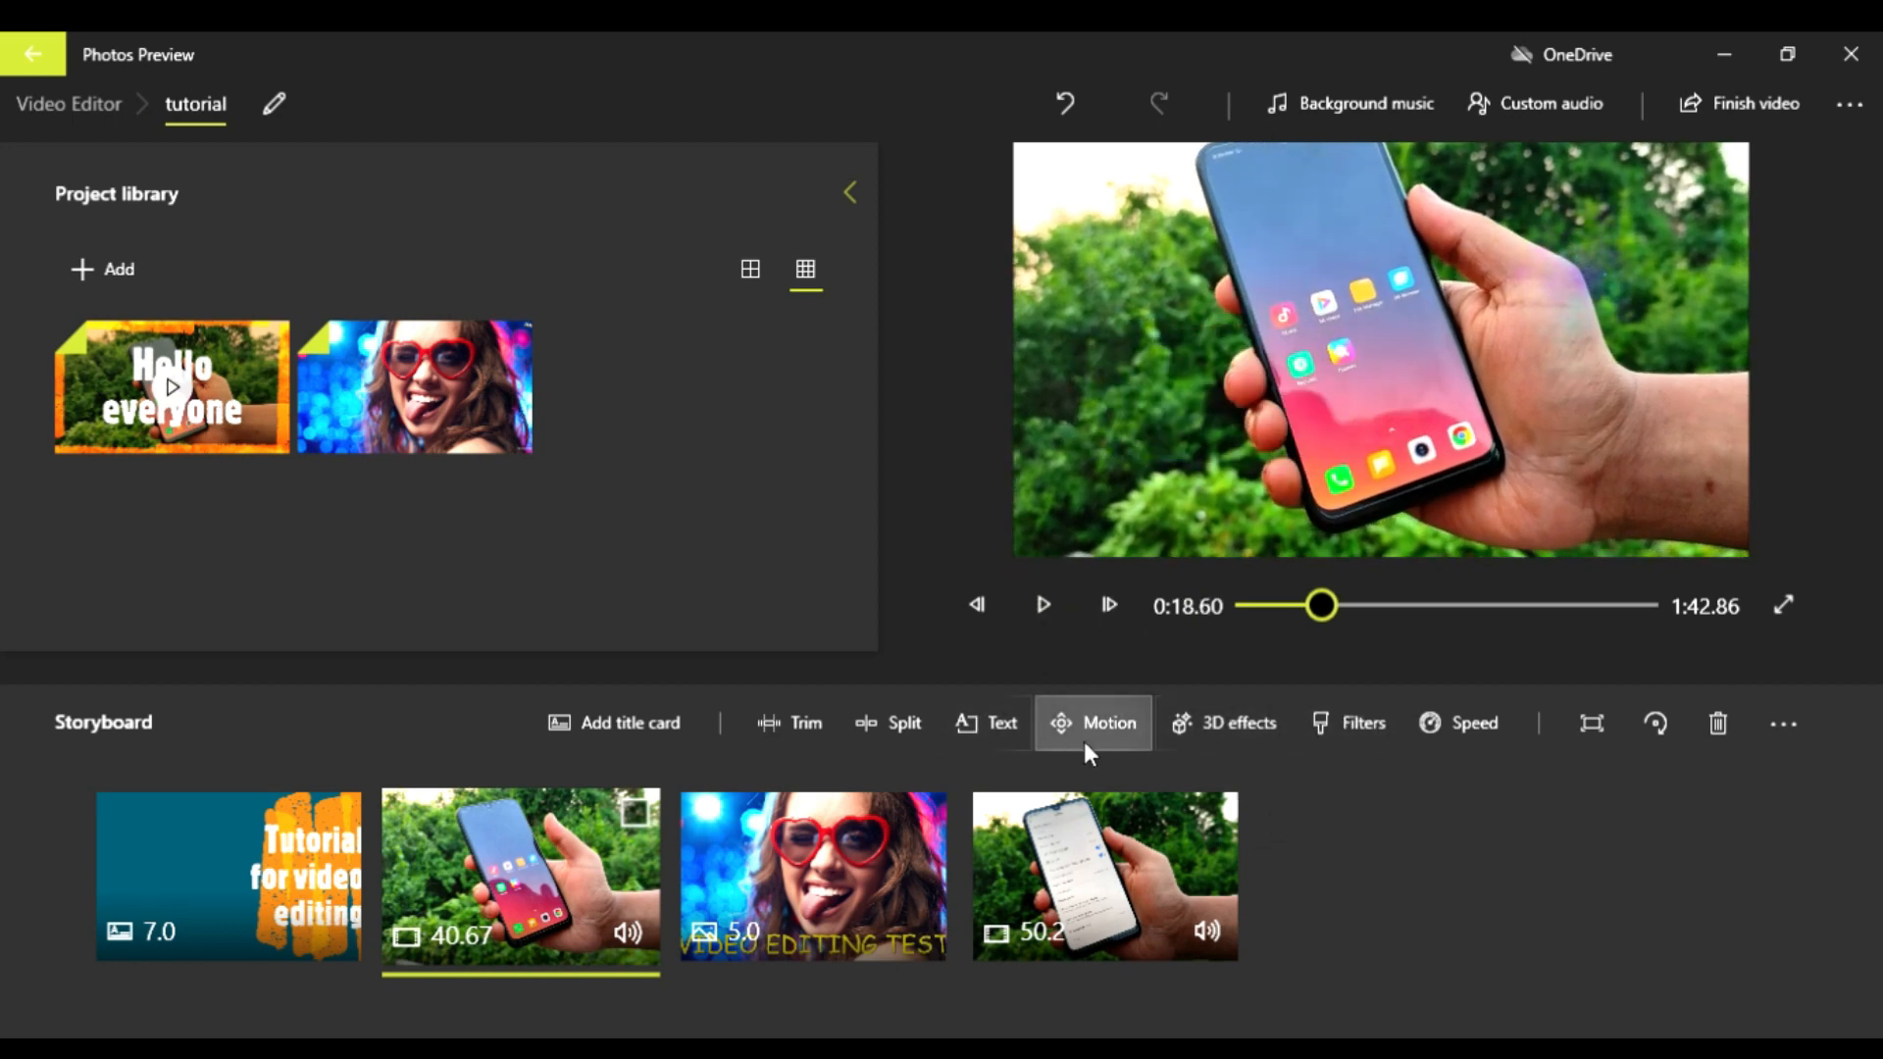
Step: Reopen the clip's 3D effects and extend the Sci-fi portal effect to the end of the clip
left_click(1182, 736)
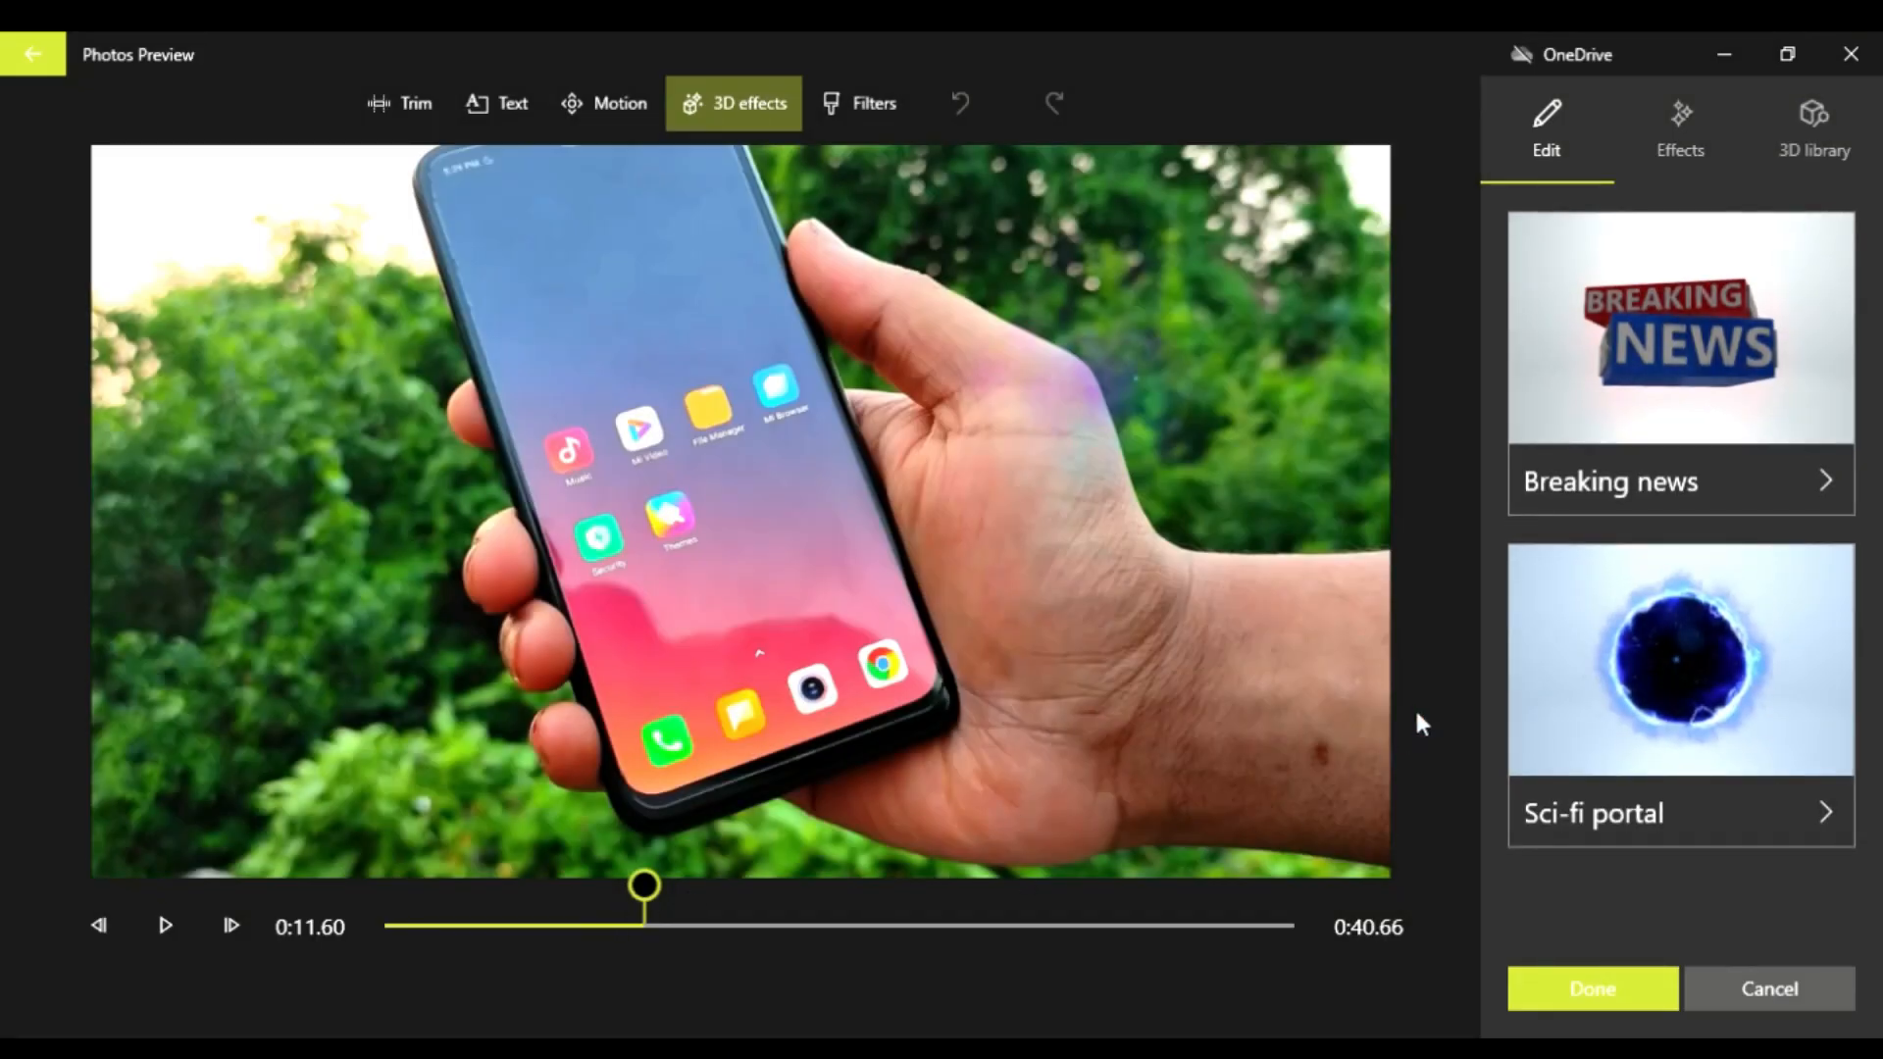
left_click(1563, 660)
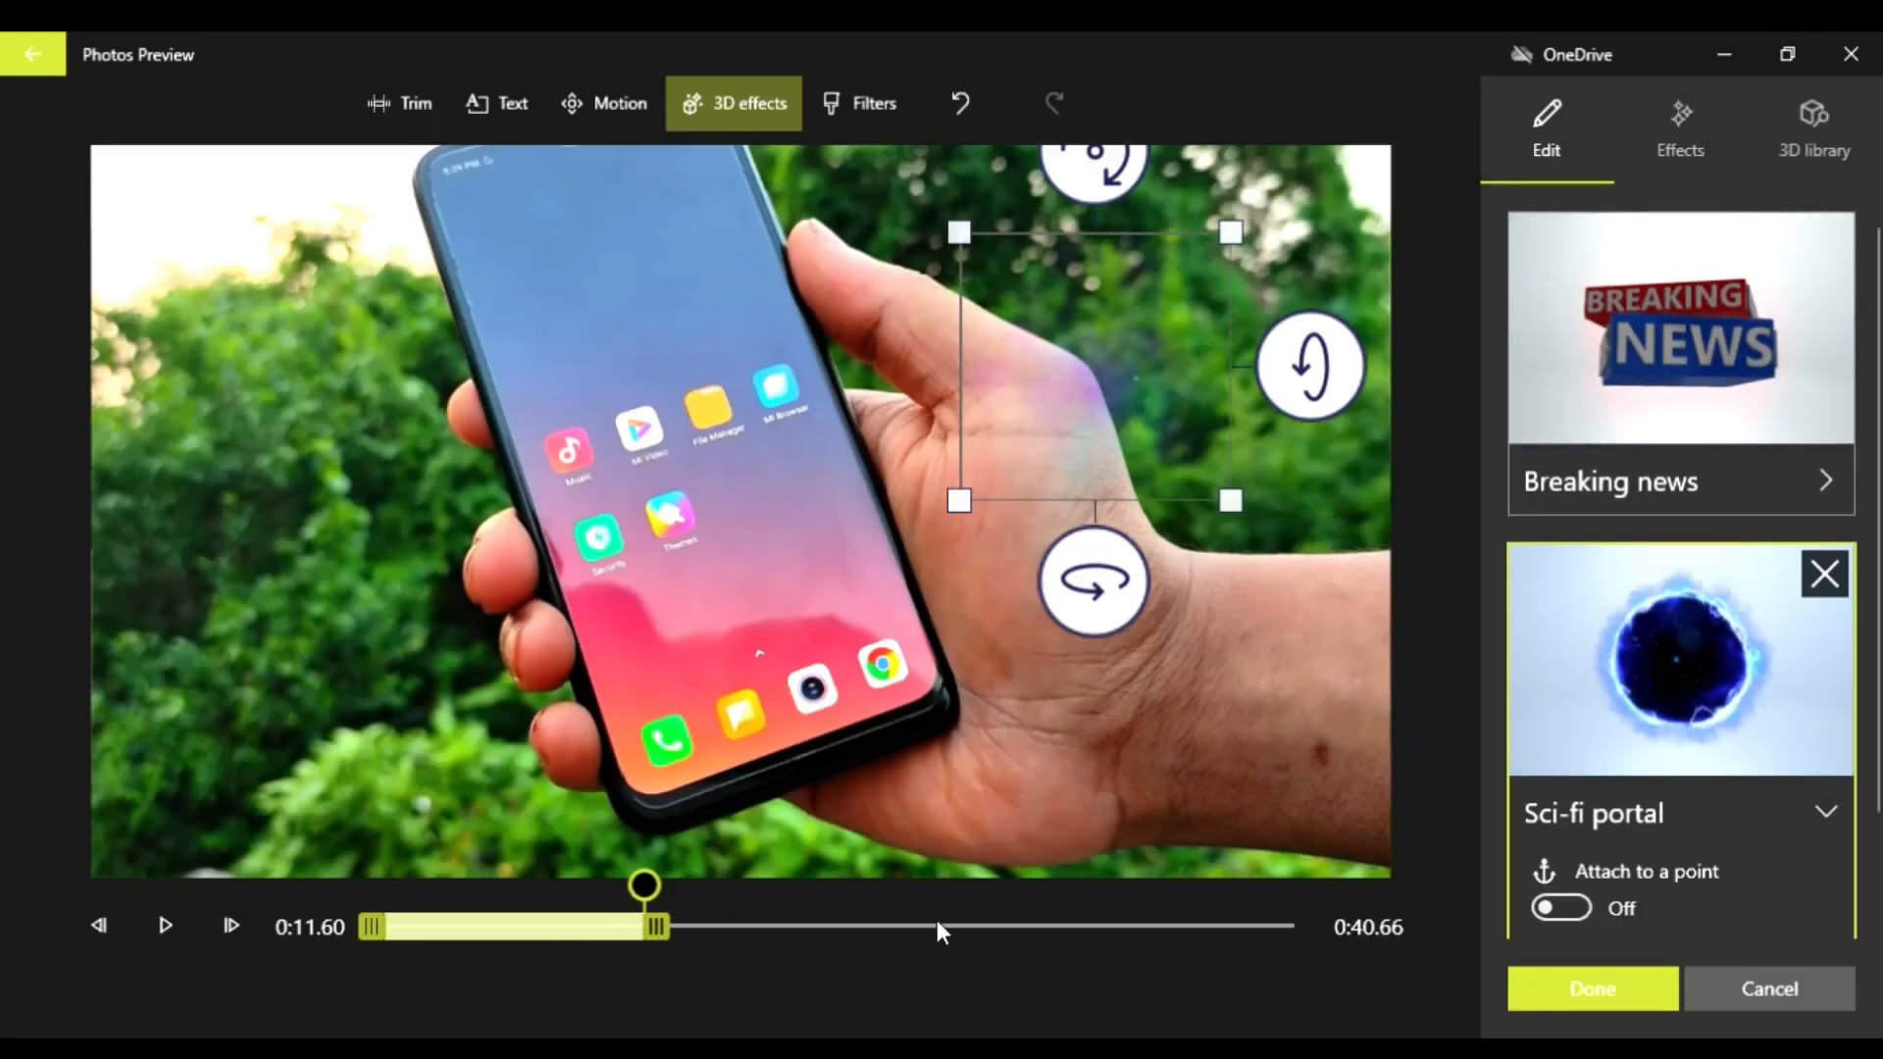
left_click(1097, 925)
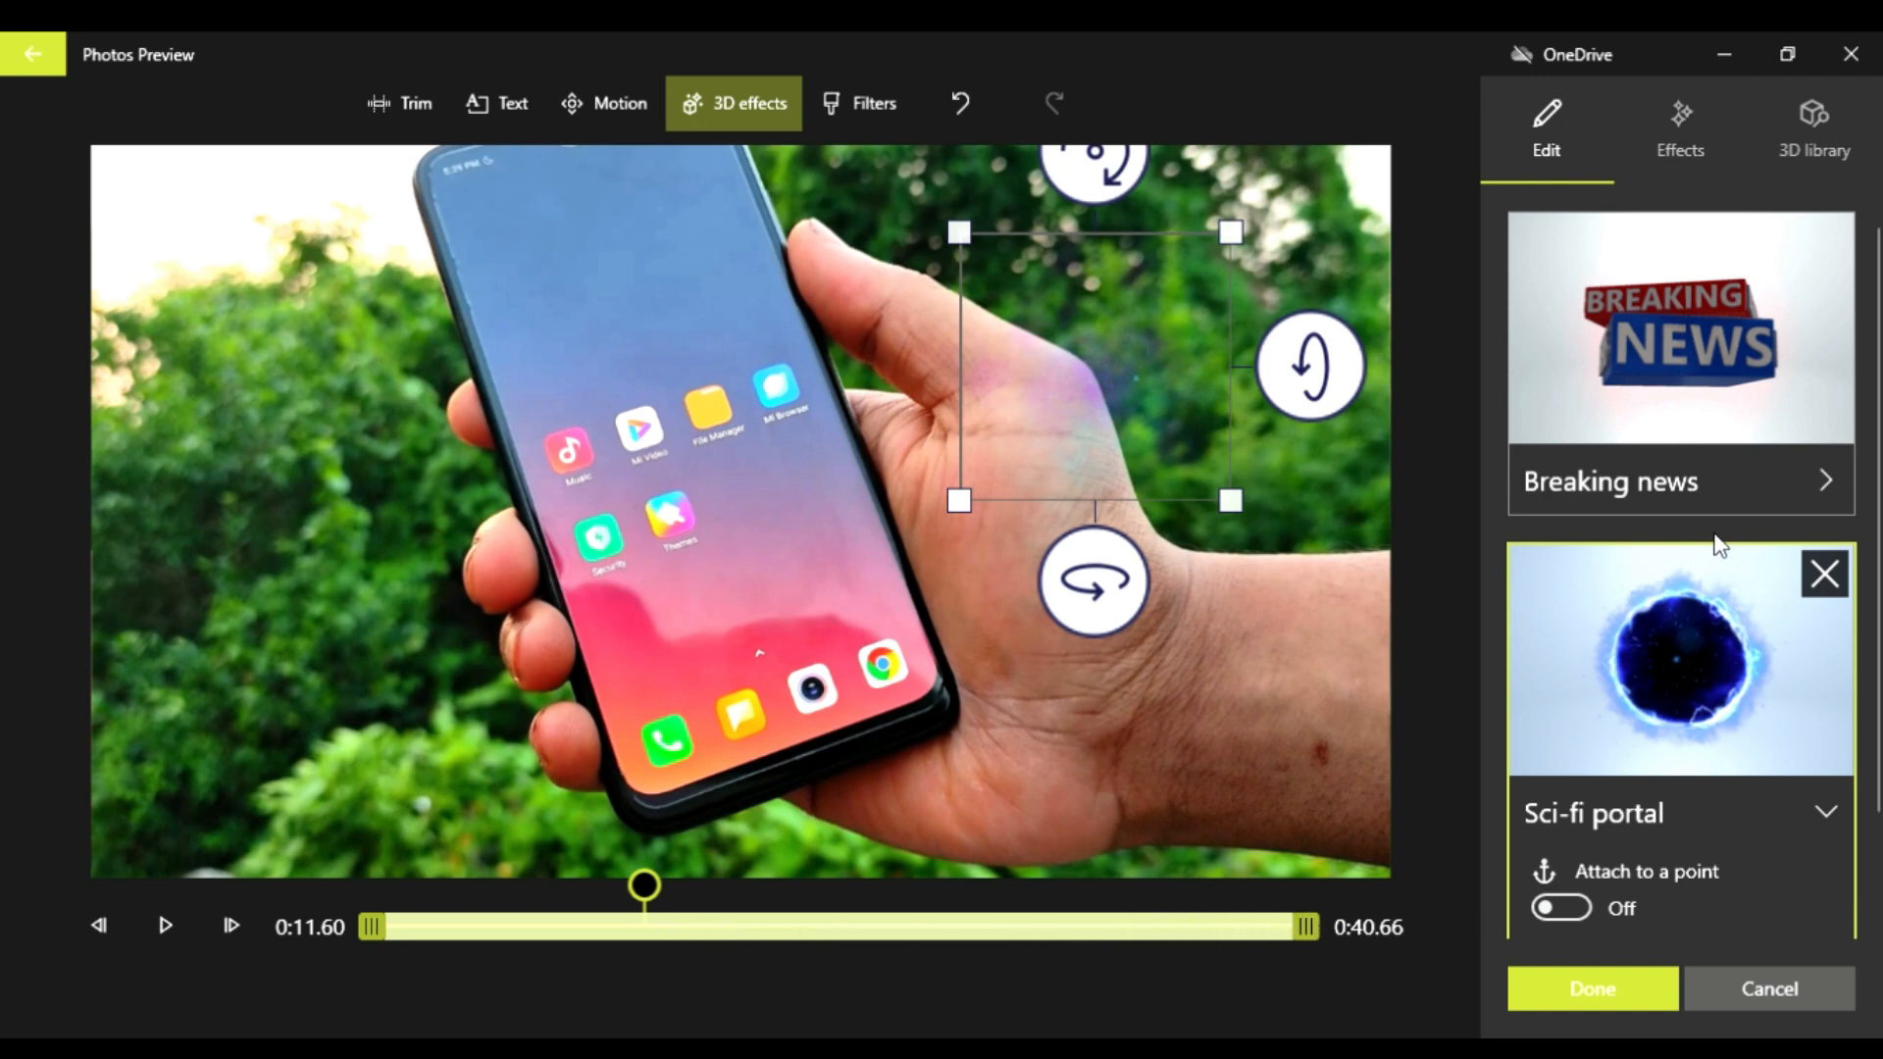
Step: Remove the Sci-fi portal and Breaking news 3D effects from the first phone clip and apply the change
left_click_drag(1298, 934, 1527, 951)
left_click(1833, 577)
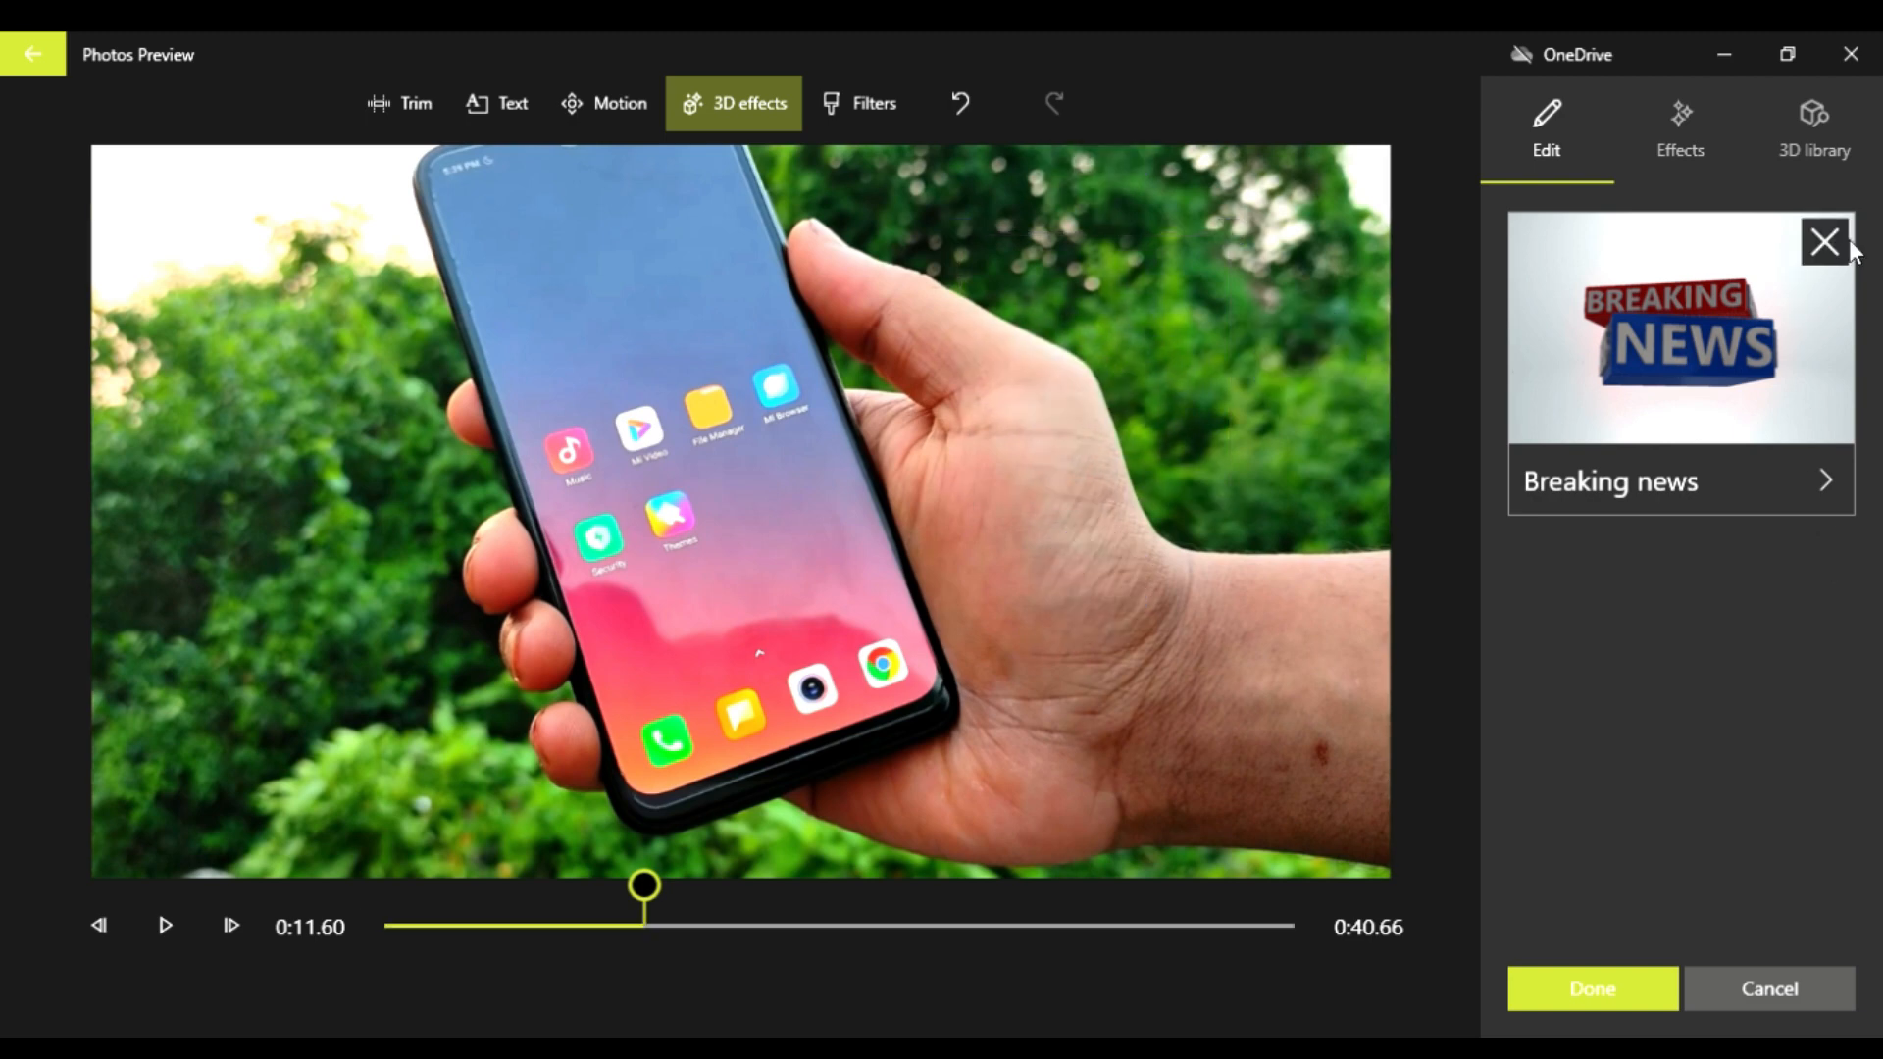
left_click(1826, 243)
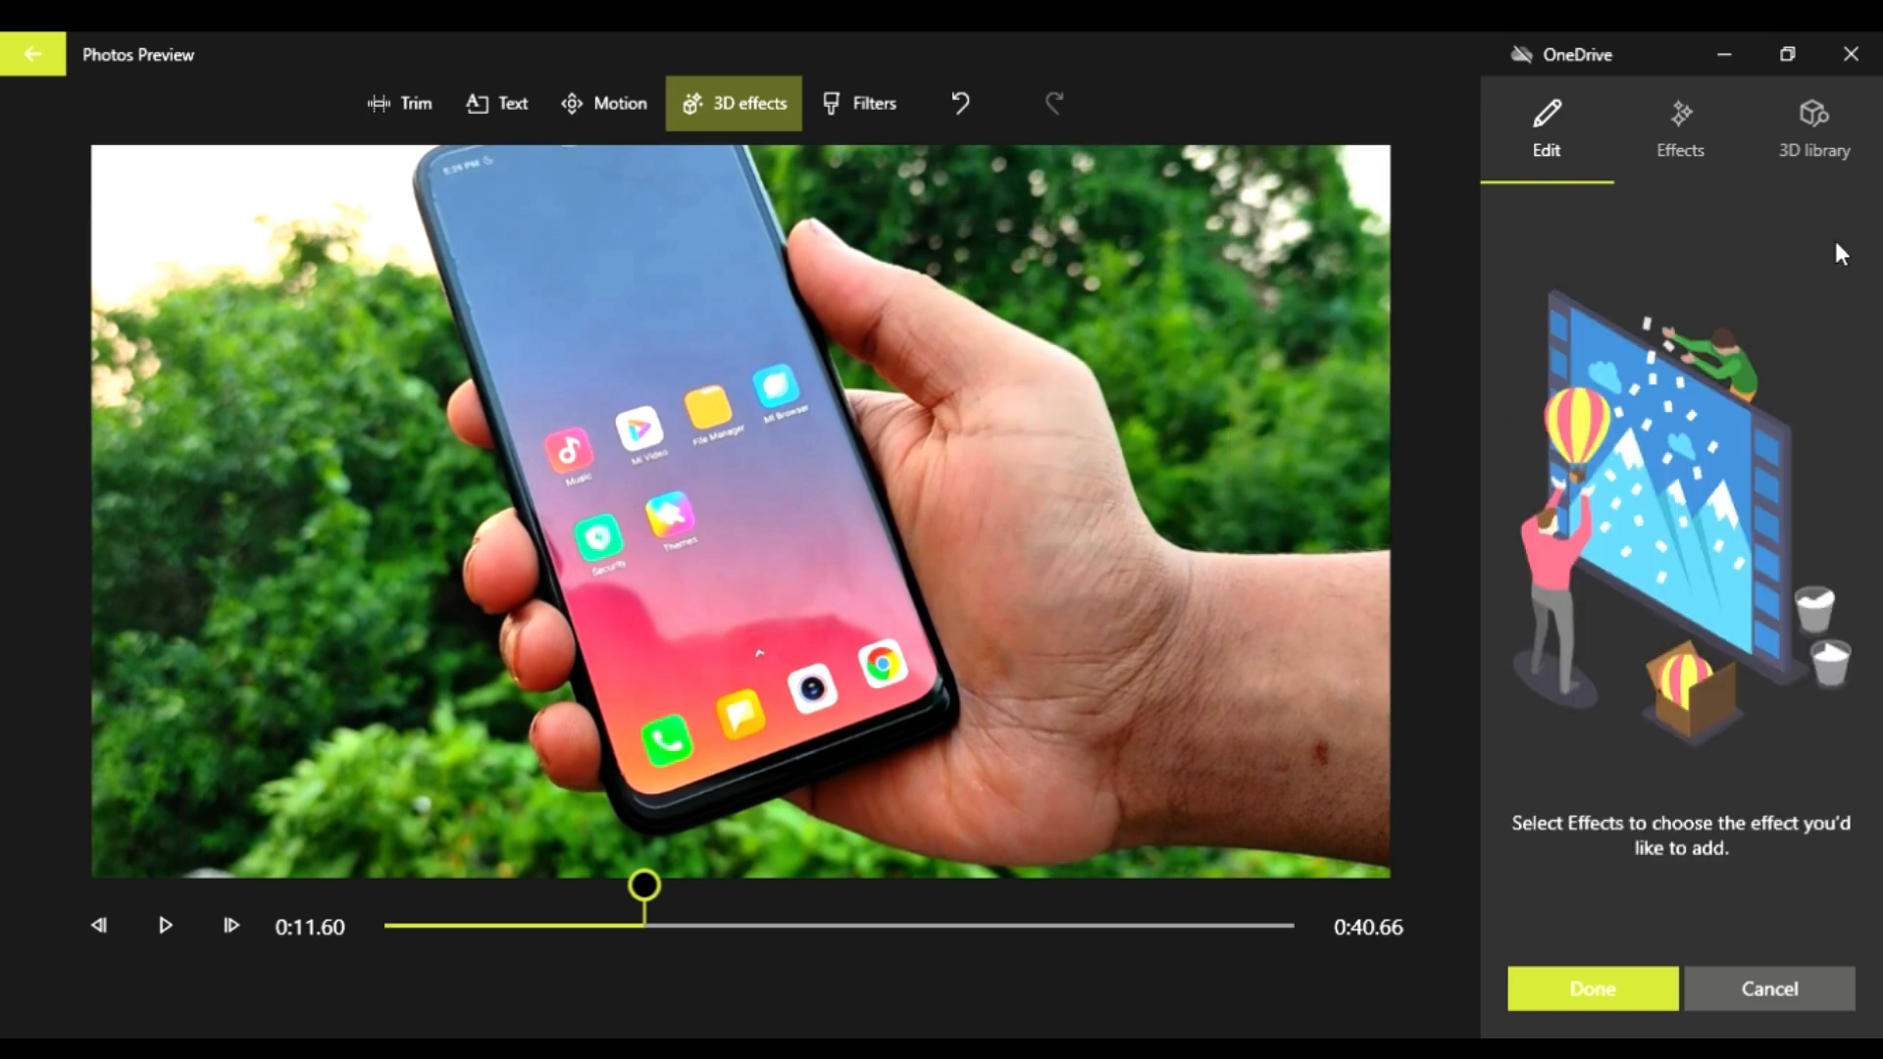
left_click(1598, 996)
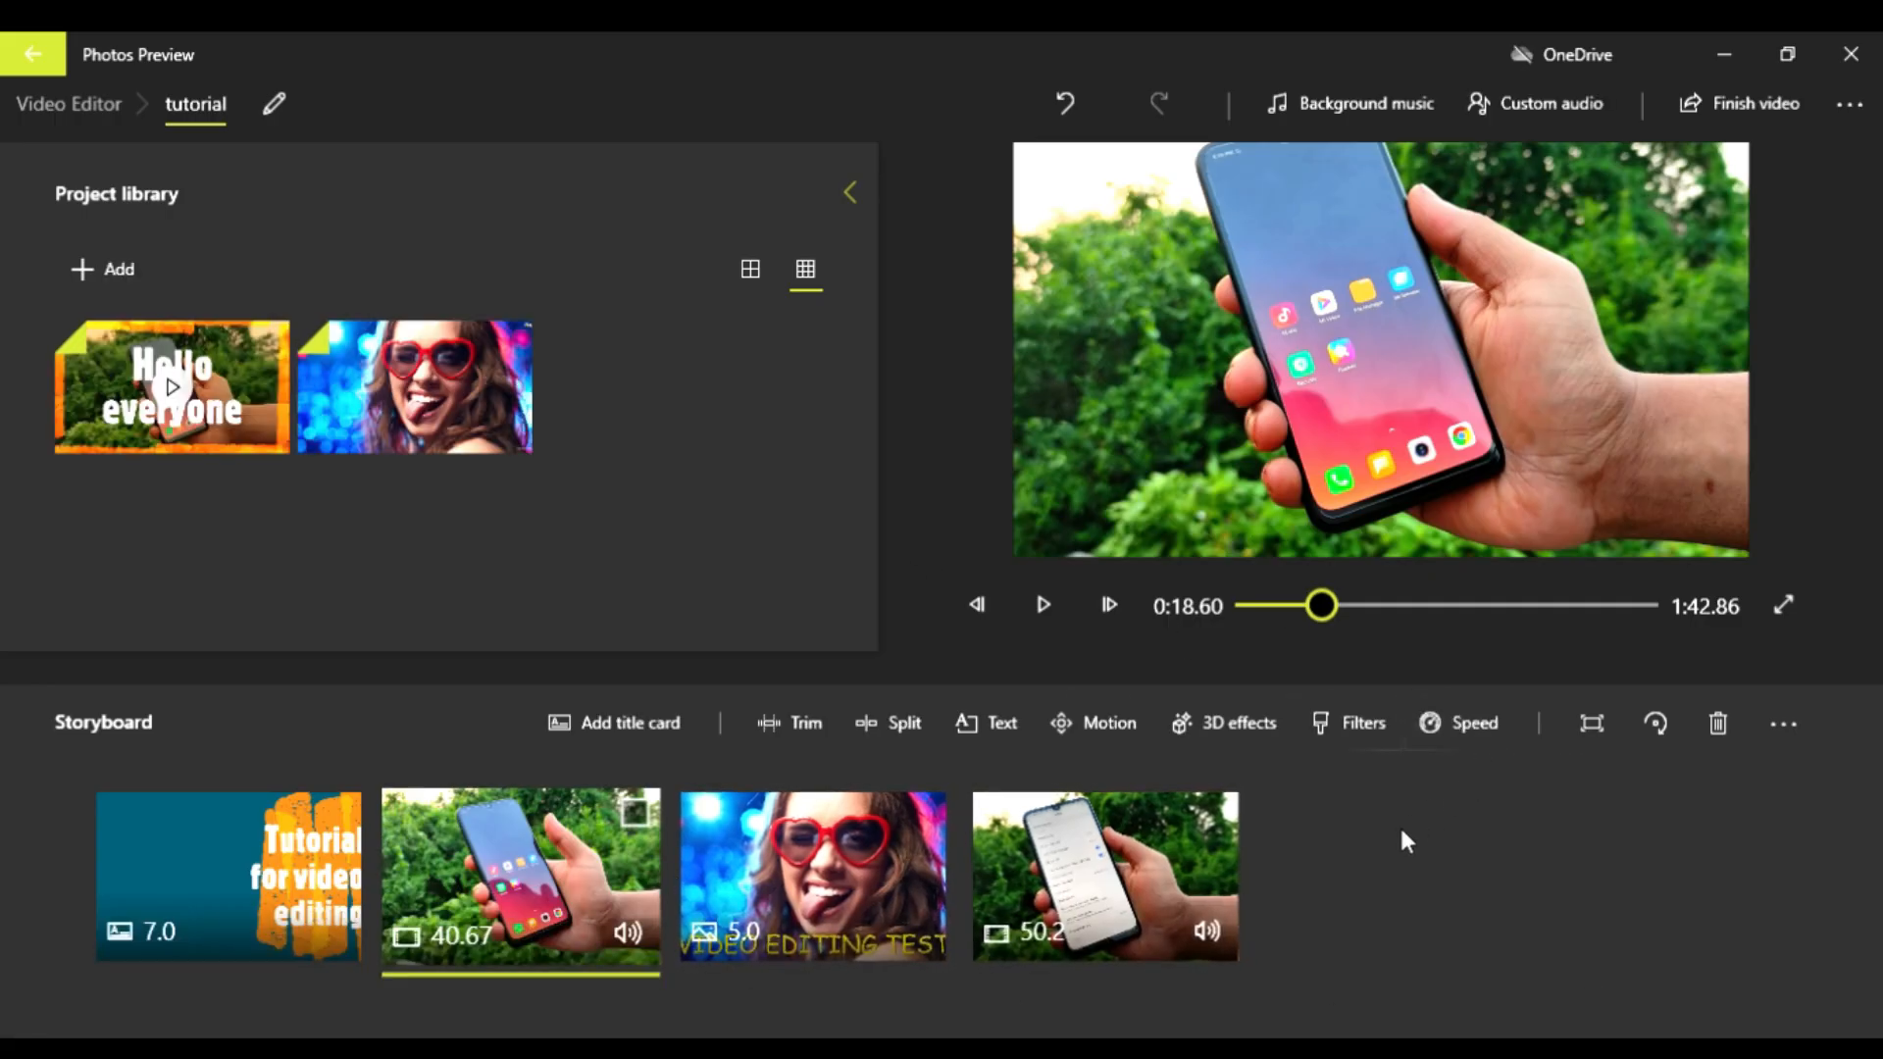
Step: Preview different filters on the first phone clip, including Loved, Inky, Joy and Arcade
left_click(1344, 732)
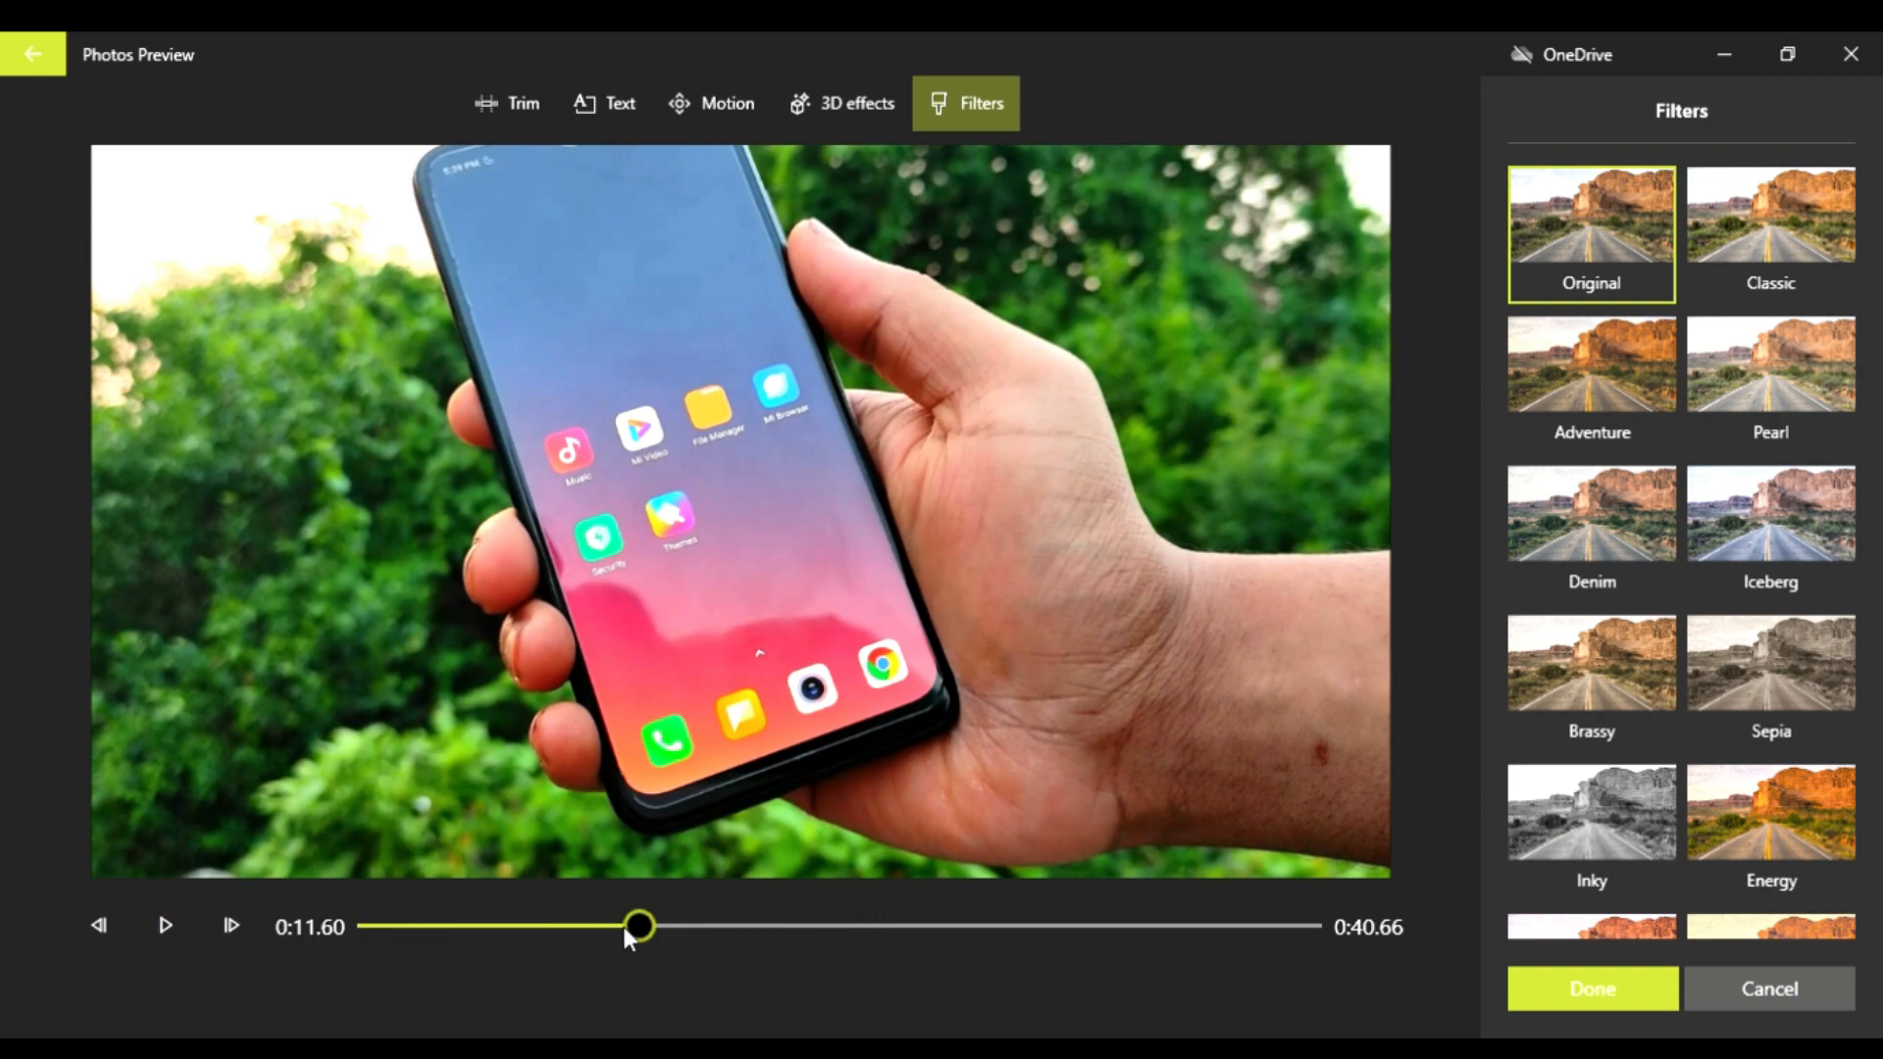
left_click_drag(623, 929, 730, 933)
scroll(1753, 791, "down", 3)
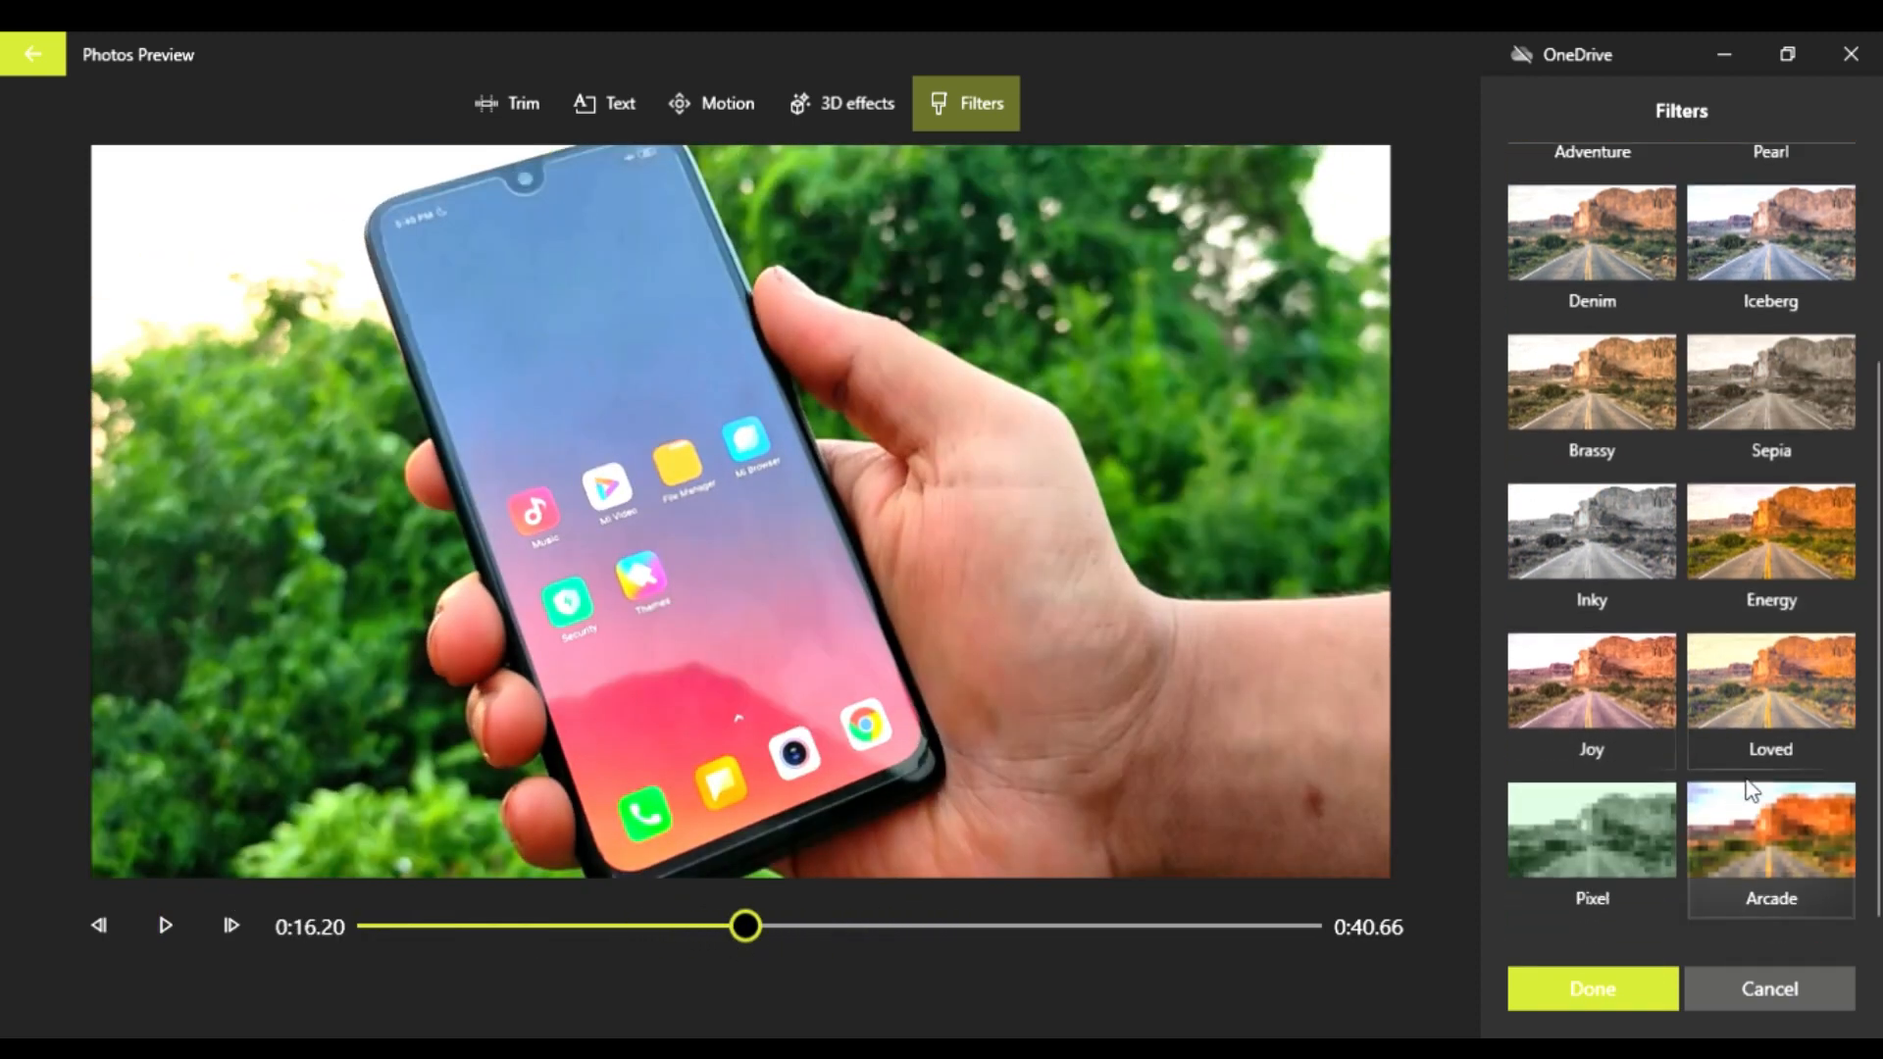
left_click(1787, 727)
left_click(1587, 520)
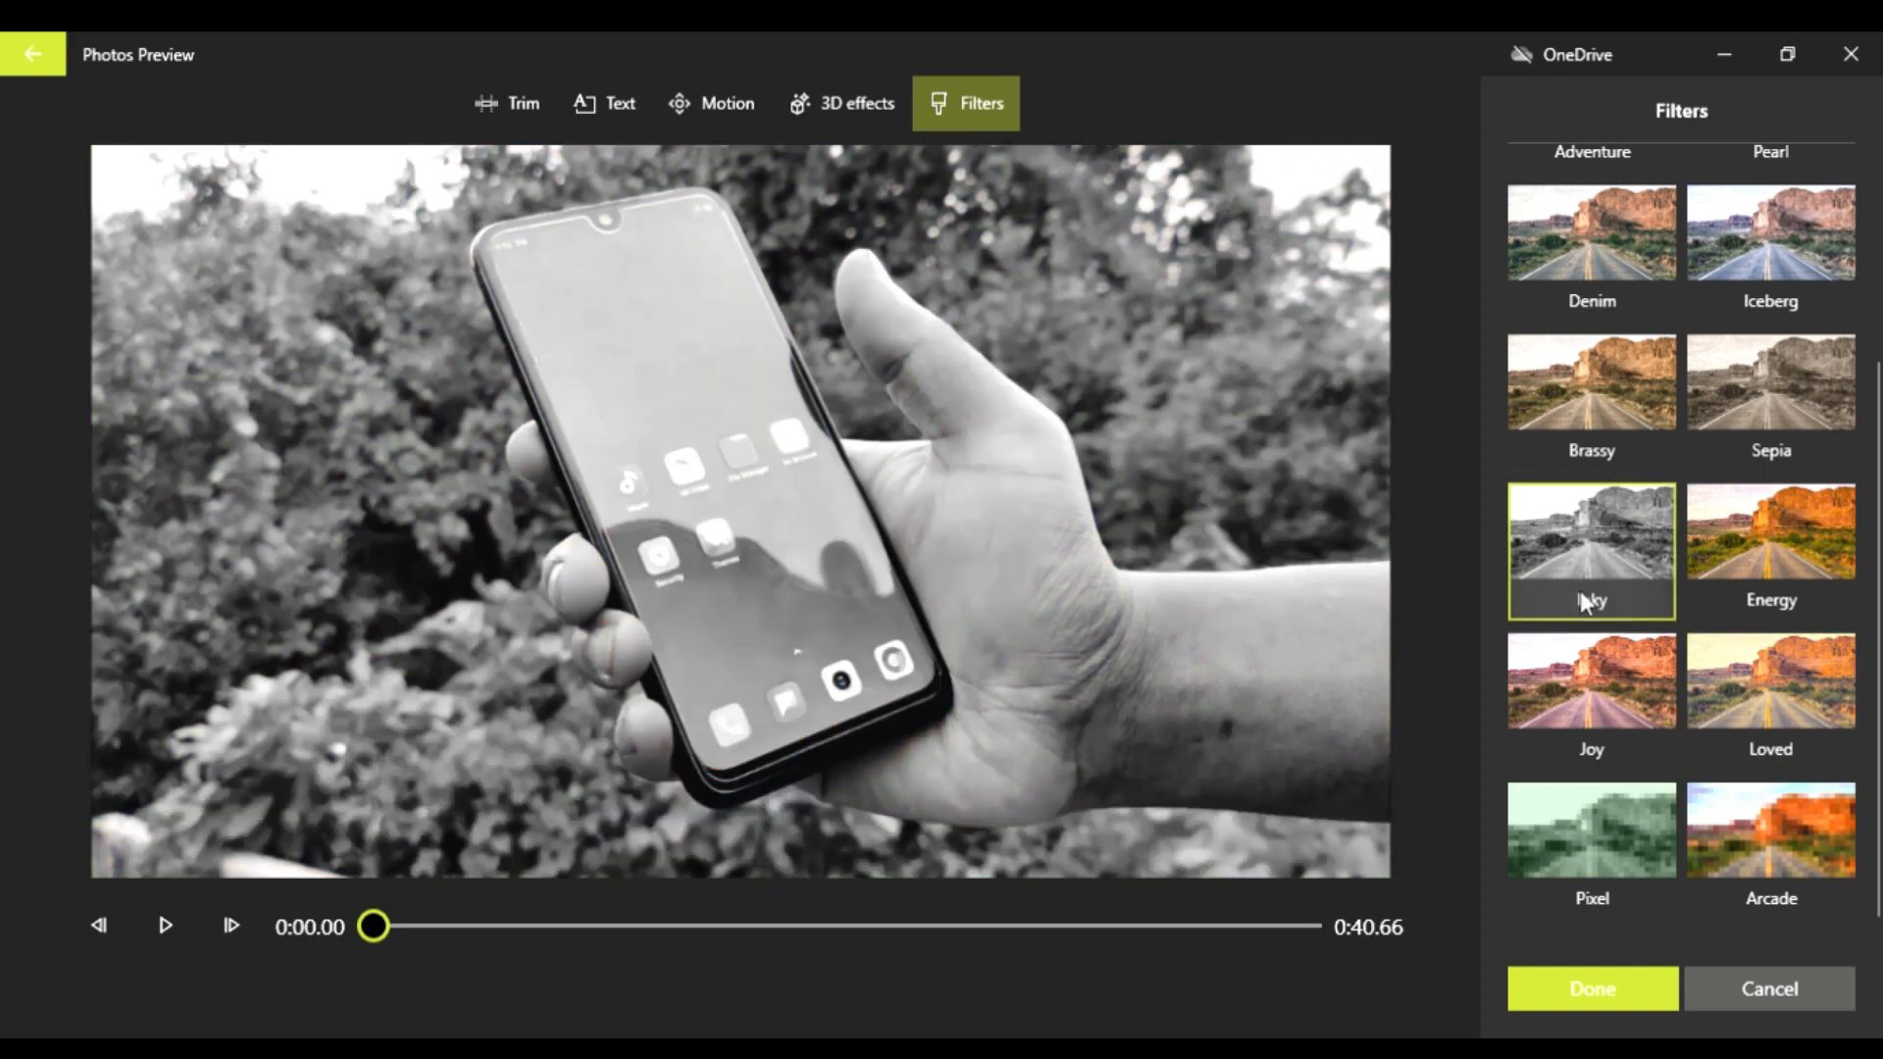
left_click(1586, 722)
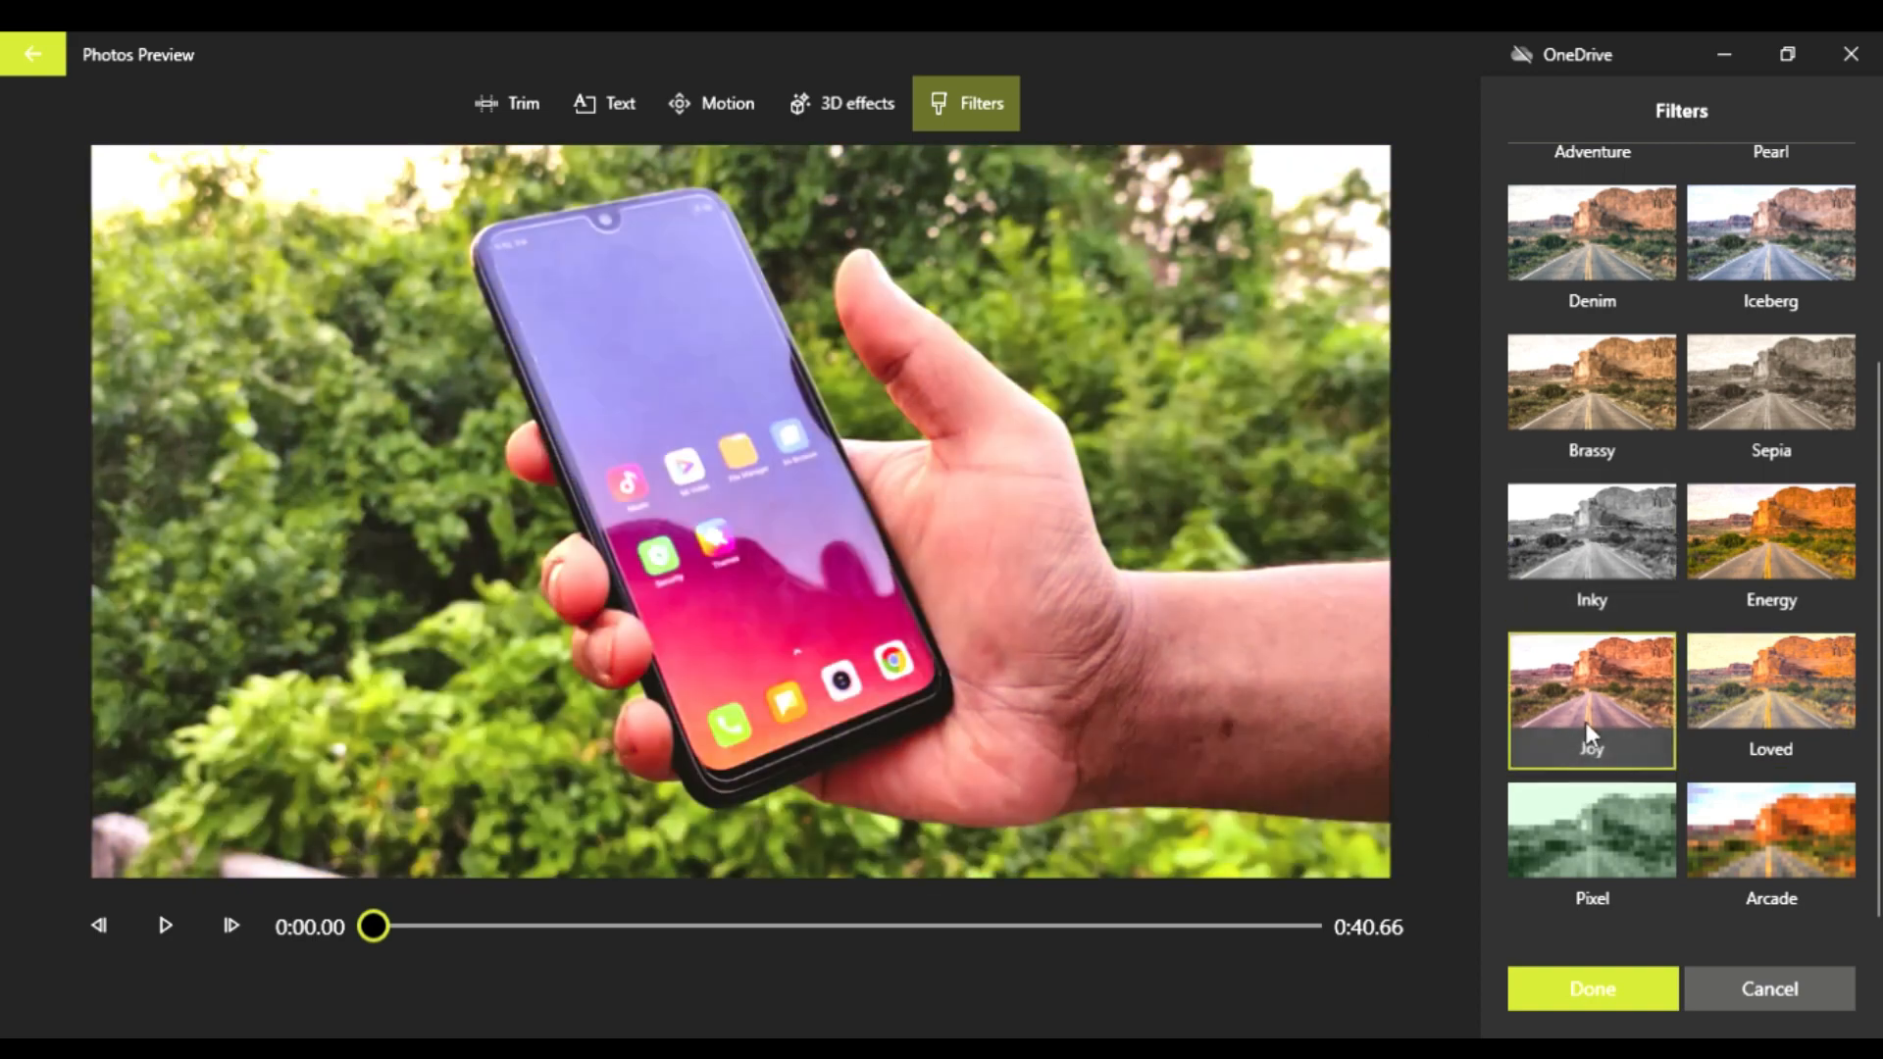
left_click(1596, 561)
left_click(1614, 678)
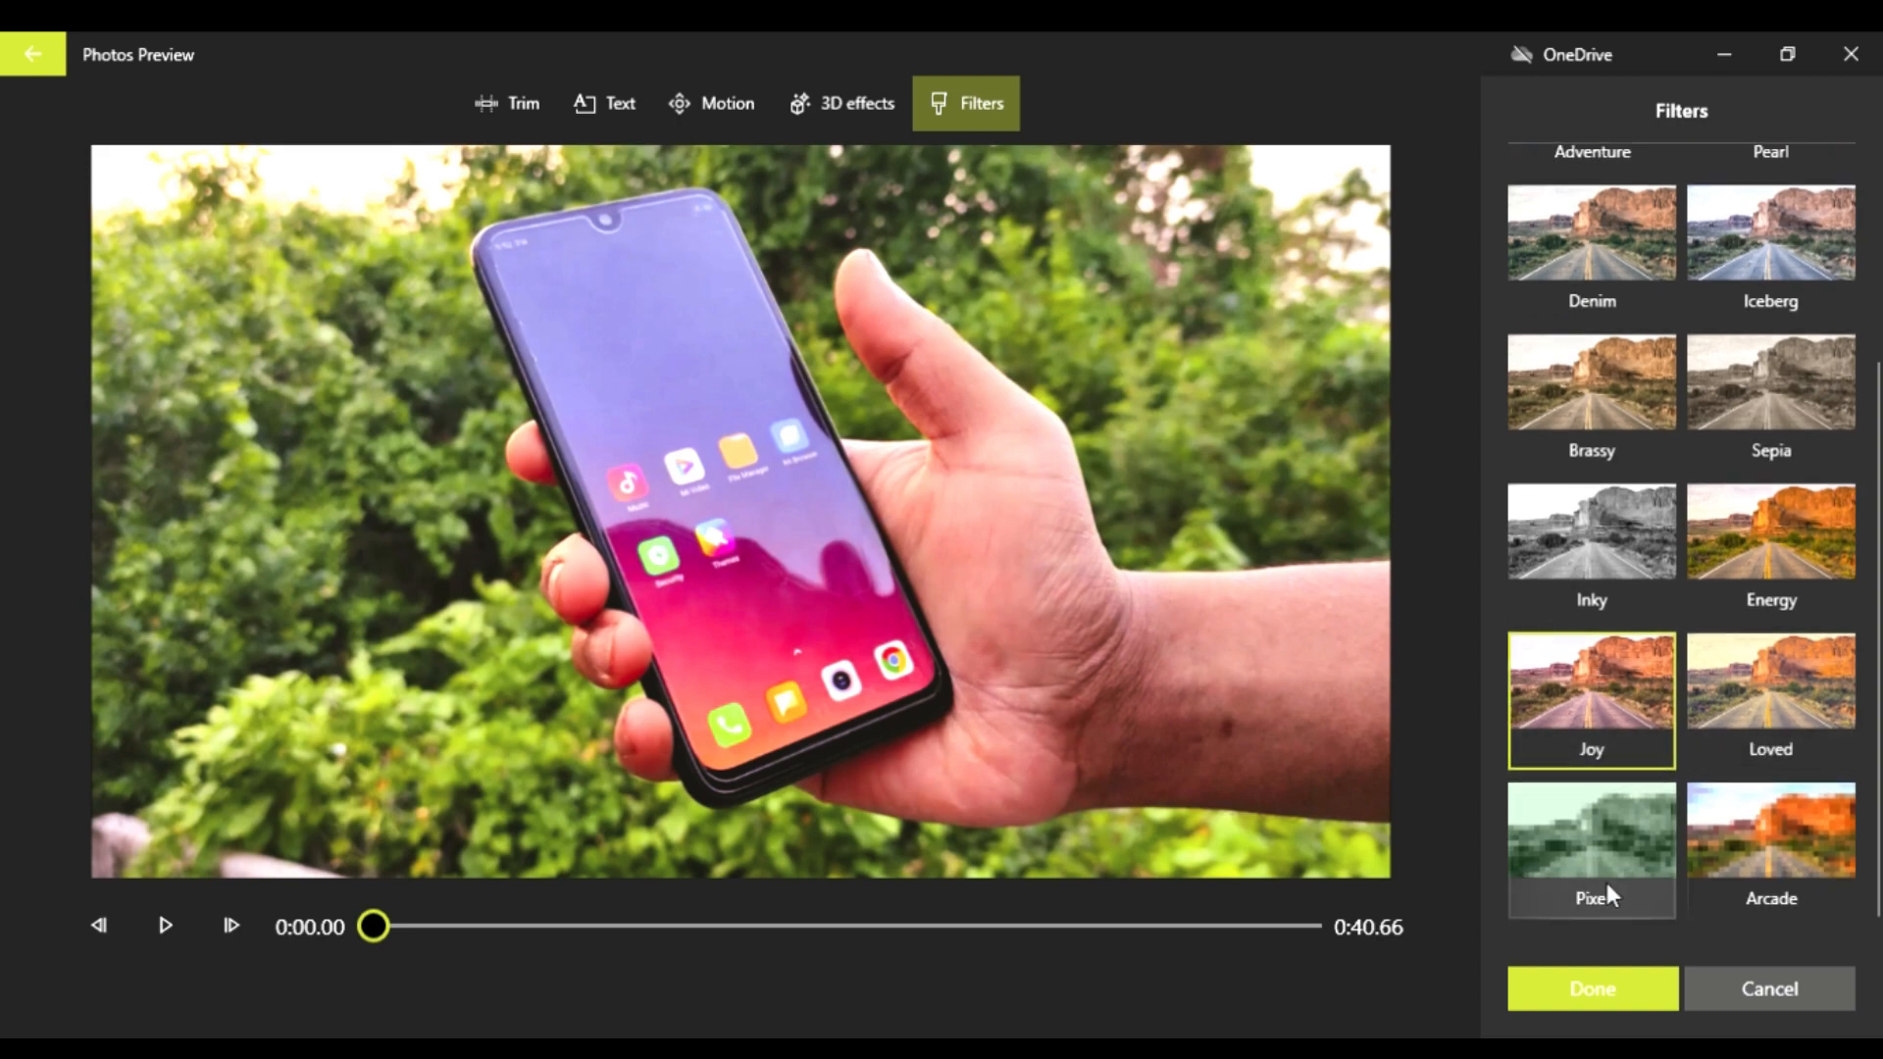
left_click(1787, 831)
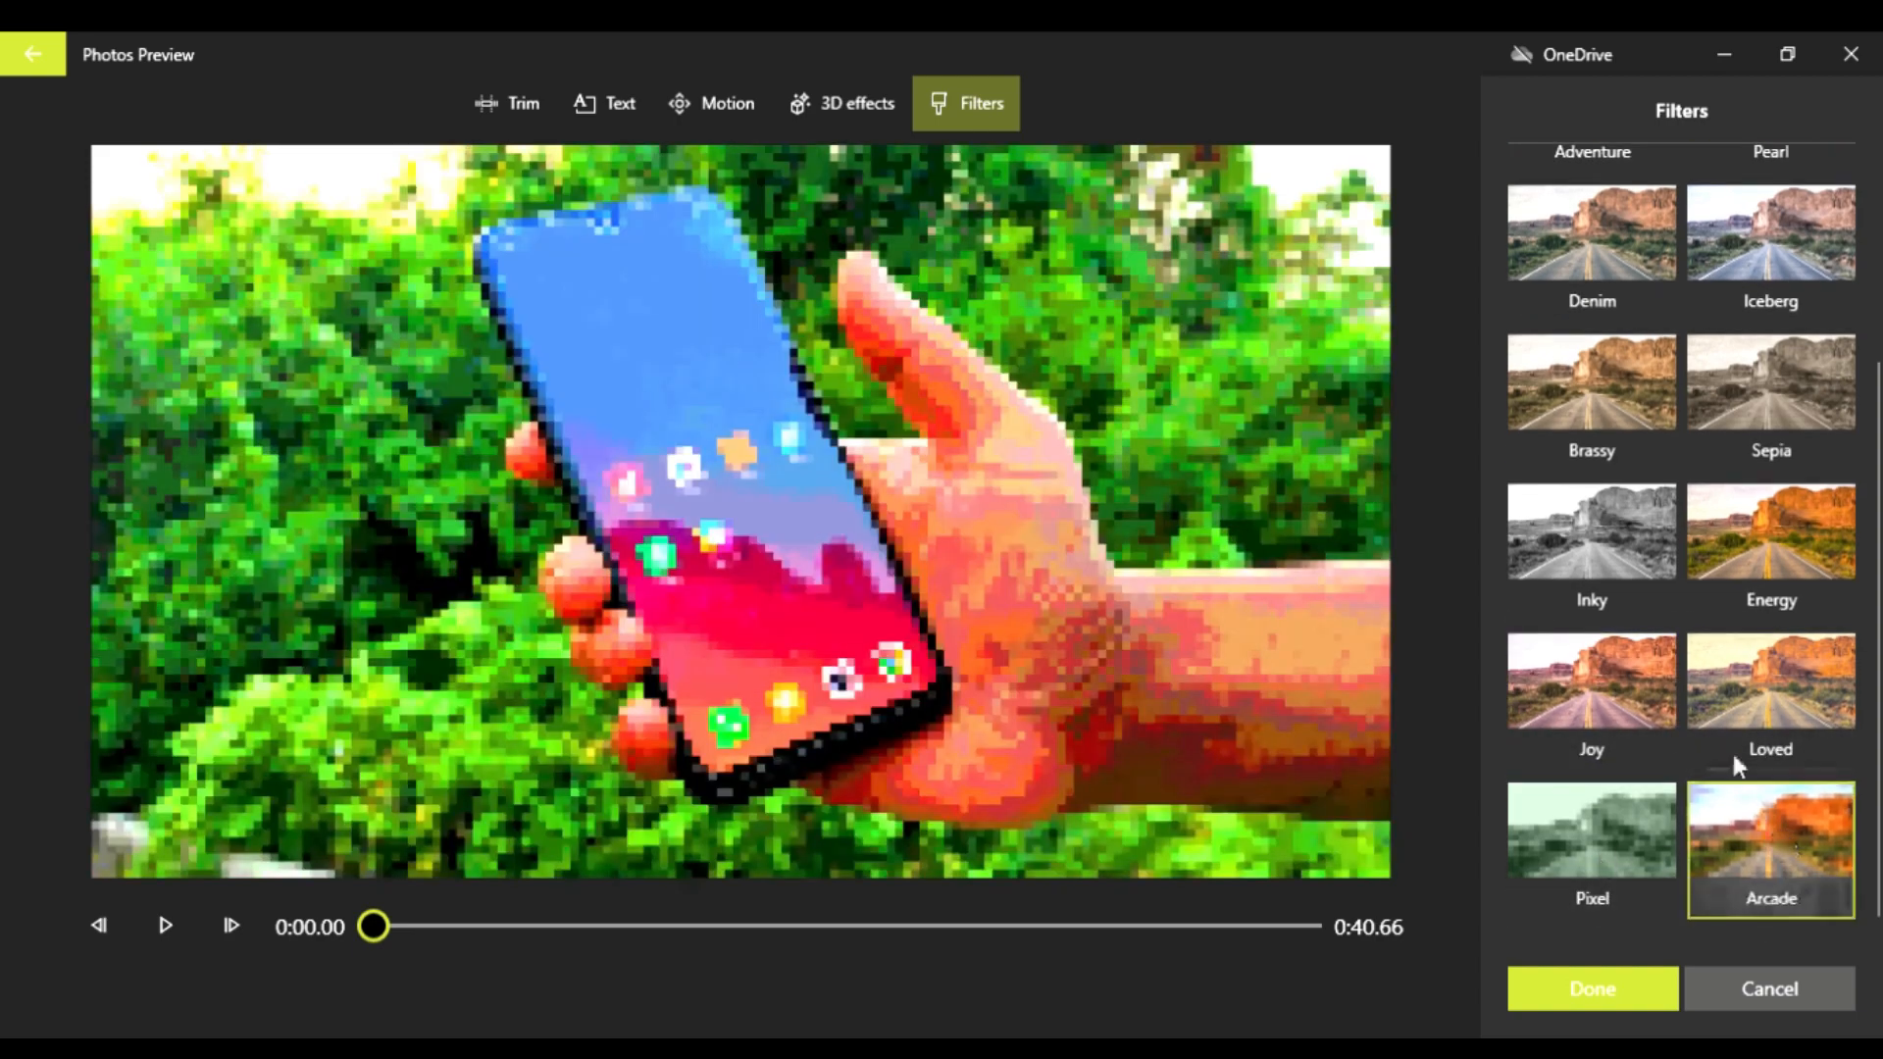
Step: Compare the Inky, Denim and Iceberg filters, and apply the Adventure filter to the first phone clip
left_click(1611, 555)
scroll(1621, 618, "up", 1)
scroll(1621, 618, "up", 2)
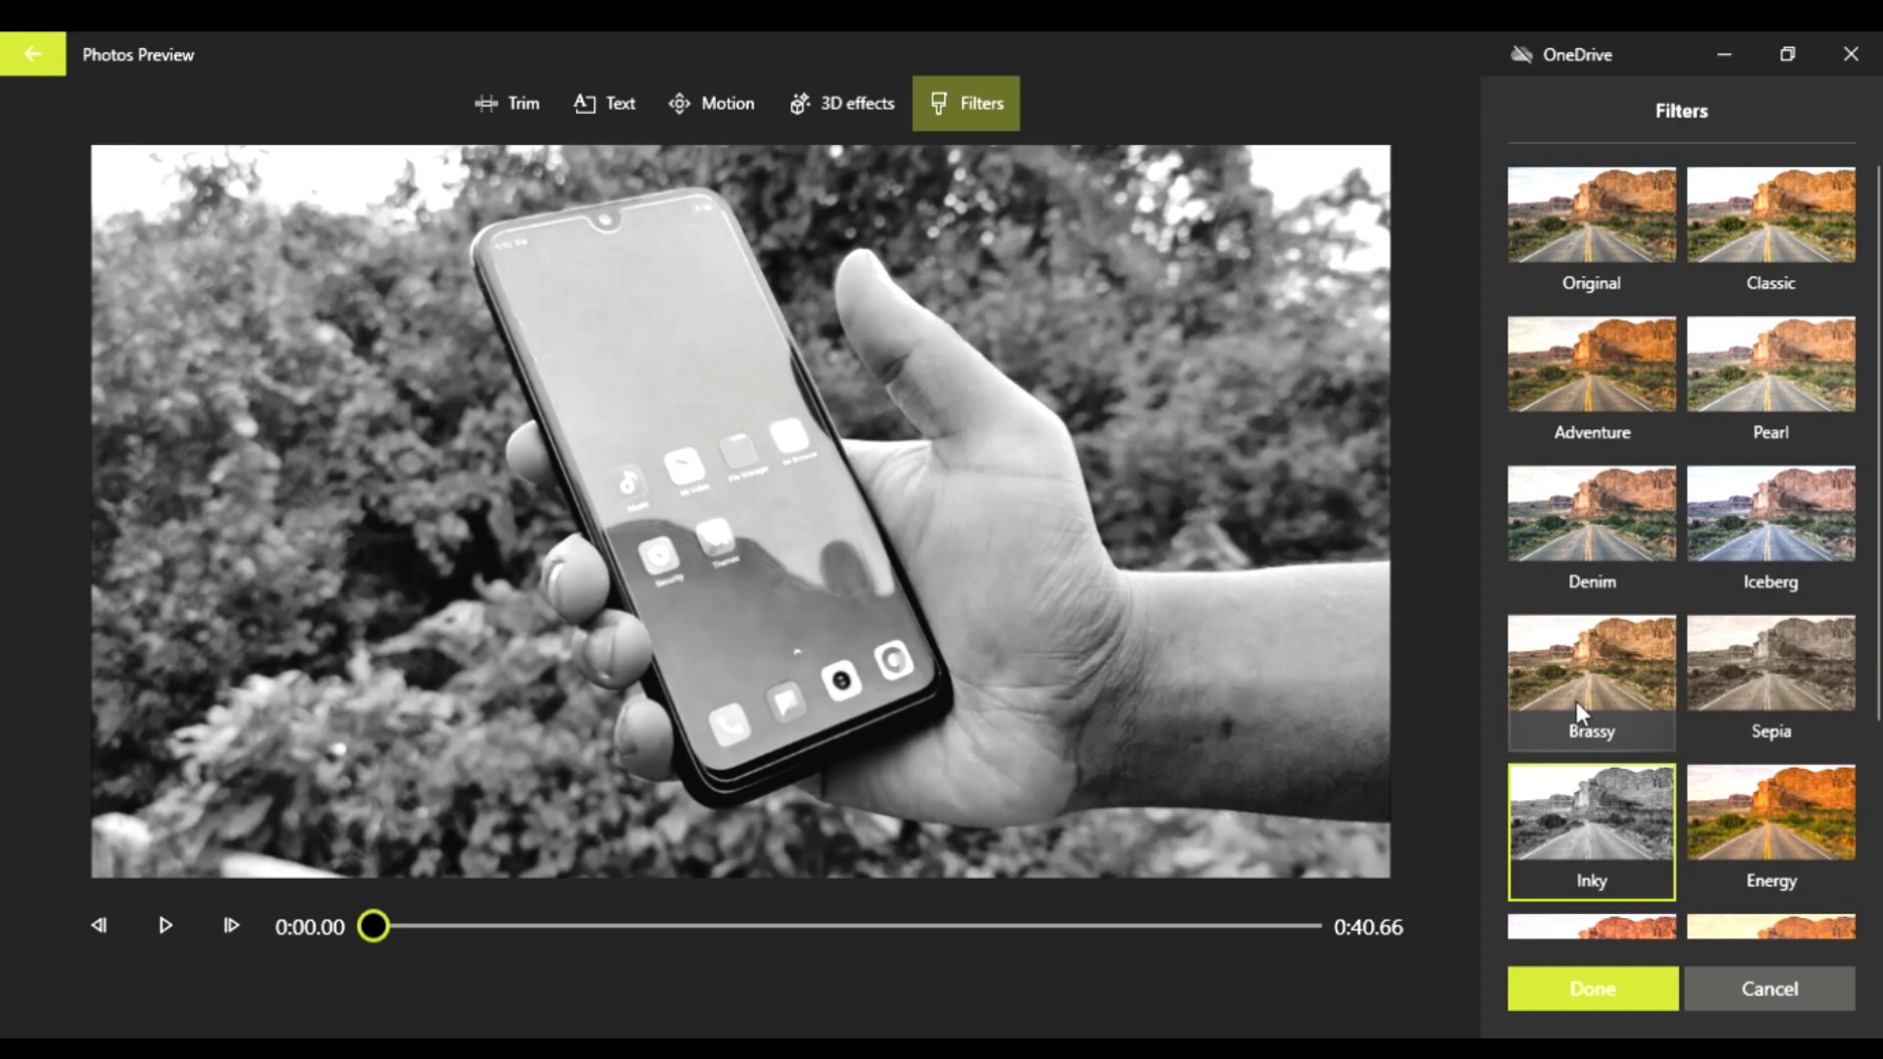
left_click(1574, 561)
left_click(1699, 532)
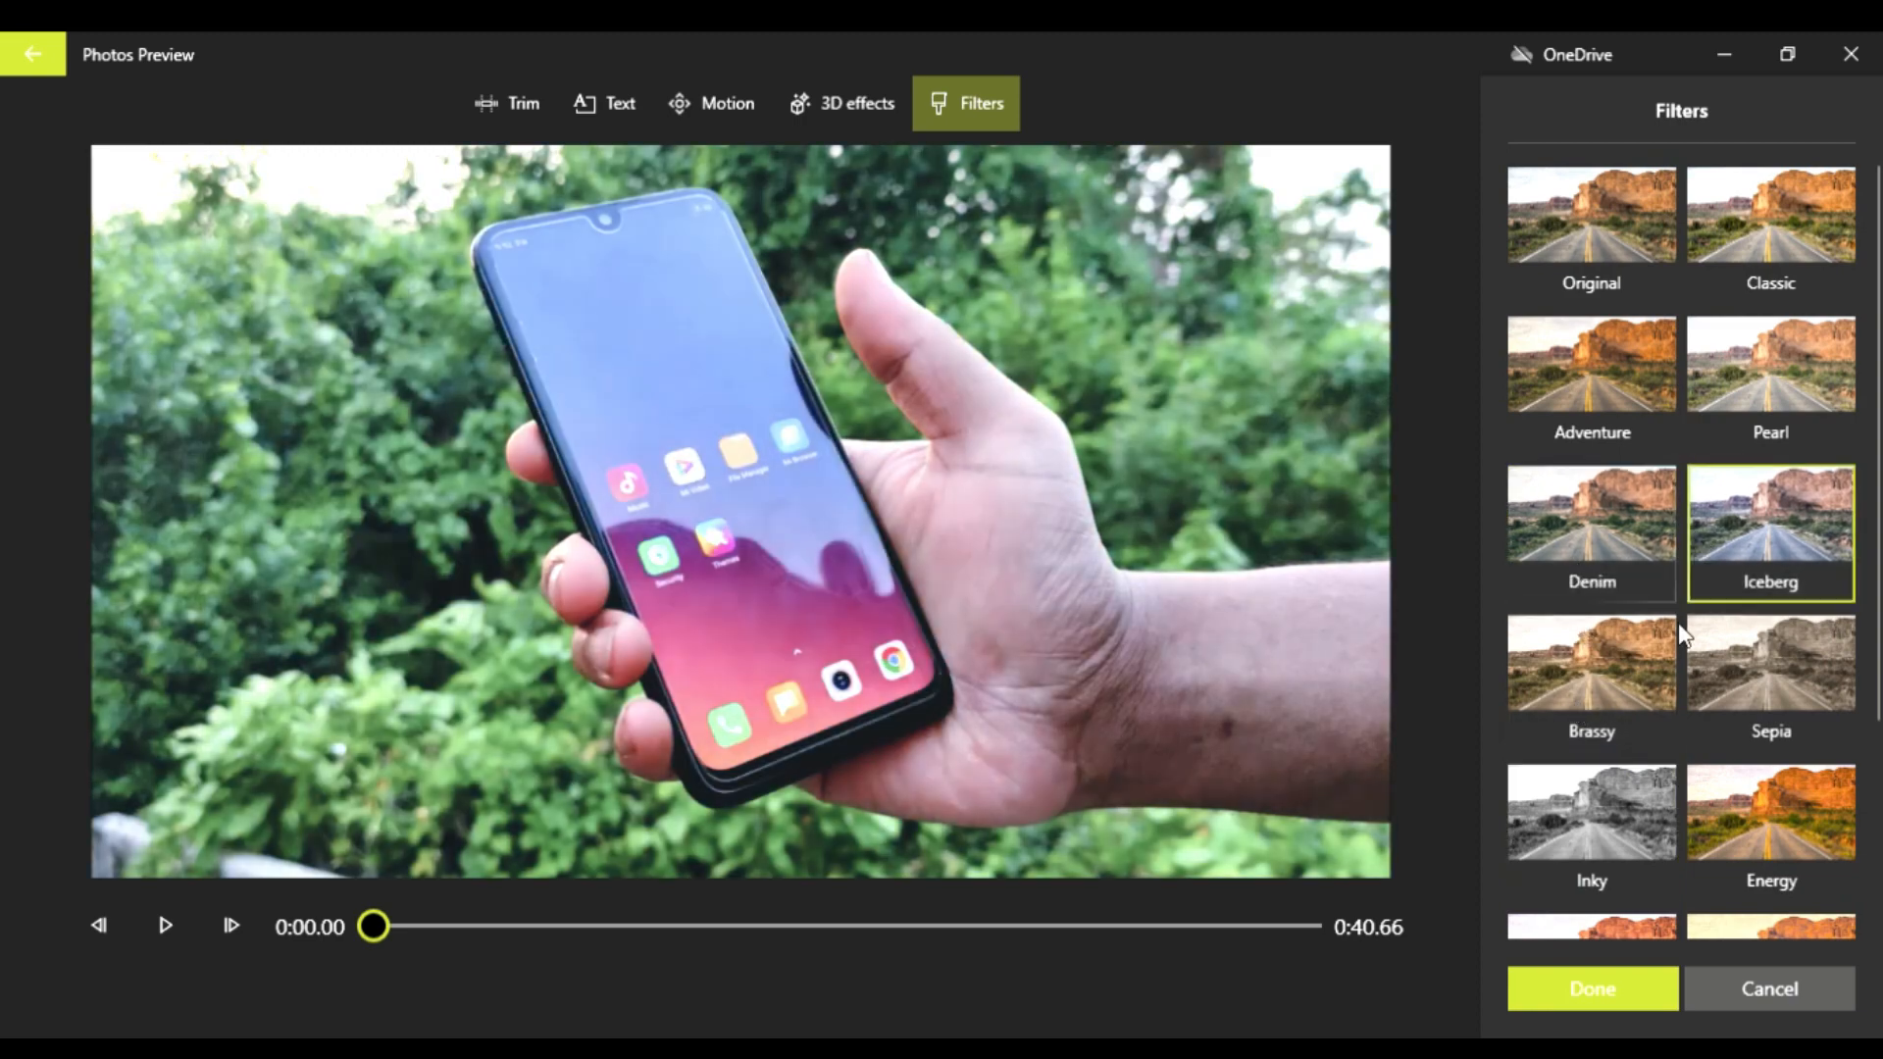
scroll(1634, 550, "down", 2)
scroll(1744, 397, "up", 2)
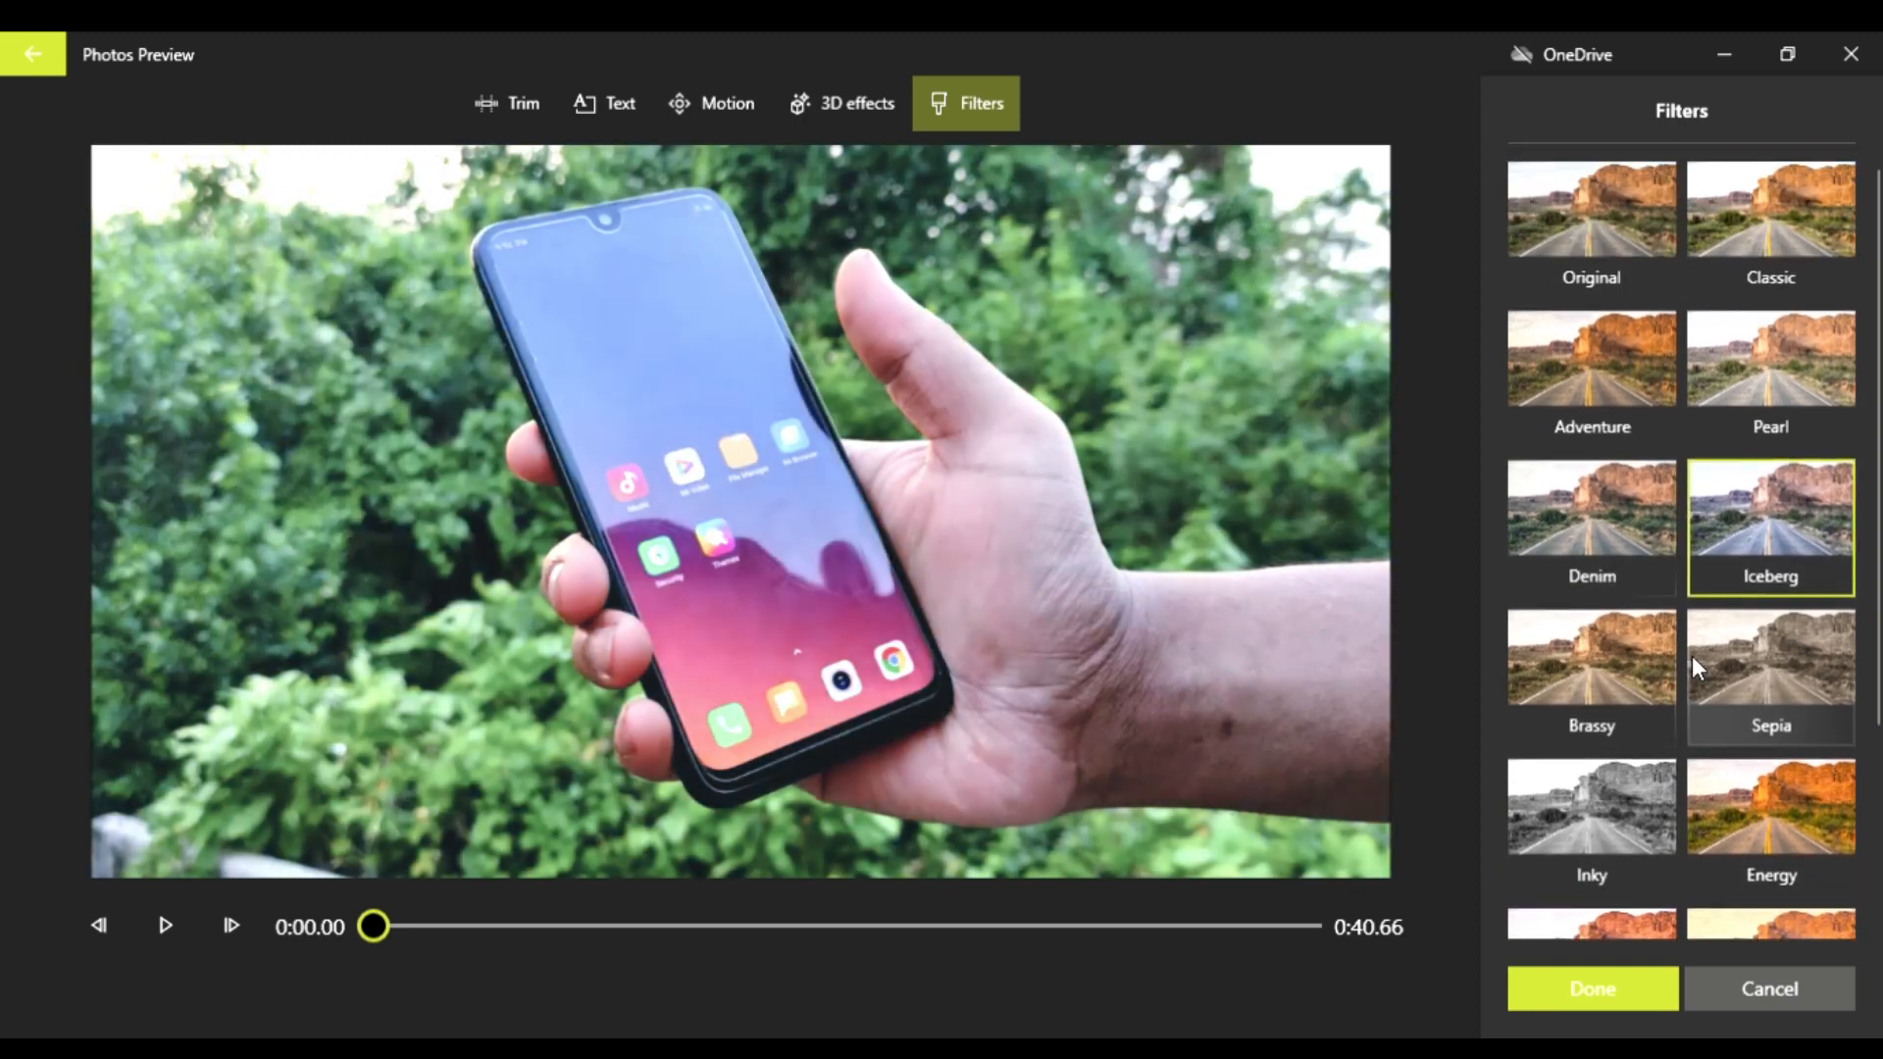
left_click(1623, 381)
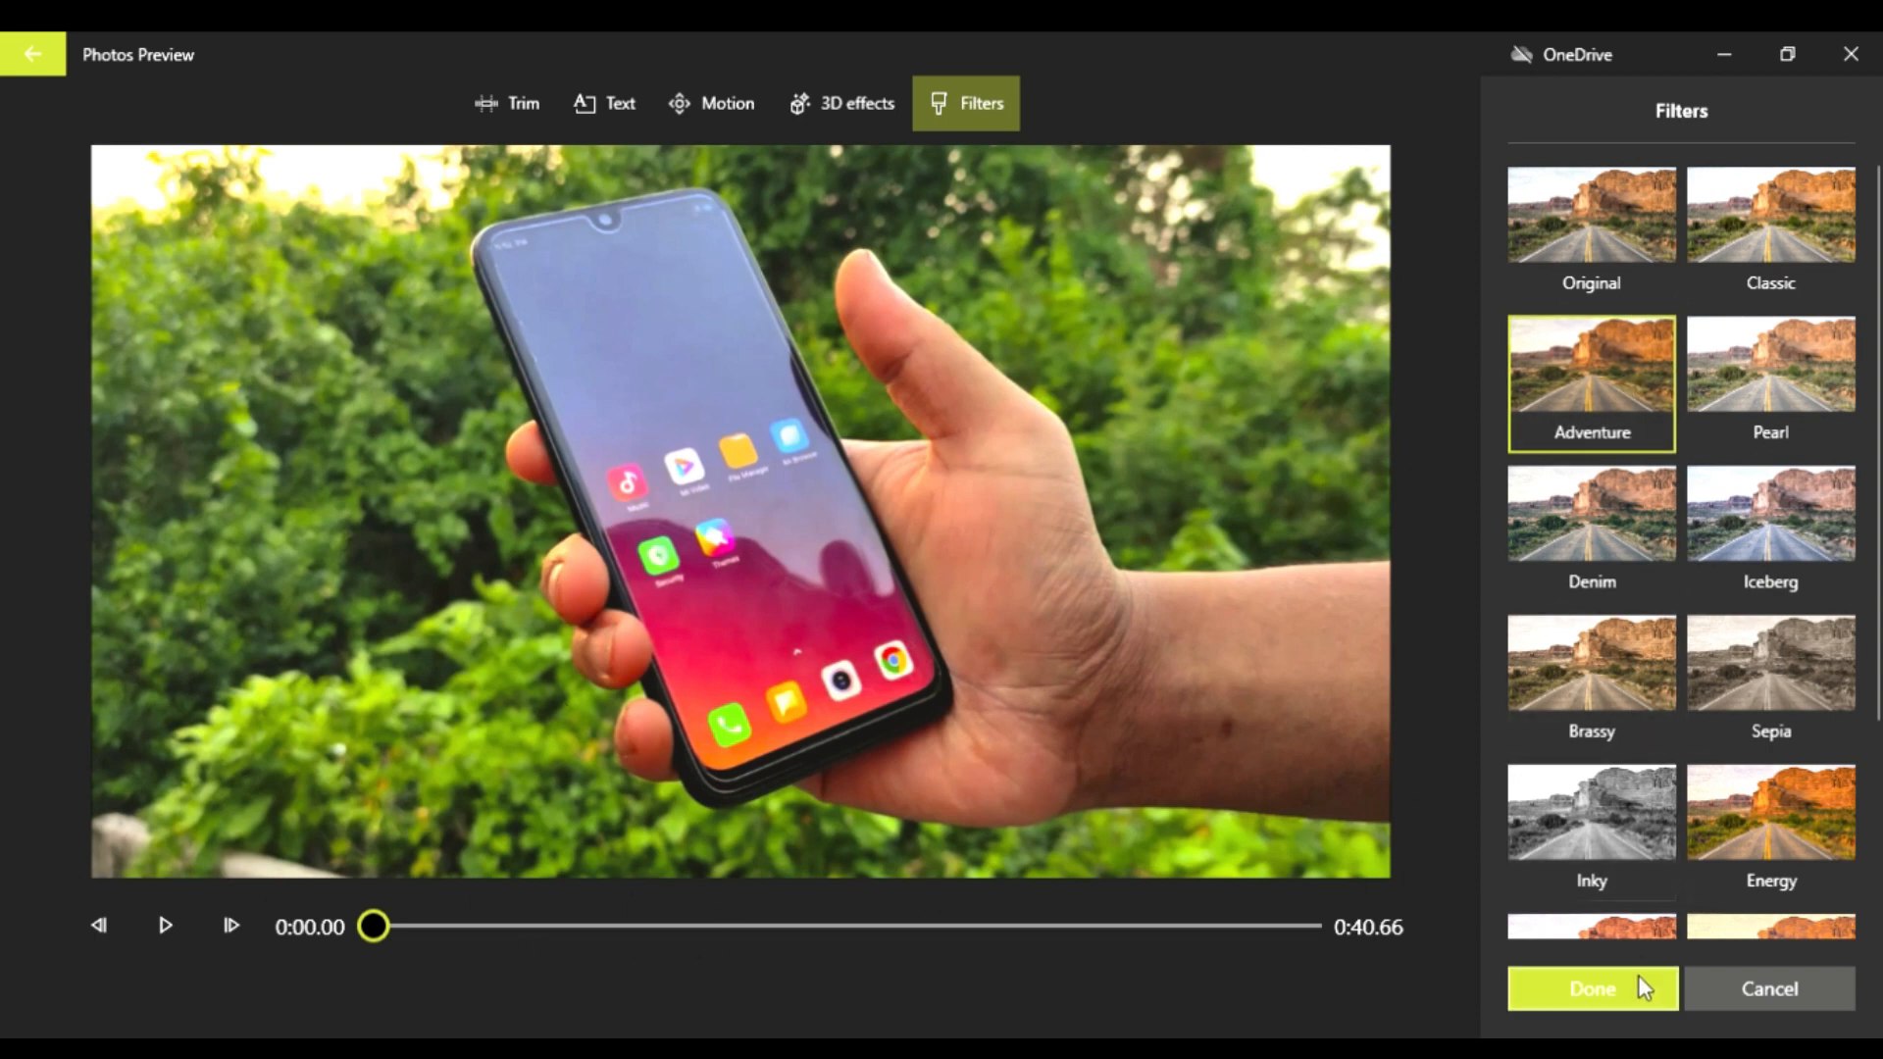
left_click(1605, 977)
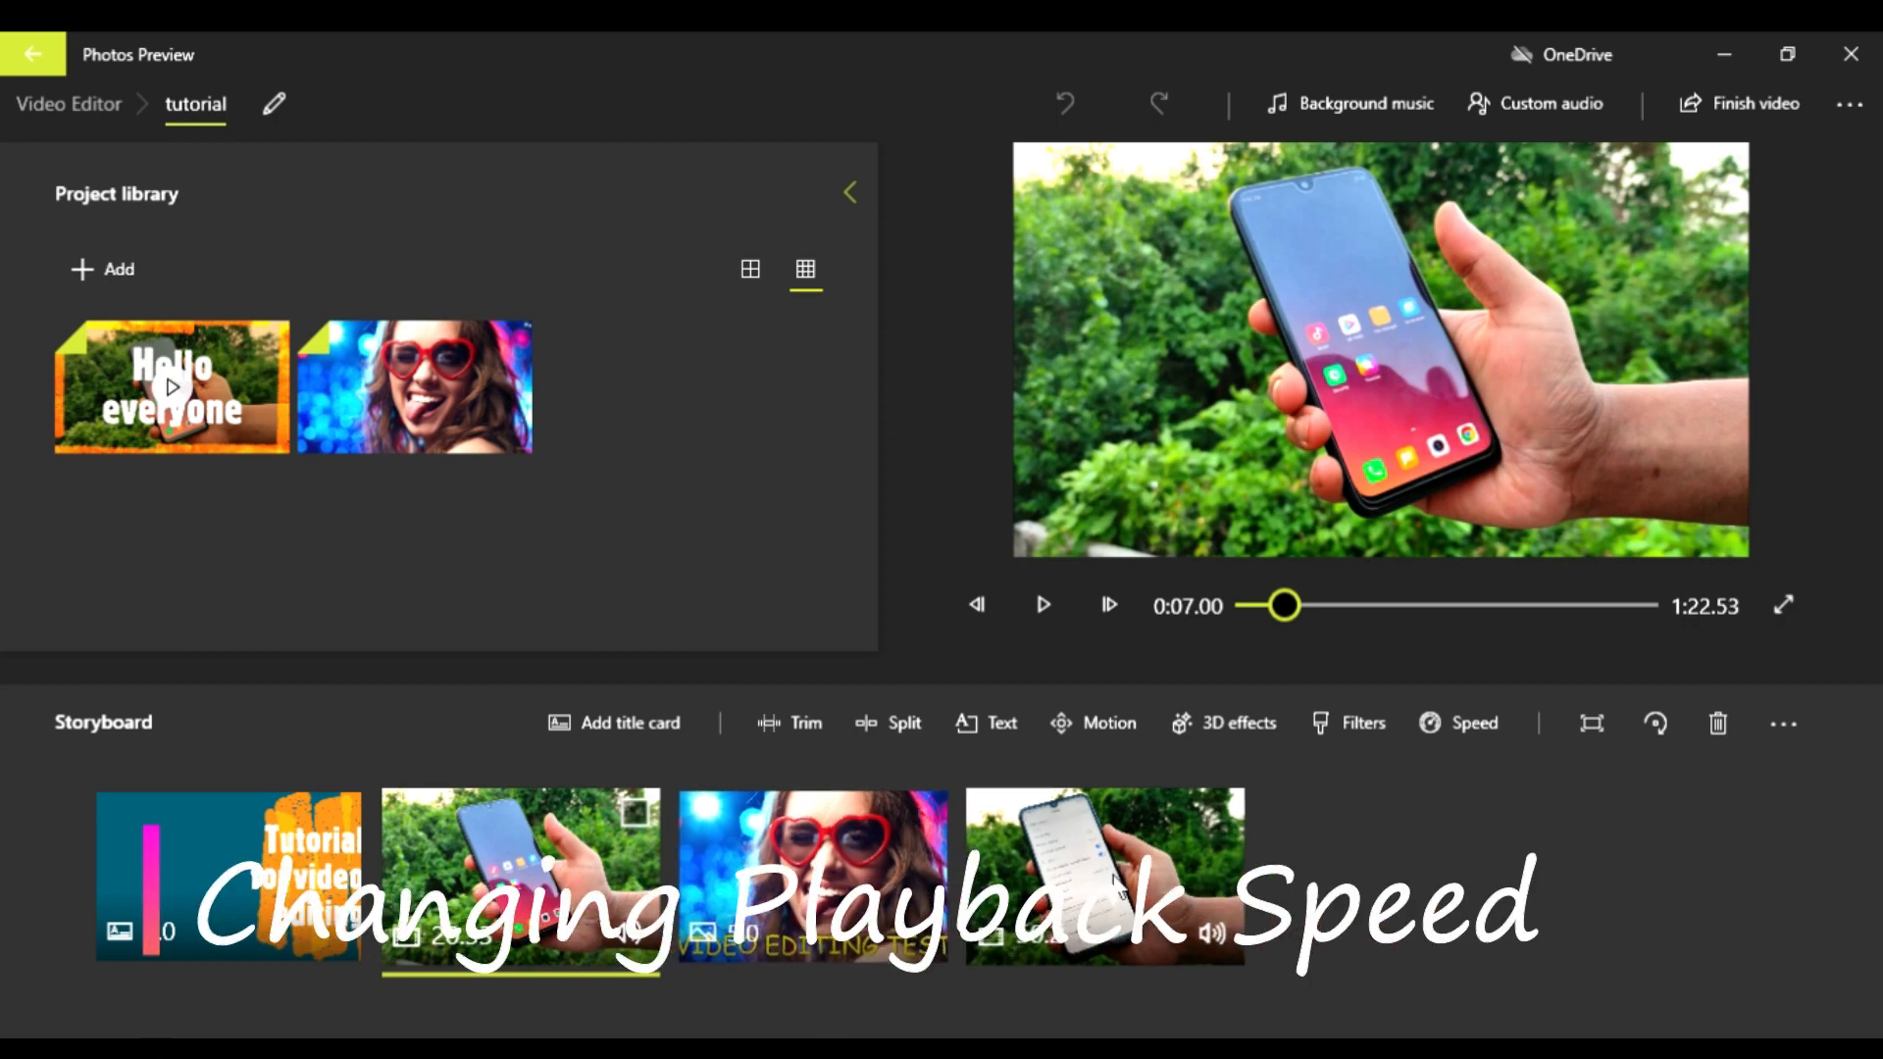
Step: Set the last phone clip's speed to 2x and play part of it to check the faster playback
left_click(1106, 893)
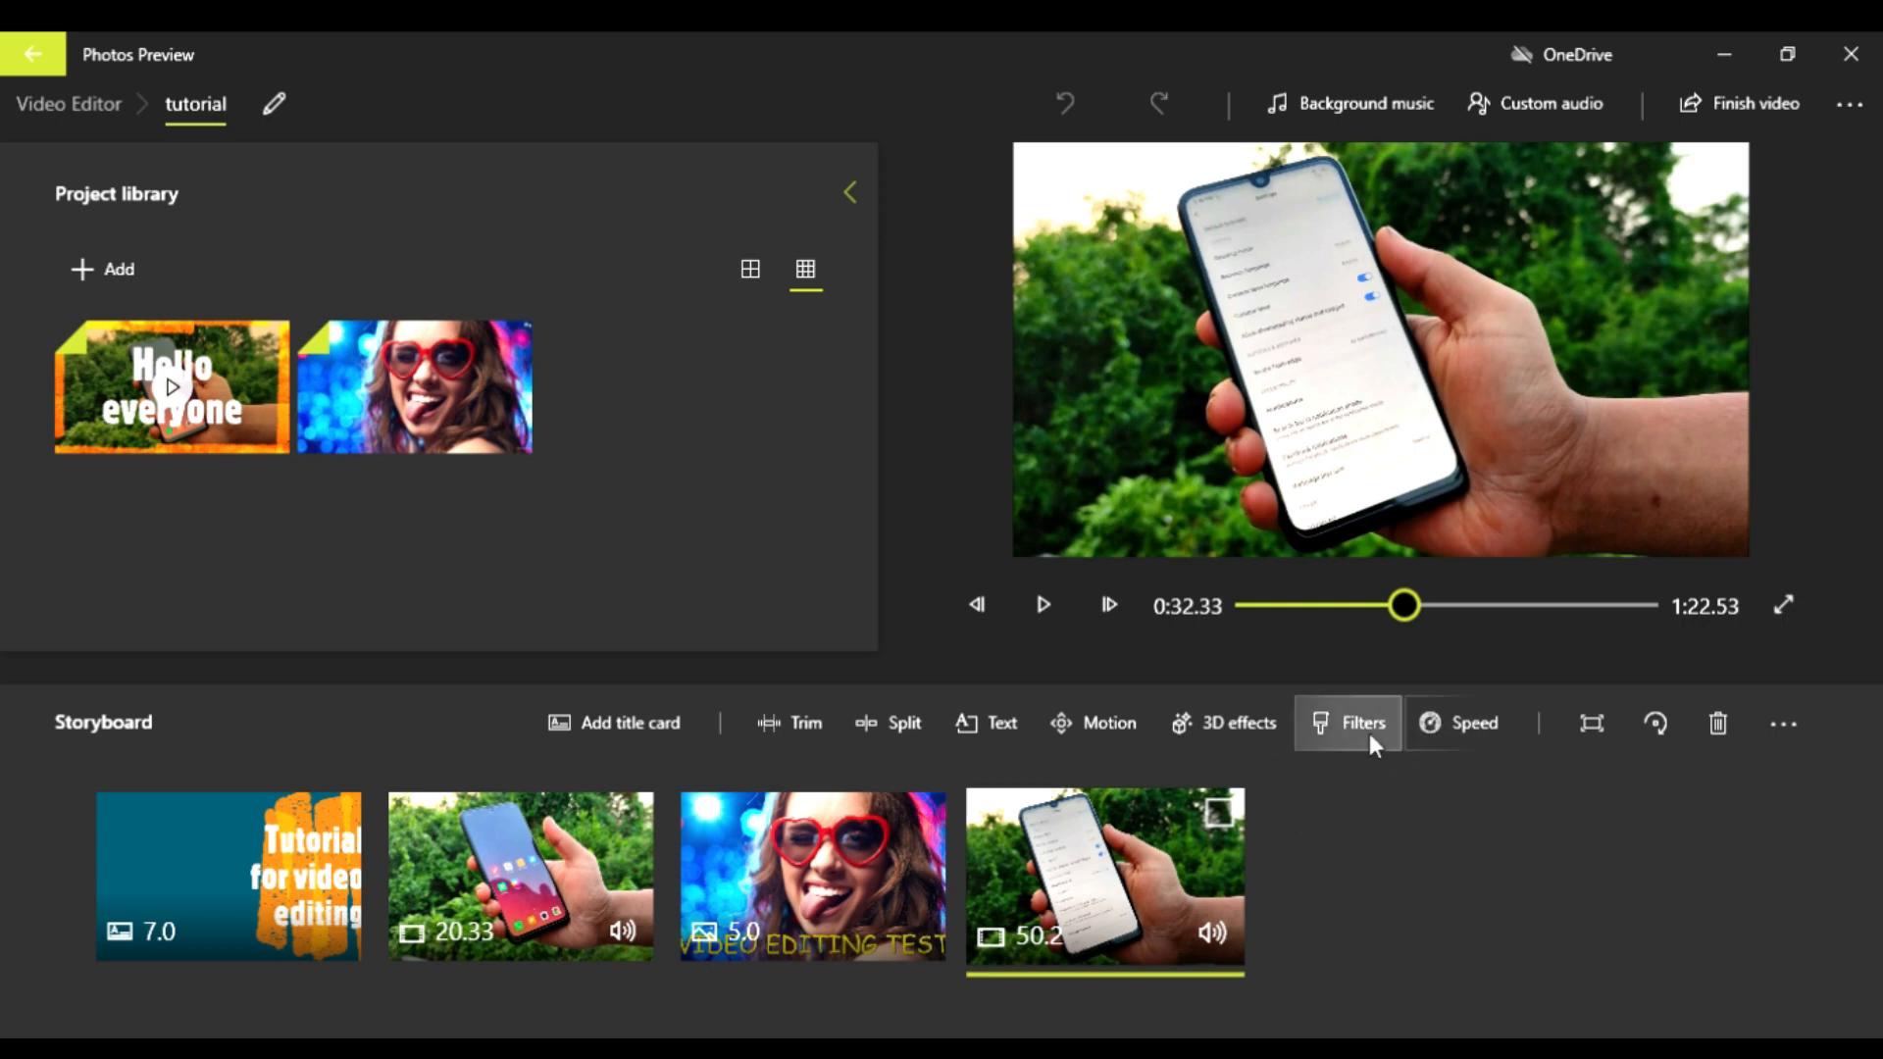
left_click(1444, 724)
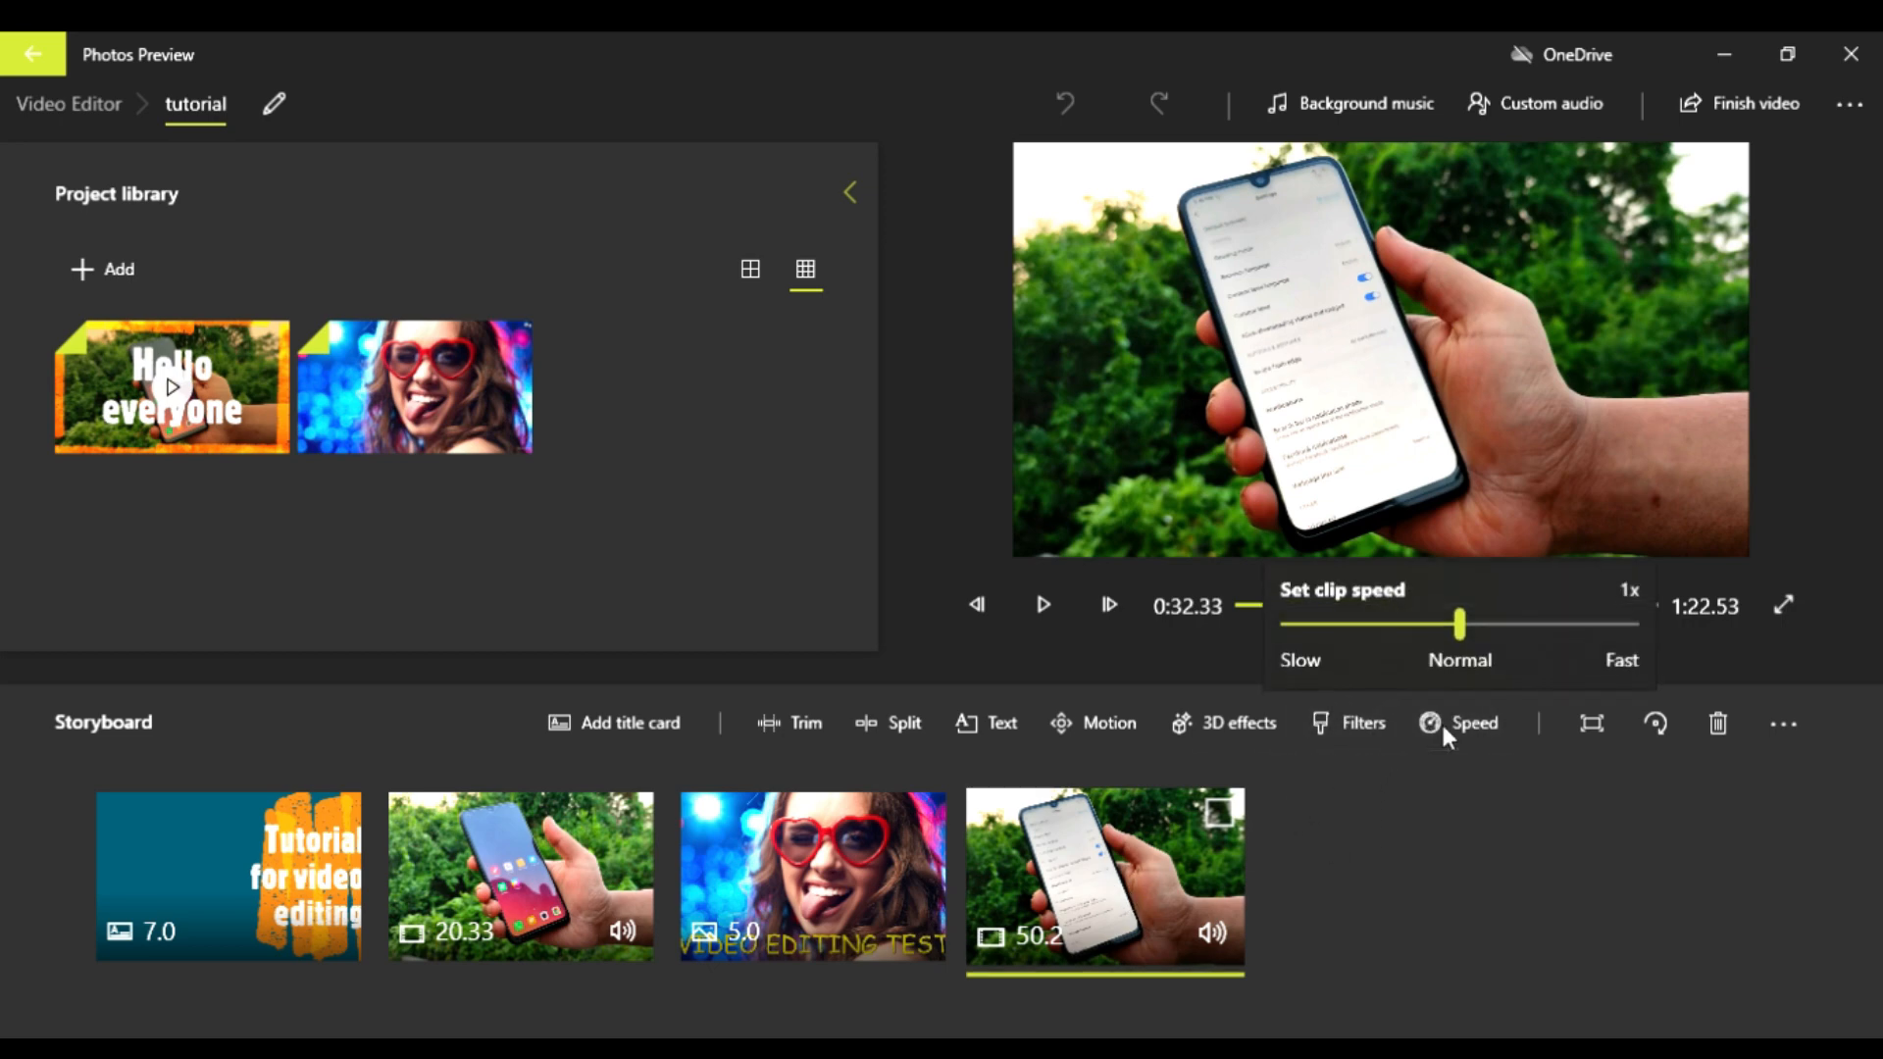
left_click_drag(1461, 620, 1534, 626)
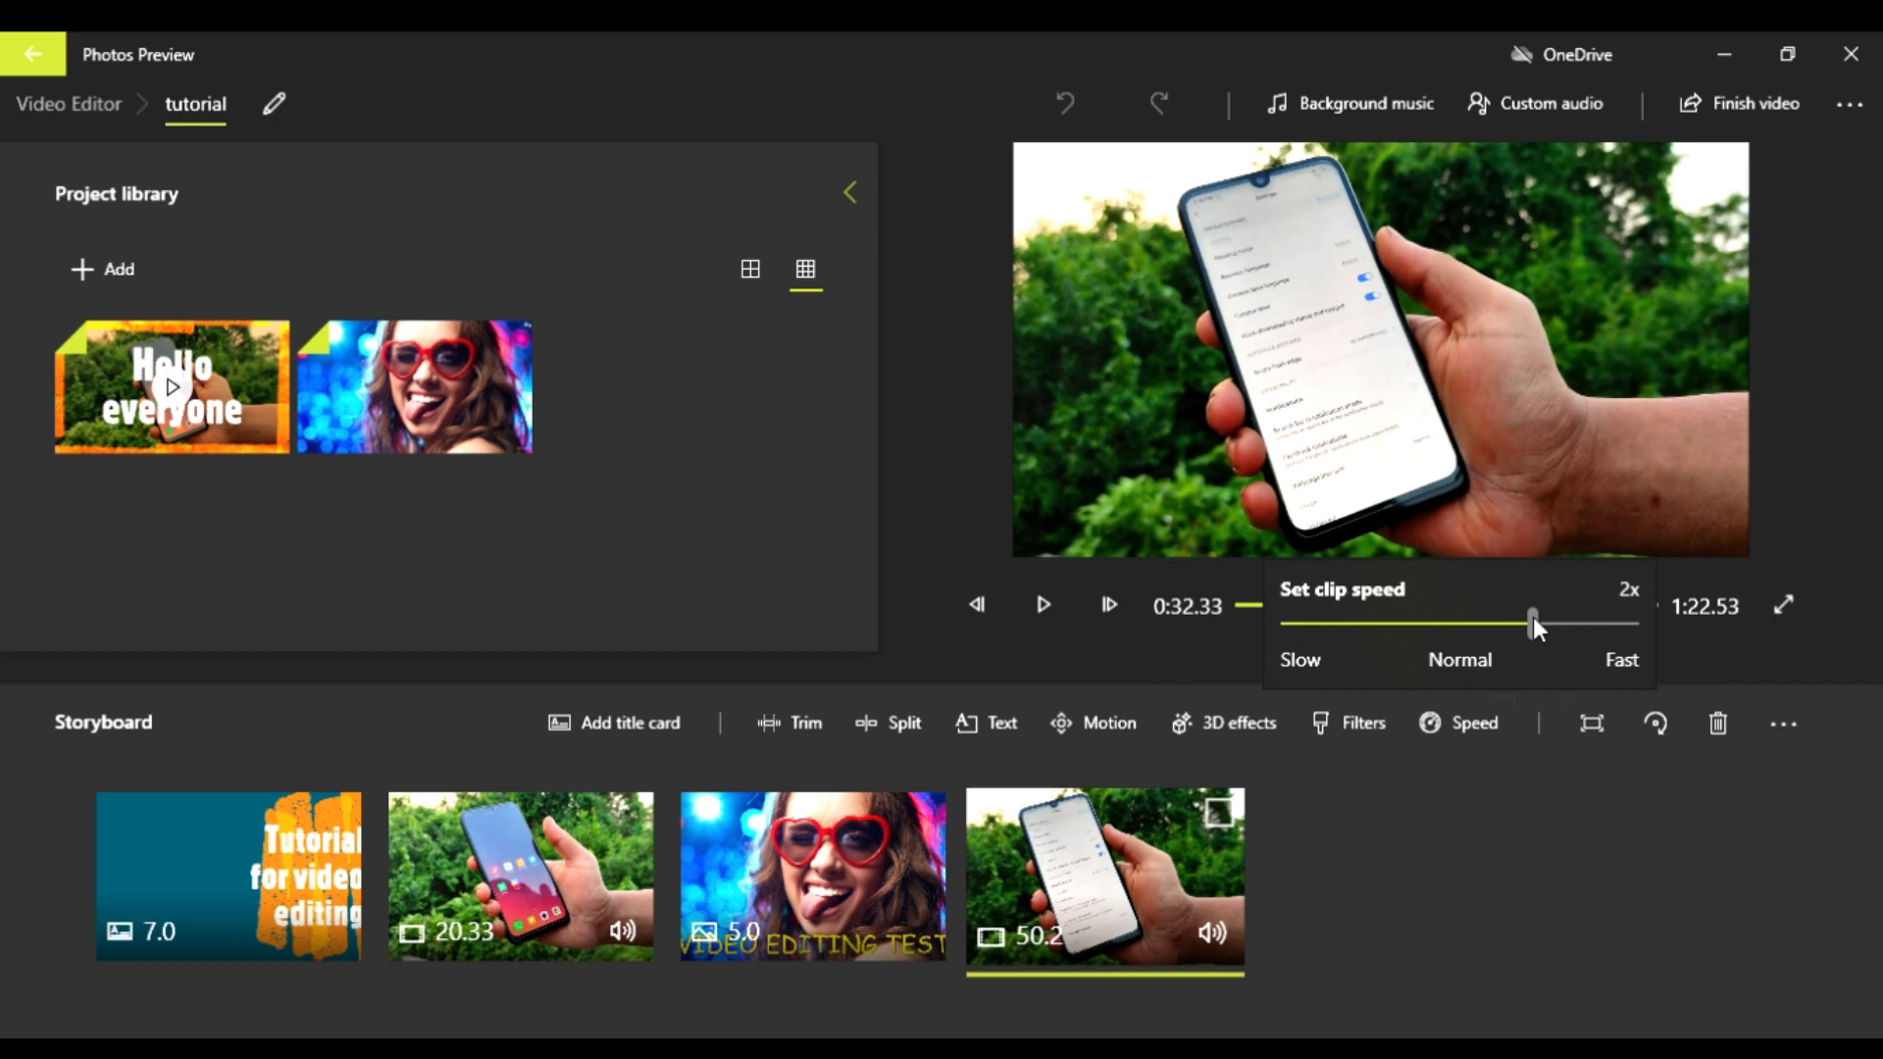
left_click(1365, 937)
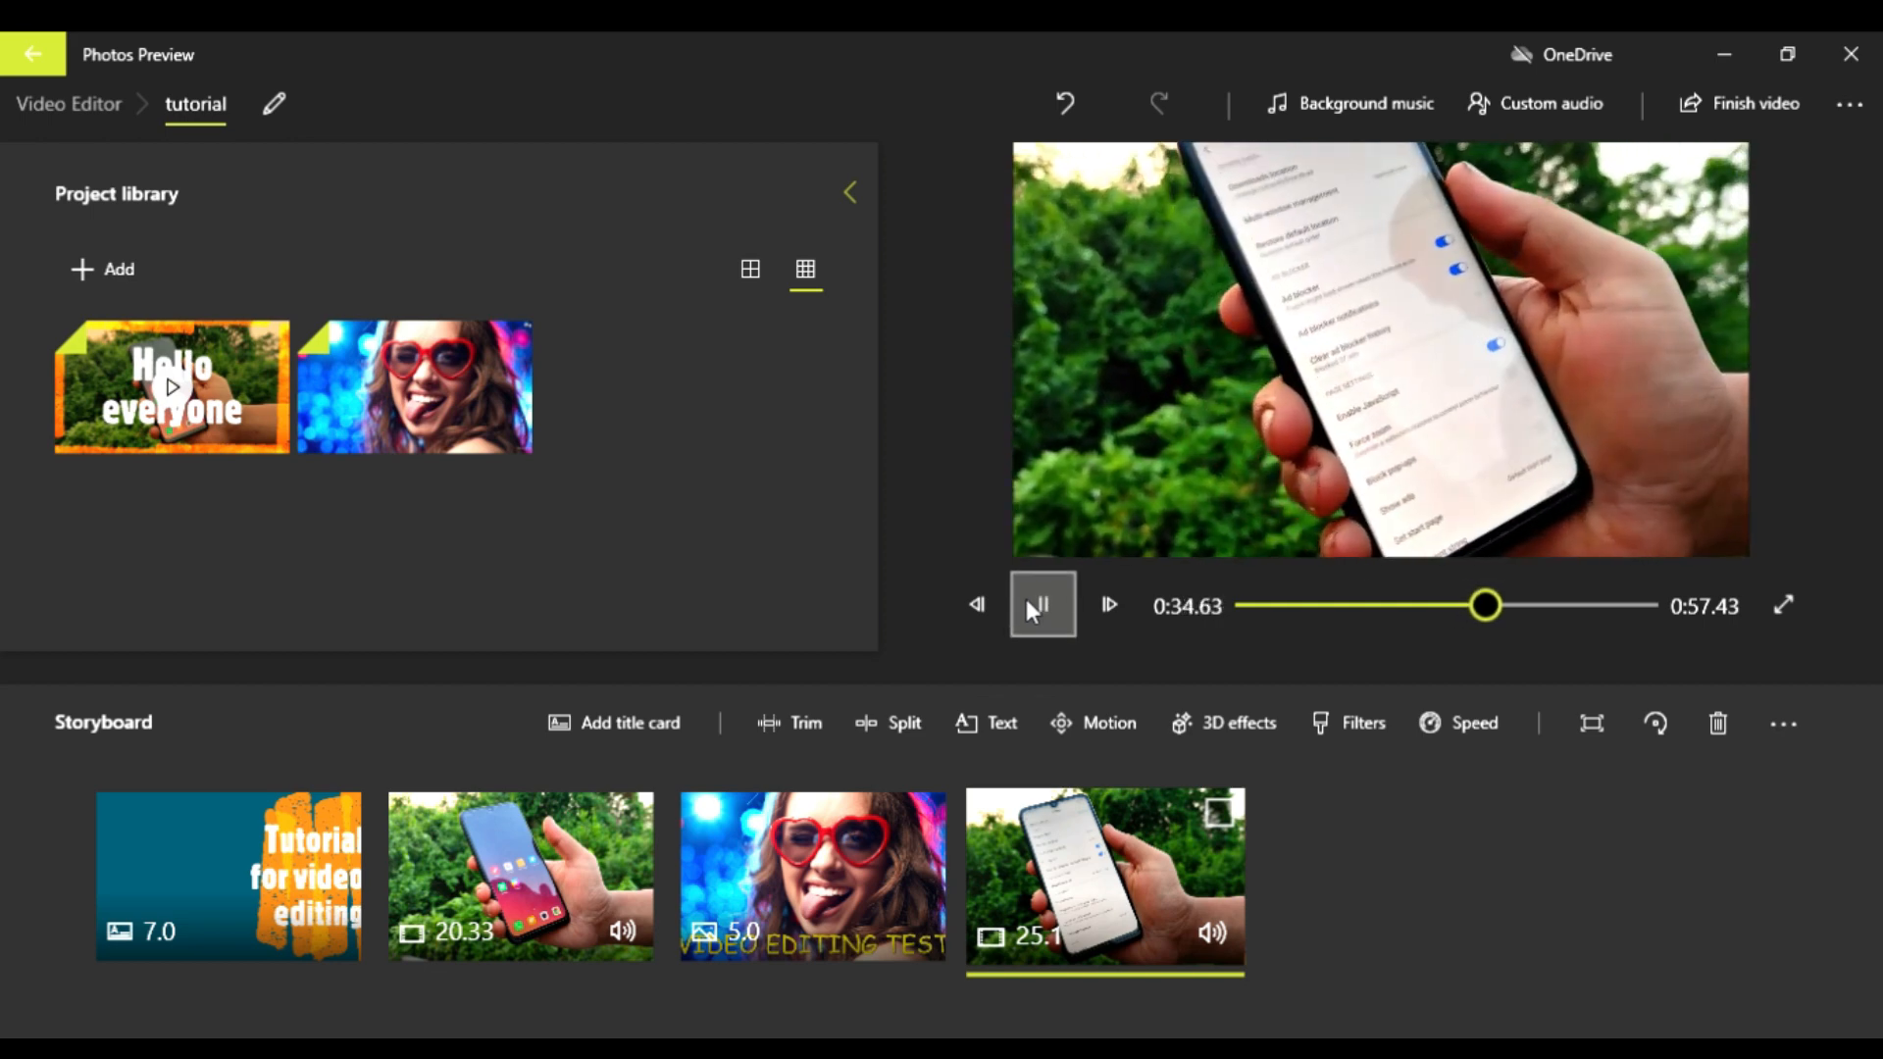
left_click(1027, 602)
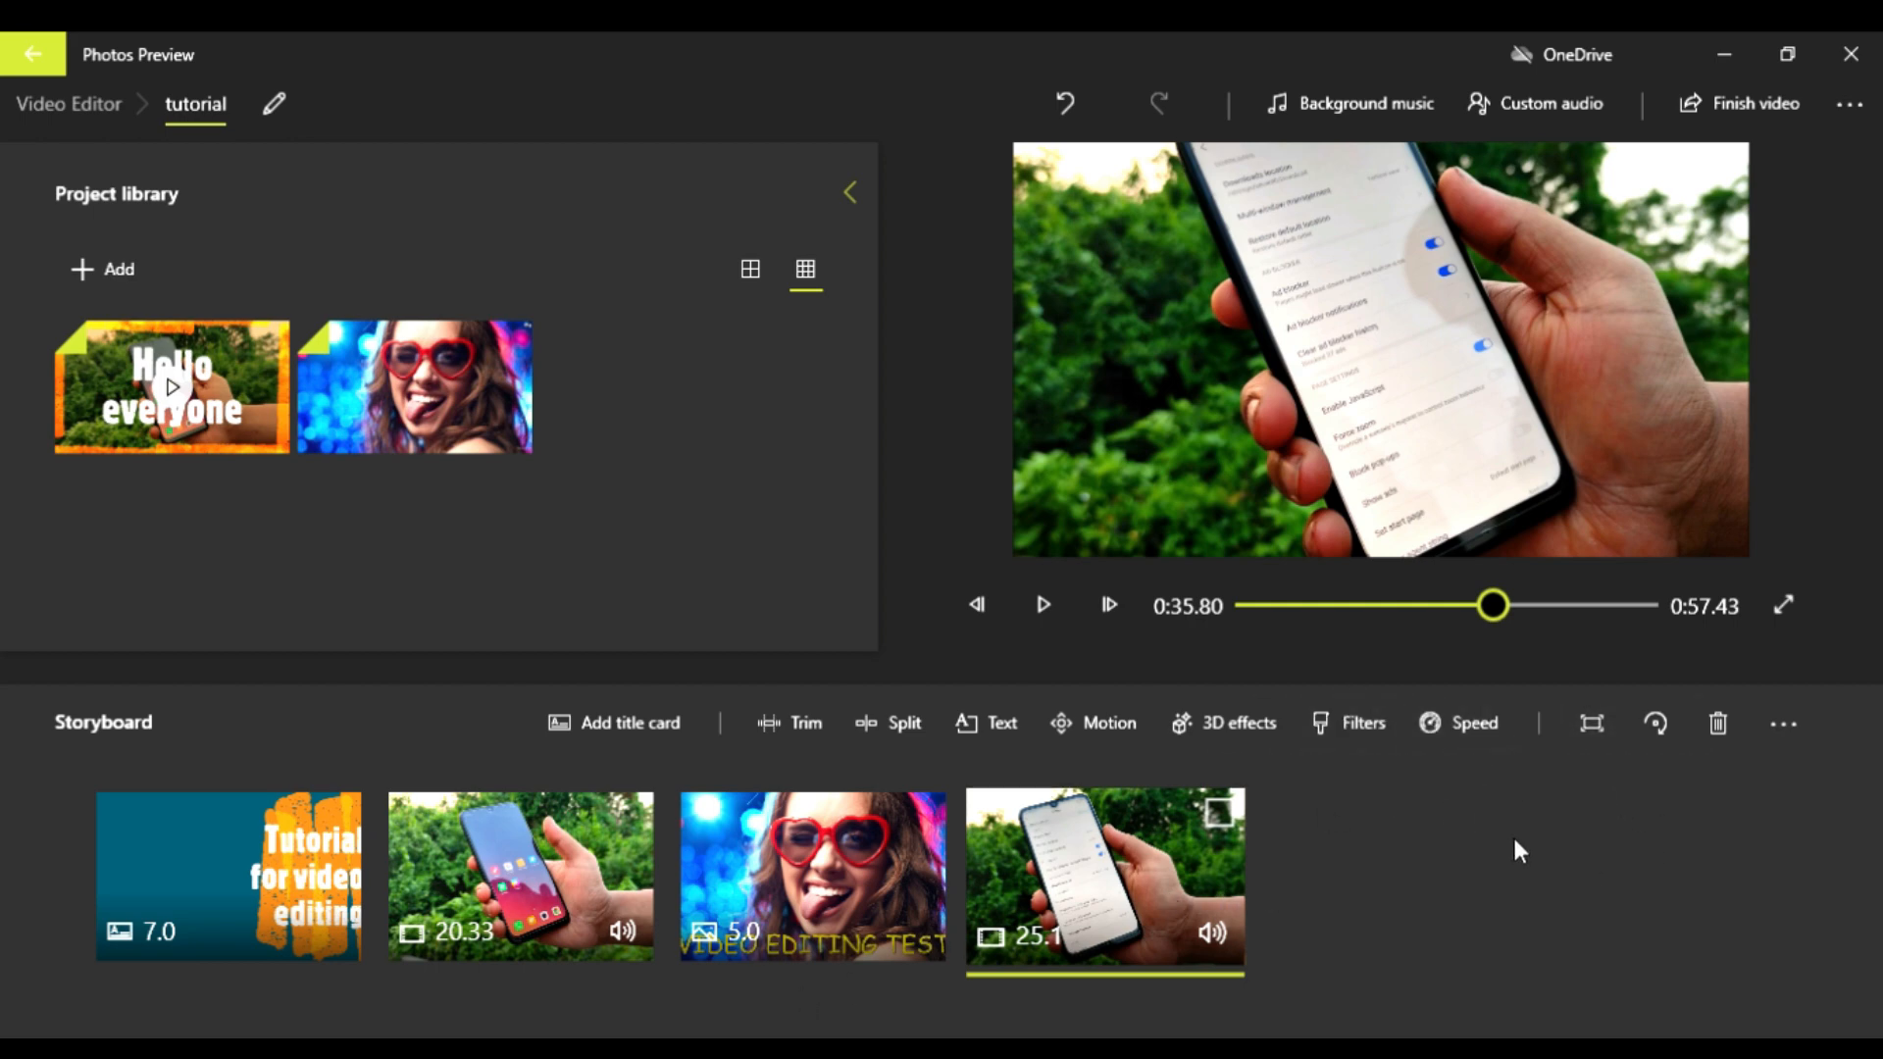
Step: Try the Remove black bars option on the last phone clip and switch it back to Shrink to fit
left_click(1592, 731)
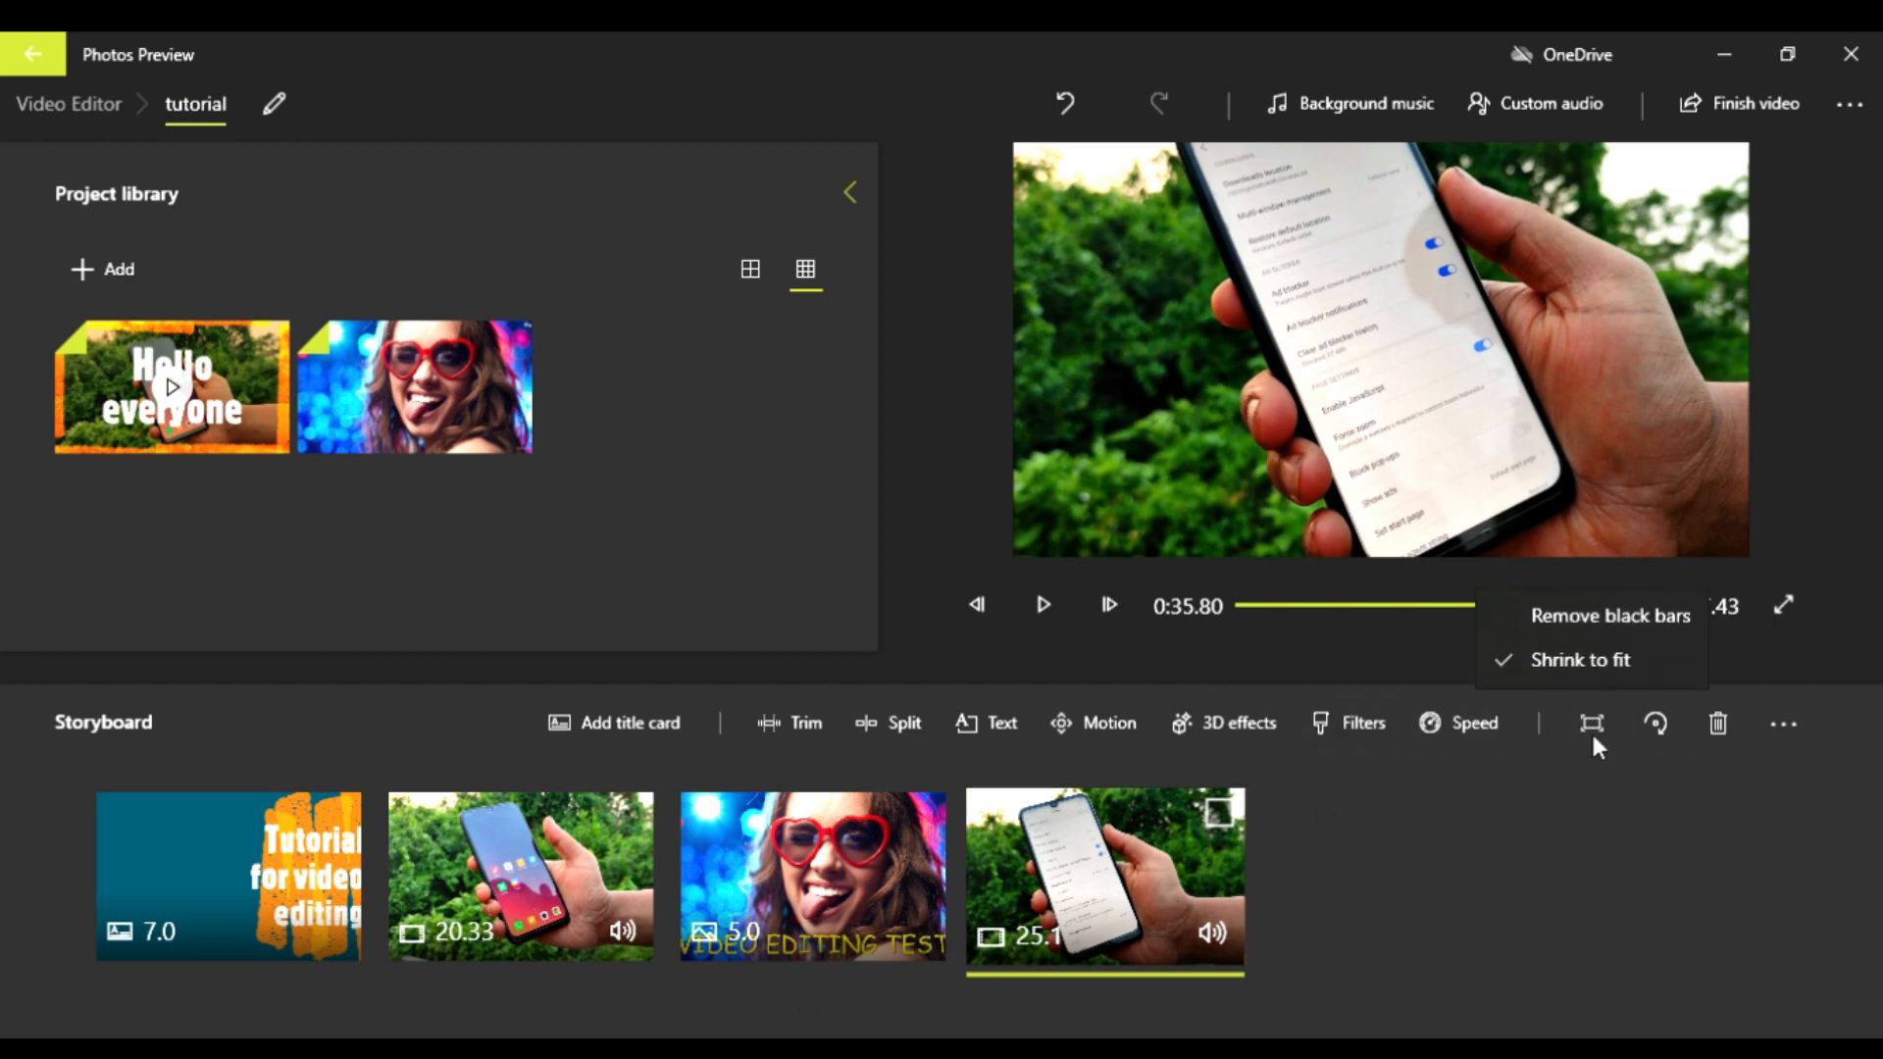
left_click(1591, 626)
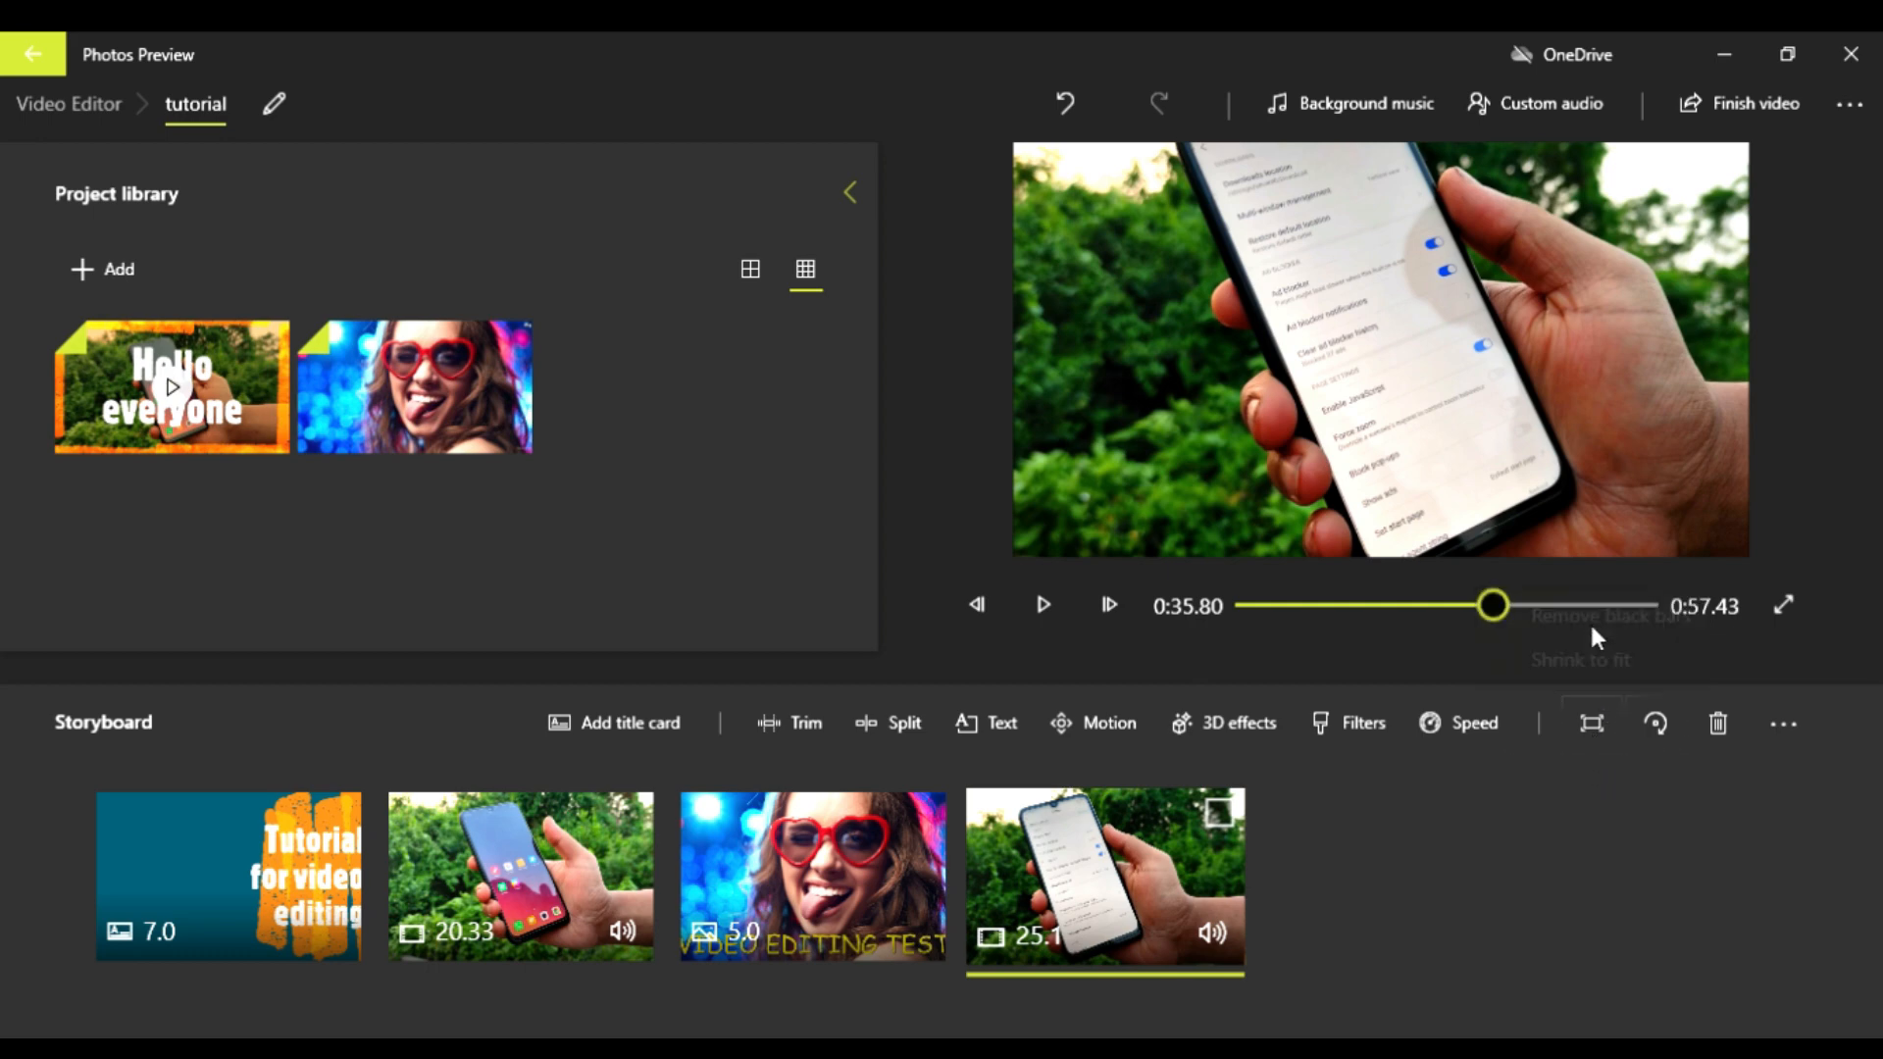
left_click(1600, 722)
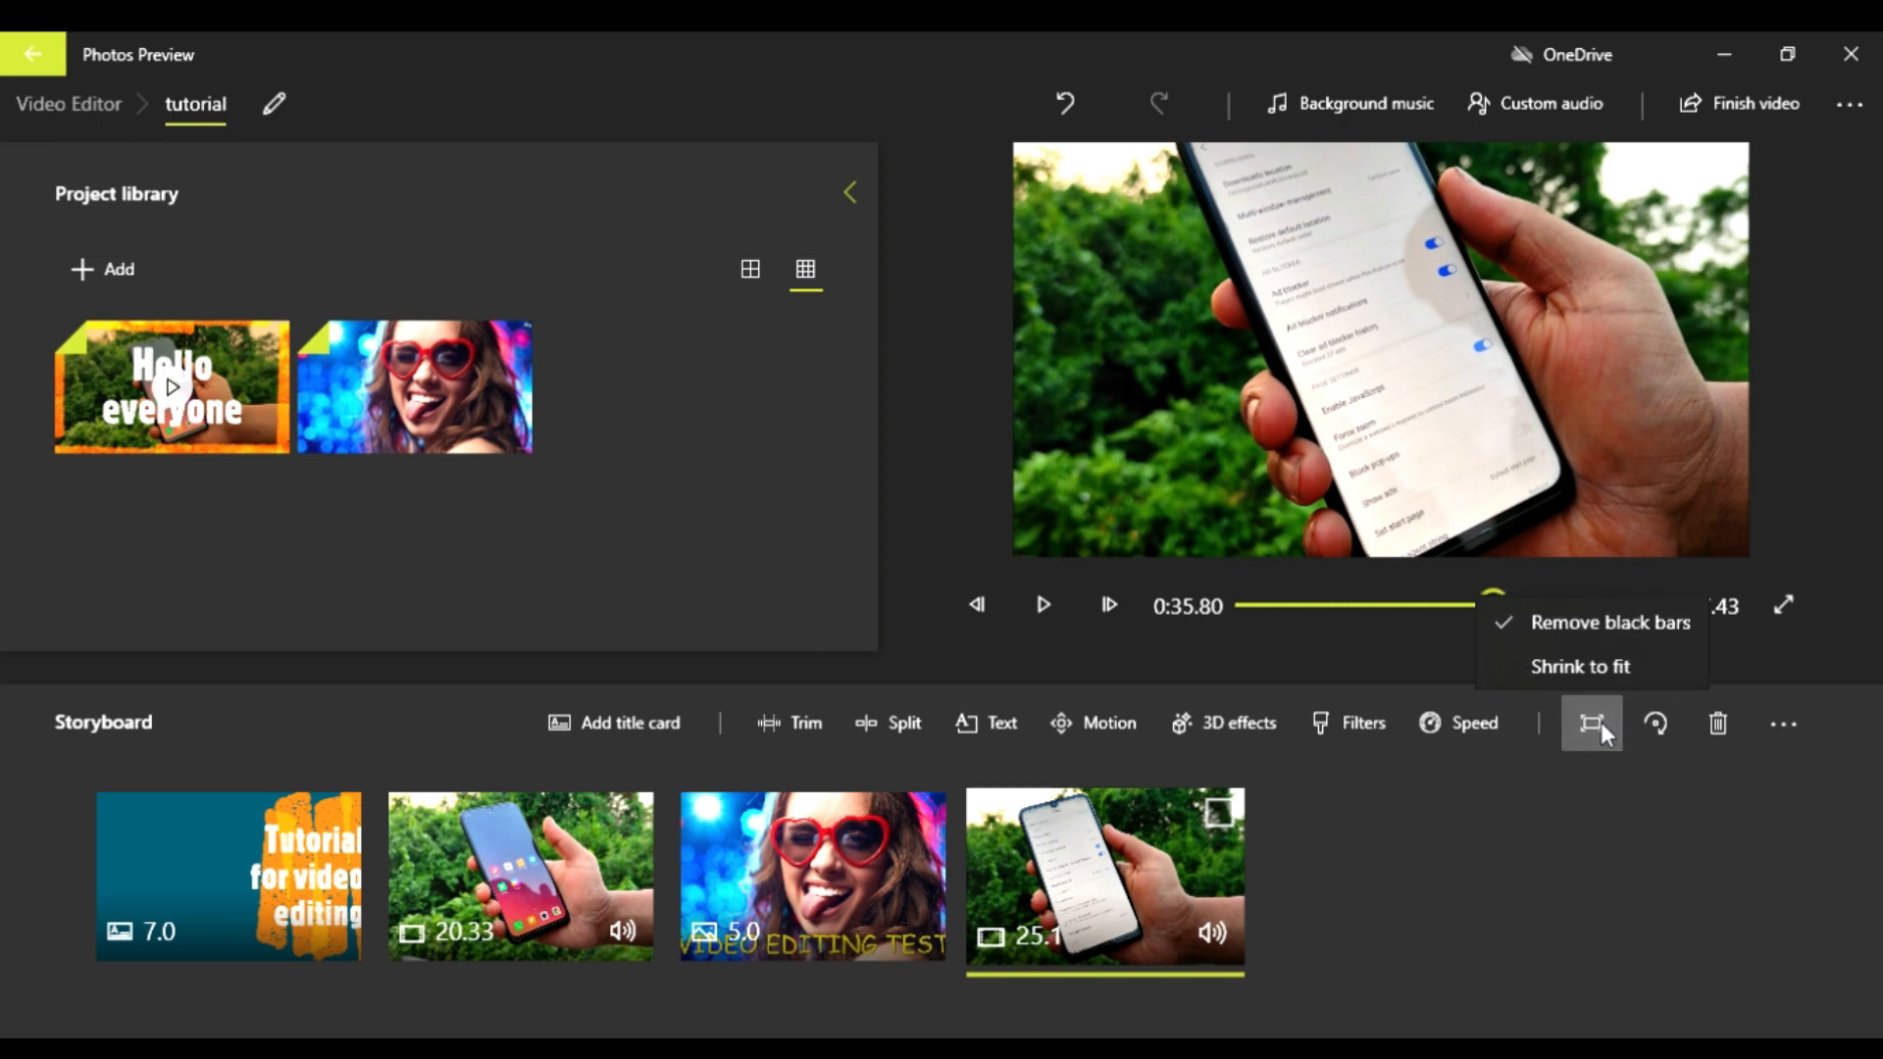
left_click(1608, 648)
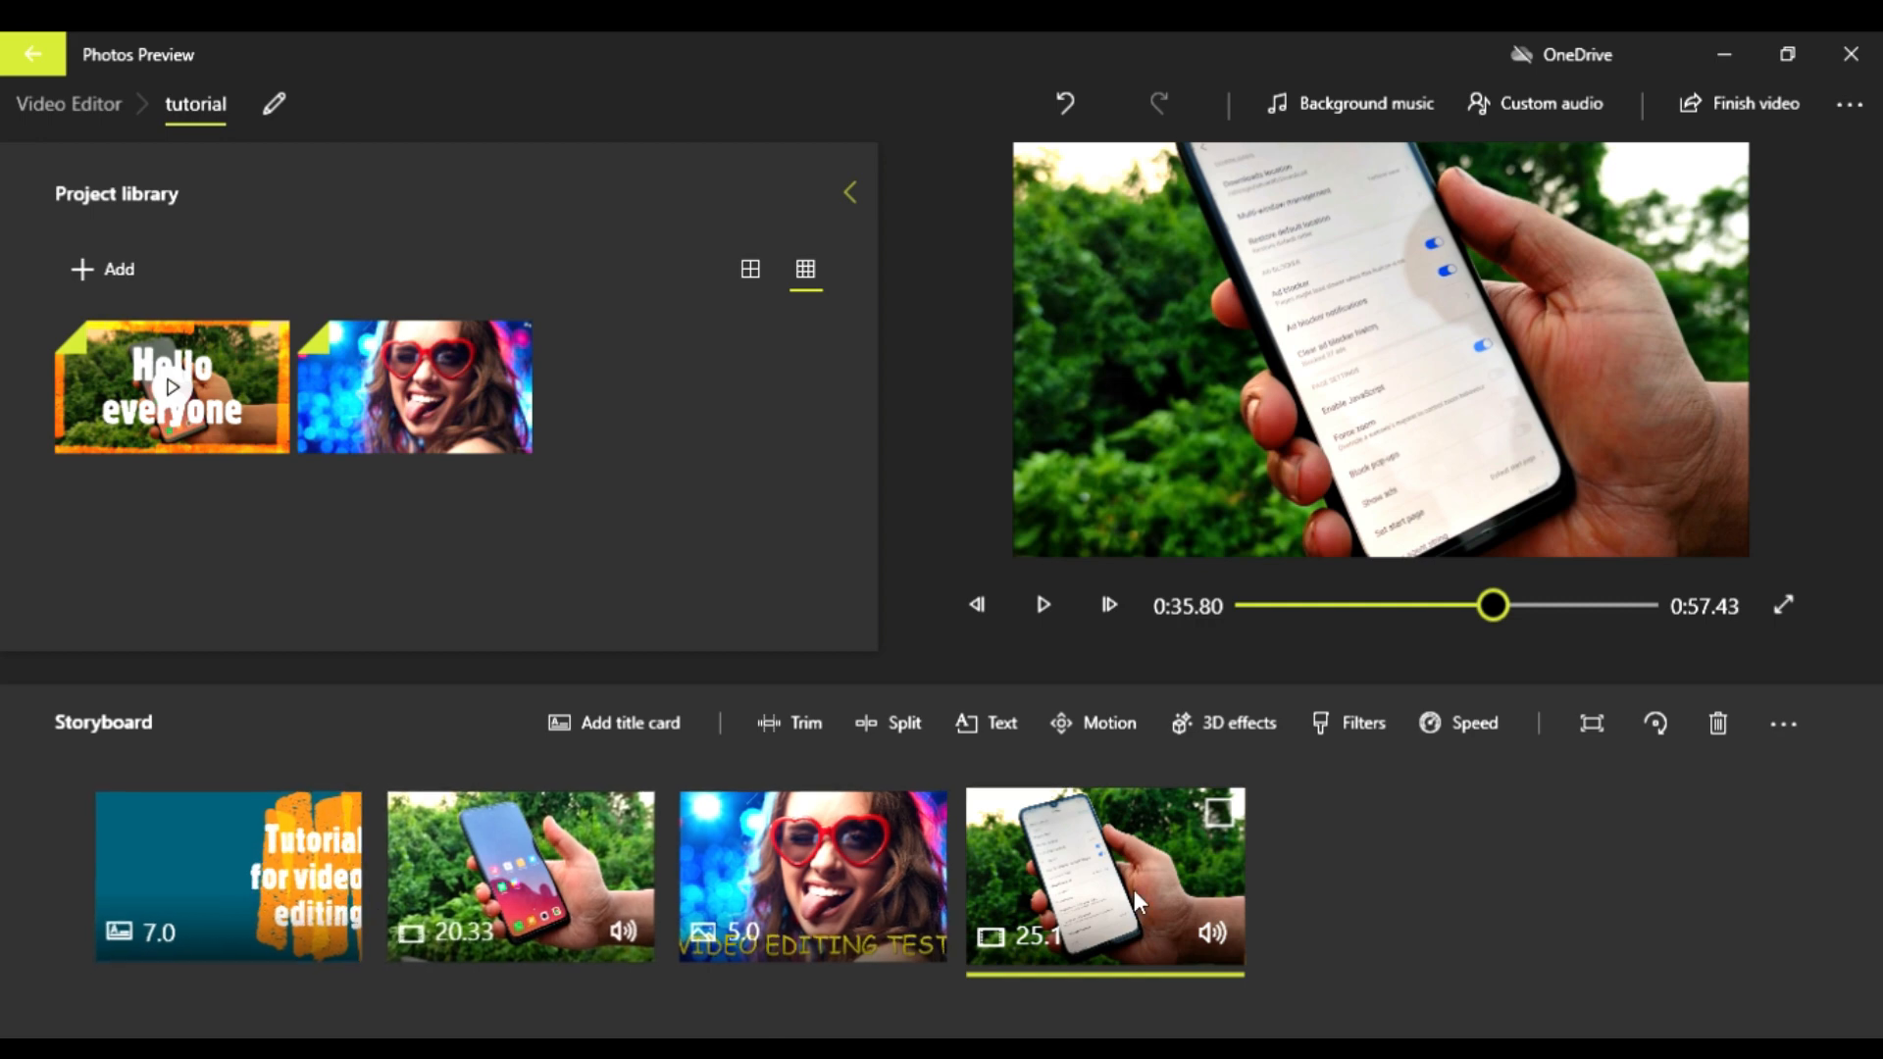
Step: Move the opening title card to the end of the storyboard and back to the beginning
left_click(168, 899)
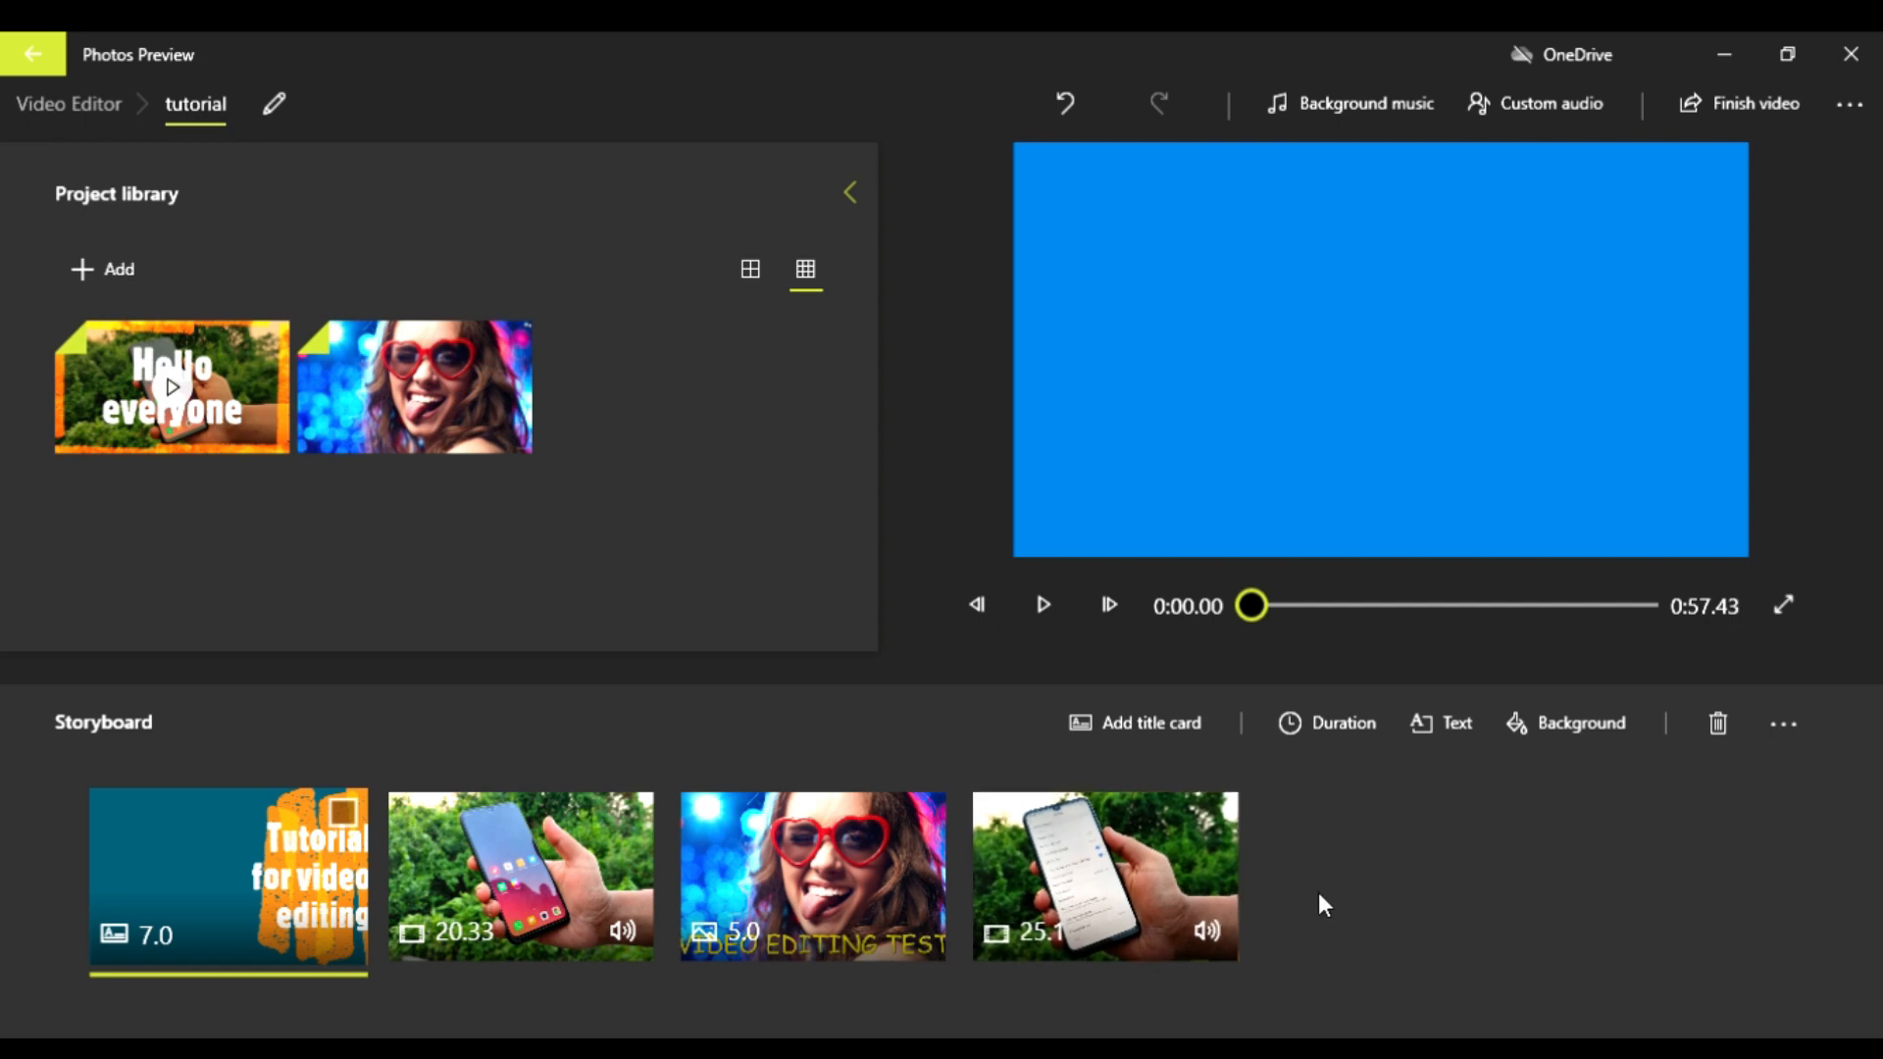
left_click_drag(312, 904, 1399, 916)
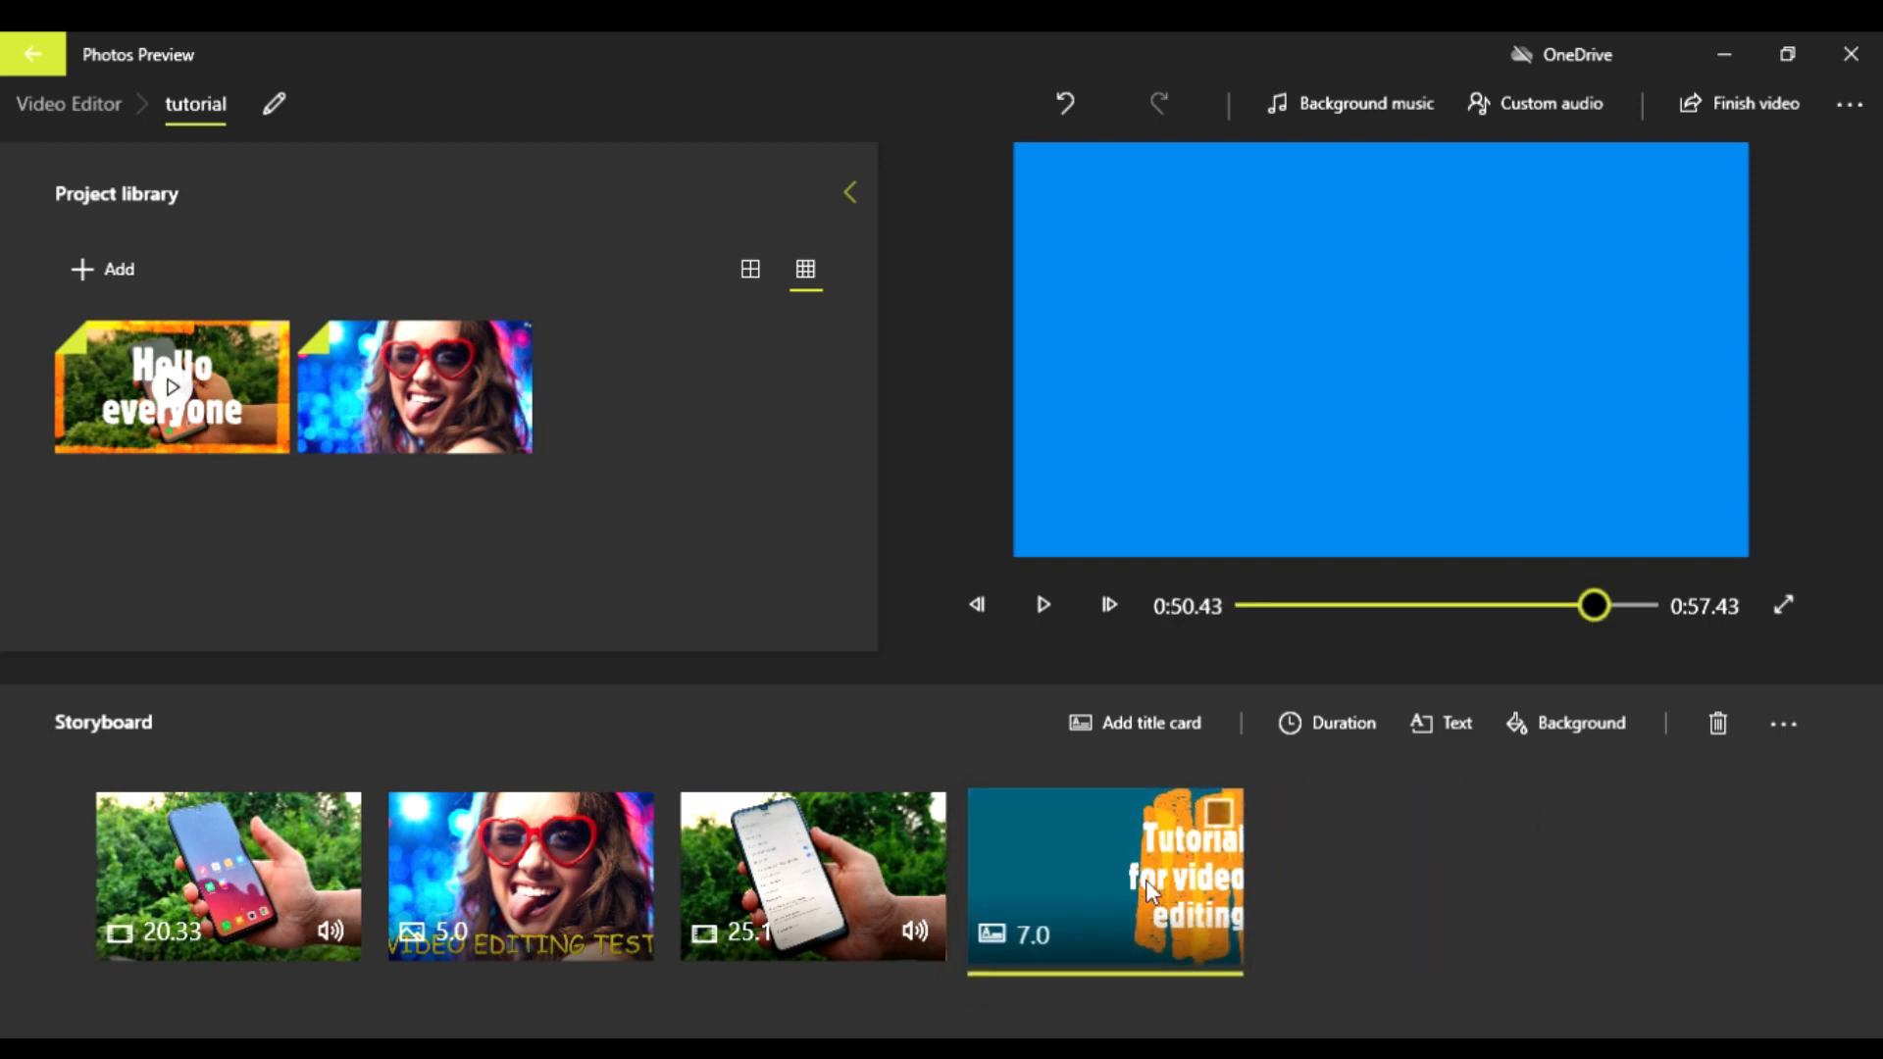
left_click_drag(1144, 883, 160, 904)
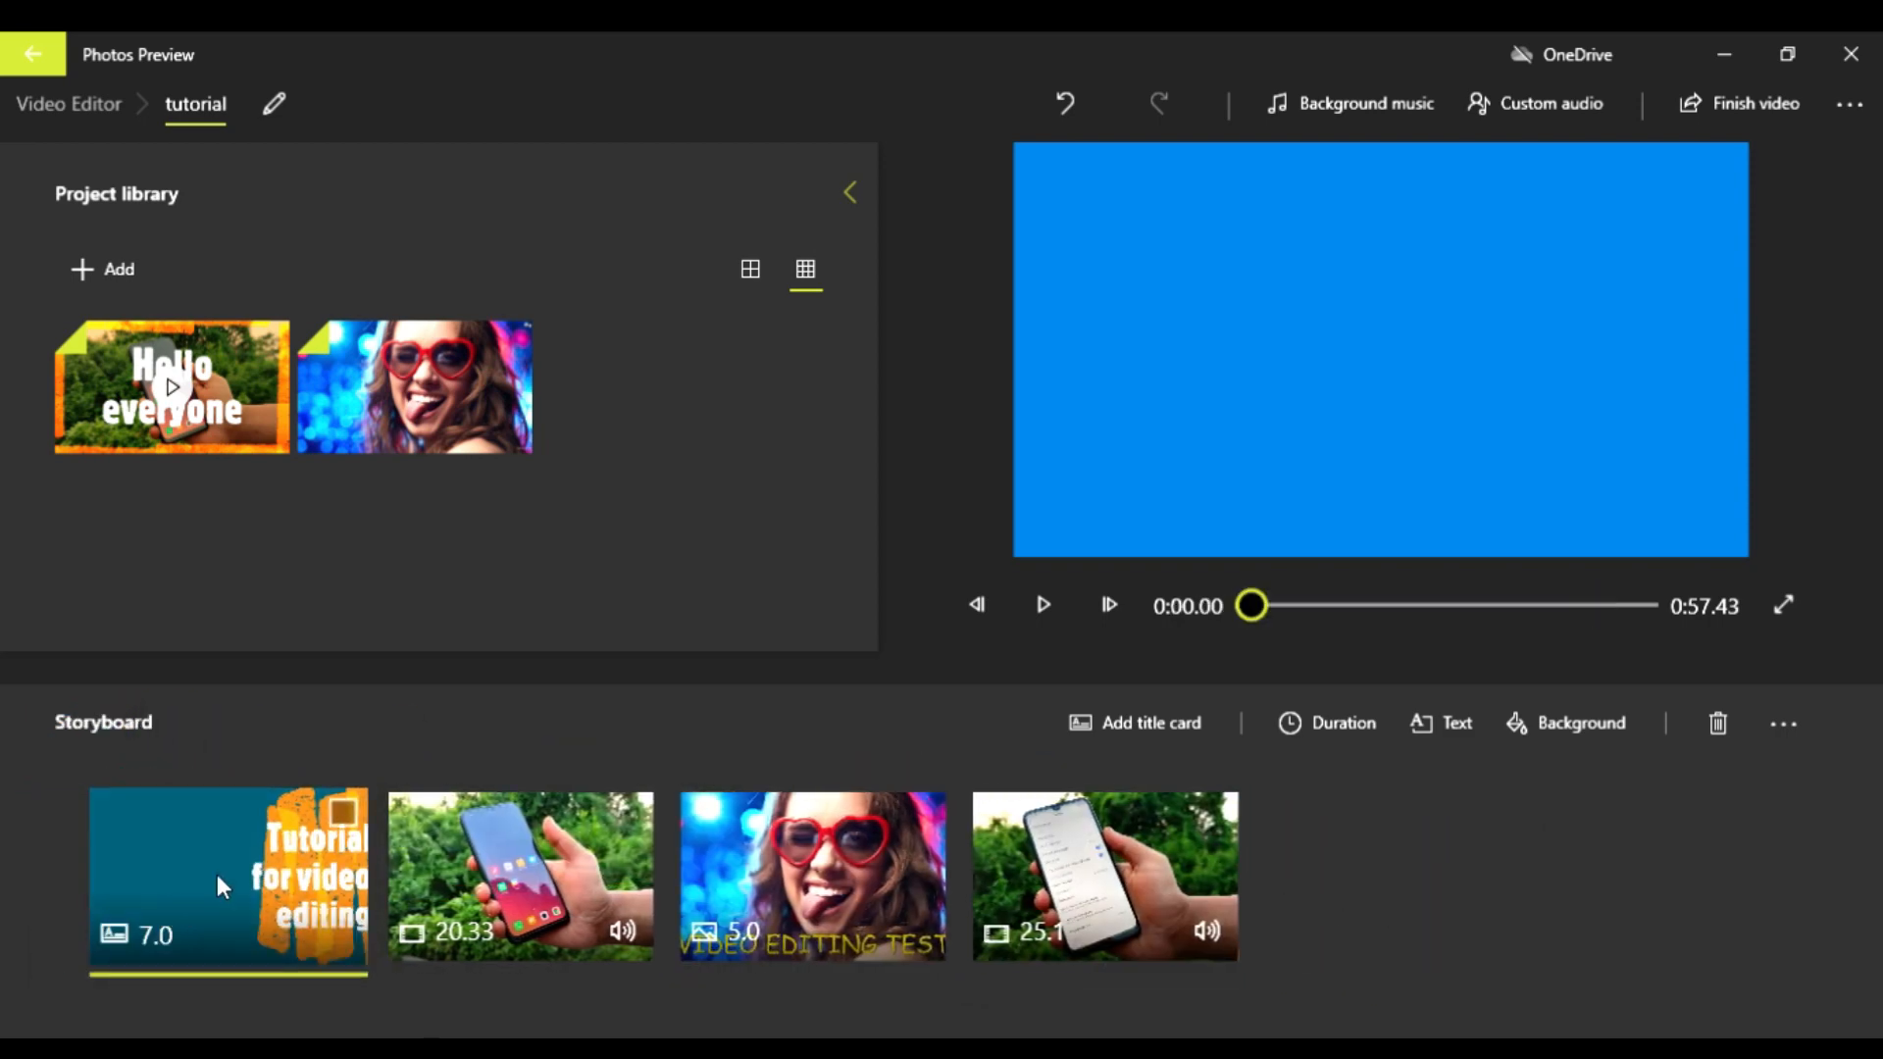
Step: Add a new title card, place it at the end of the storyboard, and set its text to "Thank you for watching"
left_click(1138, 726)
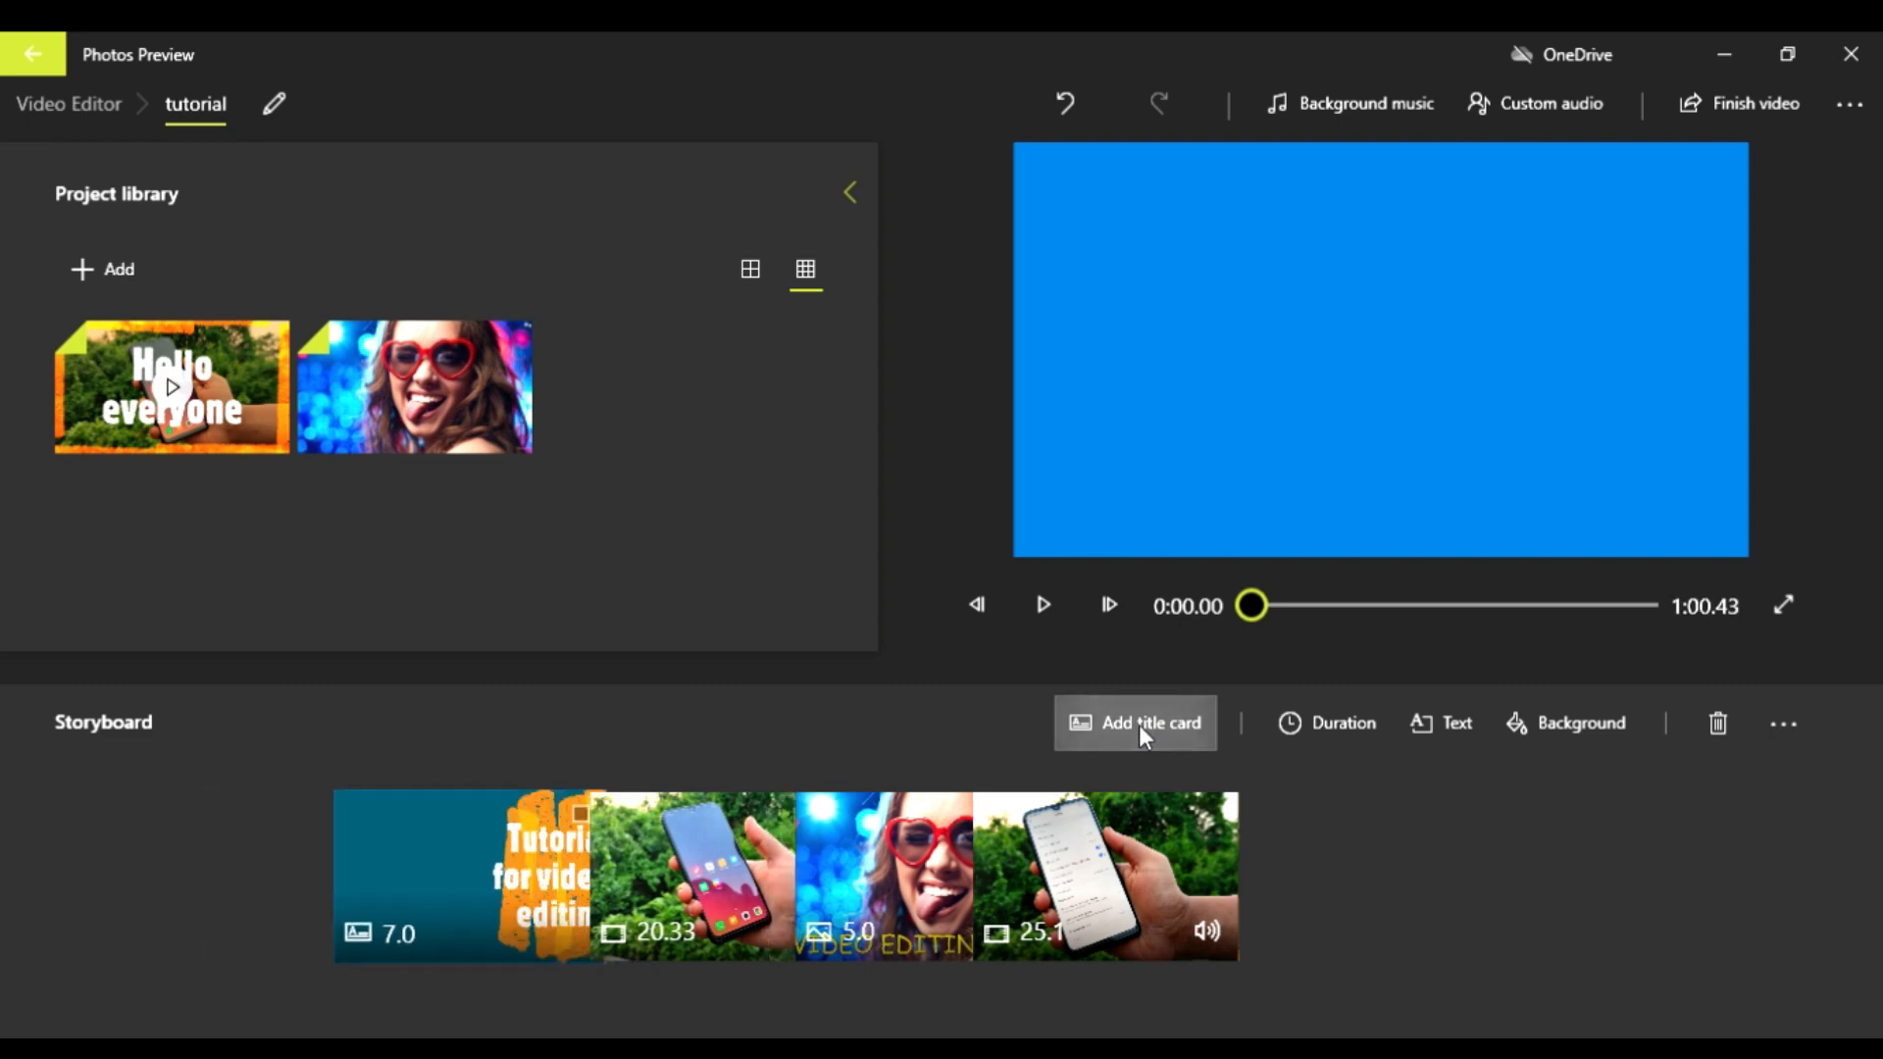
left_click_drag(245, 893, 1567, 912)
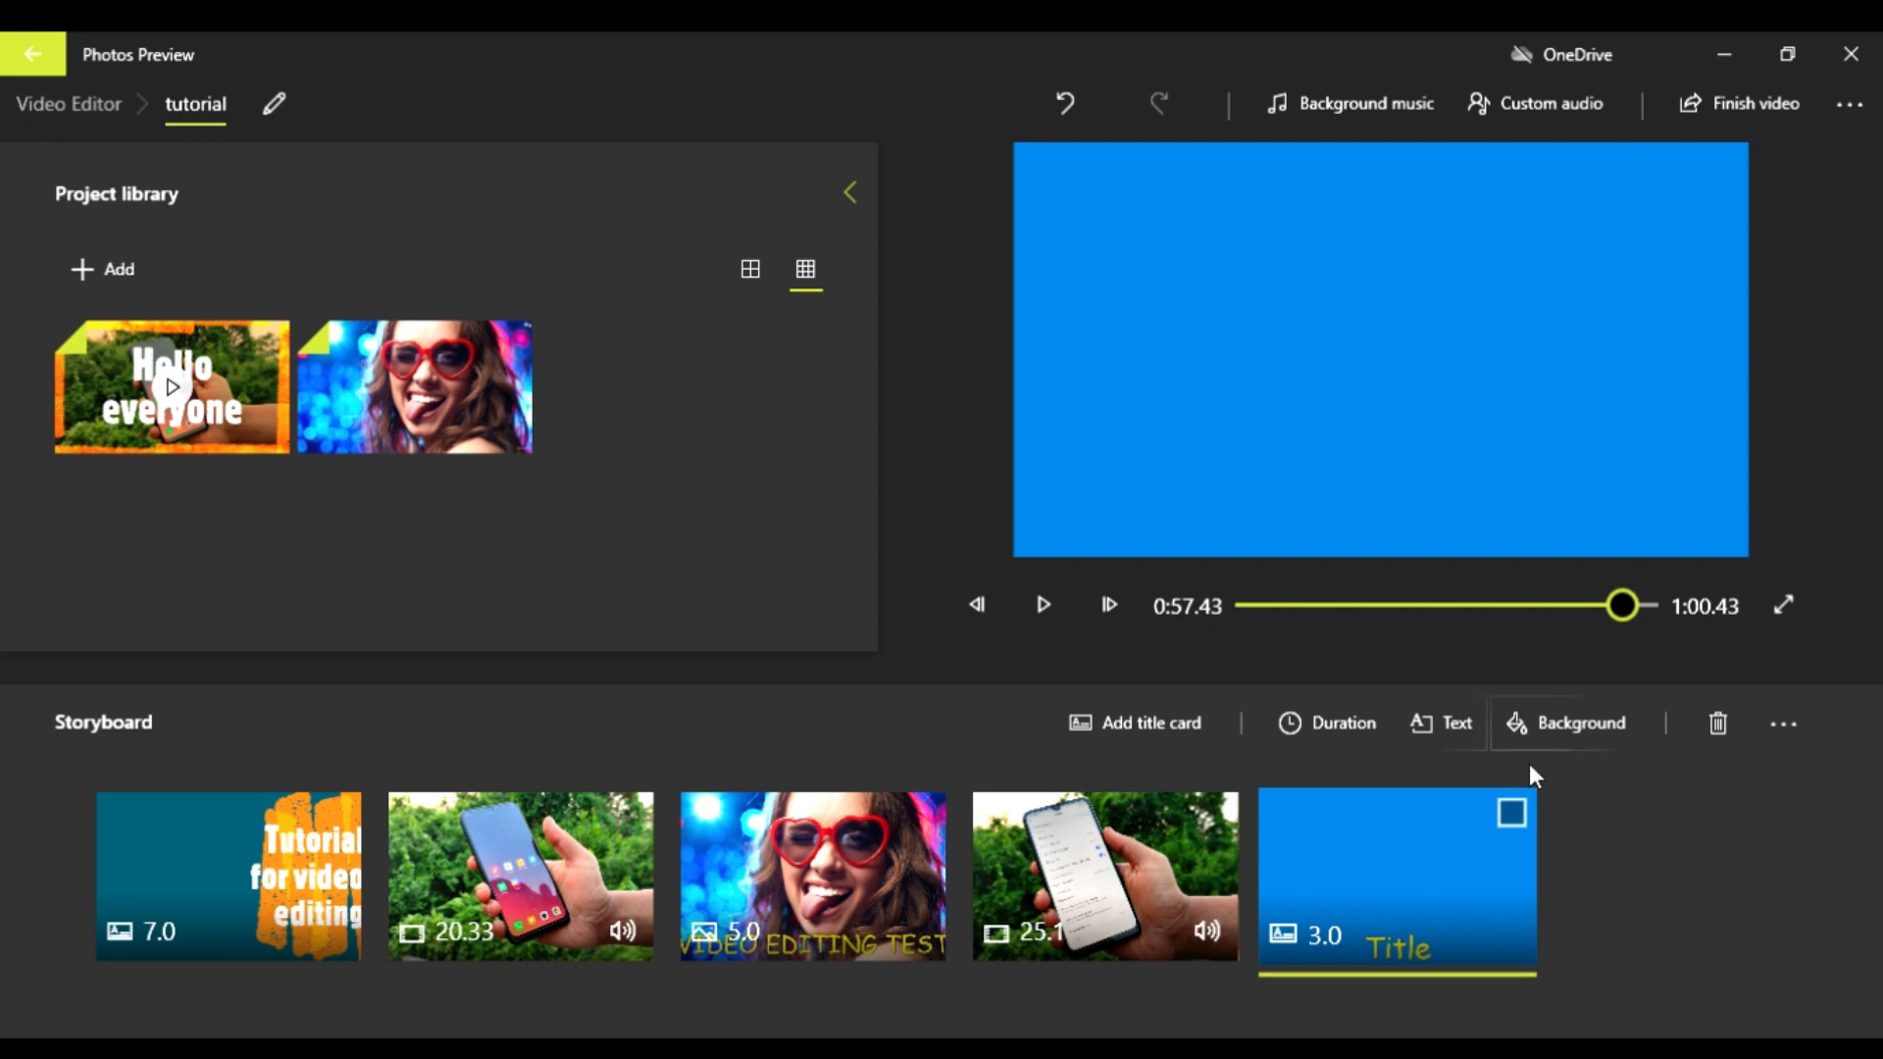
left_click(1446, 734)
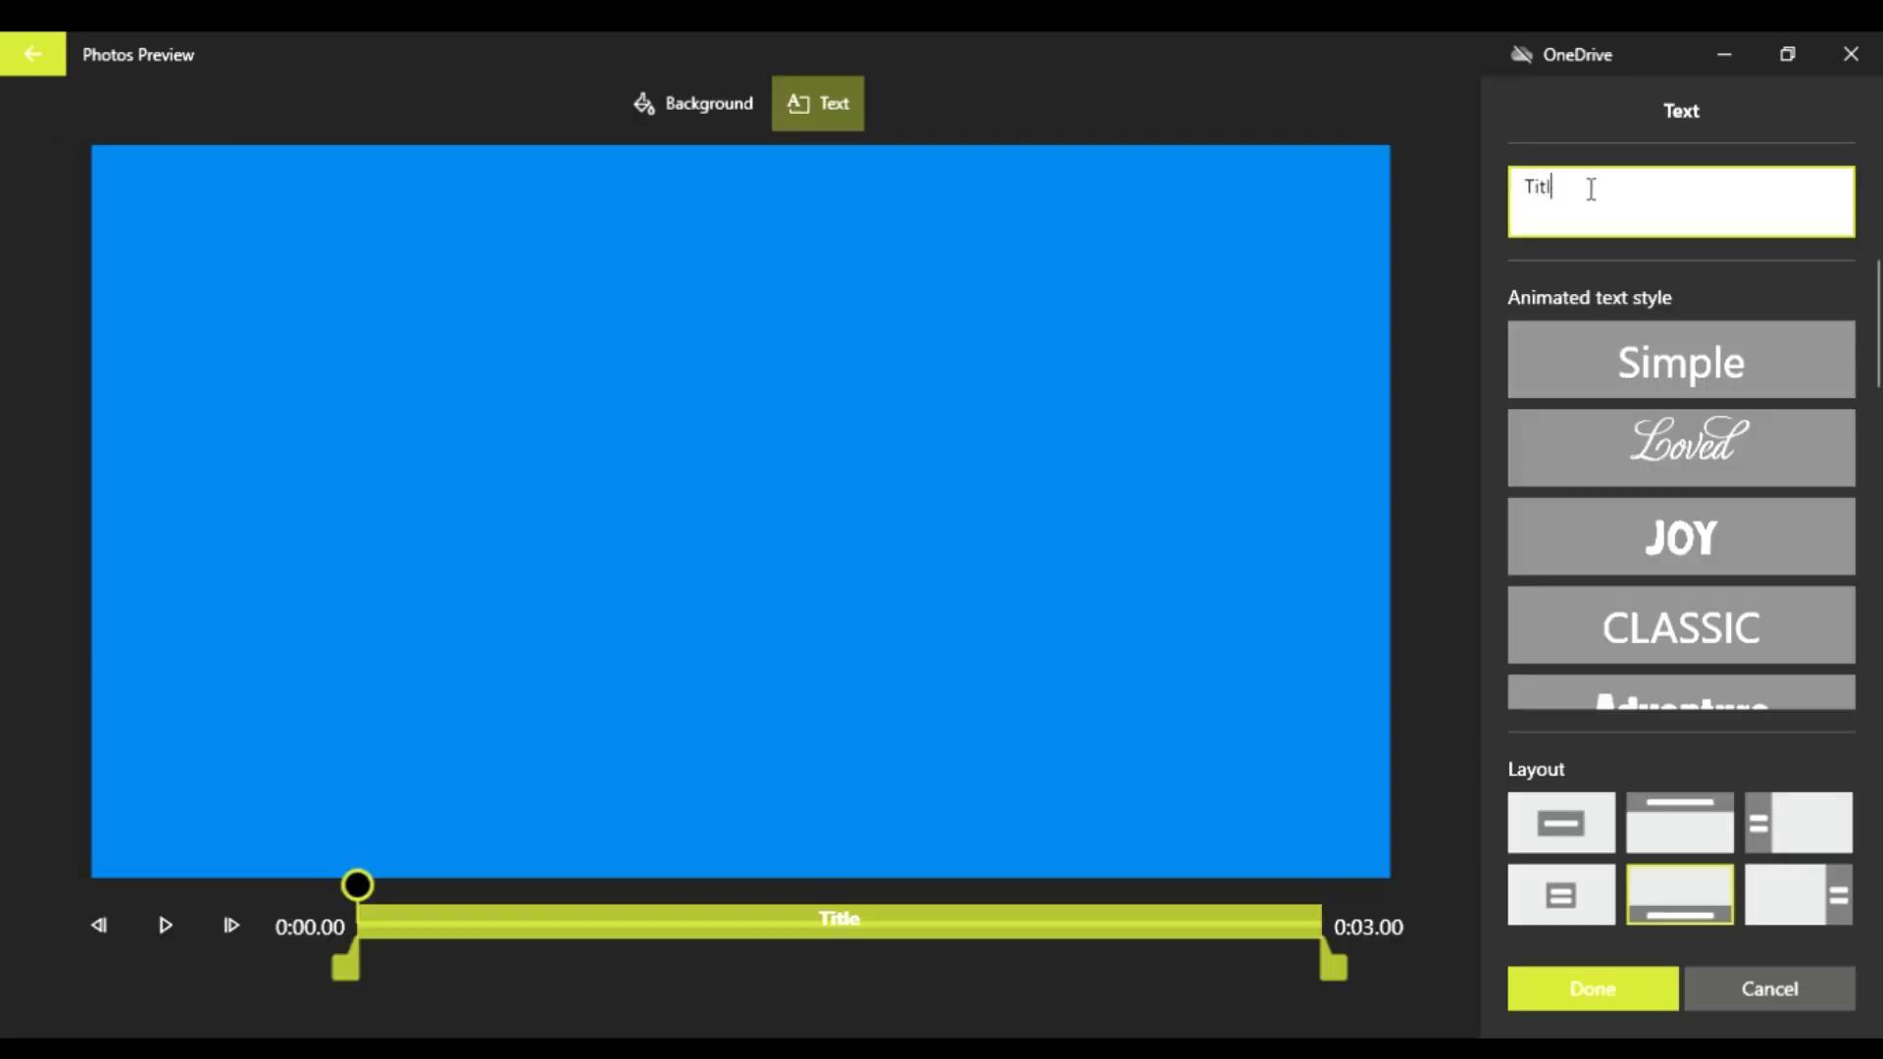
key("BackSpace")
key("BackSpace")
key("BackSpace")
key("BackSpace")
type("Th")
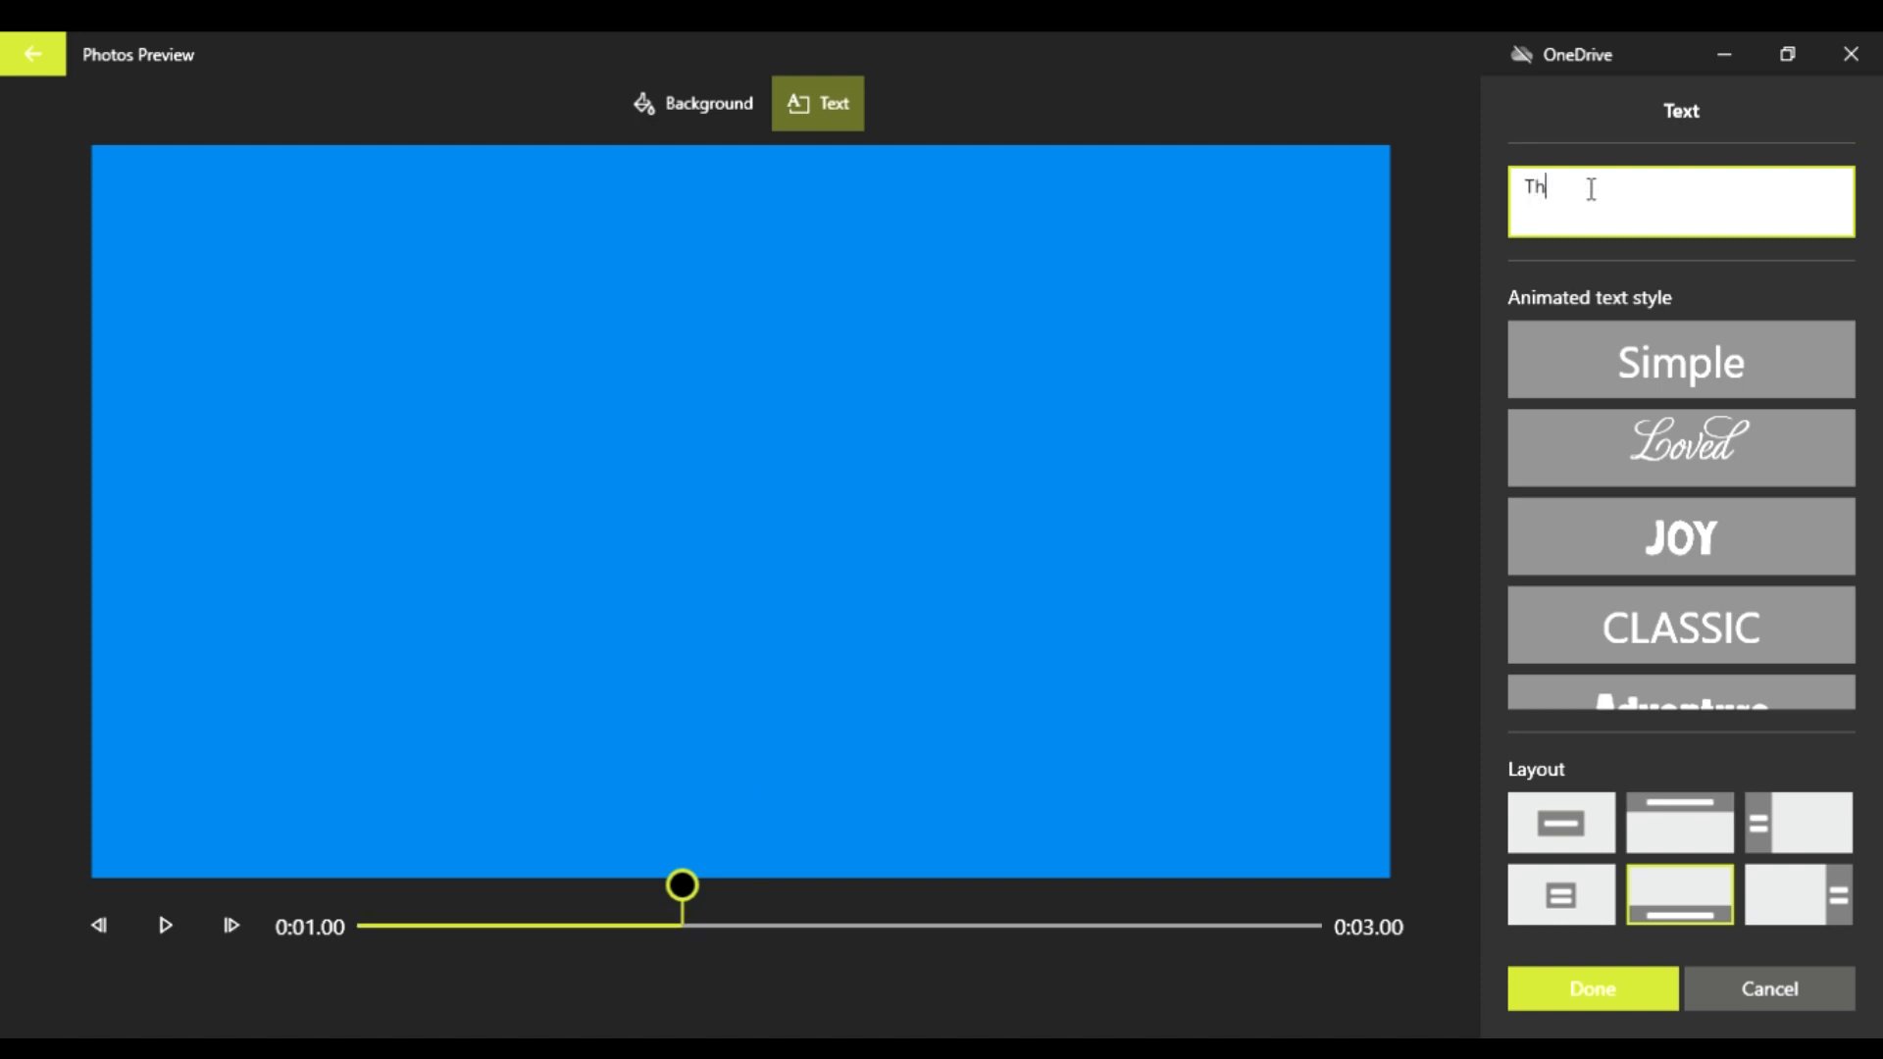
type("ank you")
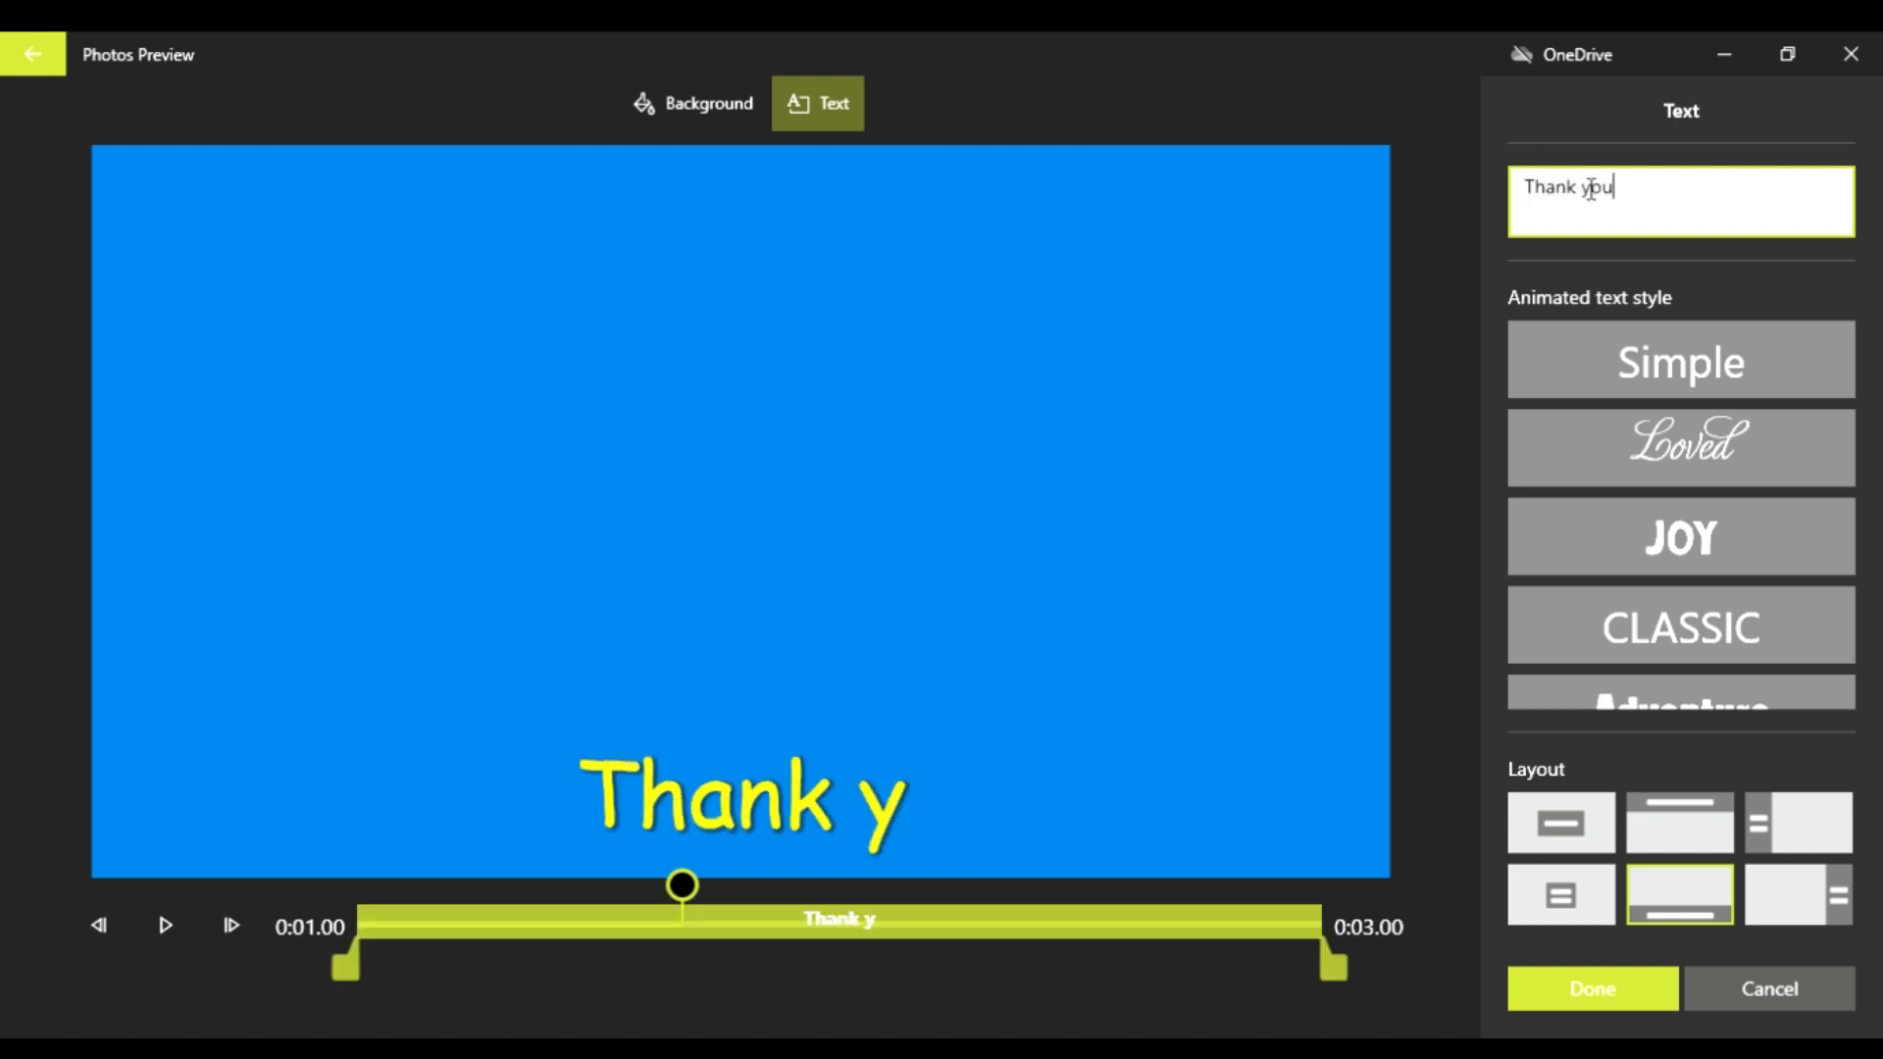
type(" for ")
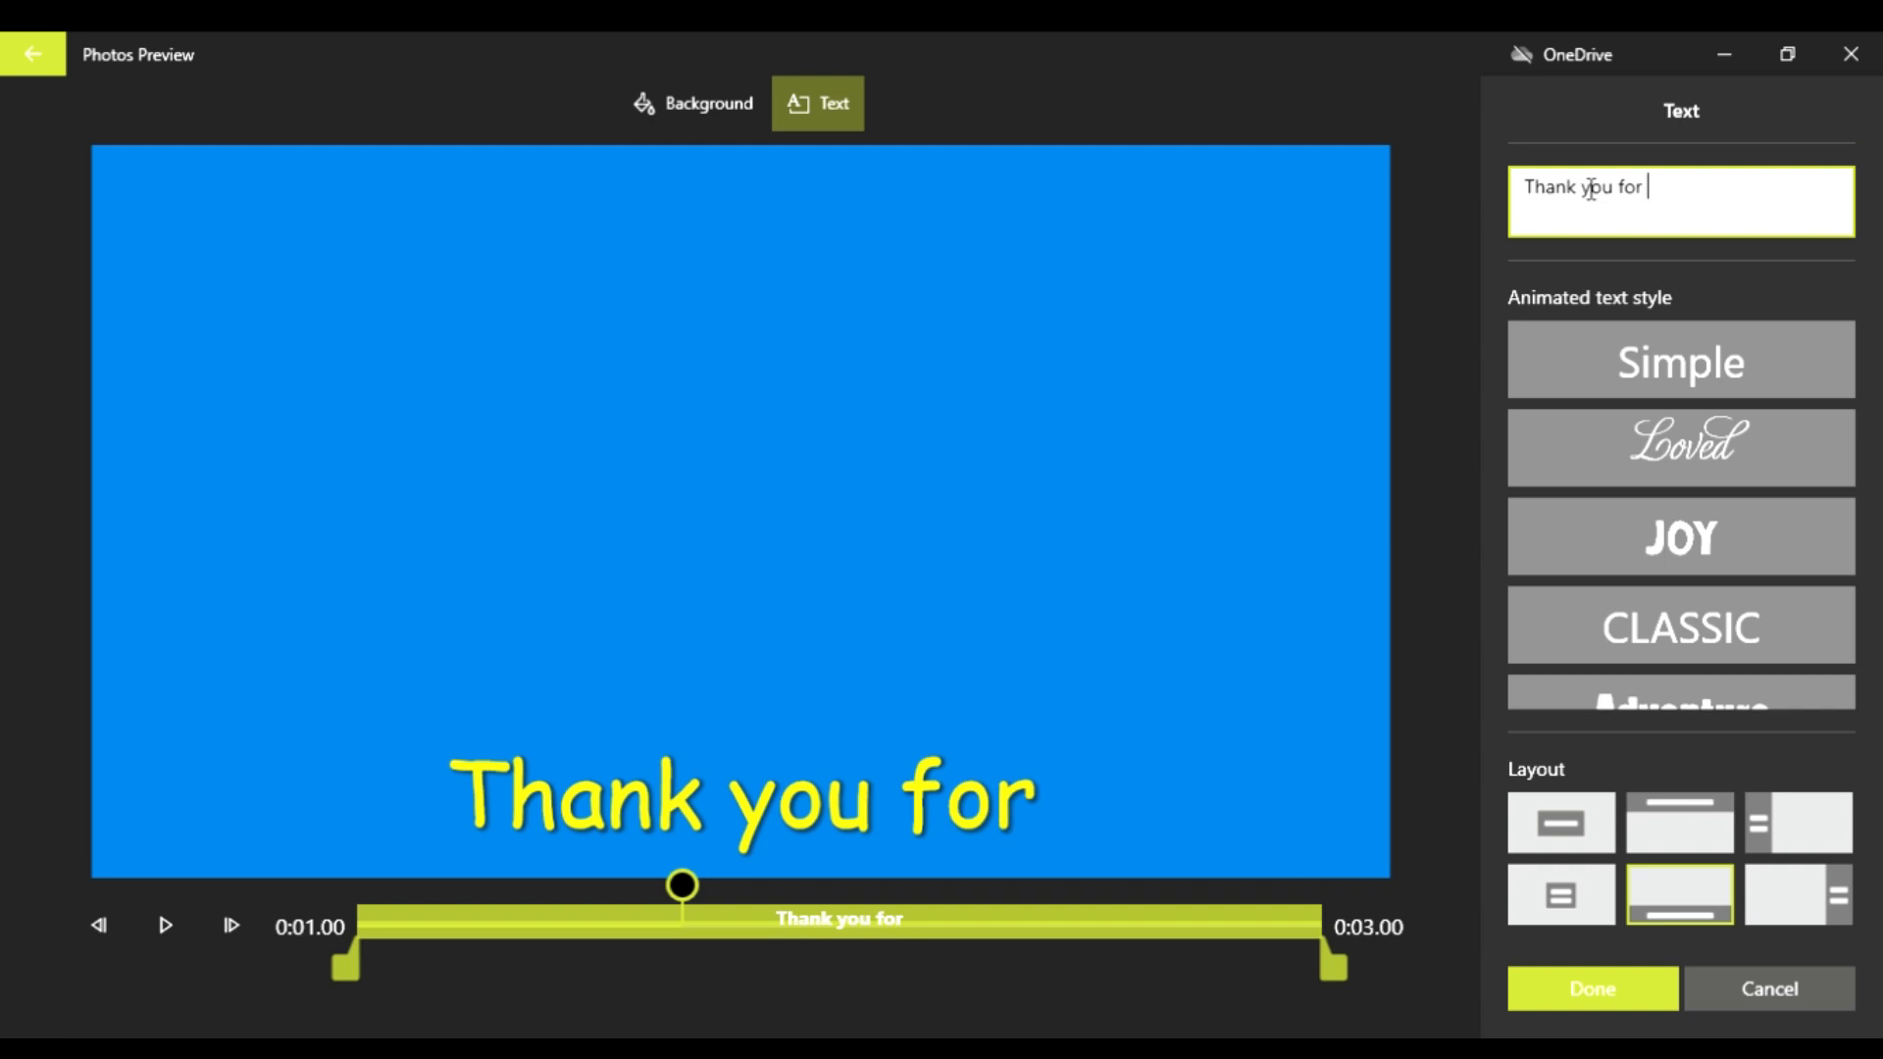
type("watchi")
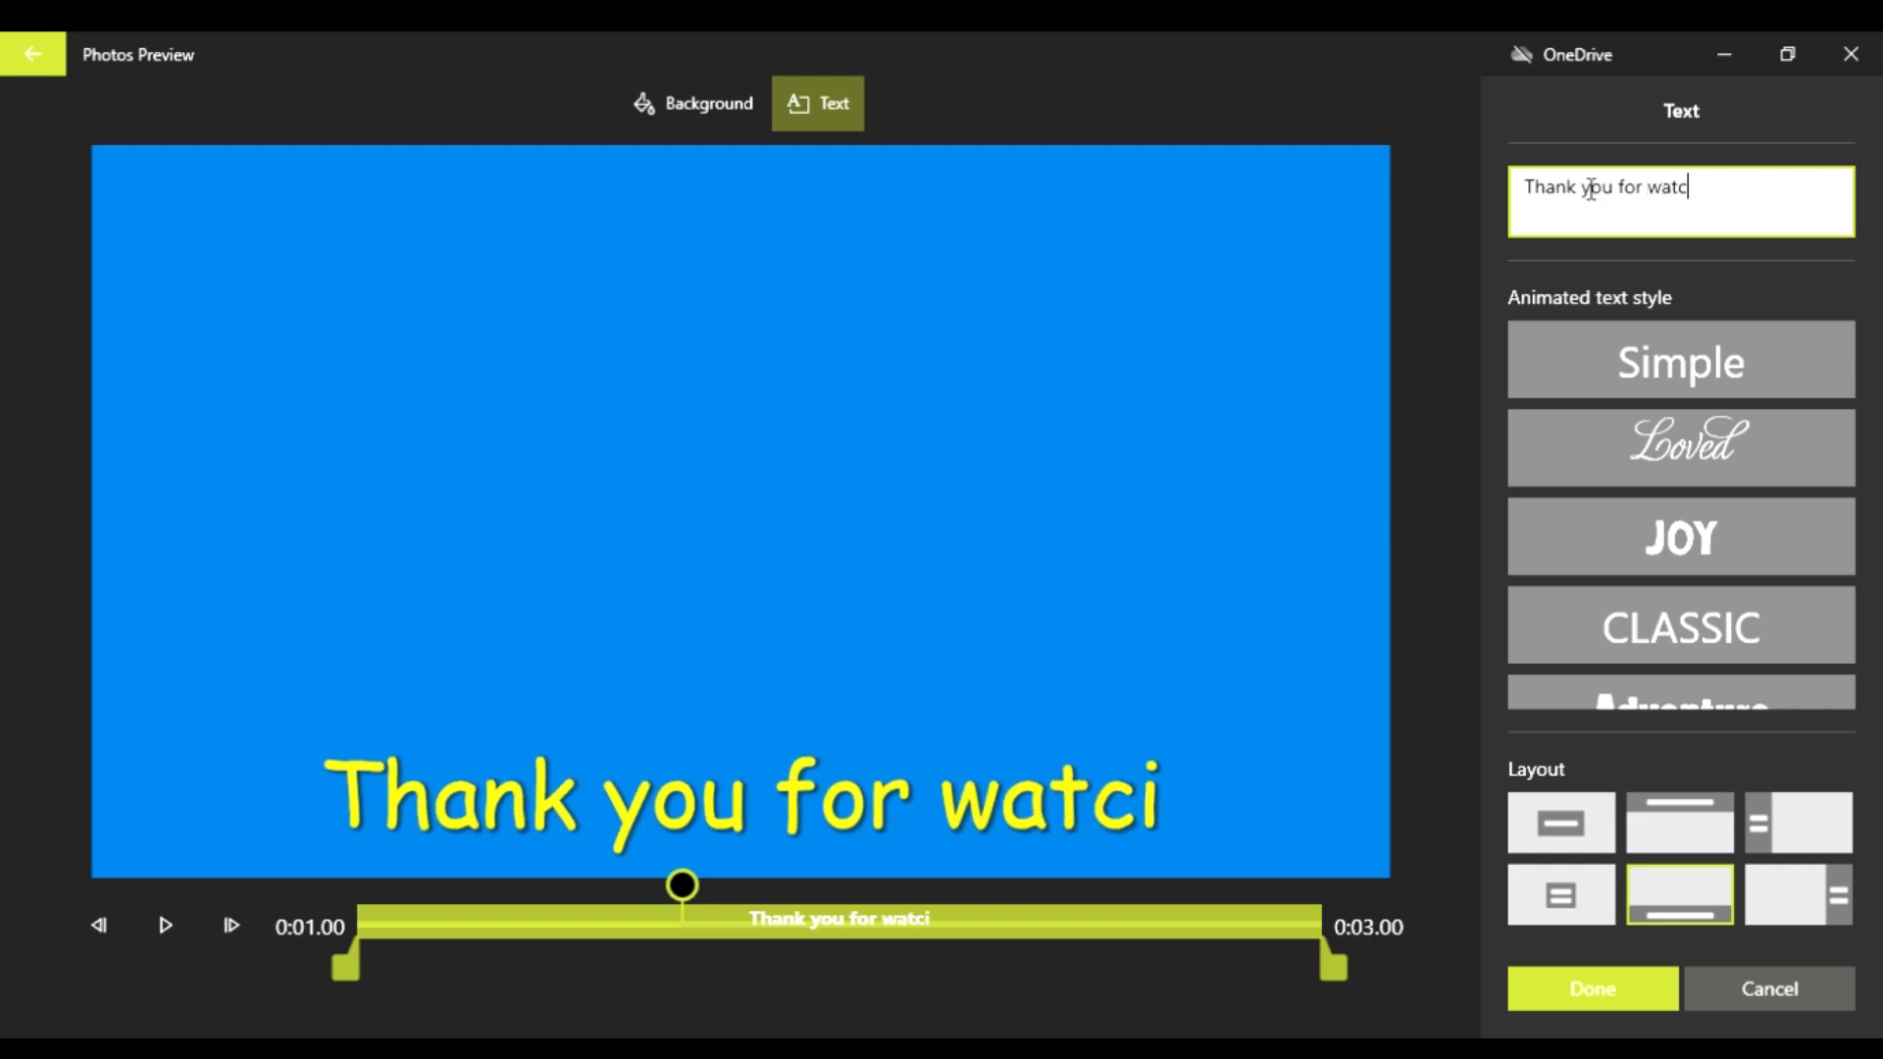
key("BackSpace")
type("hing")
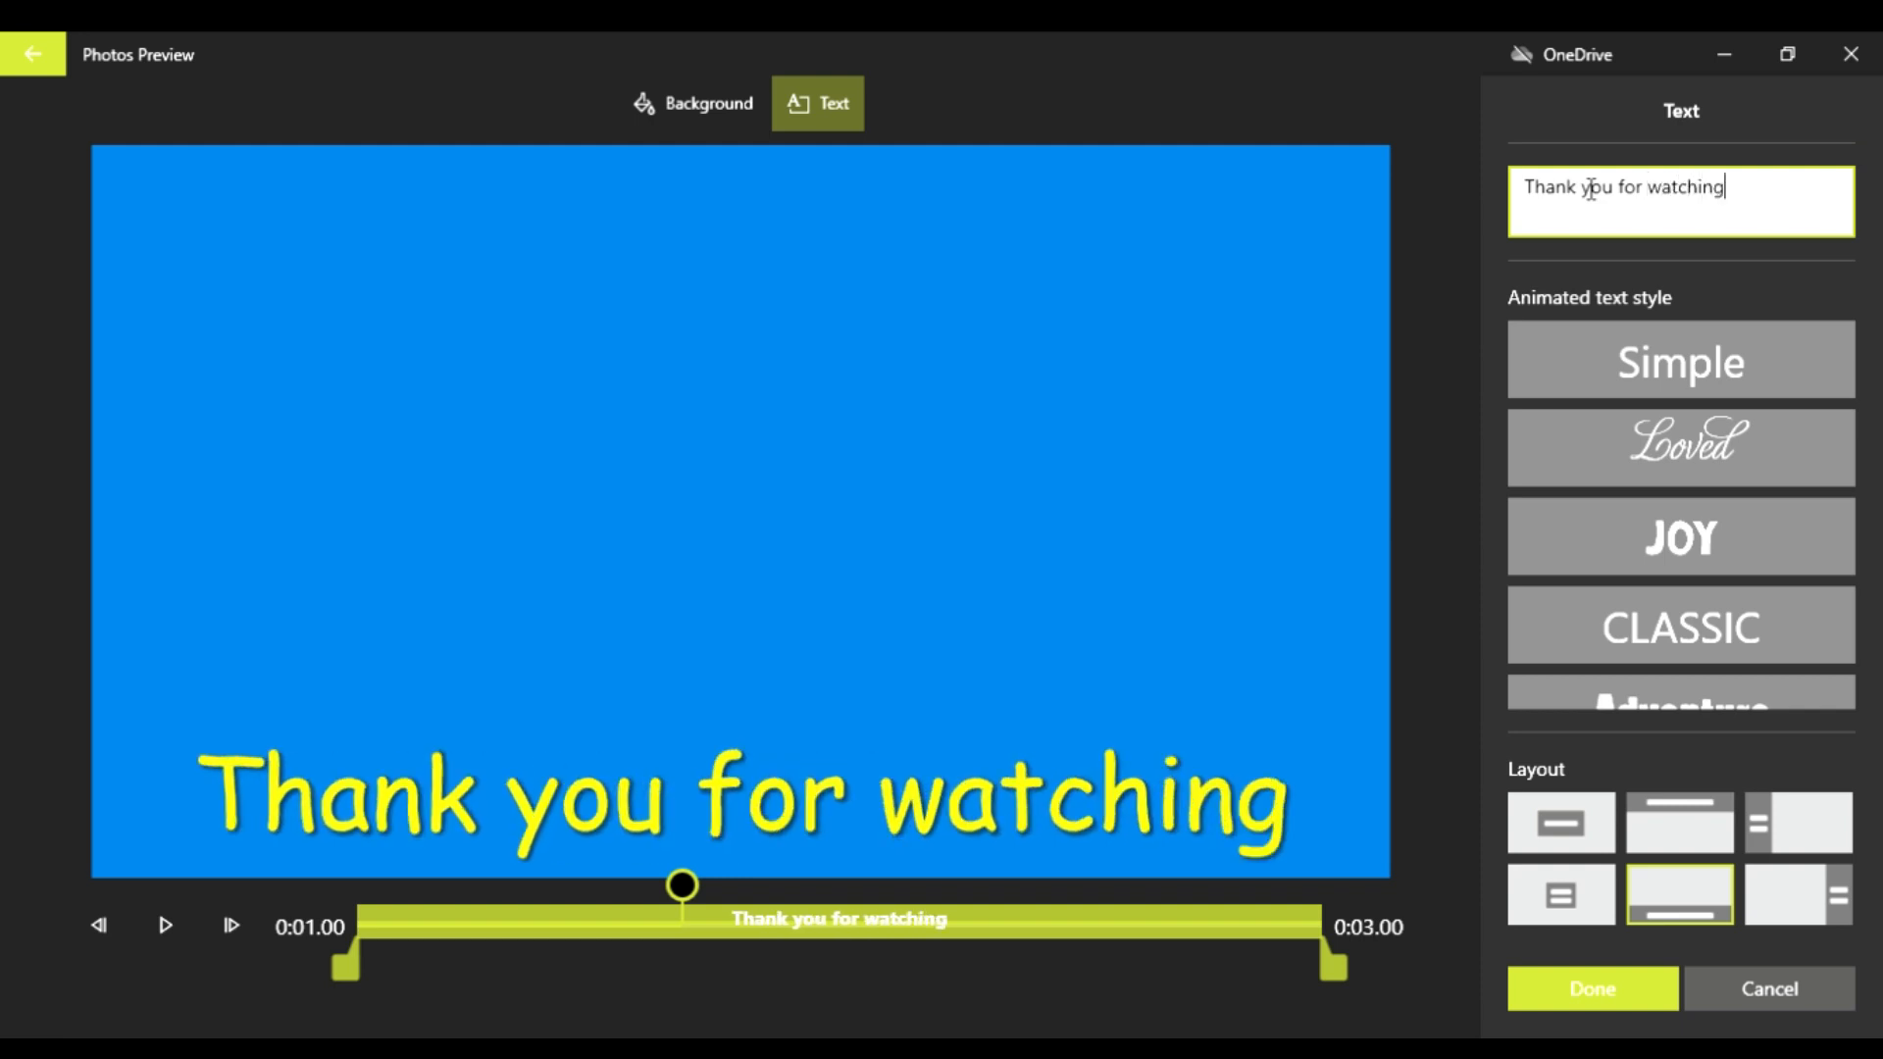
Step: Try several animated text styles on the closing title card and apply the Cinema style
left_click(1579, 427)
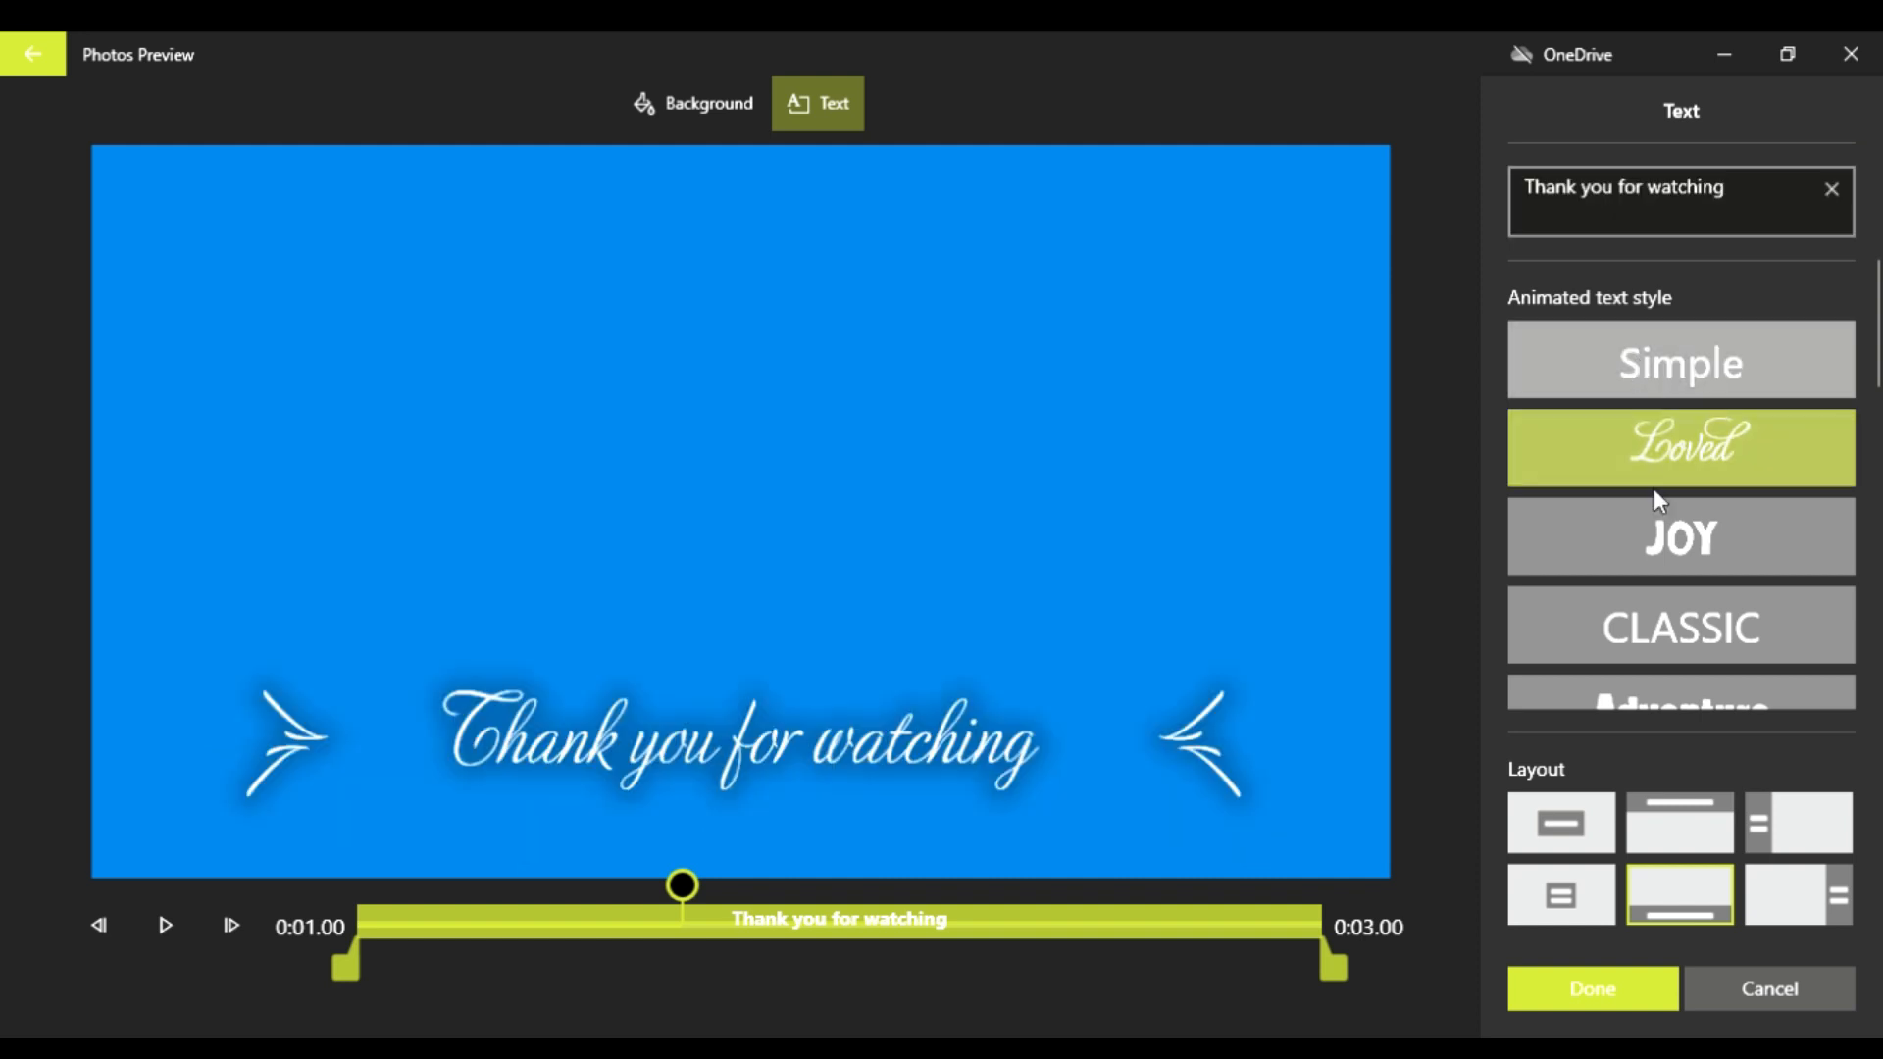
left_click(1648, 542)
scroll(1674, 614, "down", 1)
left_click(1674, 614)
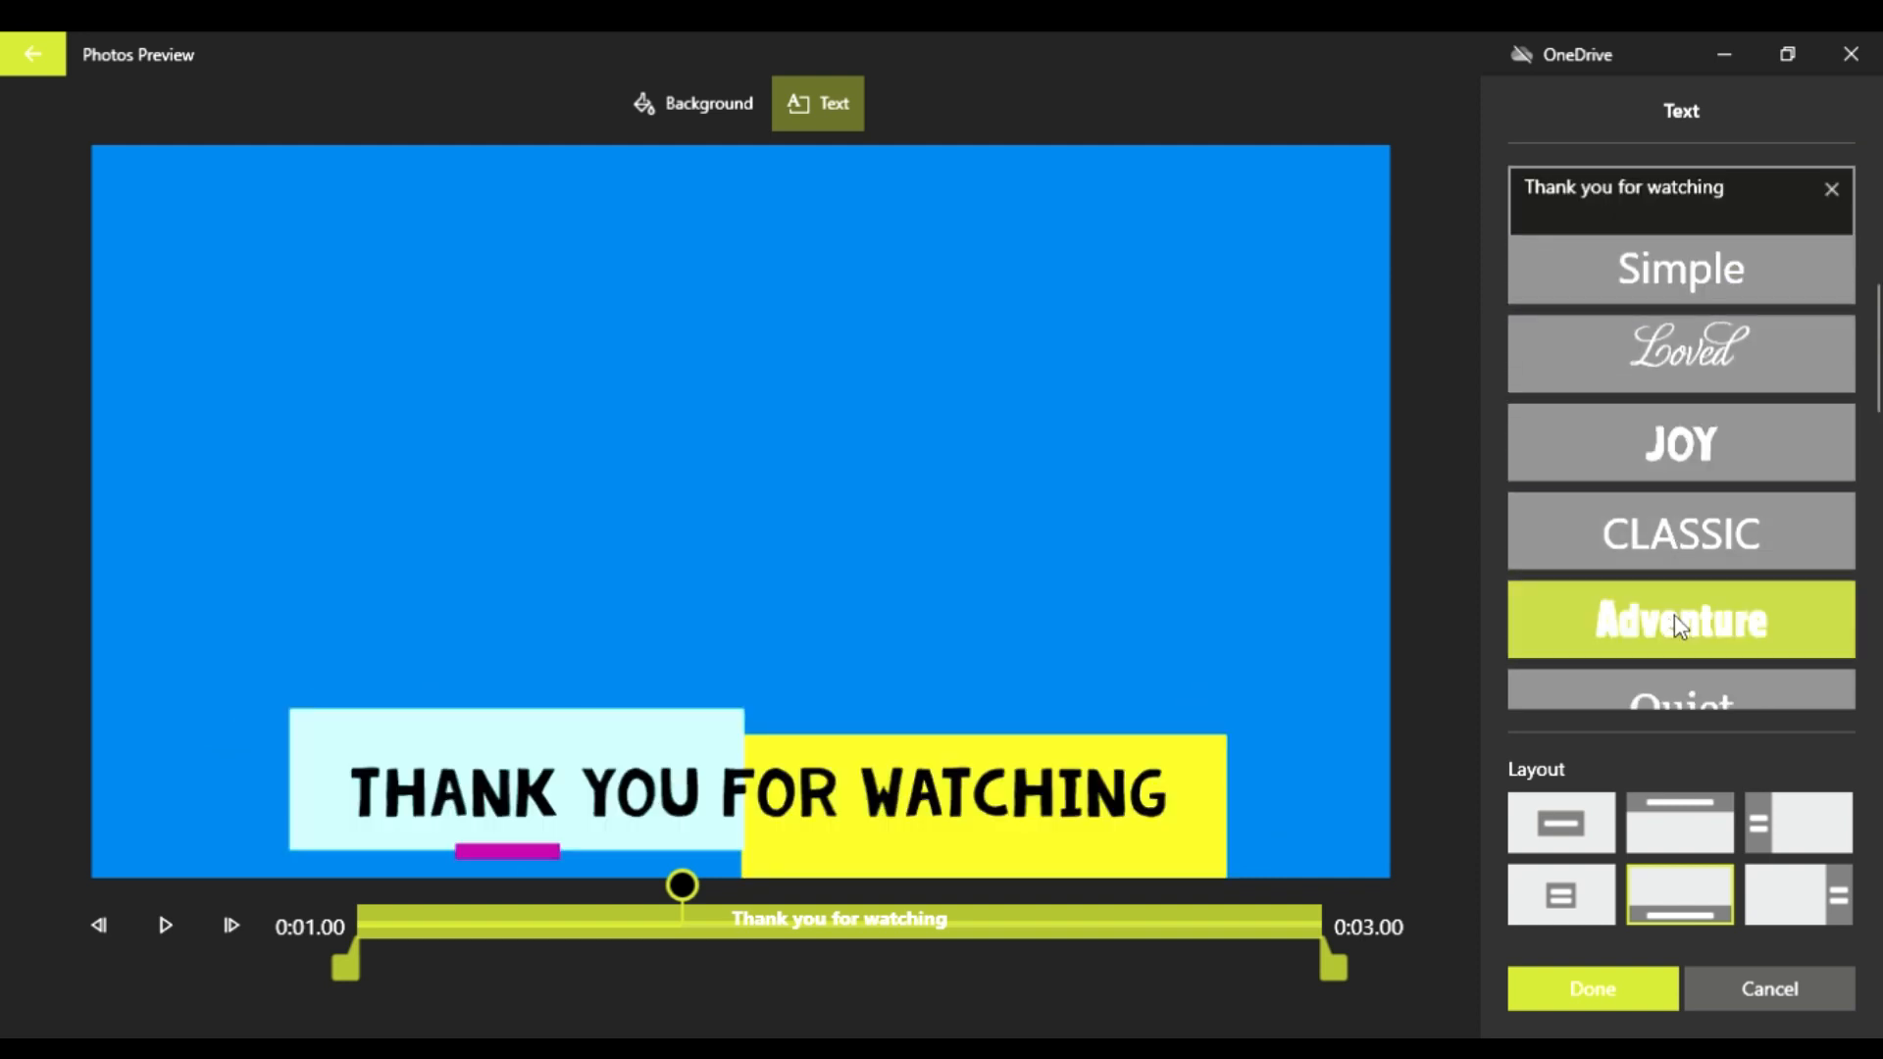
scroll(1676, 657, "down", 1)
left_click(1679, 655)
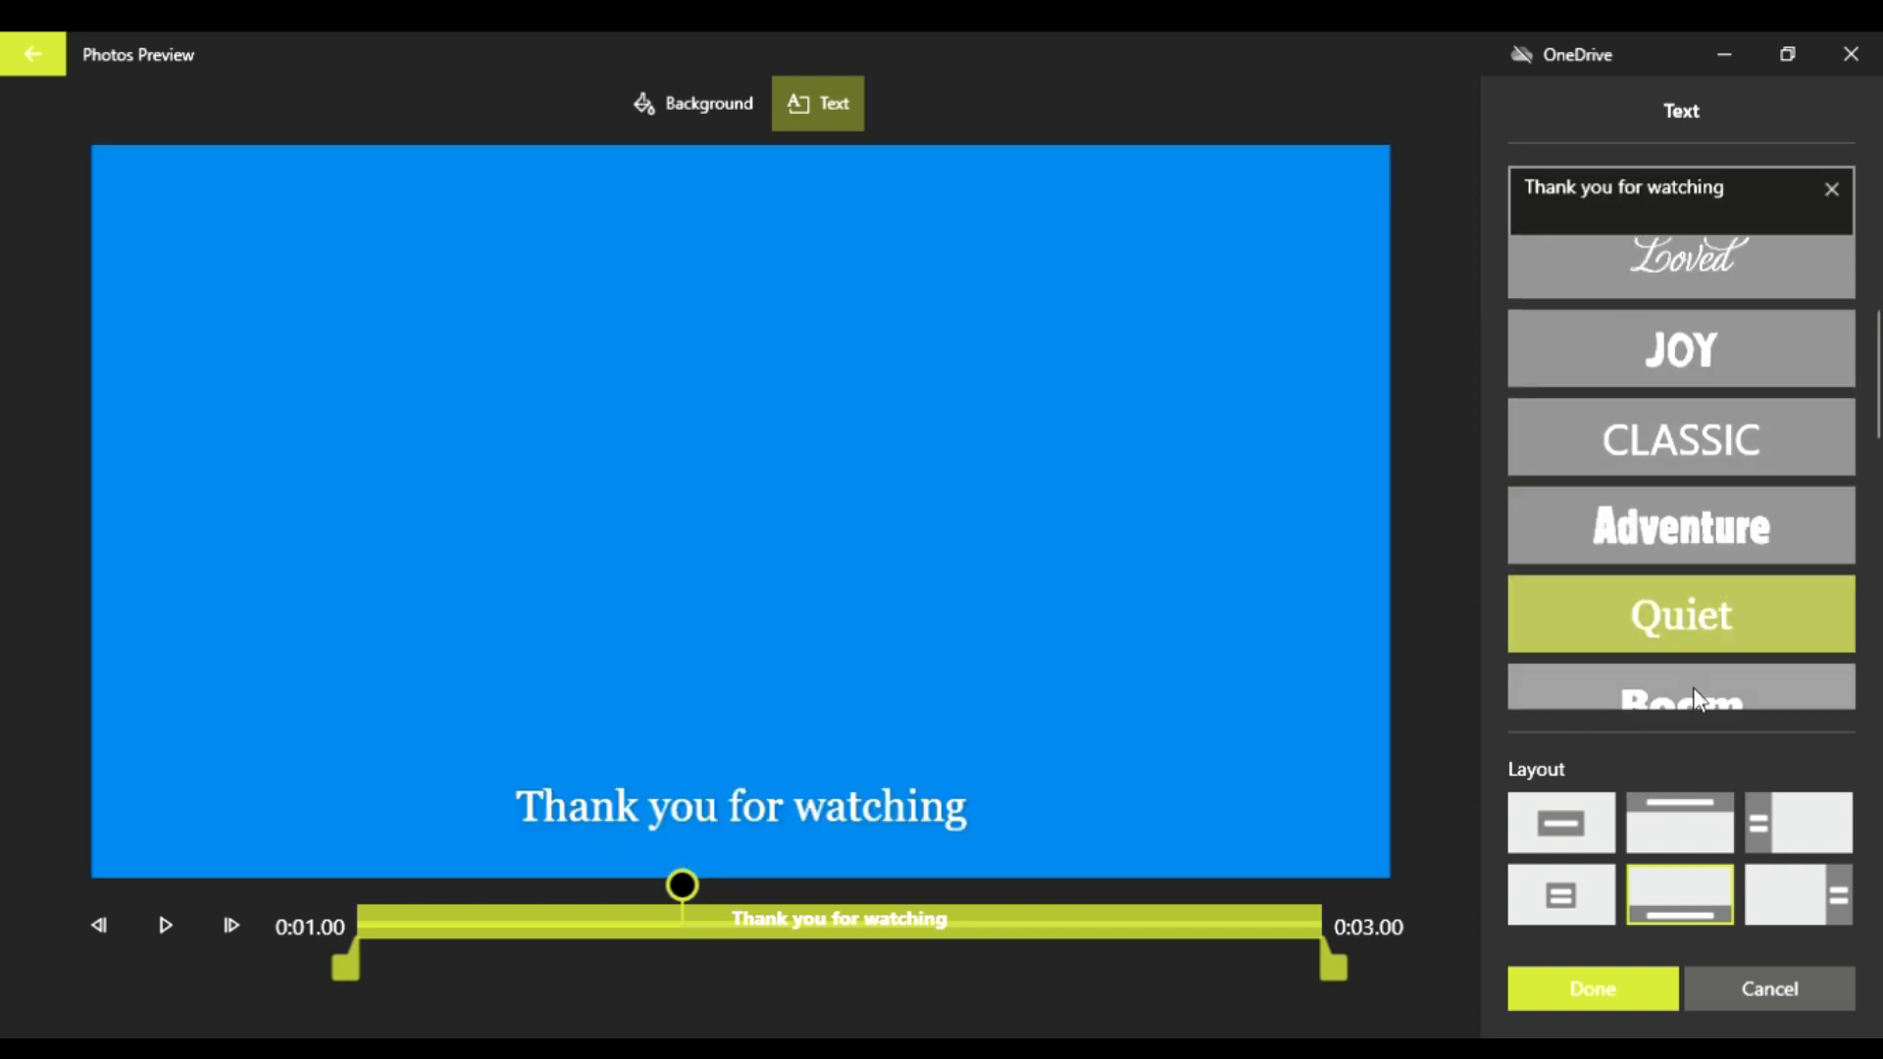
left_click(1693, 689)
scroll(1673, 667, "down", 1)
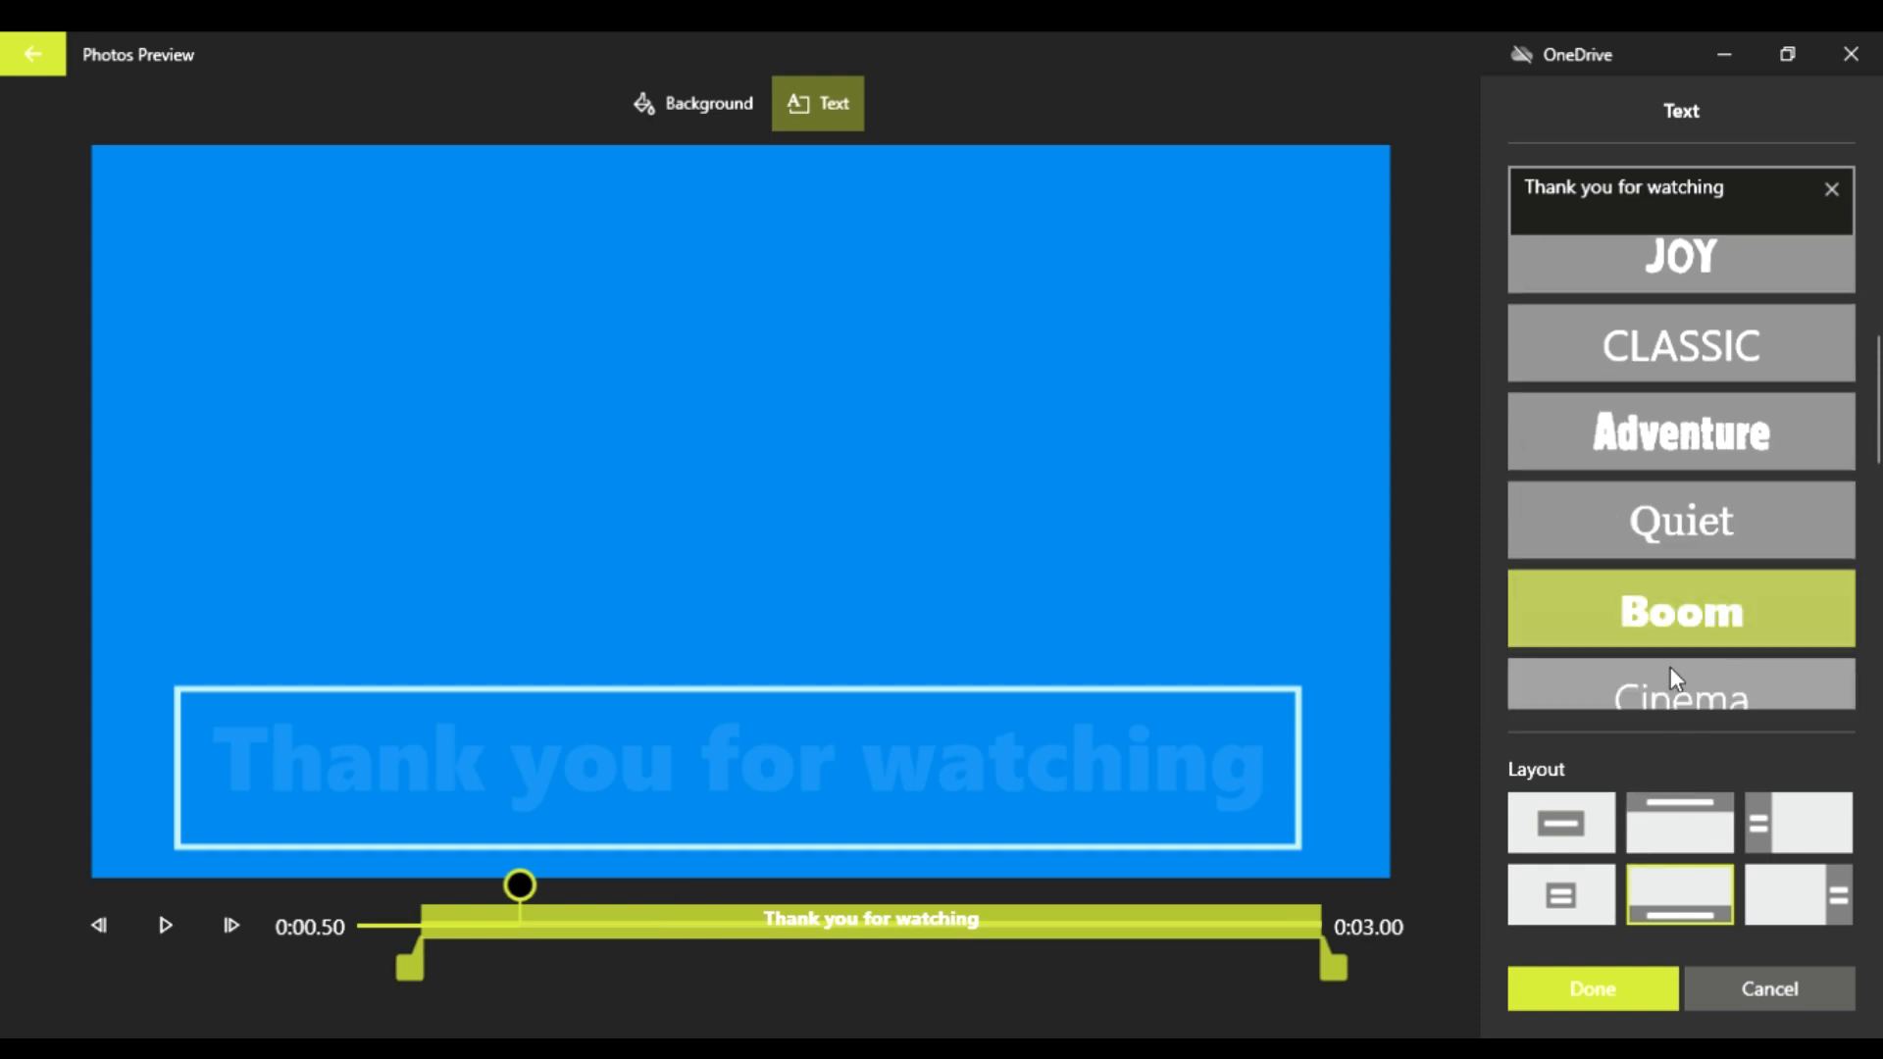
left_click(1695, 685)
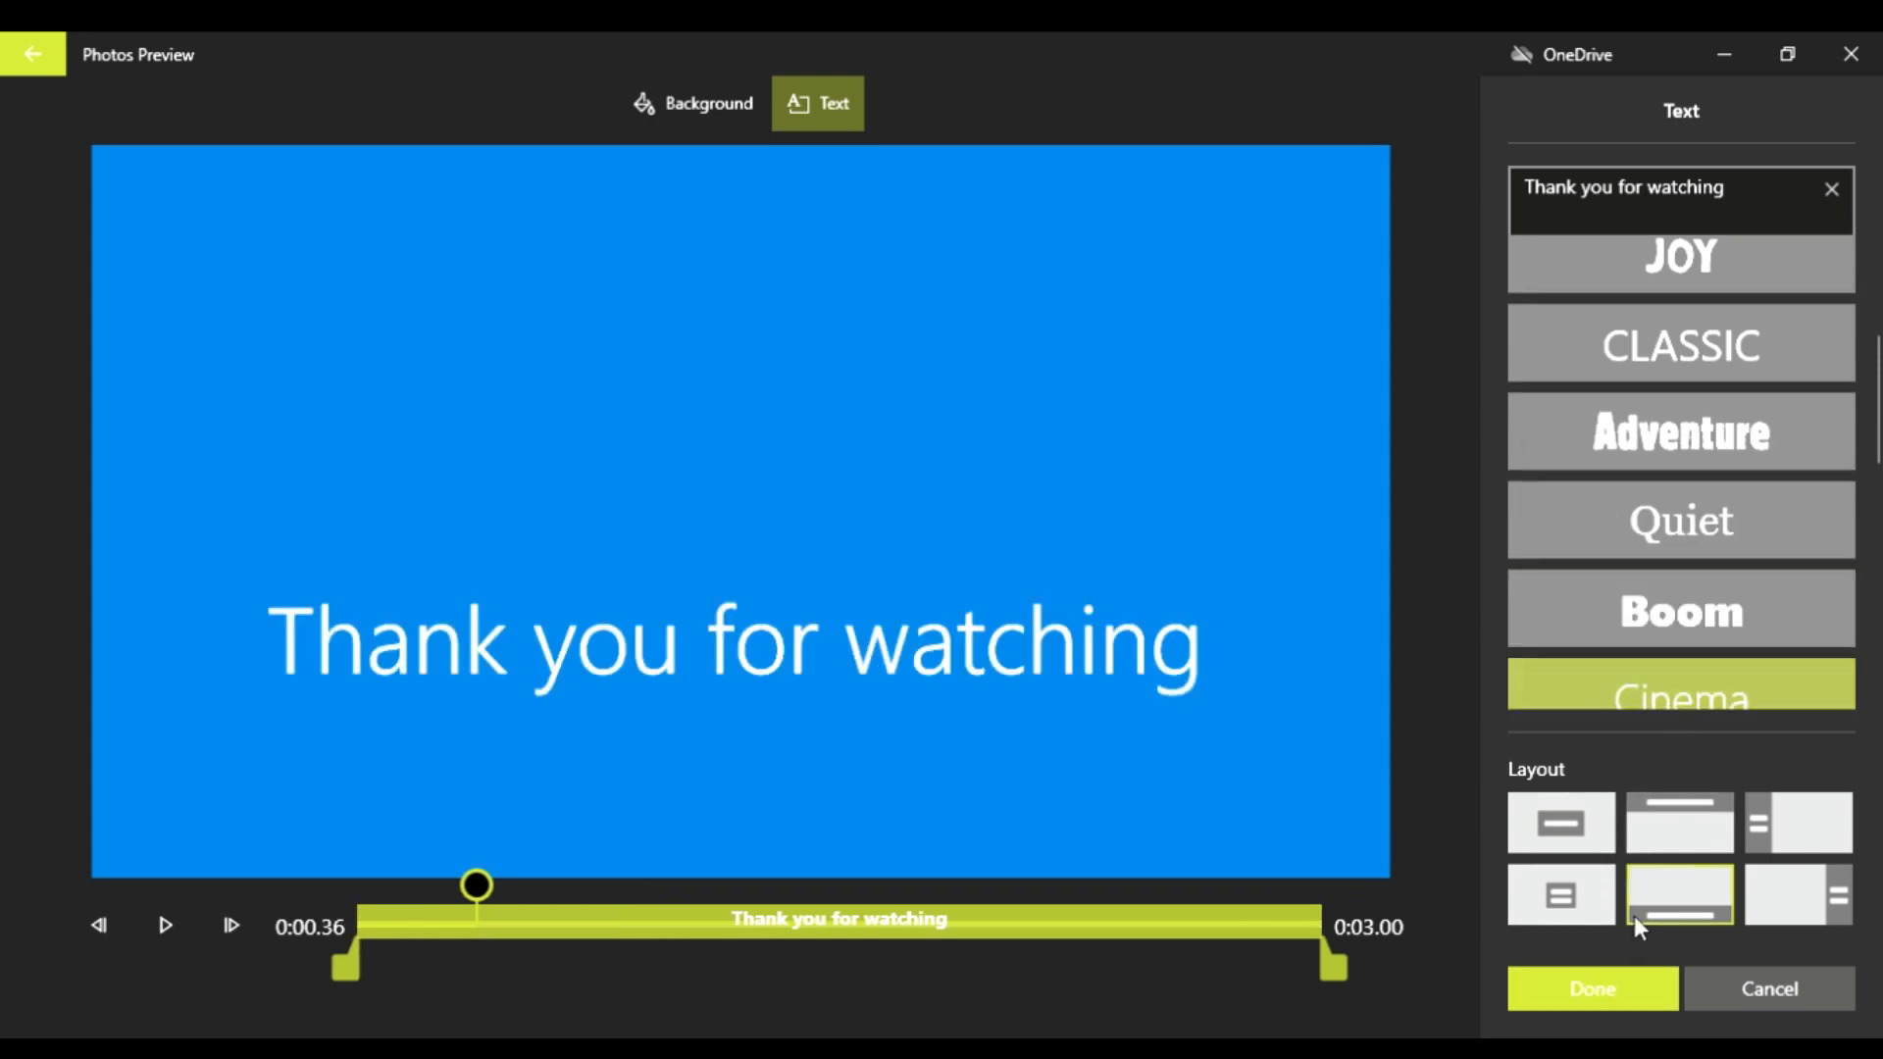
left_click(1609, 1006)
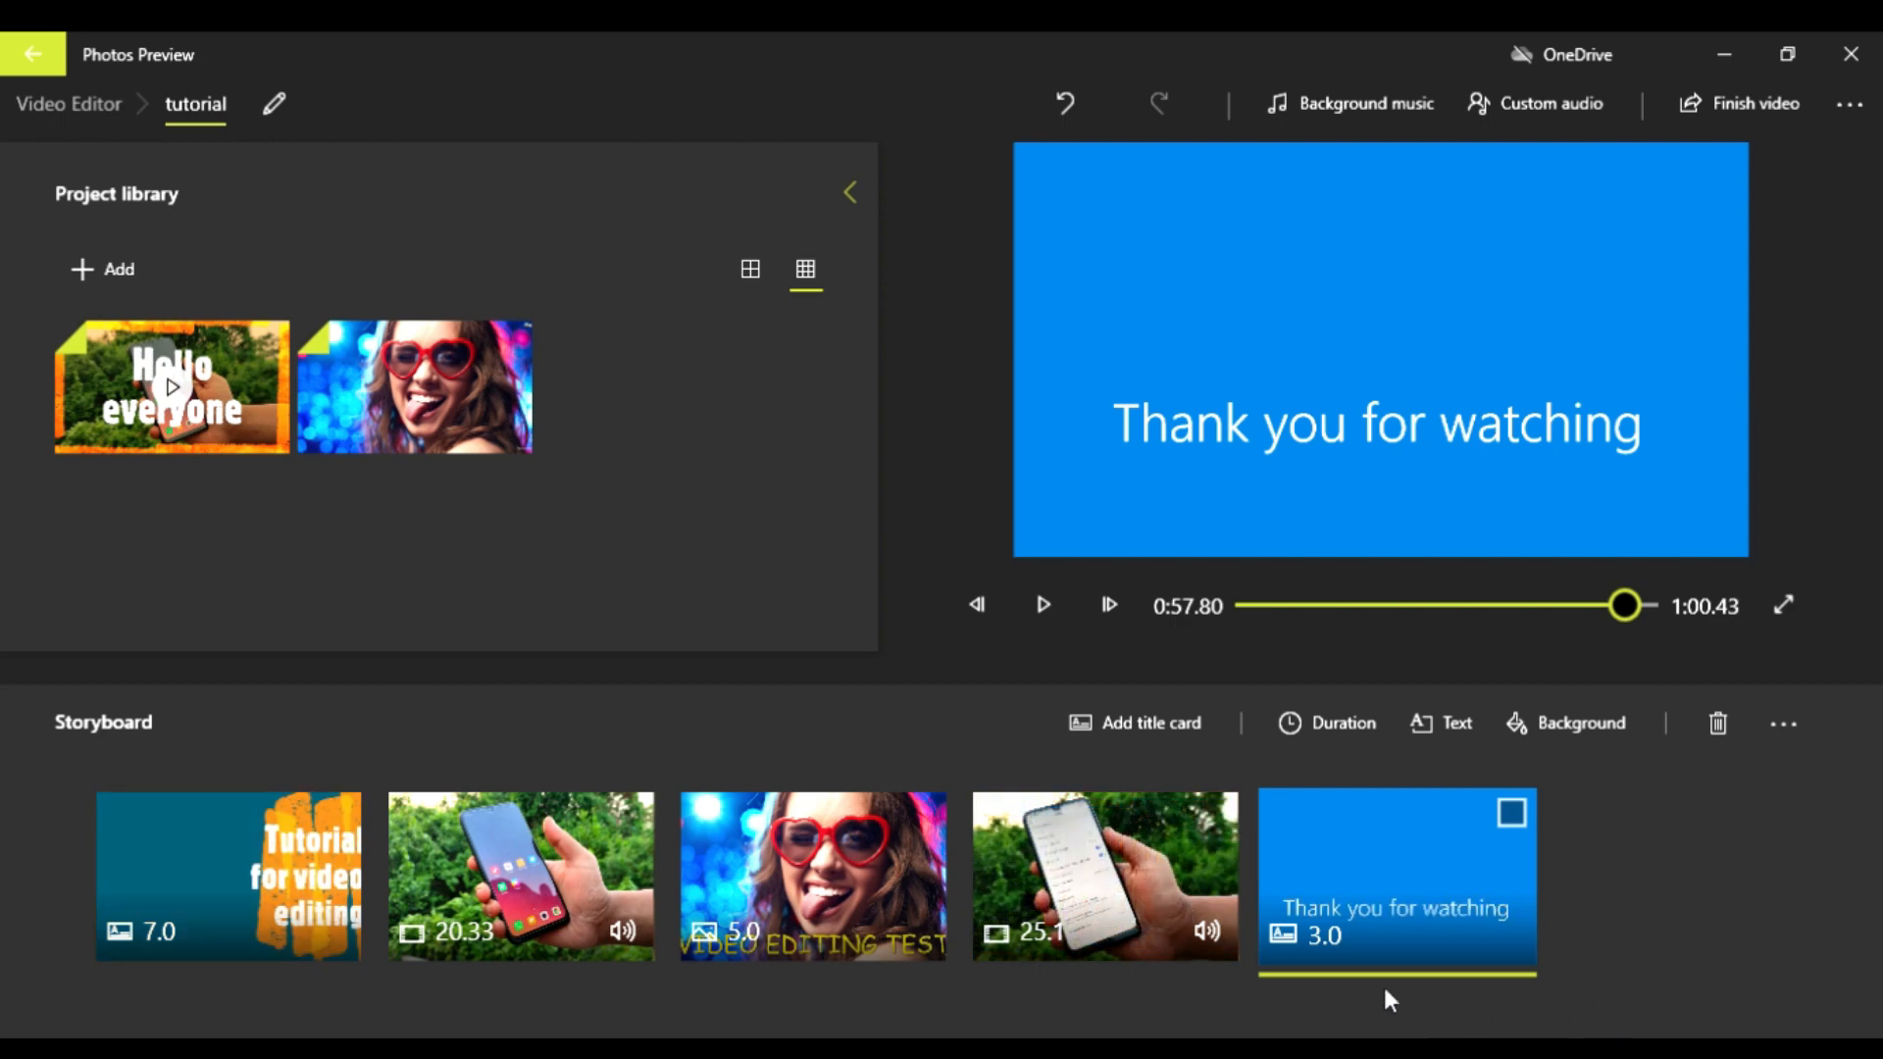
Step: Move the captioned photo ahead of the first phone clip in the storyboard and check the new clip order
left_click(121, 839)
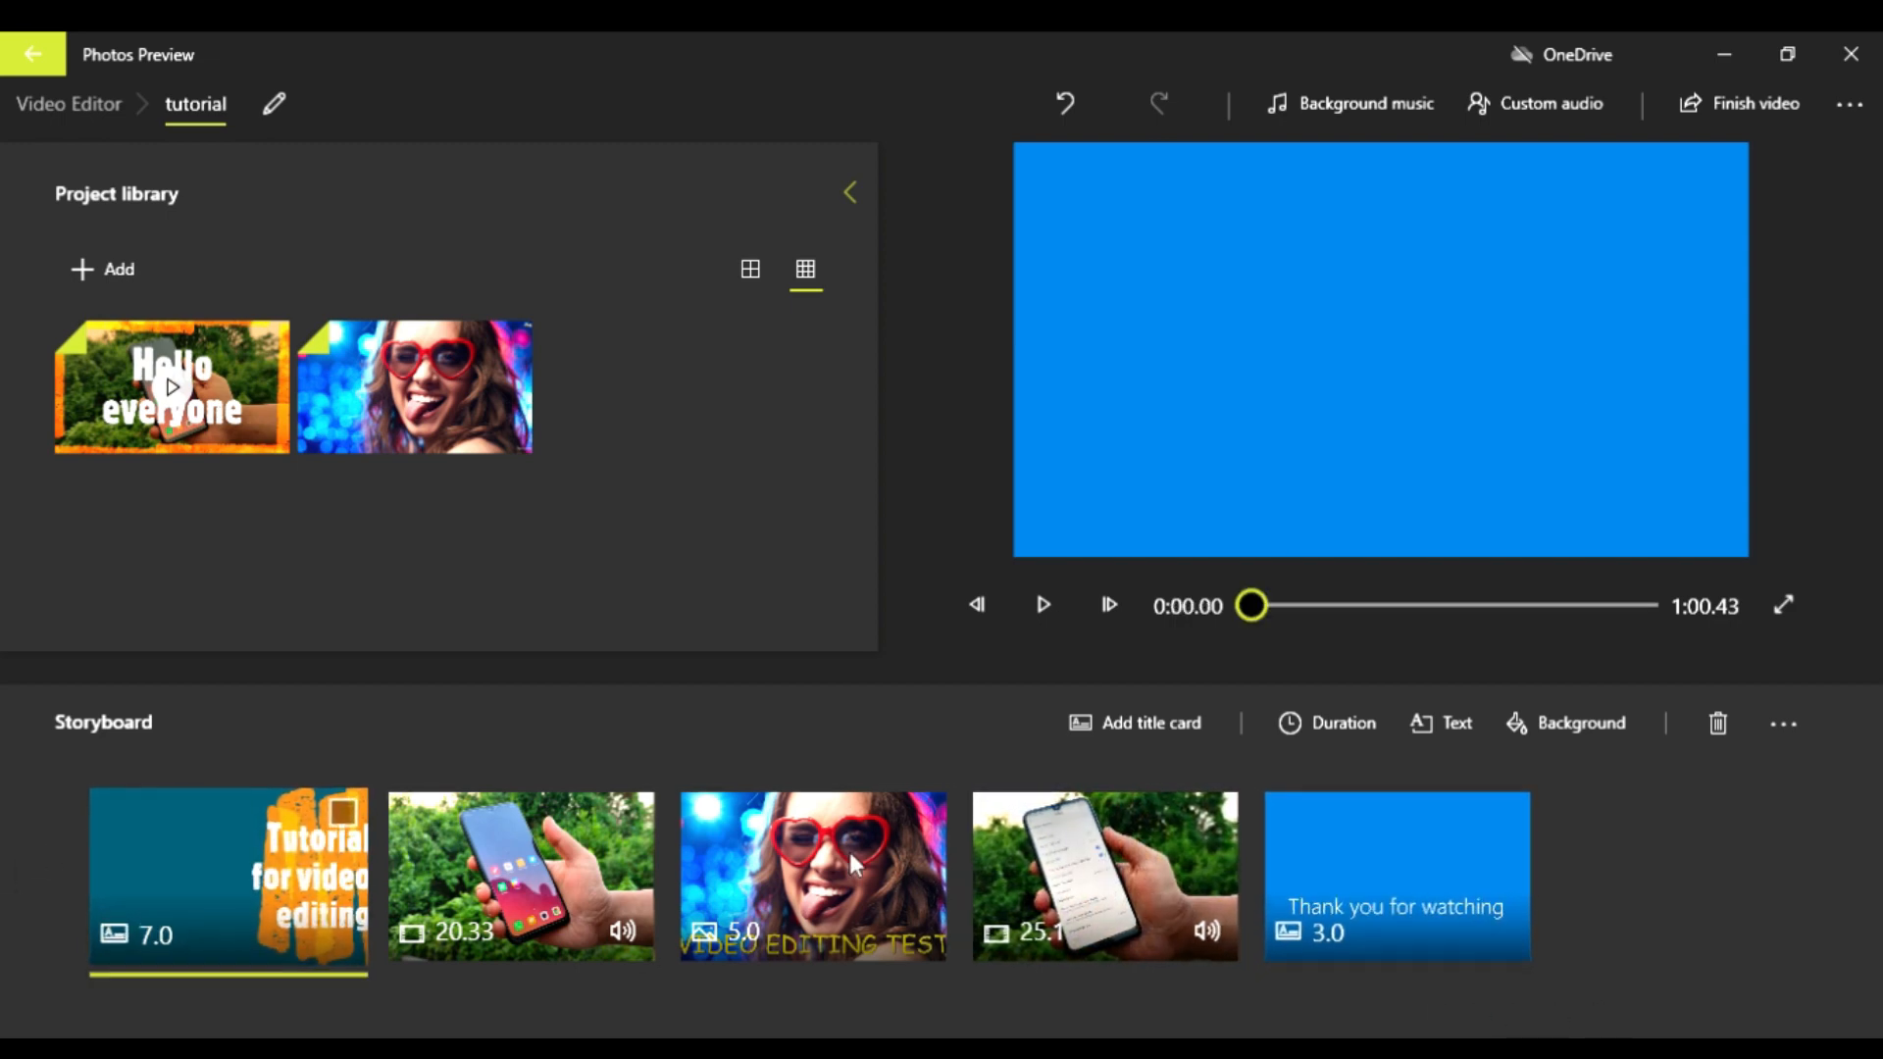
left_click(1439, 911)
left_click_drag(1340, 888, 1564, 911)
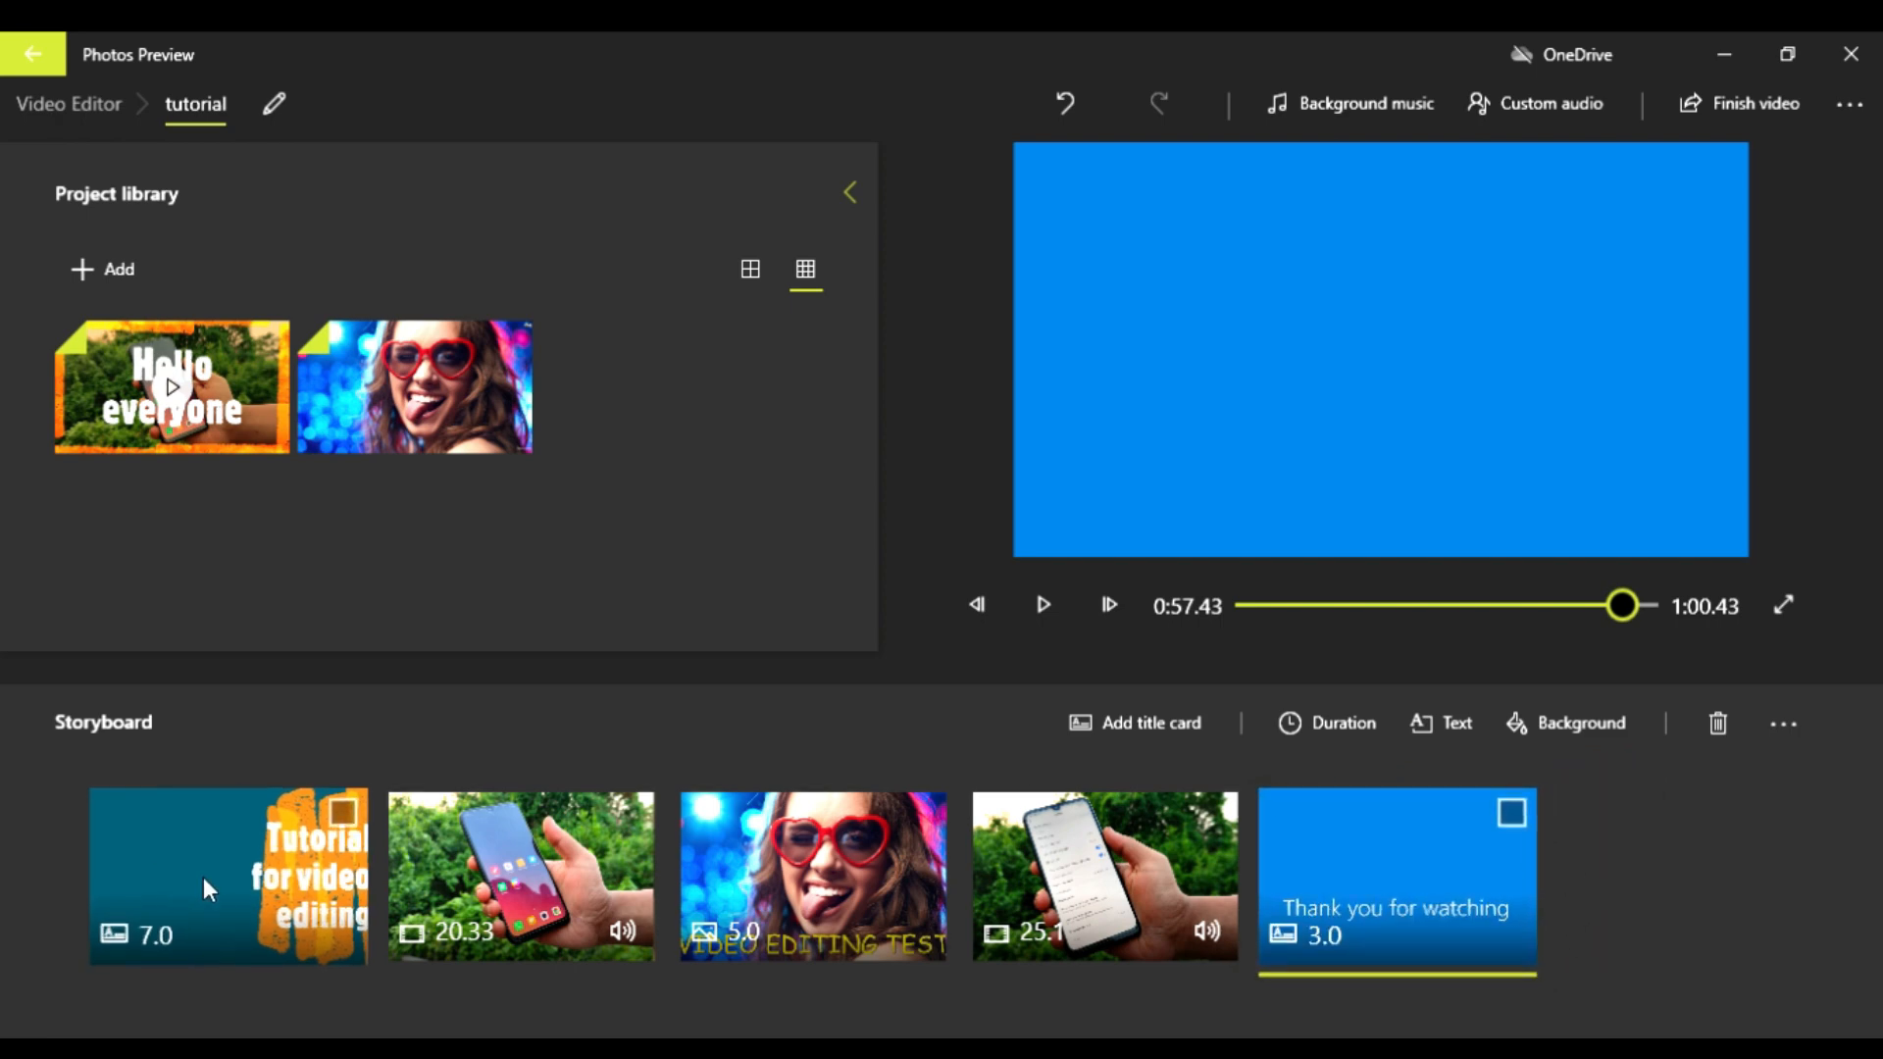
left_click_drag(836, 926, 574, 903)
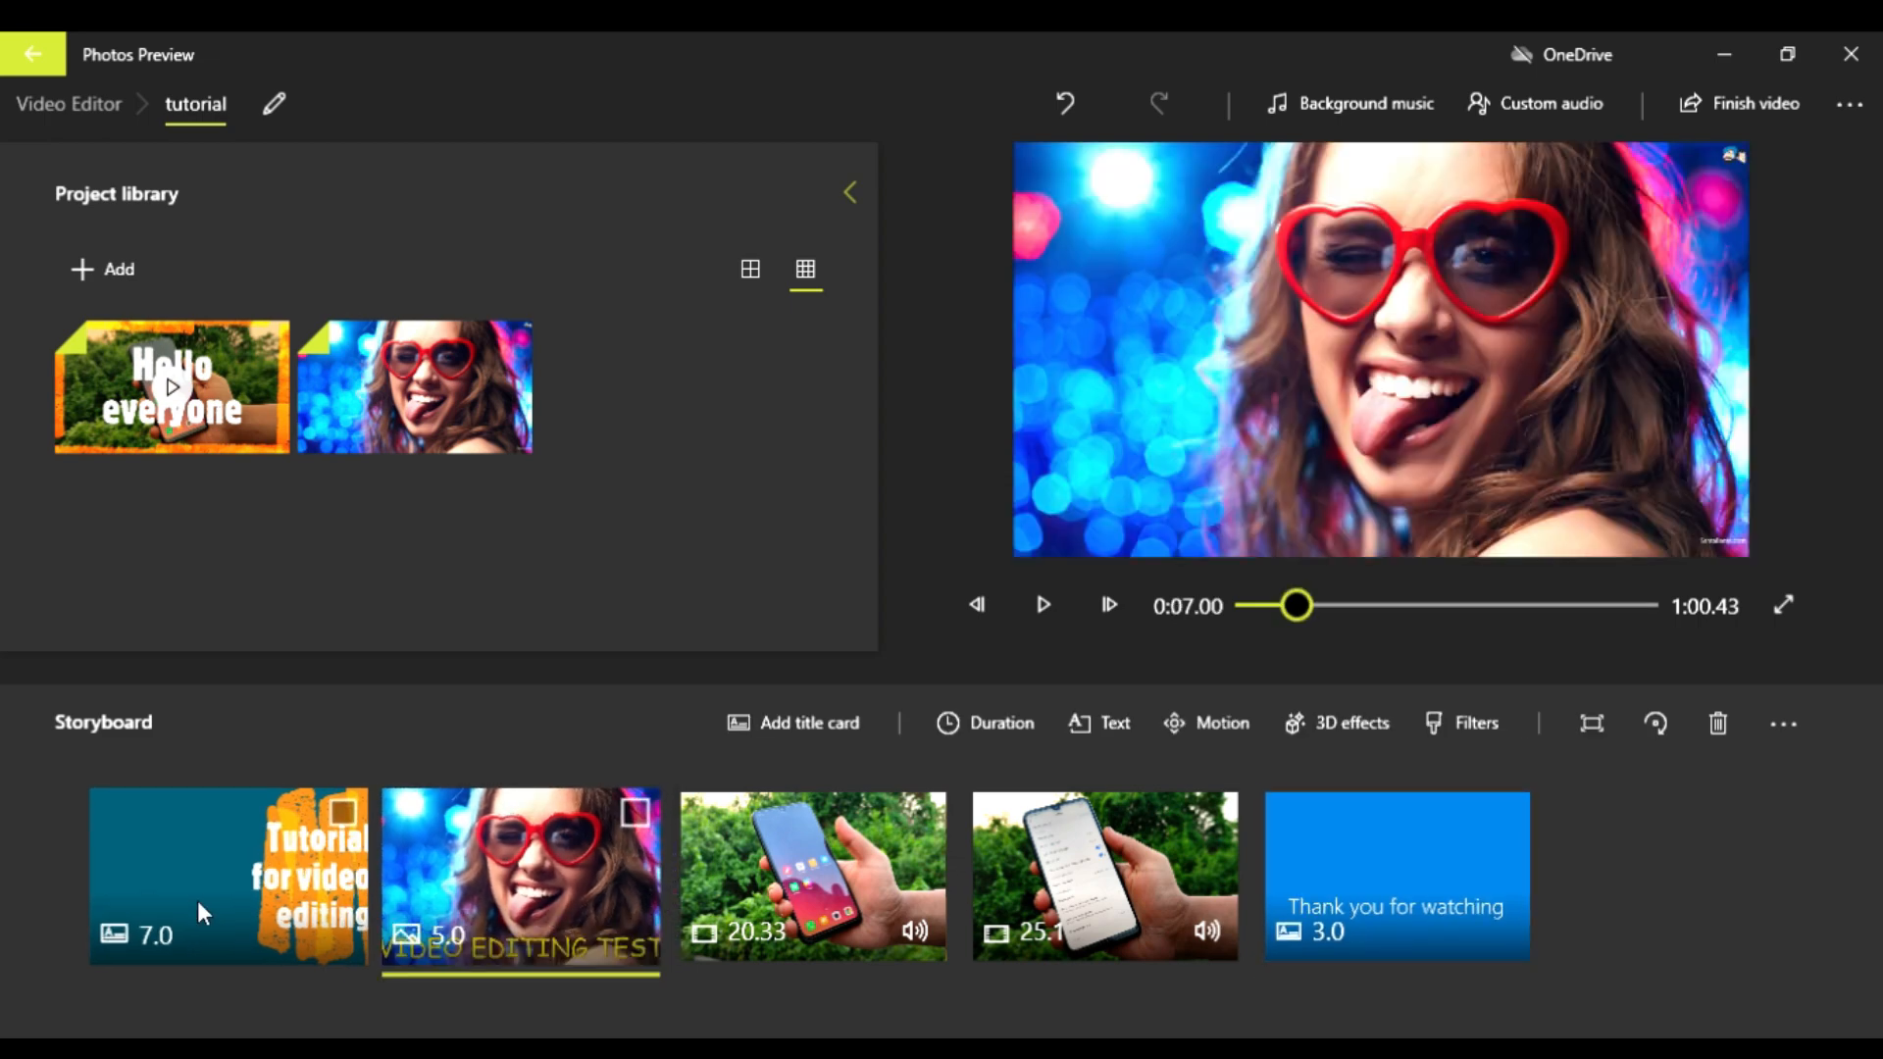
left_click(197, 900)
left_click(491, 900)
left_click(803, 900)
left_click(1080, 893)
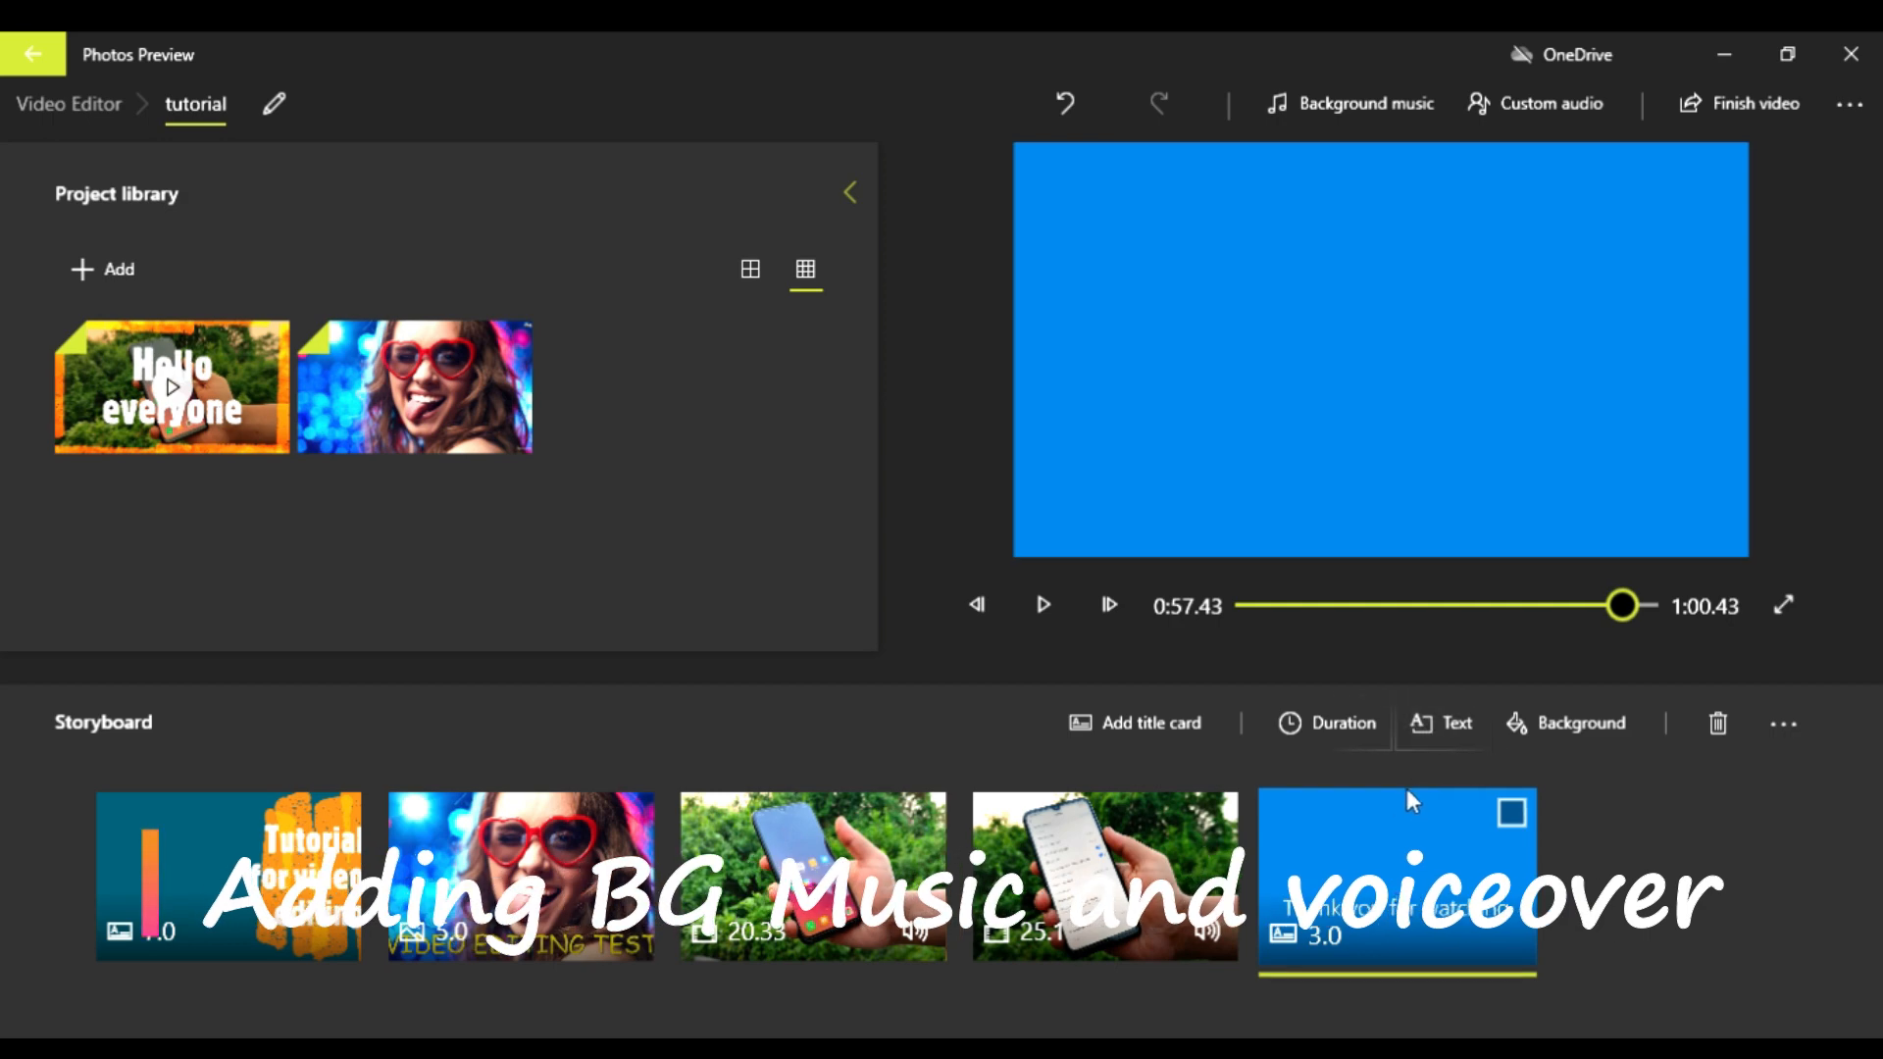
Step: Preview background music tracks including Arcade Party, and add Anodized with its music volume lowered
left_click(1328, 116)
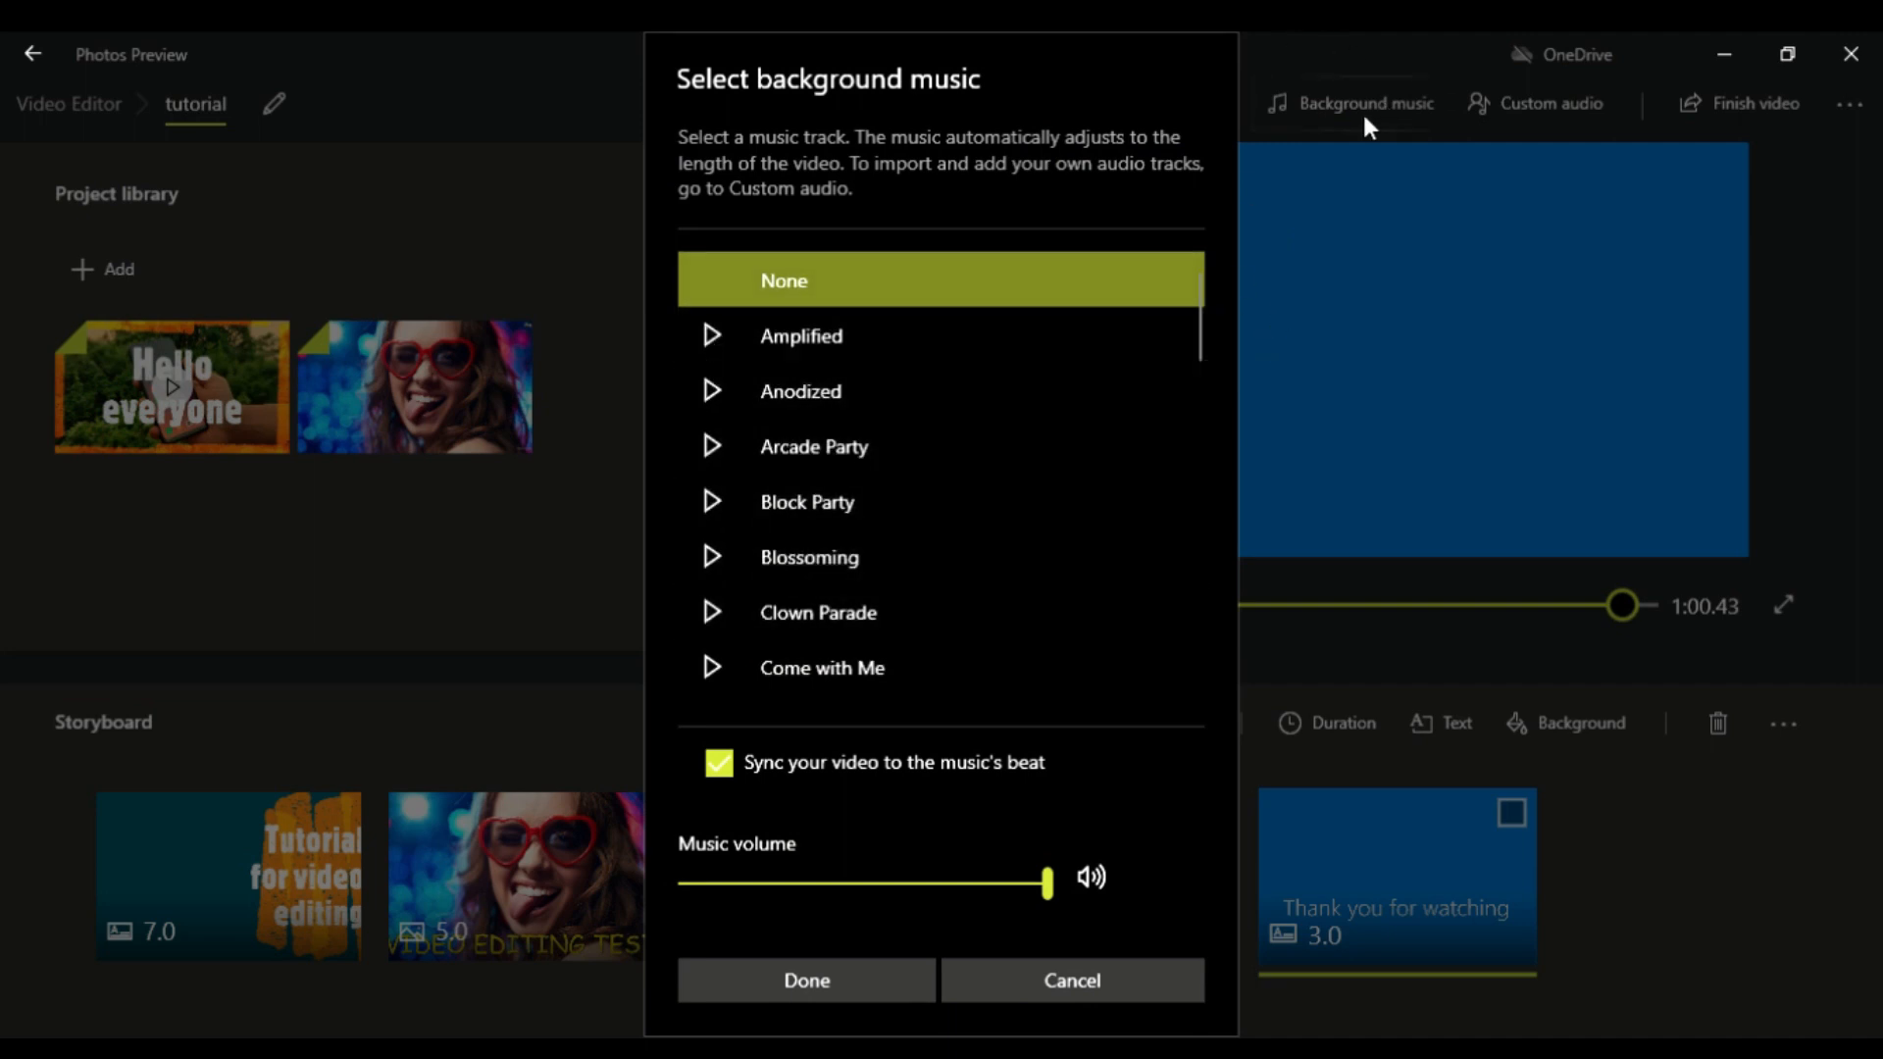
left_click(716, 388)
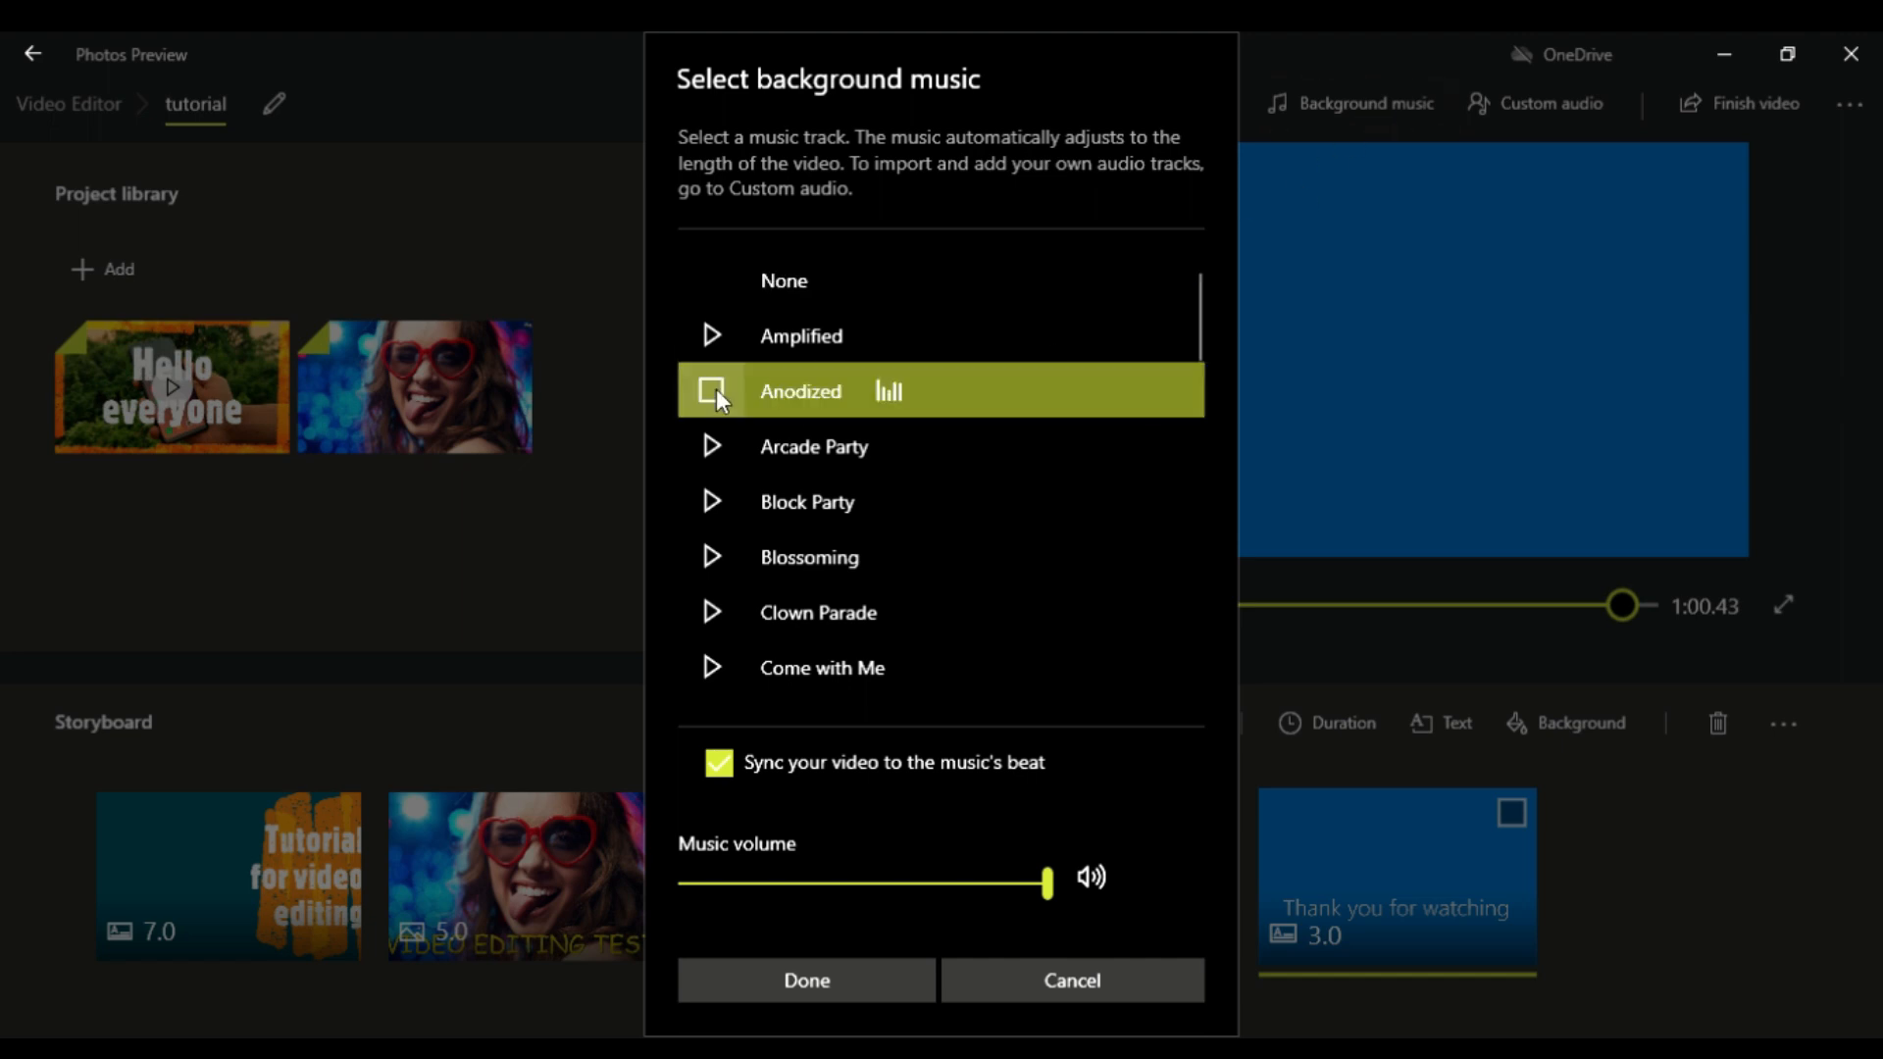
left_click(703, 459)
left_click(702, 499)
left_click(735, 444)
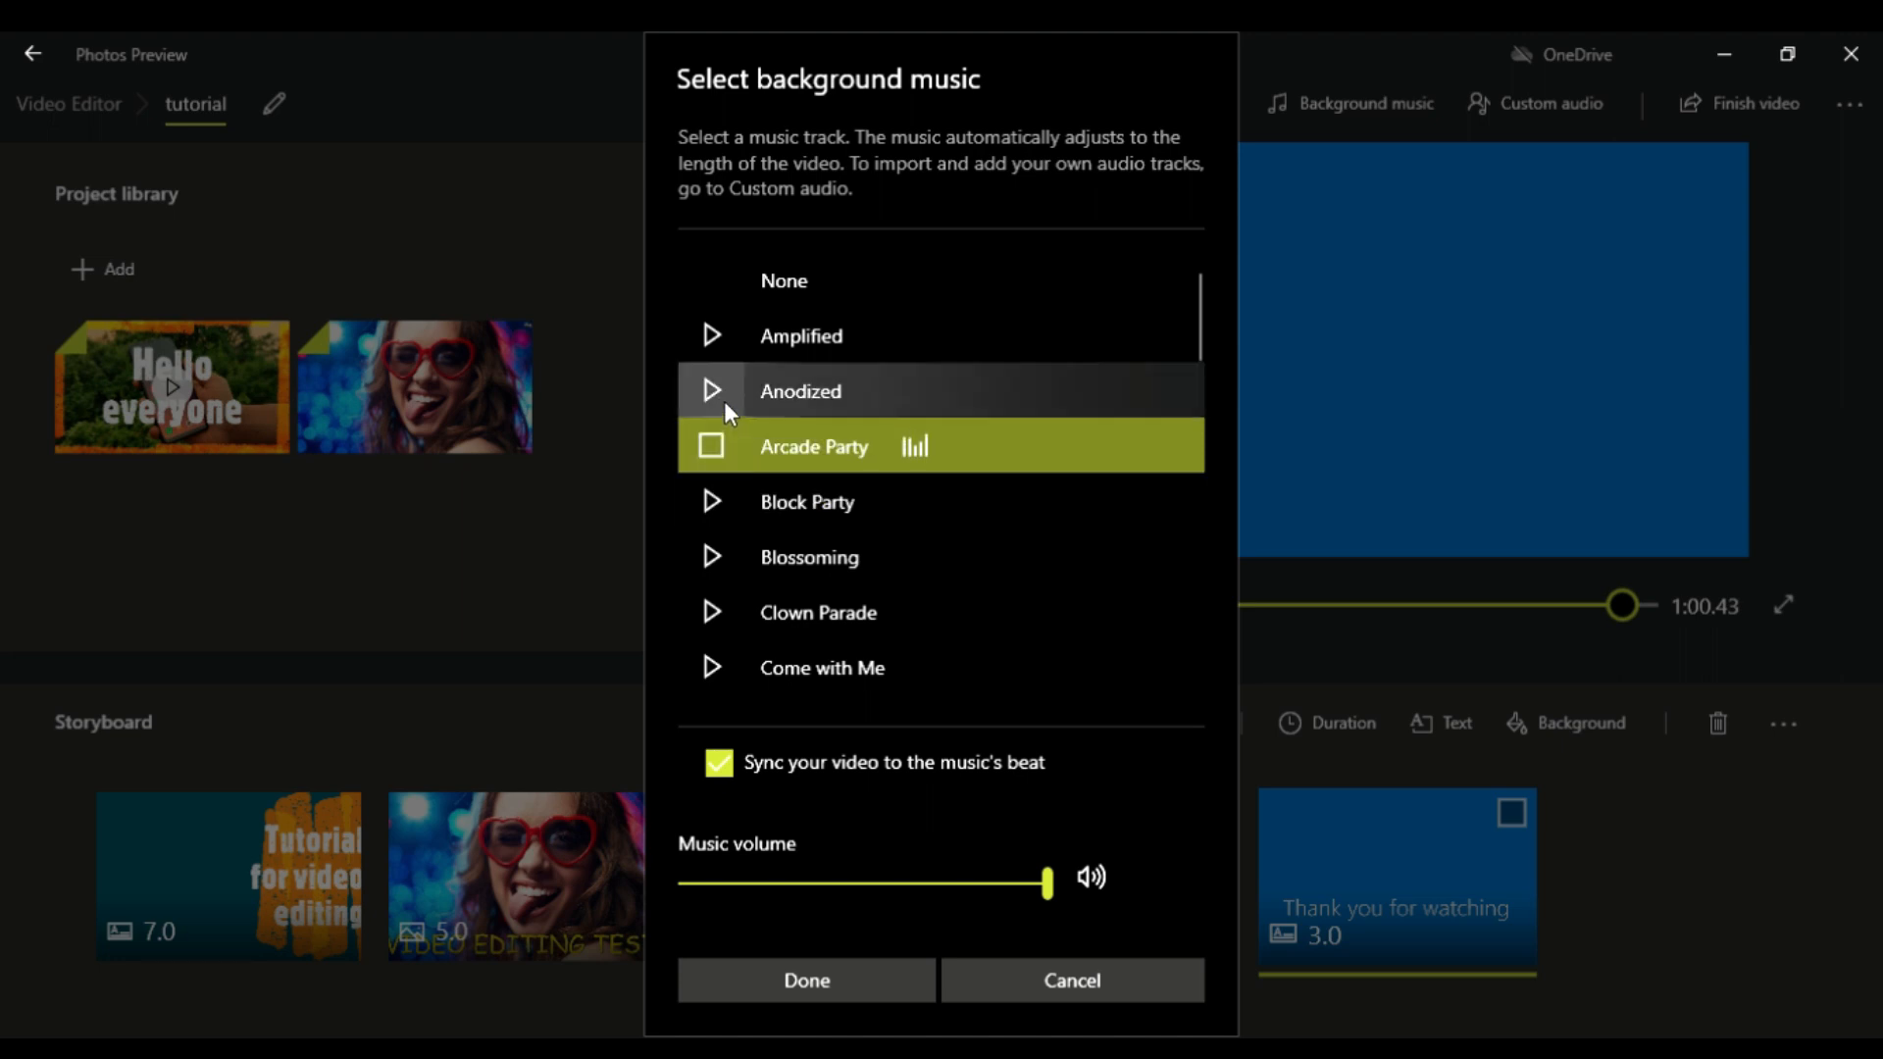
left_click(724, 402)
left_click(720, 386)
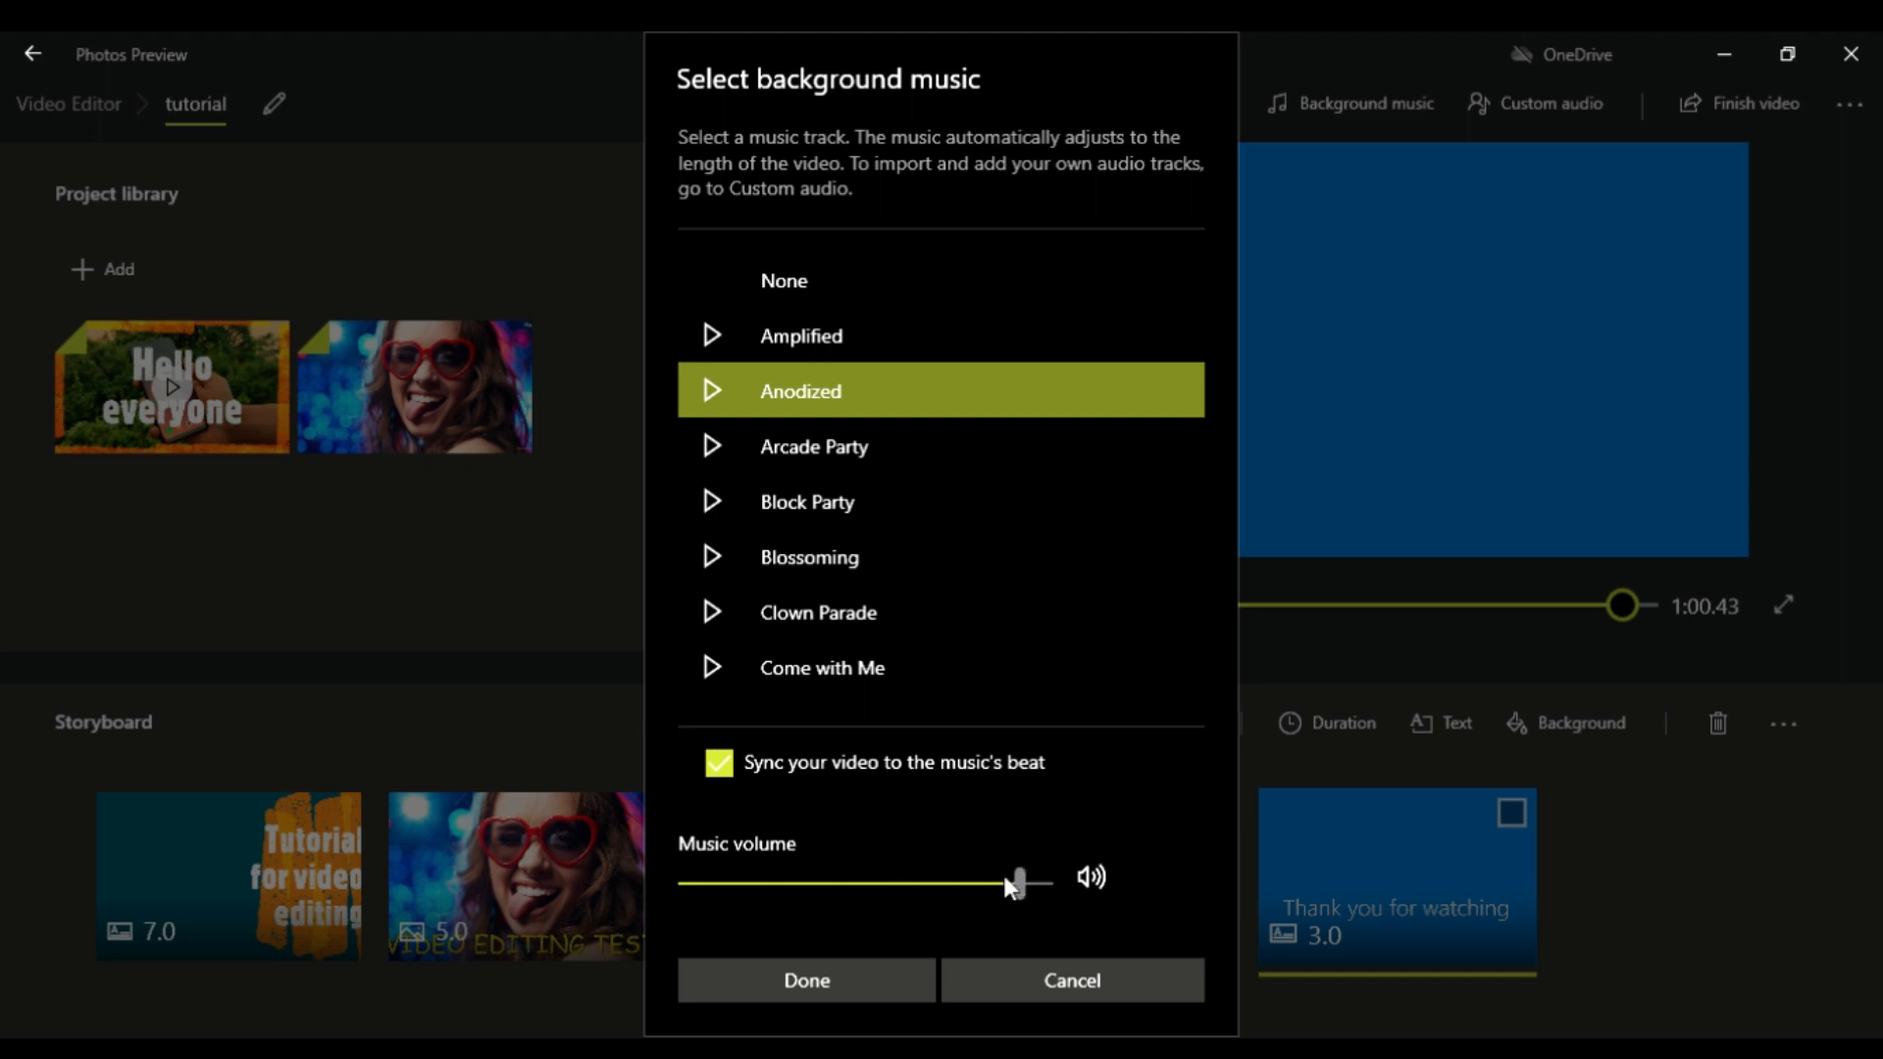
left_click_drag(966, 883, 904, 870)
left_click(837, 968)
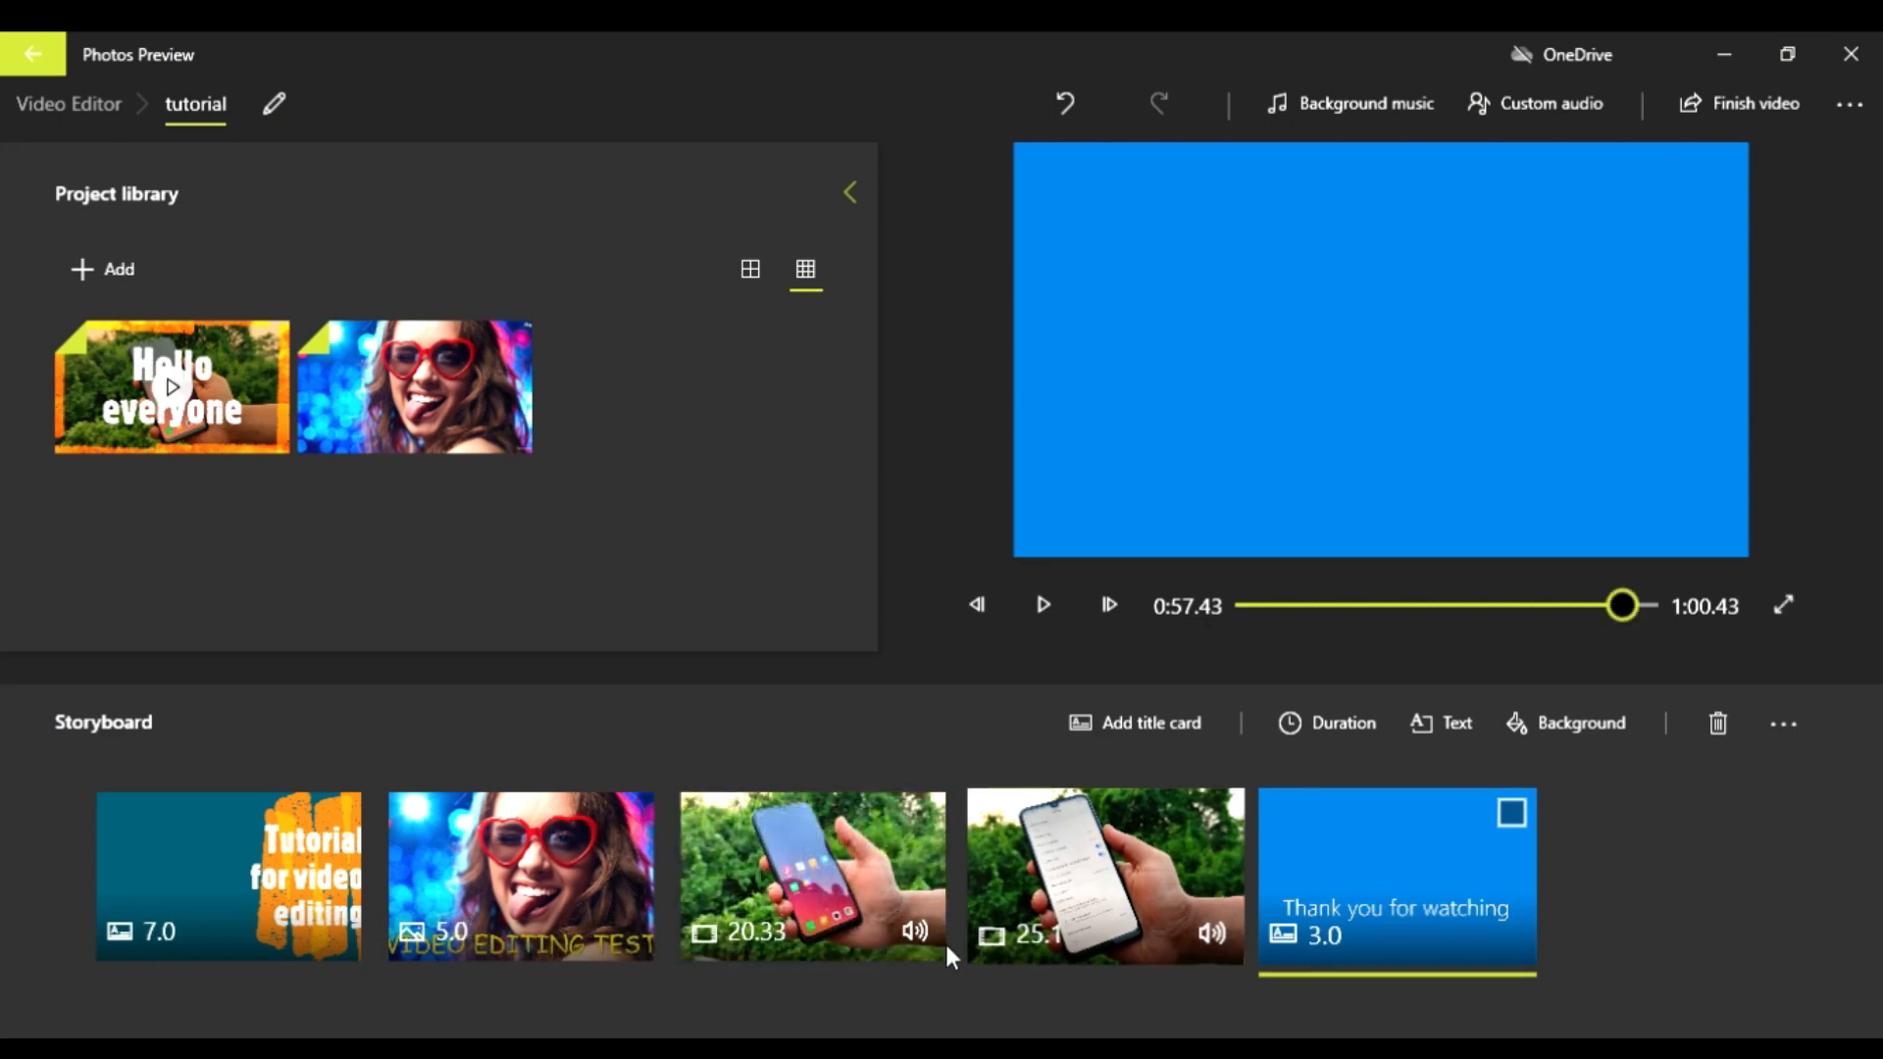
Step: Play the video from the opening title card to check the background music, and look through the storyboard clips
left_click(861, 906)
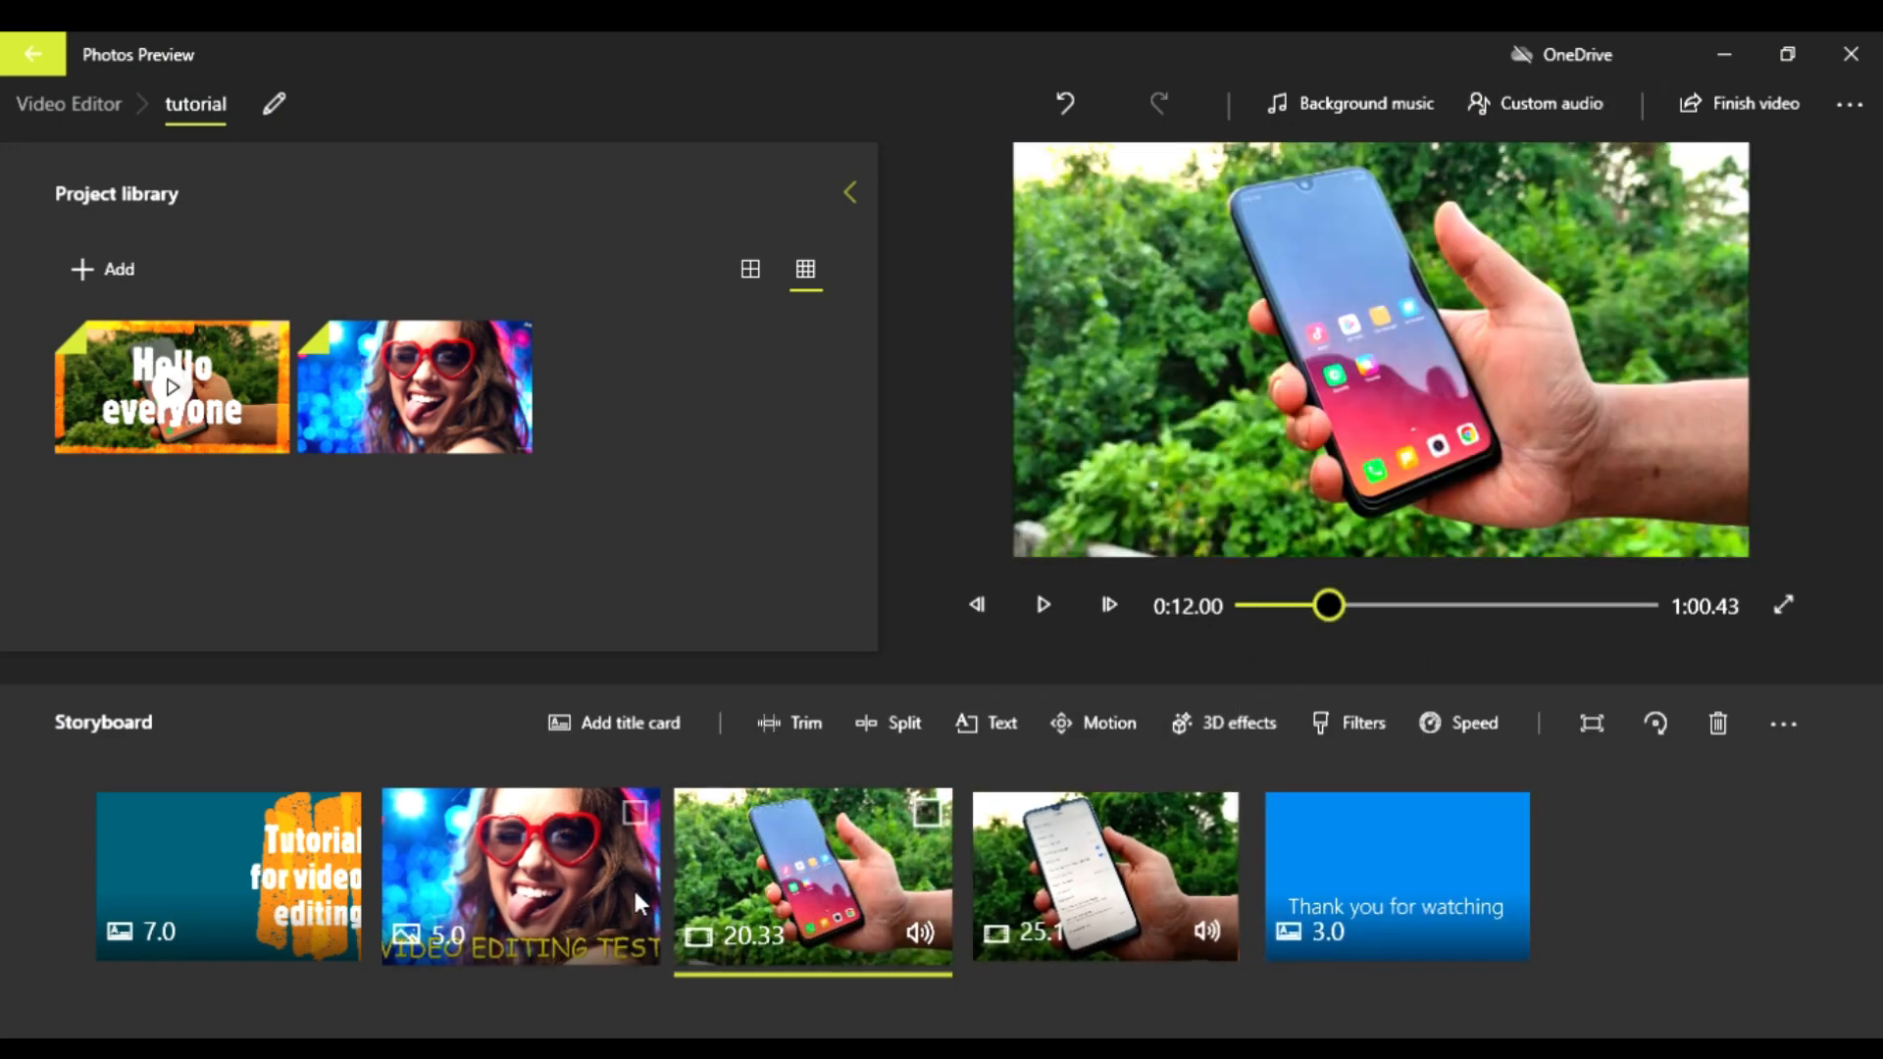
left_click(225, 868)
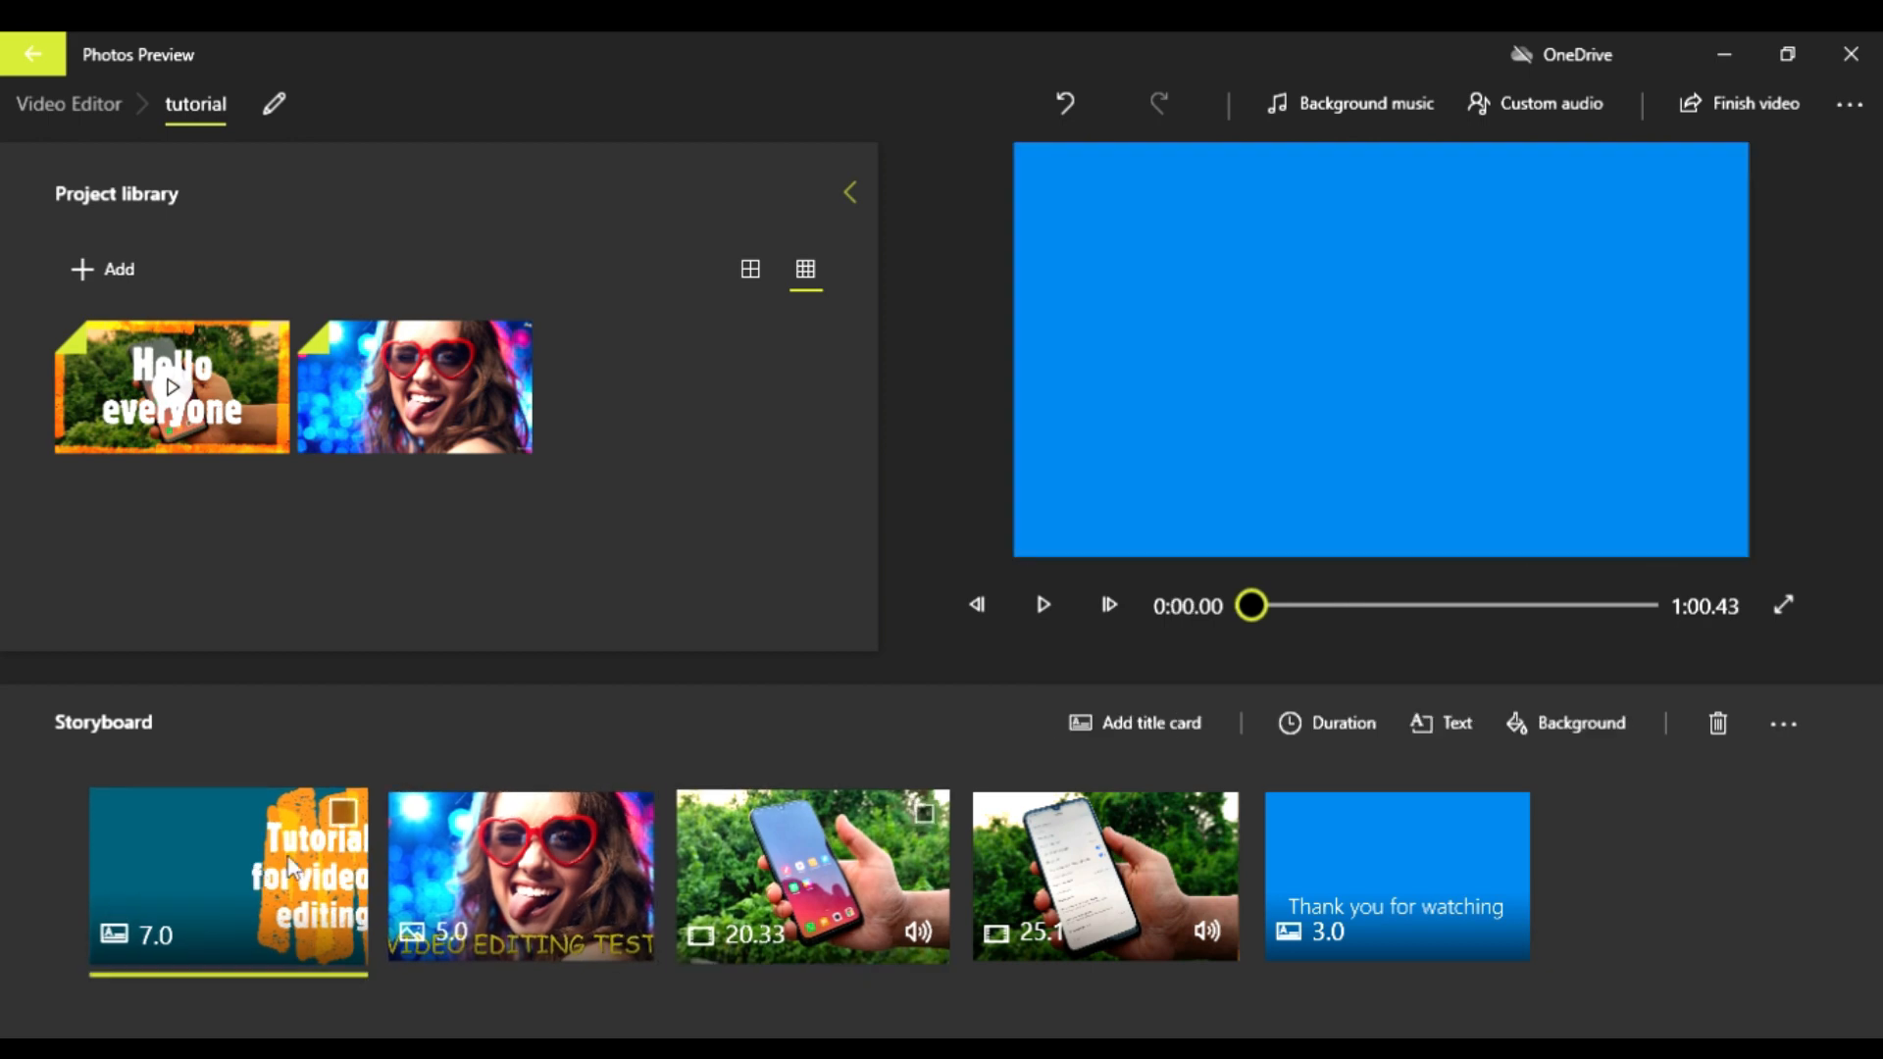
left_click(1043, 604)
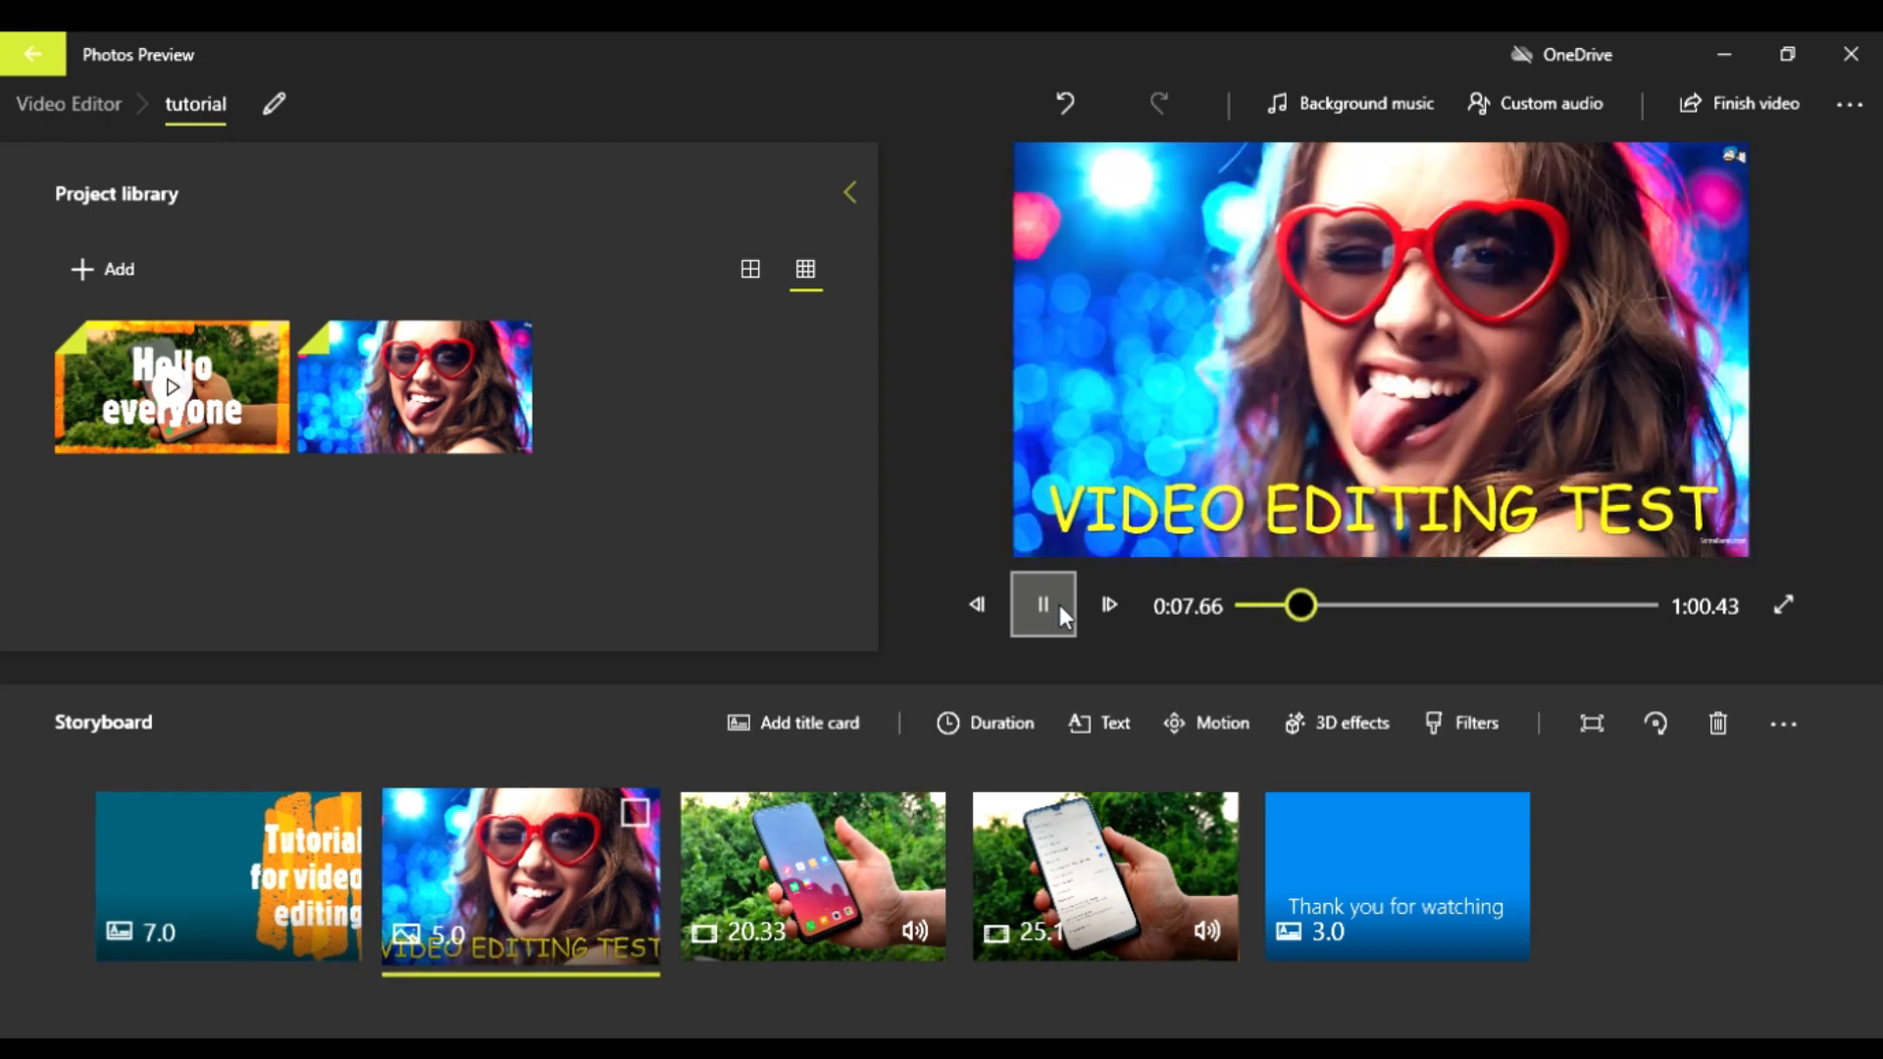
left_click(1059, 605)
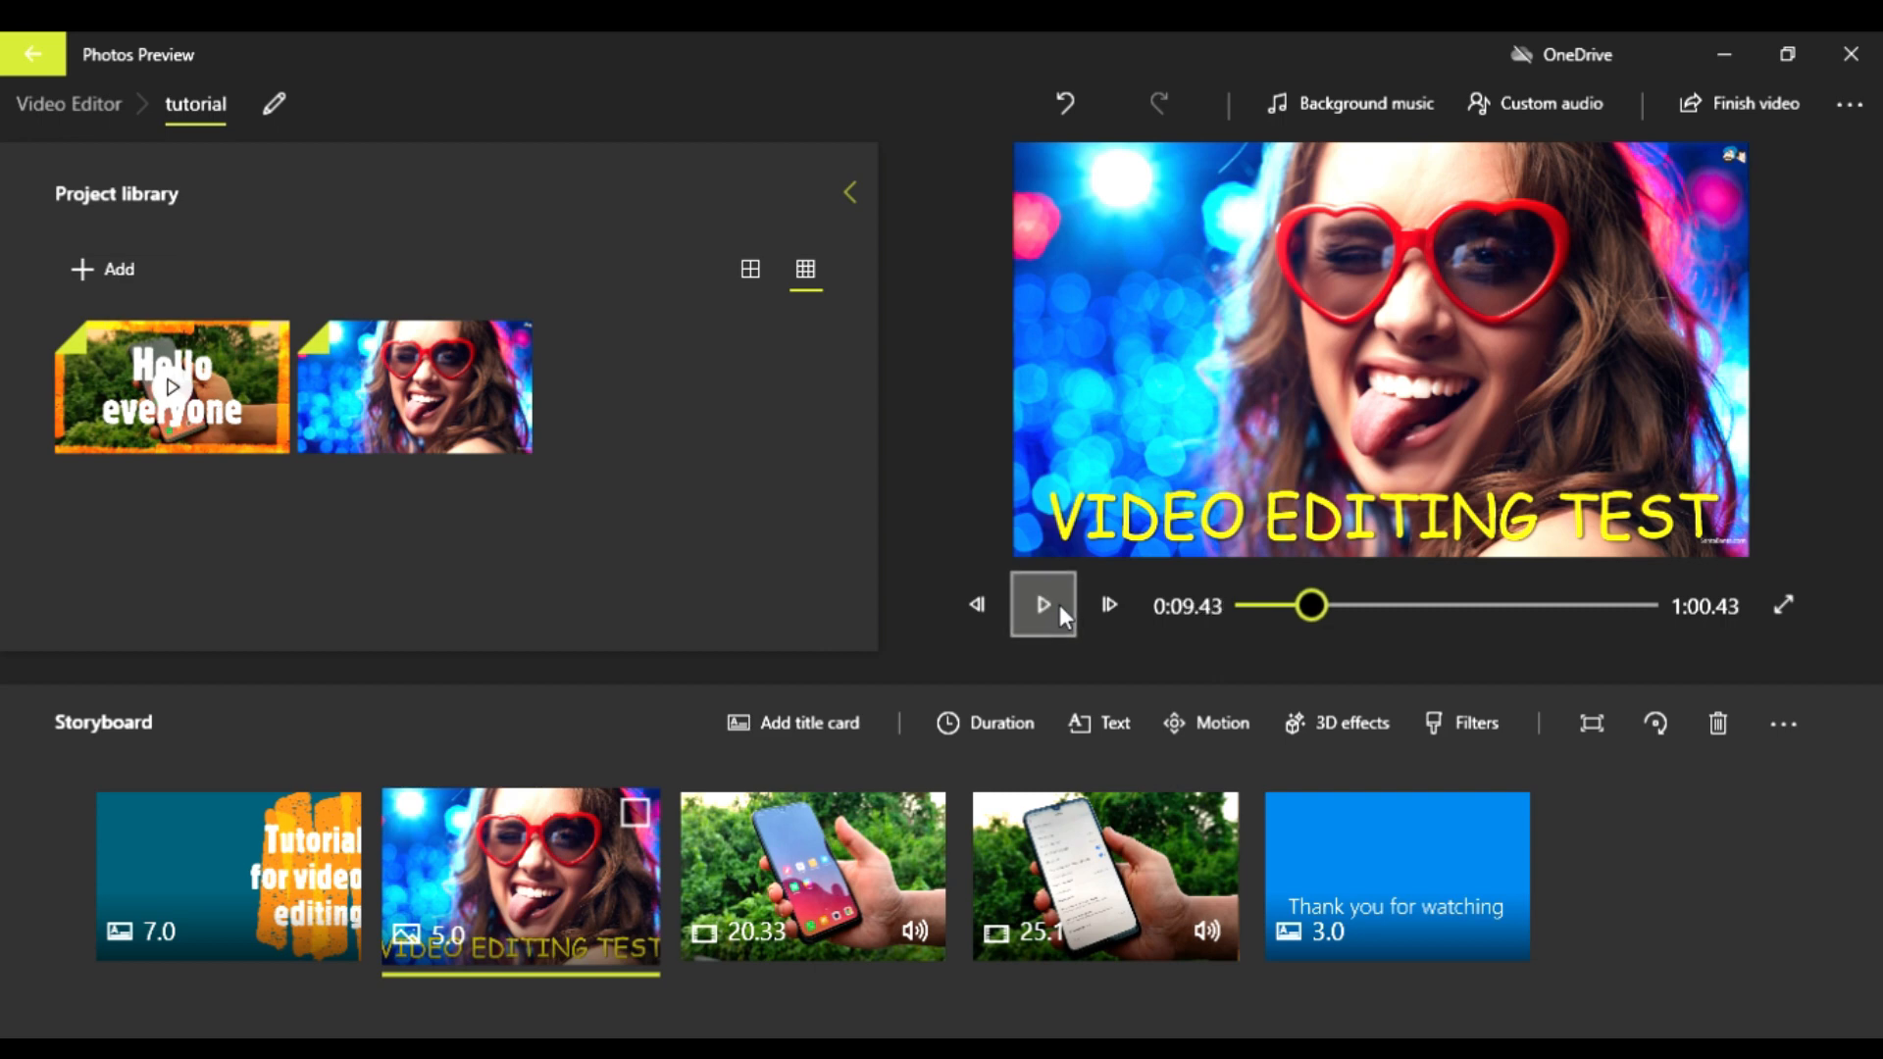
left_click(314, 873)
left_click(510, 873)
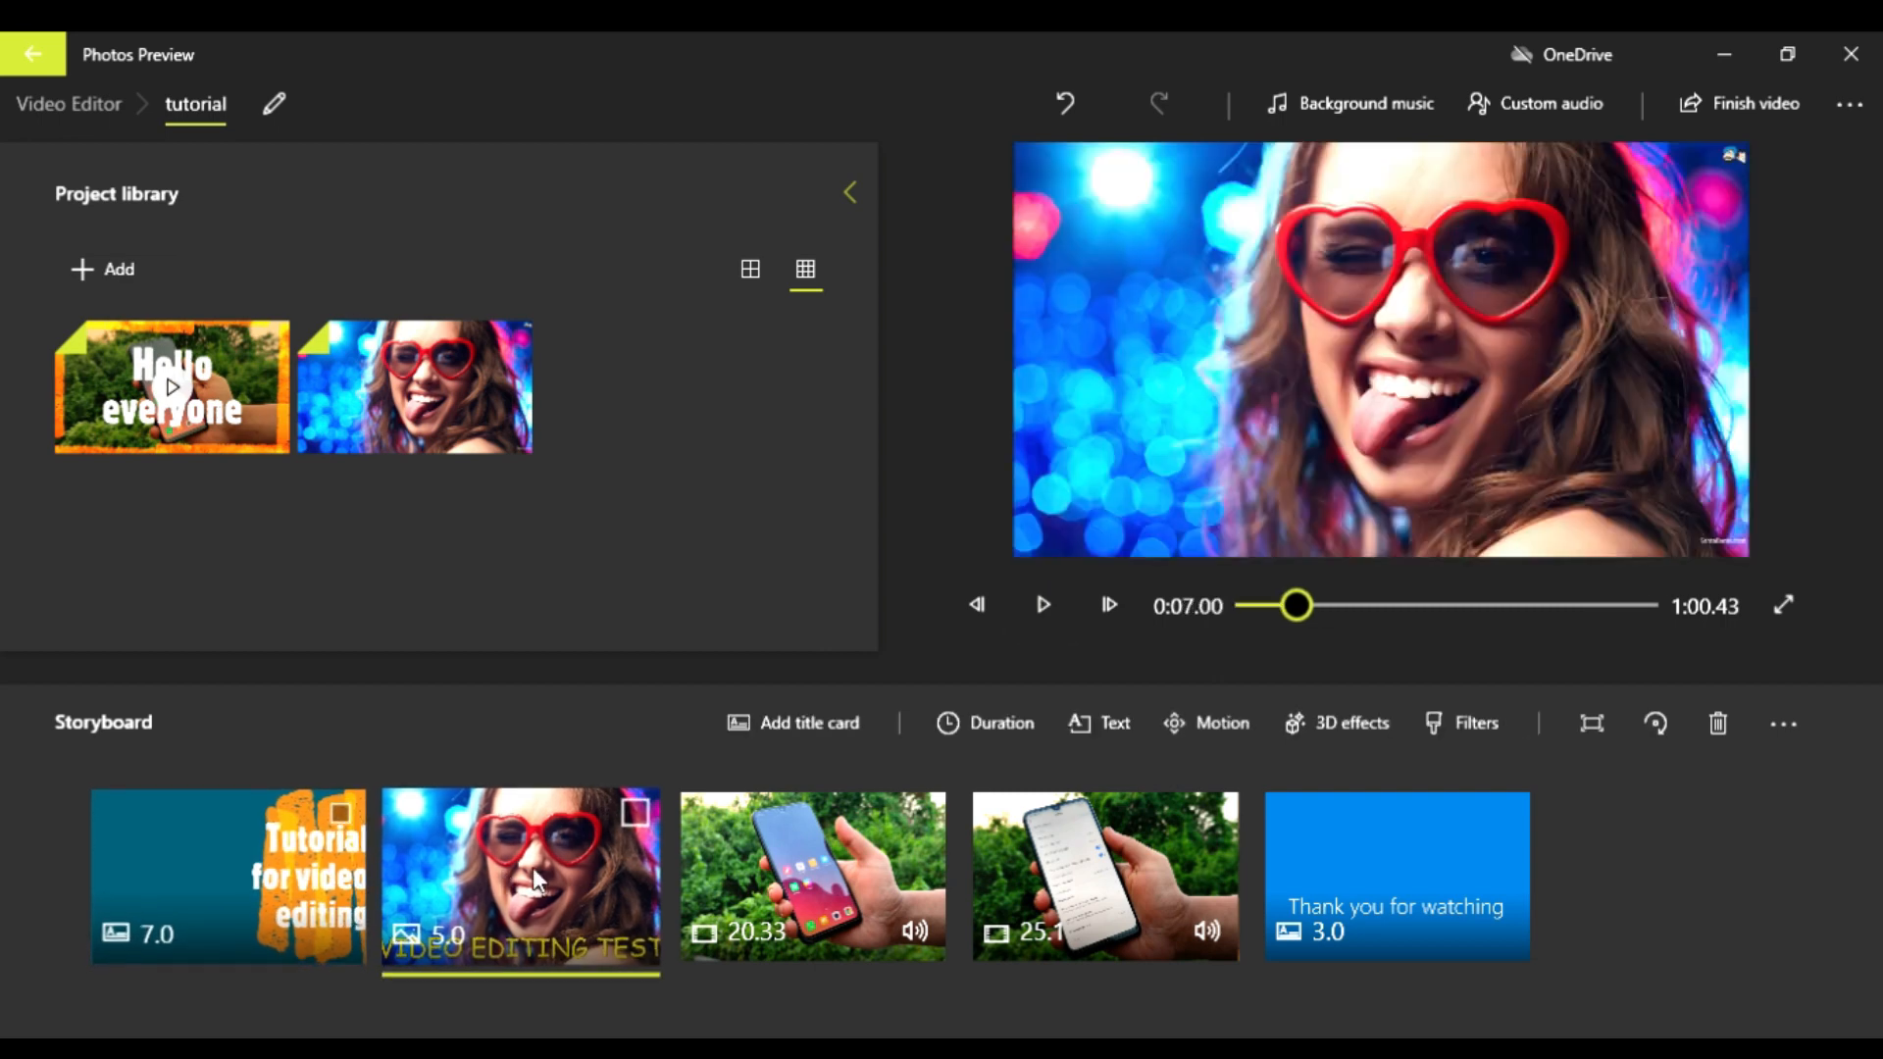
left_click(907, 863)
left_click(1108, 873)
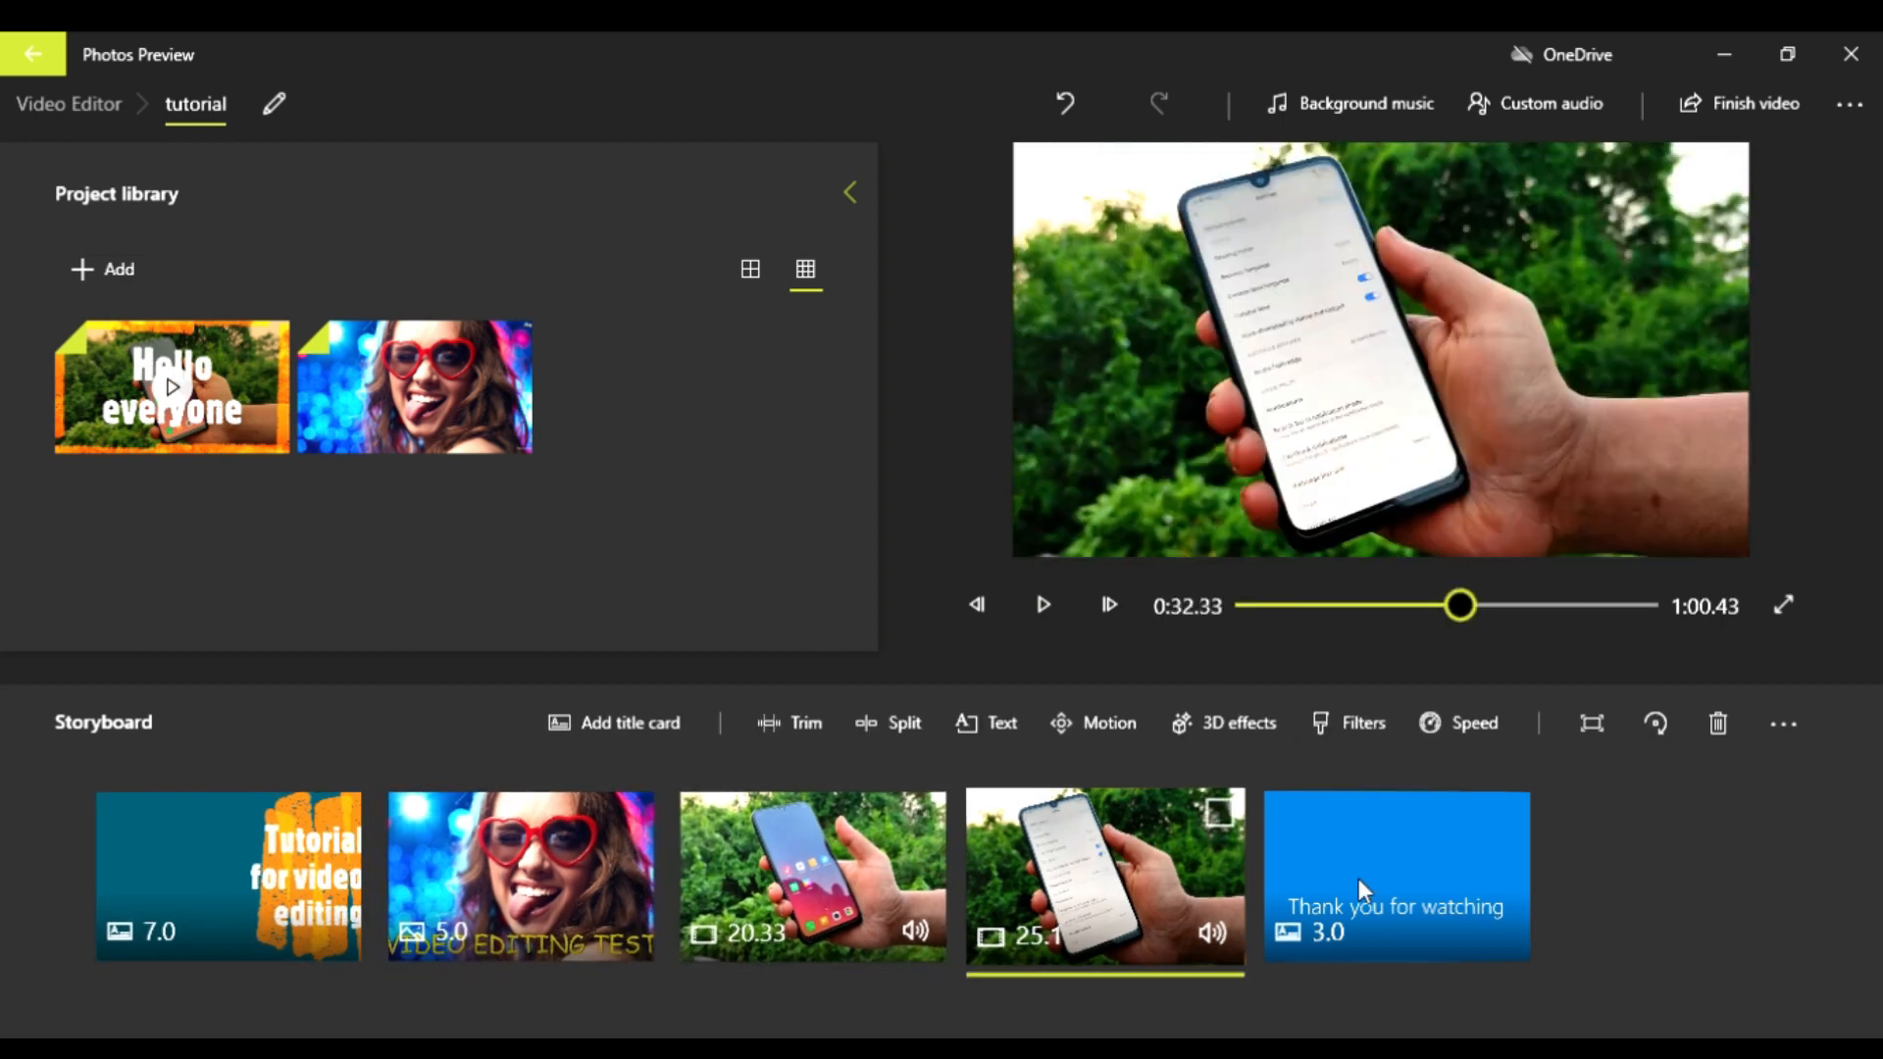
left_click(208, 877)
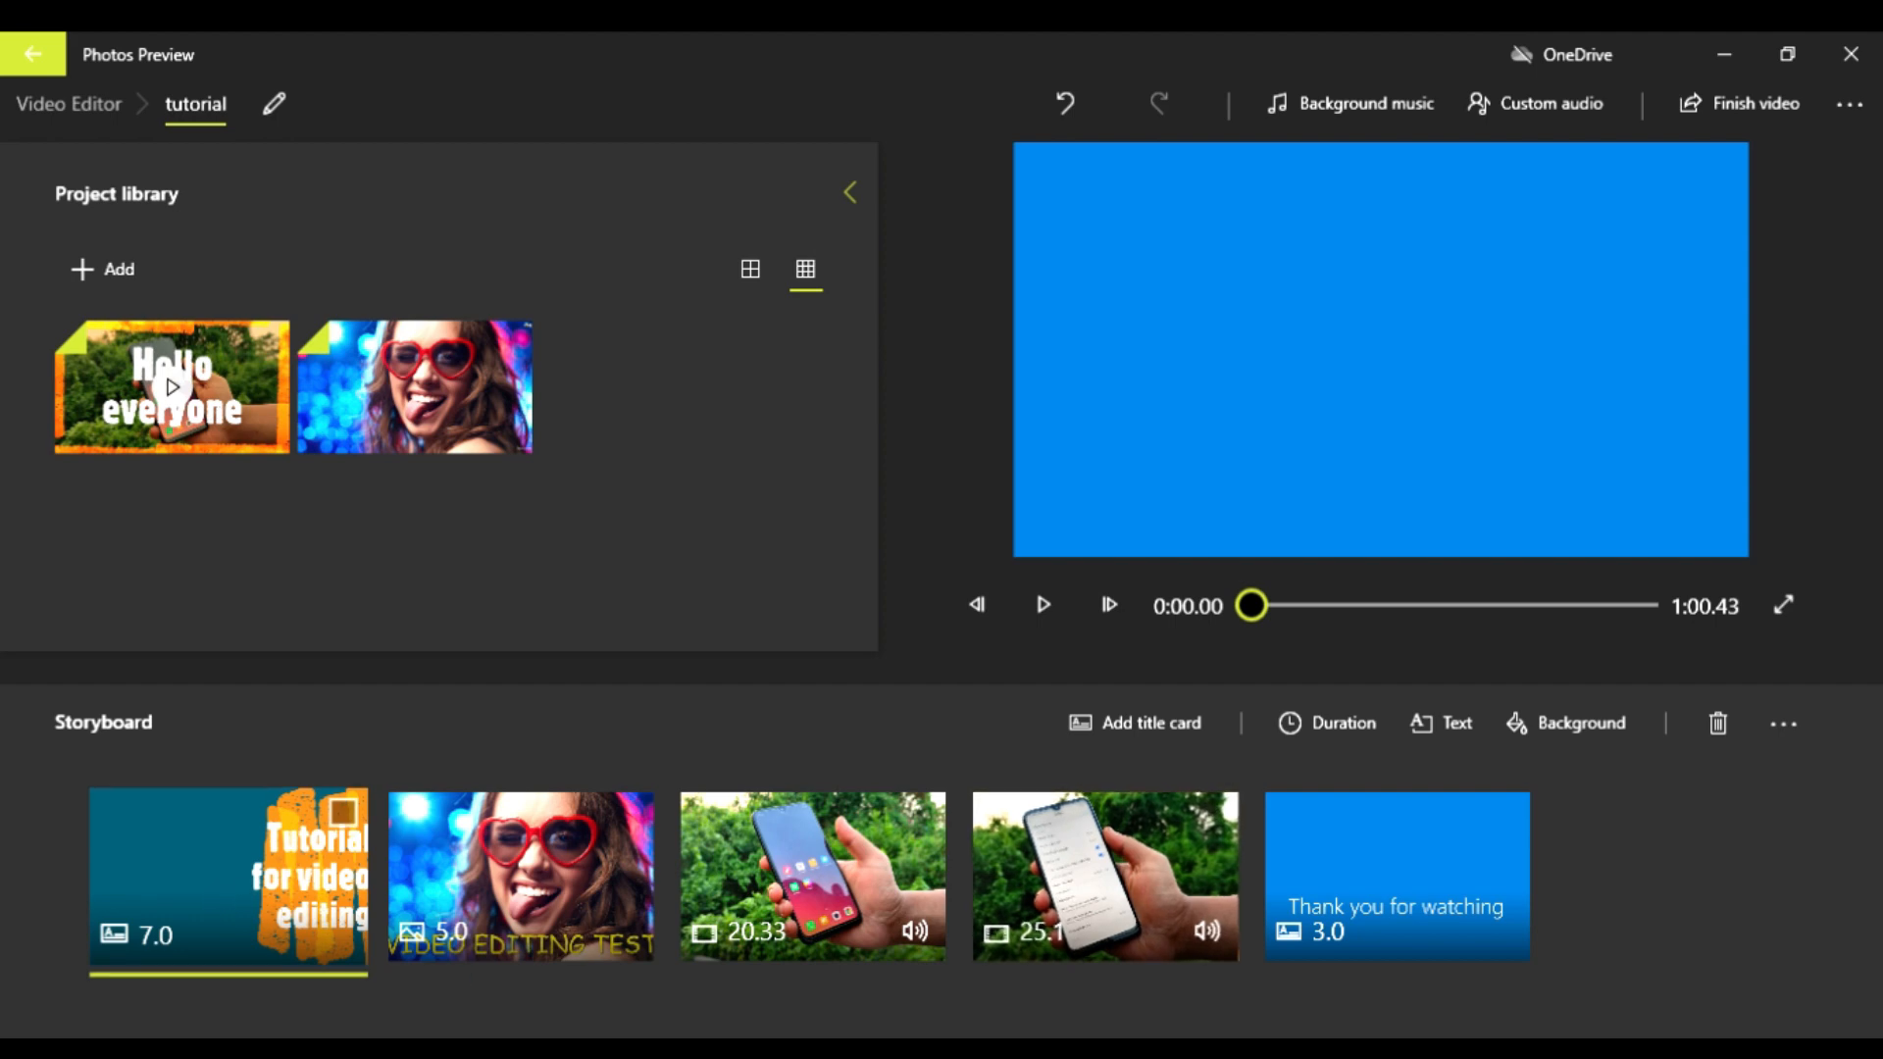
Step: Add the "house of dead" audio file as custom audio and shift its track to around the middle of the timeline
left_click(1542, 98)
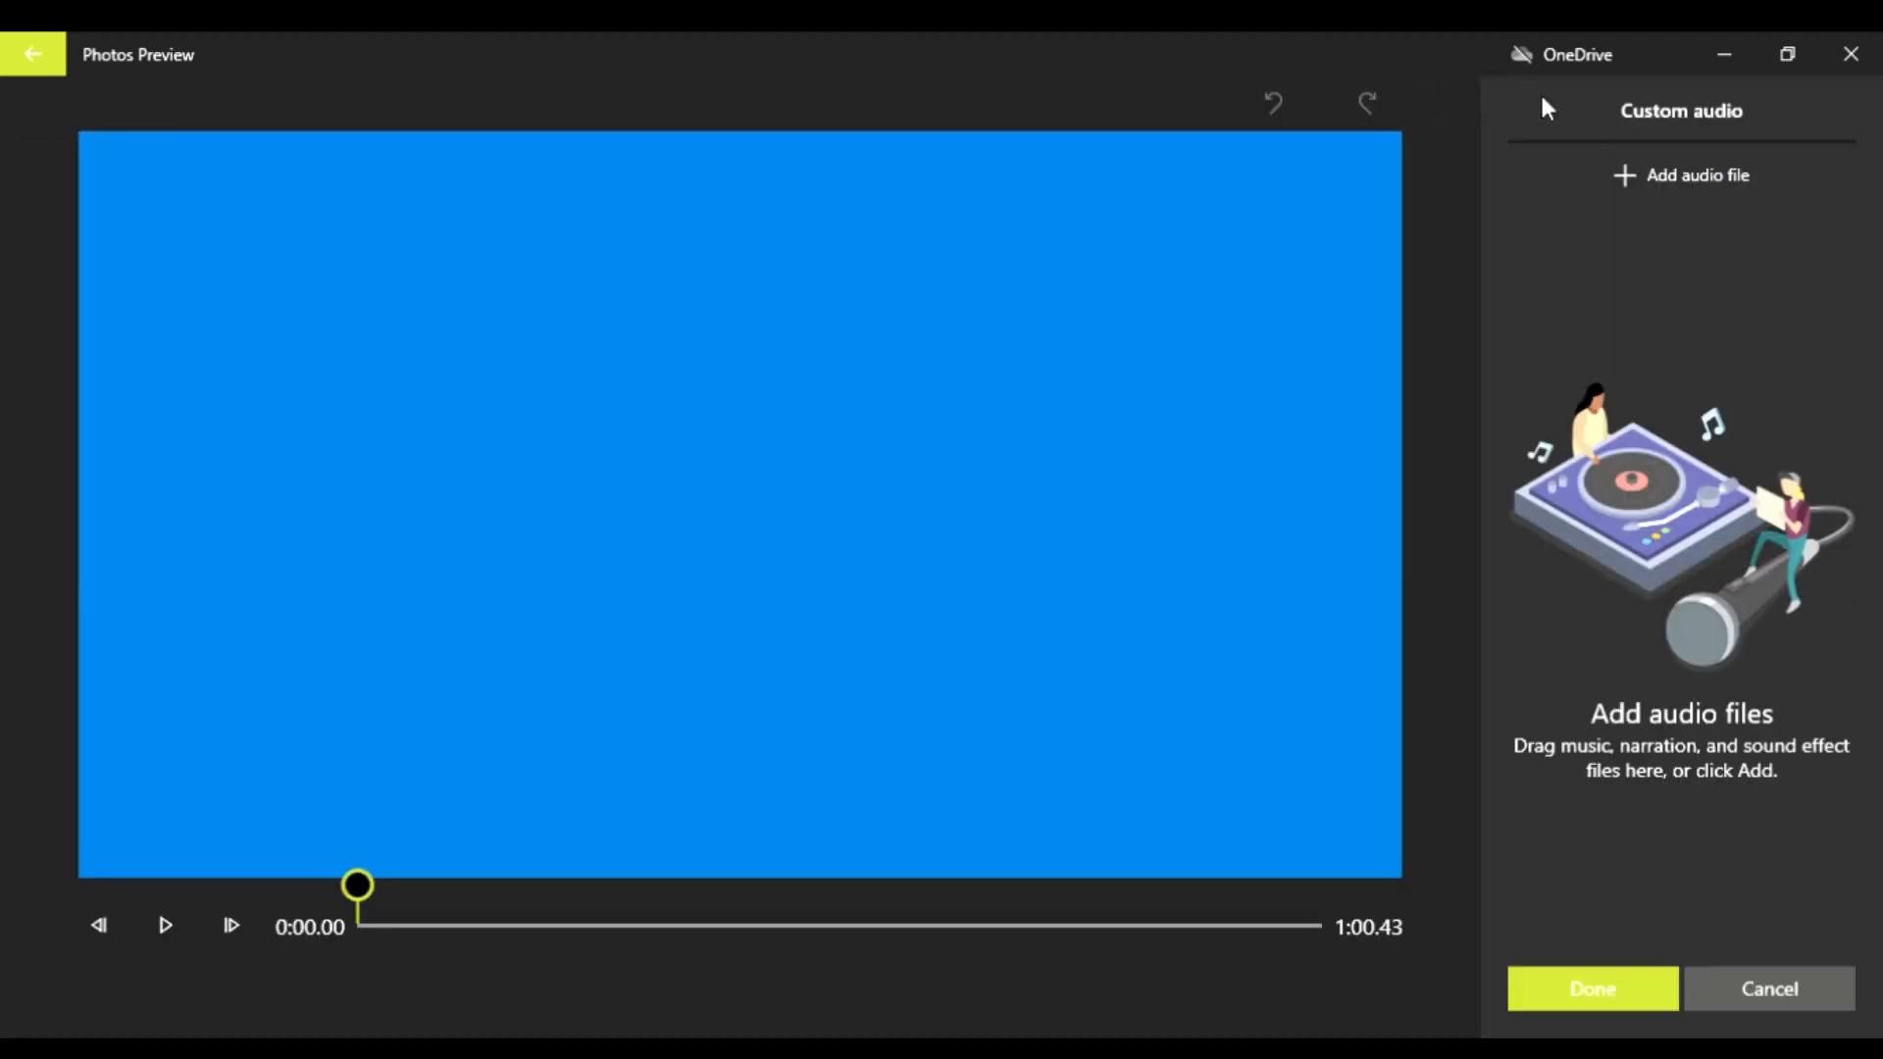
left_click(1657, 177)
left_click(709, 979)
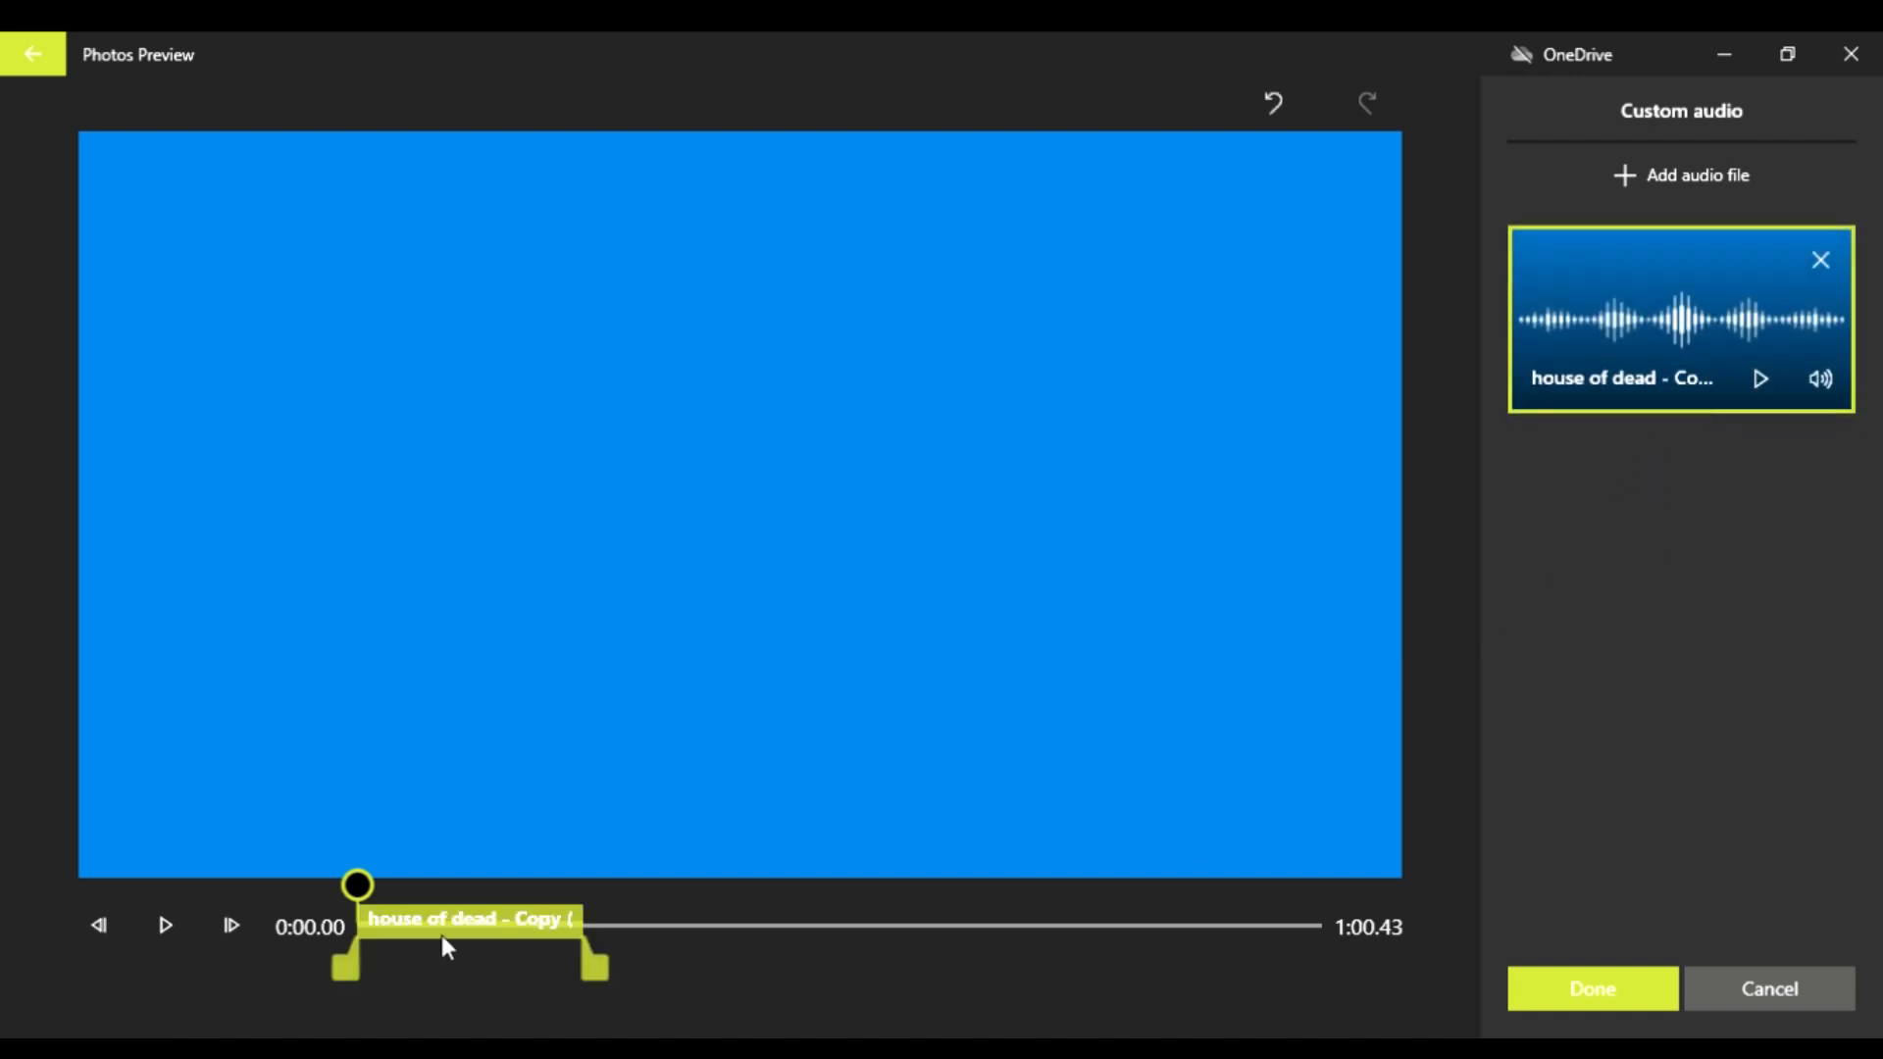
left_click_drag(443, 939, 873, 930)
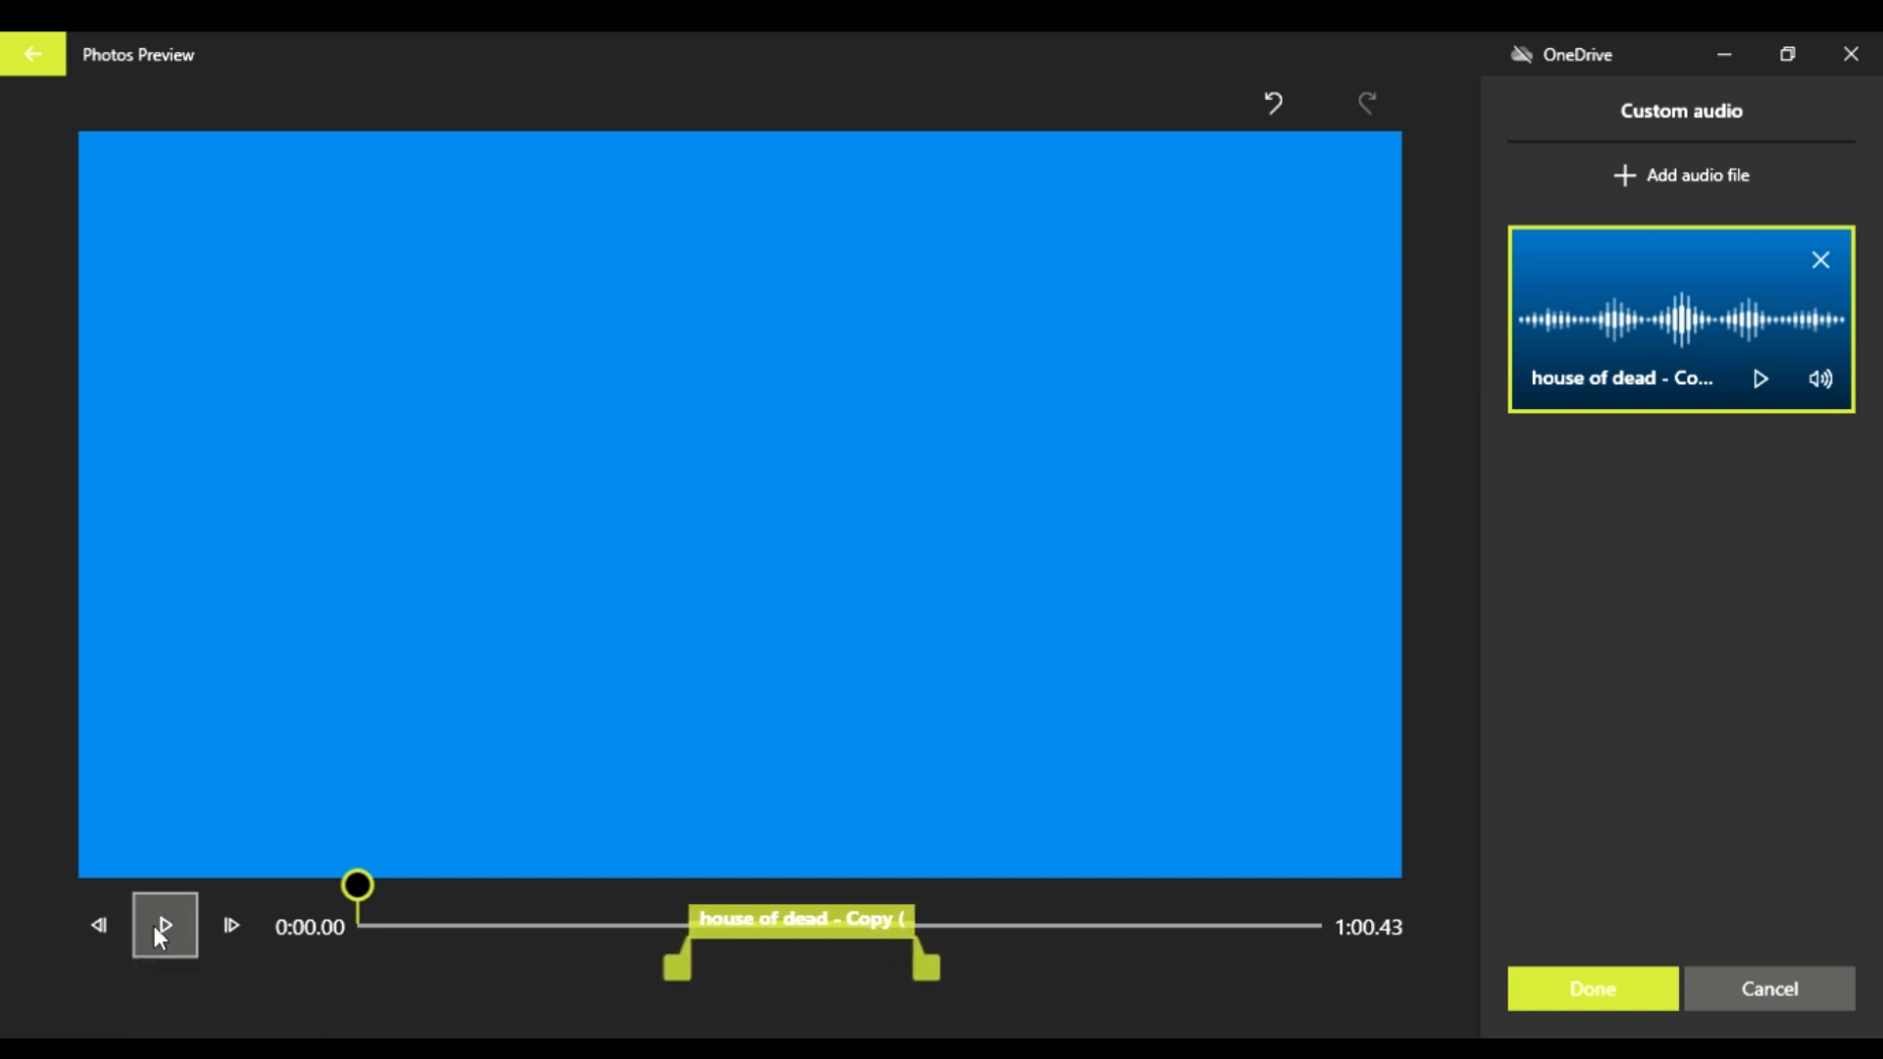
Step: Preview the video up to 0:24.70 and reposition the "house of dead" audio track to start at that point
left_click(162, 930)
left_click_drag(427, 927, 610, 927)
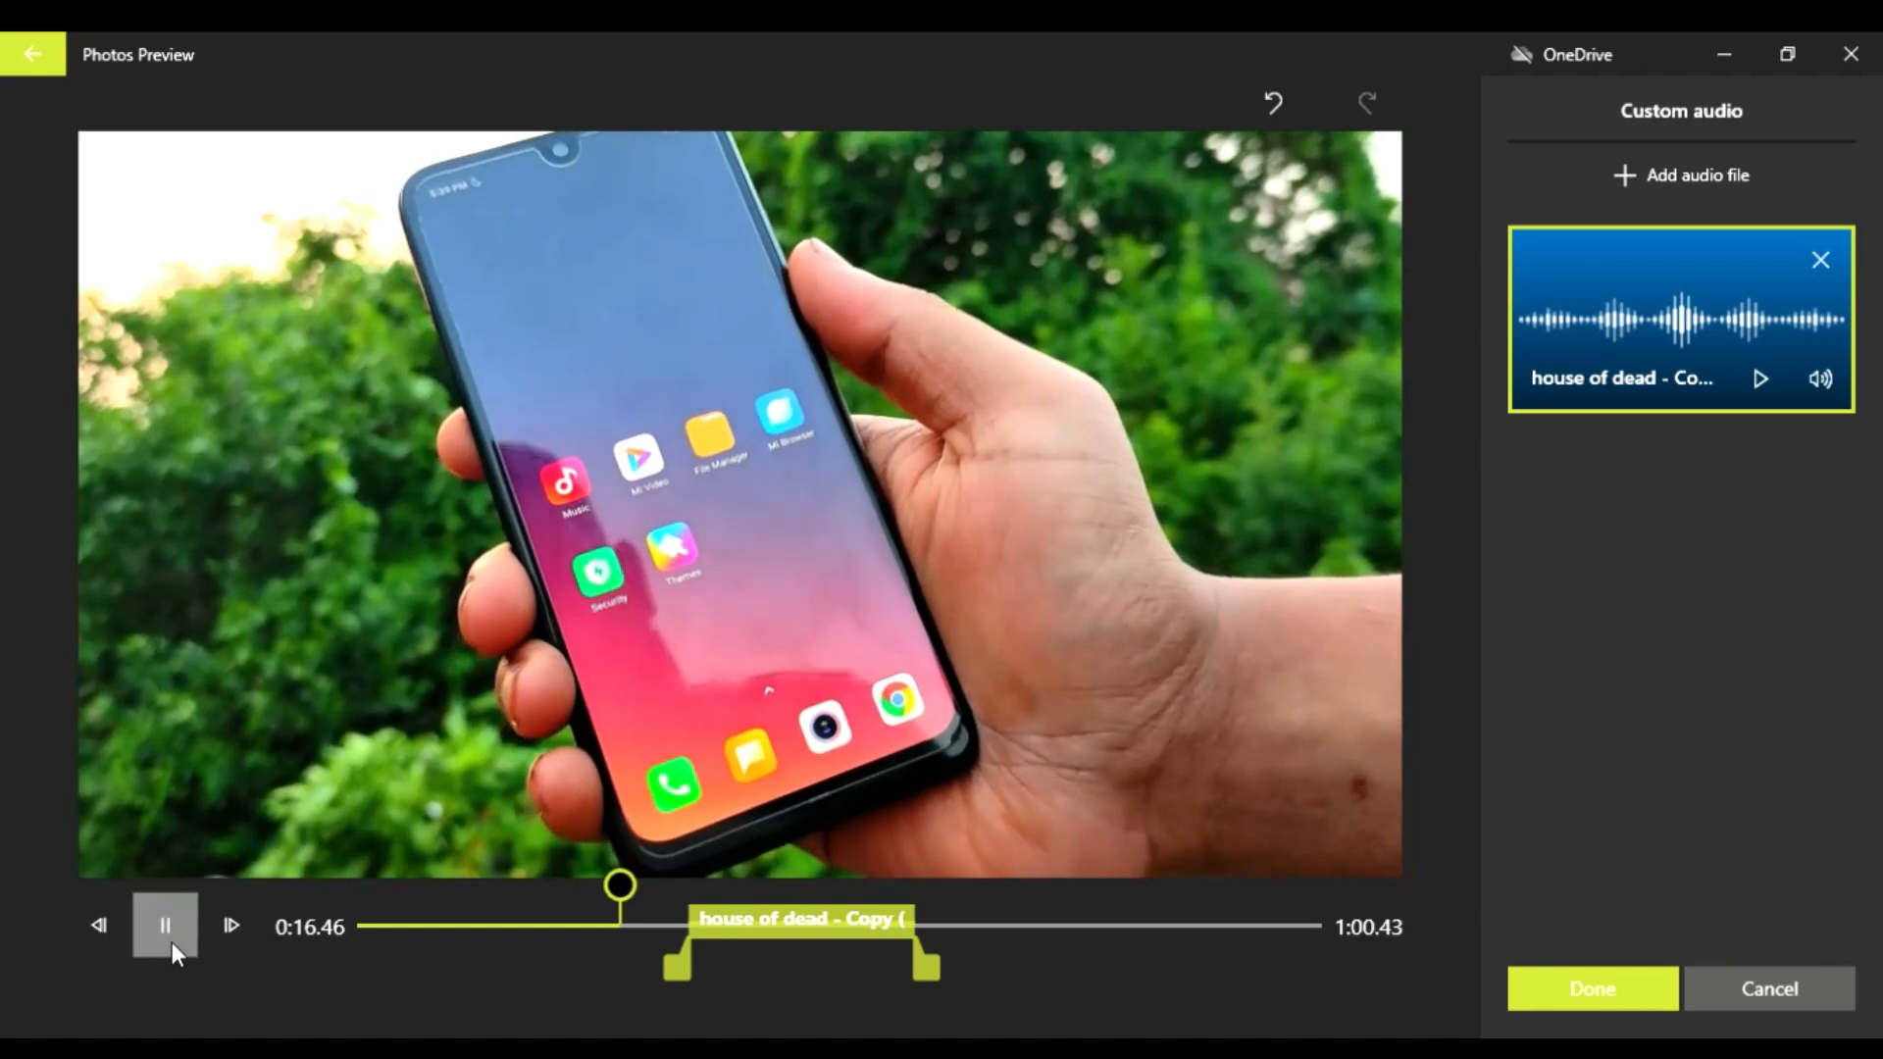
left_click(173, 944)
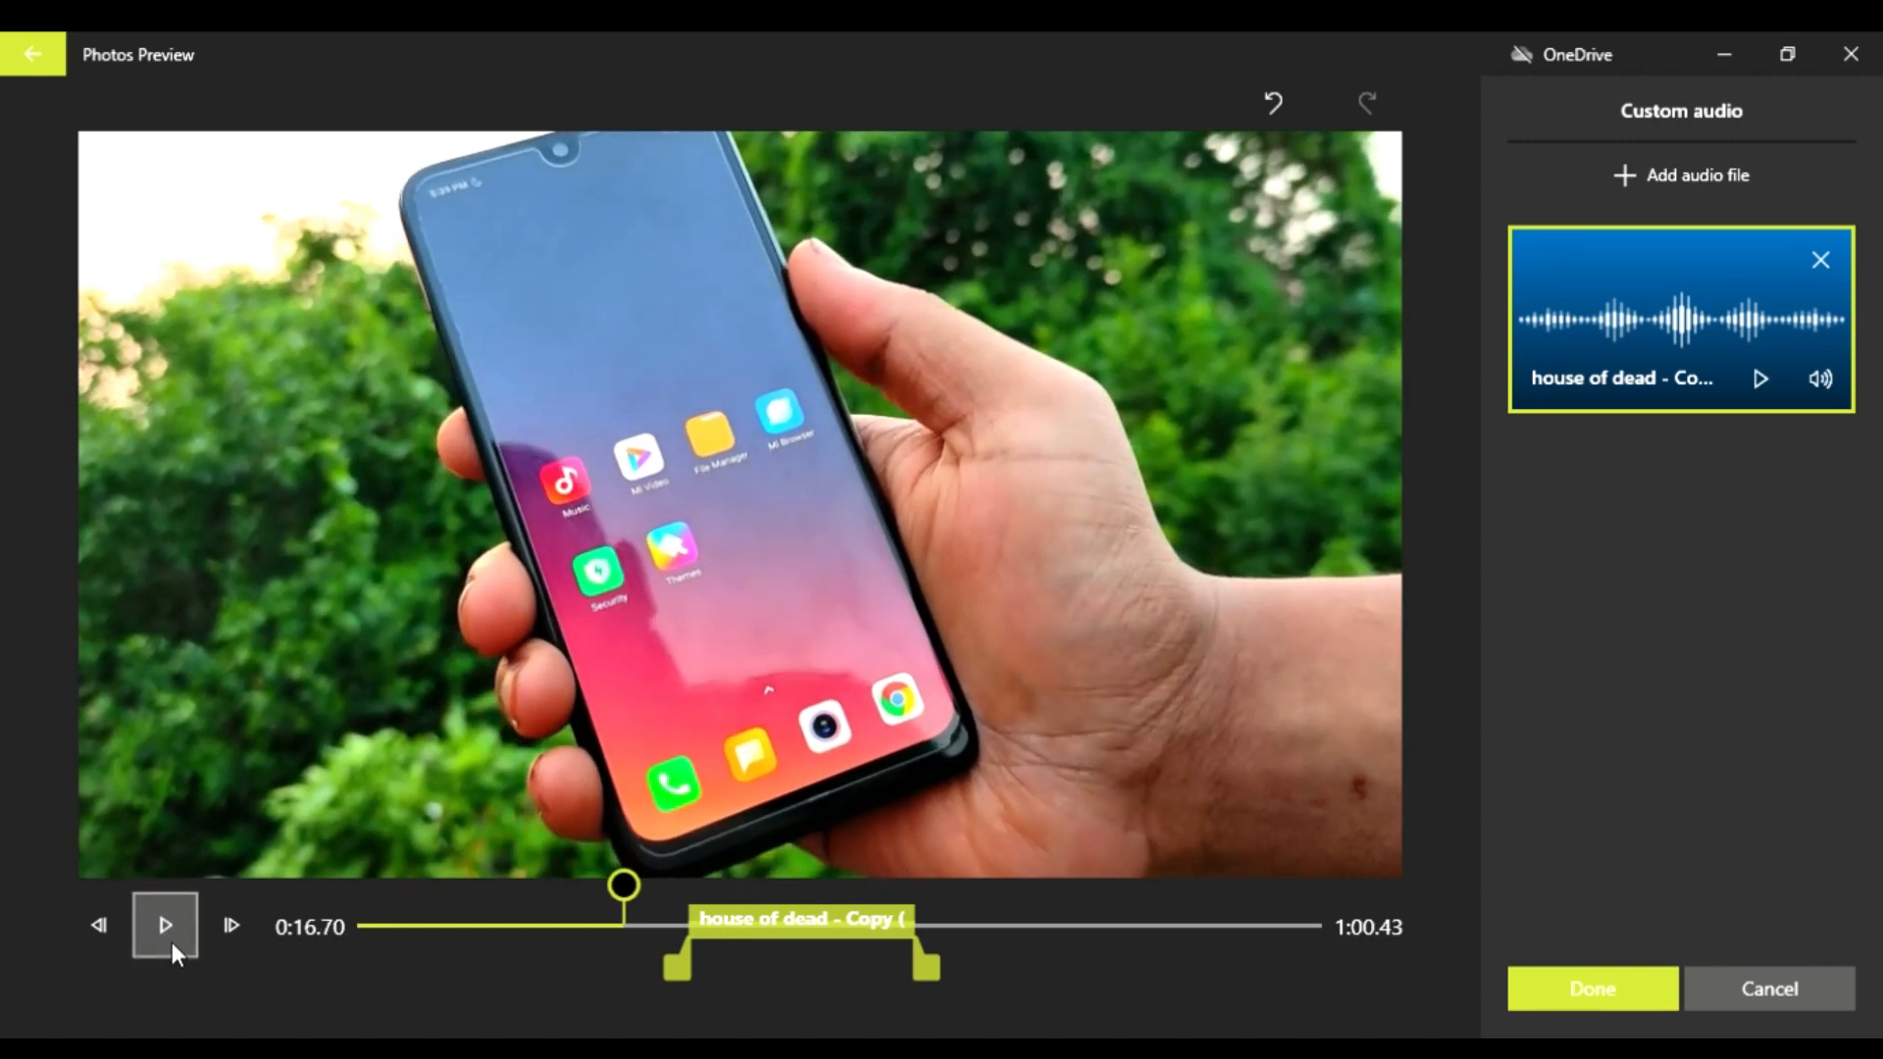
left_click_drag(806, 927, 921, 918)
left_click_drag(625, 894, 754, 886)
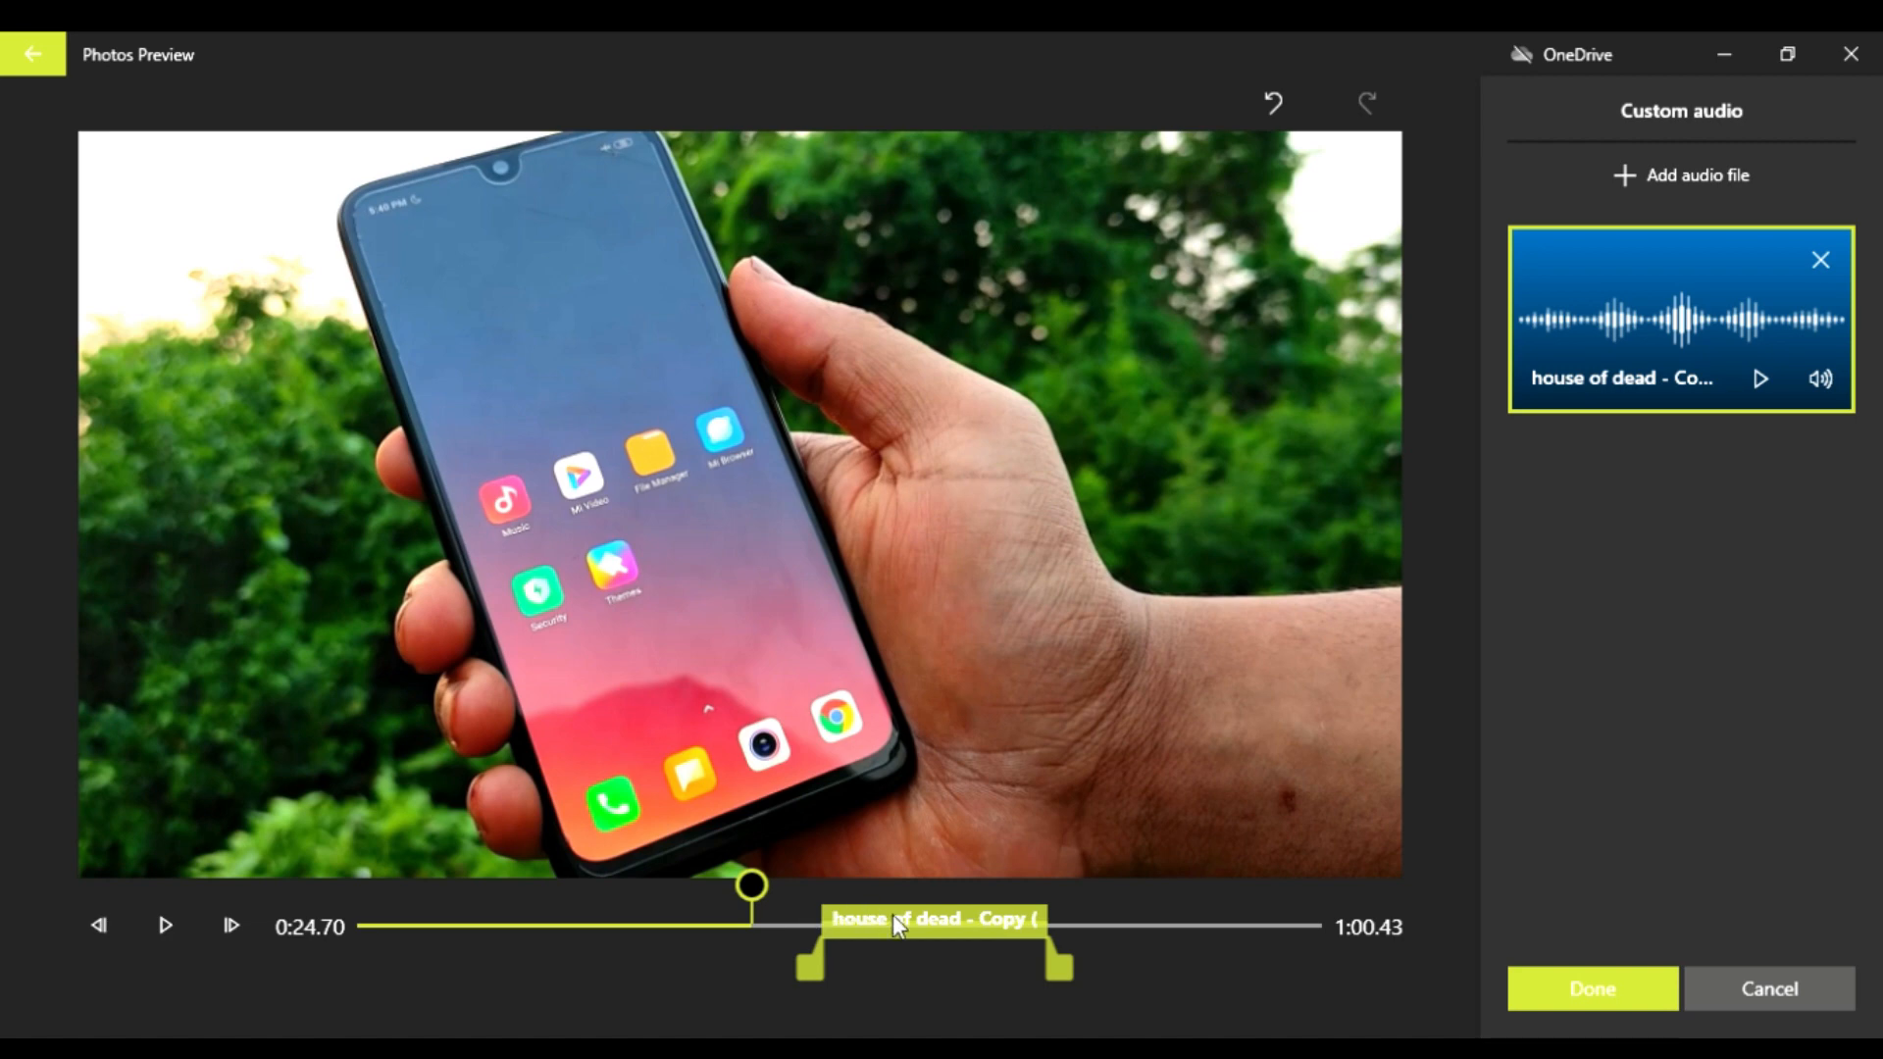
left_click_drag(893, 914, 816, 931)
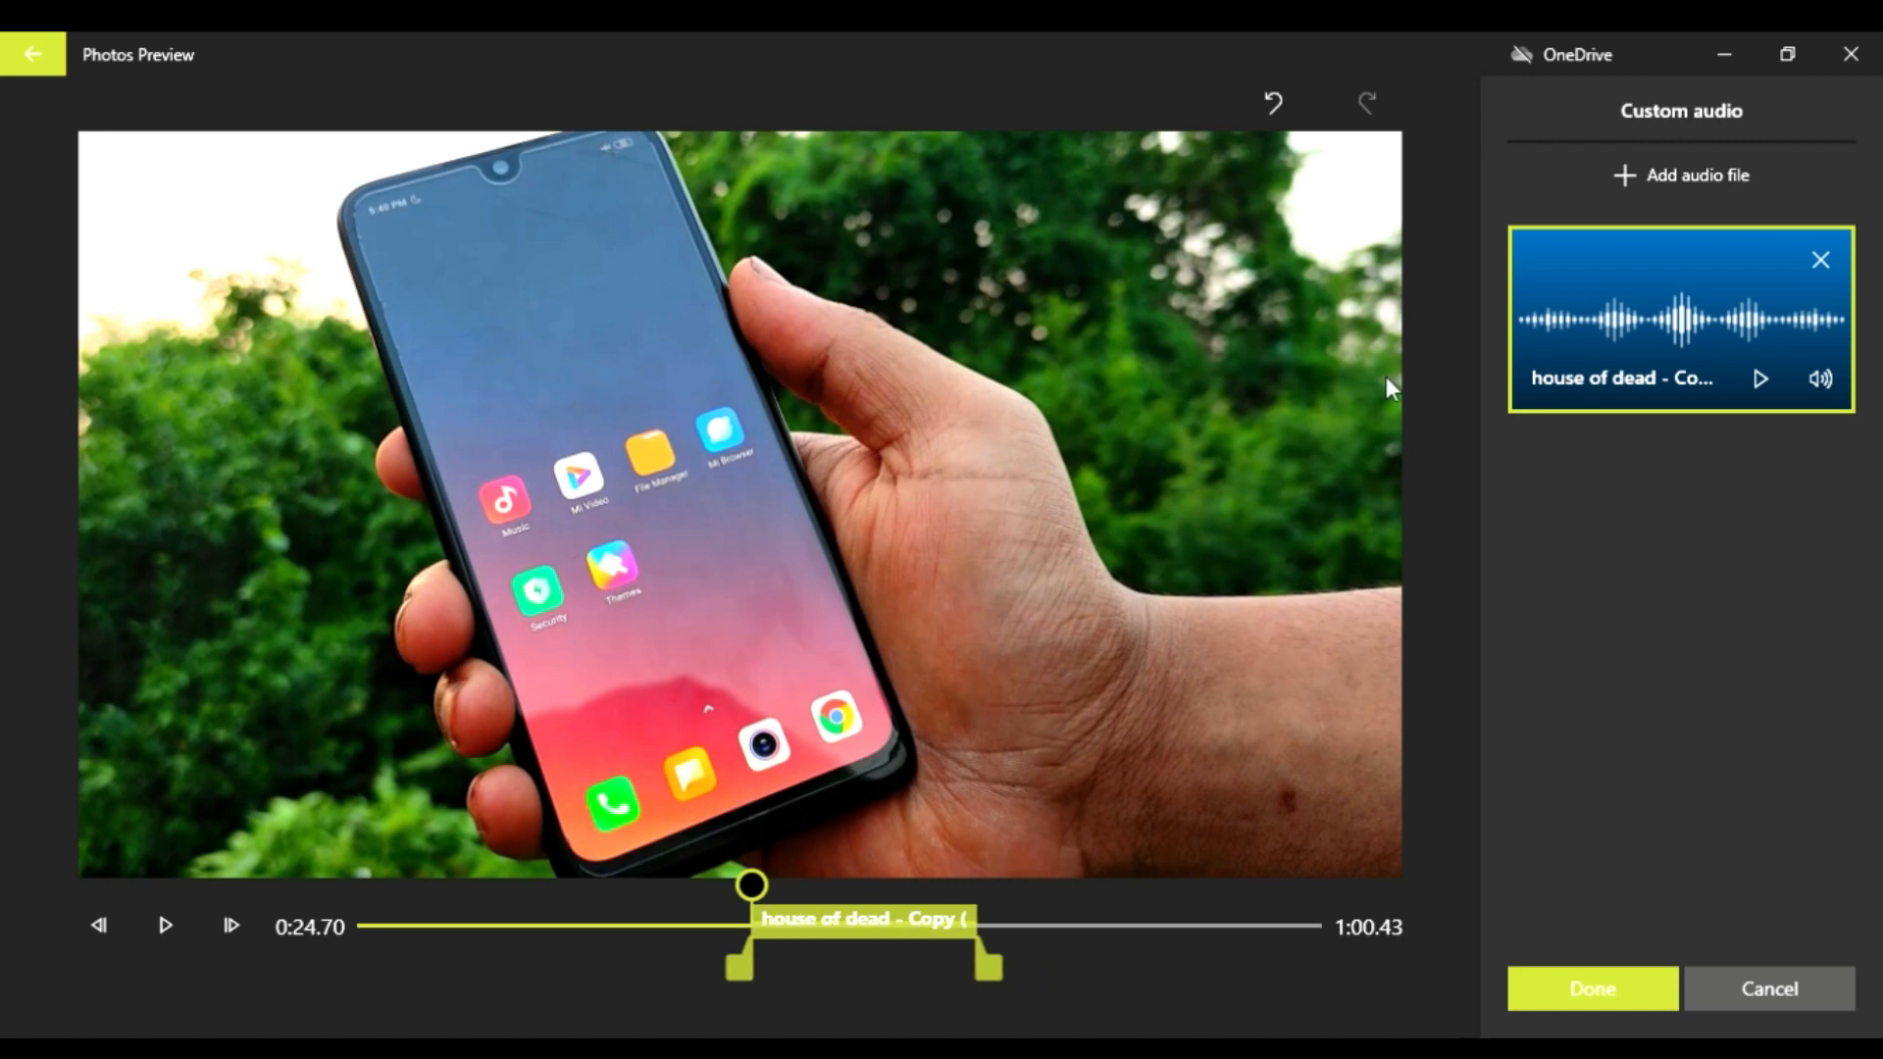
Step: Add "closing 1 - Copy (2).mp3" as a second custom audio track, move it earlier to overlap "house of dead", and save
left_click(1673, 174)
double_click(777, 232)
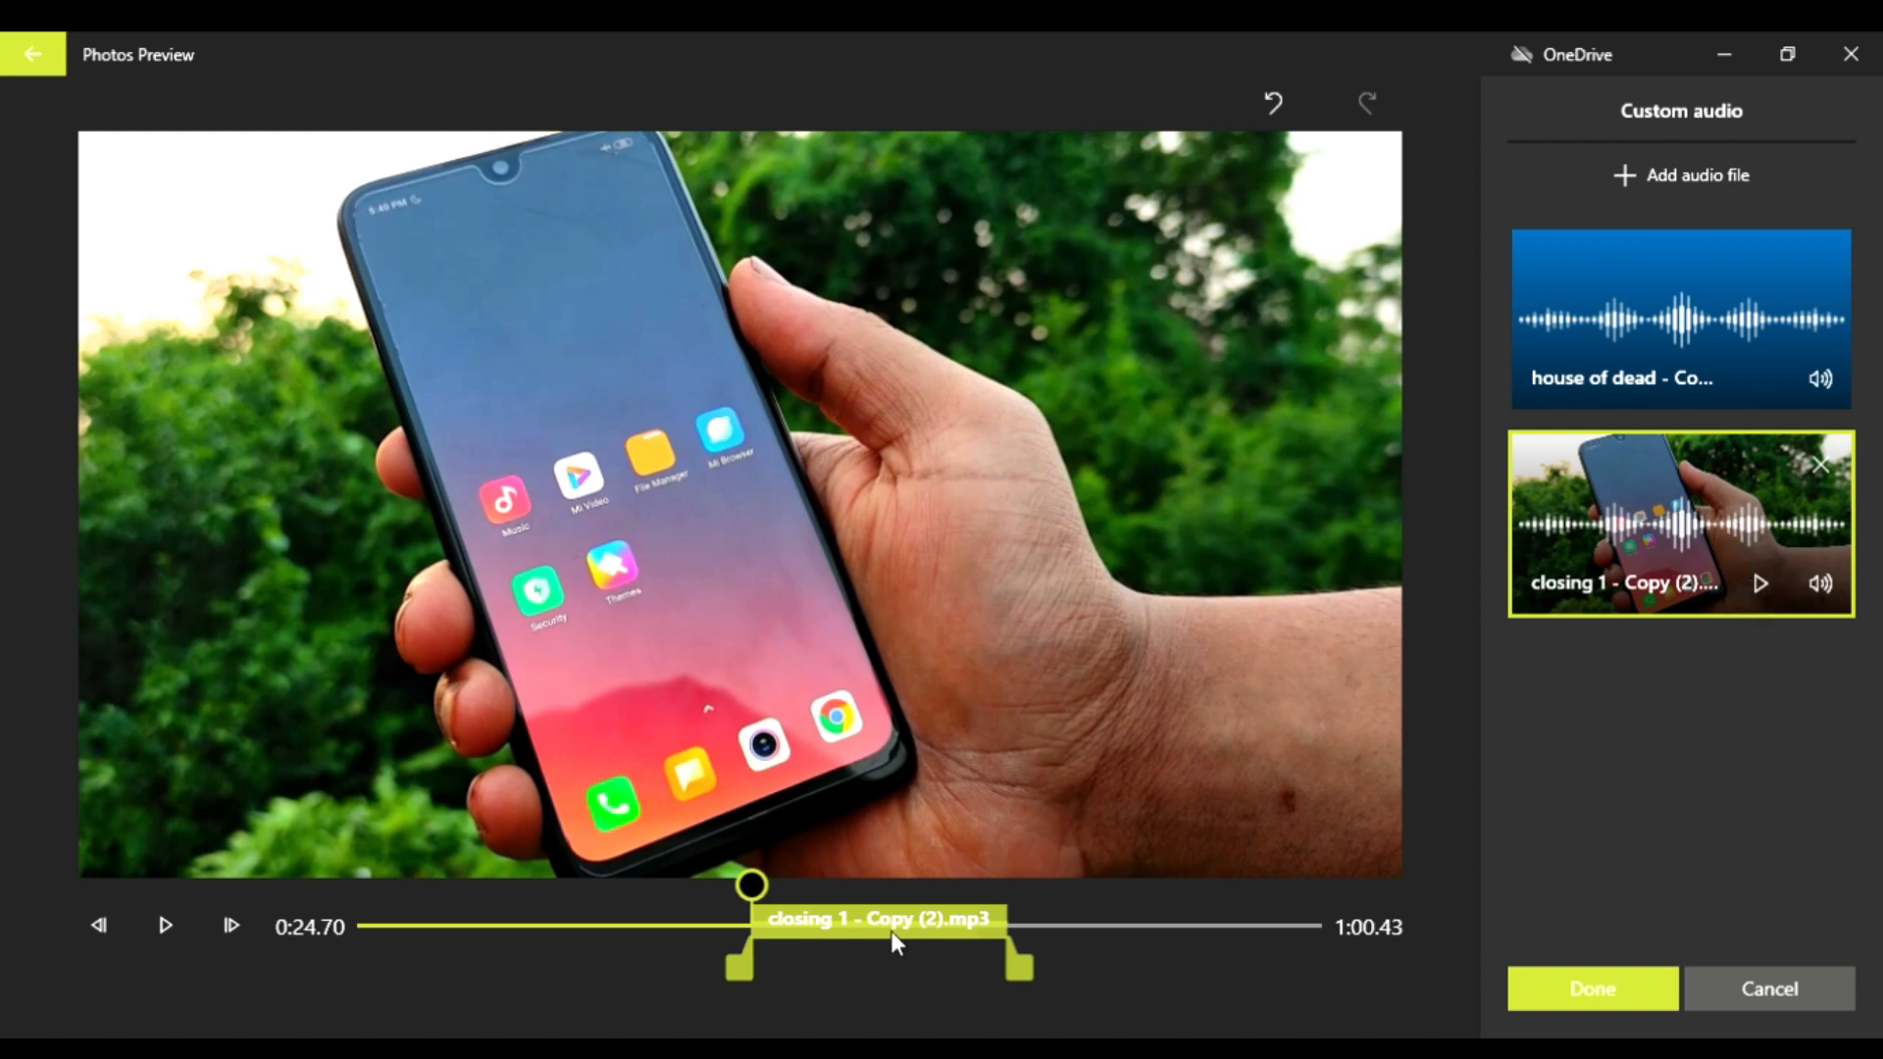
left_click_drag(890, 932, 748, 931)
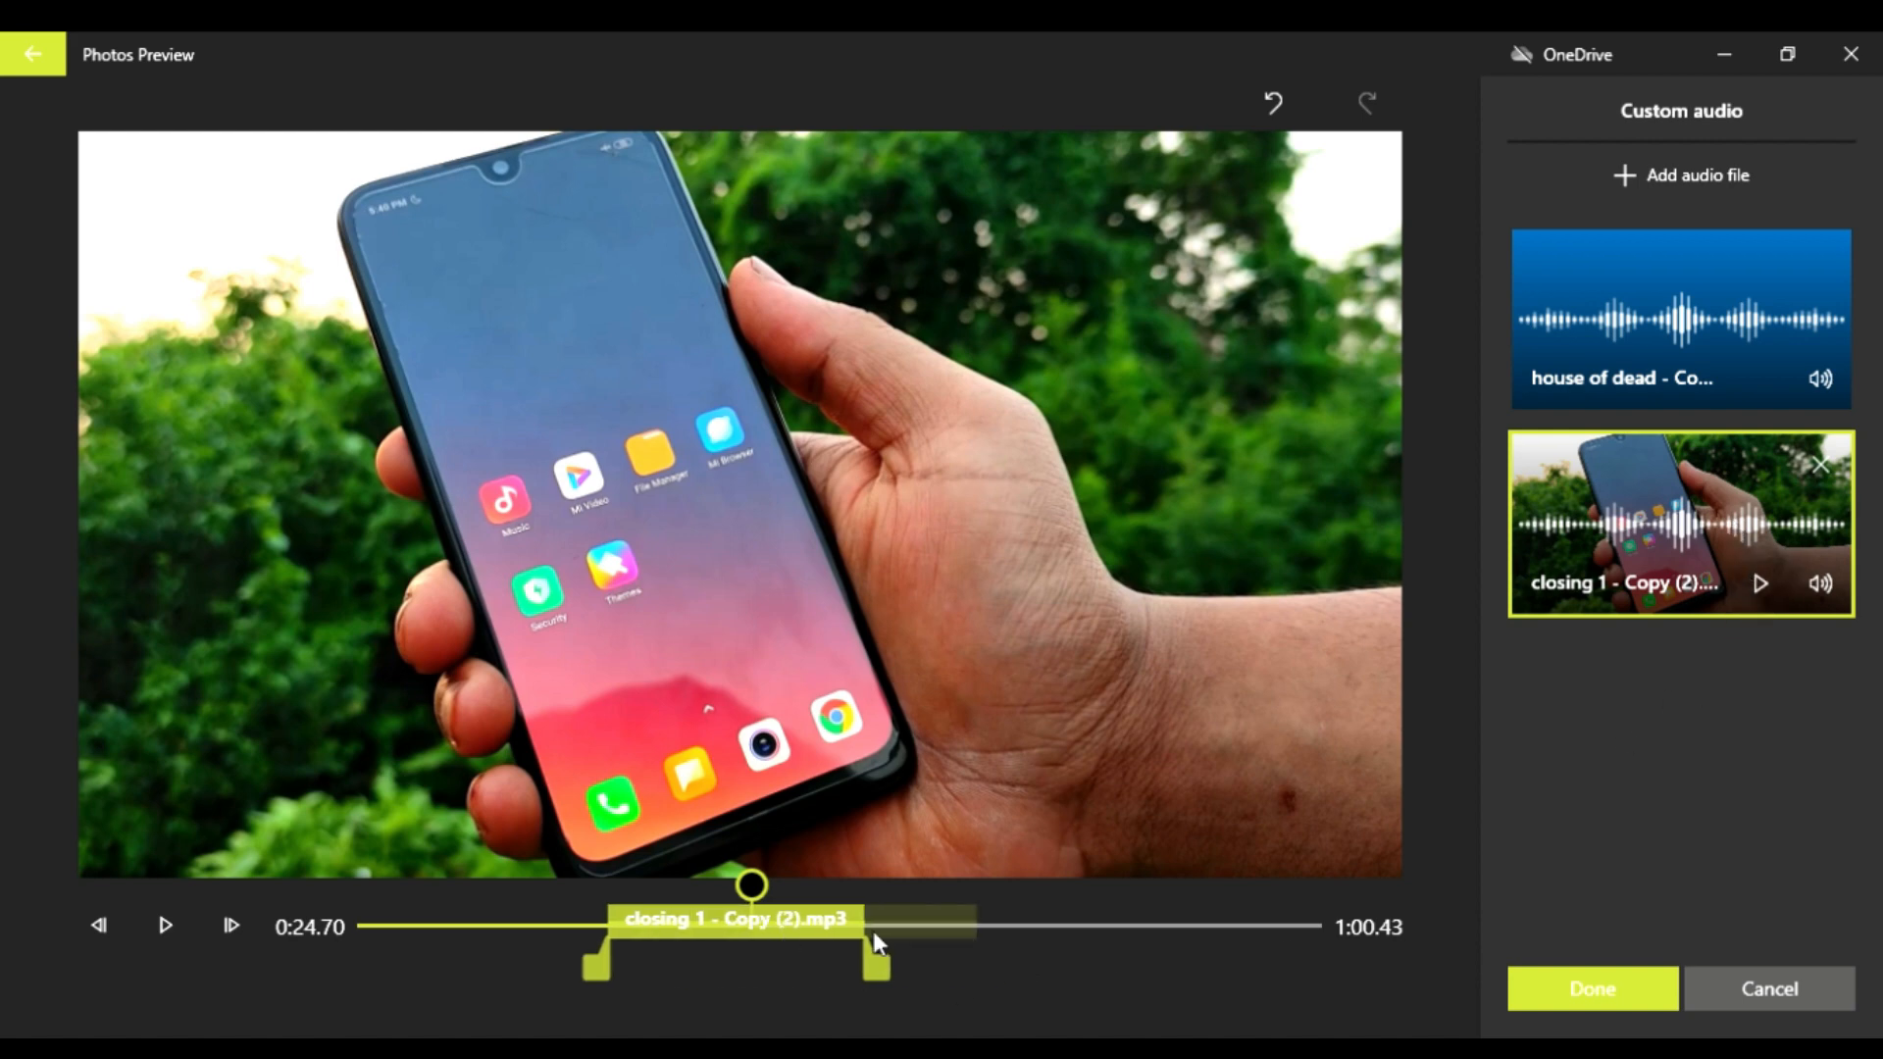
left_click(1576, 991)
Step: Reopen the custom audio editor and inspect the placement of the "closing 1" and "house of dead" tracks
left_click(555, 897)
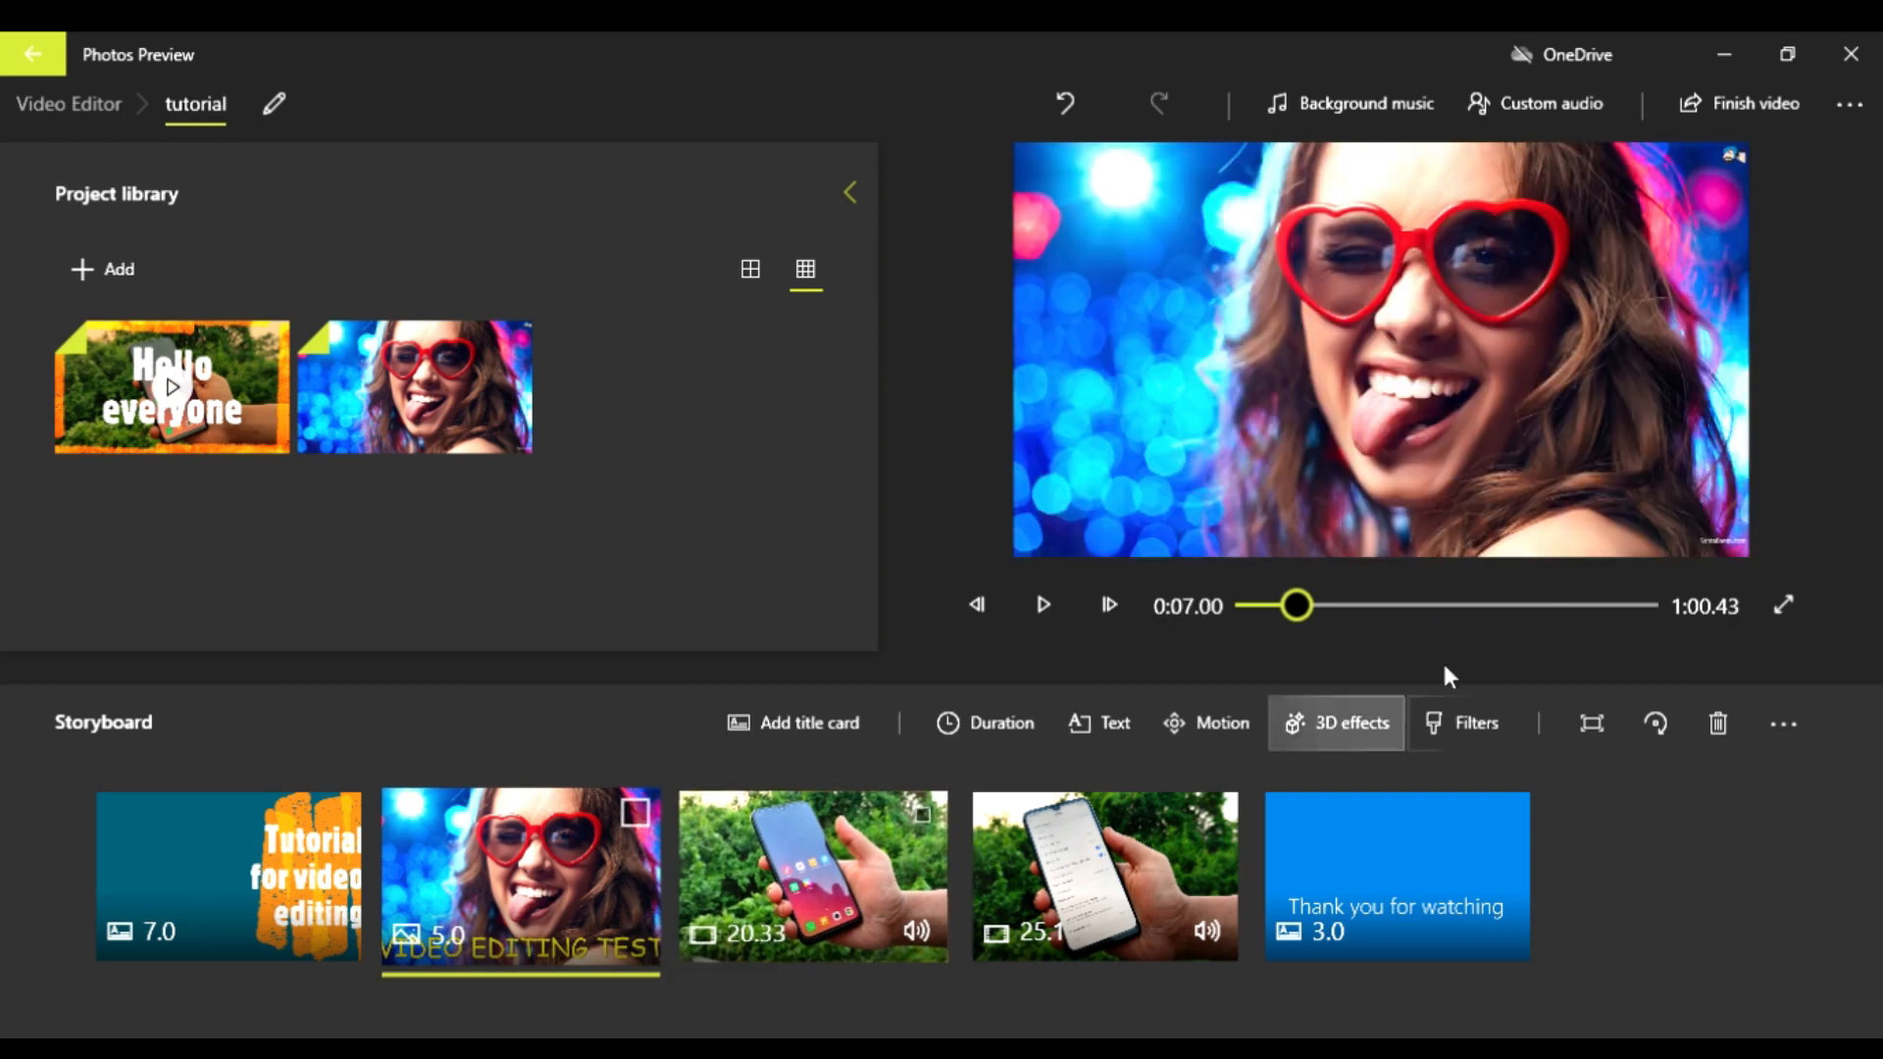
left_click(1526, 98)
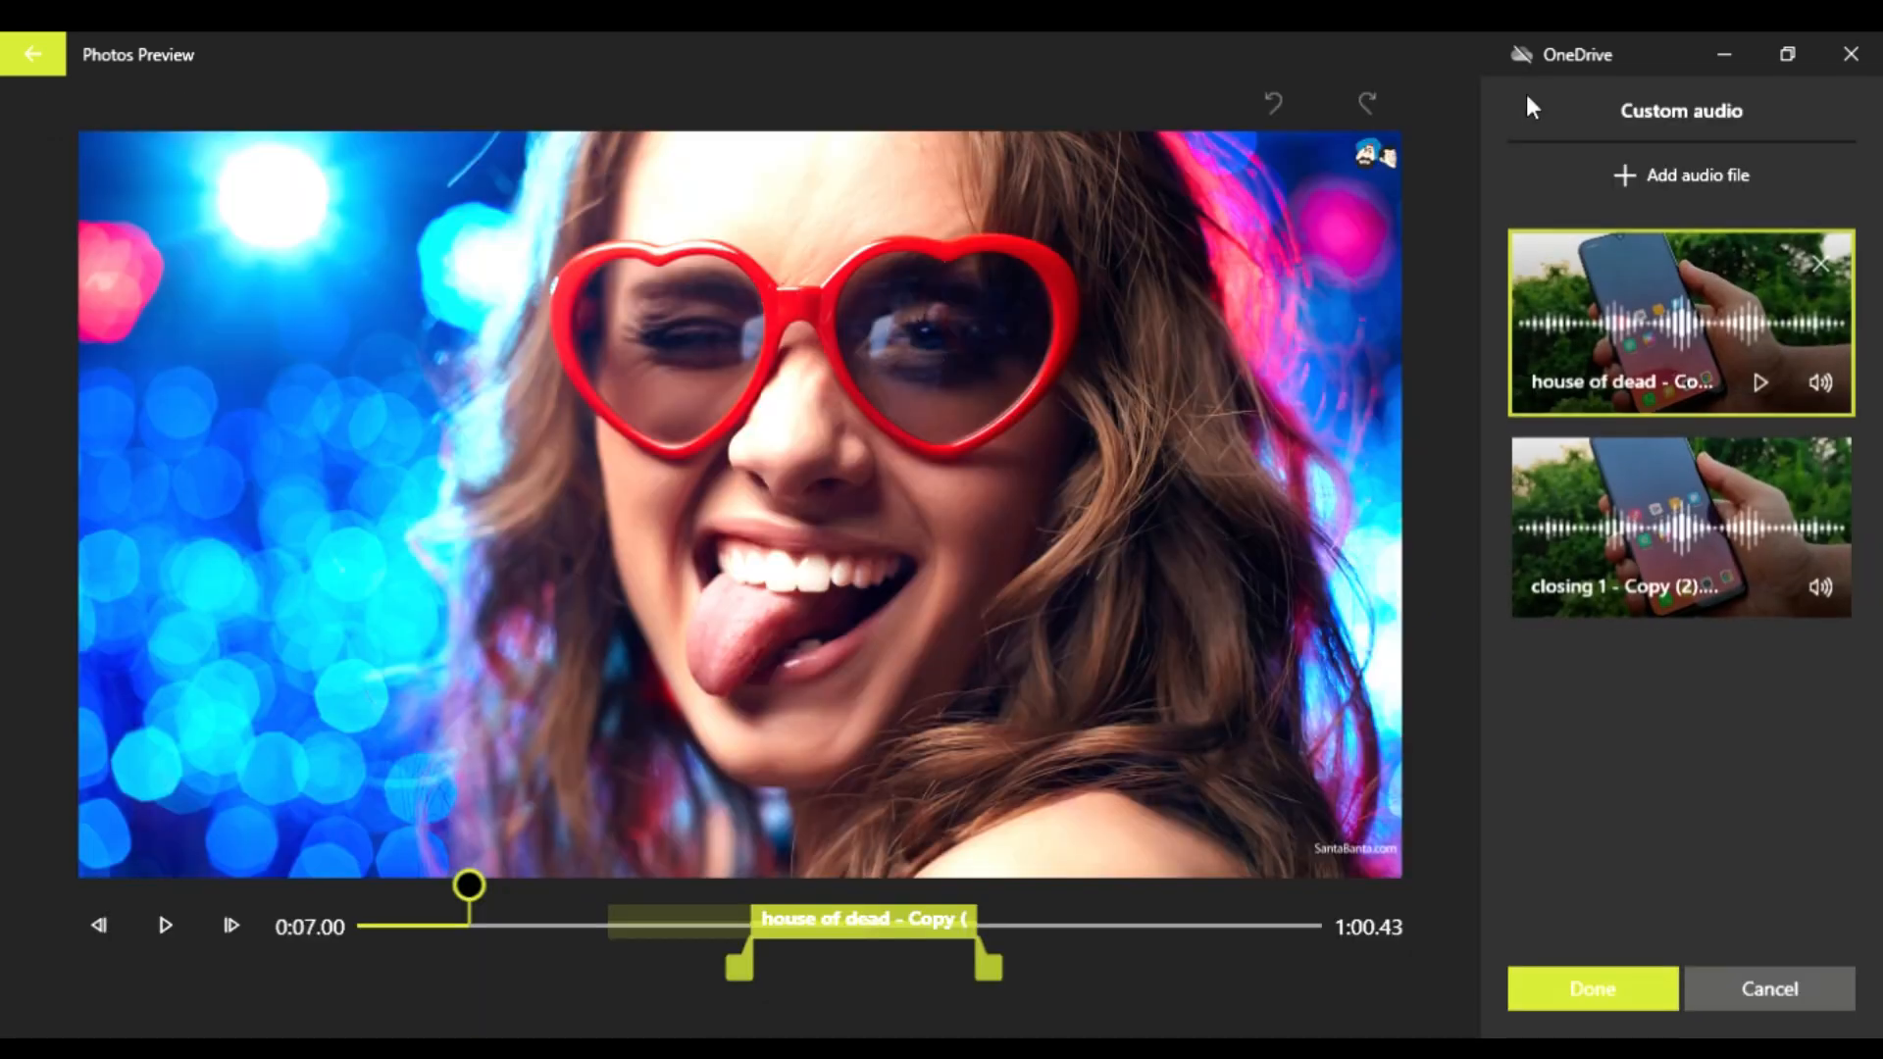
left_click(1661, 491)
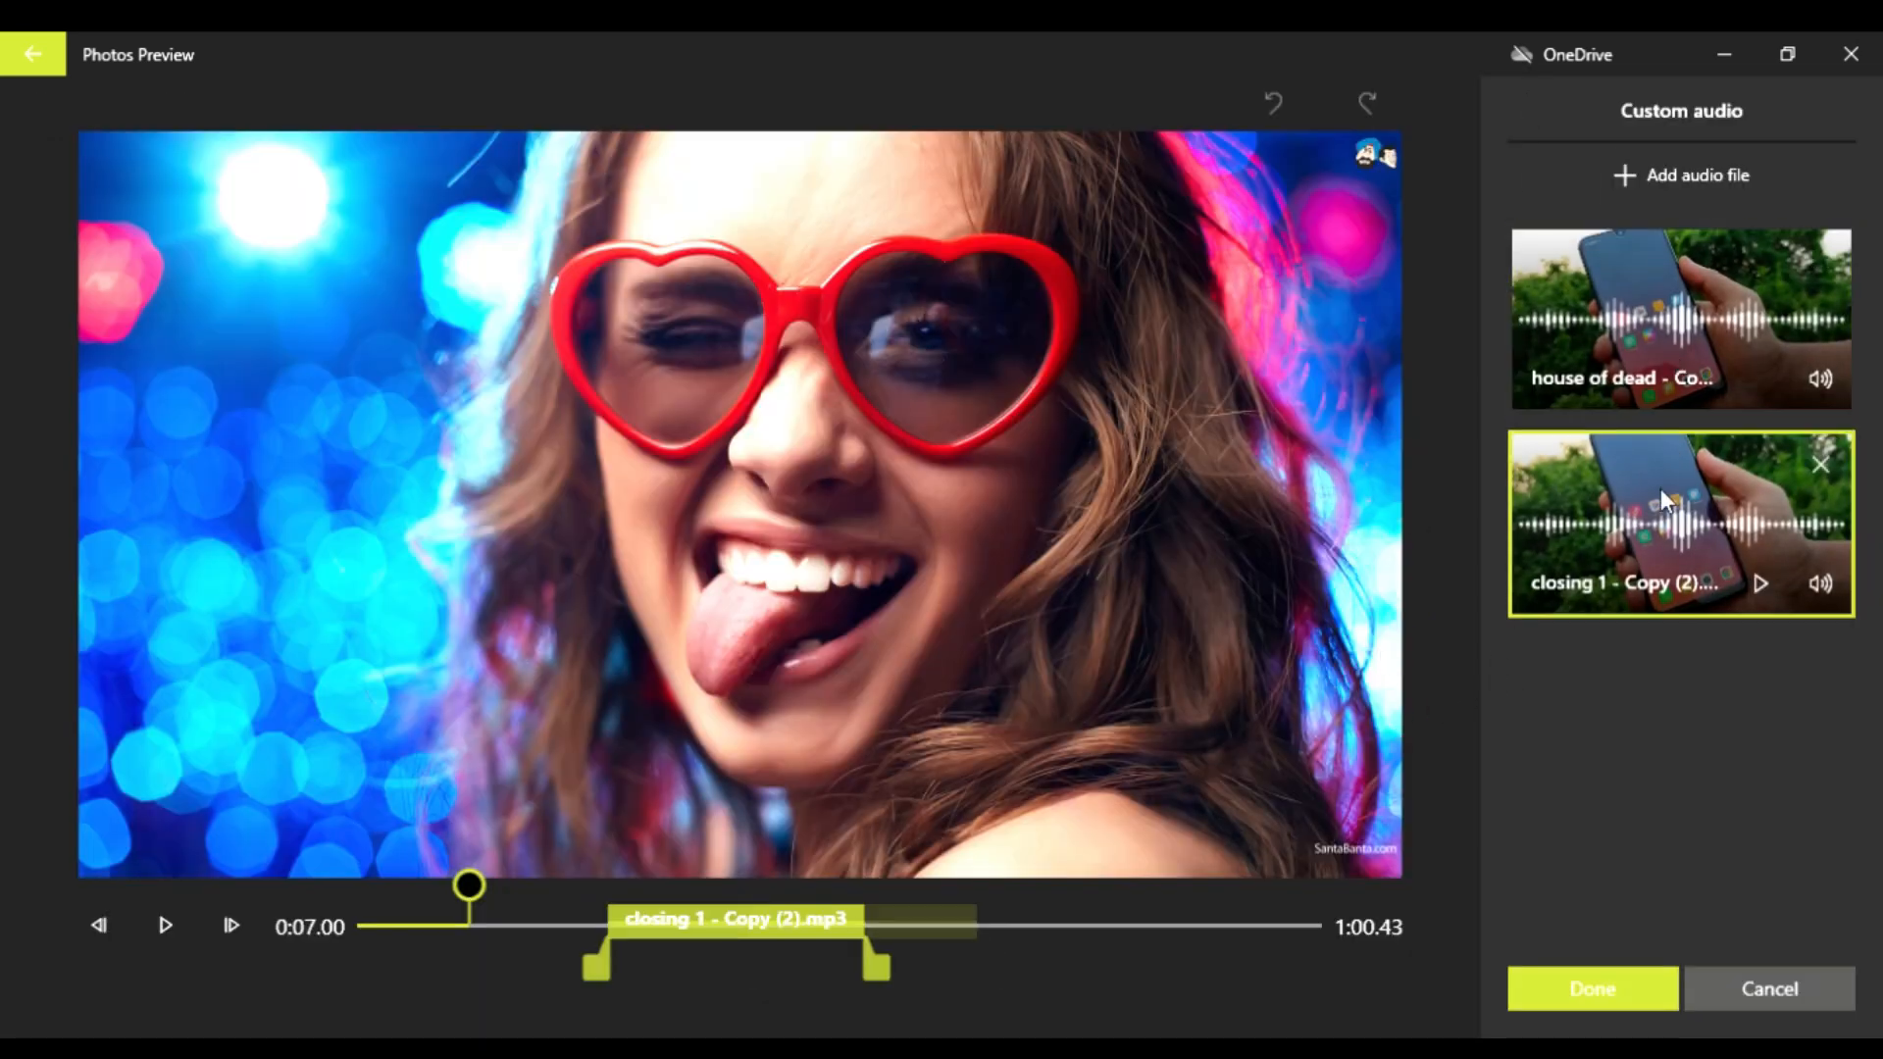
left_click(1614, 327)
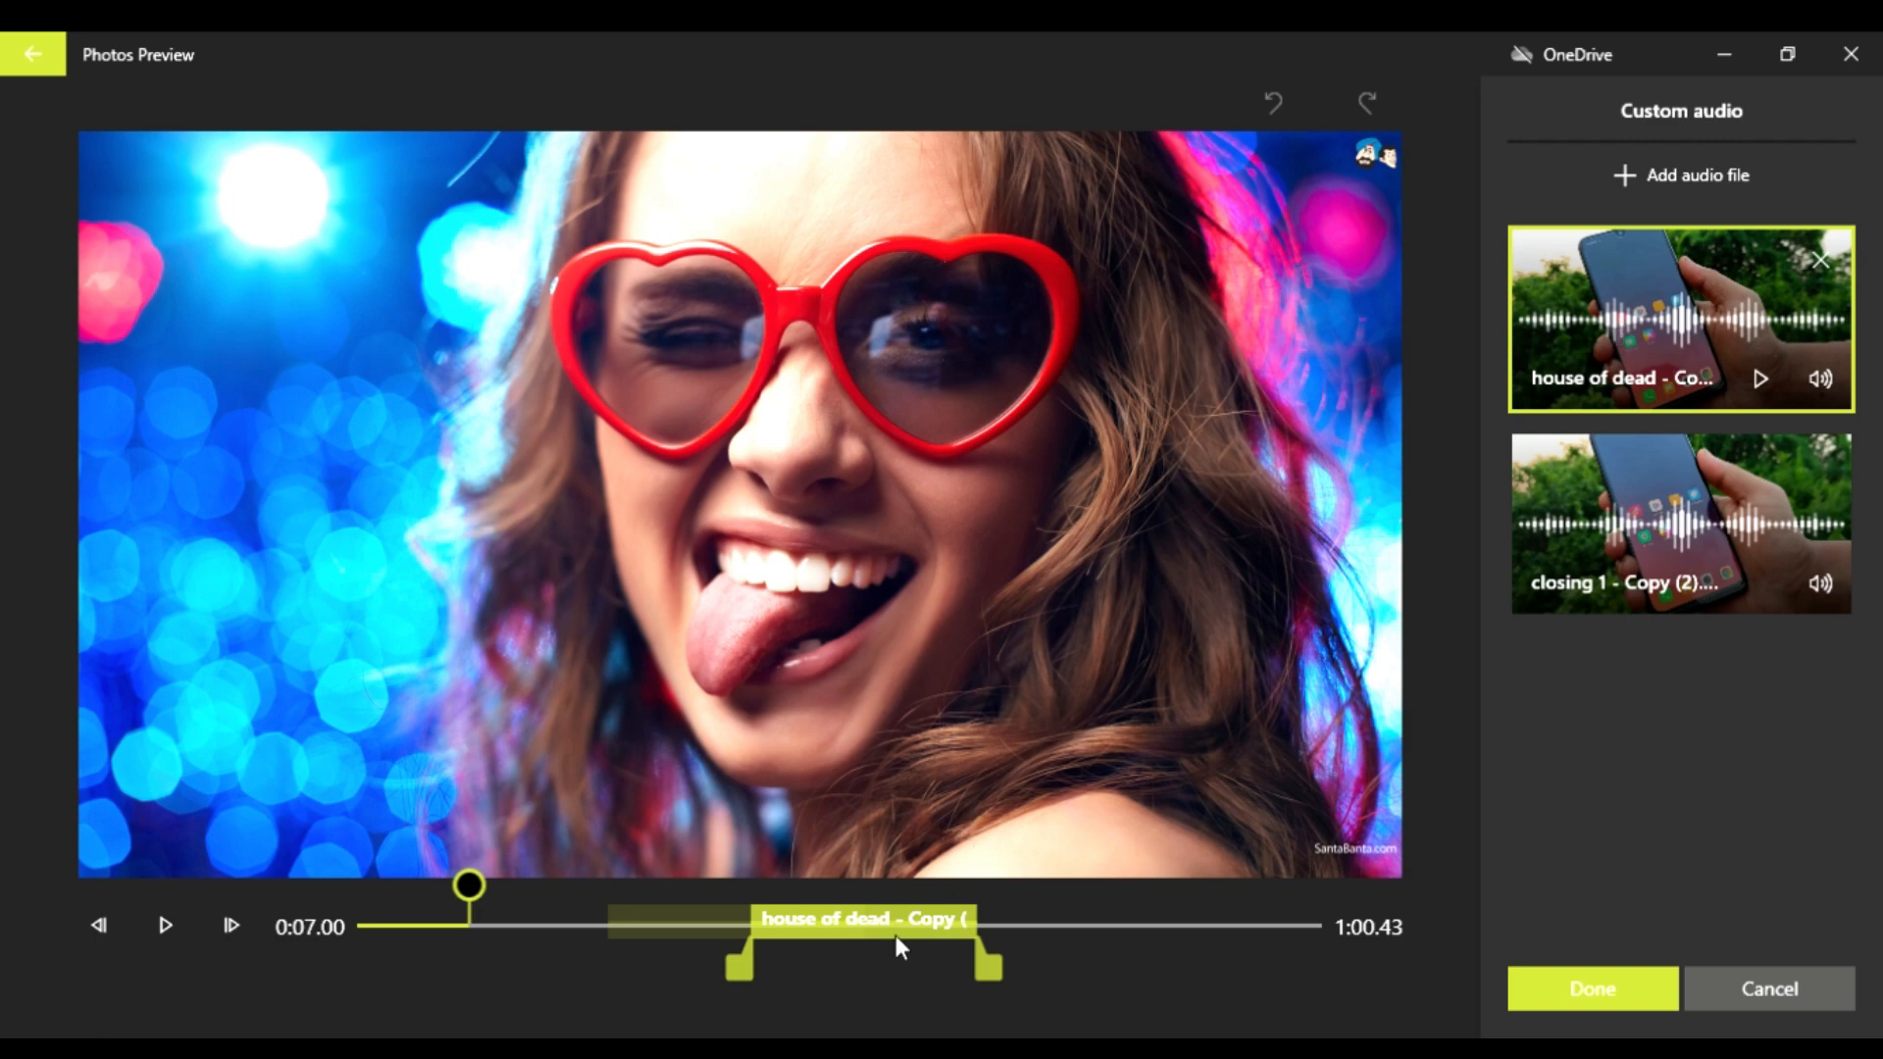
Step: Move the "house of dead" track to about two-thirds along the timeline, start "closing 1 - Copy (2).mp3" at about 0:07.00, and save
left_click_drag(896, 934, 1077, 937)
left_click(1581, 551)
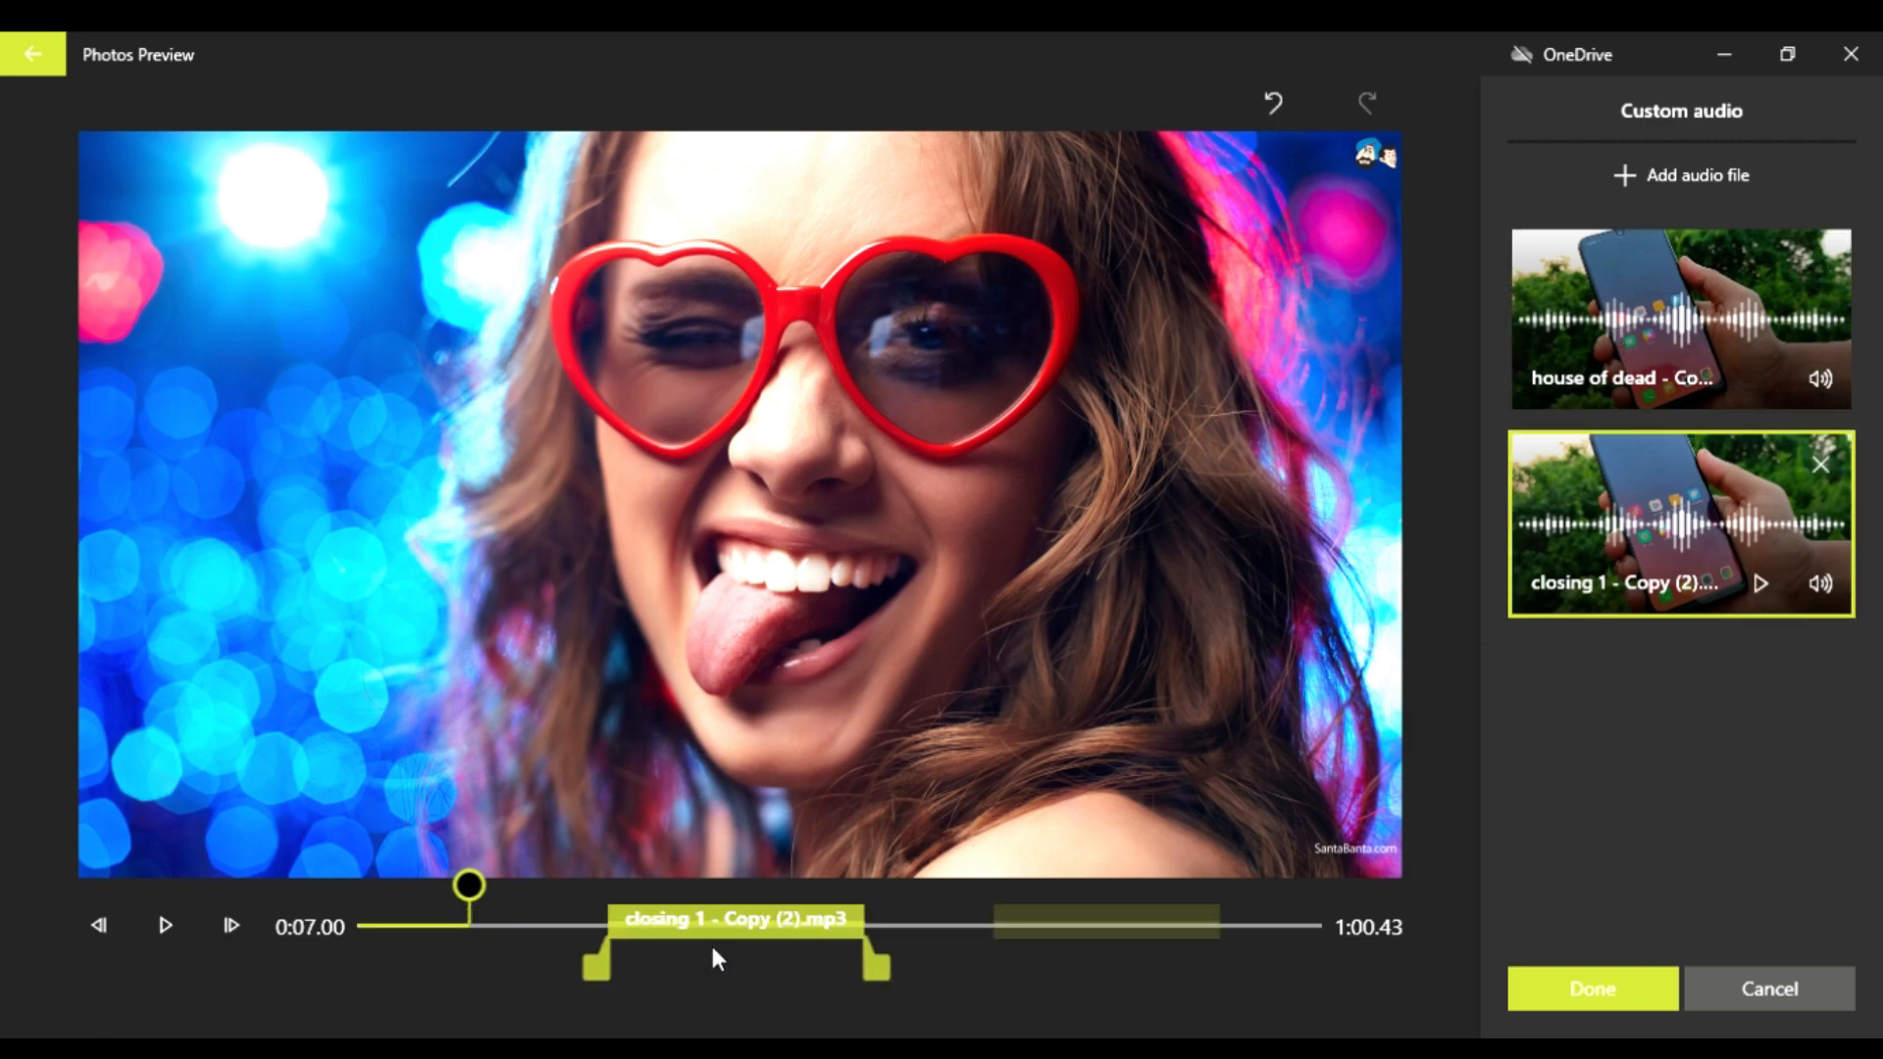
left_click_drag(714, 956, 588, 908)
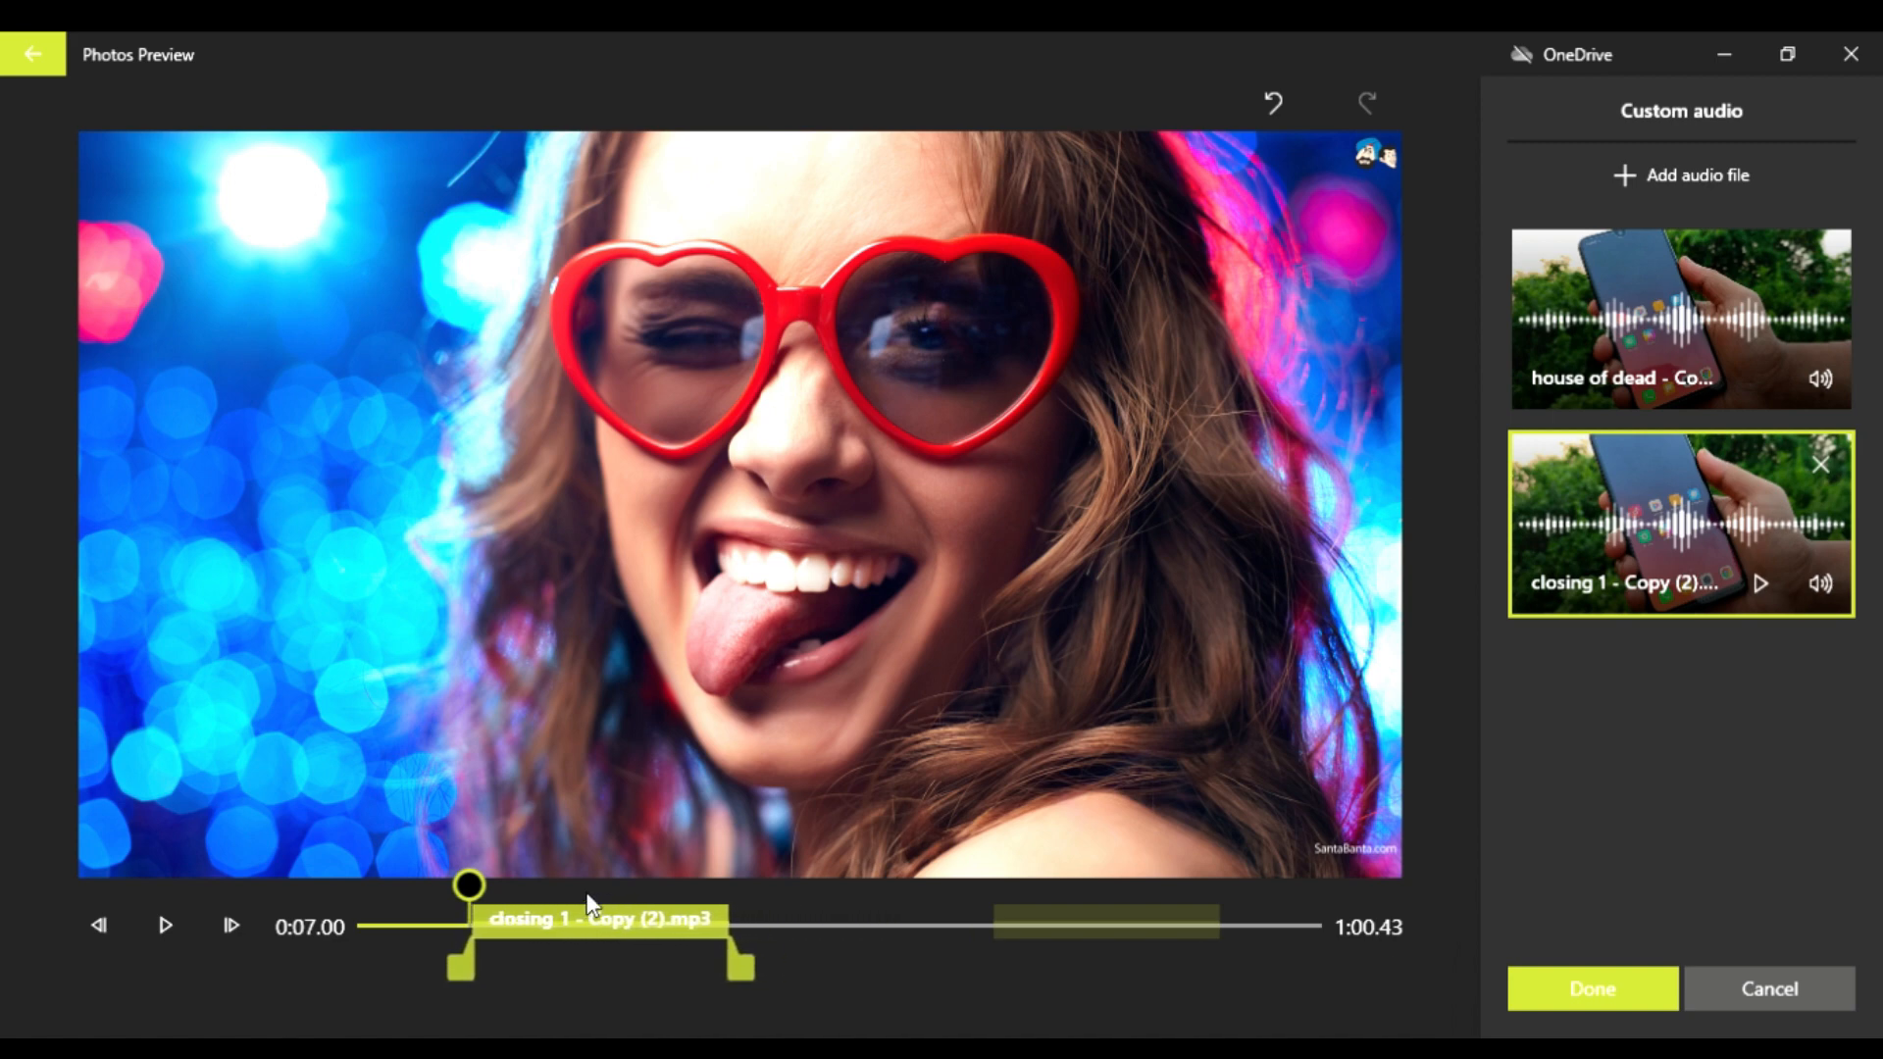
left_click(1611, 1001)
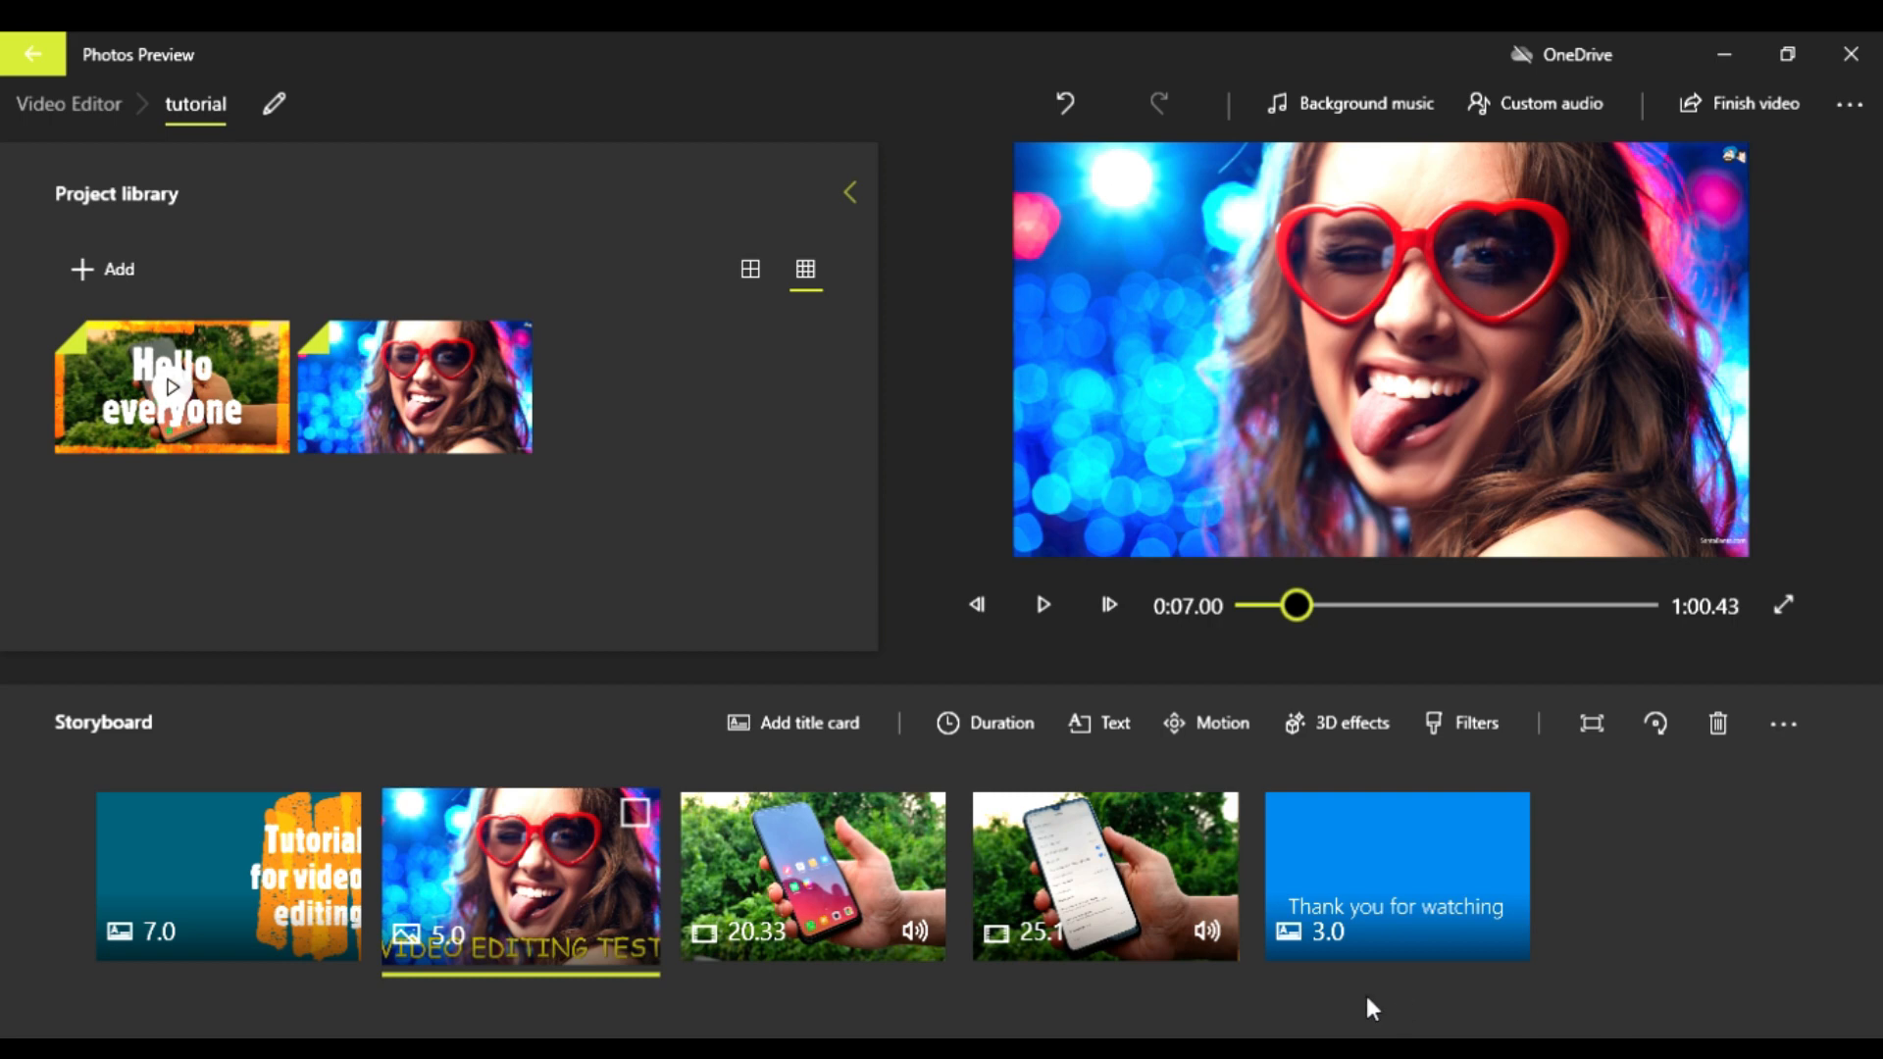
left_click(208, 909)
left_click(585, 915)
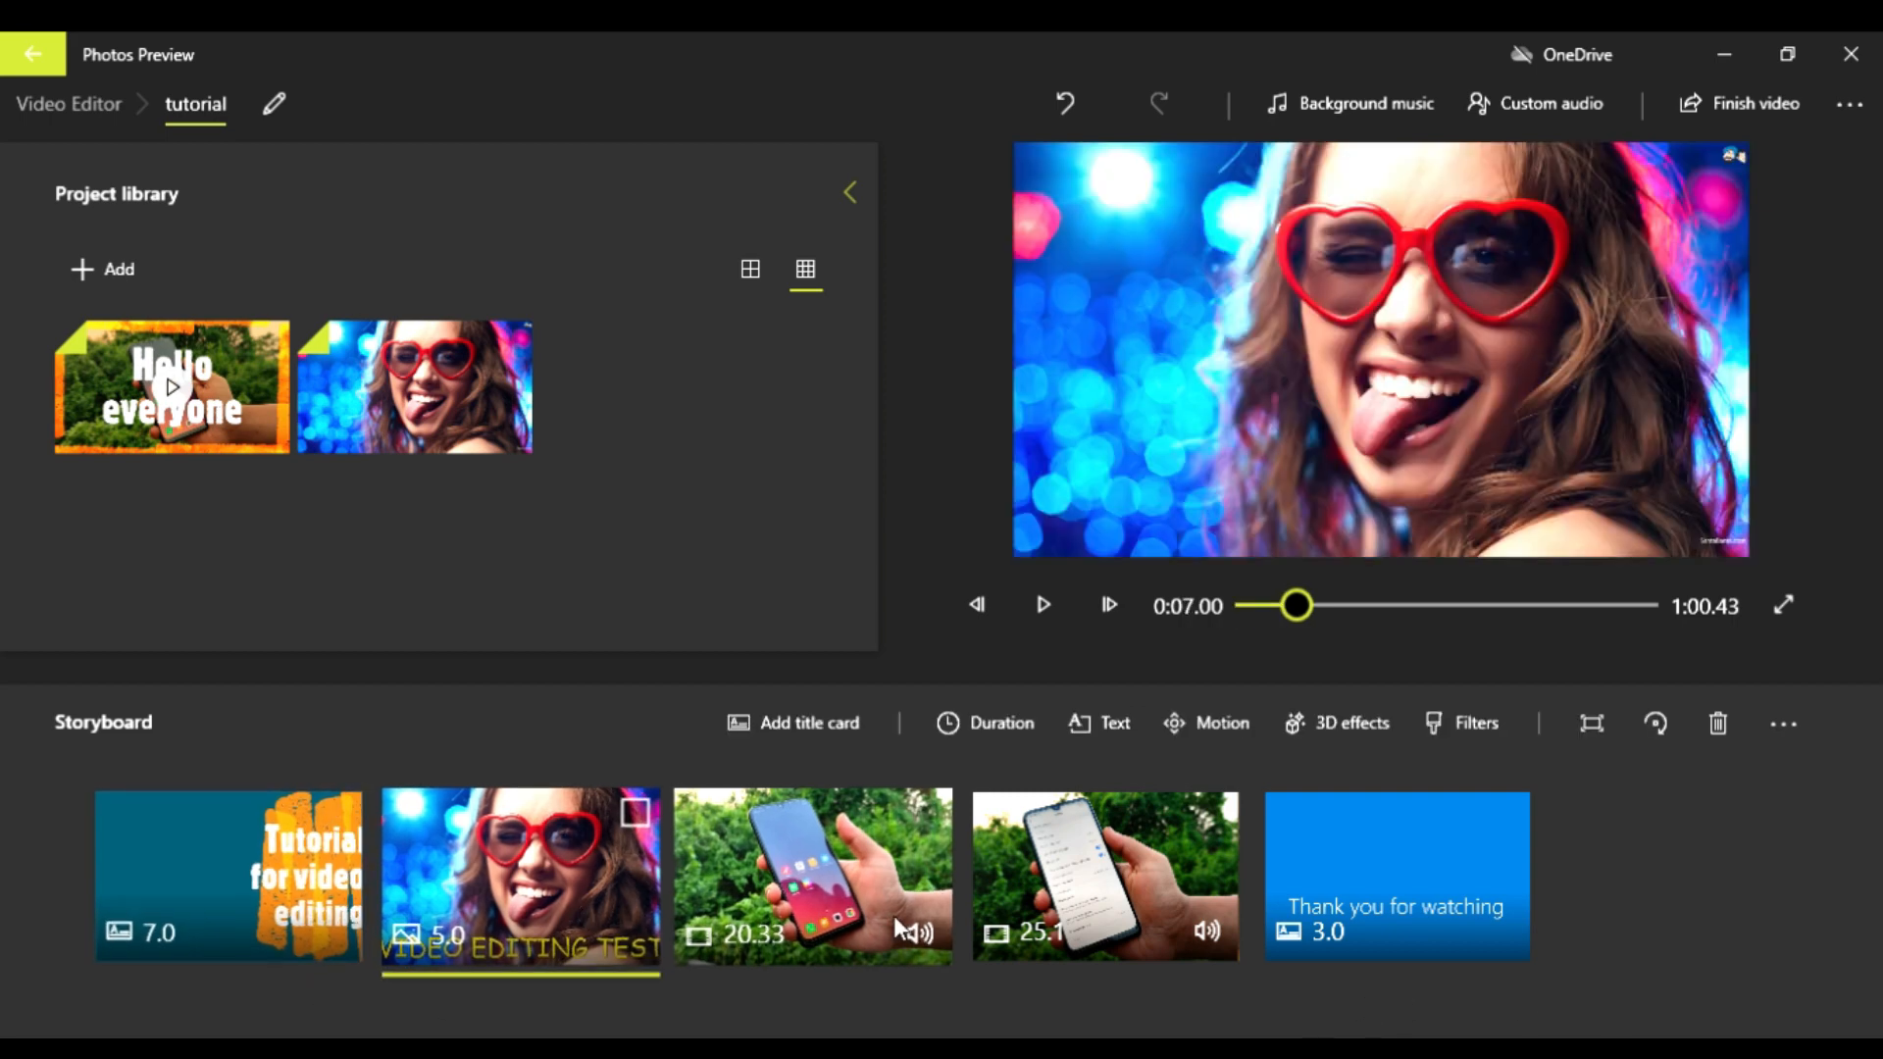
left_click(893, 915)
left_click(1403, 892)
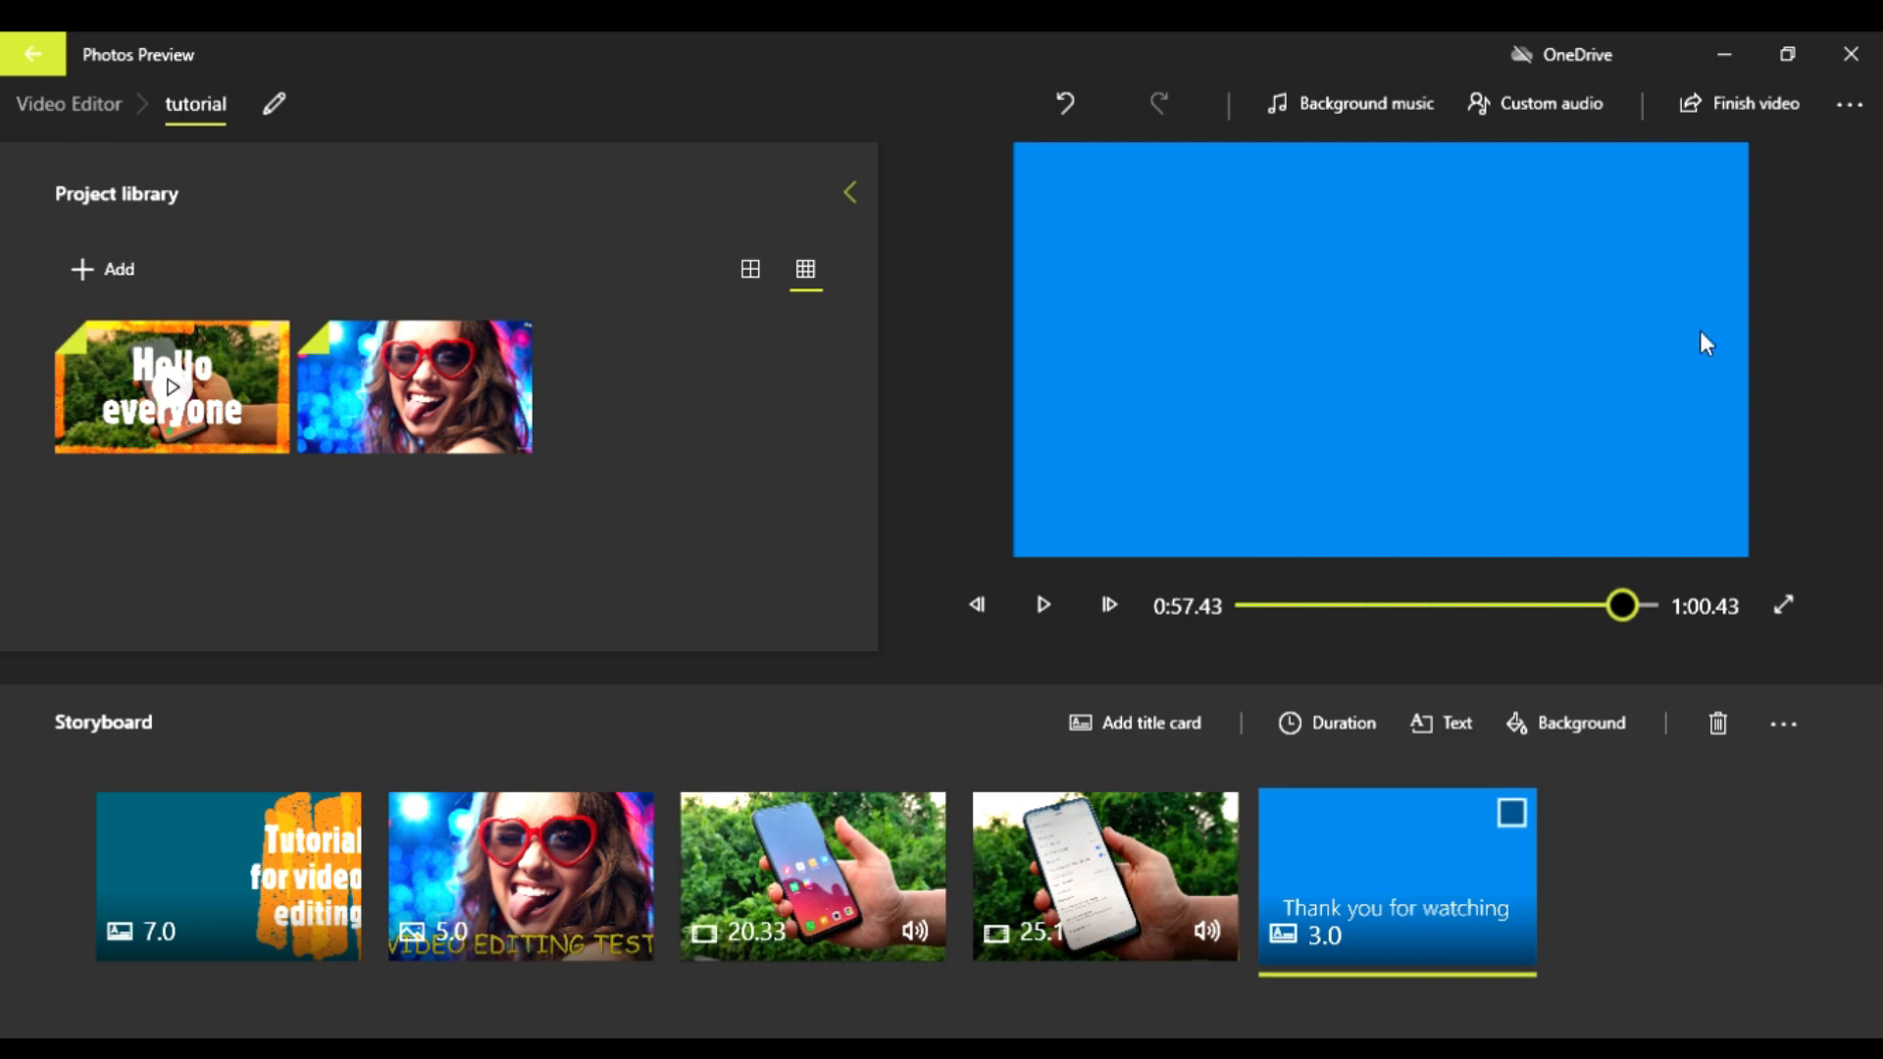
Step: Finish the video at High 1080p quality and start the export
left_click(1760, 104)
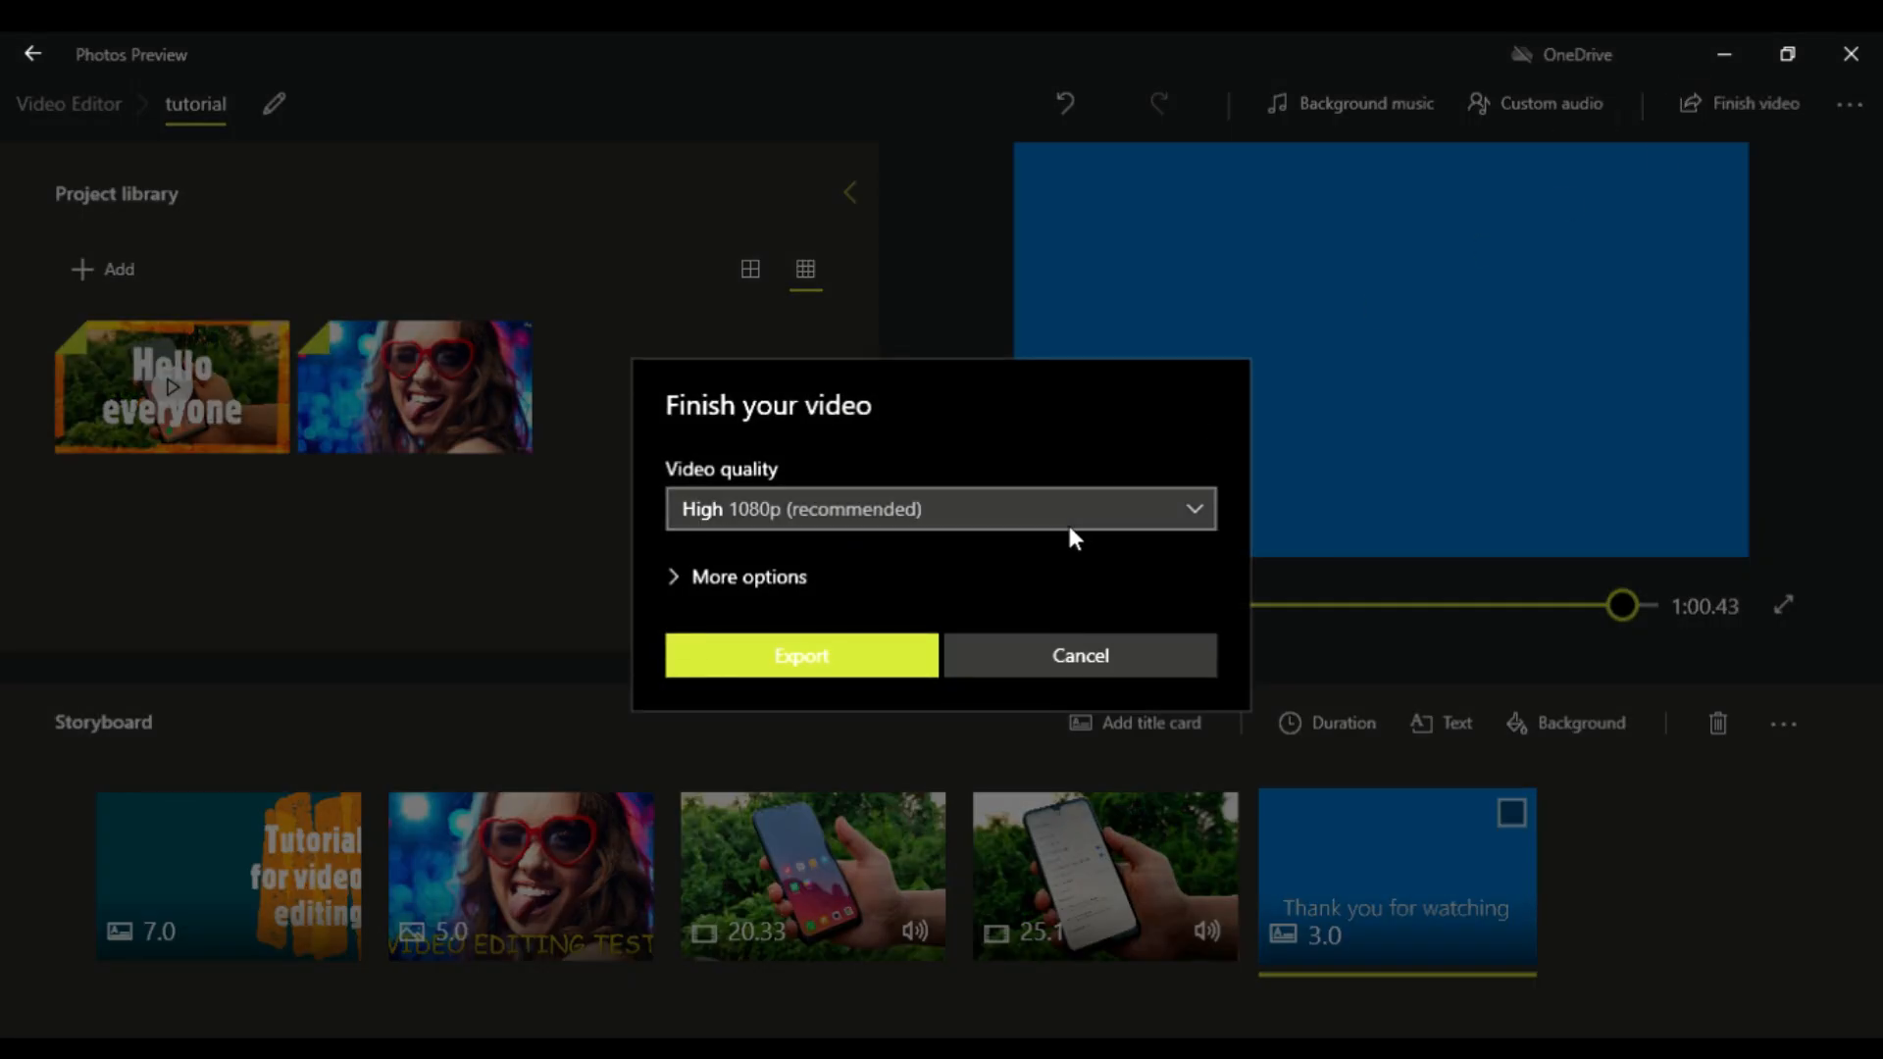
left_click(1074, 529)
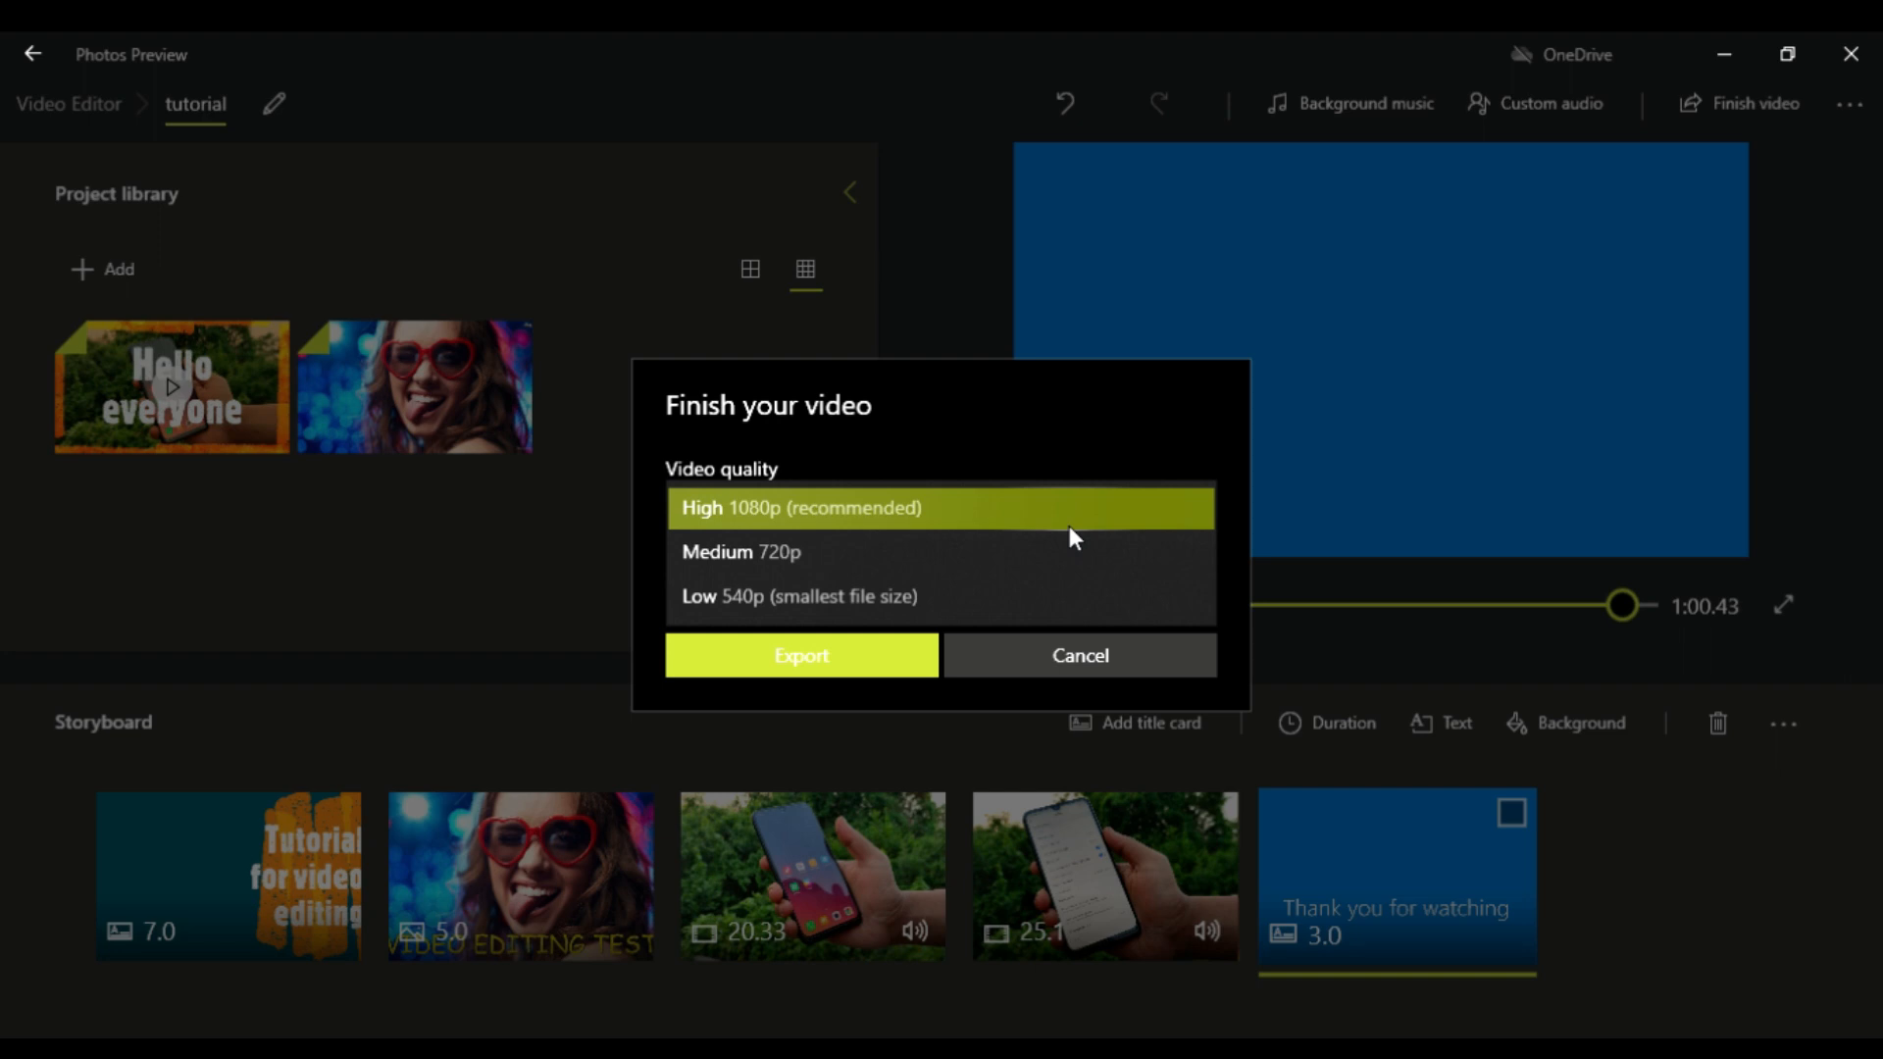
left_click(838, 506)
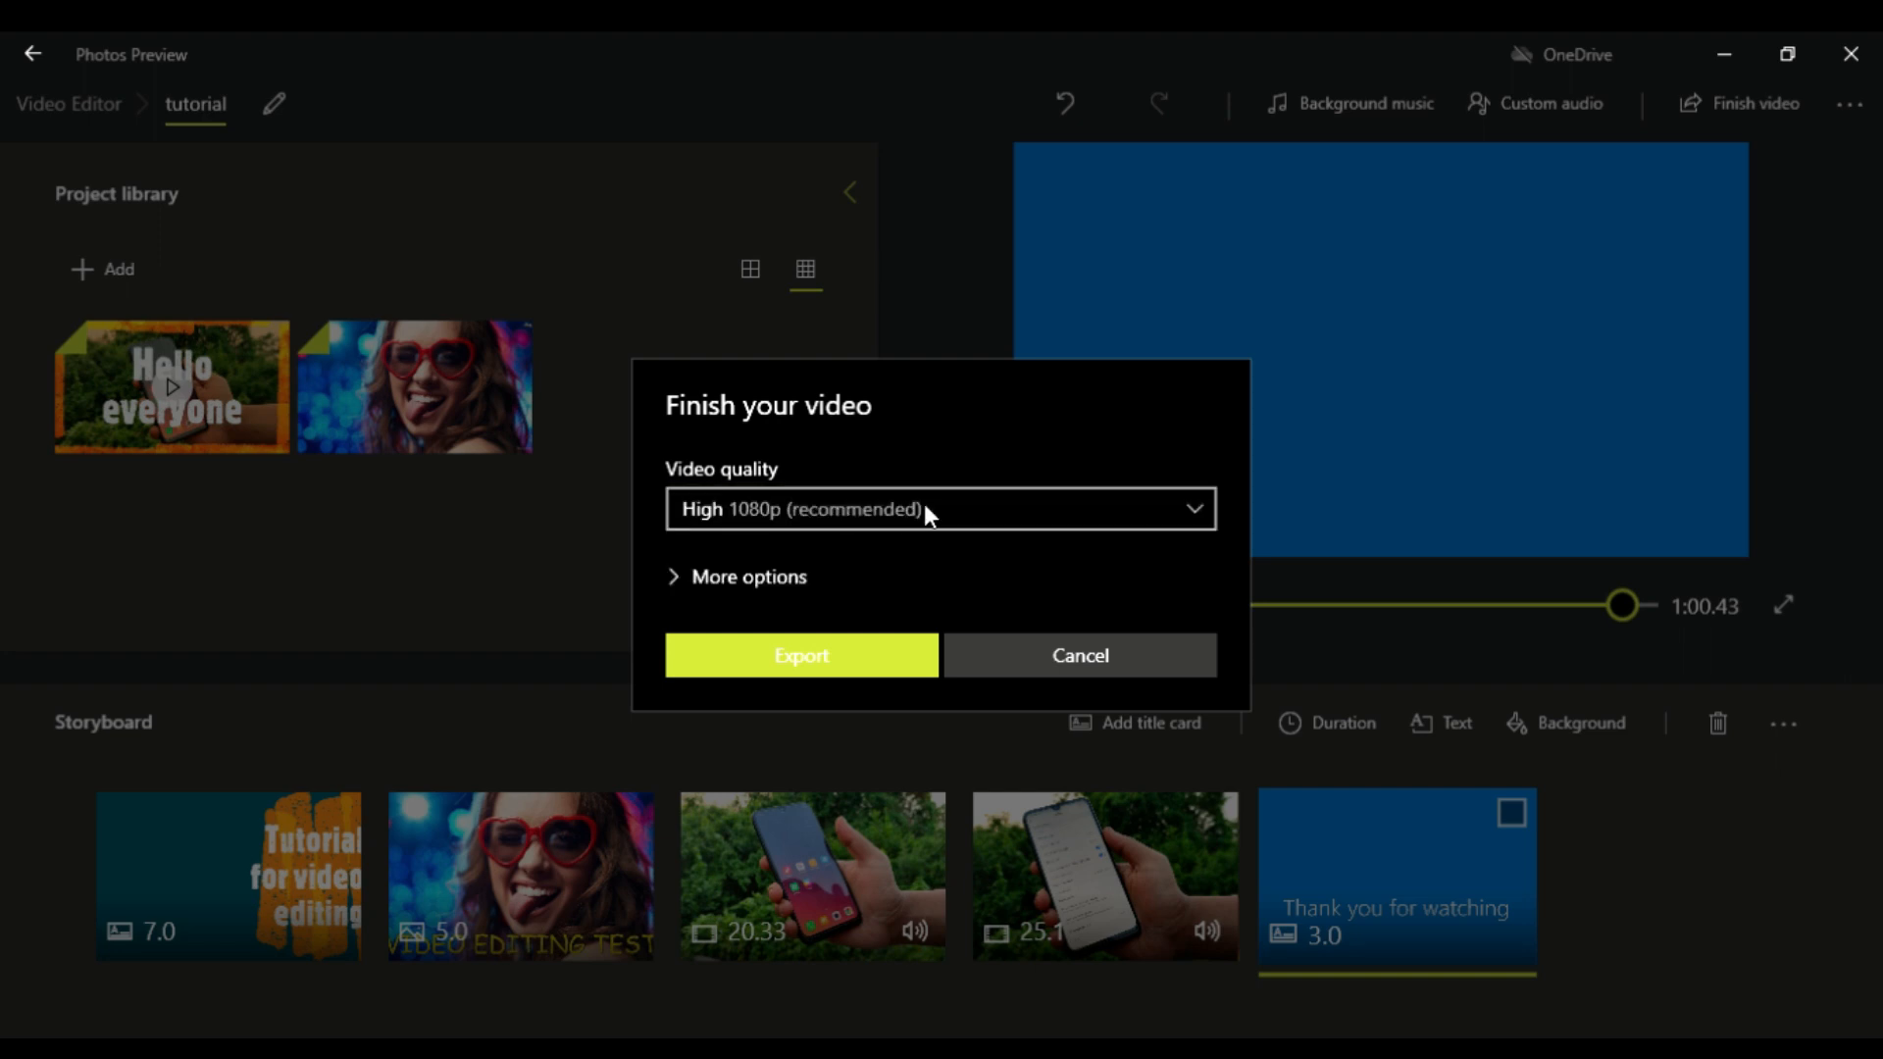
left_click(926, 506)
left_click(882, 506)
left_click(851, 667)
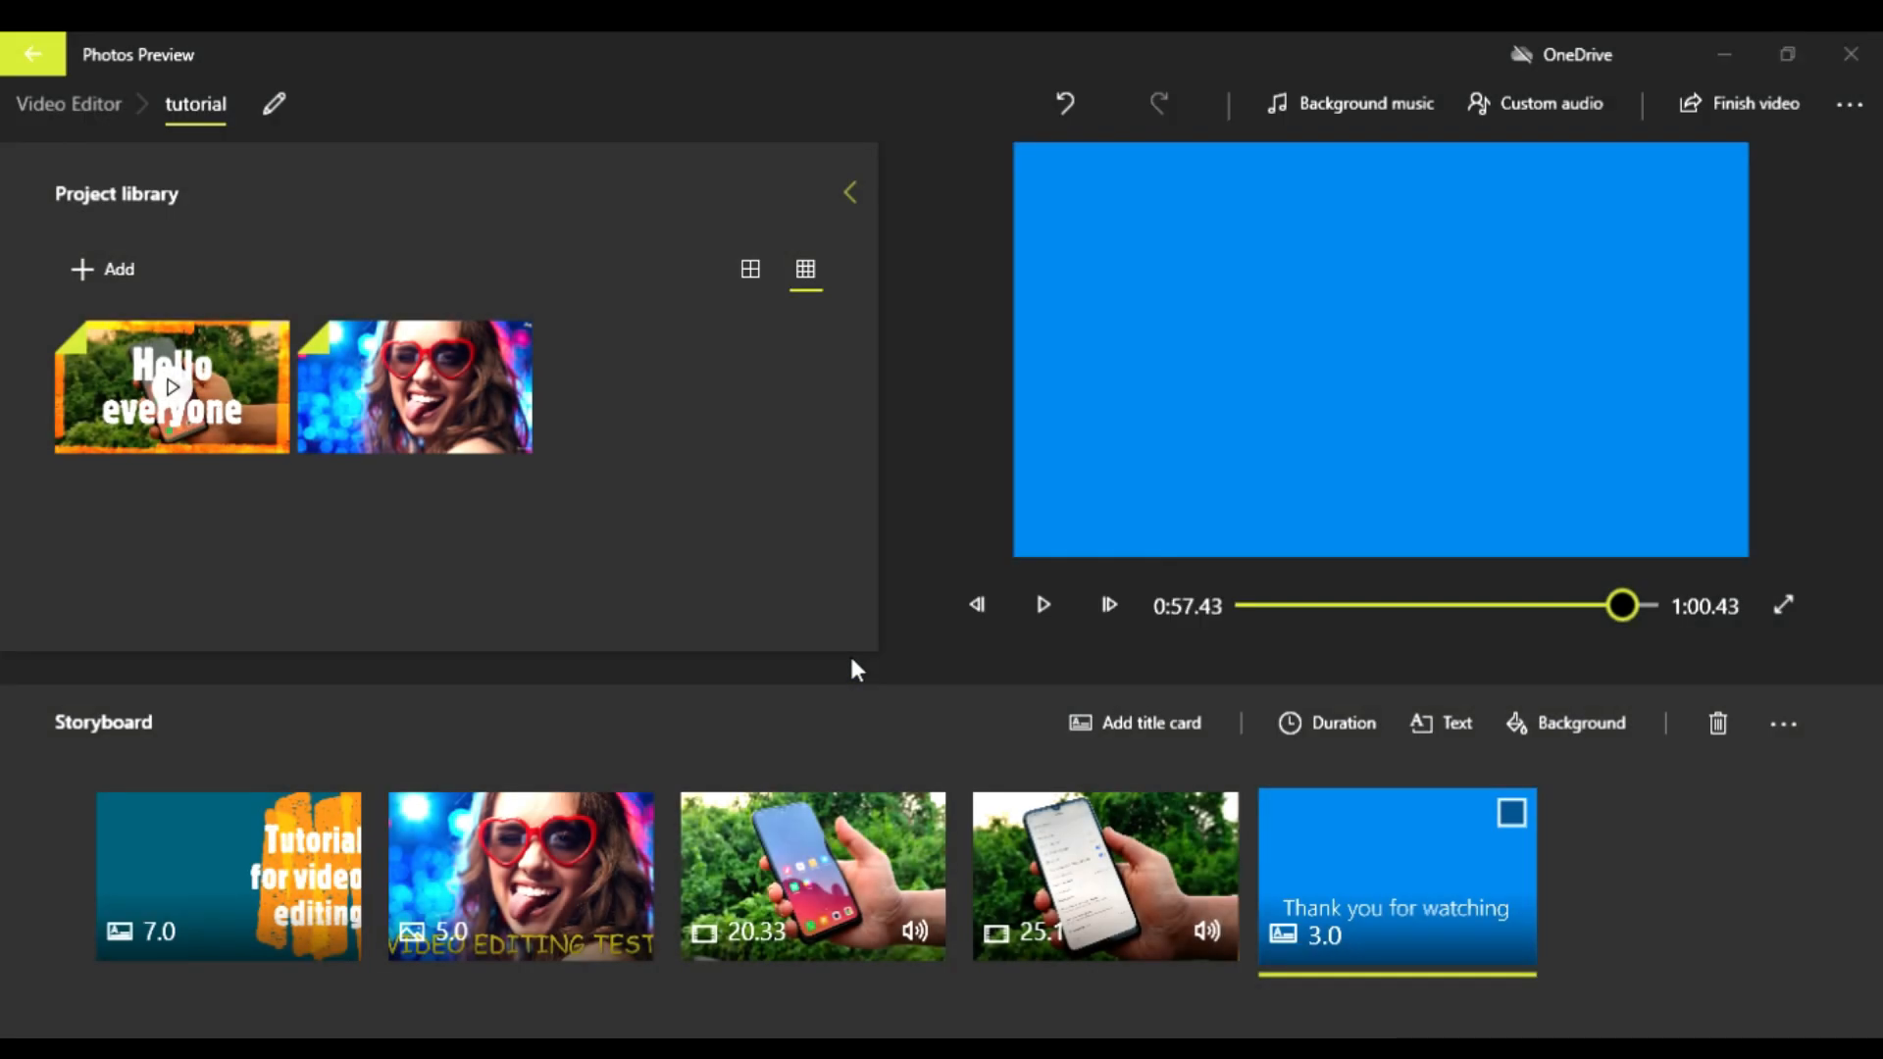